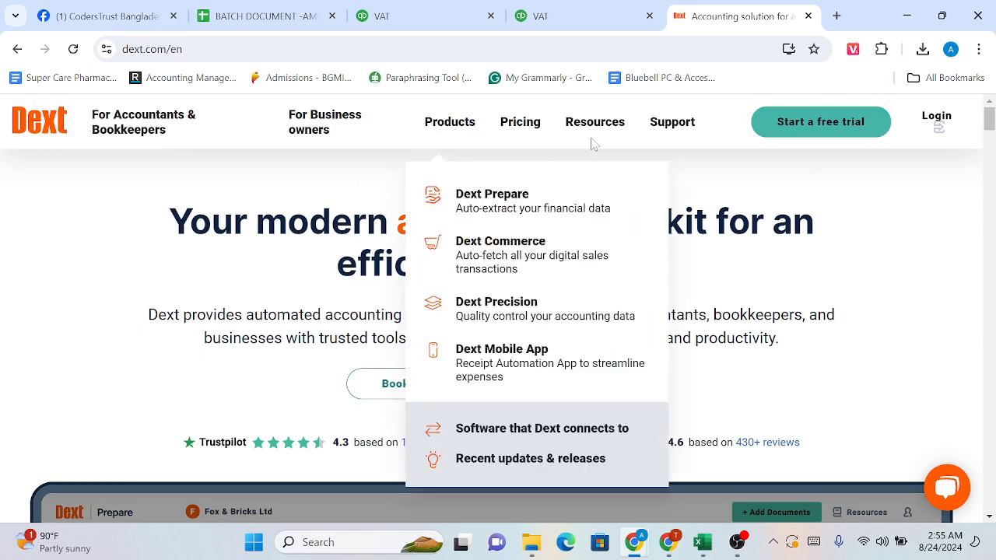
- Start a Dext free trial and choose a business as the company type
scroll(304, 283, "down", 1)
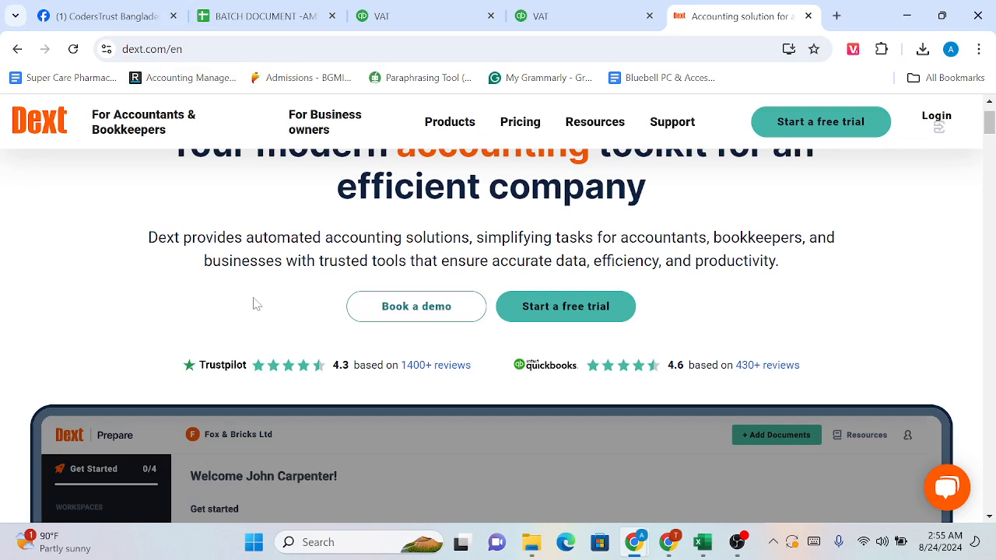
scroll(578, 313, "up", 1)
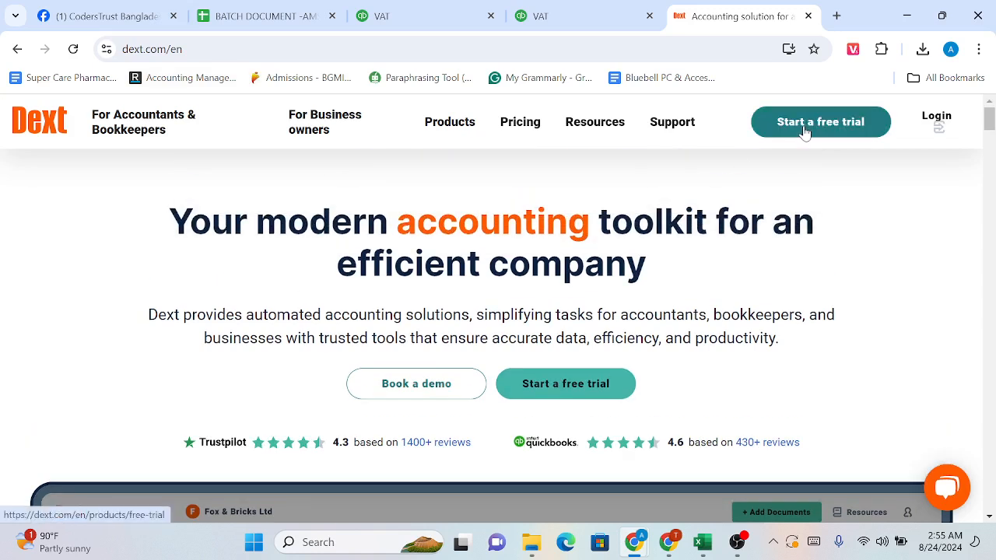
left_click(805, 133)
scroll(626, 243, "down", 1)
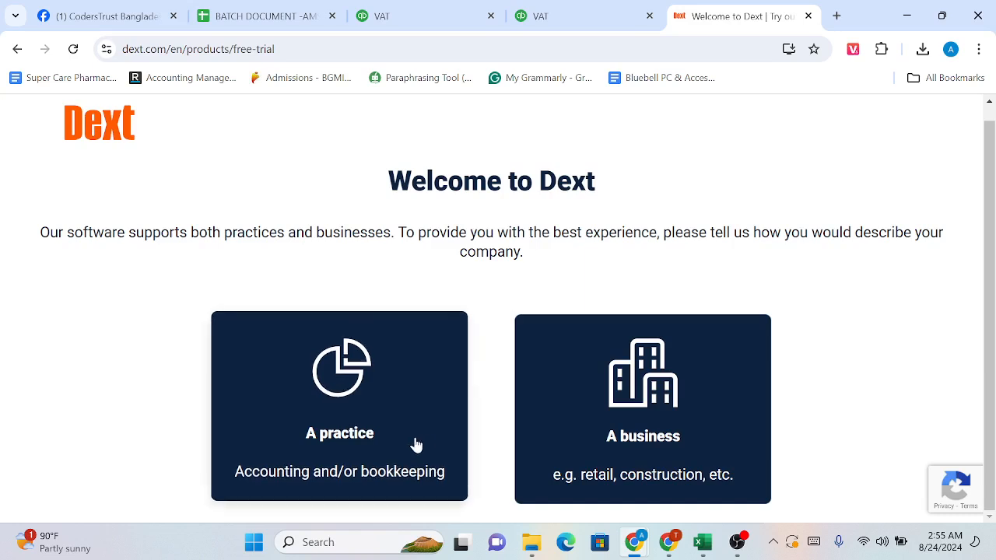
left_click(603, 433)
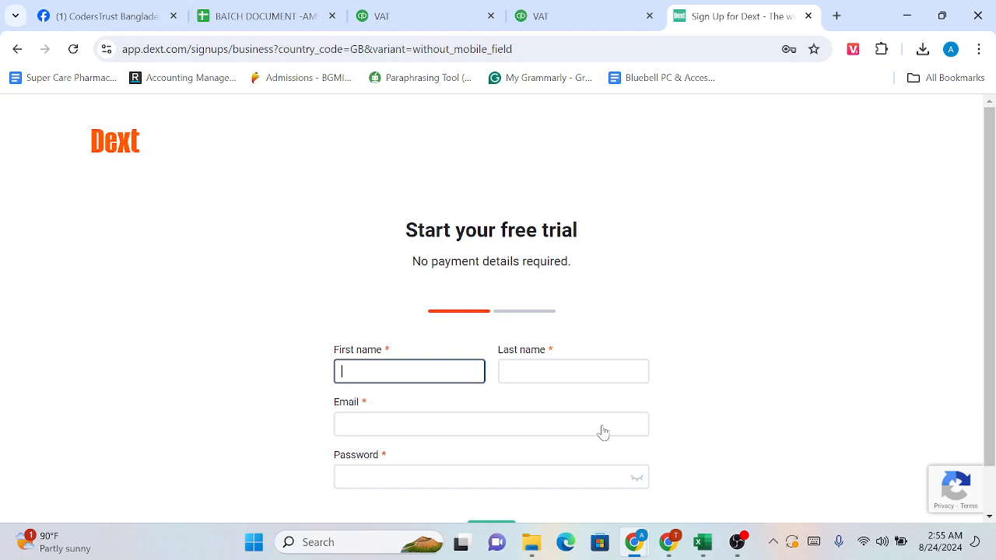
- Switch to the CTG-719 attendance sheet in the other browser window and find the green-highlighted student's email cell in row 21
mouse_move(668, 537)
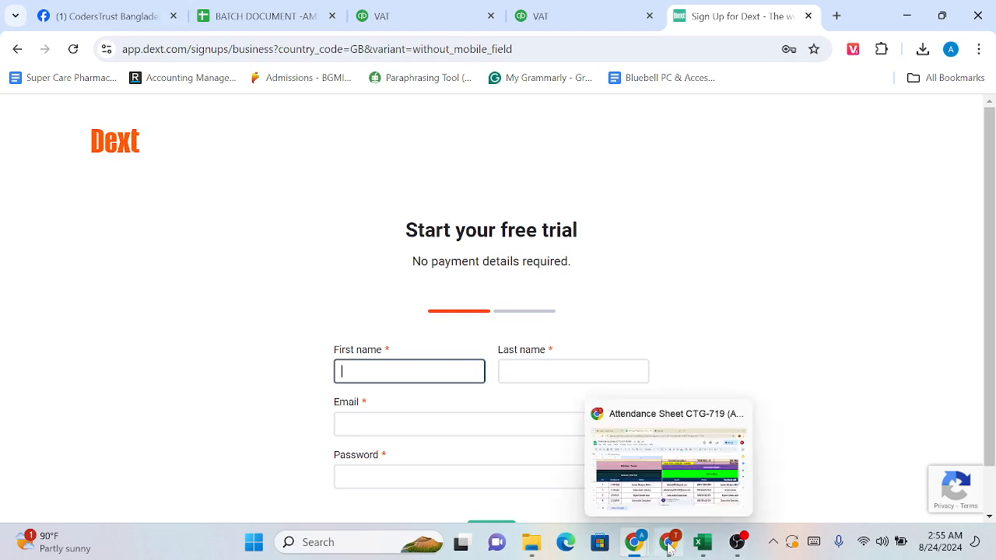
left_click(658, 479)
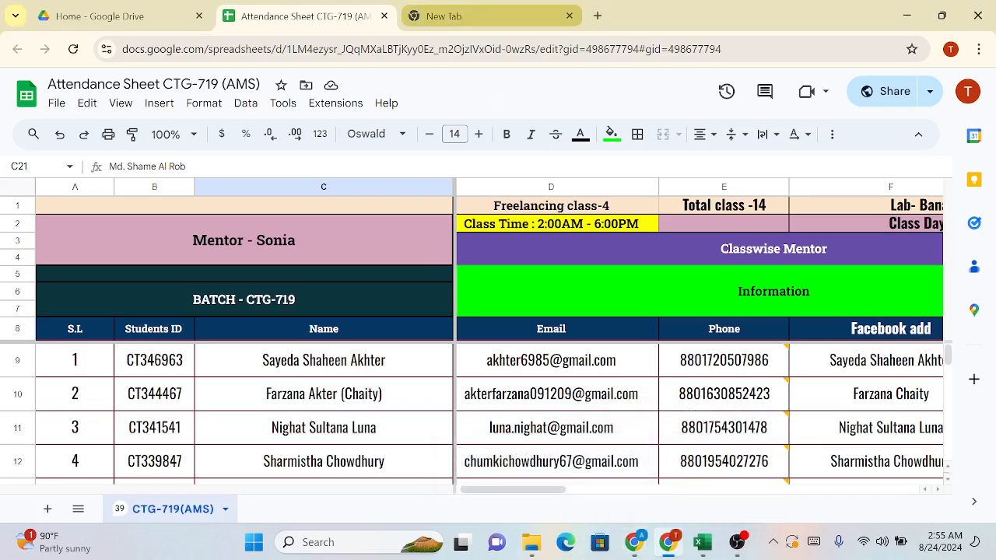
scroll(426, 391, "down", 1)
scroll(427, 391, "up", 1)
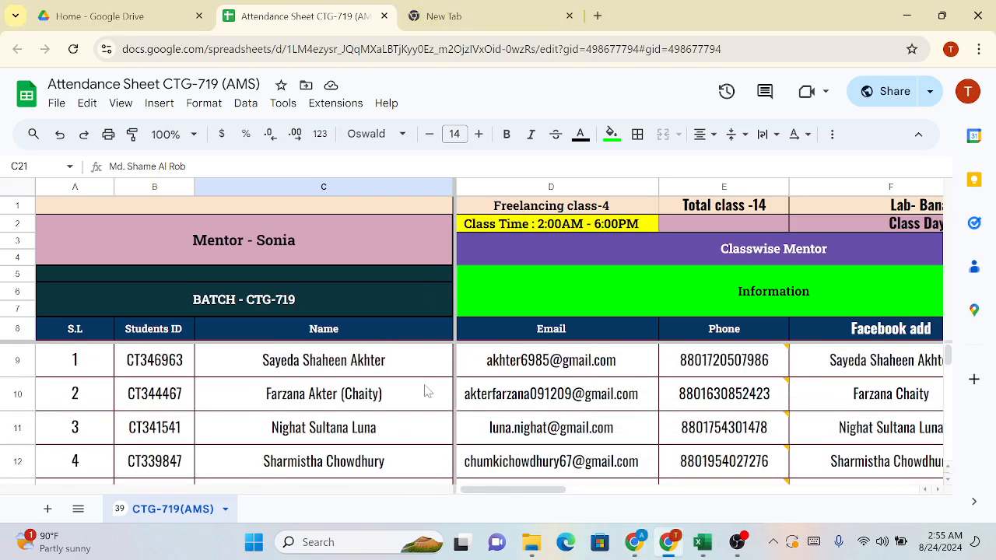
scroll(426, 391, "down", 6)
scroll(426, 390, "down", 6)
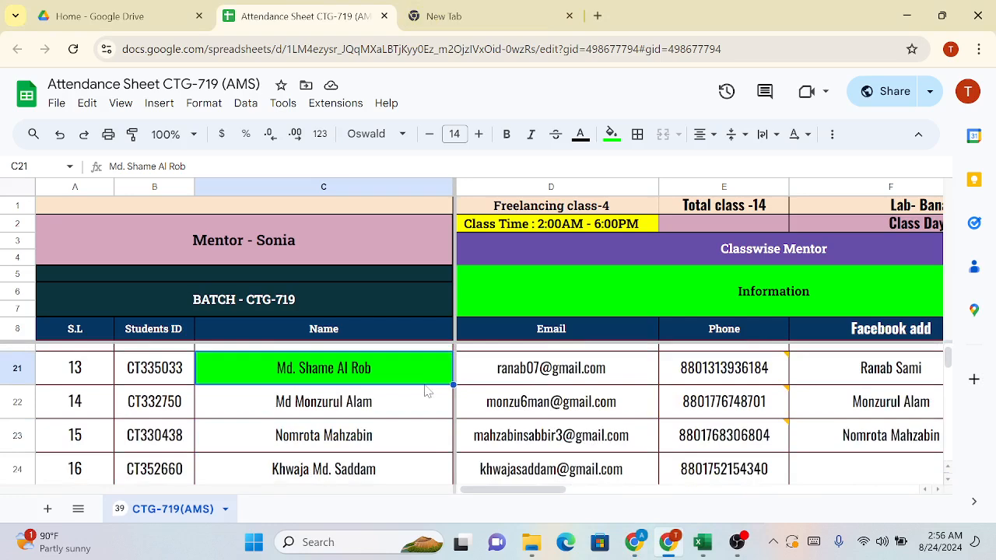
left_click(520, 369)
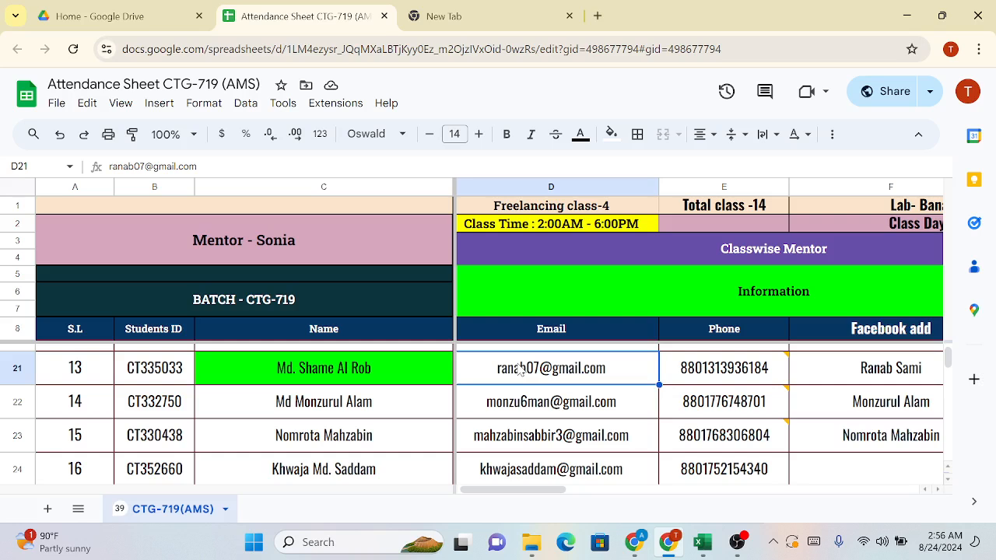
mouse_move(561, 384)
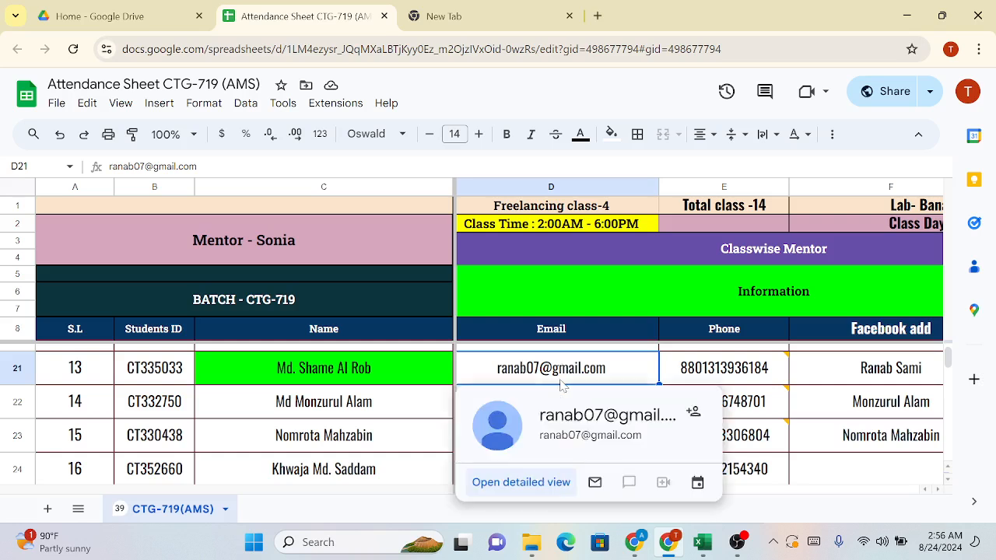
- Copy the highlighted student's name without the title from cell C21 into the First name field of the Dext sign-up form
scroll(562, 384, "up", 1)
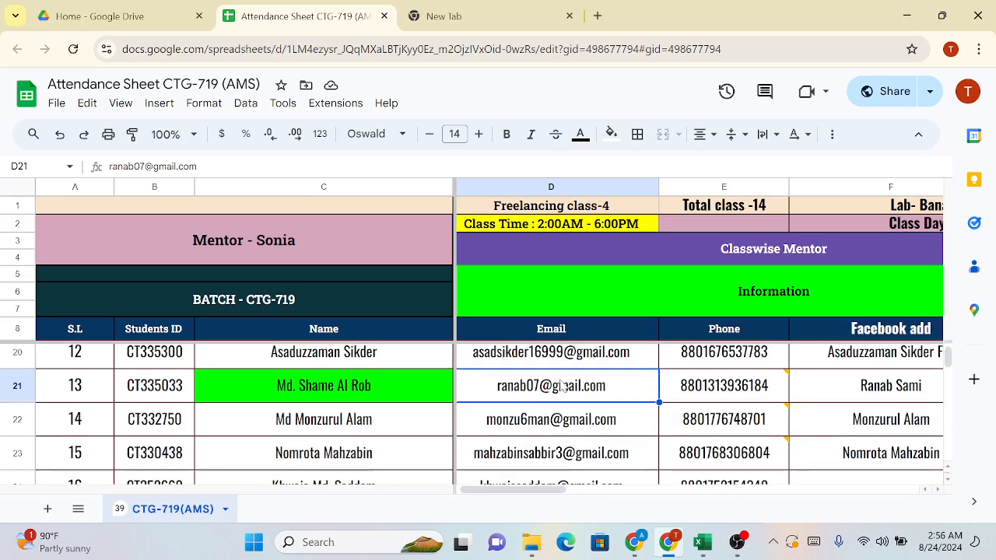
left_click(409, 394)
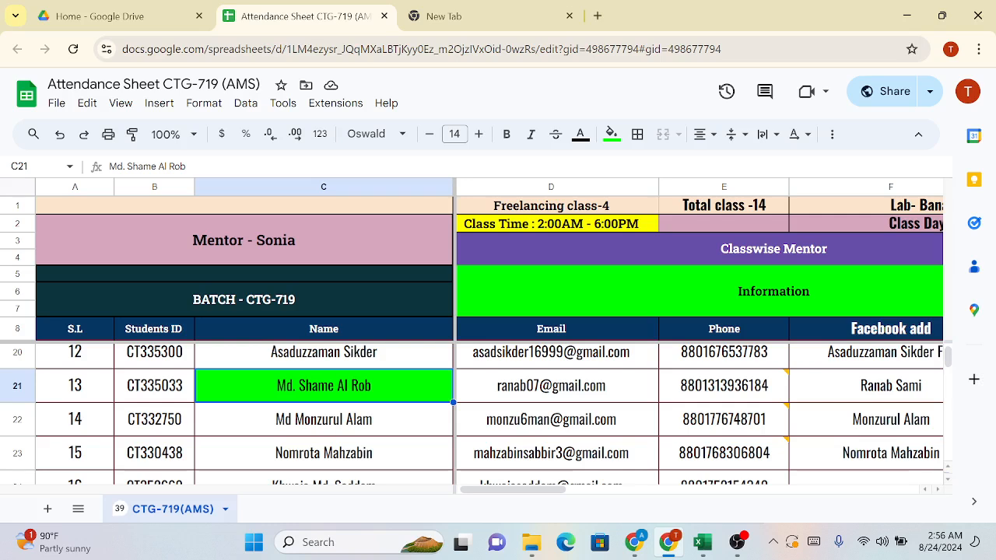
left_click_drag(188, 167, 127, 166)
key("ctrl+c")
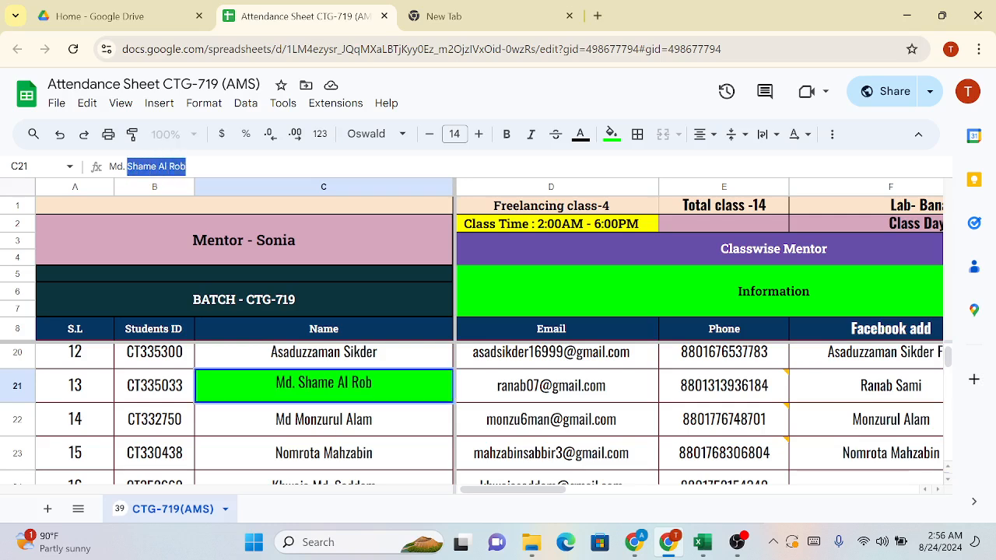
mouse_move(667, 544)
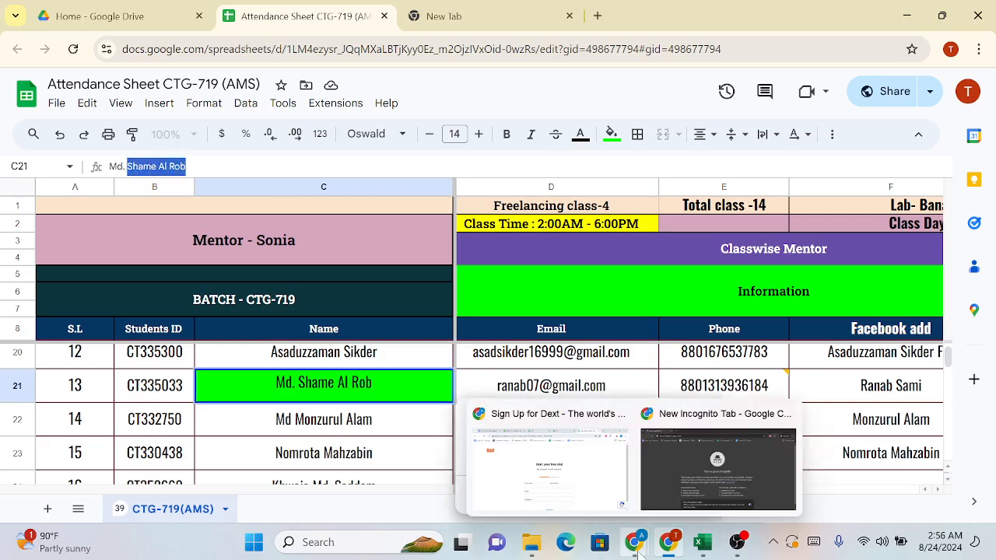
left_click(591, 497)
key("ctrl+v")
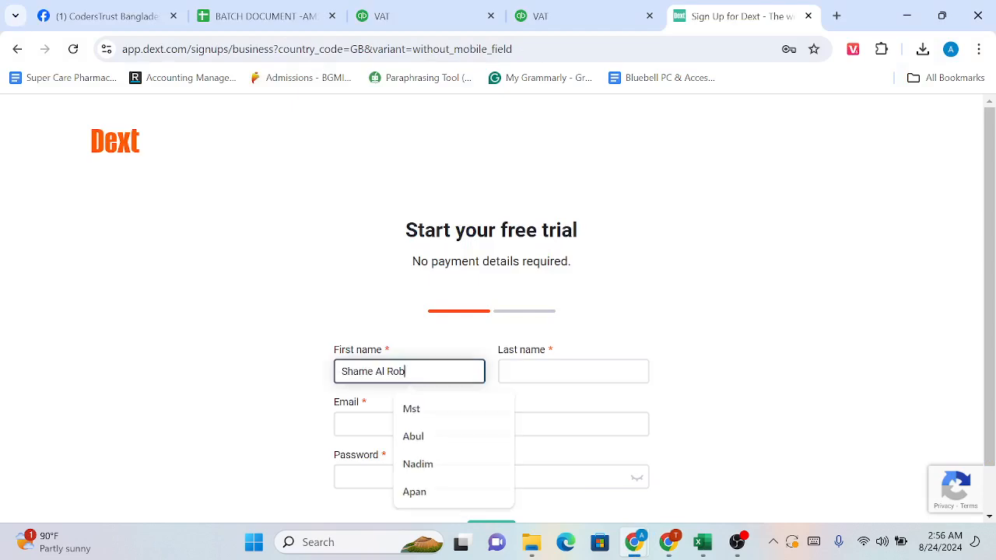
- Copy the last part of the name into the Last name field and leave only the first word in First name
left_click(375, 371)
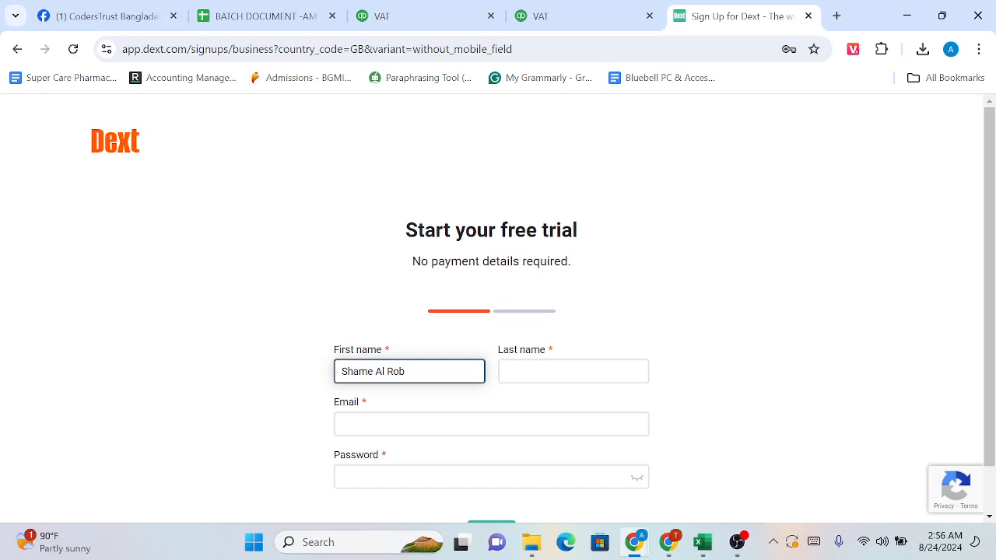
double_click(389, 371)
key("ctrl+c")
left_click(560, 371)
key("ctrl+v")
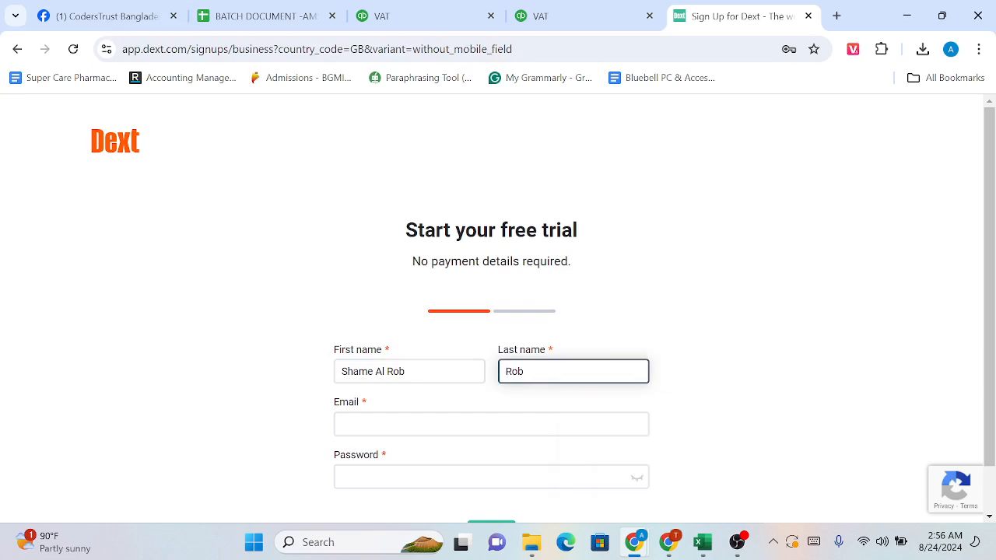
left_click(412, 375)
key("BackSpace")
key("BackSpace")
key("BackSpace")
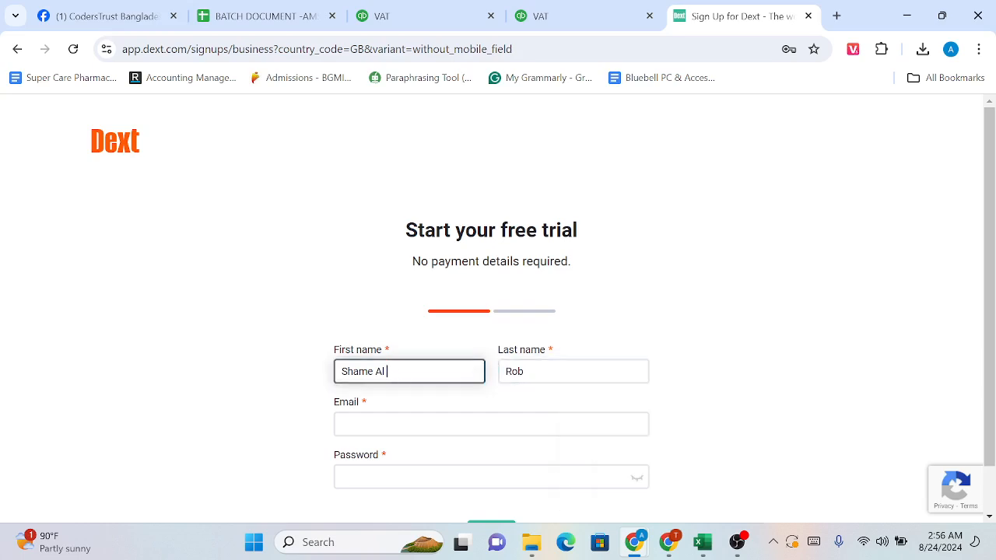
key("BackSpace")
- Copy the student's email address from cell D21 of the attendance sheet into the sign-up form's Email field
left_click(420, 424)
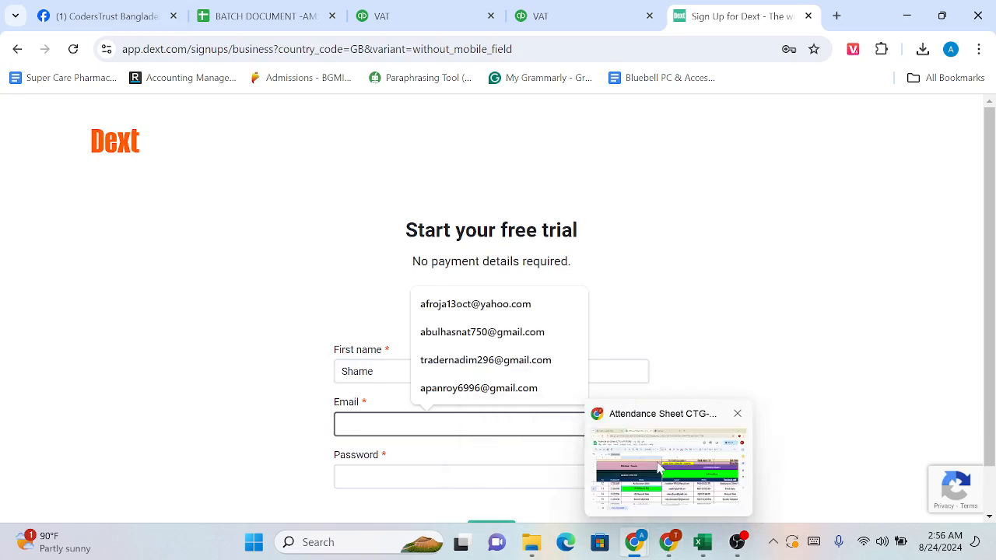
left_click(670, 549)
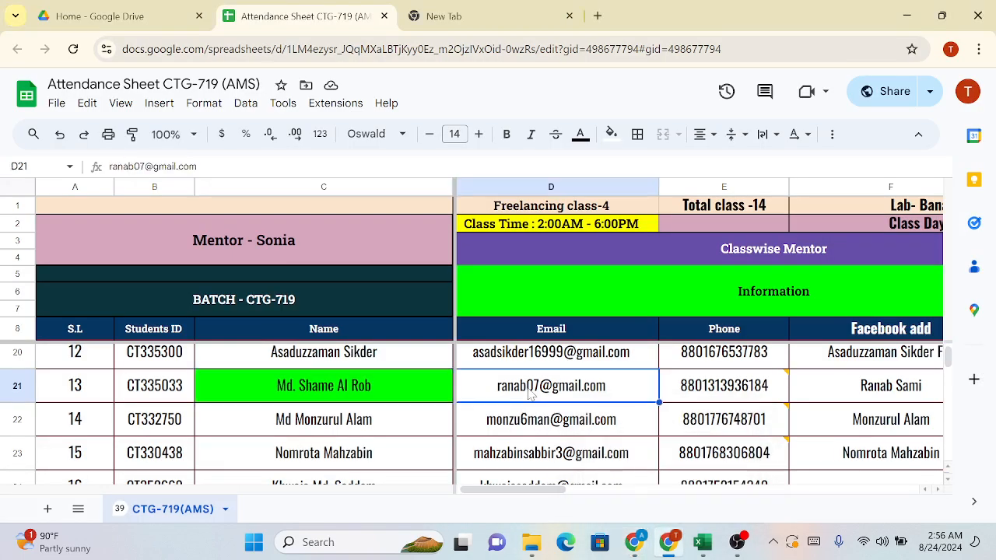
key("ctrl+c")
mouse_move(636, 549)
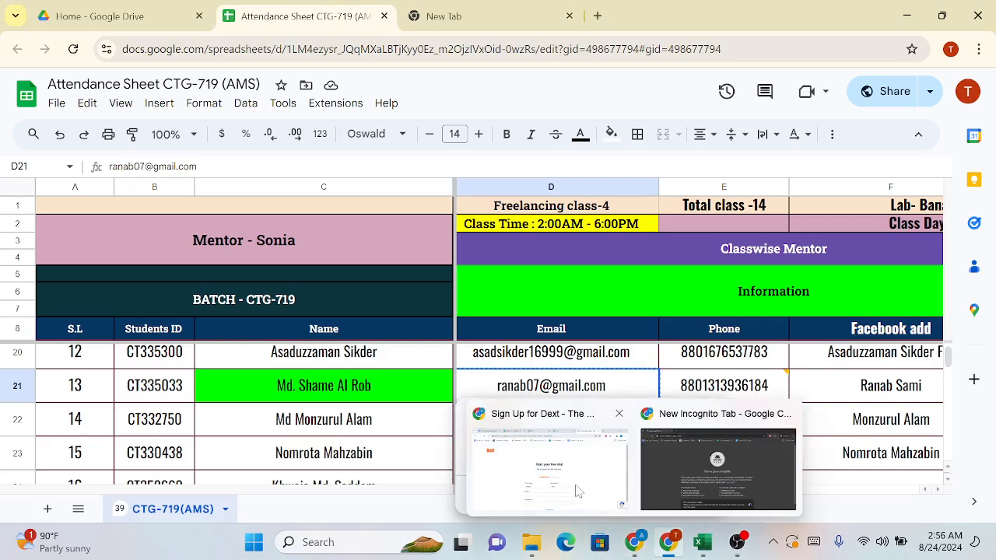
left_click(551, 460)
key("ctrl+v")
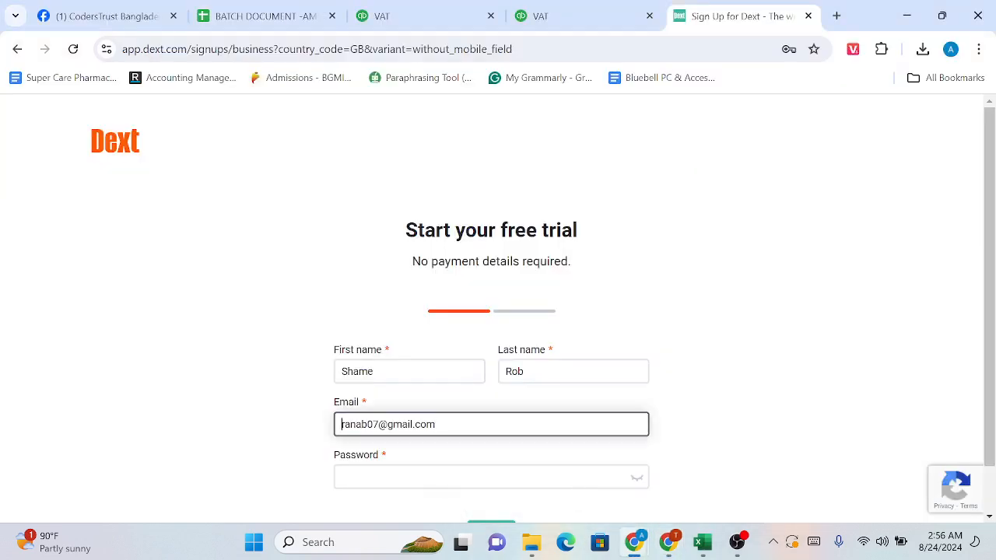
- Enter an account password that meets the listed requirements and proceed to the second sign-up page
scroll(498, 311, "down", 1)
left_click(342, 424)
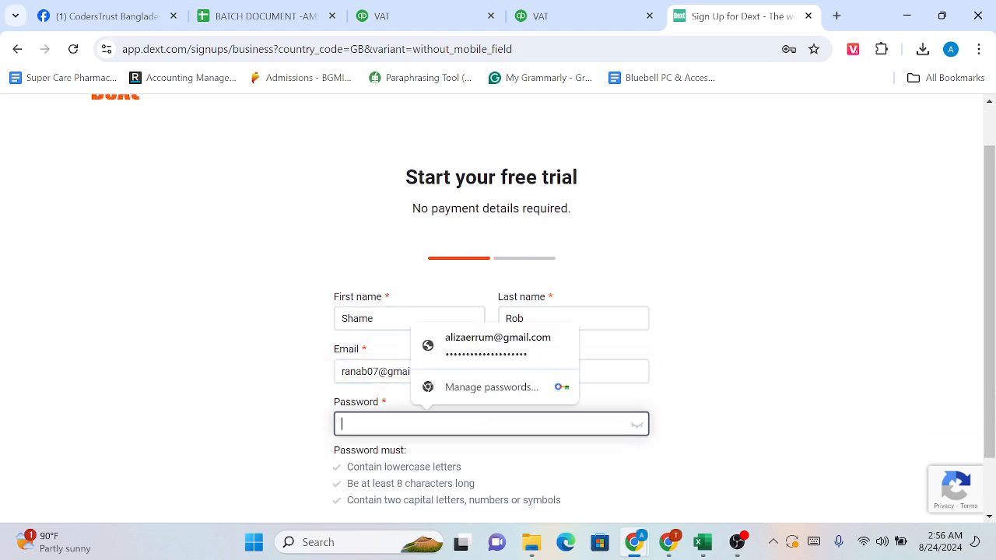
left_click(302, 378)
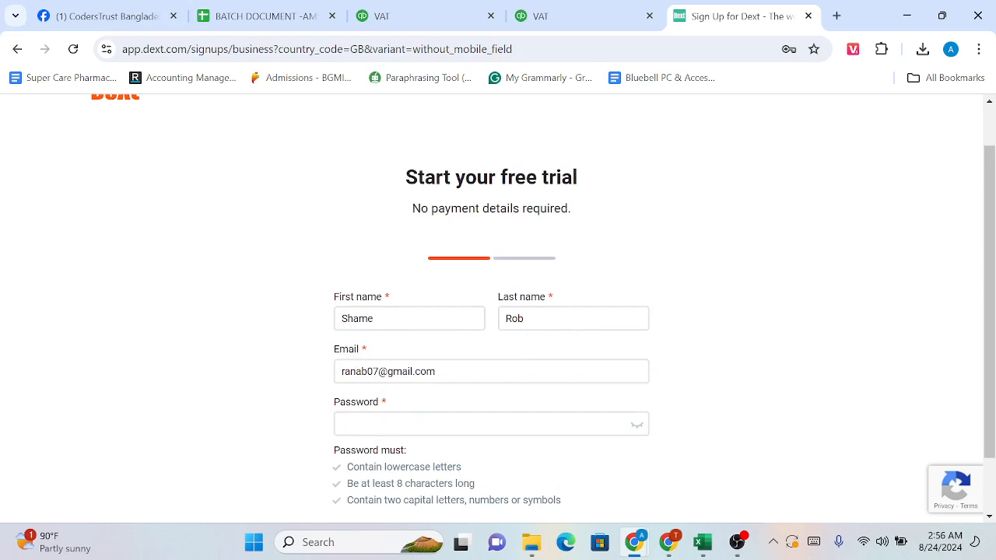
left_click_drag(413, 371, 340, 371)
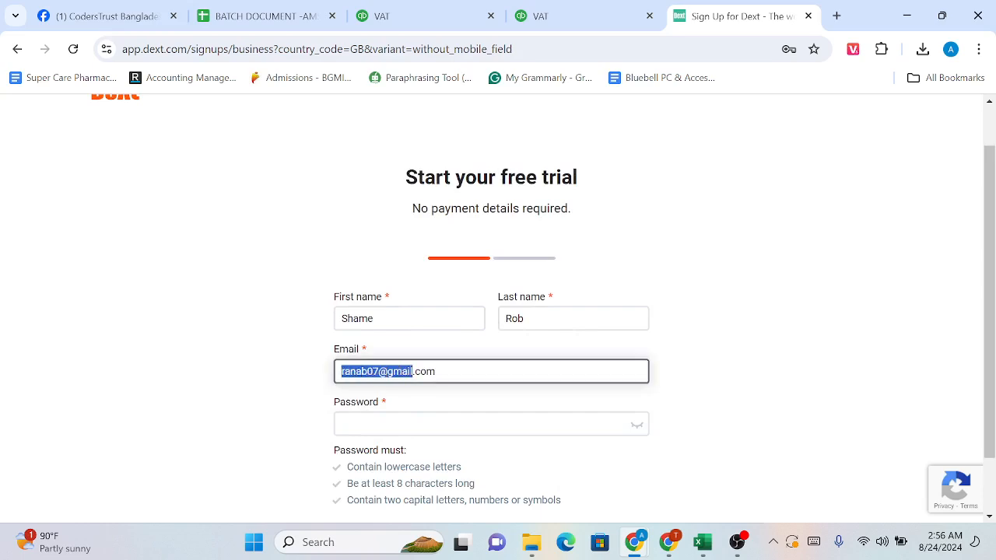
left_click(360, 424)
key("ctrl+v")
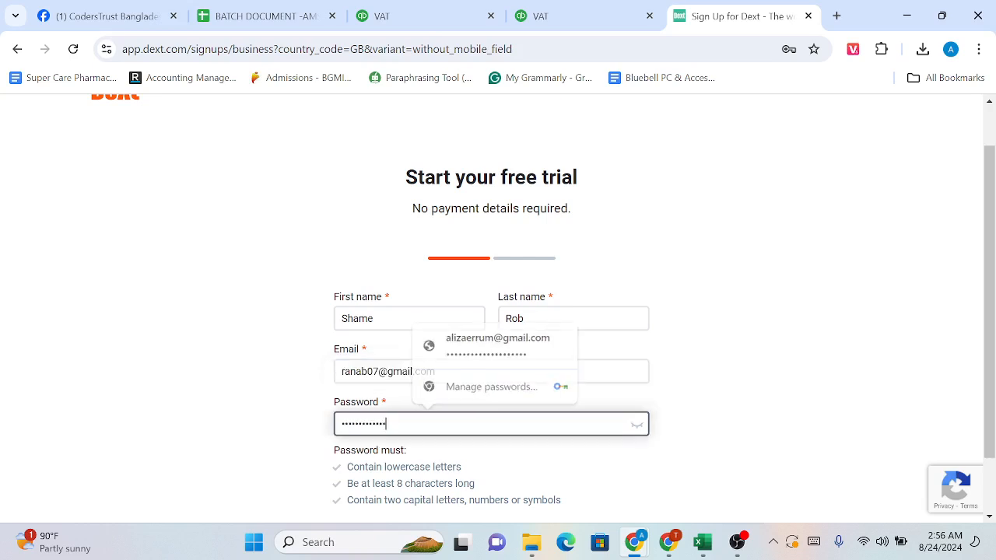
scroll(268, 425, "down", 1)
left_click(268, 424)
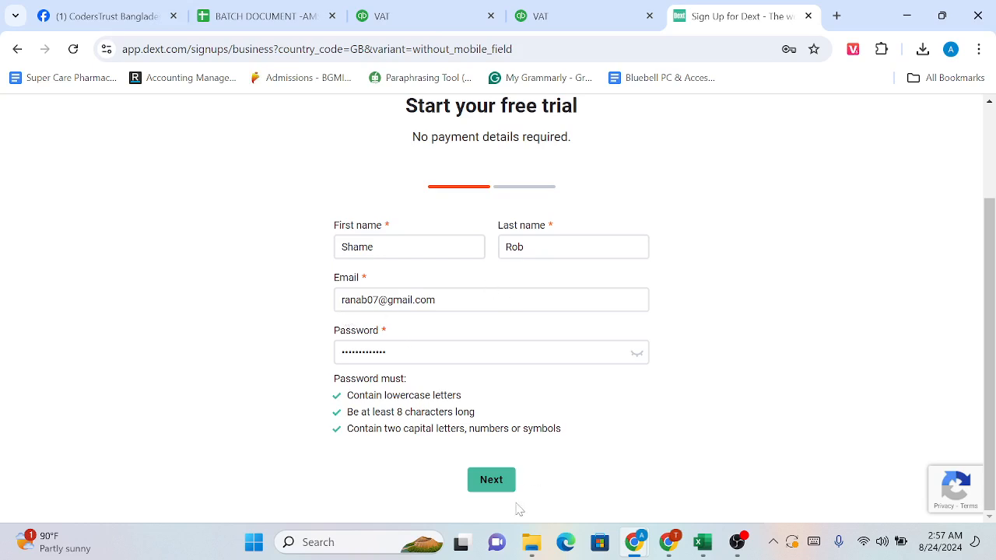
left_click(491, 479)
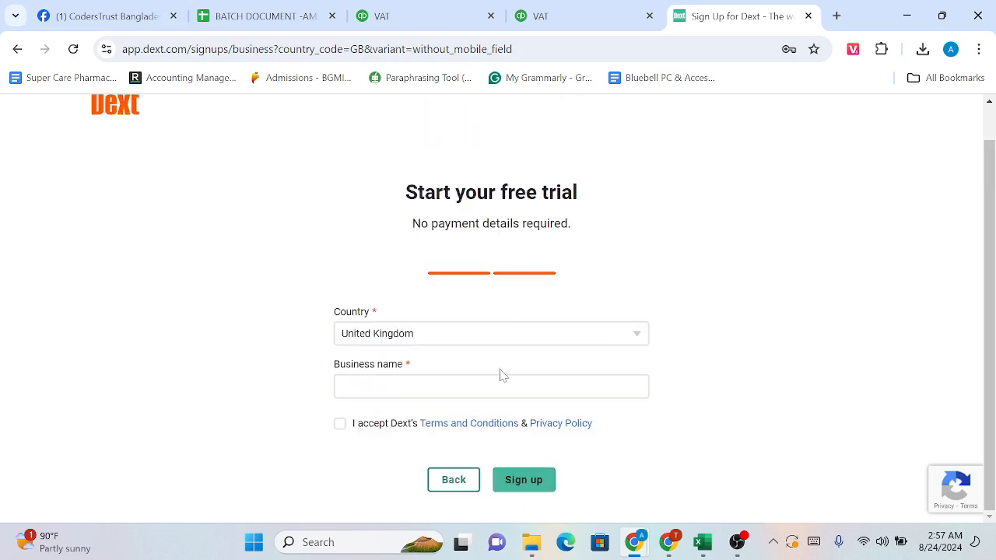
- Set the business name to Super Care Pharmacy, accept the Terms and Conditions and Privacy Policy, and submit the sign-up
left_click(440, 381)
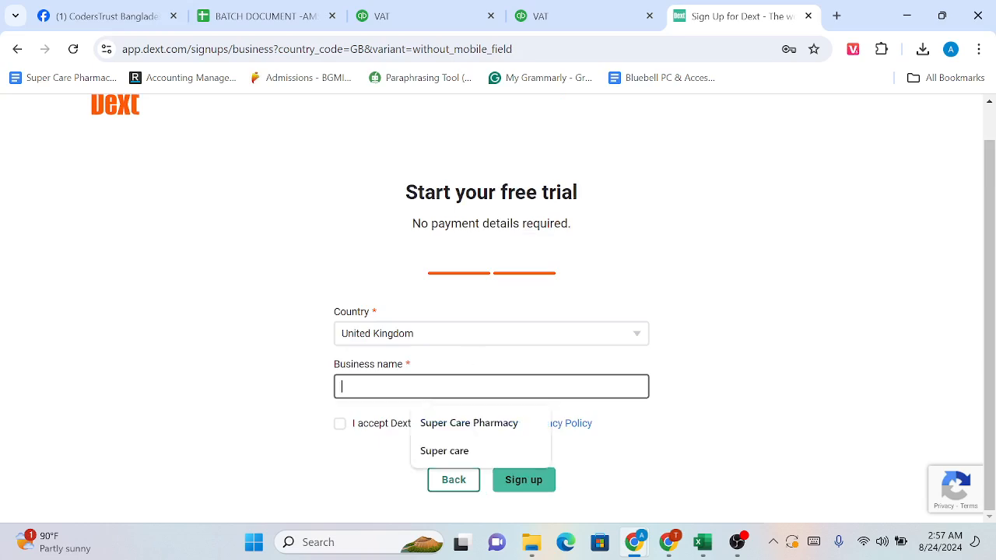
left_click(459, 424)
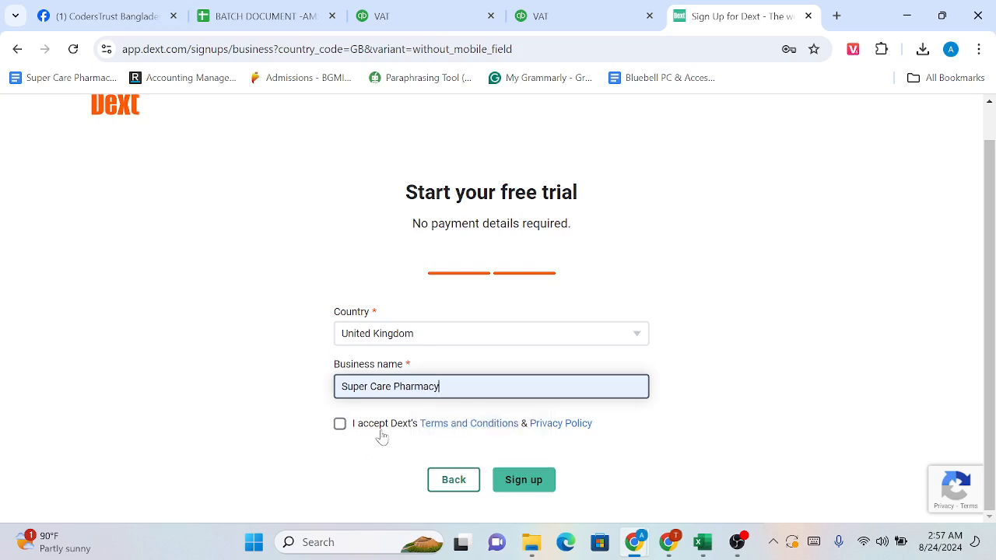
left_click(340, 425)
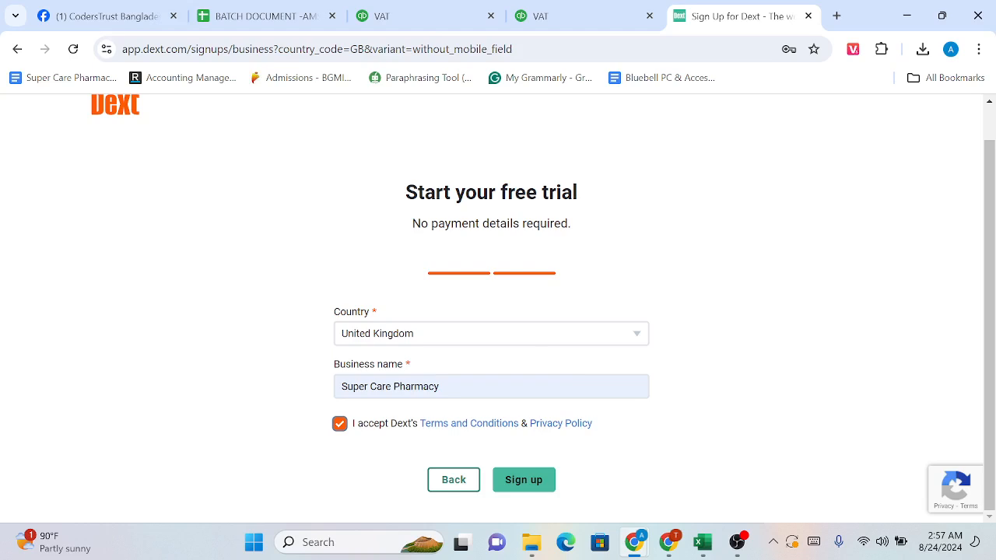
left_click(544, 480)
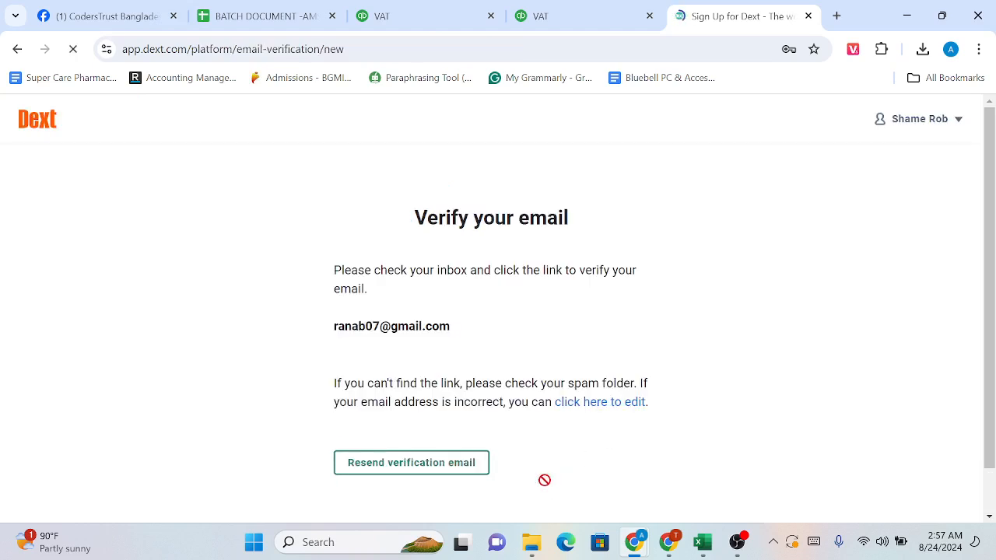
- Reload the email verification page to move on to the questions about the company
scroll(544, 480, "down", 1)
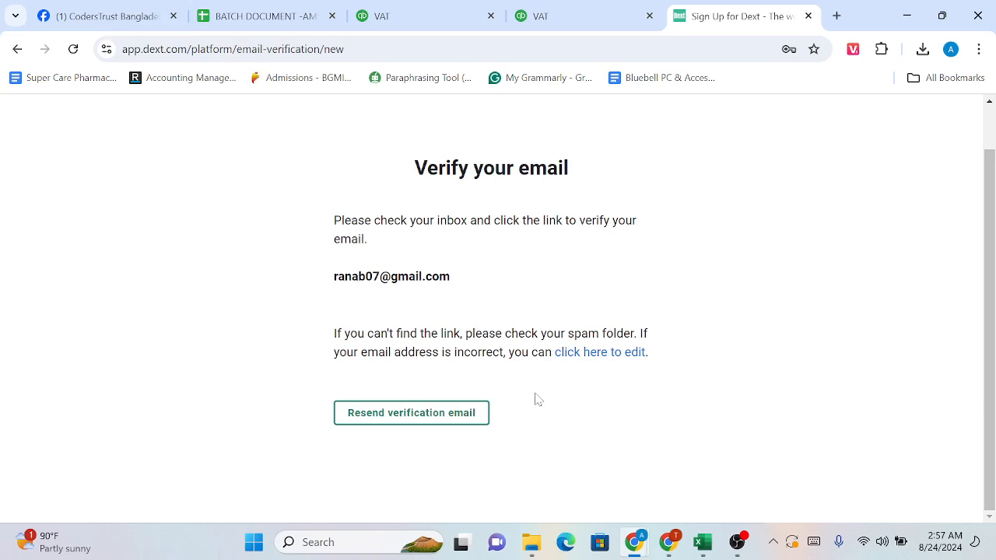
left_click(74, 50)
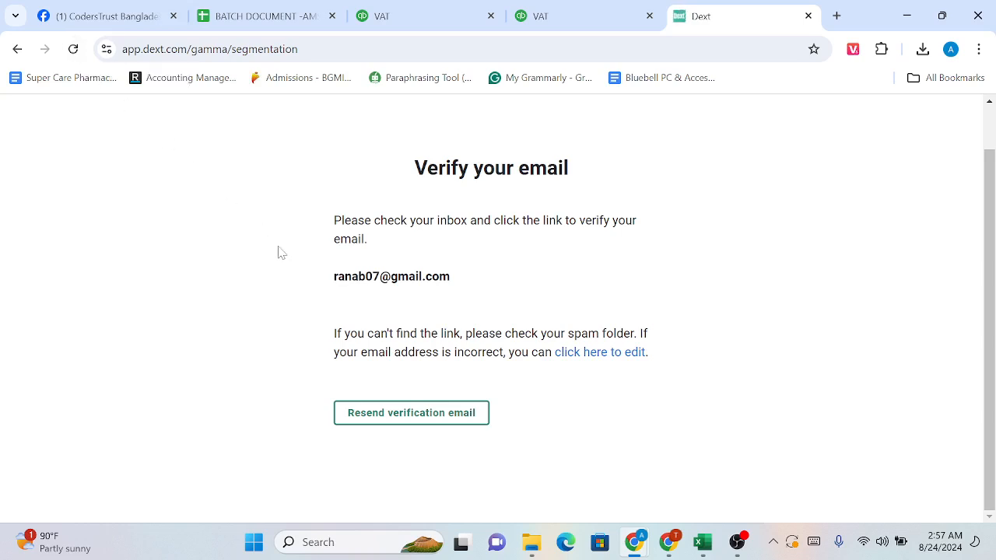
scroll(281, 252, "down", 2)
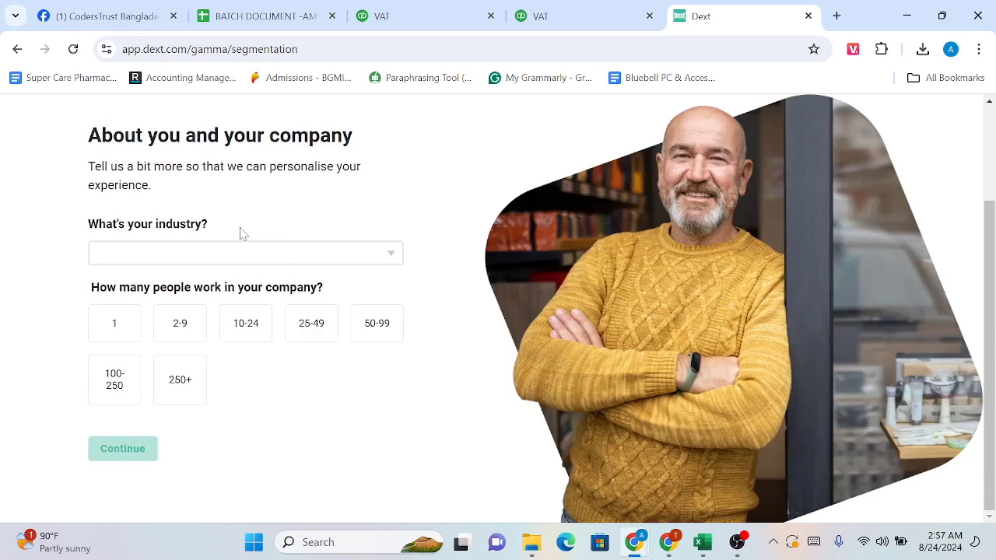
- Set the company's industry to Medical, Dental, and Health Services and its size to 2-9 people, and continue
scroll(240, 230, "up", 1)
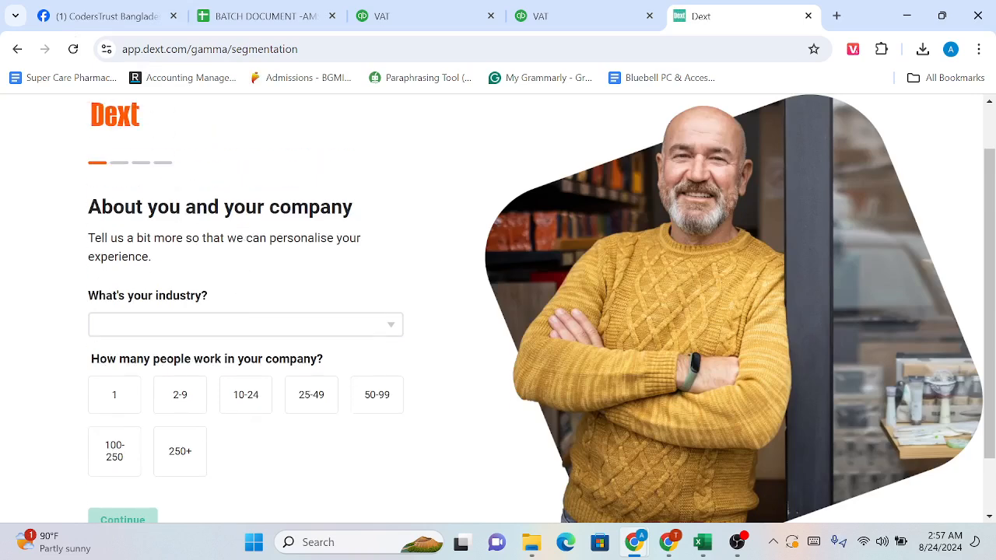
scroll(231, 249, "down", 1)
left_click(205, 251)
scroll(204, 250, "up", 1)
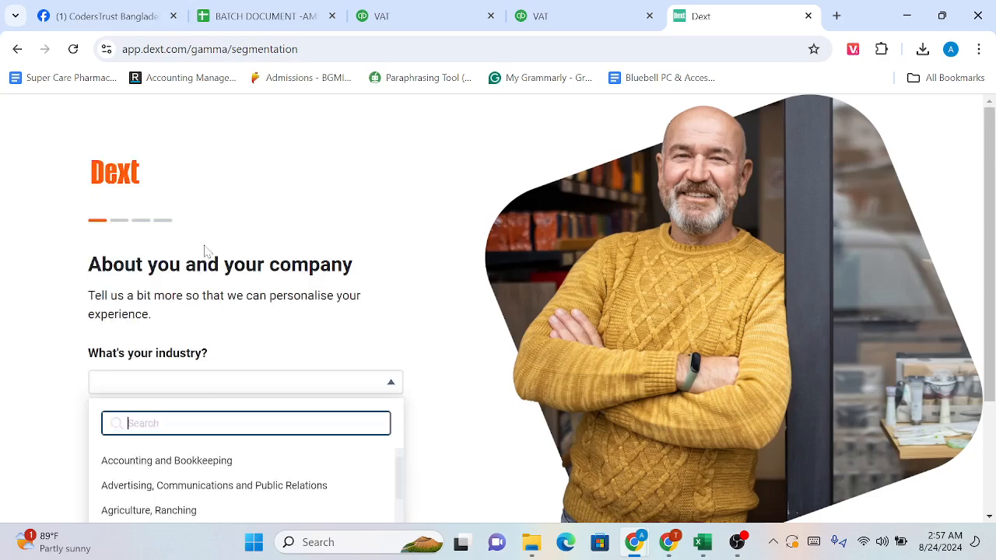
scroll(204, 251, "down", 2)
scroll(224, 422, "down", 2)
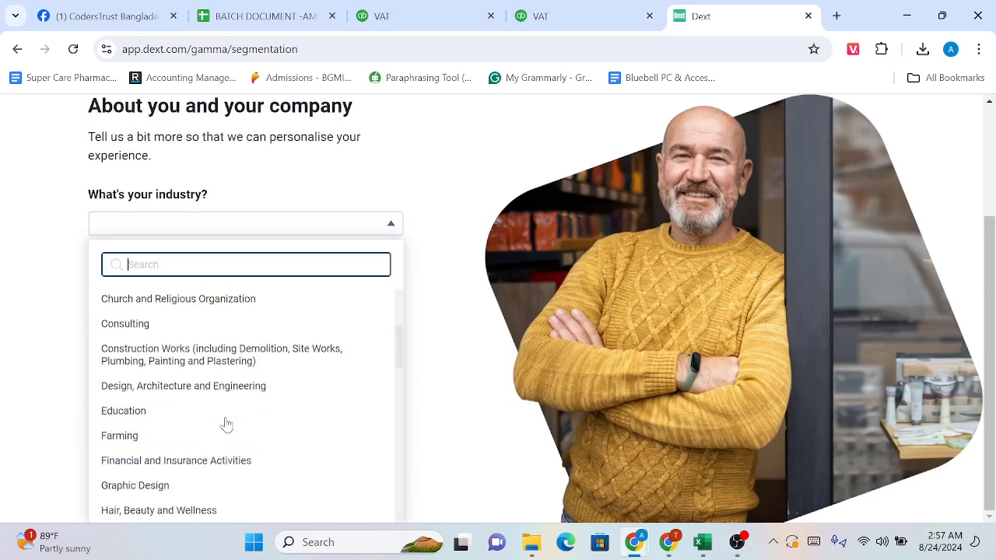
scroll(225, 424, "down", 3)
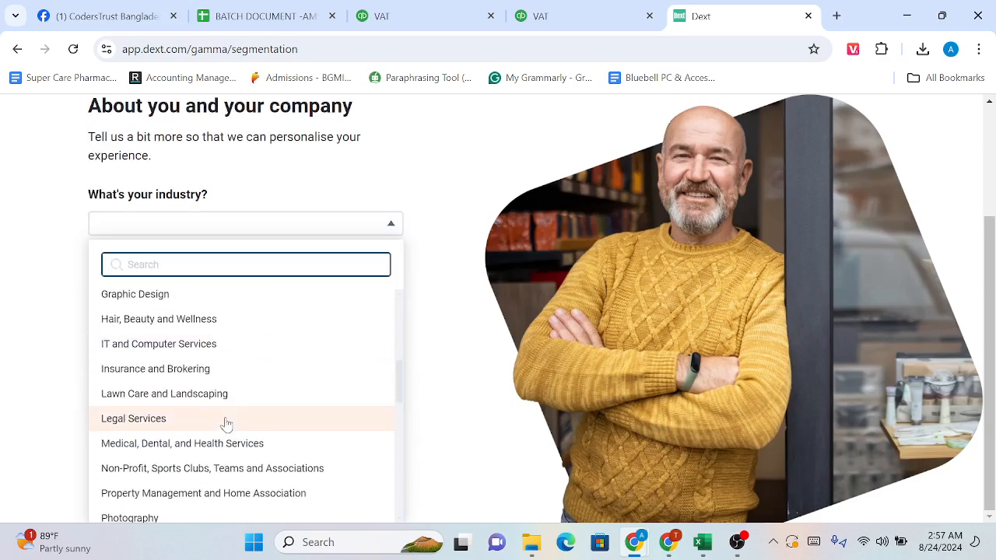
scroll(224, 424, "down", 1)
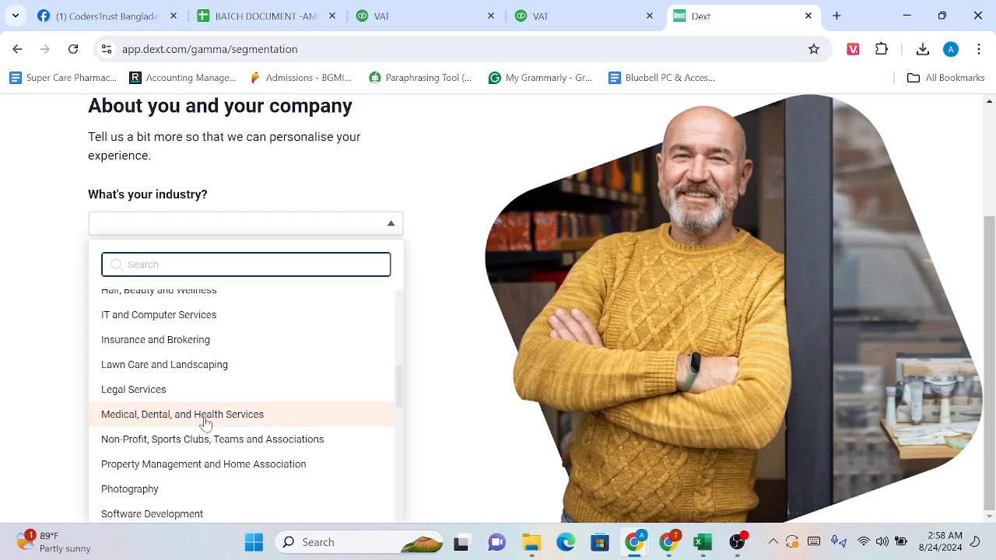
left_click(205, 420)
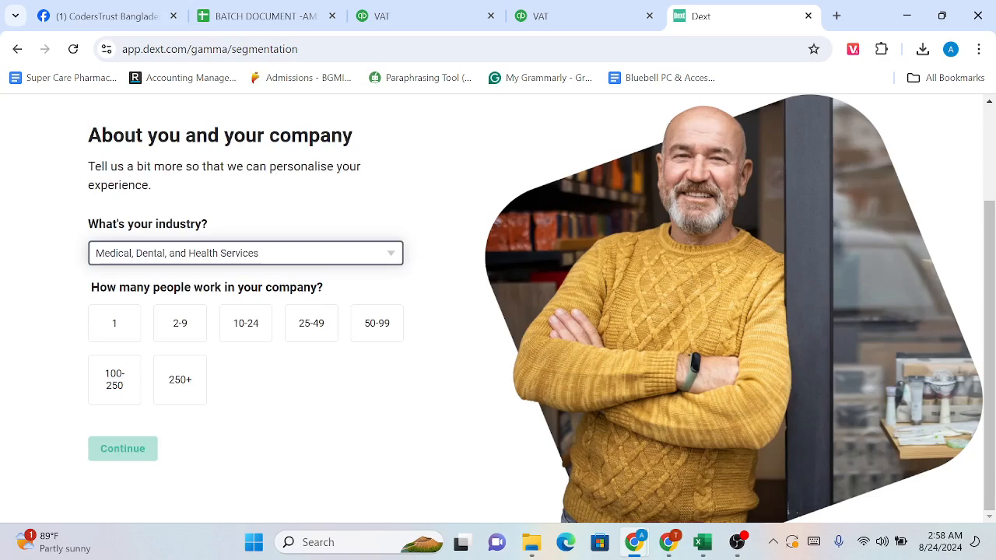
left_click(178, 324)
left_click(127, 448)
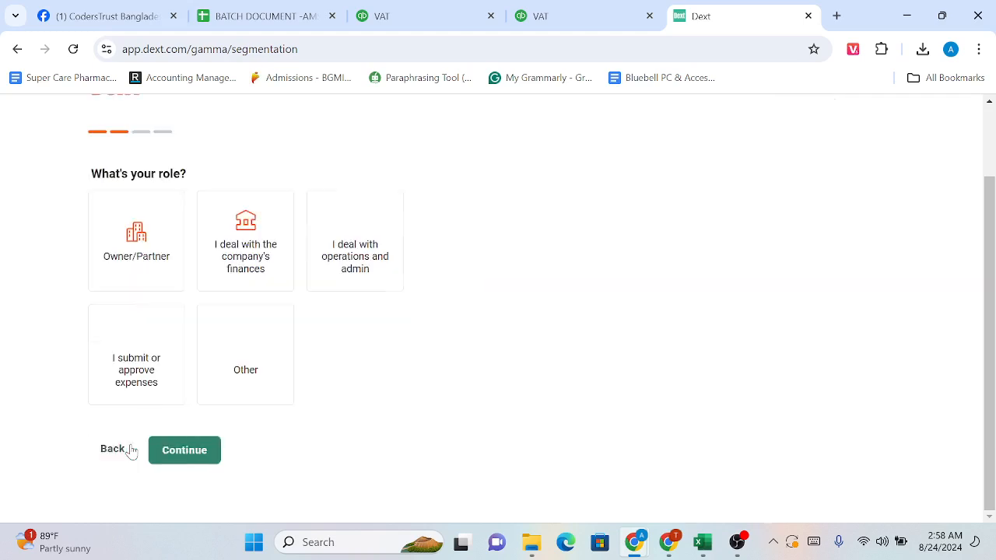
- Choose "I deal with the company's finances" as the role and continue to the question about intended uses
scroll(291, 359, "up", 1)
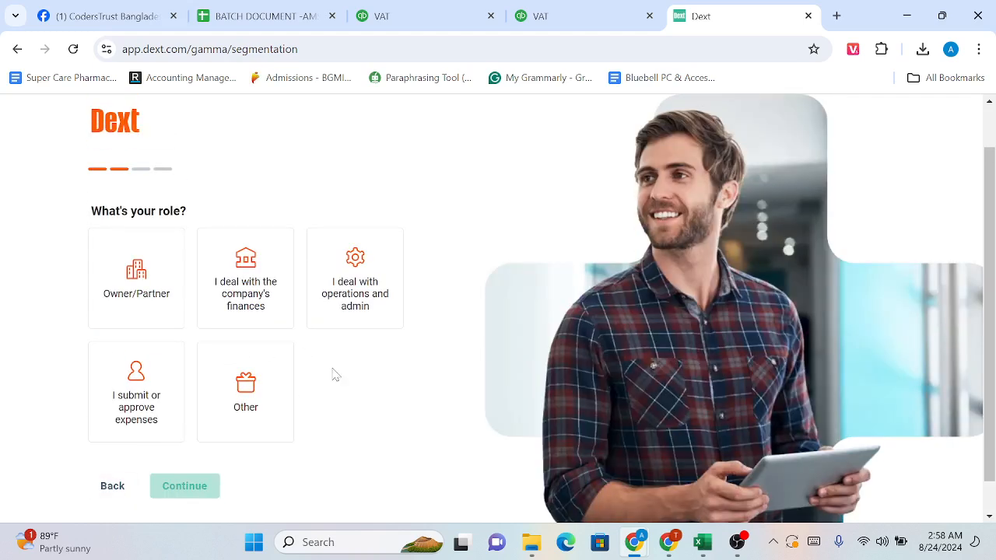
scroll(335, 374, "down", 1)
left_click(354, 276)
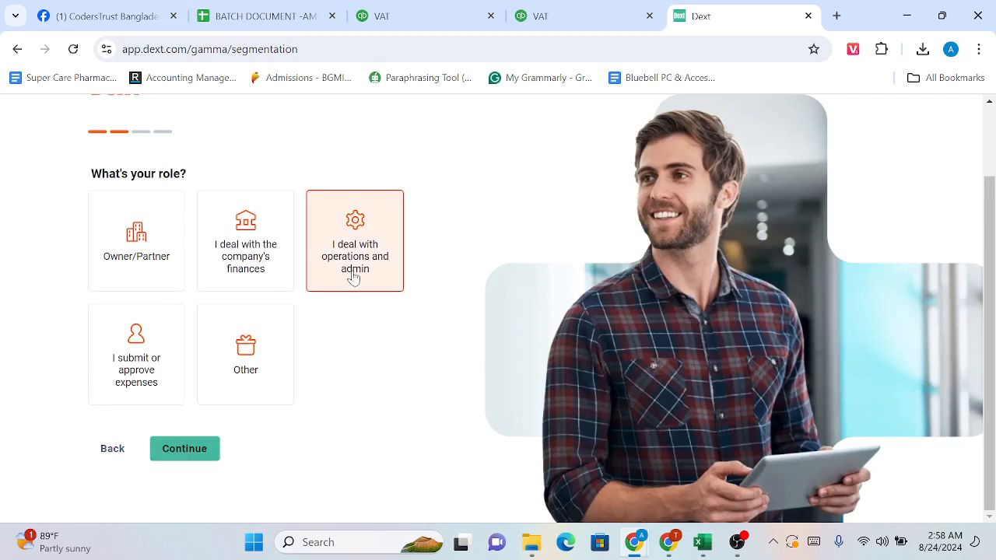
left_click(251, 257)
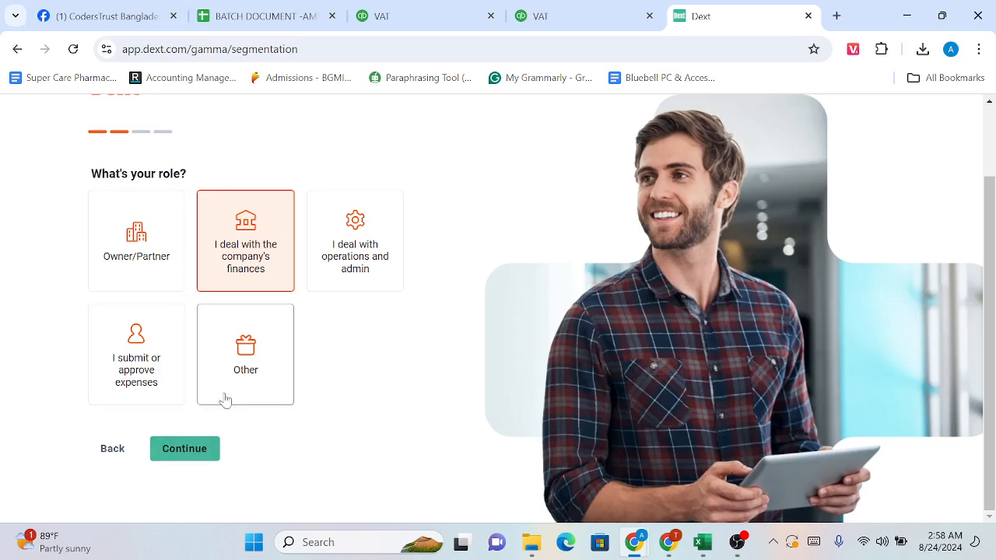
left_click(195, 448)
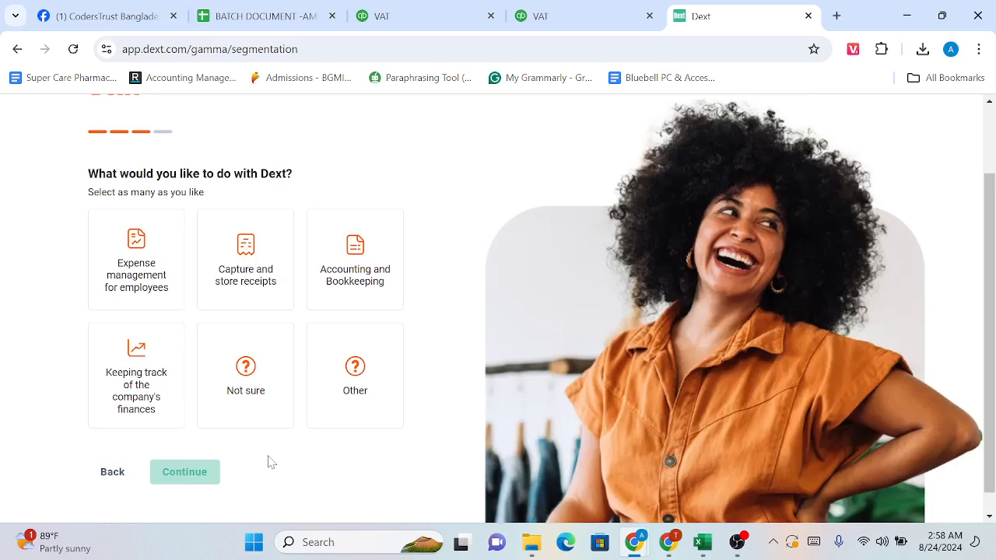
- Choose only Accounting and Bookkeeping as the intended use of Dext and continue
left_click(153, 302)
left_click(350, 299)
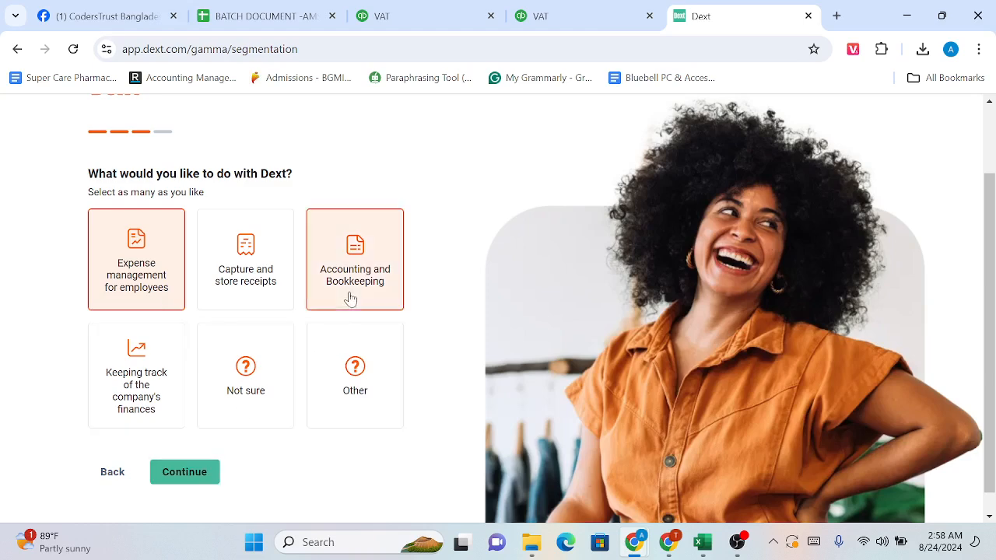
left_click(159, 284)
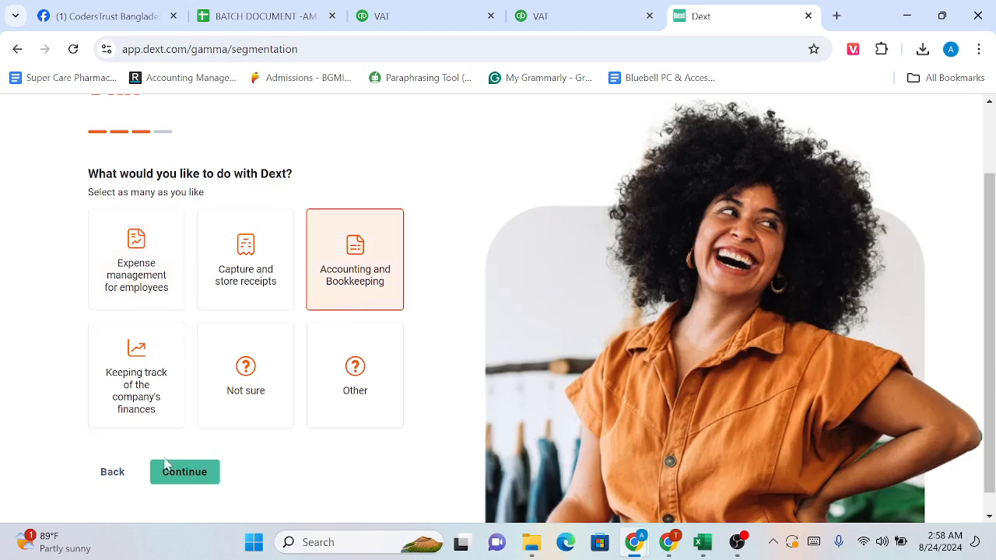
left_click(196, 487)
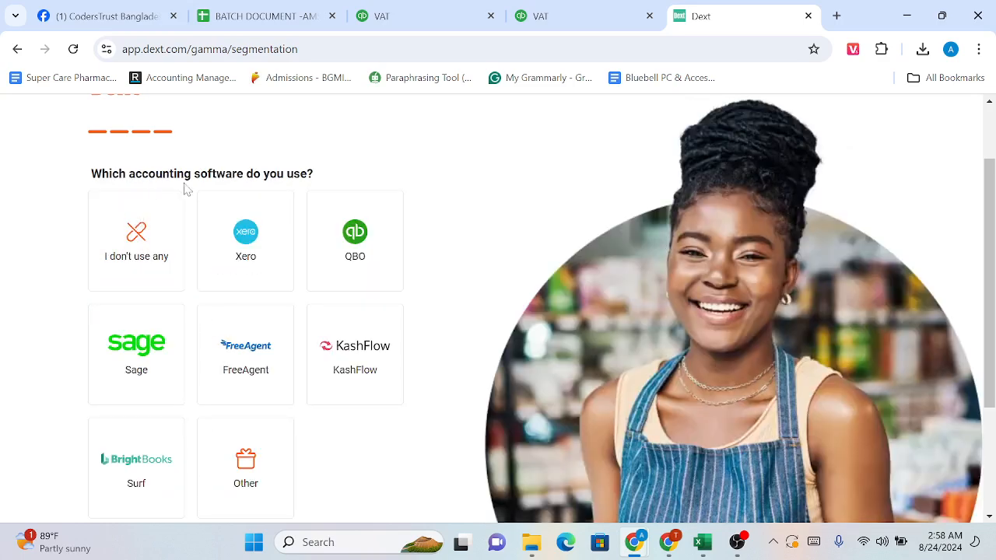
- Choose QBO as the accounting software, answer Yes to having an accountant or bookkeeper, and finish the questions to start exploring the trial
scroll(371, 407, "down", 2)
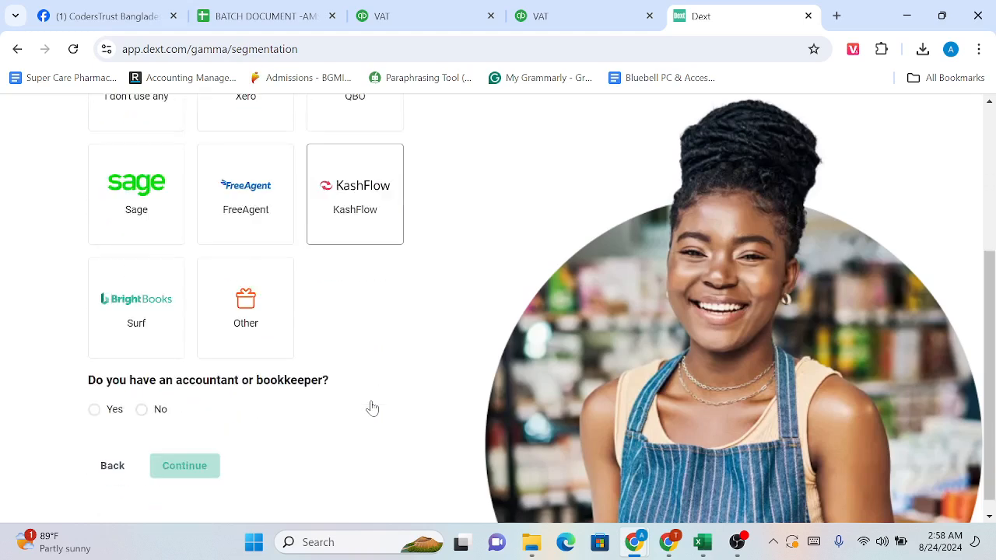
scroll(372, 408, "up", 2)
left_click(371, 272)
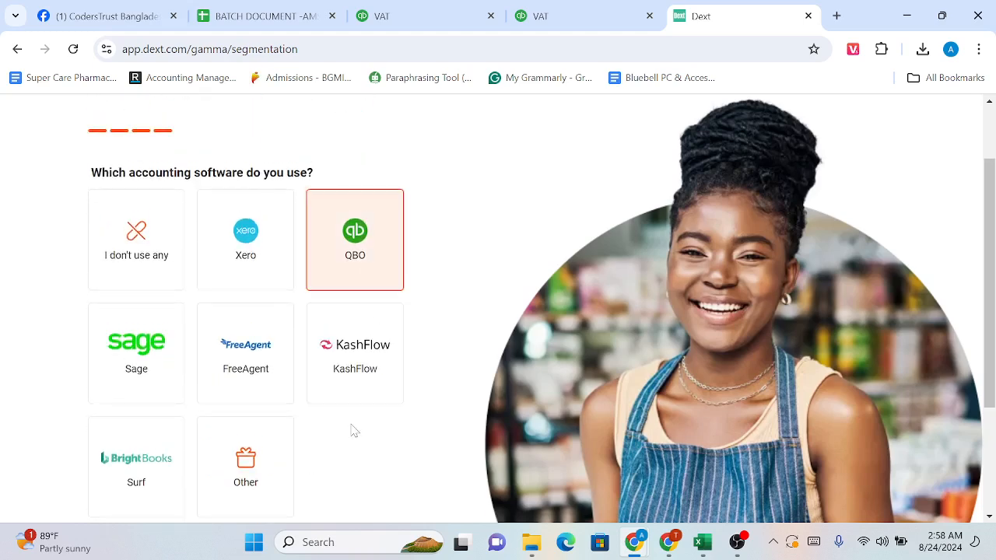
scroll(354, 430, "down", 3)
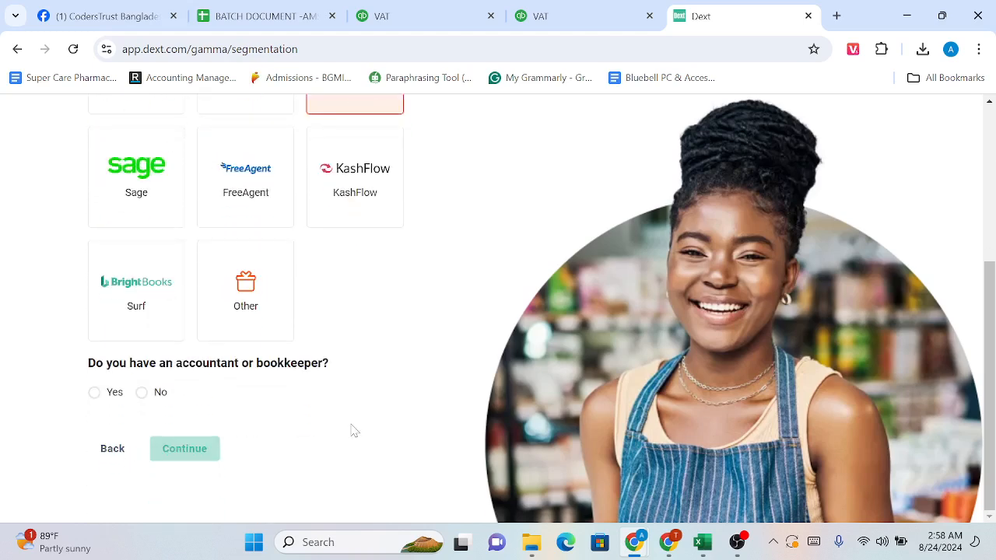
left_click(94, 393)
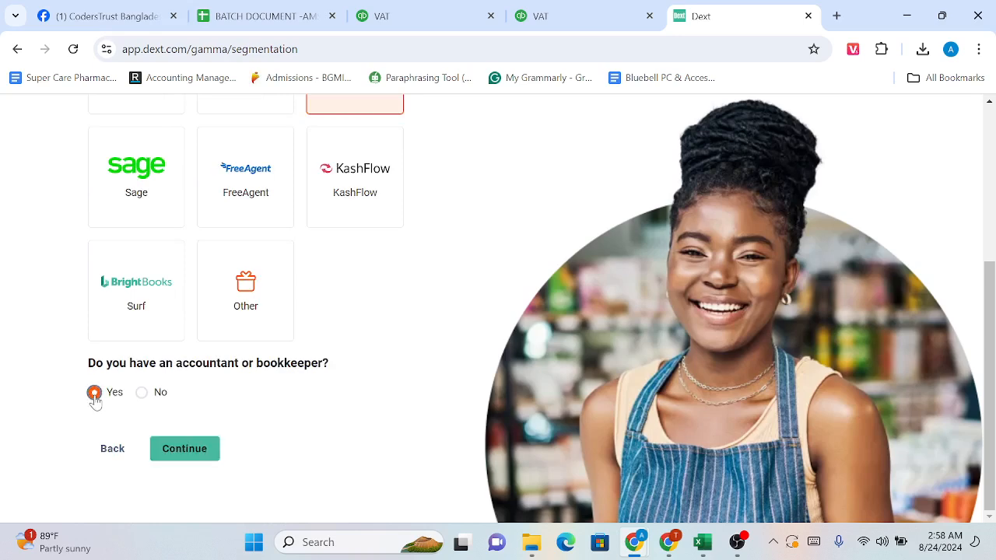
left_click(188, 451)
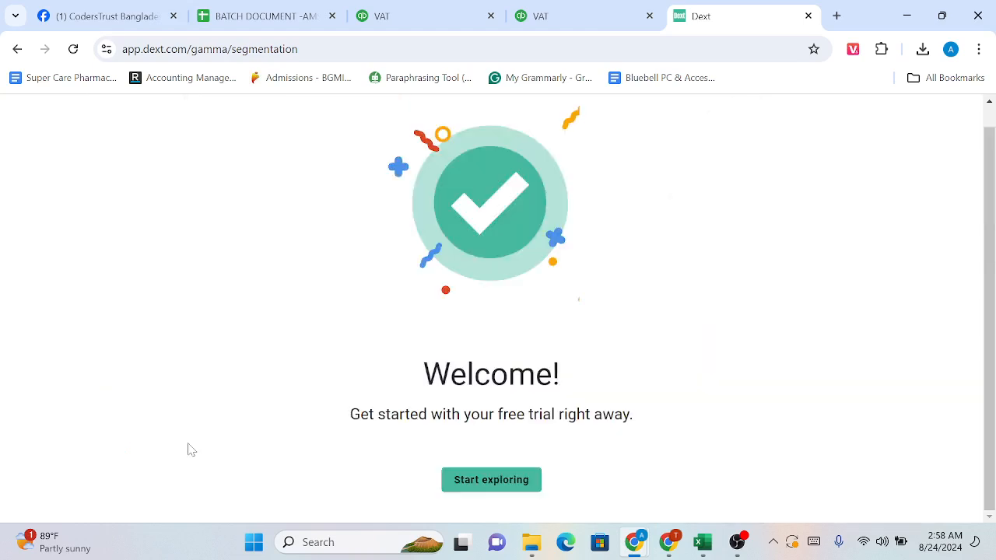
left_click(482, 479)
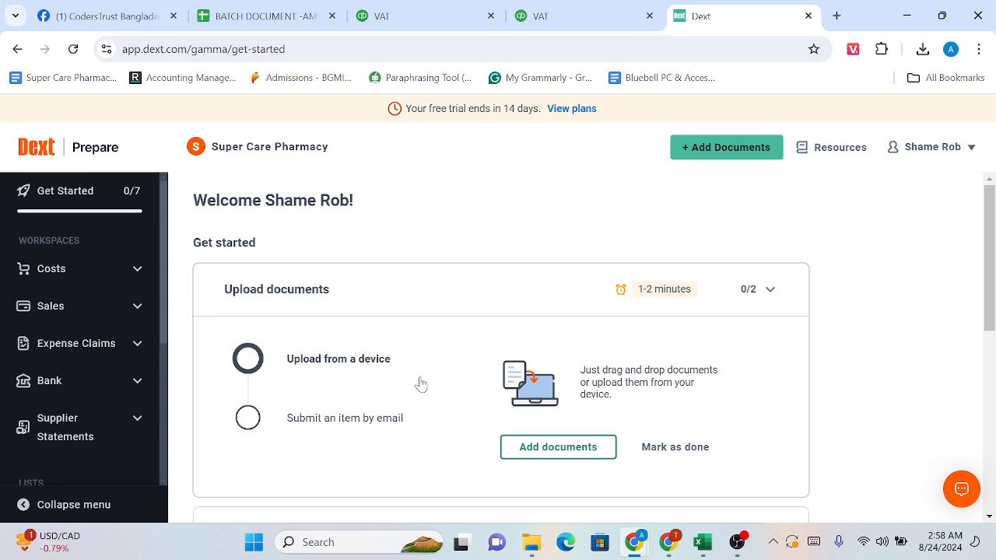
- Look through the Costs, Sales and Expense Claims workspaces of the new account
left_click(62, 284)
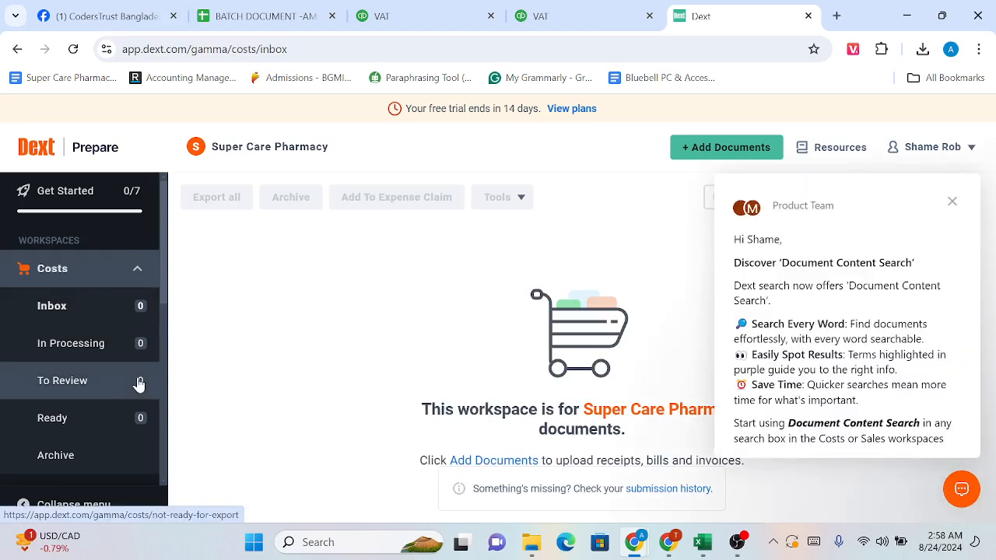
scroll(139, 382, "down", 3)
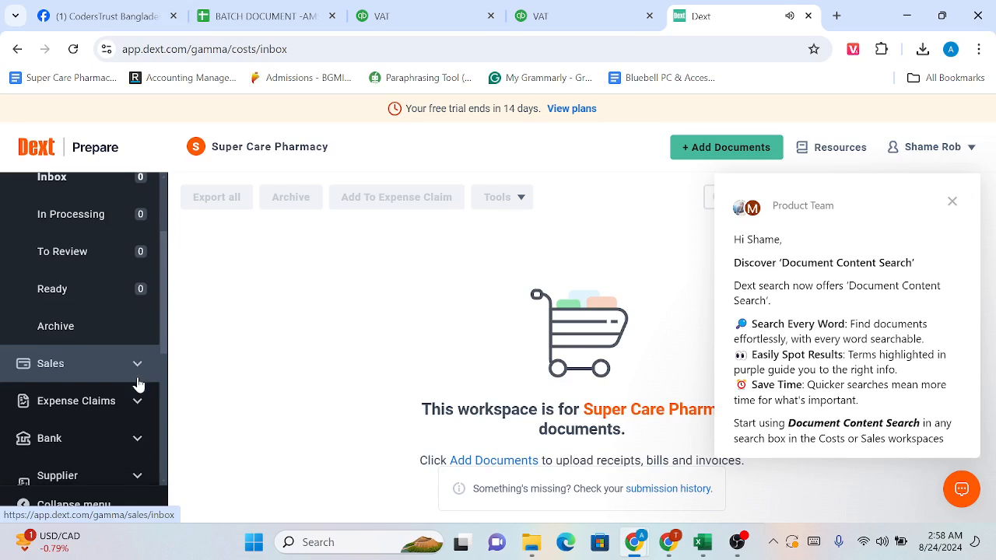
left_click(127, 372)
scroll(122, 373, "down", 1)
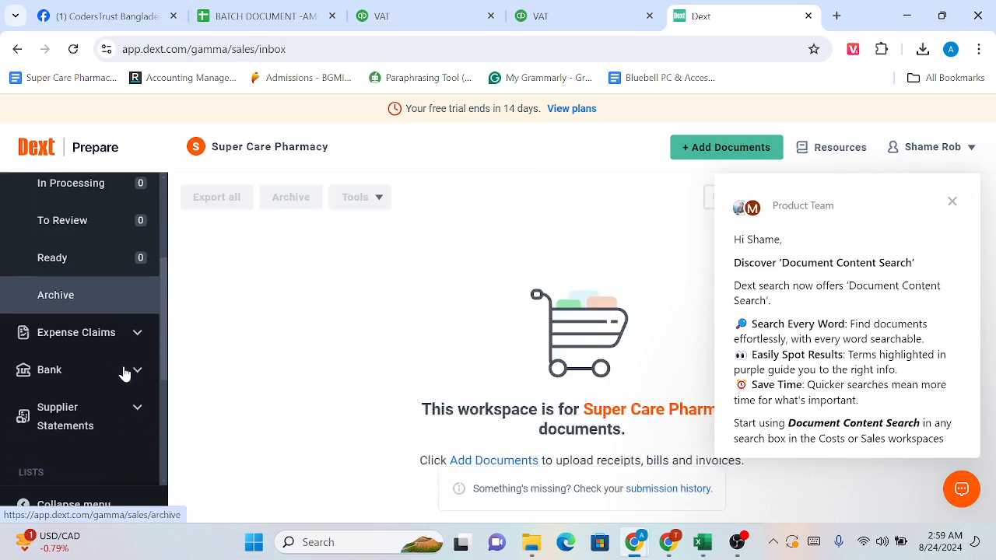
left_click(109, 333)
- View the Suppliers and Customers lists, ending on the Suppliers list
scroll(111, 338, "down", 2)
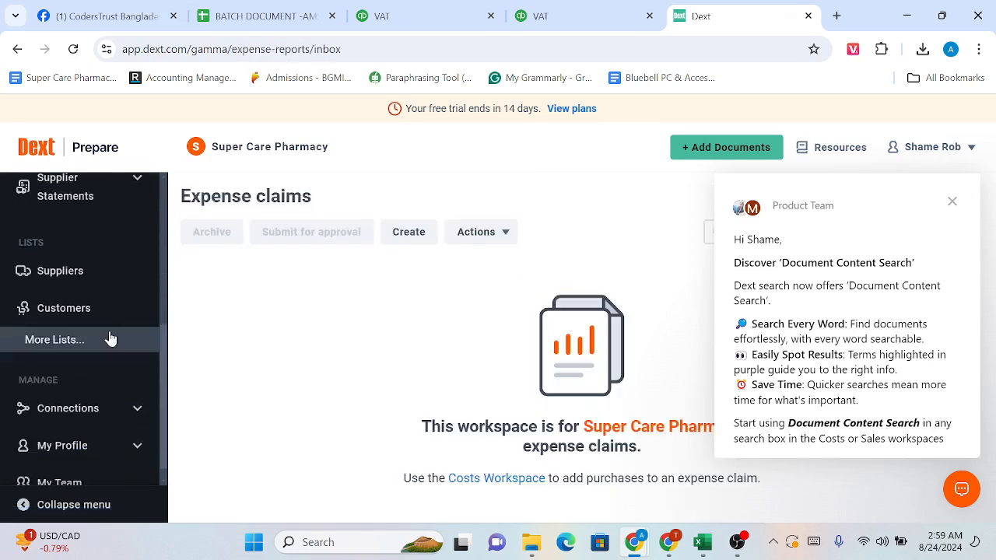
left_click(90, 285)
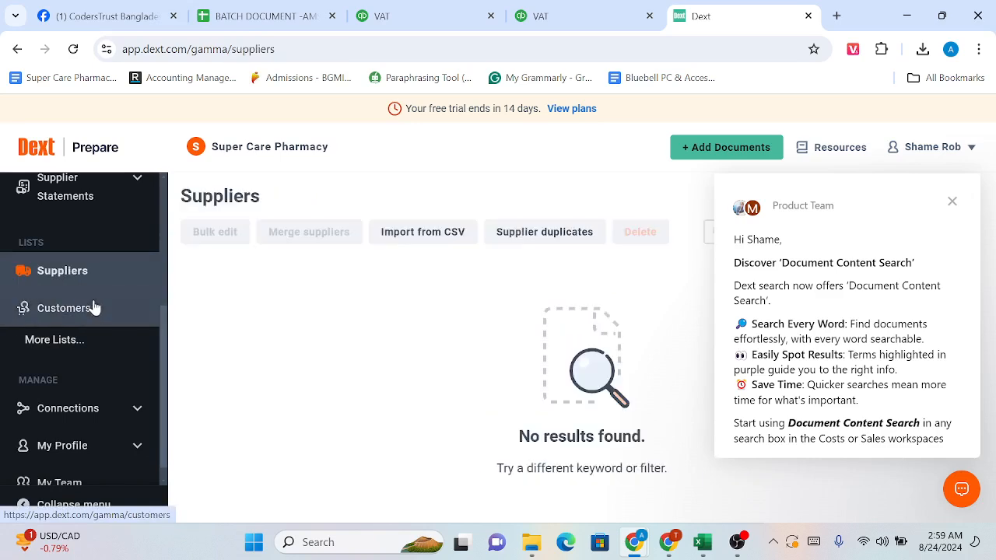
left_click(94, 307)
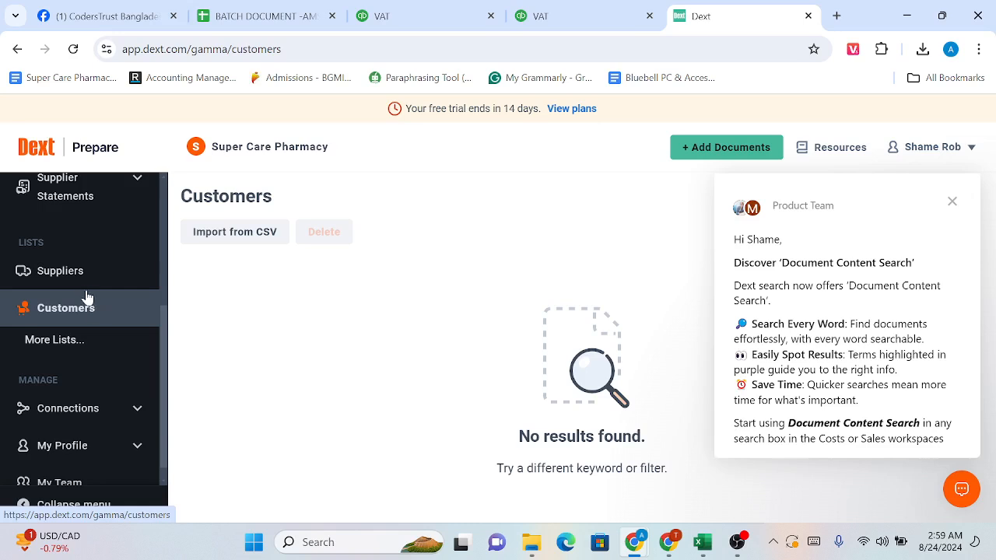
left_click(86, 287)
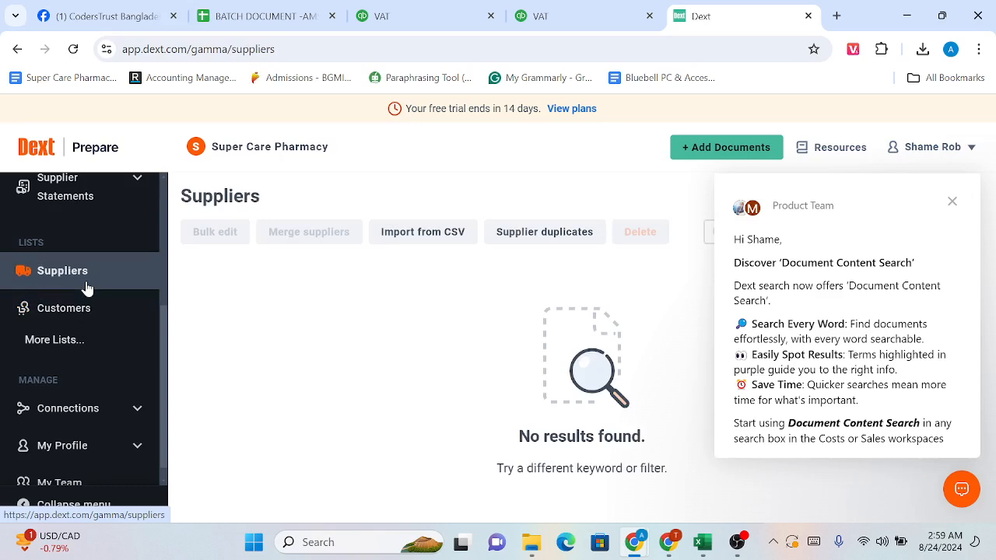
- View the System Settings of the profile and return to the Costs inbox
scroll(86, 289, "down", 1)
left_click(74, 434)
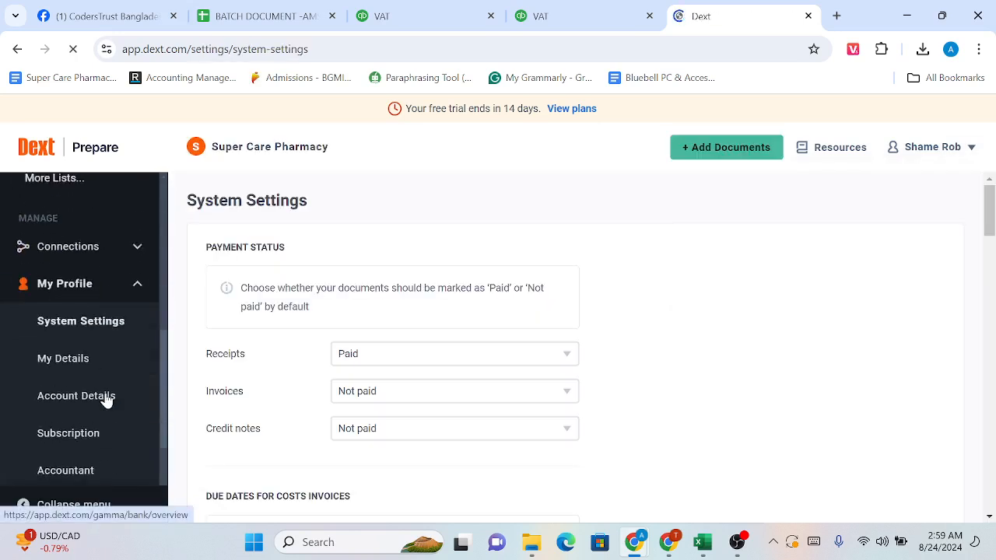
scroll(104, 399, "up", 10)
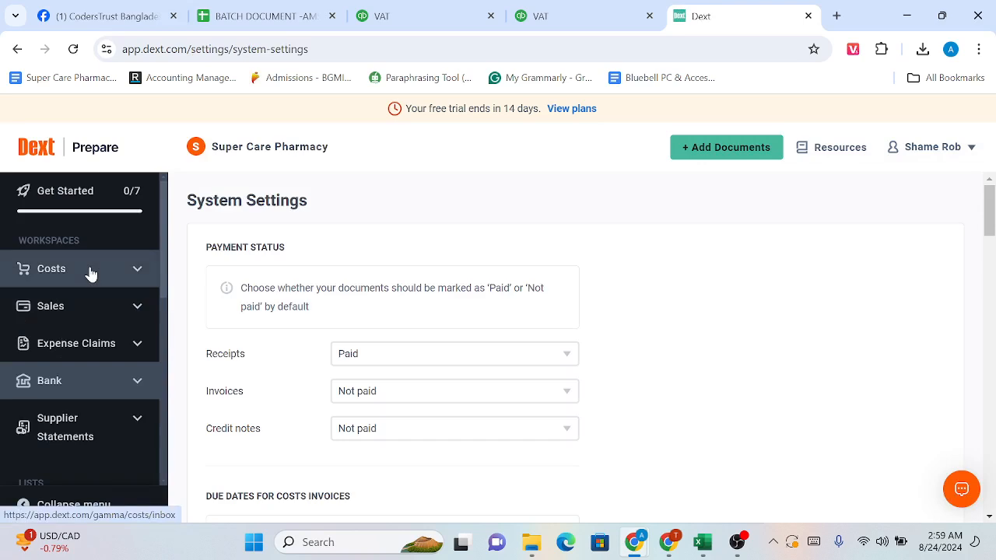
left_click(91, 271)
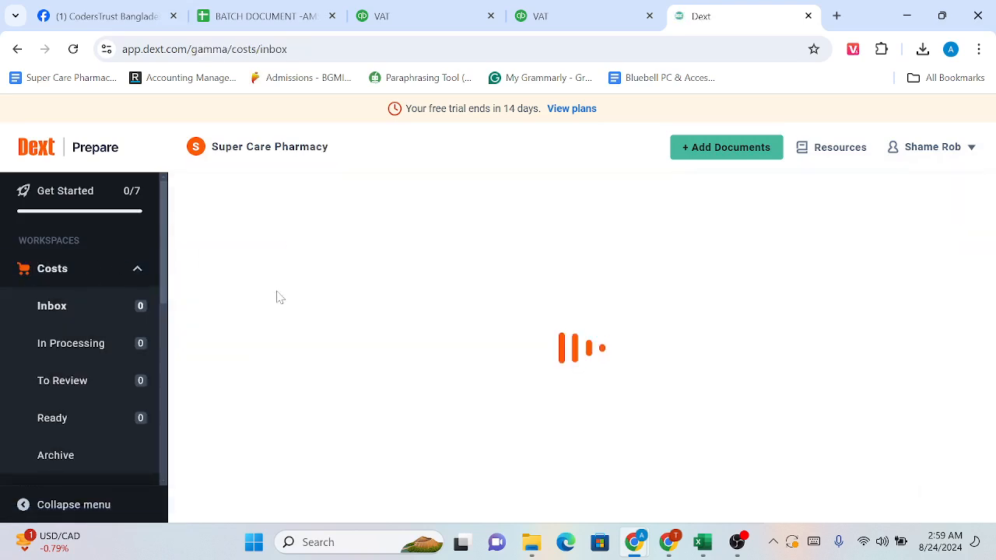
- Review the Get Started checklist and expand its "Connect software, publish your documents" section to examine the tasks
left_click(68, 202)
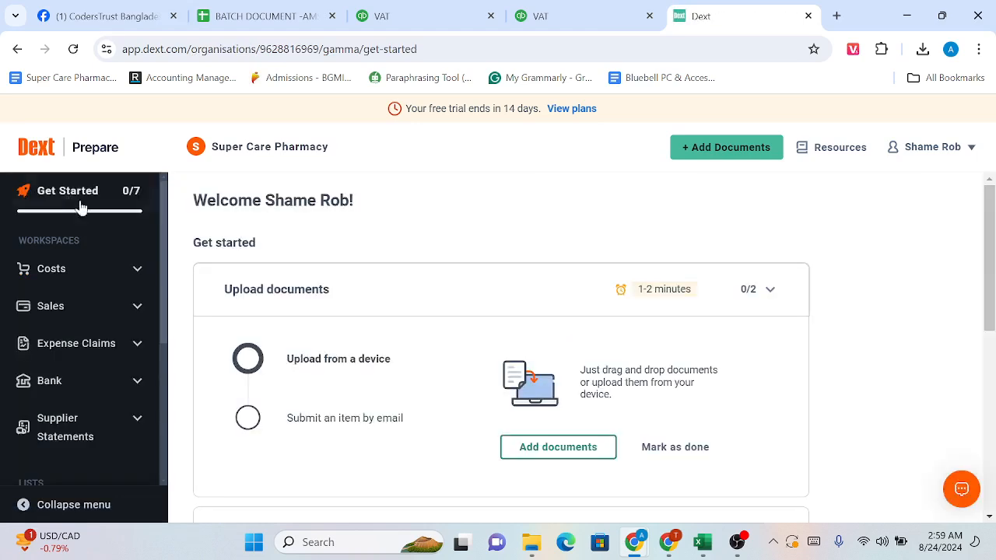
scroll(344, 329, "down", 1)
scroll(345, 333, "down", 1)
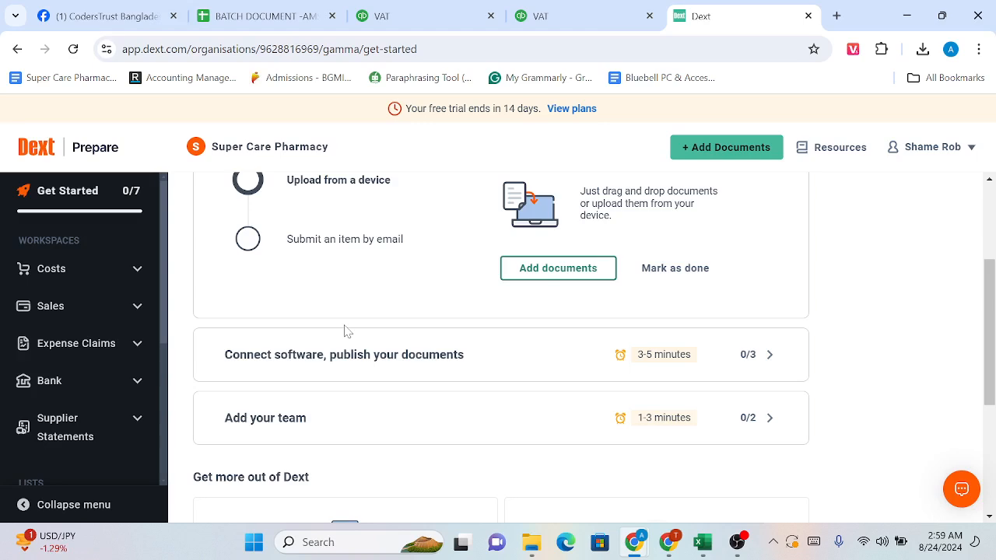
left_click(307, 355)
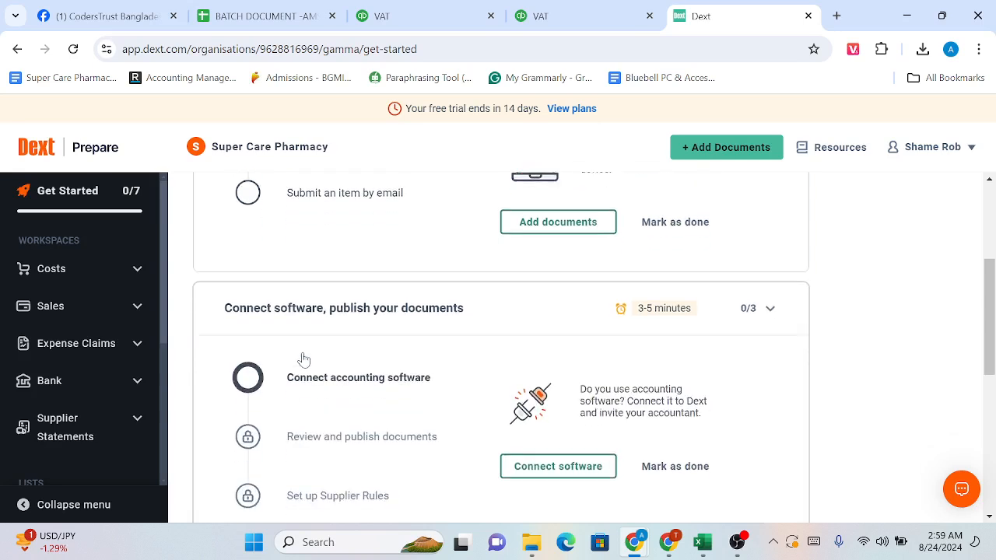
scroll(367, 264, "down", 1)
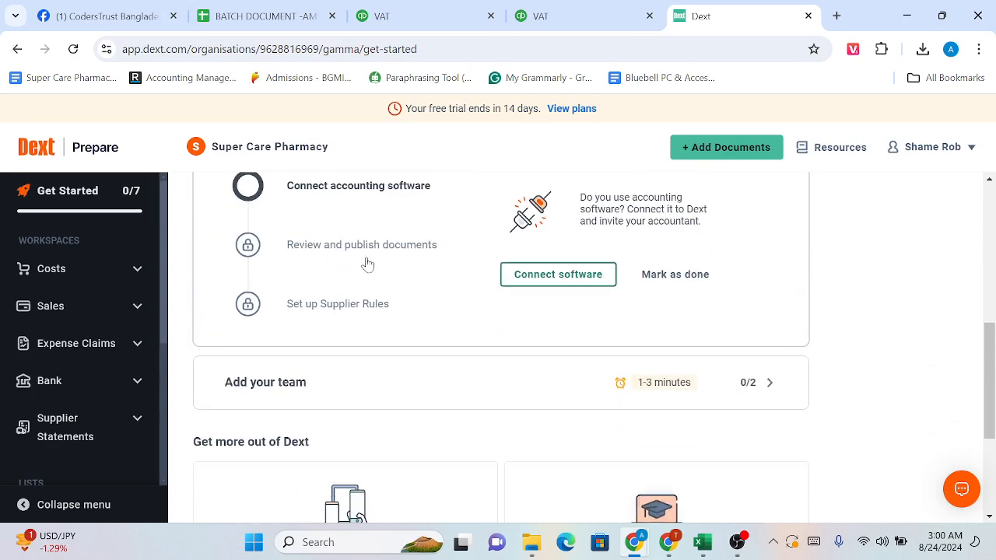
scroll(495, 276, "up", 5)
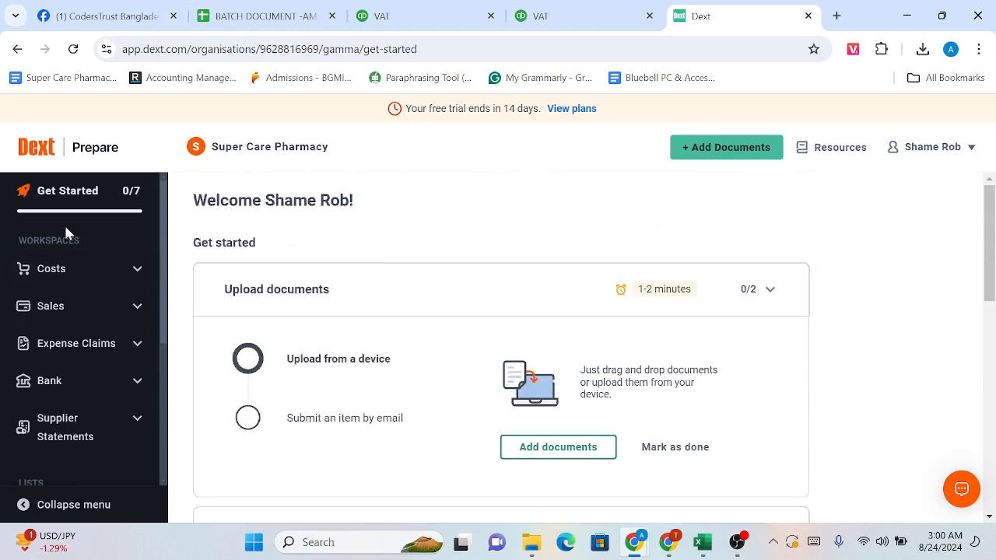
- Start the "Connect accounting software" task from the "Connect software, publish your documents" section of the Get Started checklist
left_click(62, 201)
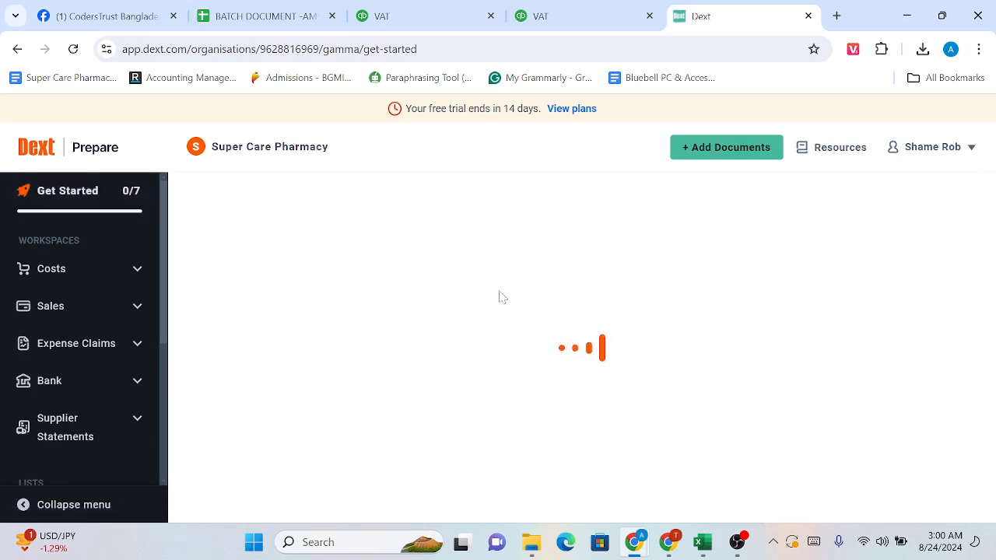
scroll(445, 325, "down", 3)
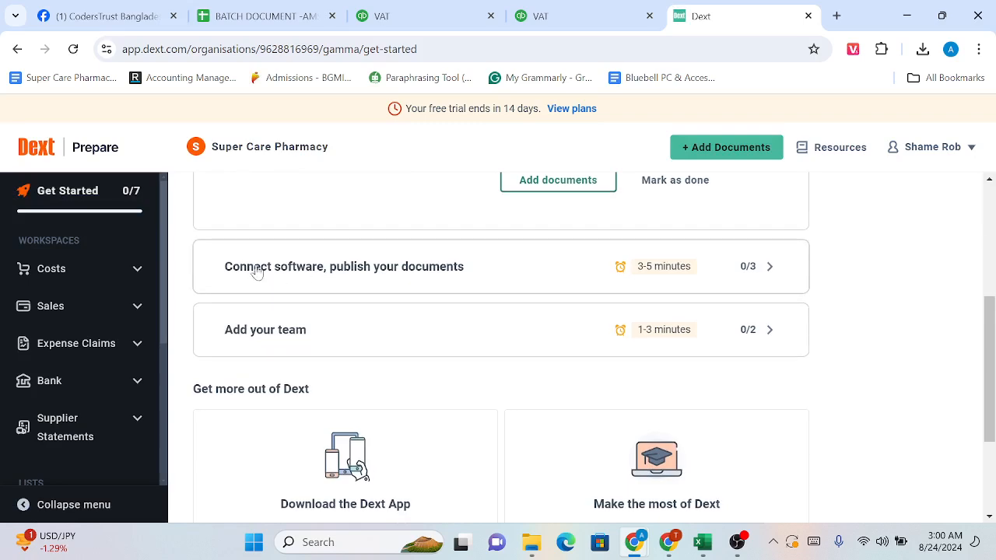
left_click(318, 267)
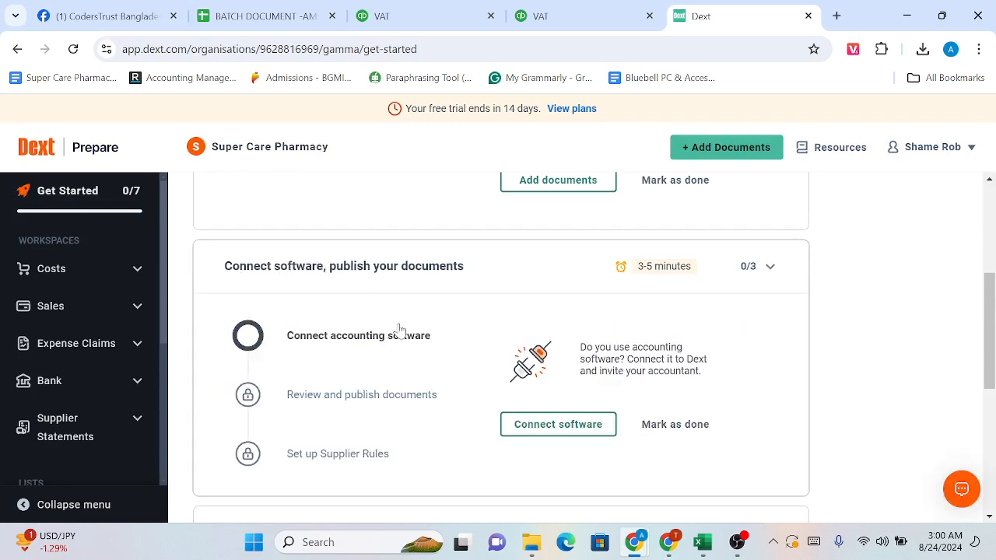
scroll(395, 329, "down", 1)
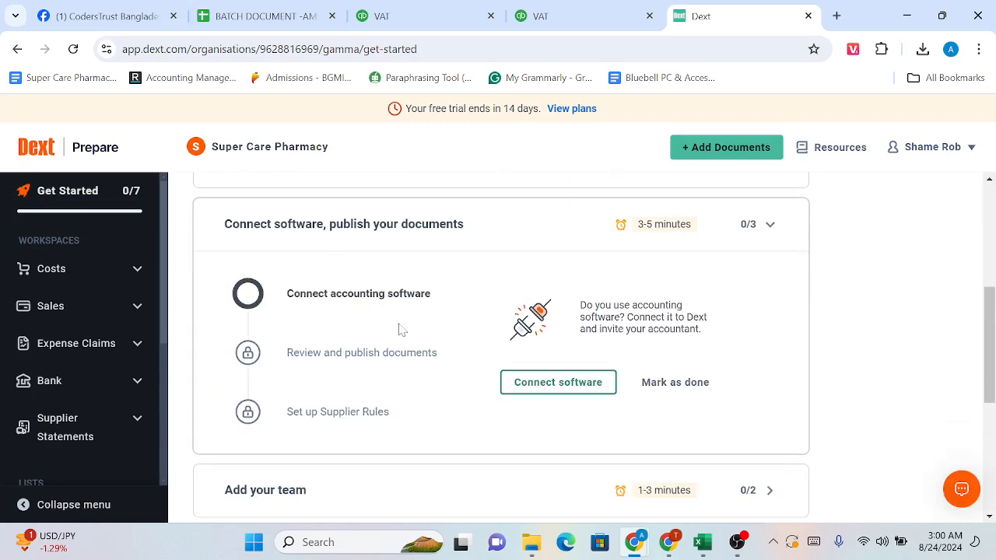
left_click(557, 393)
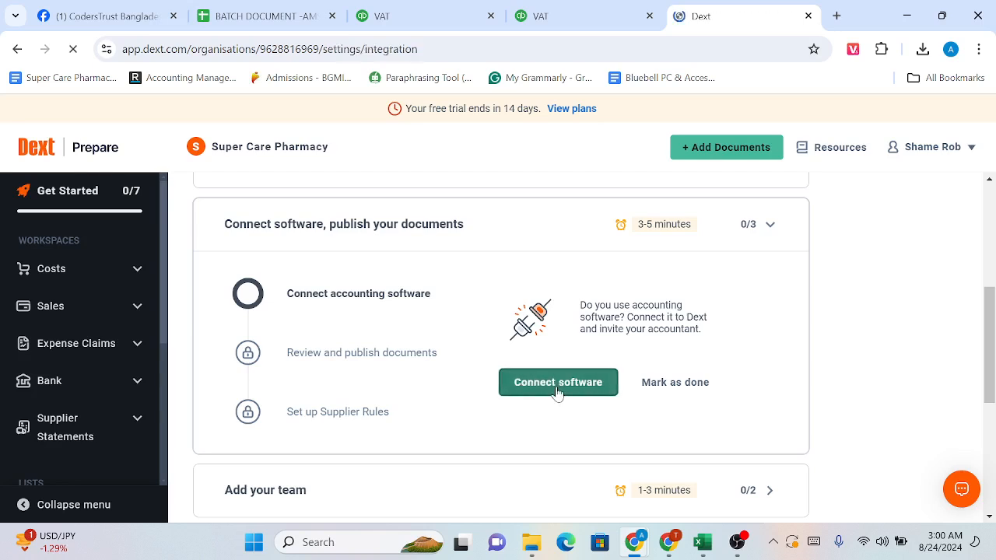
- Look through the available accounting software on the Integrations page, ending on the QuickBooks Online option
scroll(557, 392, "down", 3)
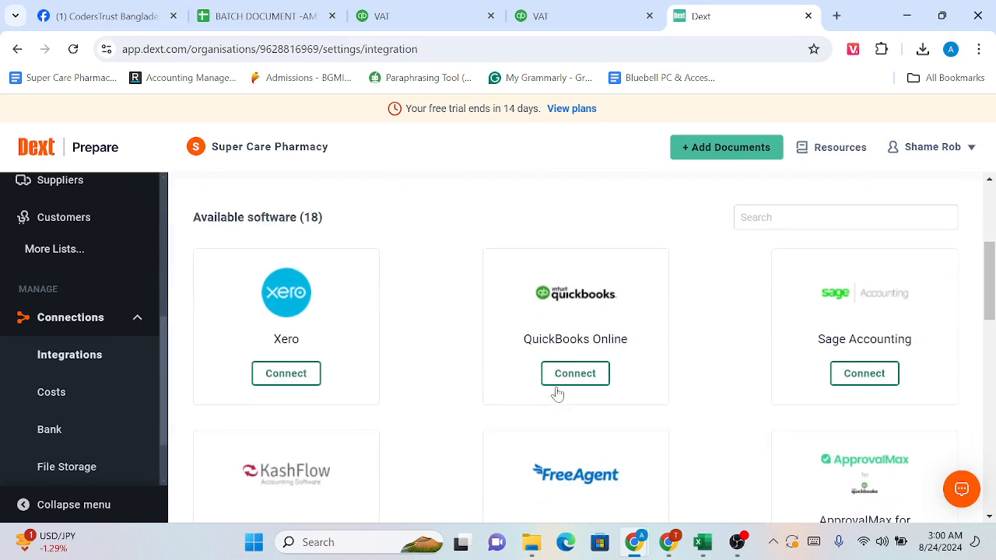
scroll(471, 374, "down", 9)
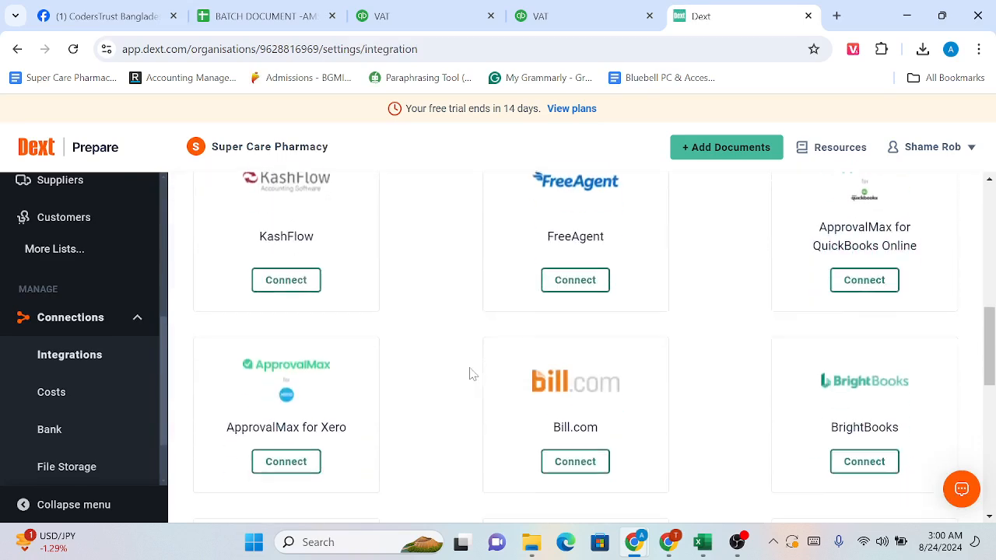
scroll(470, 373, "down", 2)
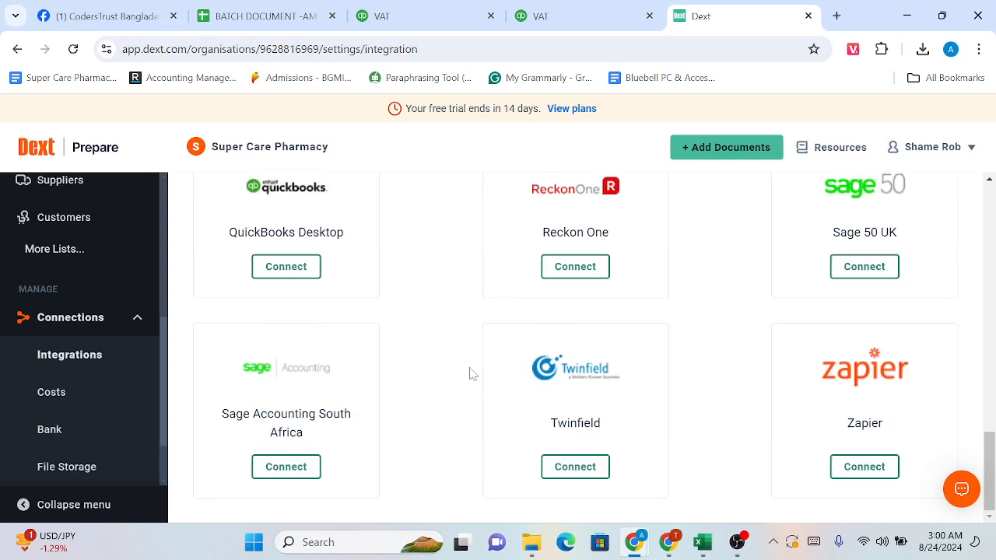
scroll(470, 374, "up", 12)
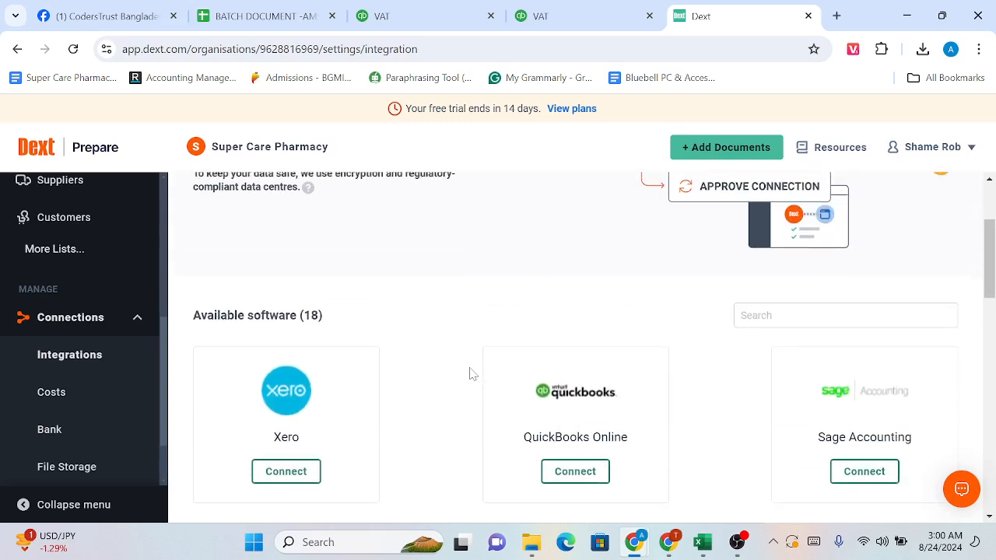
scroll(470, 373, "down", 1)
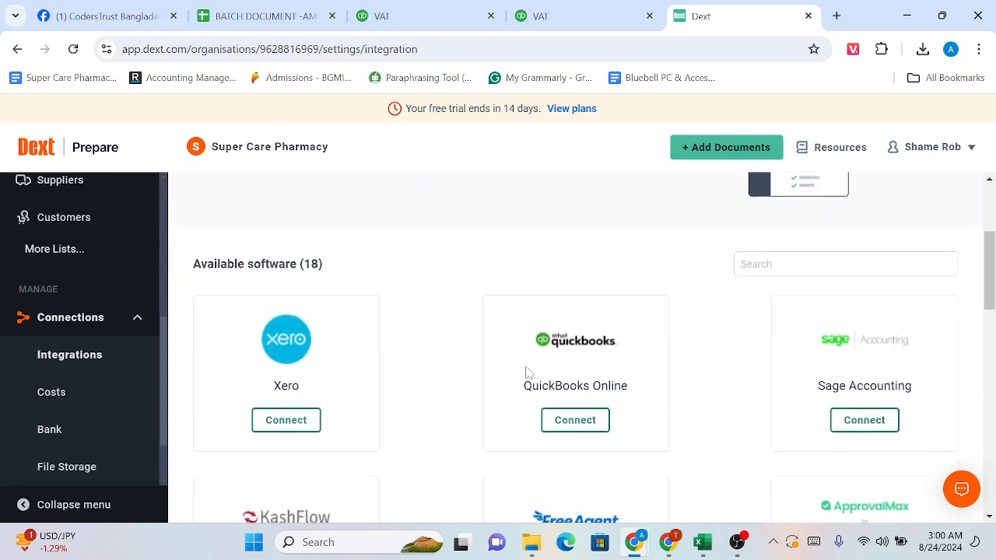
scroll(444, 456, "down", 8)
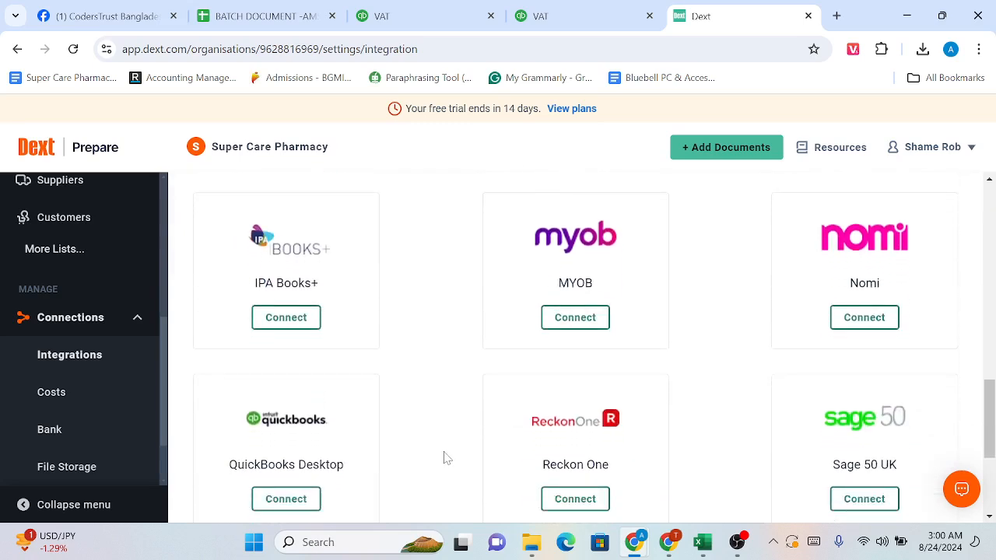
scroll(445, 458, "down", 3)
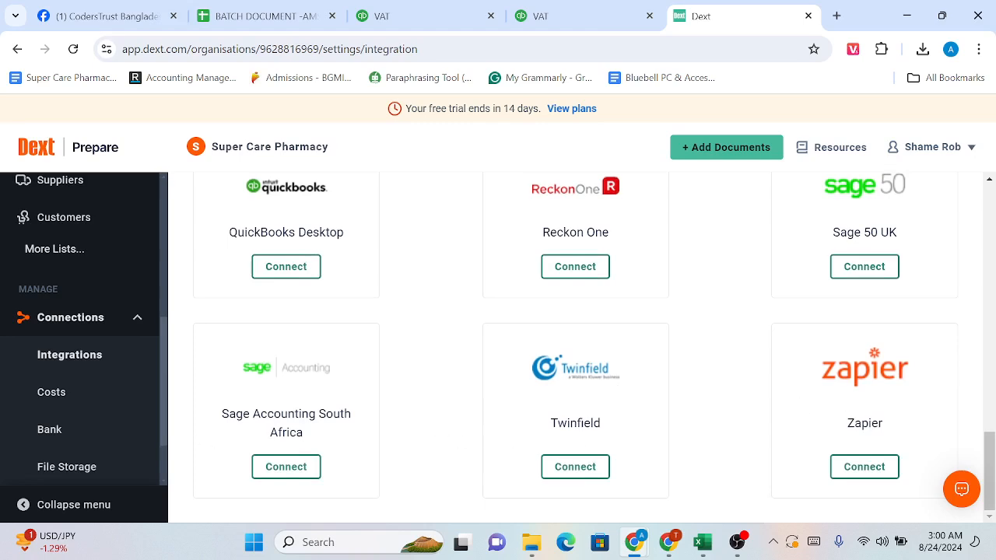
scroll(369, 406, "up", 4)
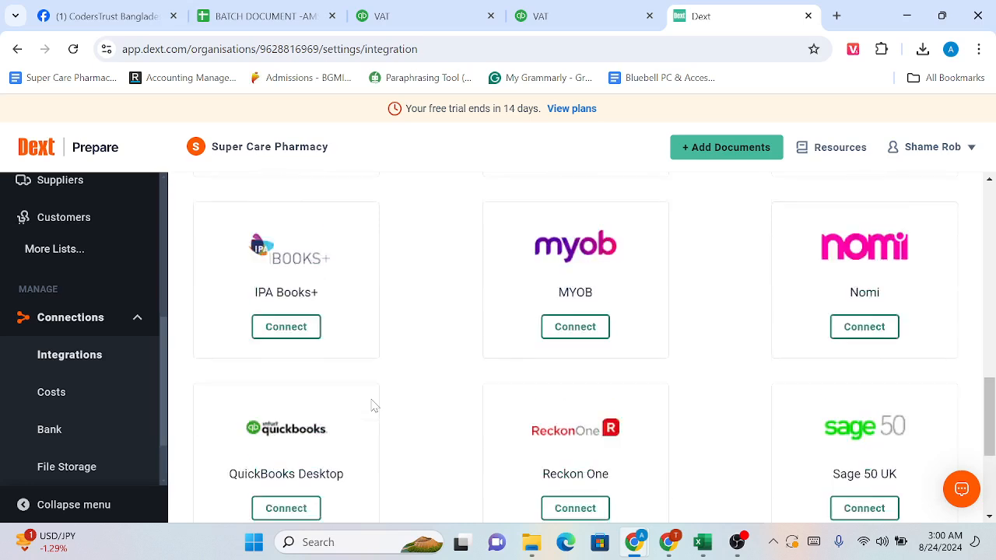
scroll(373, 405, "up", 5)
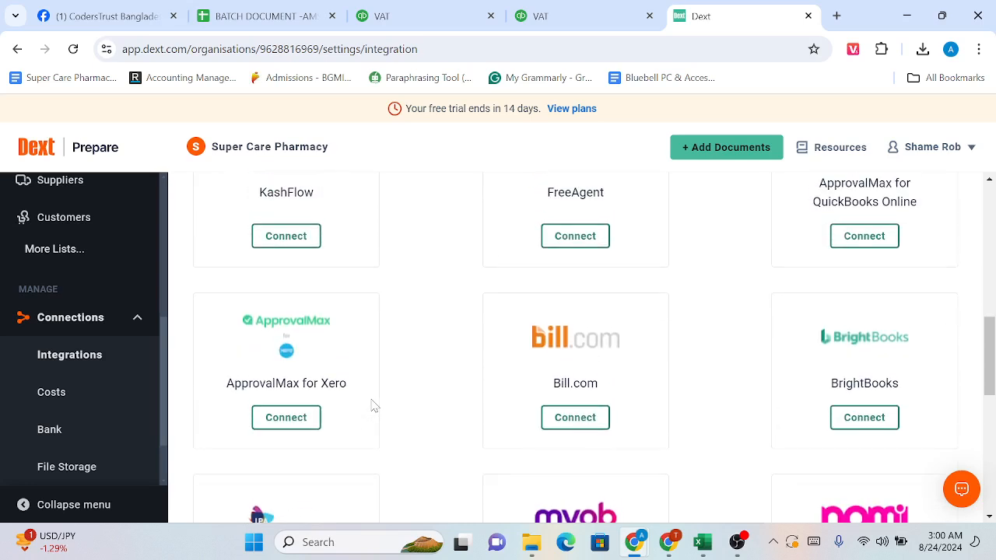
scroll(374, 406, "up", 3)
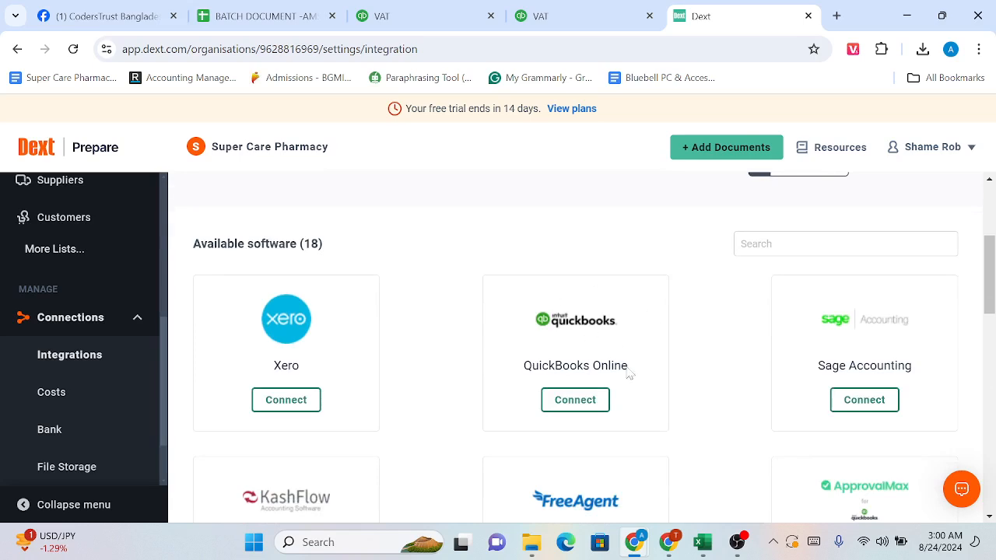
- Start the QuickBooks Online connection and select the Super Care Pharmacy company that carries the account holder's name
left_click(582, 402)
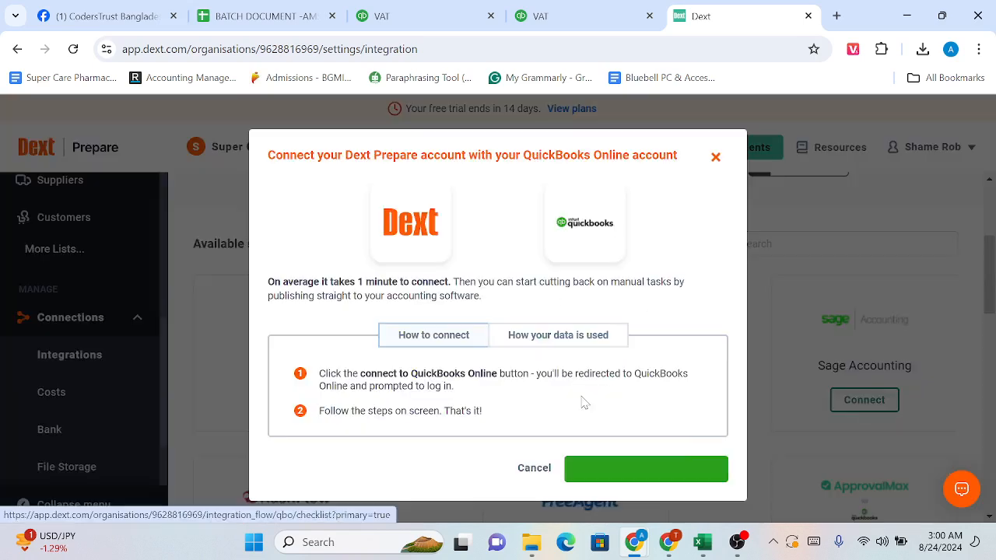
left_click(616, 470)
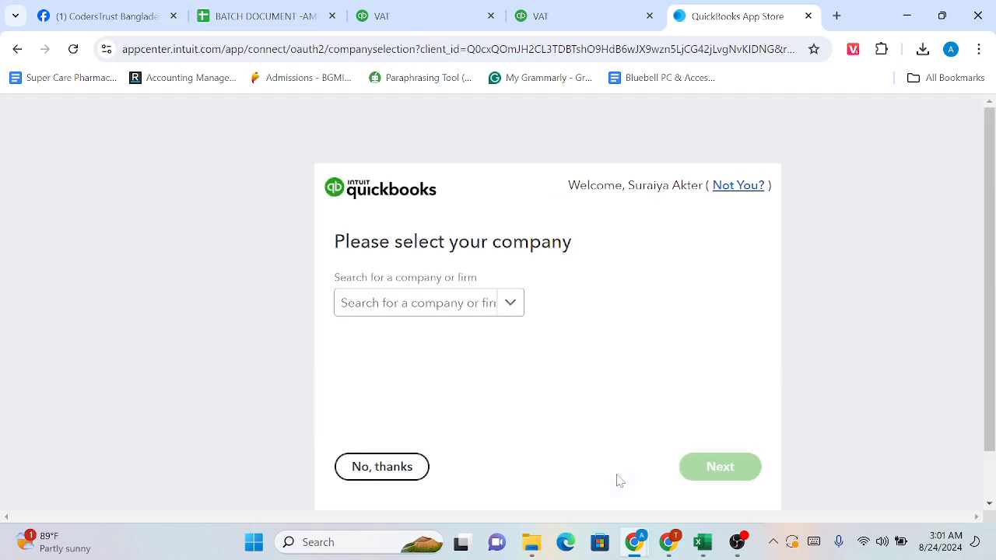
left_click(520, 308)
scroll(470, 423, "down", 1)
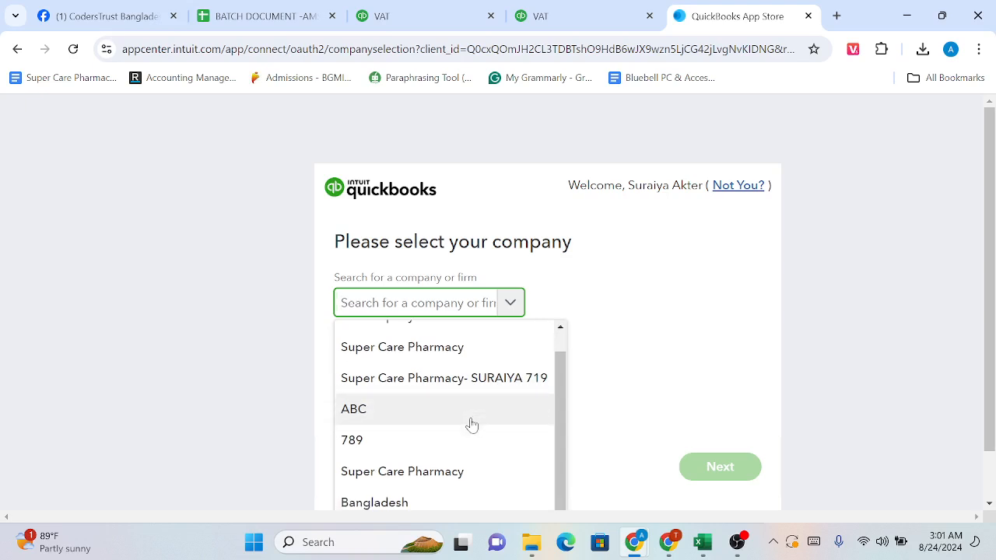
scroll(451, 385, "up", 1)
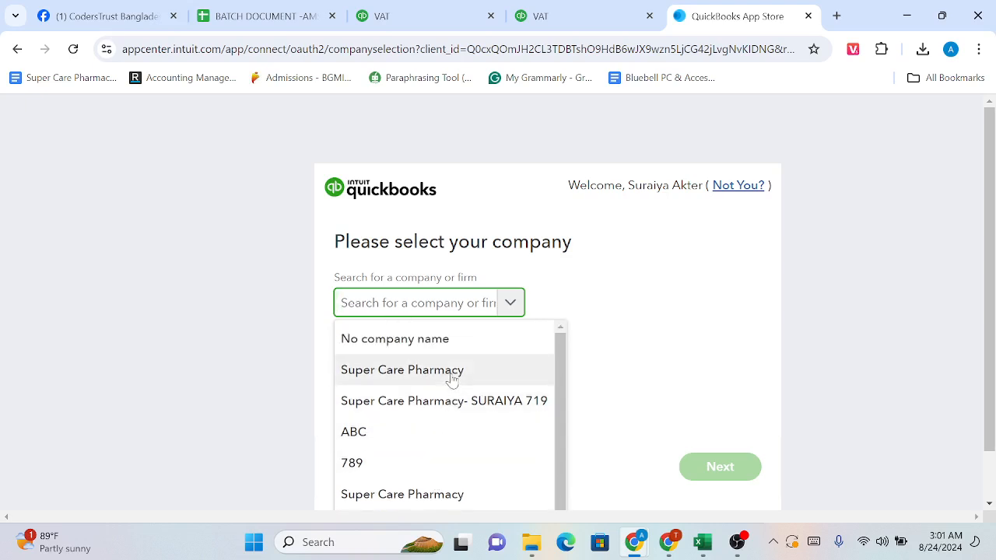
scroll(452, 379, "down", 1)
left_click(452, 380)
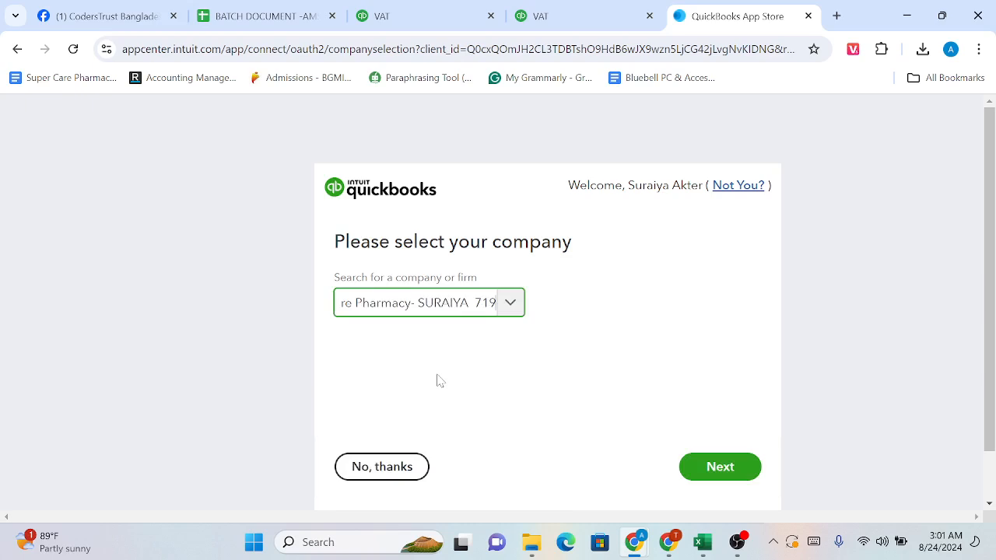
left_click(510, 309)
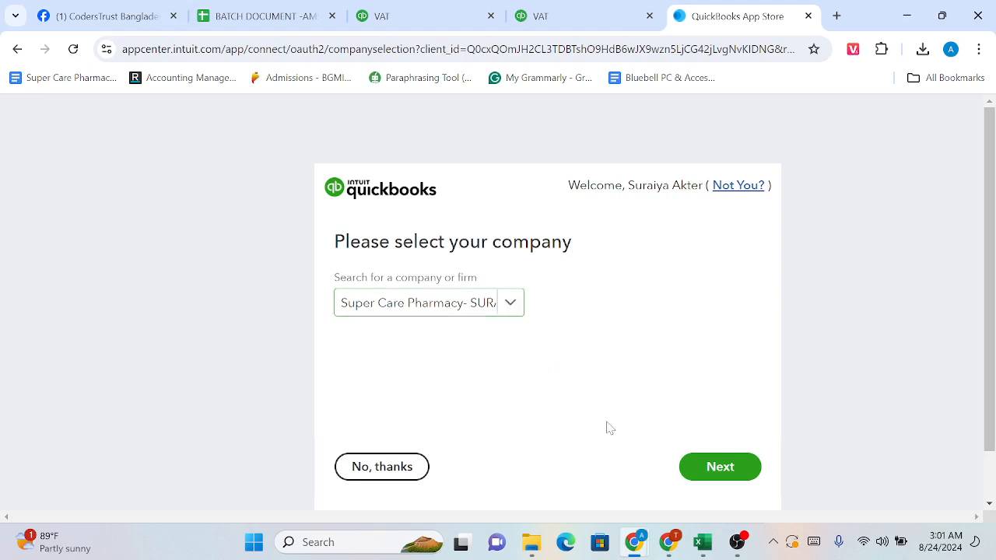
- Authorise Dext Prepare to connect to the selected QuickBooks company and finish the integration
left_click(718, 472)
scroll(629, 386, "down", 2)
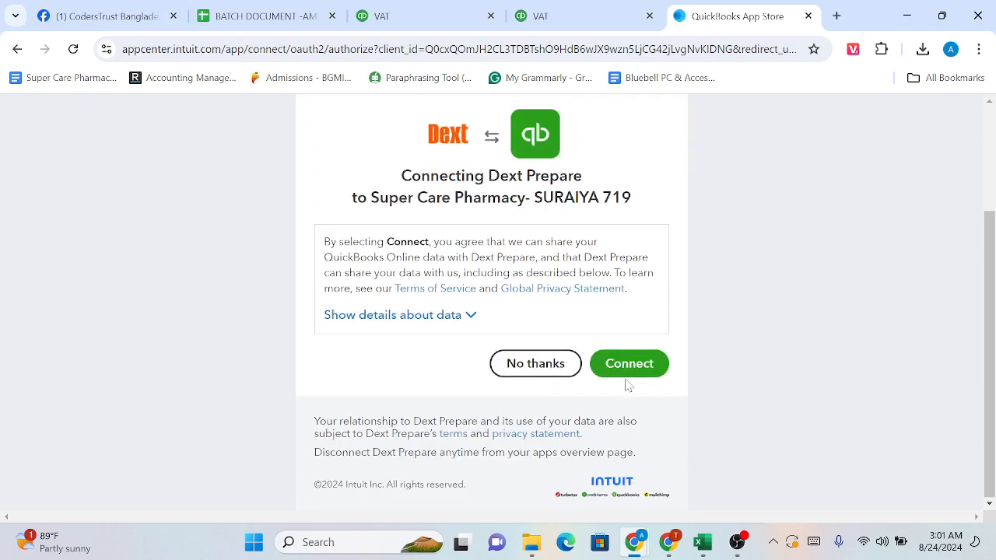
left_click(629, 364)
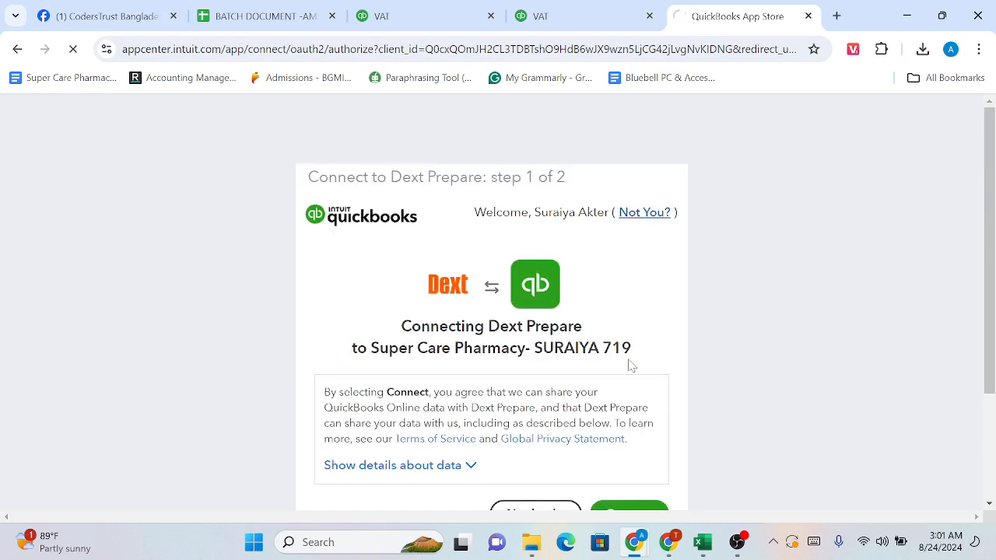
scroll(630, 365, "down", 2)
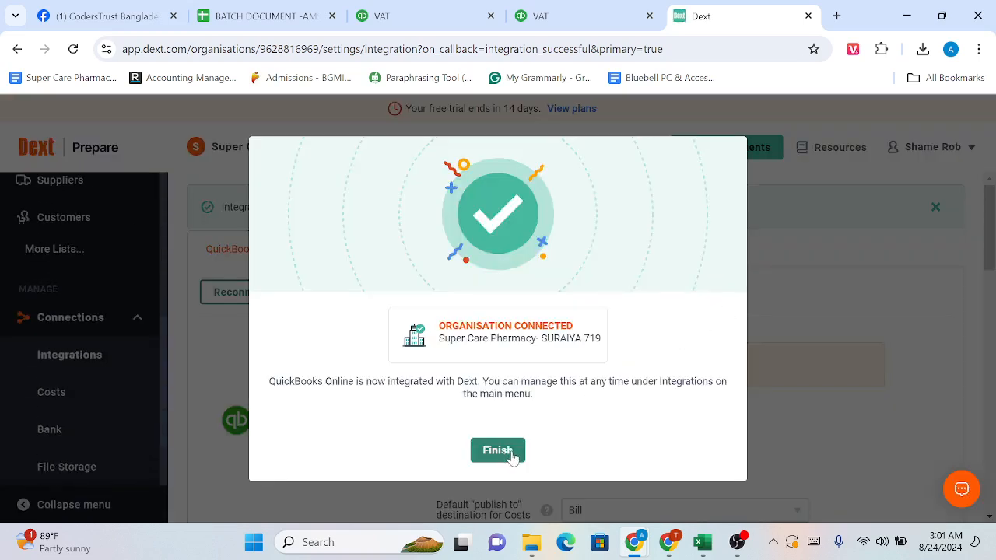
left_click(512, 456)
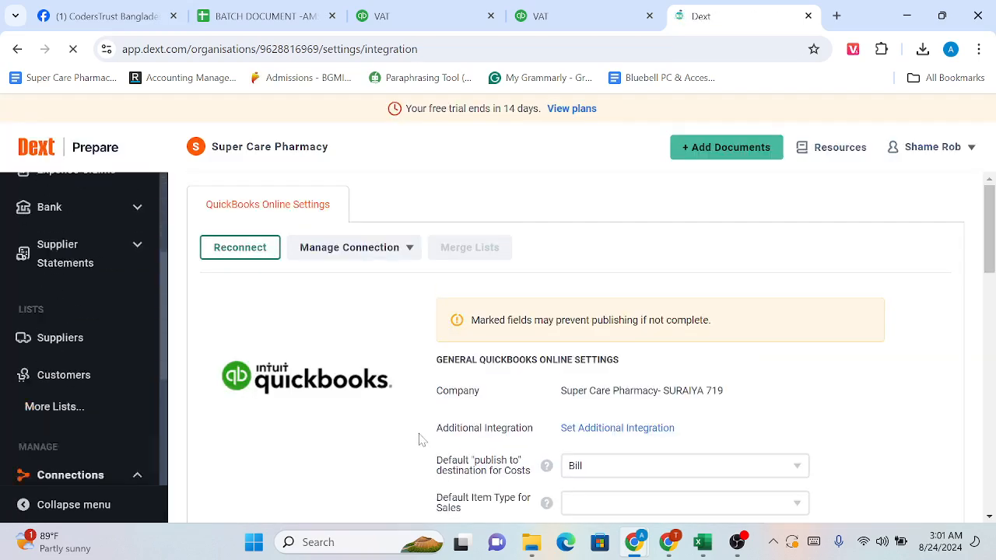
- Examine the general and tax settings of the QuickBooks Online integration and the entries under Connections
scroll(418, 439, "down", 2)
scroll(417, 439, "up", 2)
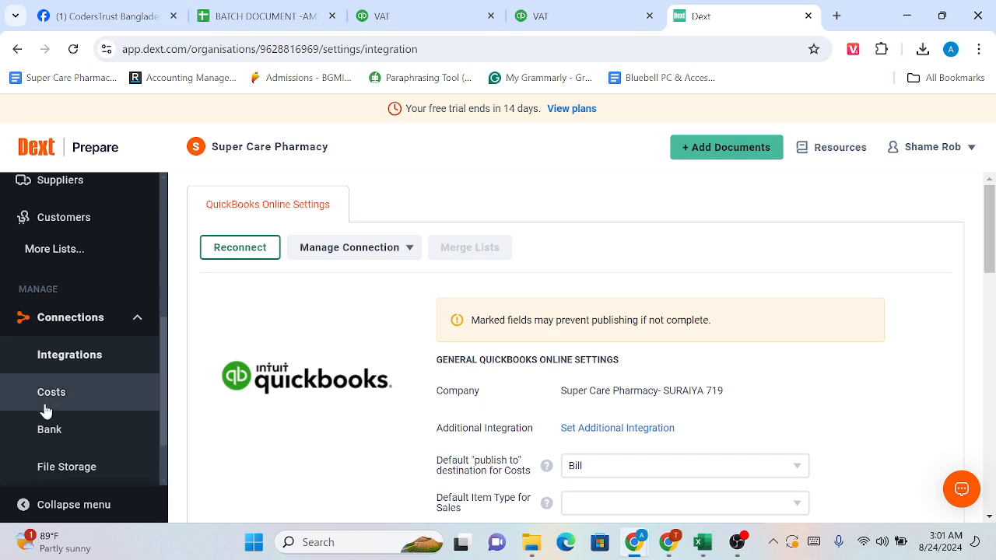
scroll(38, 393, "down", 1)
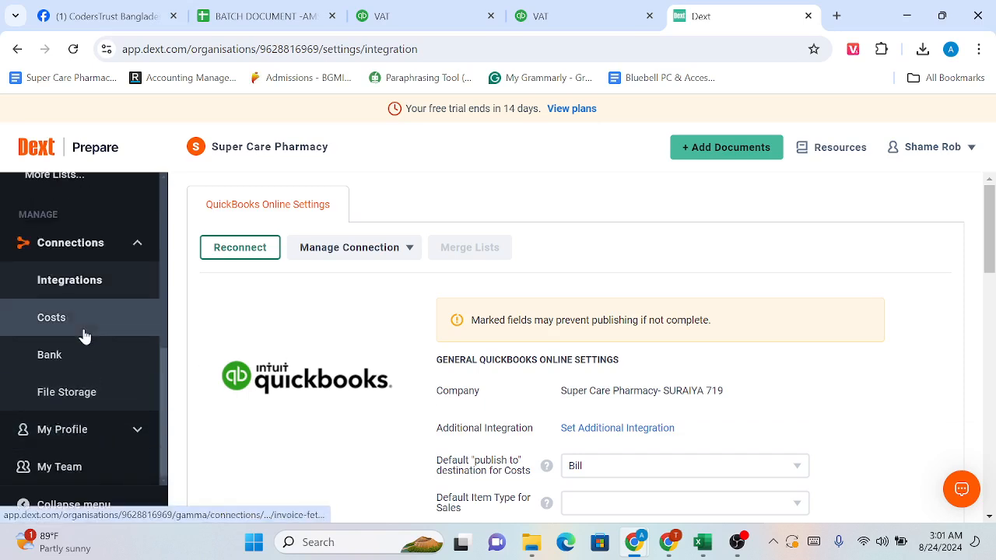
scroll(71, 405, "up", 1)
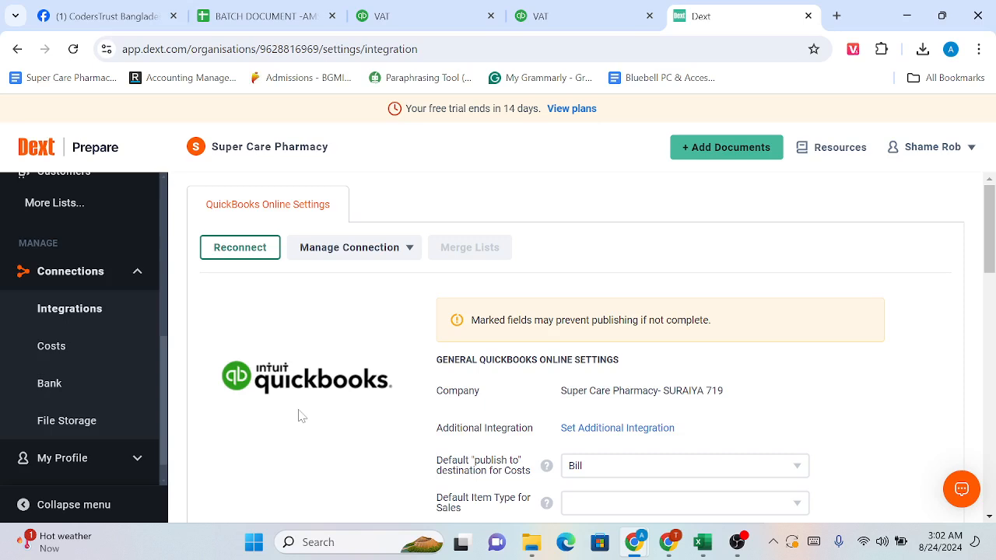
scroll(67, 334, "down", 1)
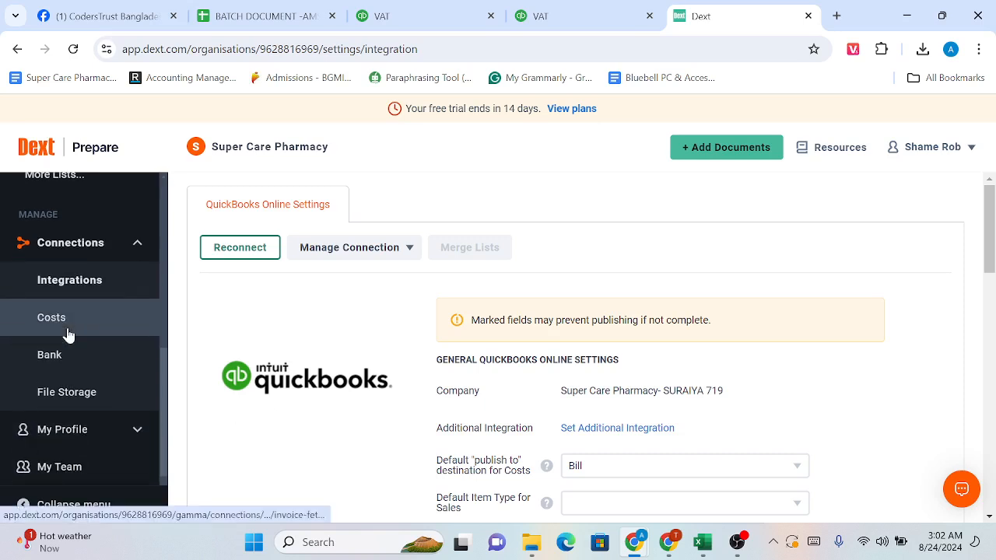
scroll(263, 412, "down", 3)
scroll(55, 452, "up", 3)
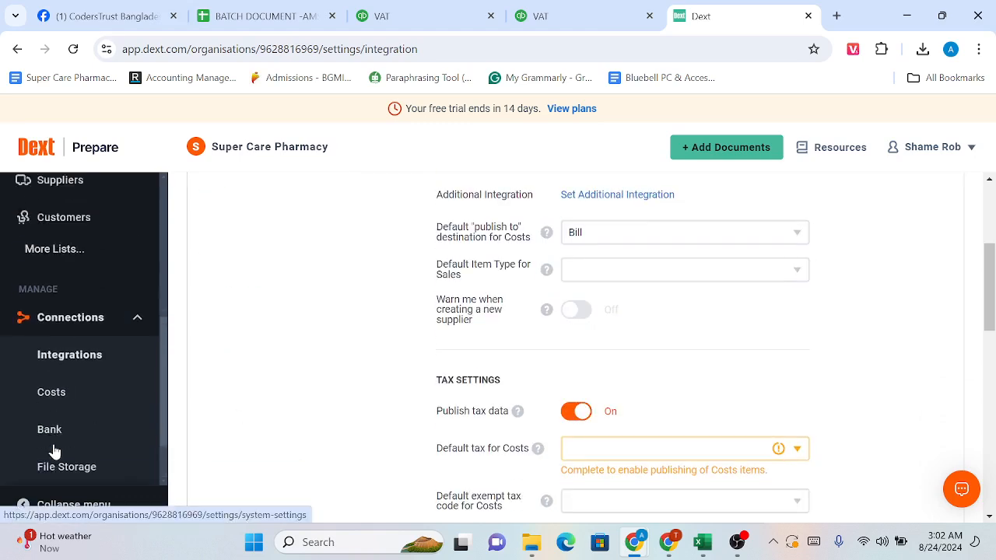
scroll(67, 354, "up", 3)
- Open the Suppliers list and look through the suppliers imported from QuickBooks Online
right_click(56, 295)
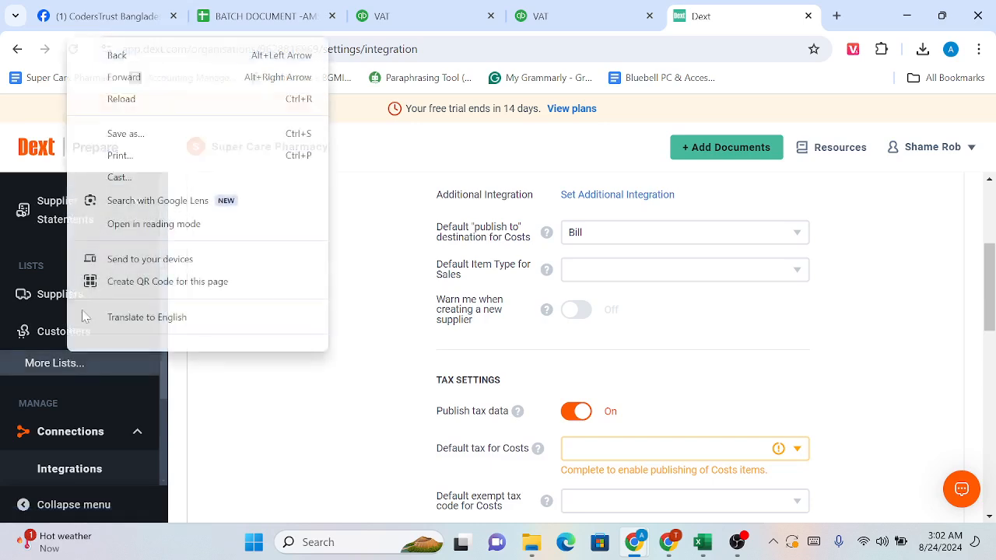
left_click(56, 296)
left_click(54, 296)
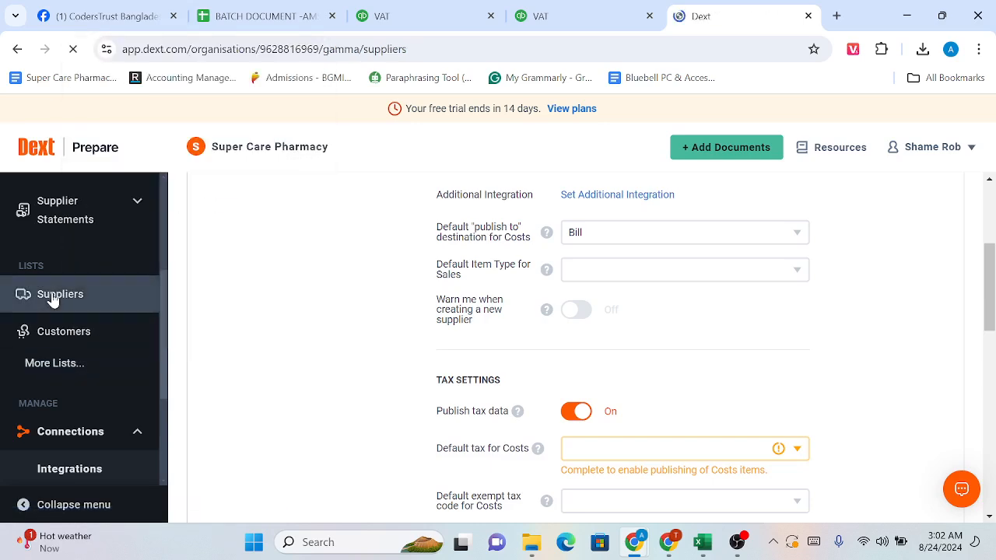
scroll(53, 299, "down", 3)
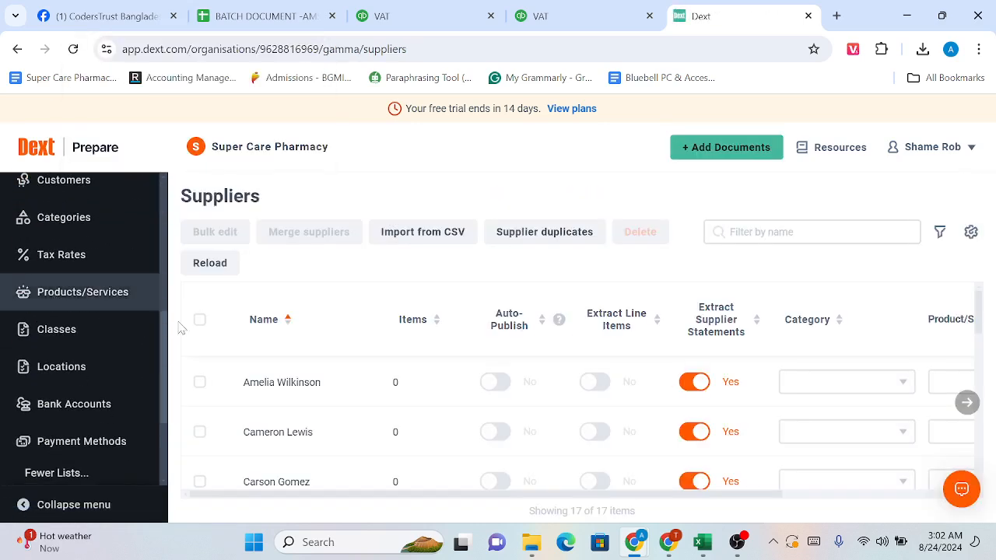
scroll(284, 426, "down", 2)
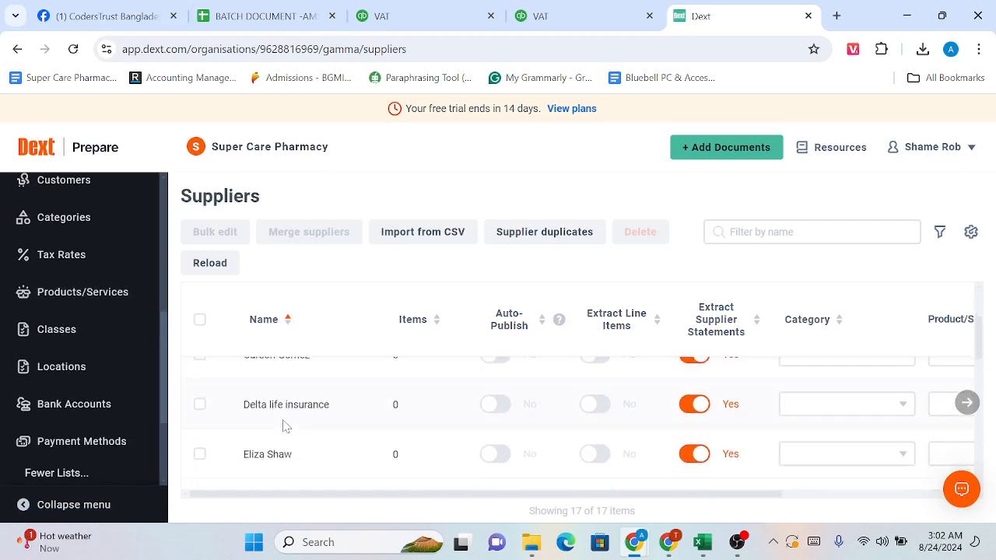
scroll(283, 425, "up", 2)
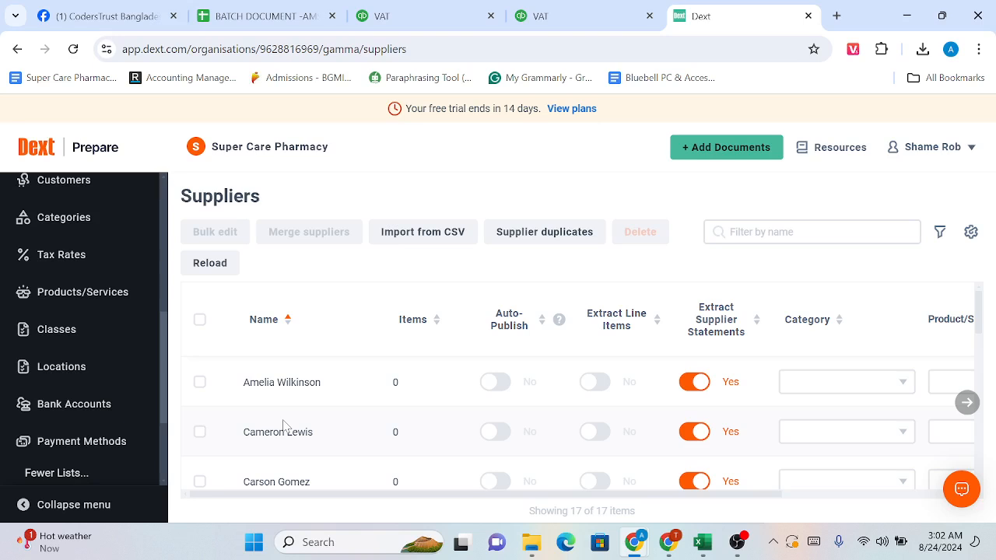
- Look through the remaining suppliers, and examine the Bank Accounts page with its add-account form and manually added accounts
scroll(284, 426, "down", 7)
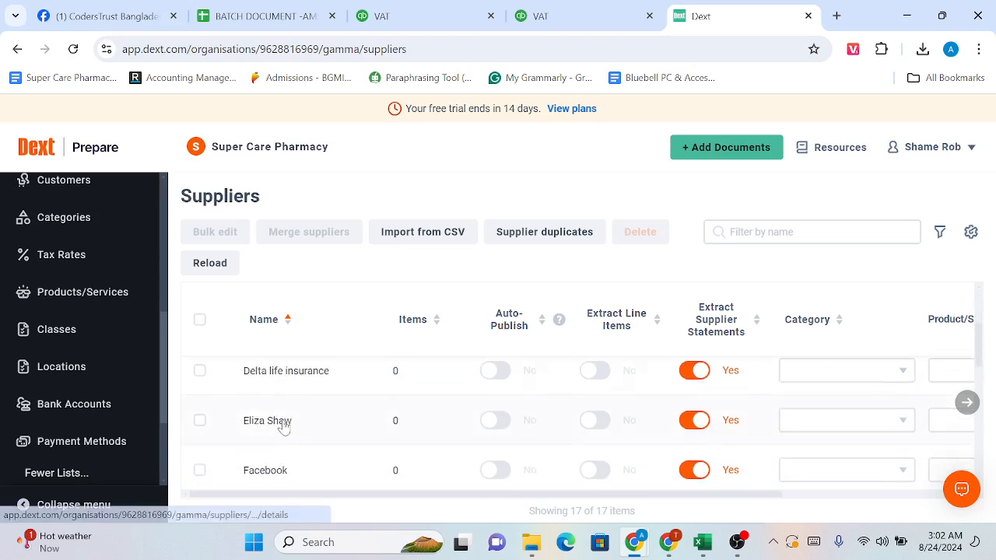
left_click(100, 413)
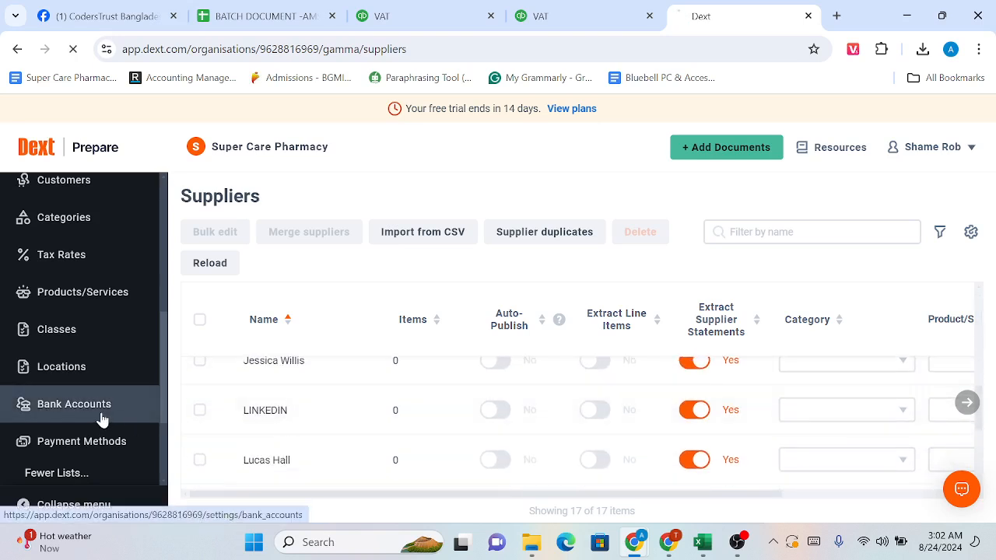
scroll(254, 451, "down", 3)
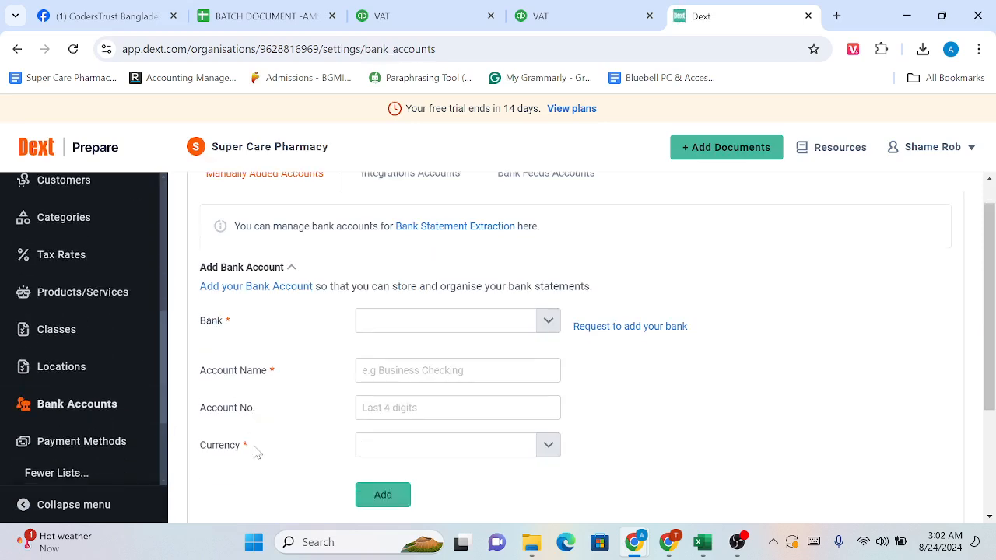
scroll(90, 334, "up", 1)
scroll(85, 330, "up", 5)
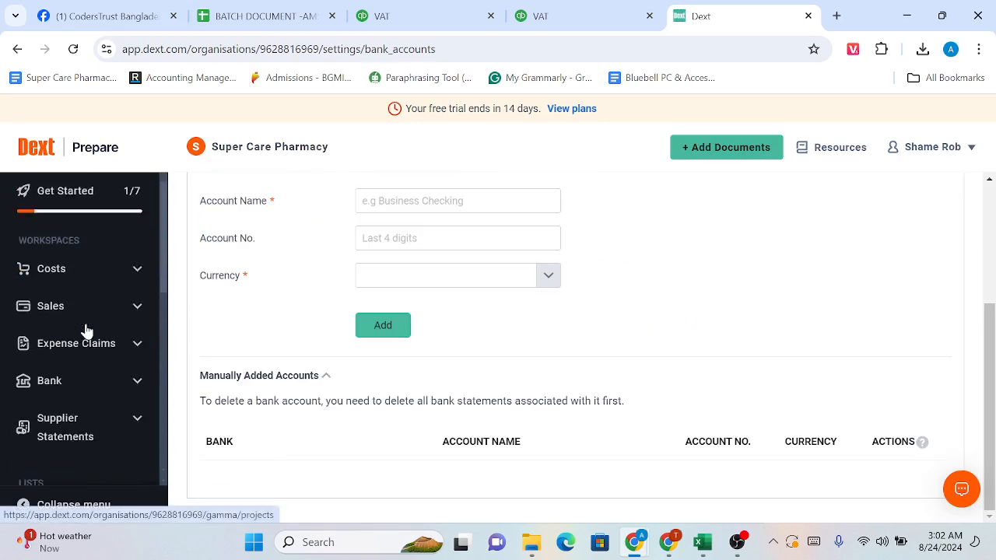
- Open the Costs inbox and start adding documents to it
left_click(66, 278)
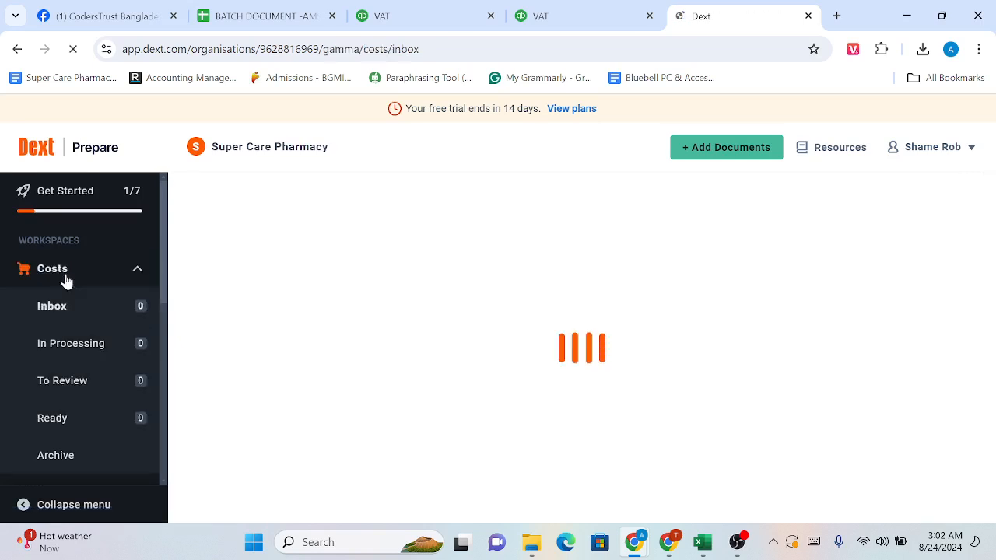
left_click(710, 147)
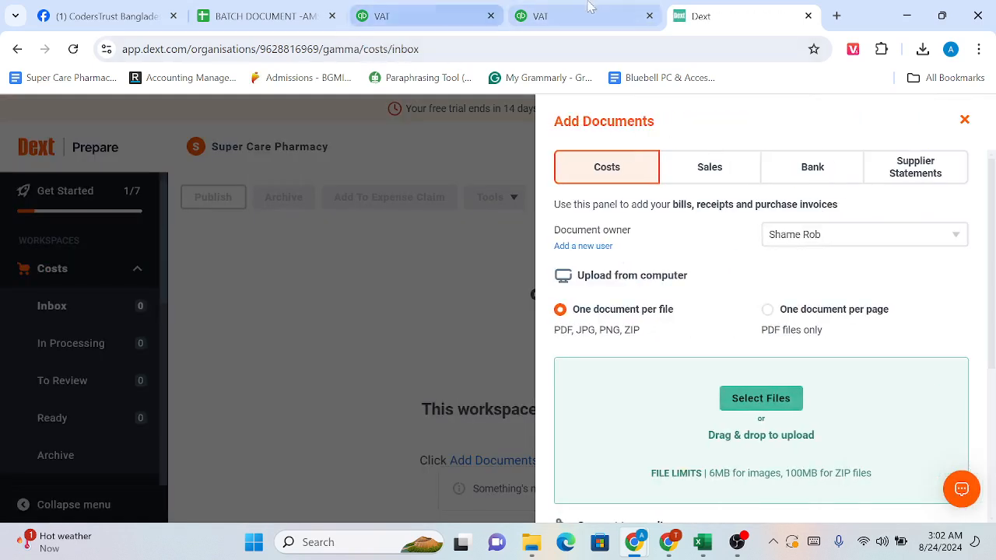
- Switch to the BATCH DOCUMENT -AMS spreadsheet and open the Dext Apps Drive folder linked in the Dext row
left_click(260, 15)
scroll(261, 351, "down", 1)
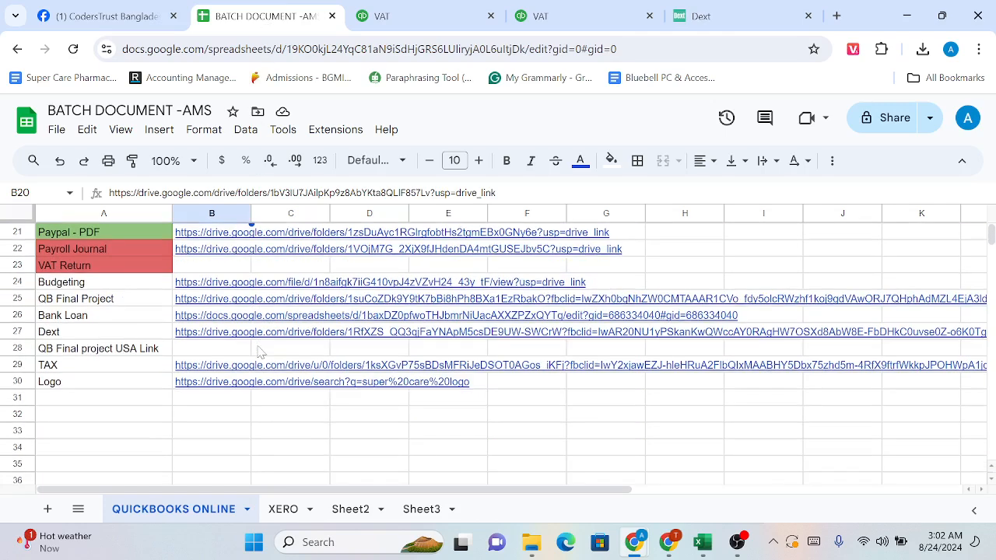
left_click(216, 334)
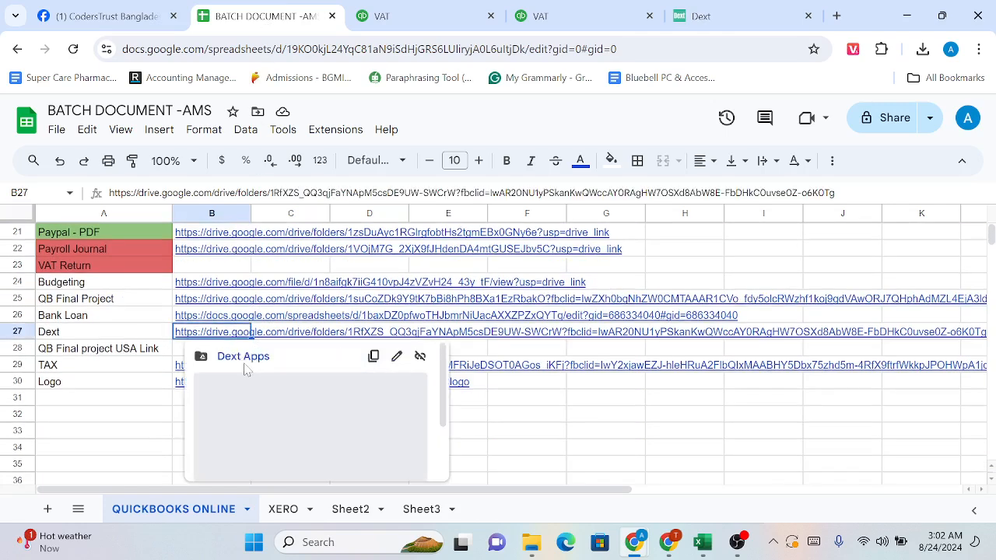
left_click(242, 357)
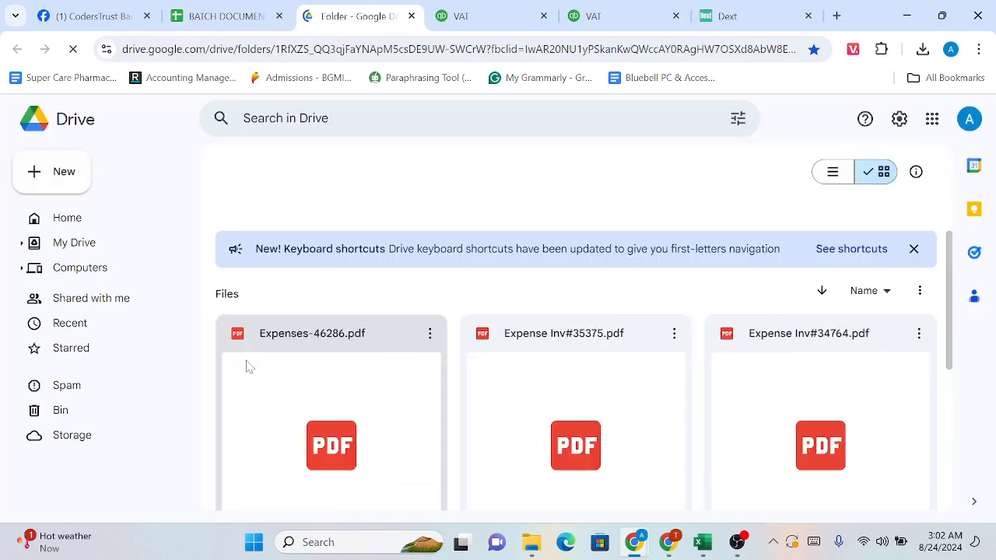
scroll(347, 438, "down", 3)
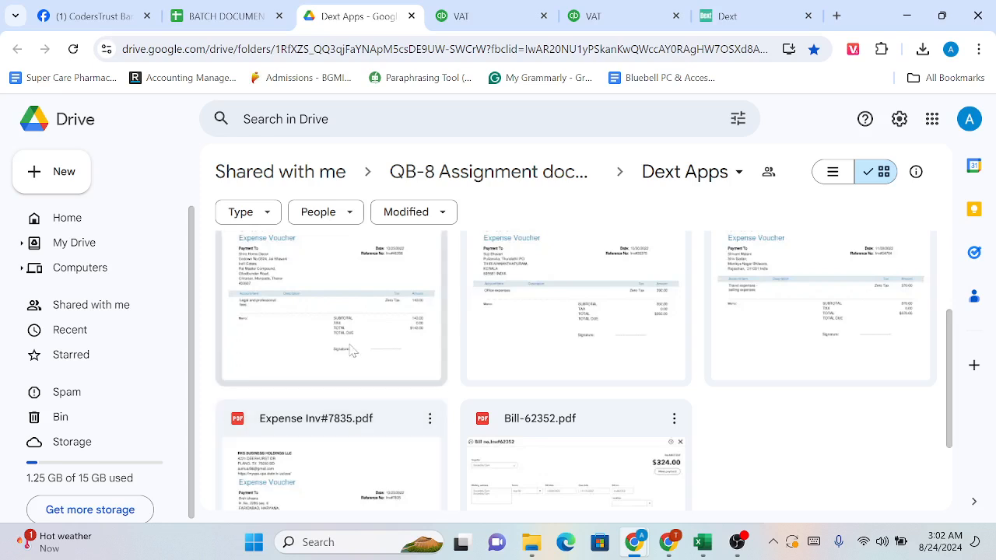
- Download Expenses-46286.pdf, Expense Inv#35375.pdf and Expense Inv#34764.pdf from the Dext Apps folder
scroll(352, 354, "up", 3)
left_click(429, 296)
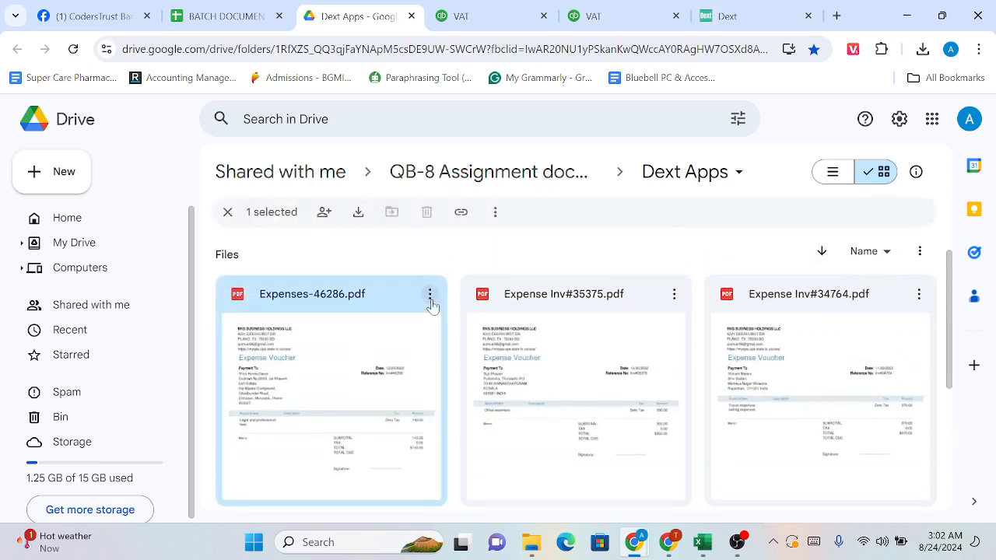
left_click(496, 307)
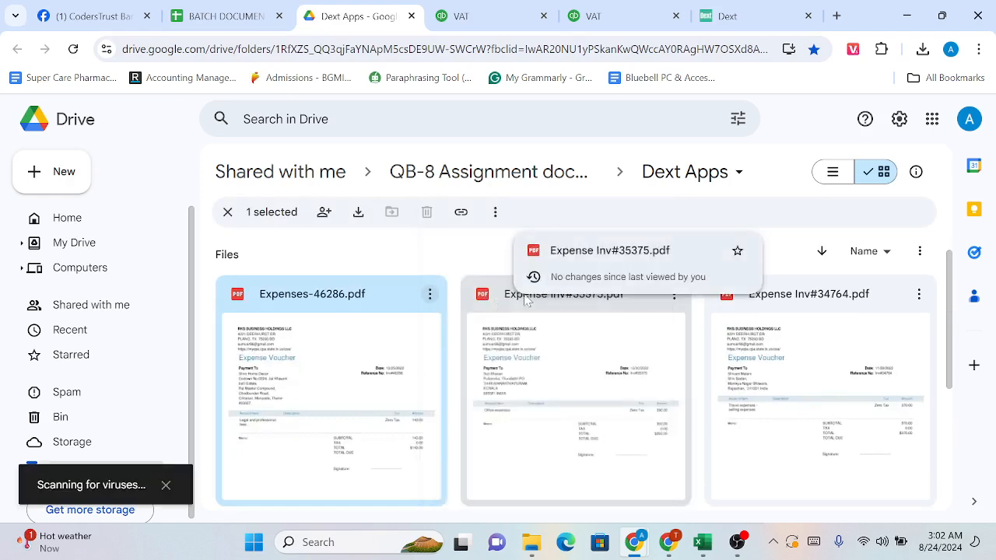
left_click(673, 295)
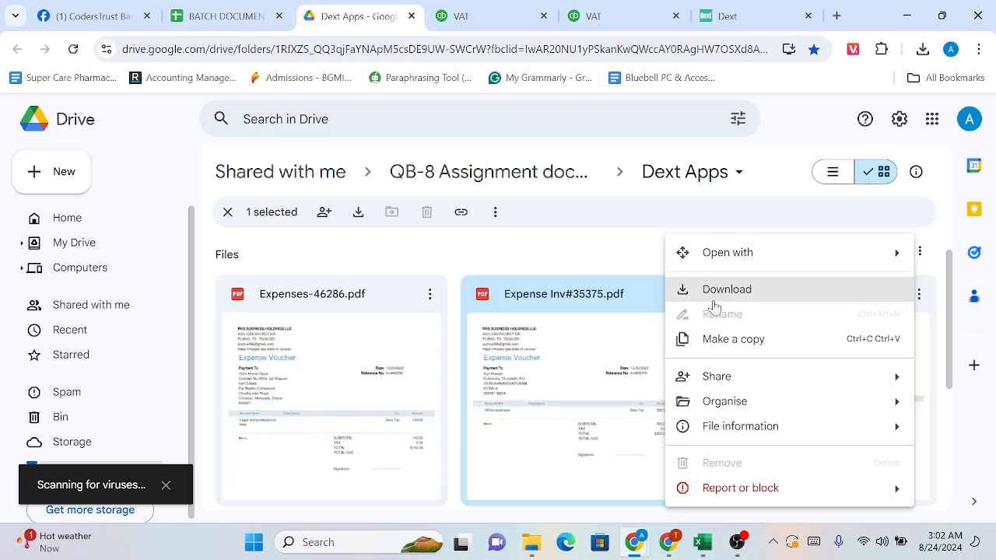
left_click(711, 293)
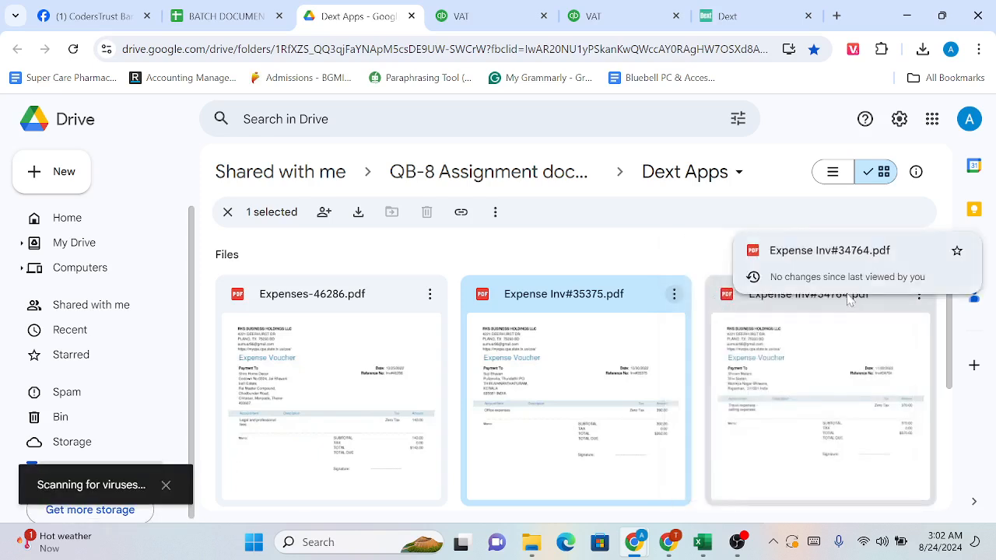
left_click(918, 299)
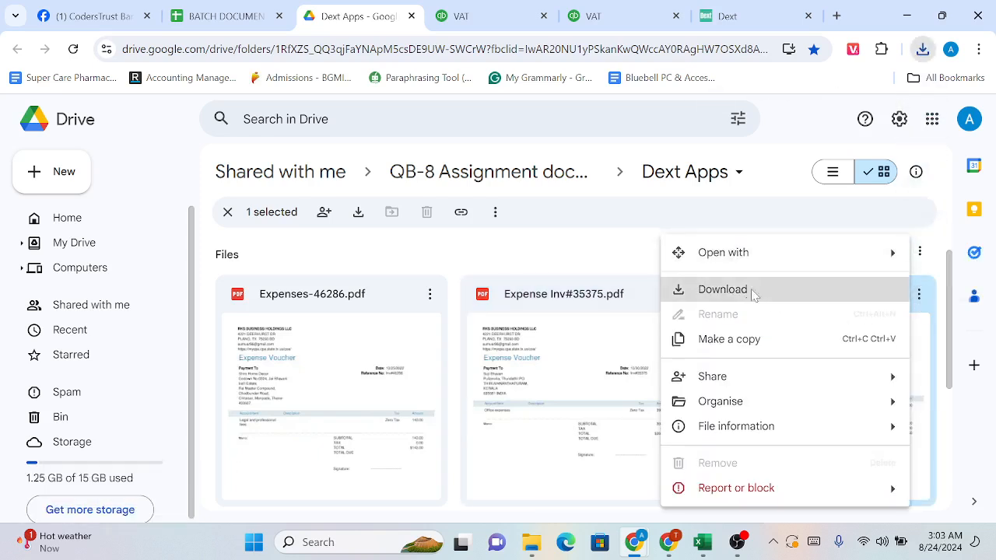
left_click(721, 289)
- Download Bill-62352.pdf and Expense Inv#7835.pdf from the Dext Apps folder
scroll(427, 332, "down", 3)
left_click(427, 332)
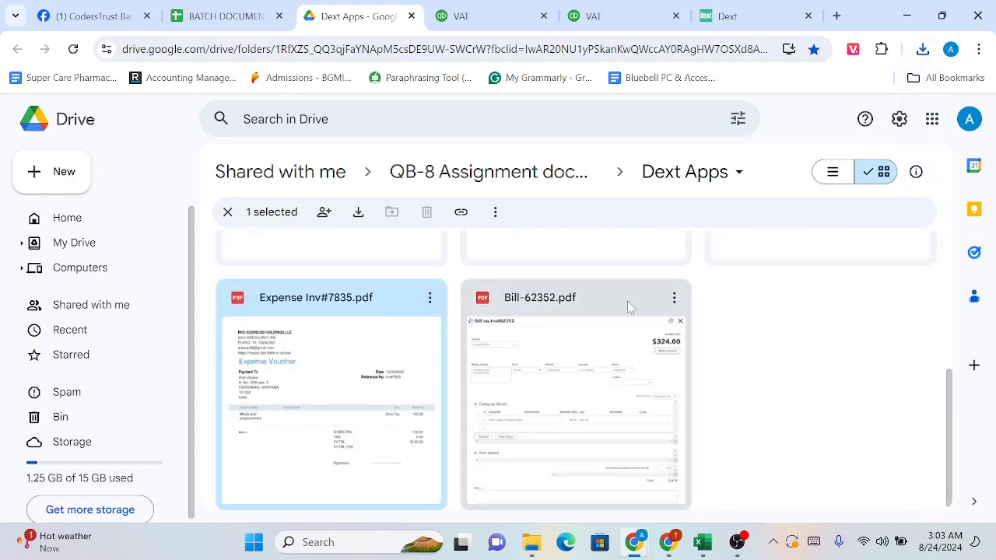
left_click(673, 299)
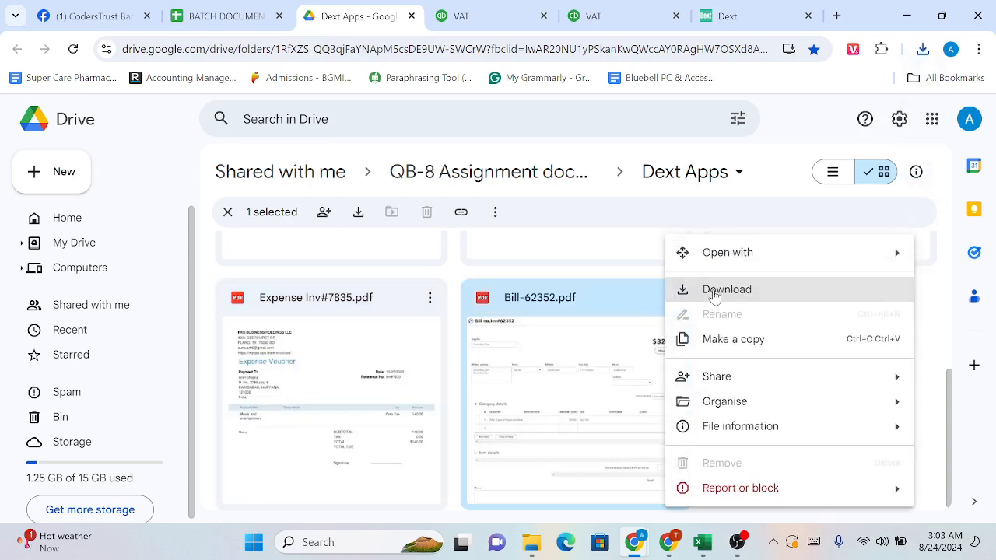
left_click(716, 291)
left_click(429, 299)
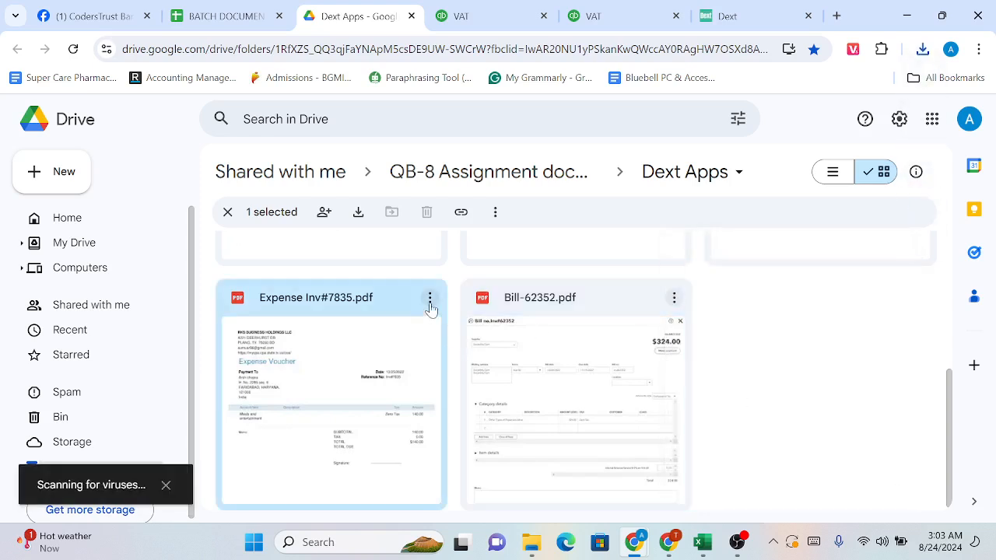
left_click(482, 289)
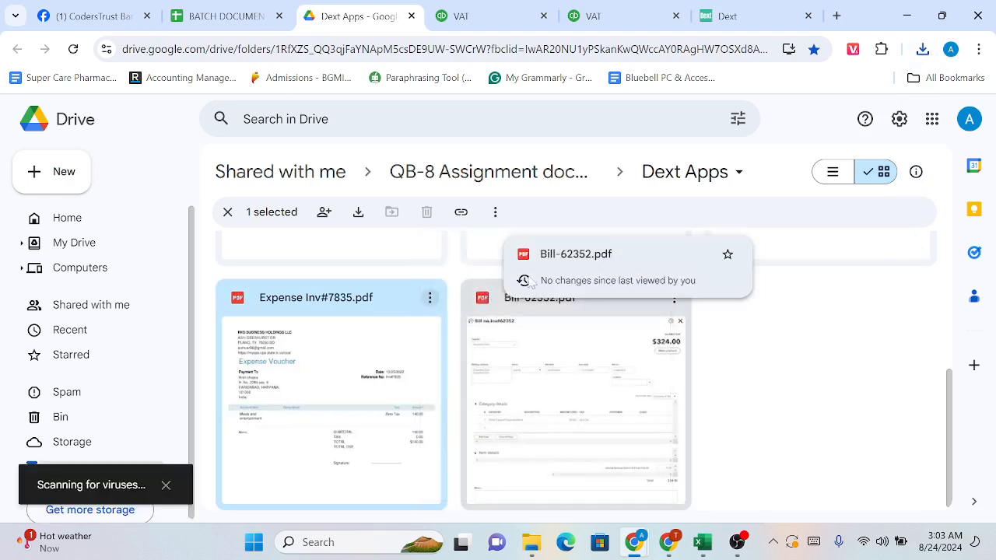
- Switch back to Dext and examine which documents the Costs, Sales, Bank and Supplier Statements categories of Add Documents accept
left_click(727, 16)
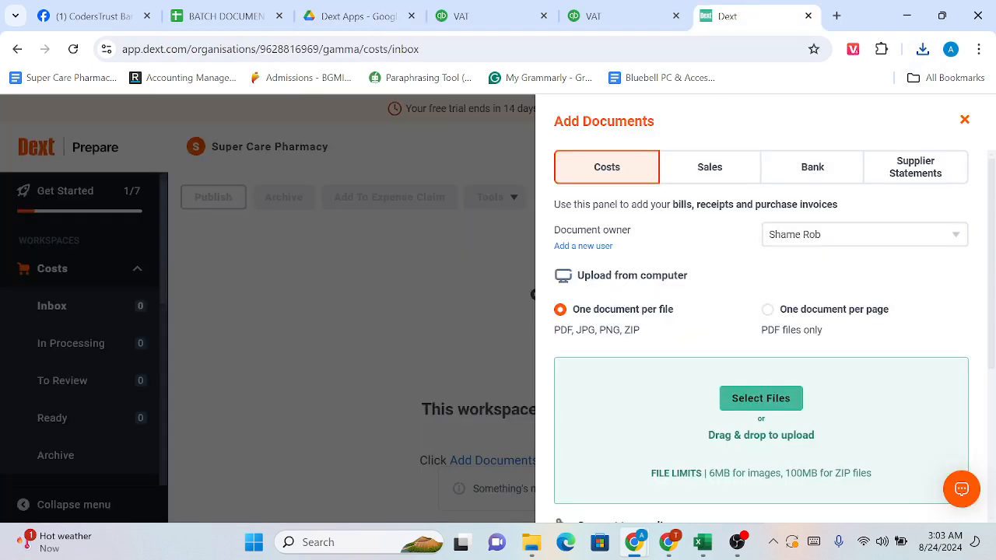
left_click(381, 358)
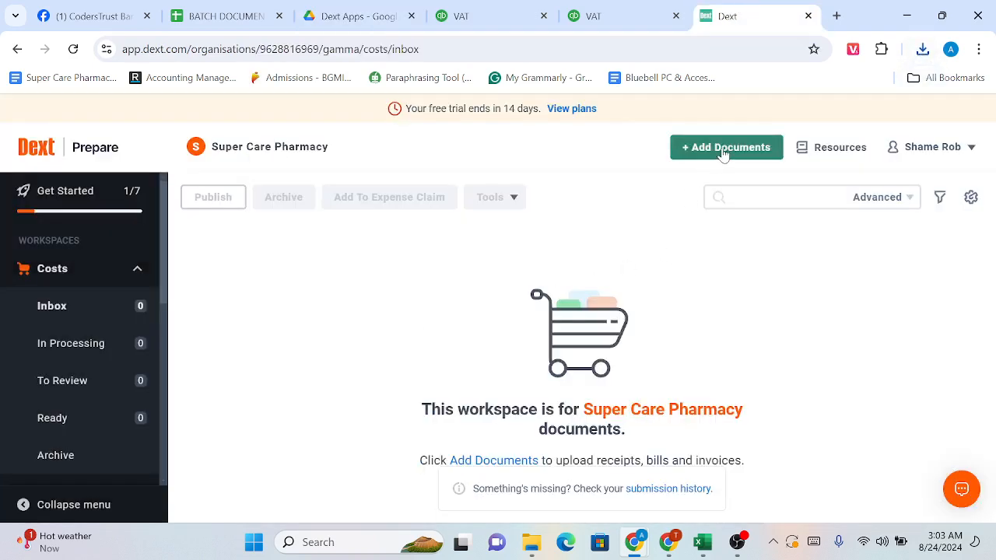
left_click(723, 150)
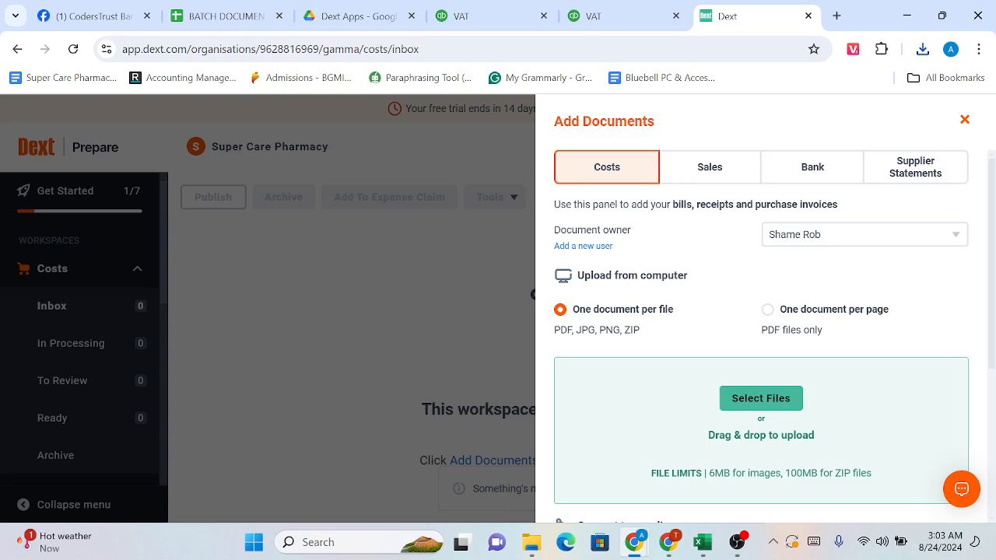
left_click_drag(671, 204, 840, 206)
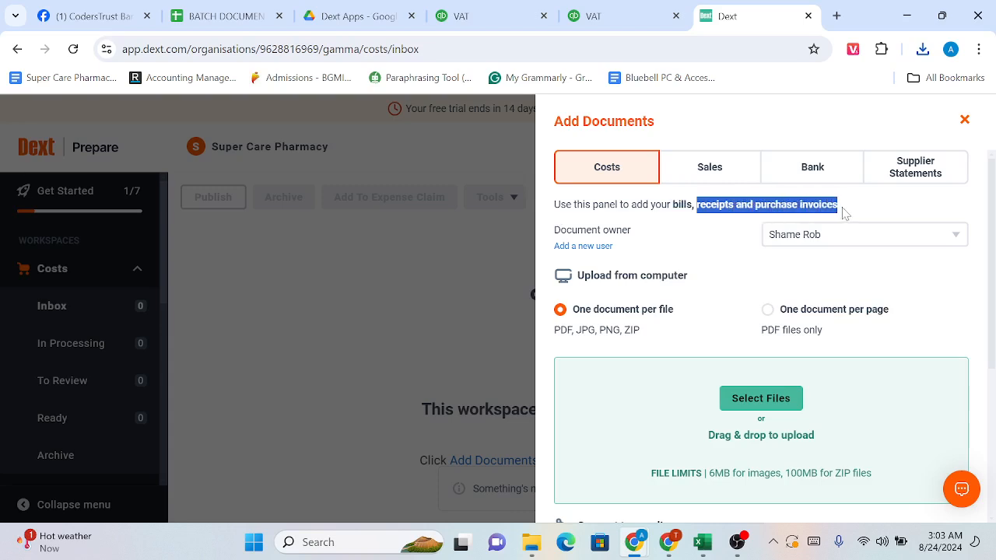
left_click(739, 183)
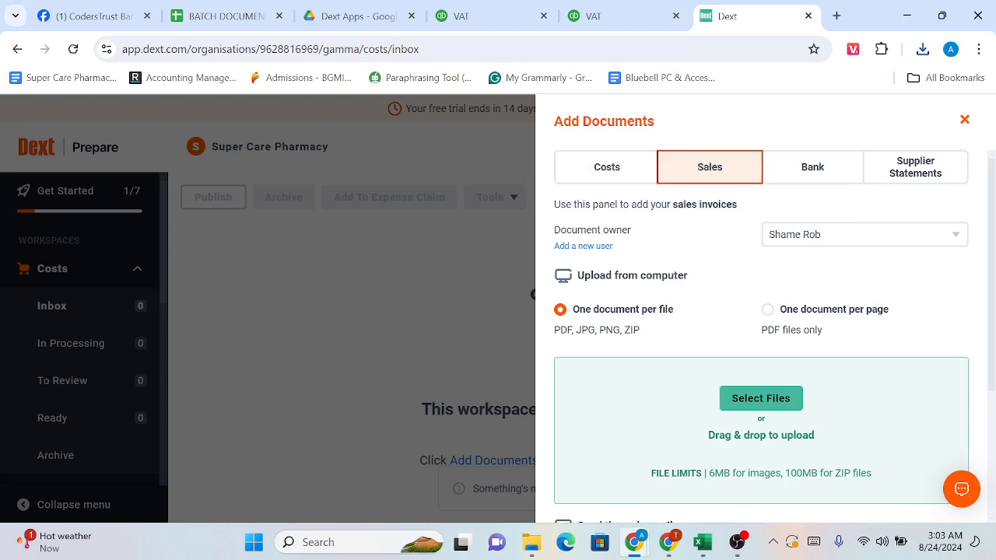
left_click_drag(672, 205, 737, 205)
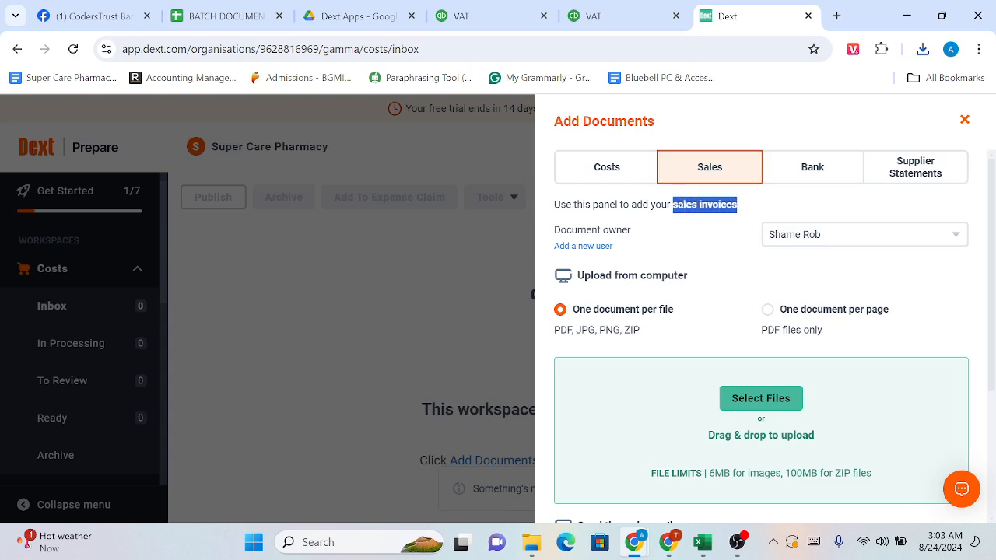
left_click(792, 180)
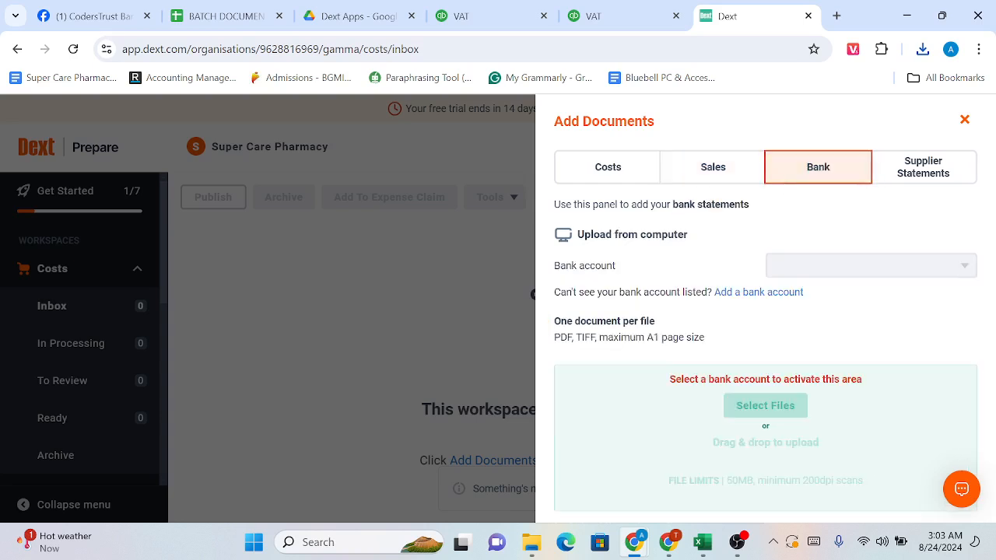
left_click_drag(673, 204, 751, 223)
left_click(909, 176)
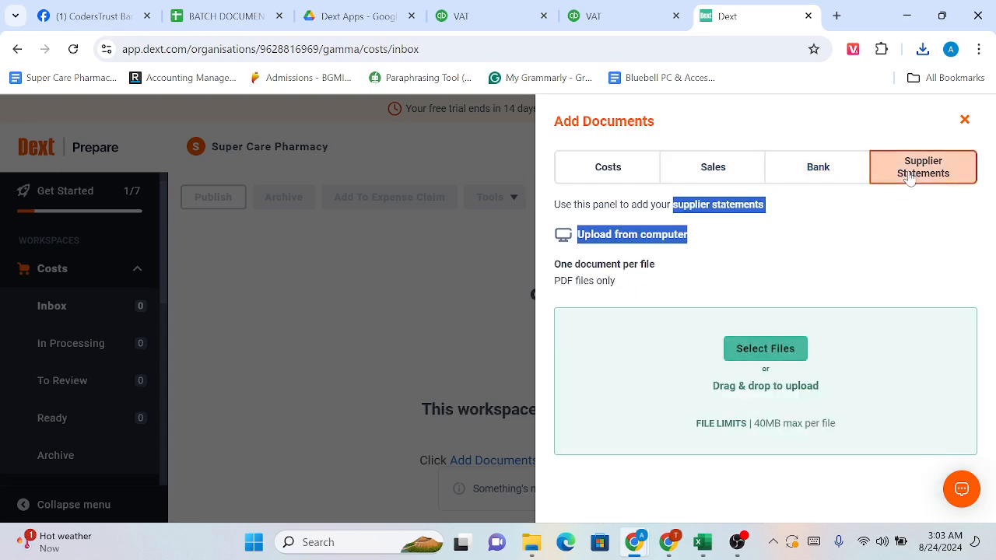
left_click(718, 238)
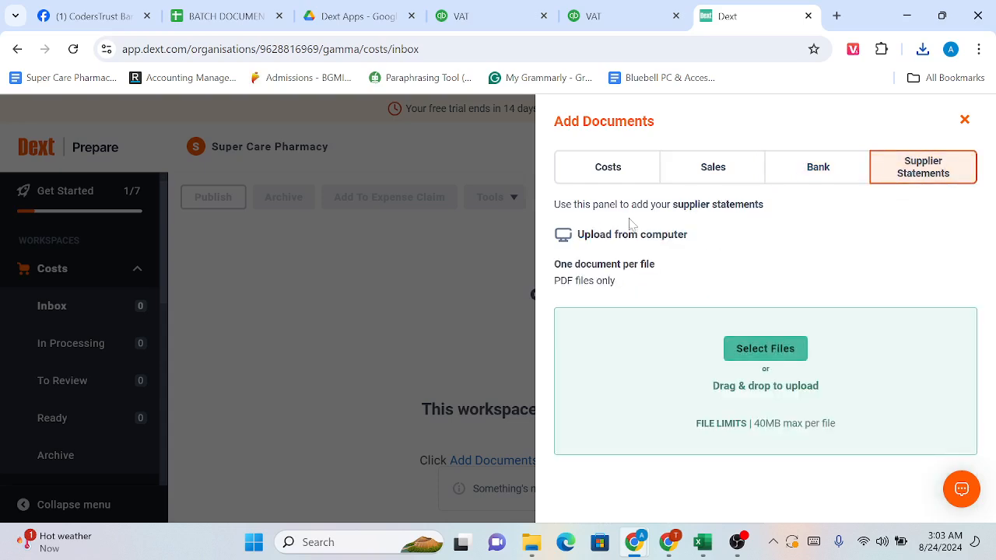
- Upload Bill-62352, Expense Inv#34764 (3), Expense Inv#35375 (4) and Expenses-46286 (4) from Downloads as cost documents with one document per file
left_click(605, 175)
scroll(673, 294, "down", 1)
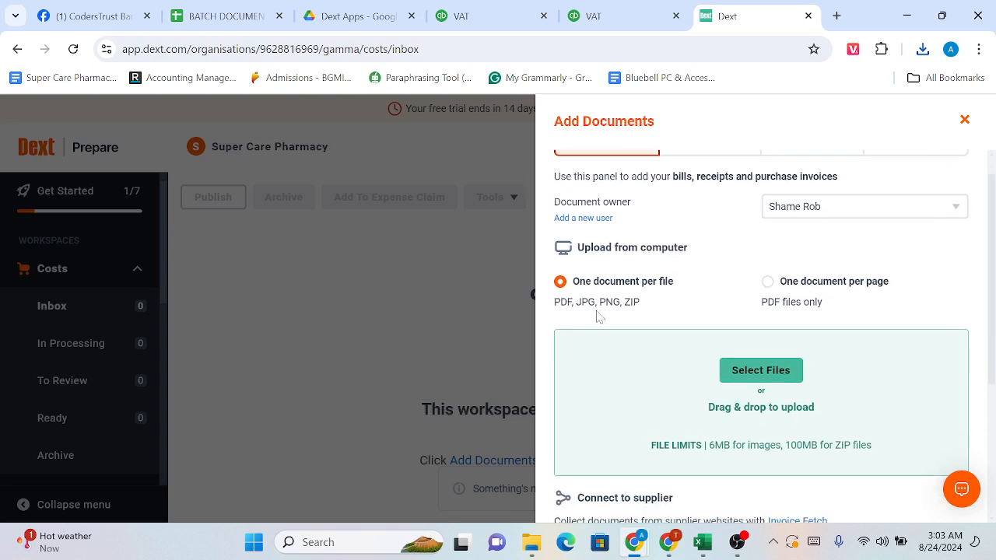
scroll(675, 326, "down", 1)
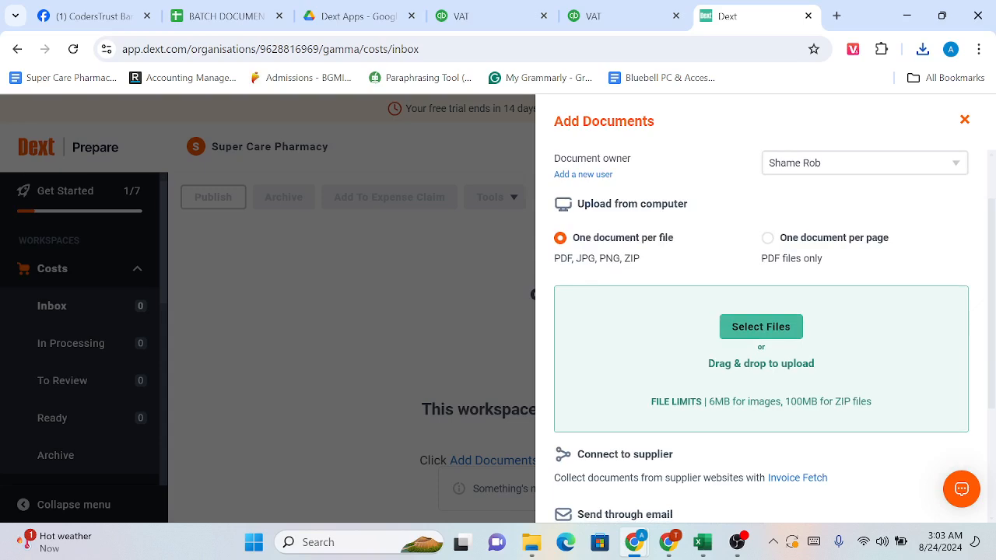
scroll(658, 268, "down", 2)
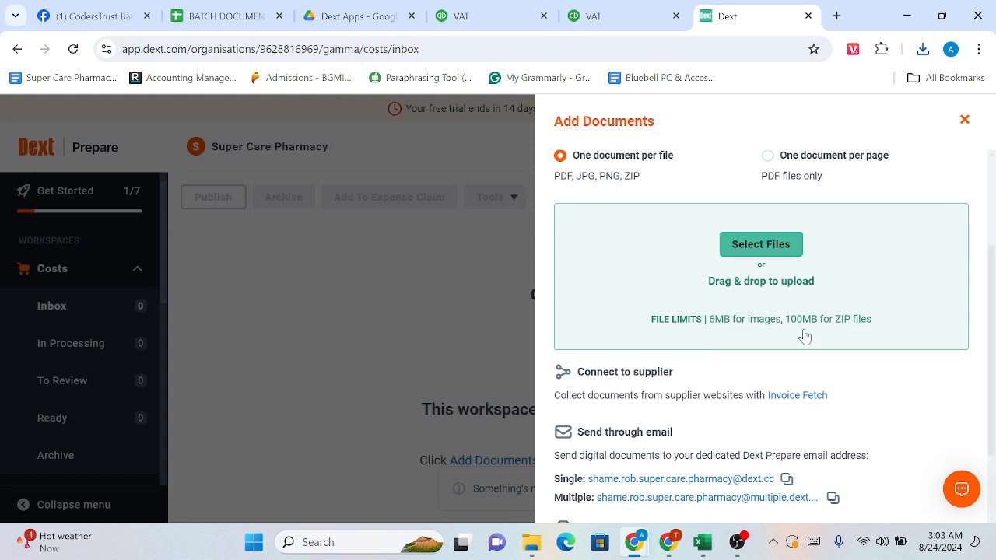
scroll(739, 292, "up", 1)
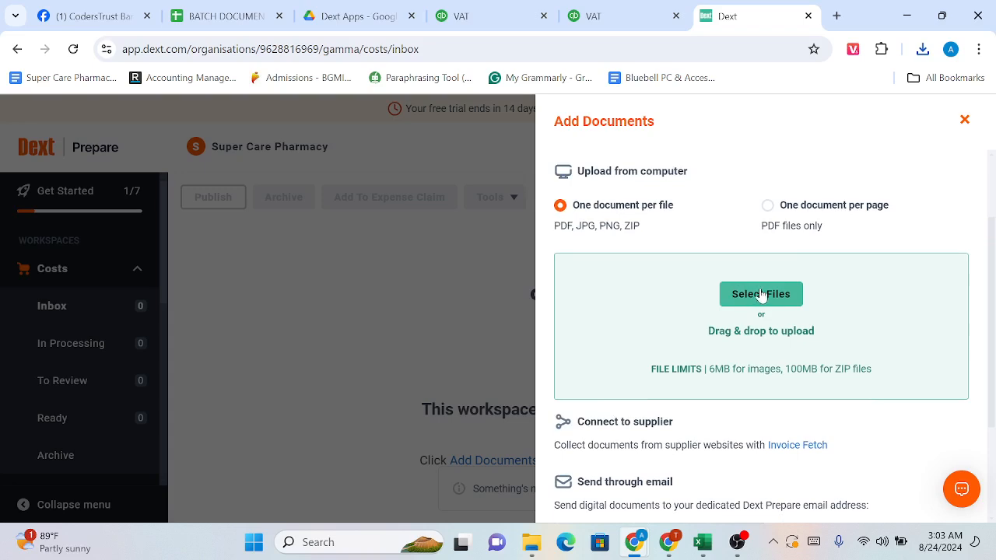
left_click(762, 296)
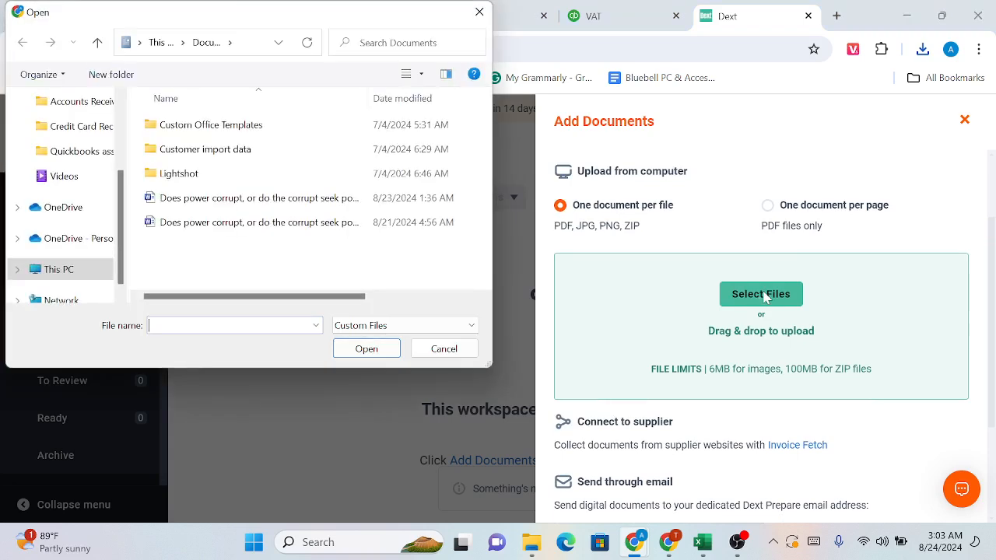
scroll(58, 225, "up", 3)
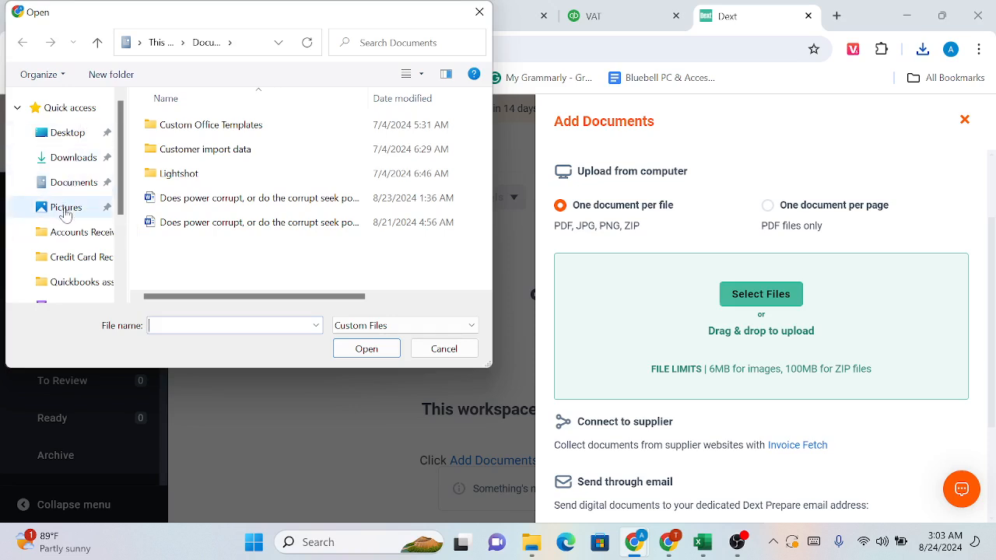
left_click(70, 158)
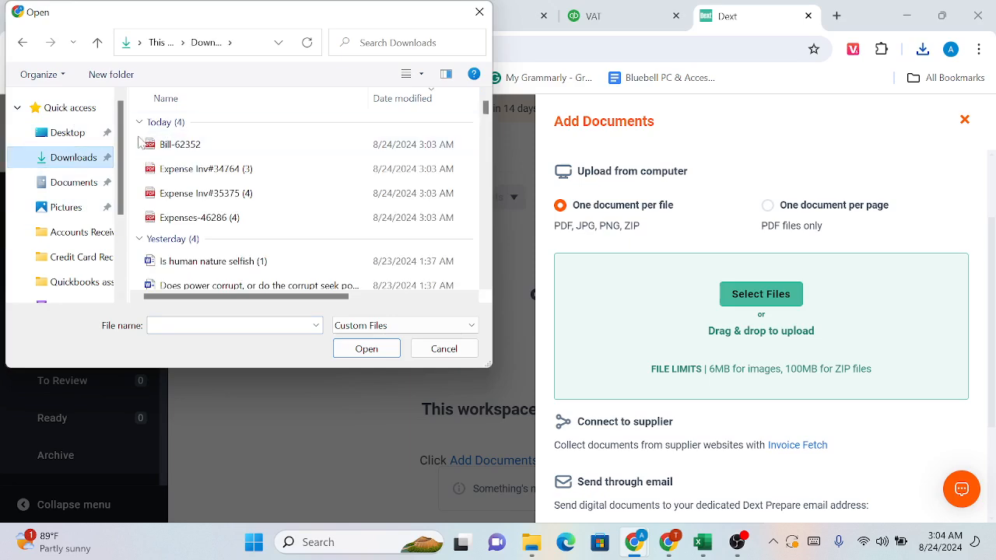
left_click_drag(138, 142, 260, 235)
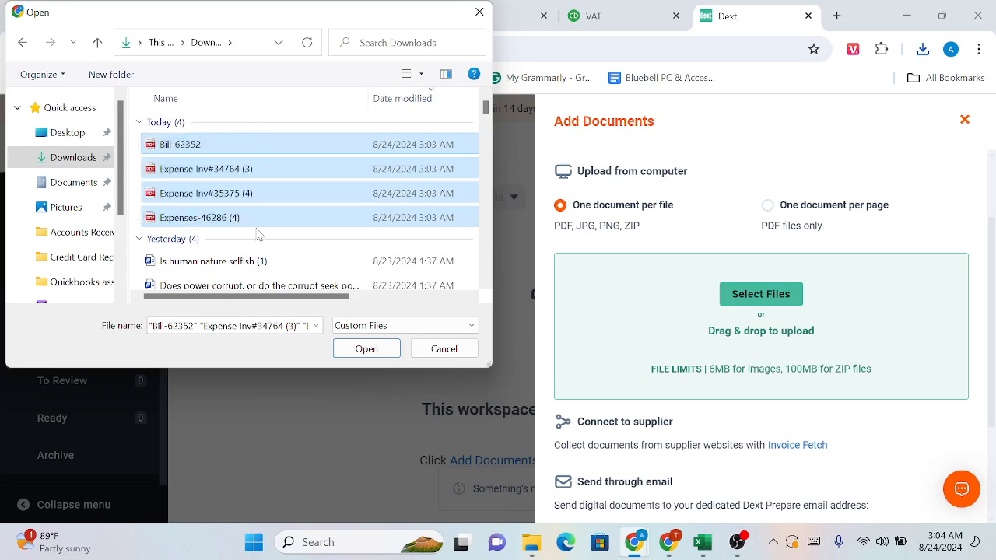
left_click(366, 349)
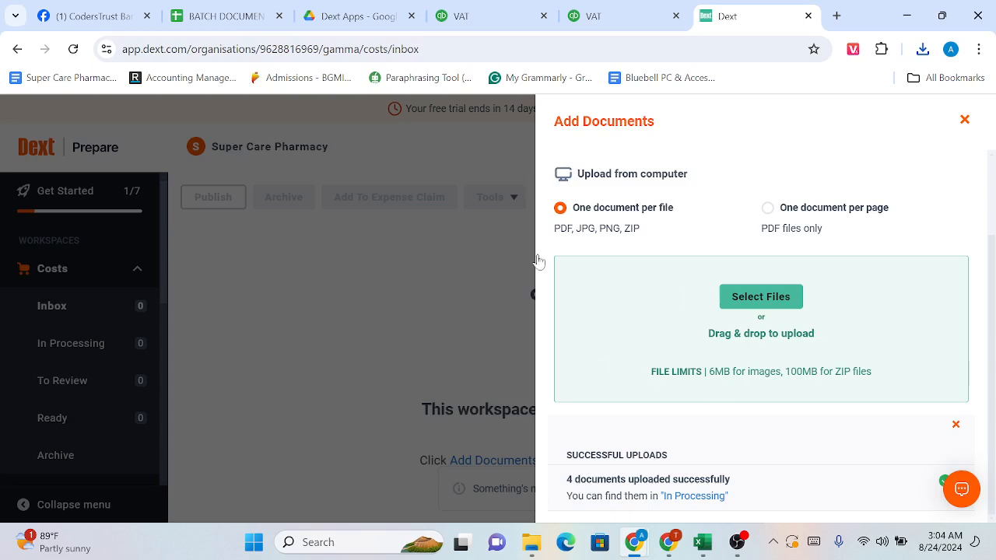
left_click(499, 249)
- Move Expense Inv#34764 (3).pdf, Bill-62352.pdf and Expenses-46286 (4).pdf out of cost processing into the inbox
left_click(101, 304)
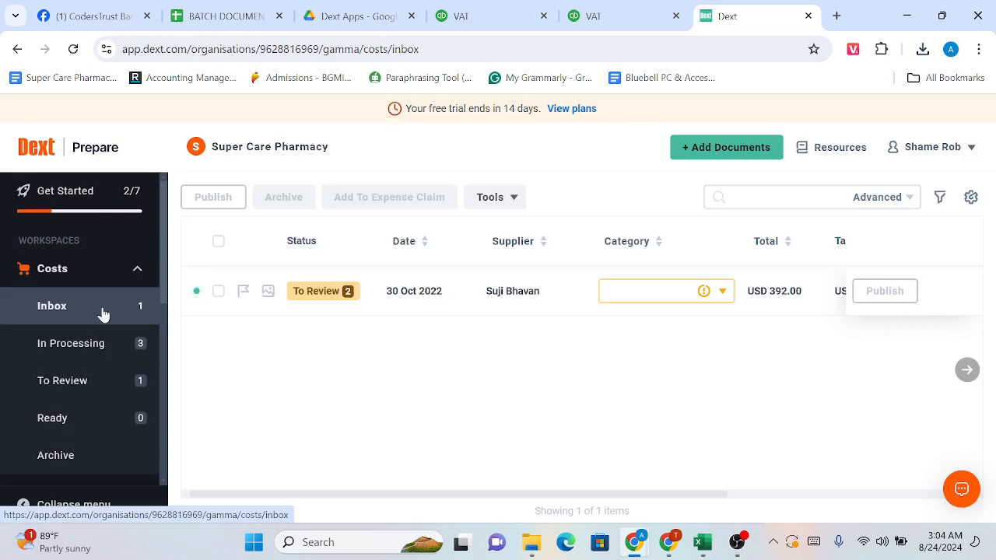
left_click(93, 343)
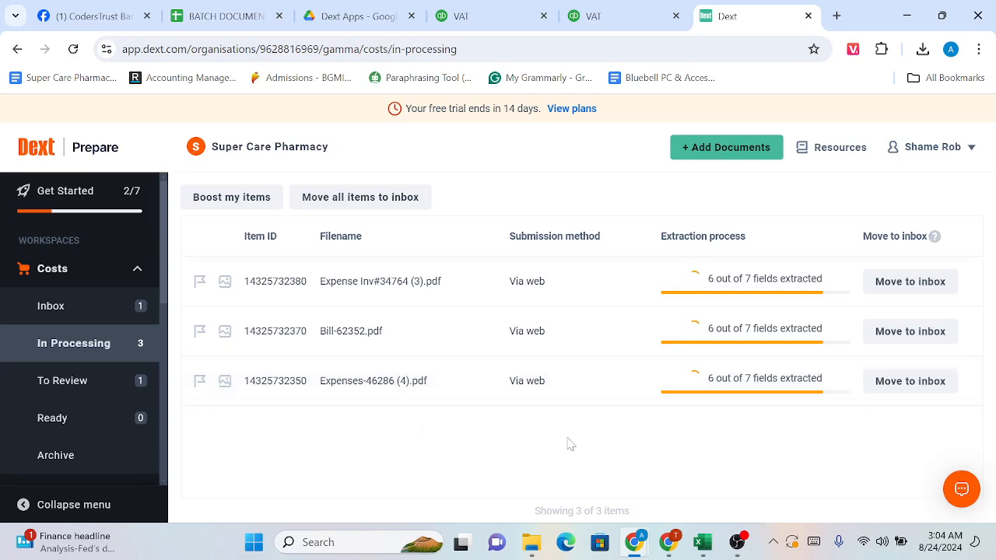
left_click(927, 282)
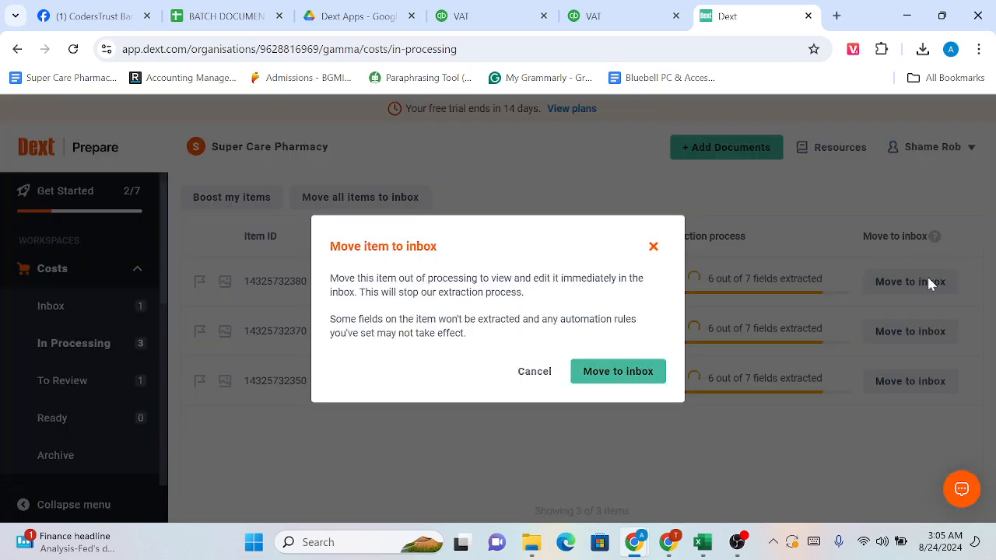
left_click(644, 371)
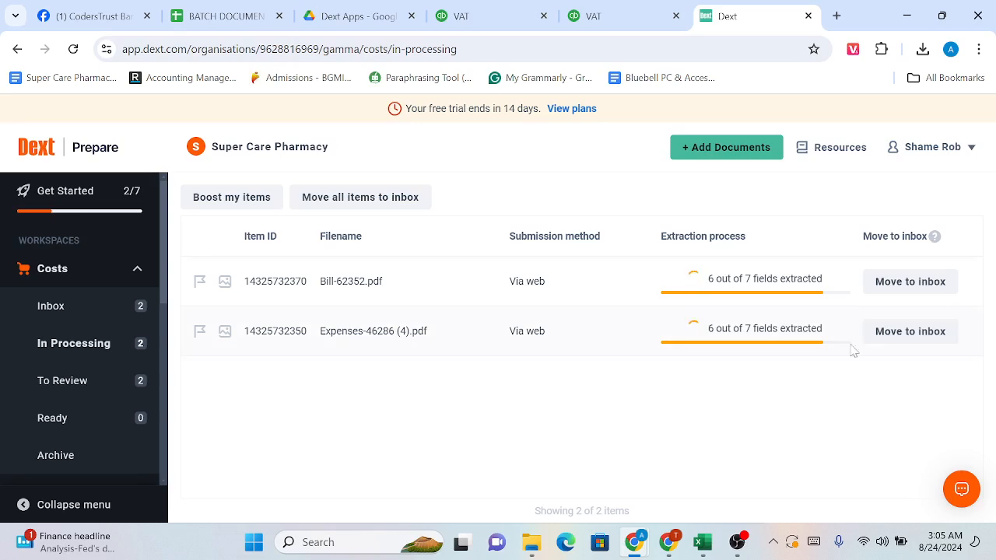
left_click(923, 284)
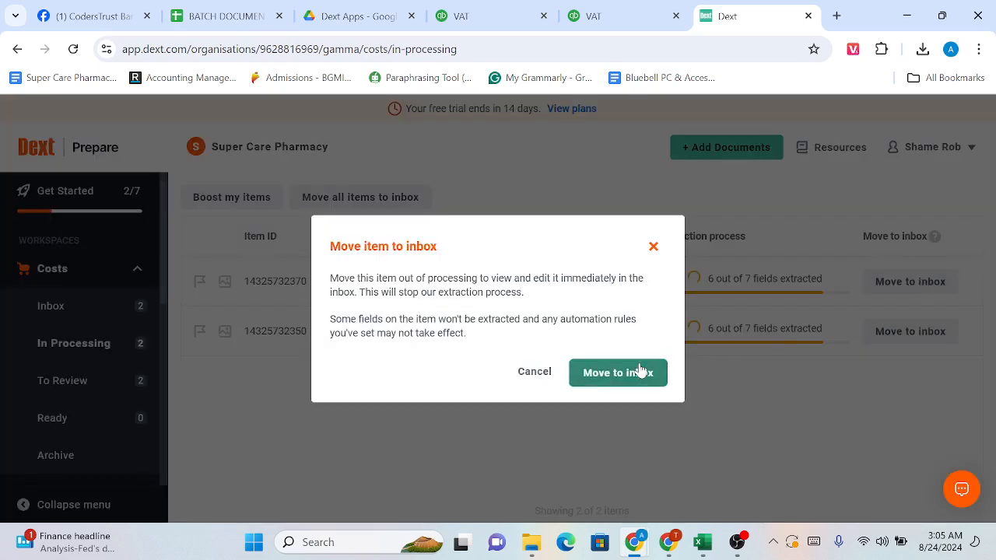
left_click(640, 371)
left_click(905, 285)
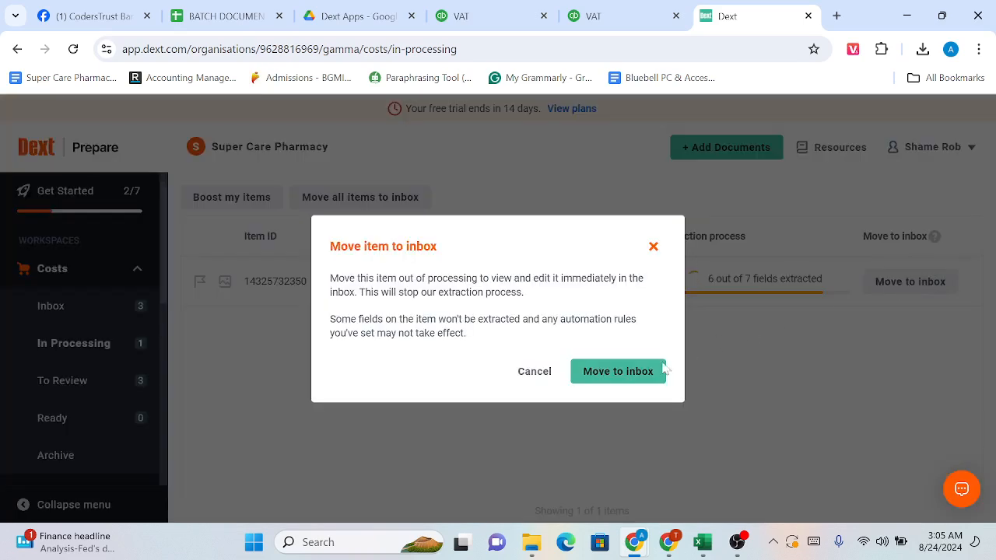
left_click(642, 371)
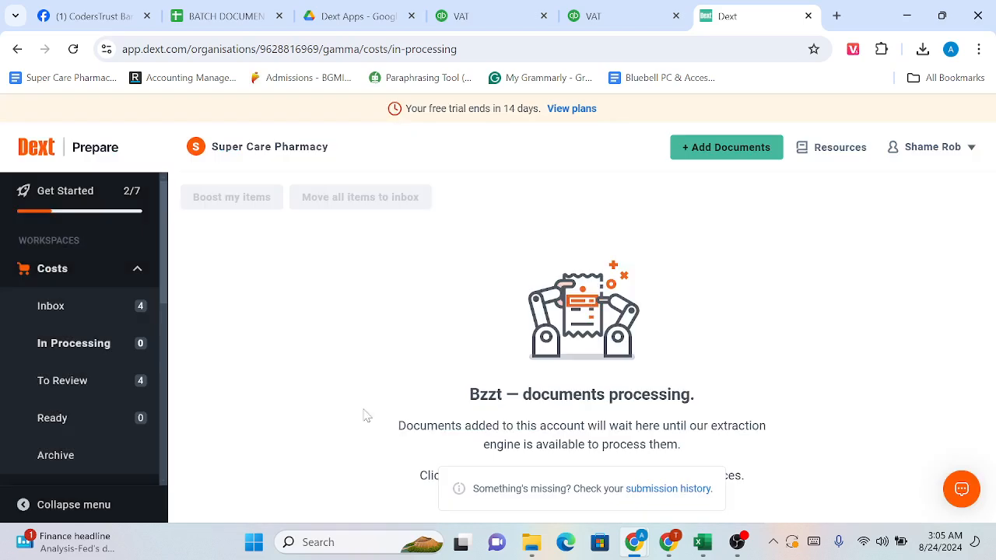
- Check the cost documents in the Inbox and To Review lists, and try to publish the Shiro Home Decor item
left_click(64, 308)
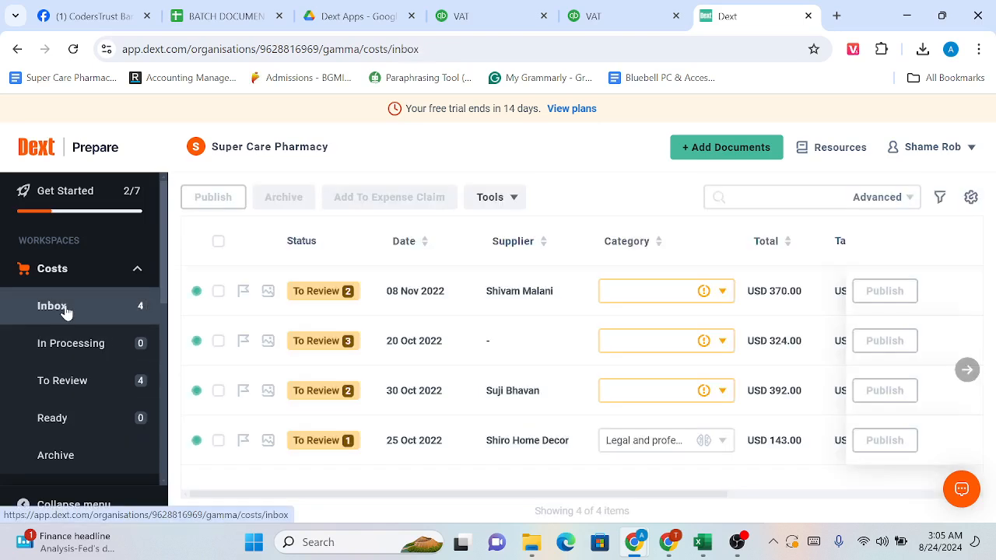
left_click(80, 391)
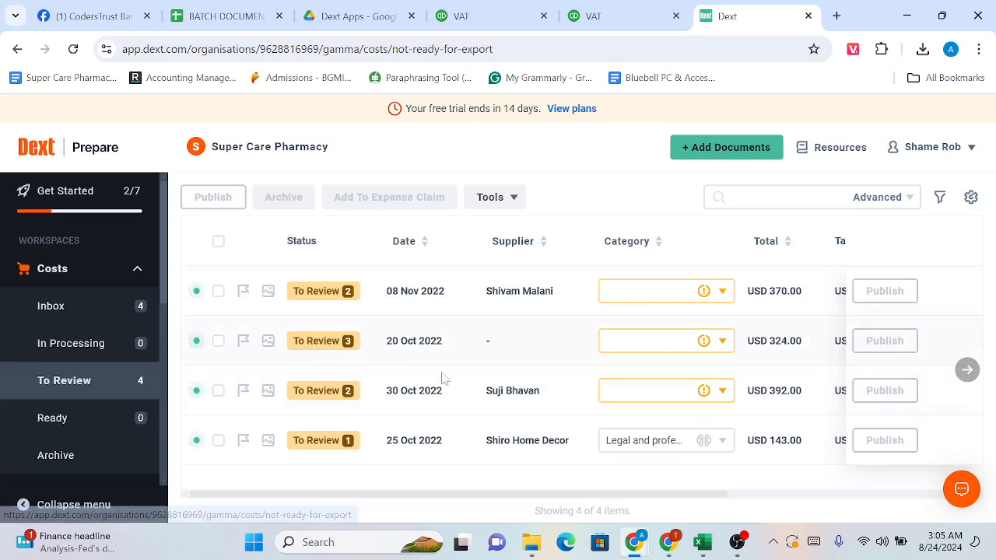
left_click(111, 320)
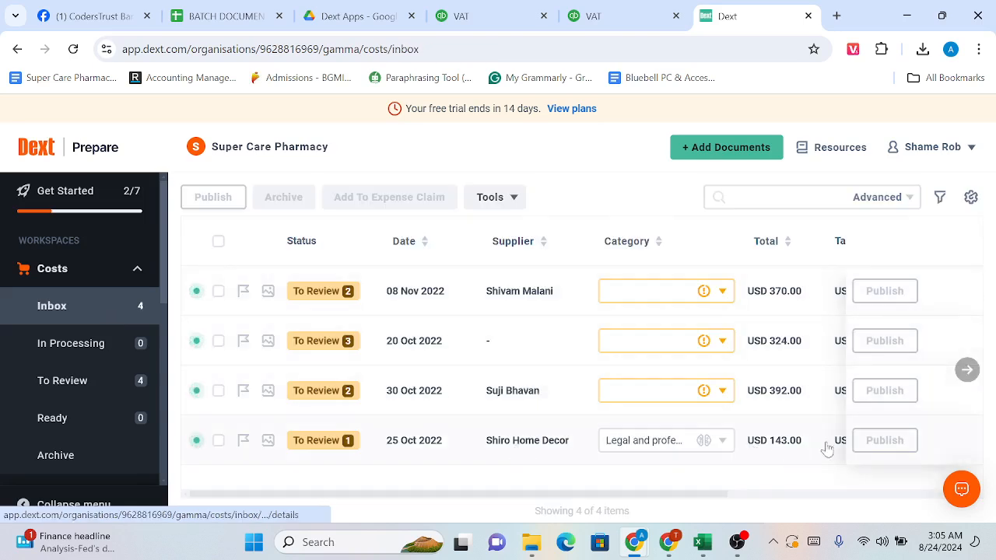
left_click(887, 444)
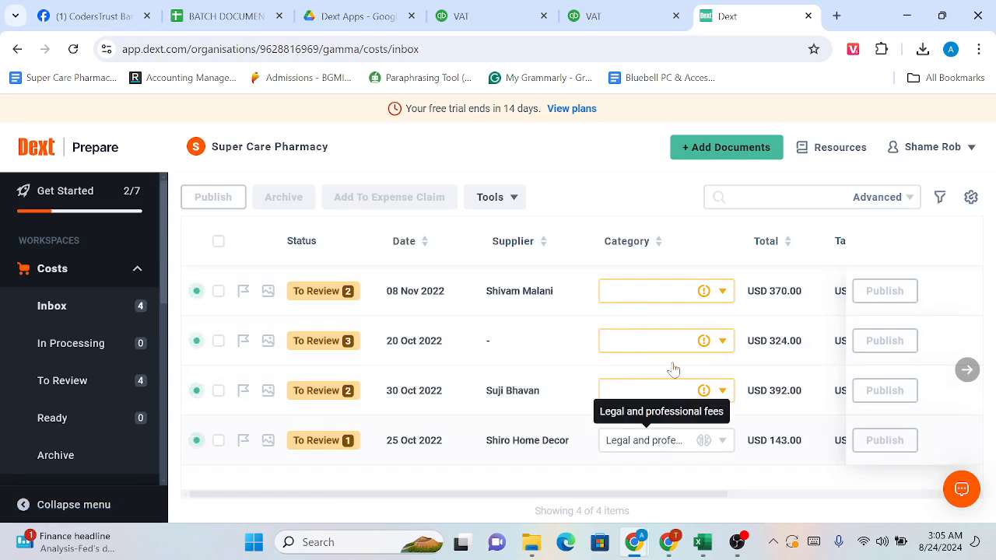
left_click(74, 389)
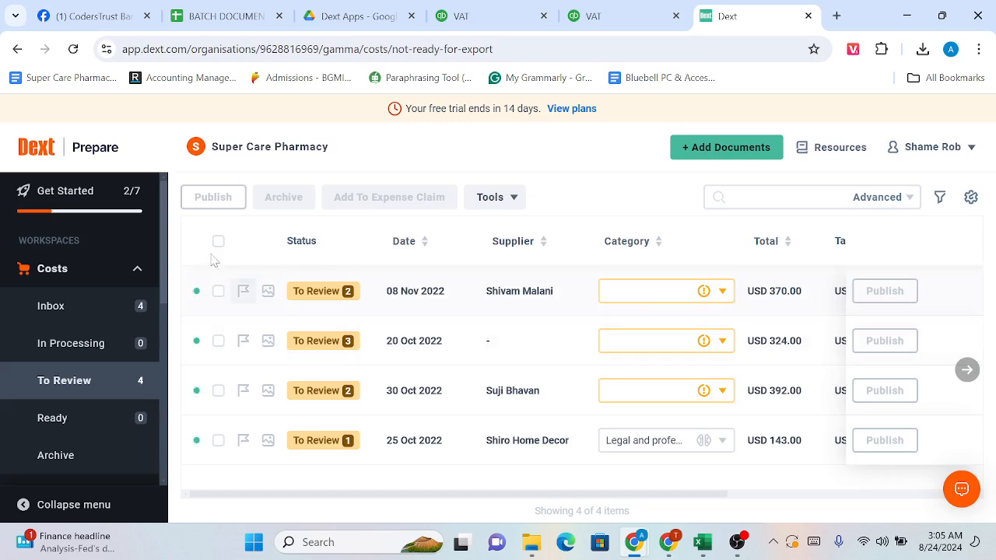
- Look over the Get Started page with its upload tasks and further resources
left_click(90, 194)
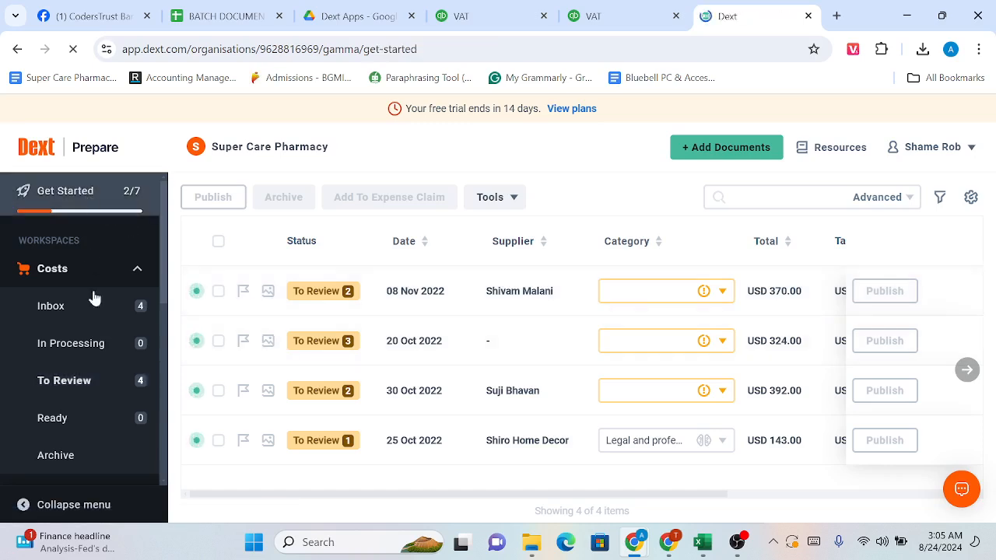
scroll(97, 350, "down", 5)
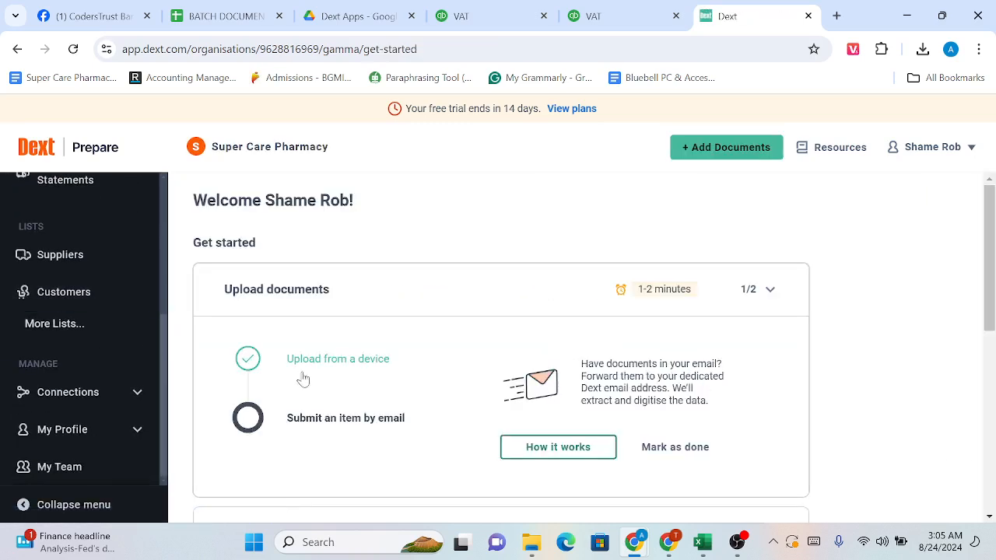
scroll(300, 378, "down", 8)
scroll(91, 304, "up", 3)
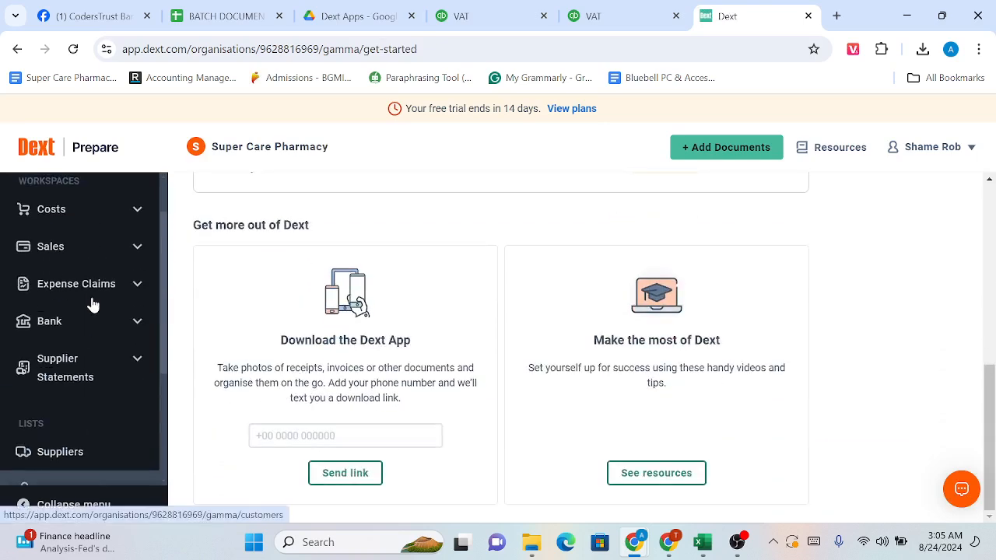
scroll(79, 224, "up", 2)
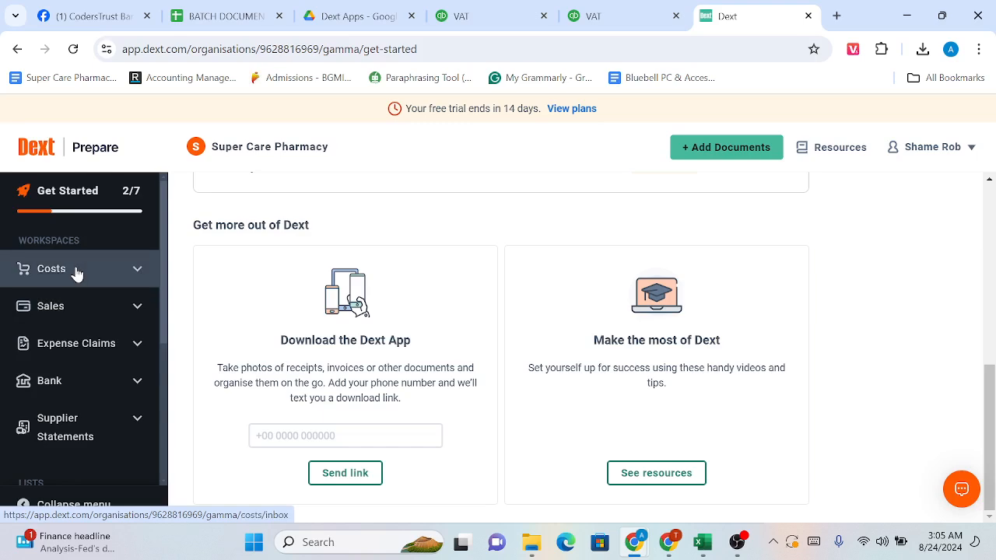
- Open the 08 Nov 2022 item for USD 370.00 in the Costs inbox and examine its publishing issues, voucher and detail fields
left_click(74, 269)
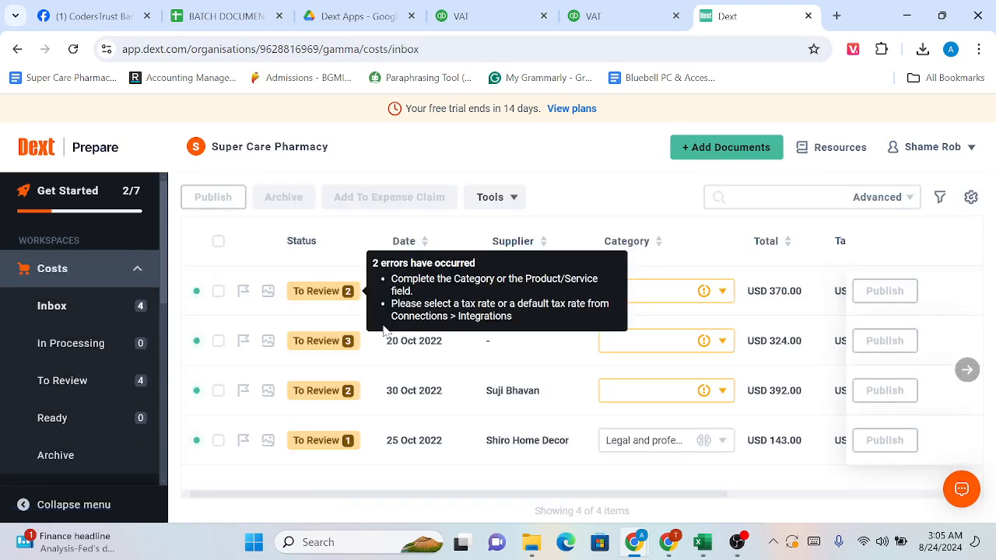
left_click(313, 291)
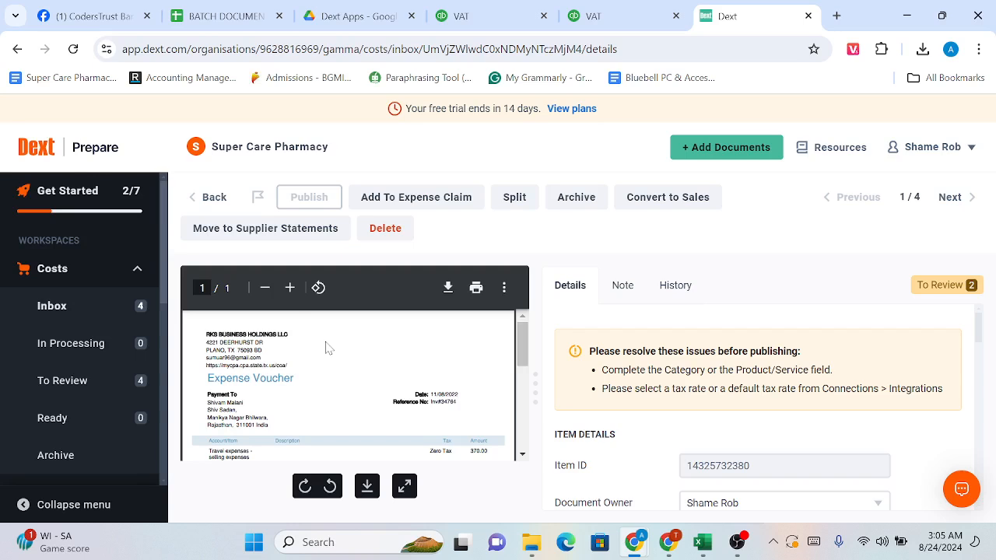
scroll(325, 346, "down", 3)
scroll(325, 346, "up", 3)
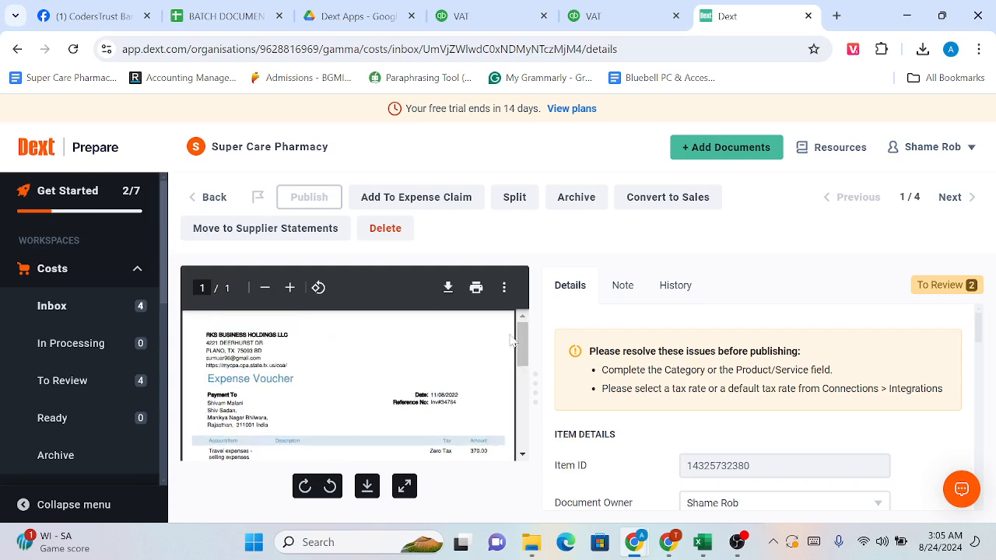
scroll(551, 346, "down", 5)
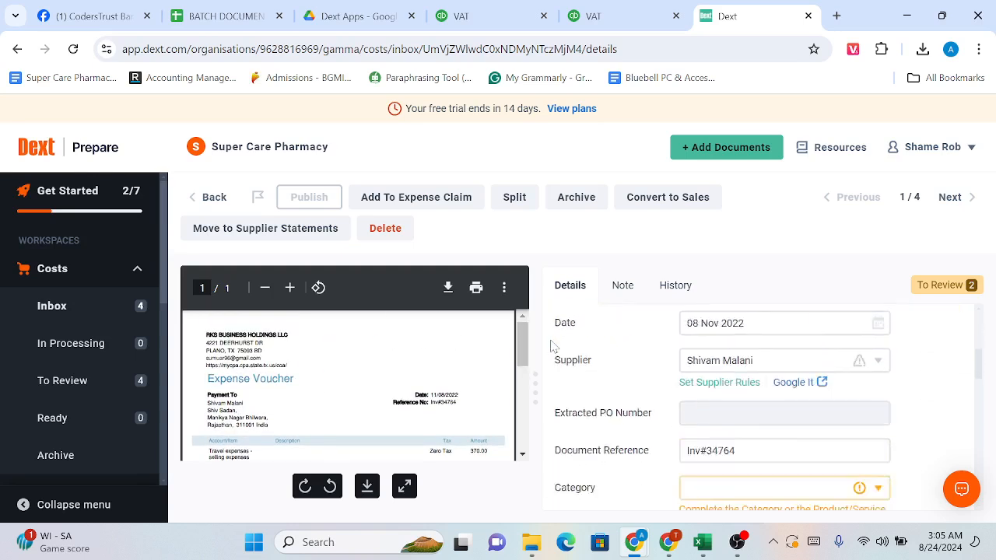
scroll(551, 346, "down", 2)
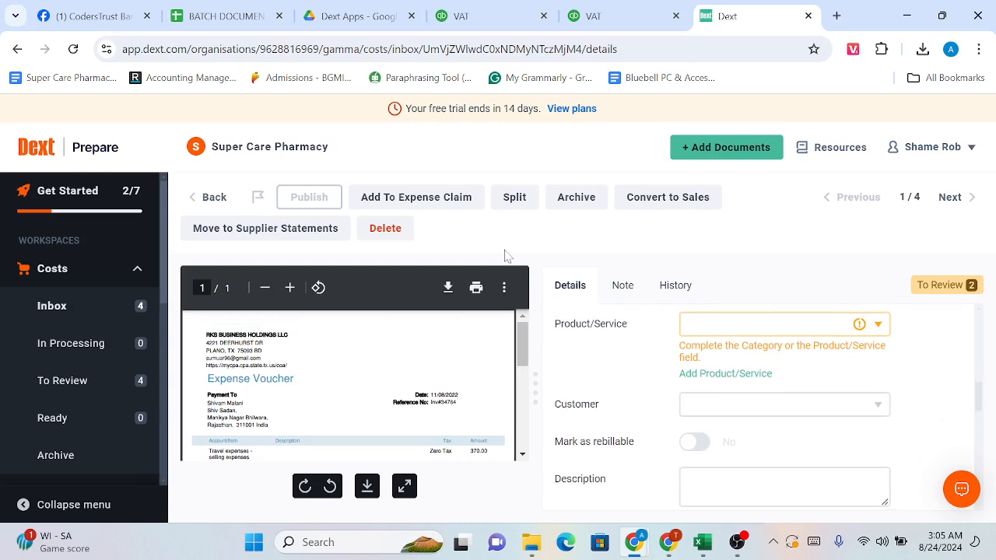
scroll(161, 330, "down", 3)
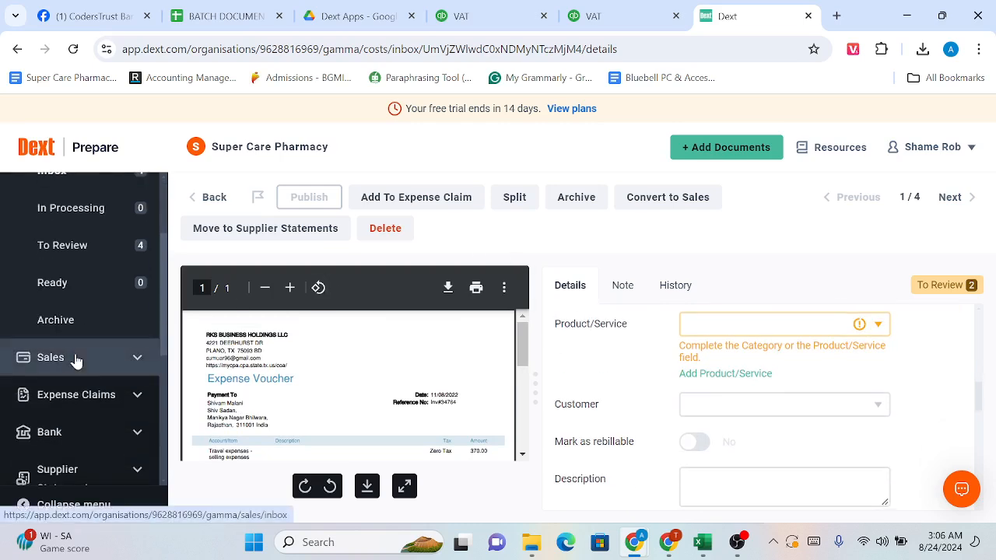
scroll(77, 360, "up", 3)
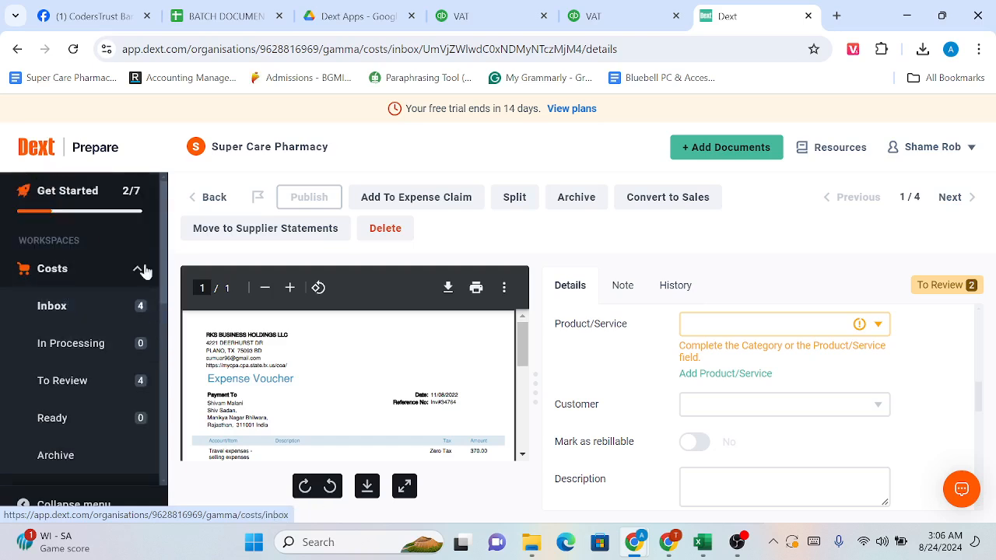
scroll(509, 339, "down", 1)
scroll(510, 338, "down", 1)
scroll(630, 325, "down", 3)
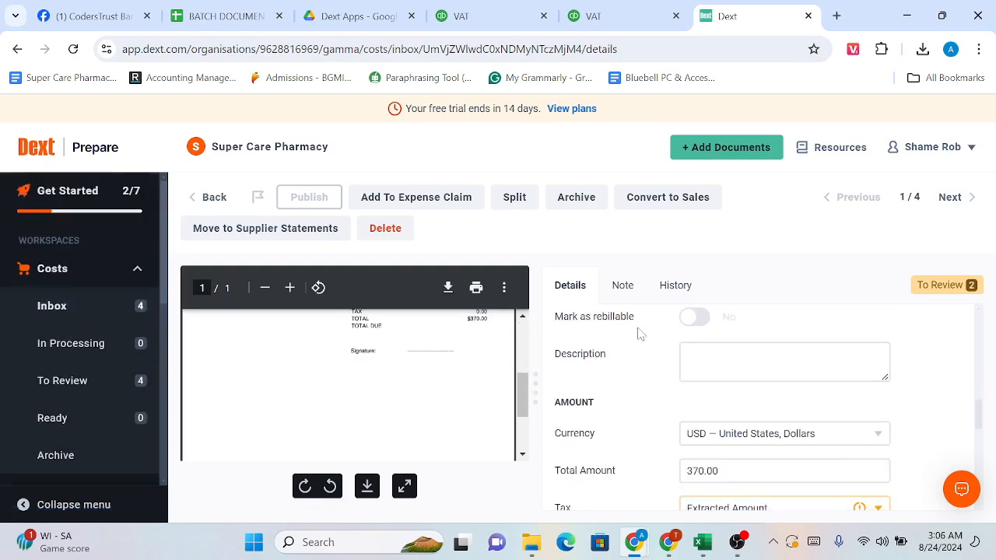
scroll(638, 333, "up", 8)
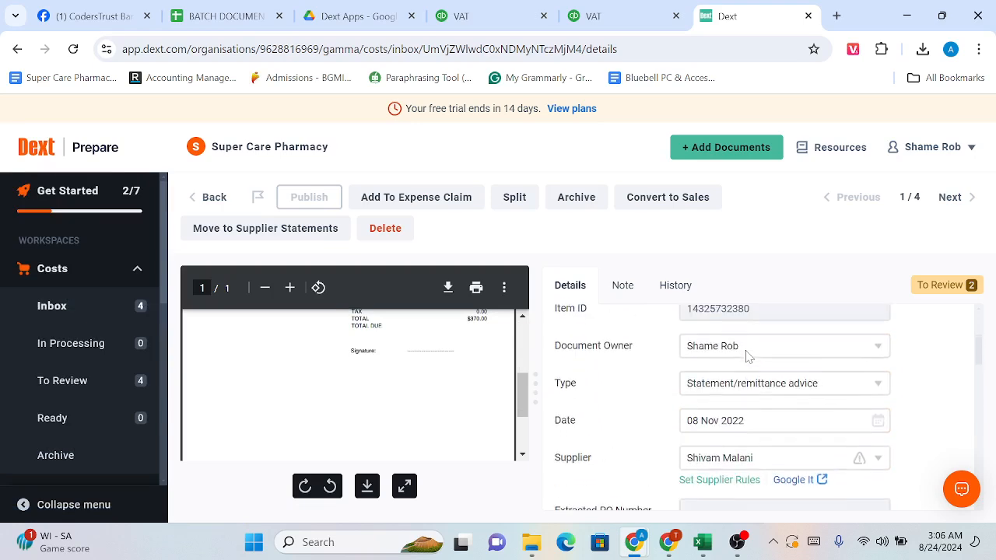
scroll(758, 377, "up", 2)
scroll(758, 377, "down", 5)
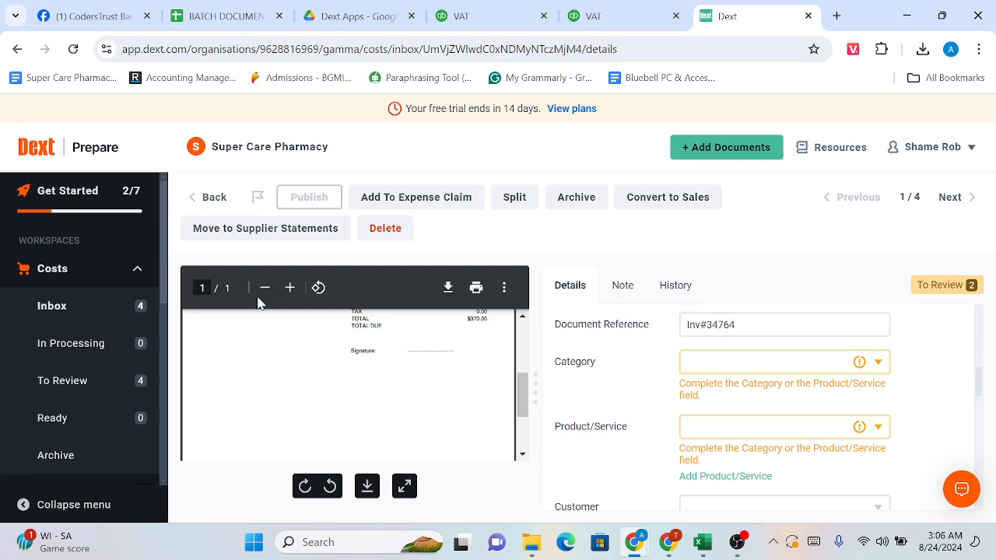
- Look over the System Settings of the profile, including the default payment status, due date and net amount options
scroll(82, 389, "down", 3)
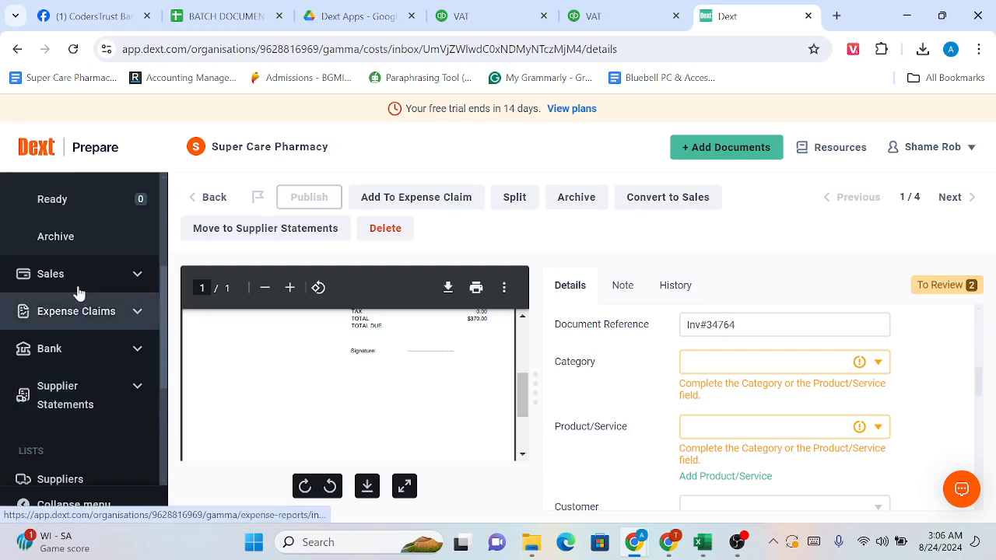
scroll(82, 393, "down", 3)
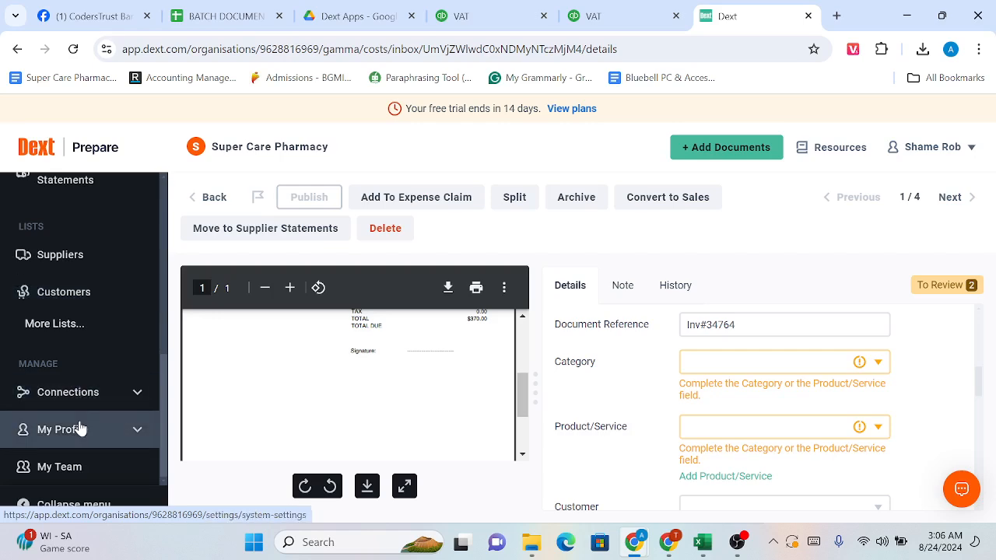
left_click(80, 429)
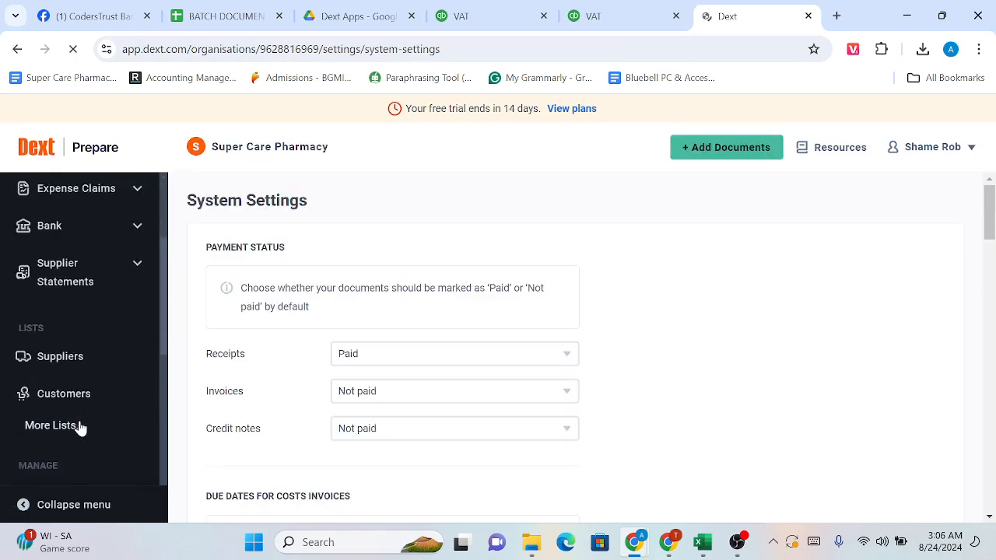
scroll(249, 408, "down", 3)
scroll(256, 409, "down", 3)
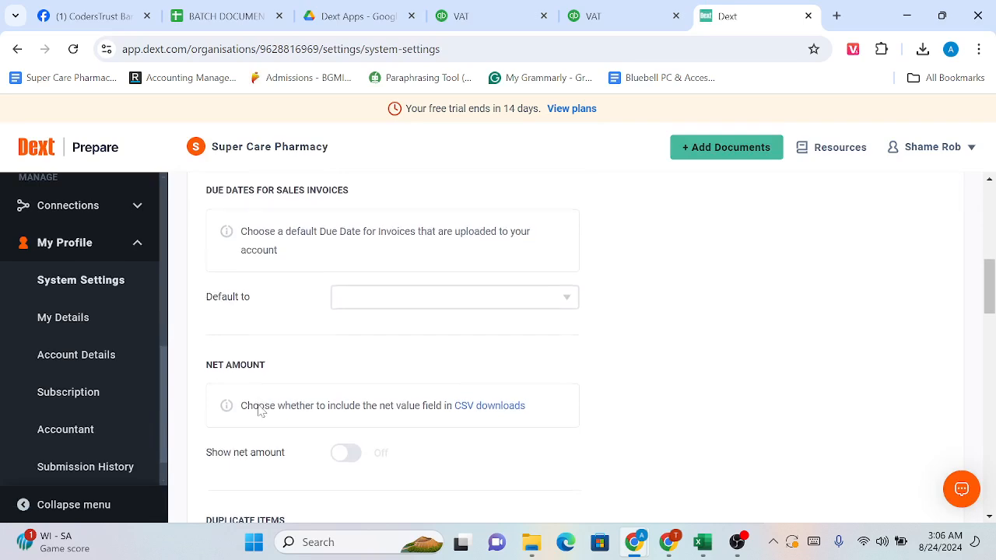
scroll(67, 422, "down", 1)
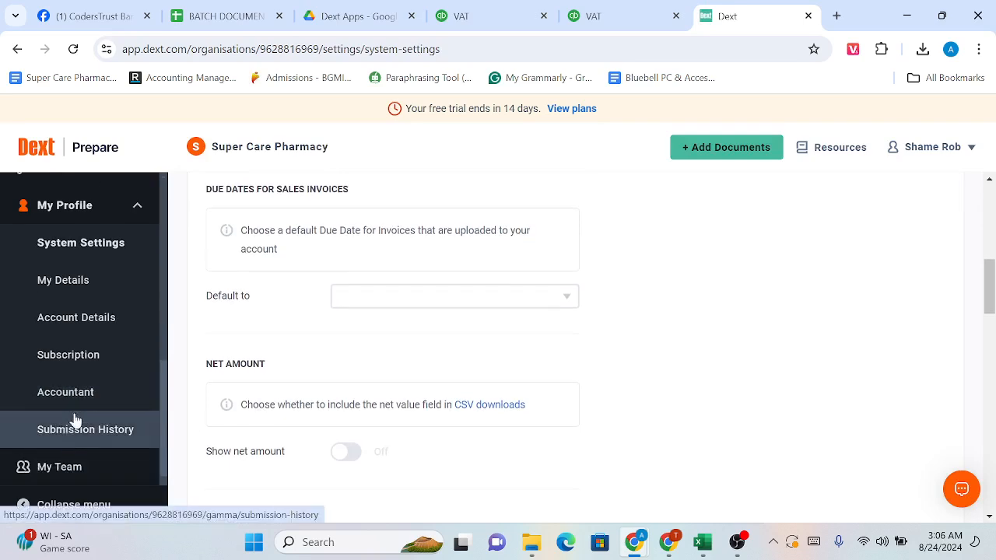
scroll(74, 413, "up", 5)
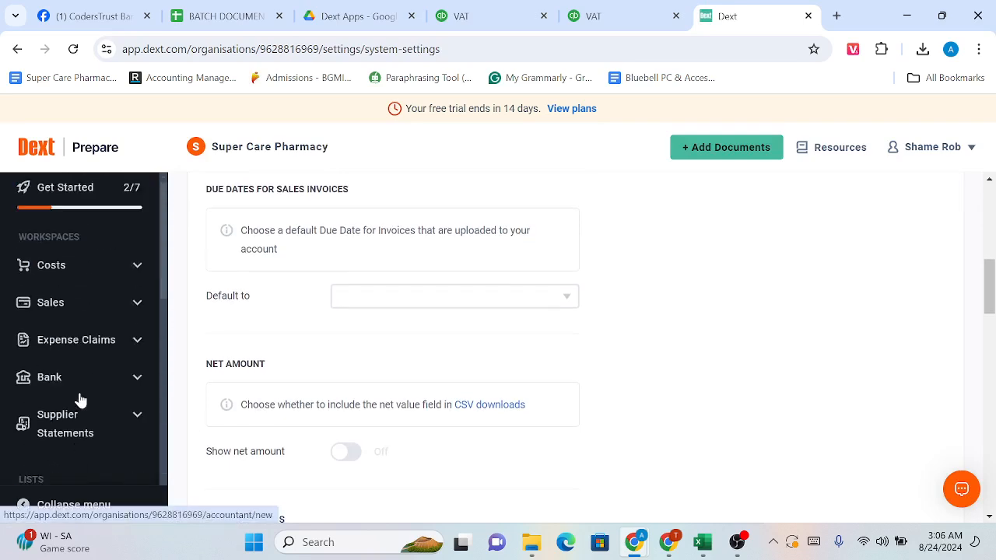
- Reopen the 08 Nov 2022 item for USD 370.00 from the Costs inbox and set its document type to Expense Statement
left_click(84, 270)
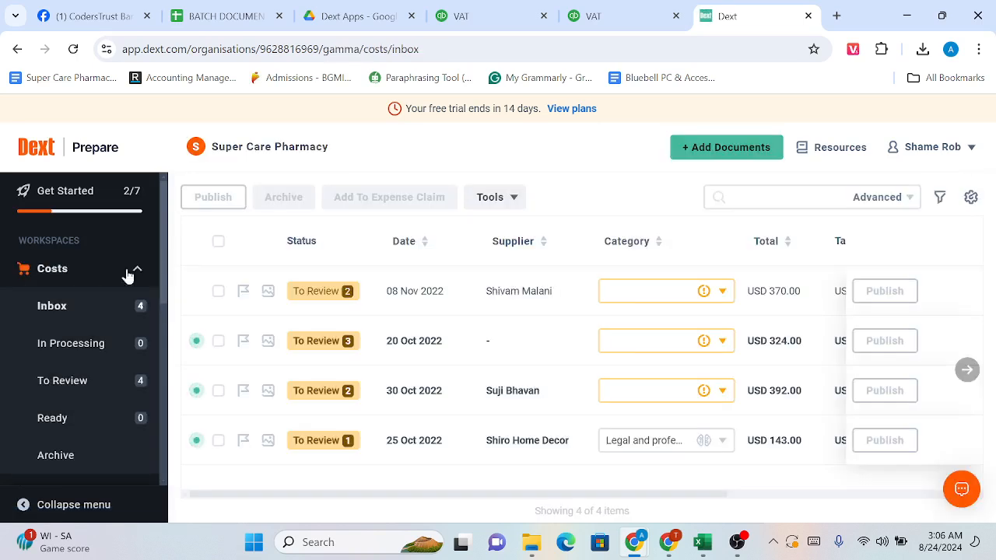
left_click(324, 300)
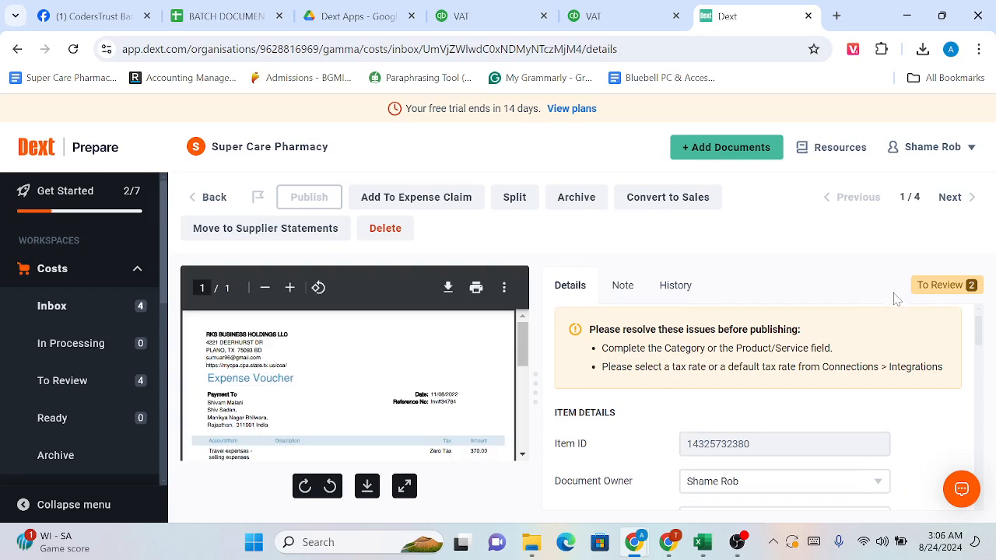
scroll(721, 402, "down", 2)
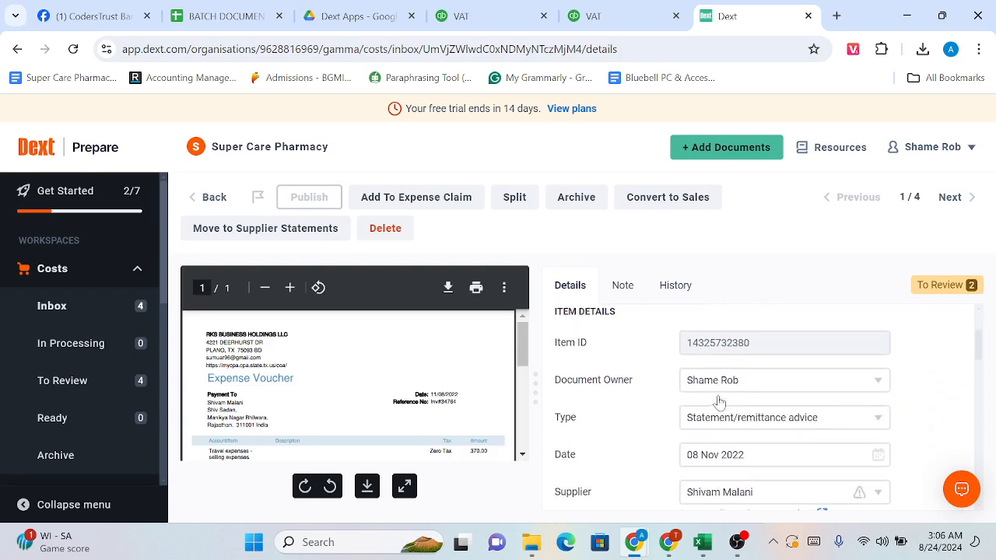
scroll(719, 402, "up", 1)
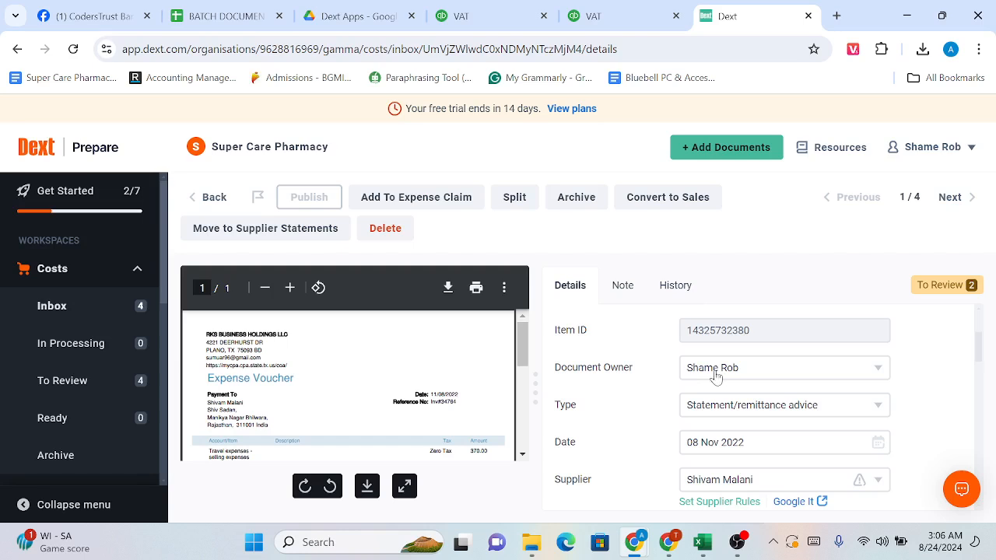
scroll(643, 433, "down", 1)
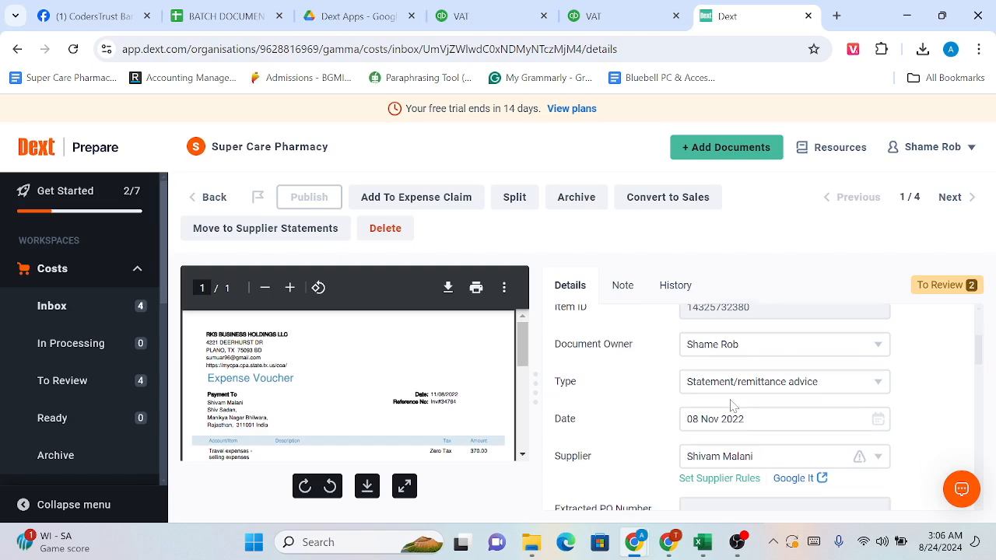
left_click(879, 383)
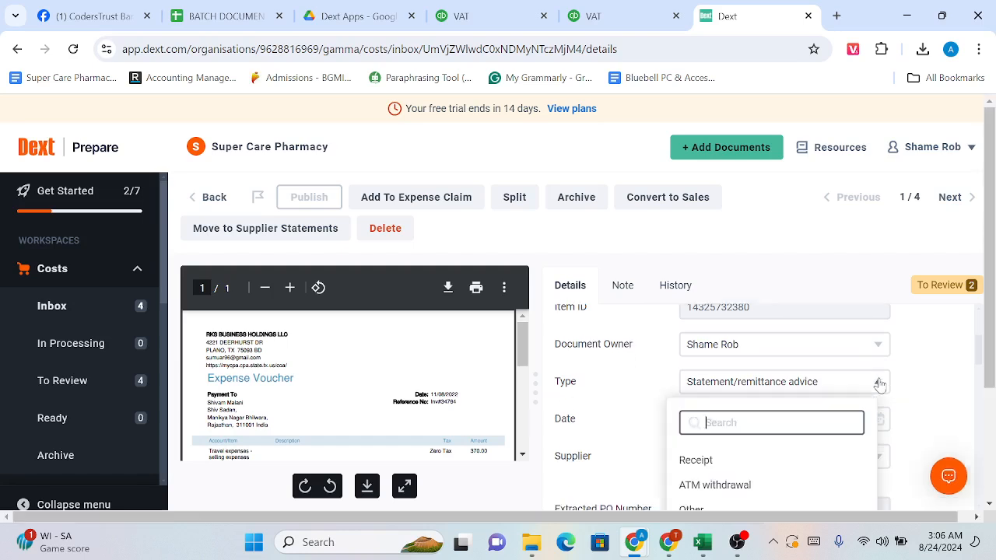
scroll(795, 456, "down", 1)
scroll(797, 455, "down", 2)
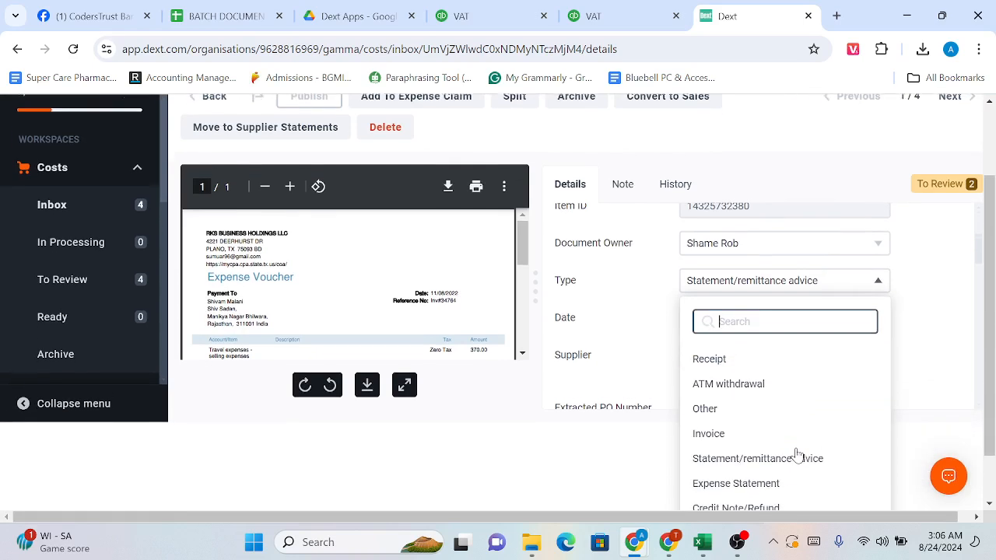
left_click(768, 486)
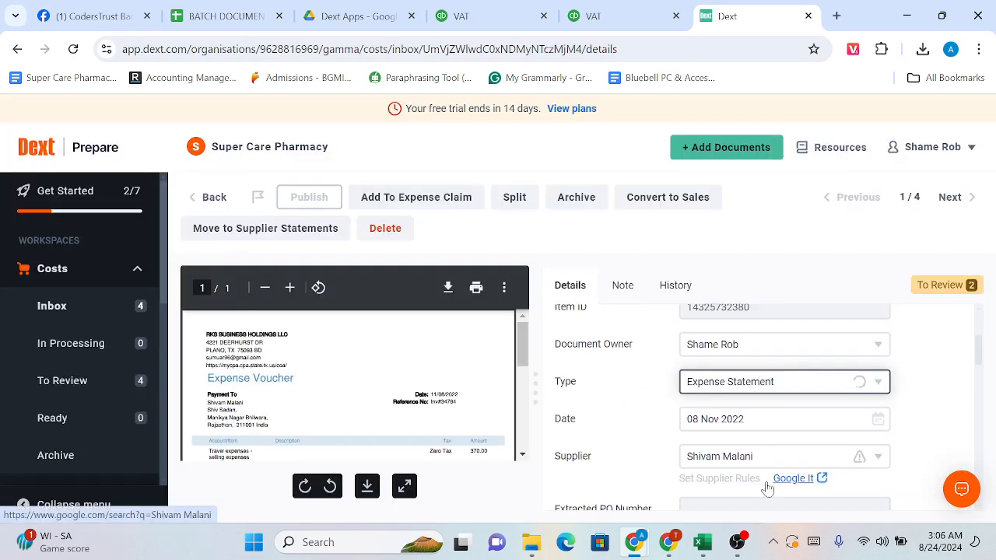
- Set the category of the Inv#34764 item to Travelling expenses, matching the account named on the voucher
scroll(768, 410, "down", 3)
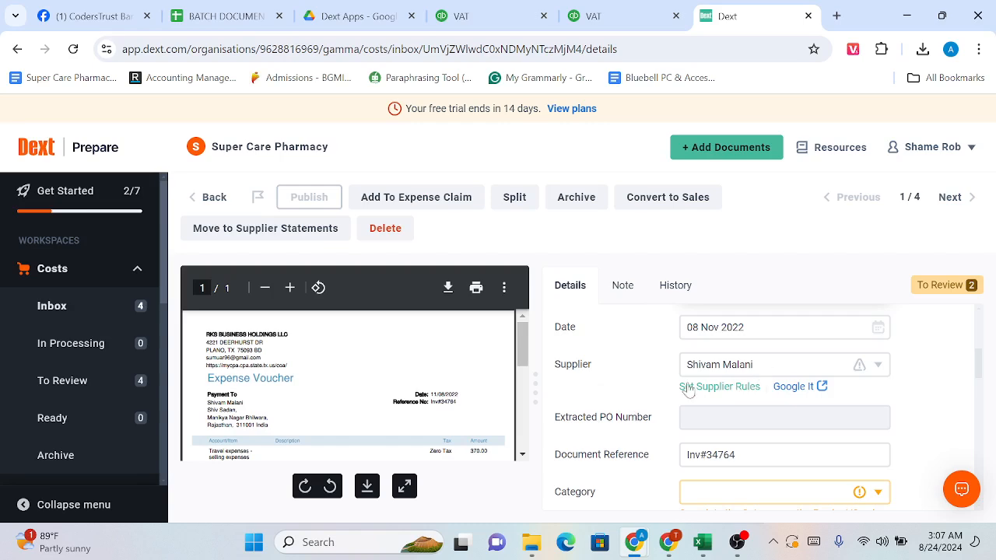
scroll(688, 391, "down", 2)
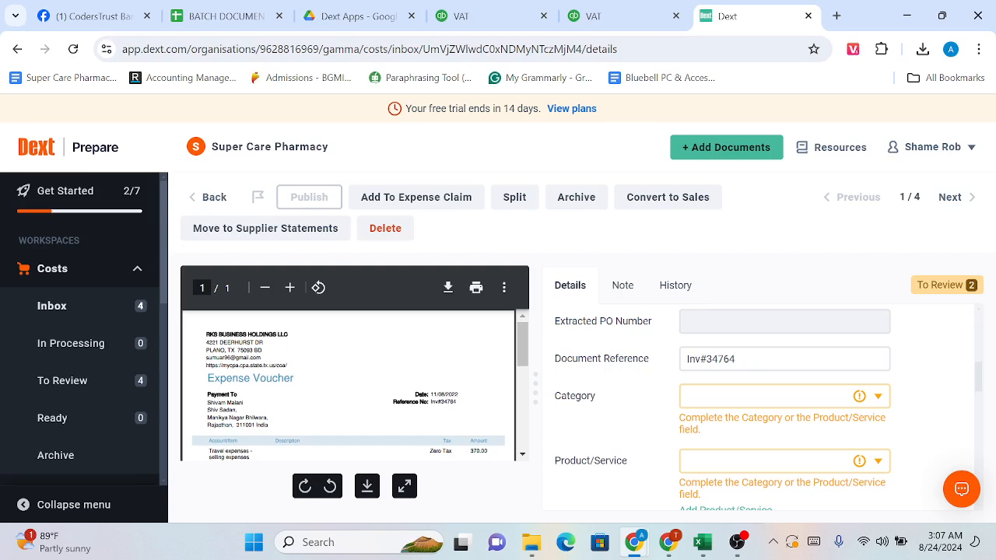
scroll(659, 425, "down", 1)
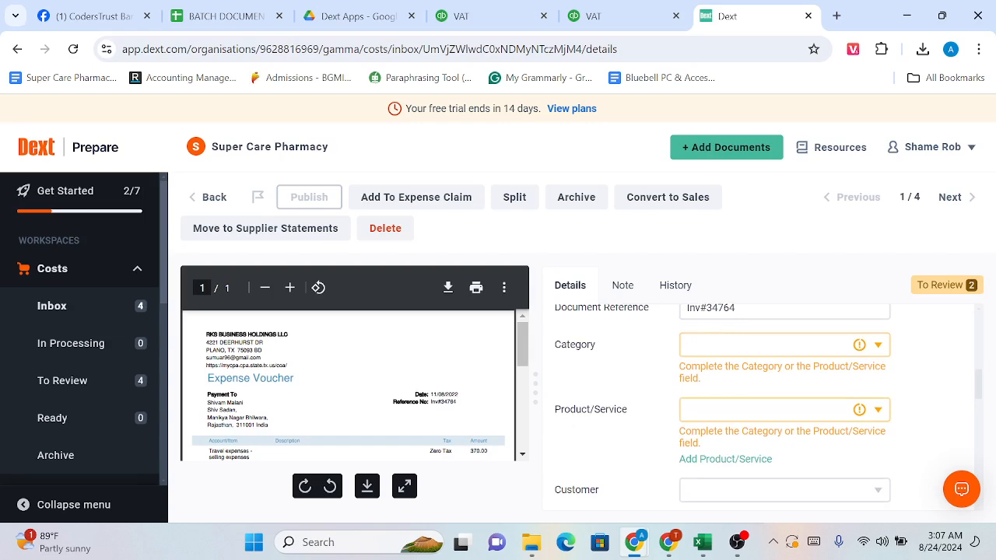
scroll(282, 426, "down", 1)
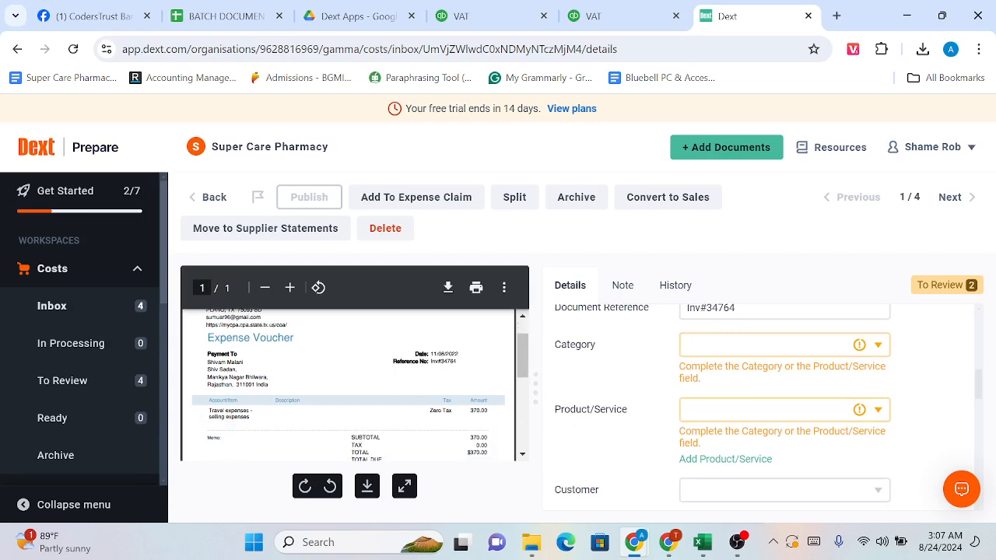
left_click(877, 344)
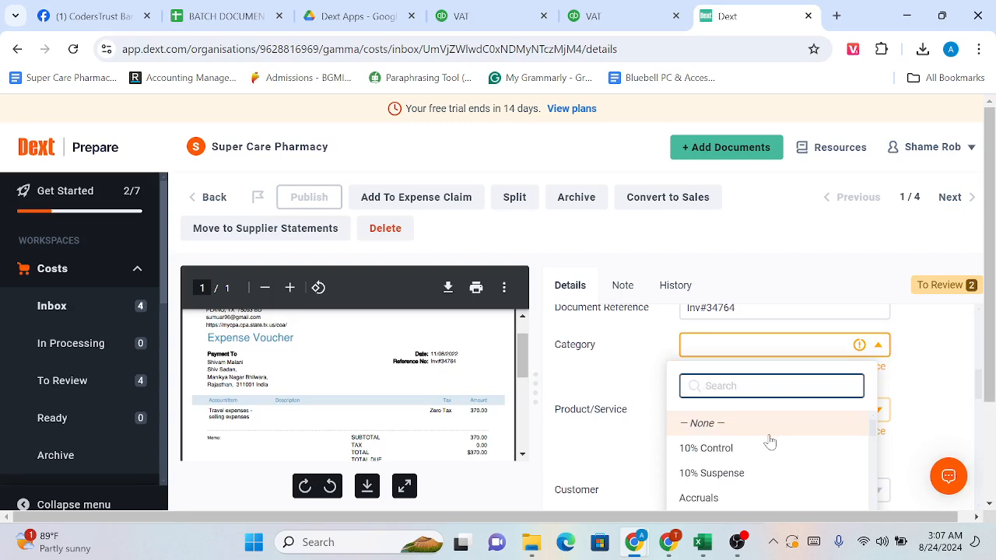
scroll(769, 441, "down", 4)
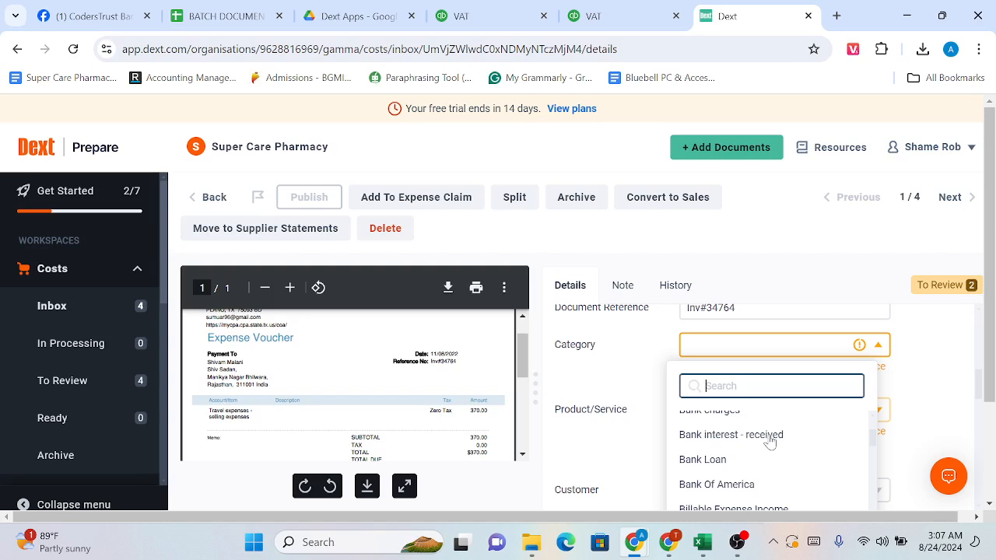
scroll(769, 441, "down", 5)
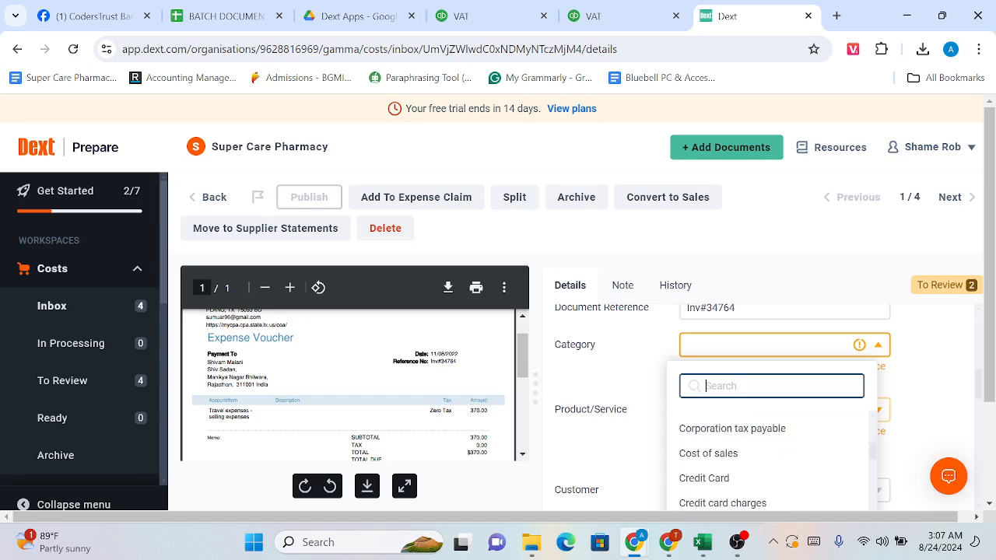
type("Tra")
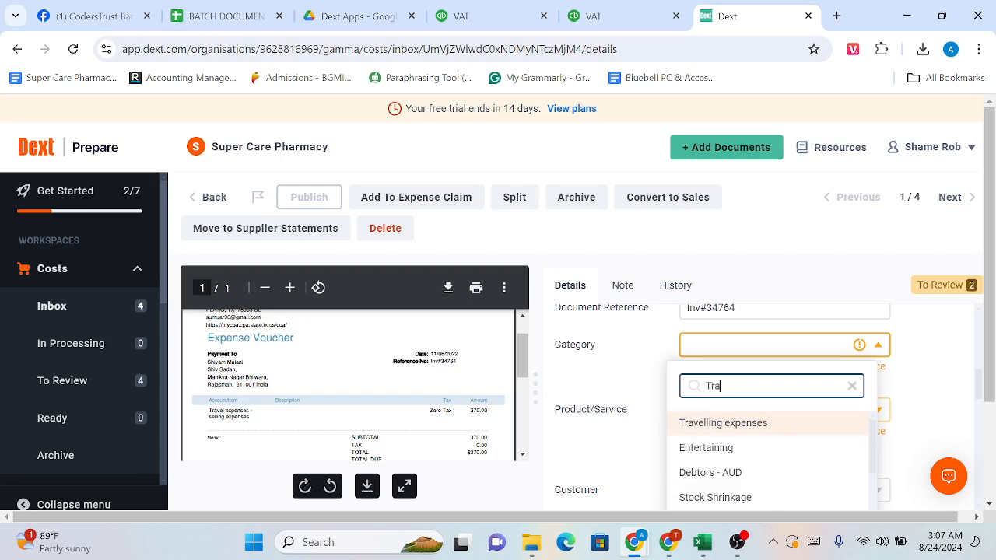
left_click(723, 424)
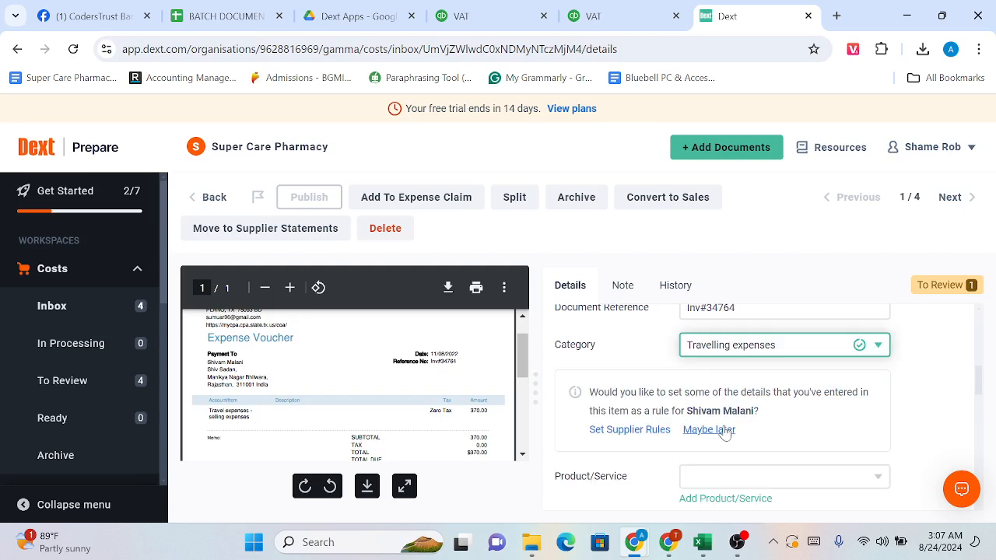
- Switch to QuickBooks, open a blank expense form and examine its category and product/service line fields
scroll(724, 433, "down", 3)
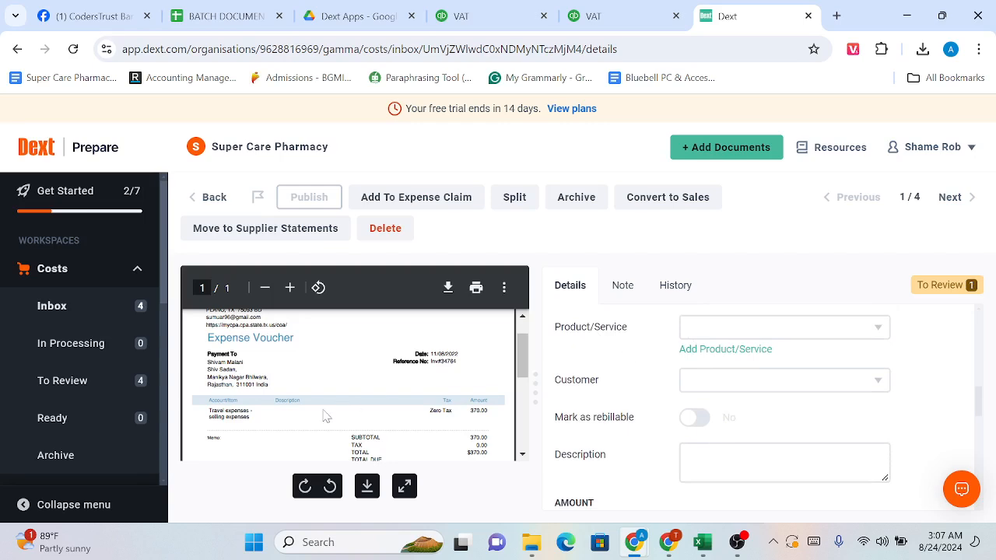
scroll(326, 416, "down", 1)
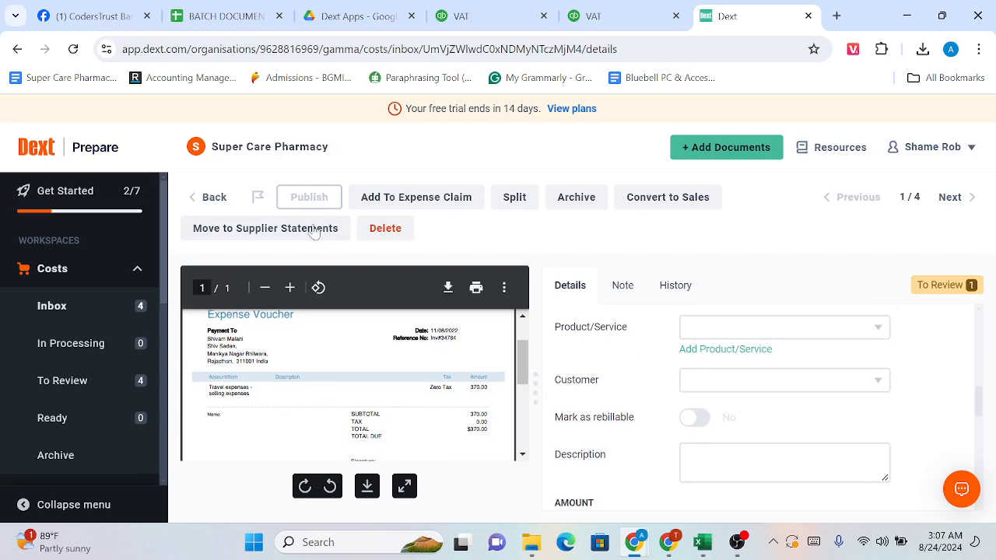
left_click(474, 15)
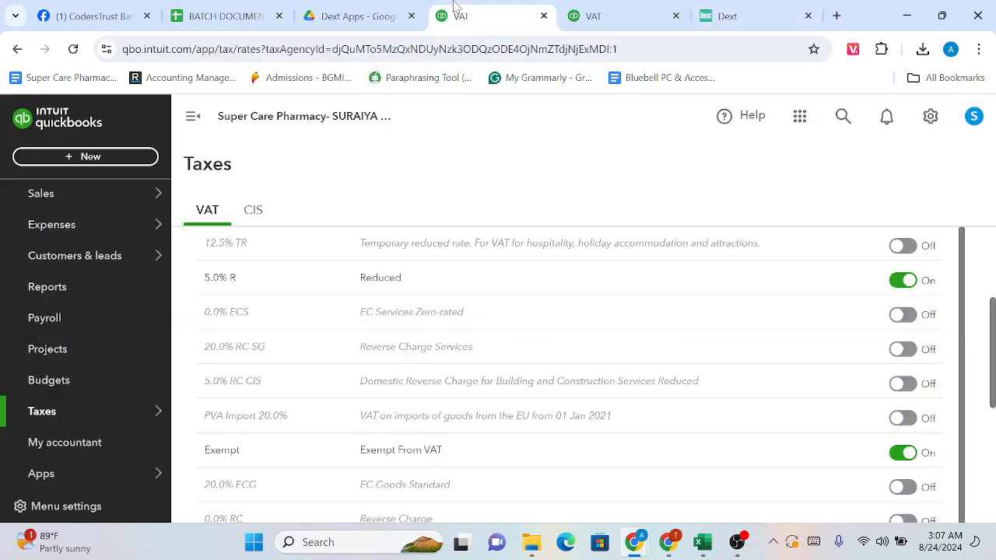
left_click(89, 165)
left_click(189, 246)
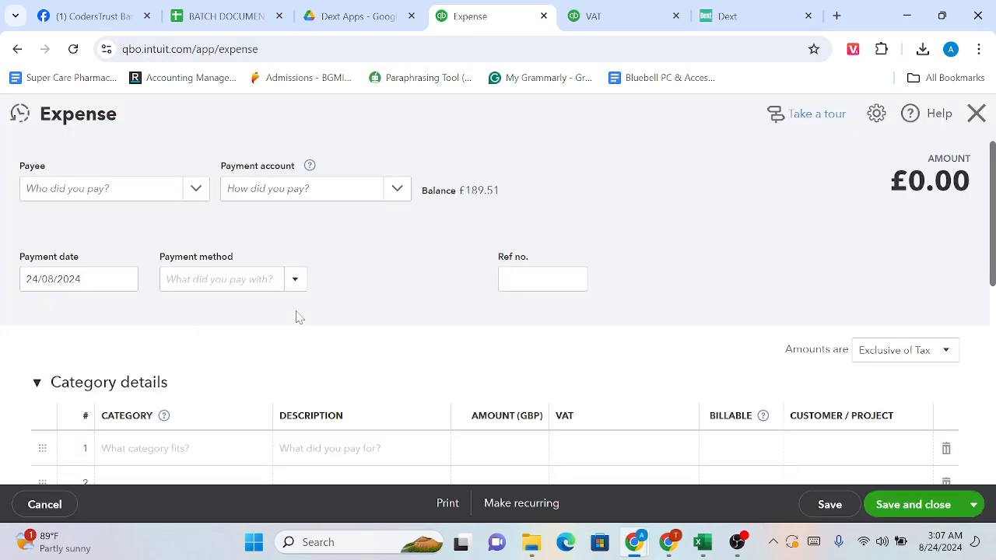
scroll(264, 311, "down", 2)
left_click(232, 308)
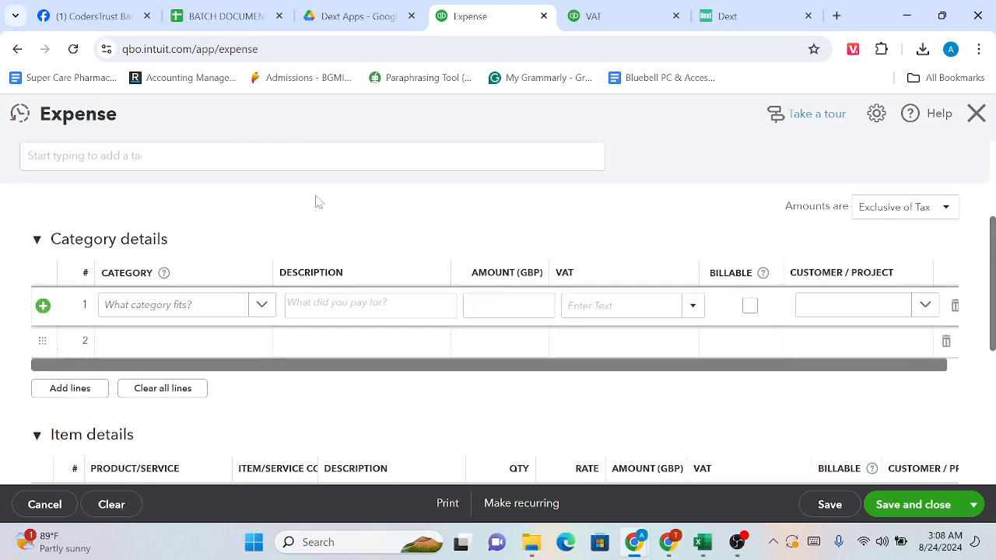
scroll(315, 202, "down", 3)
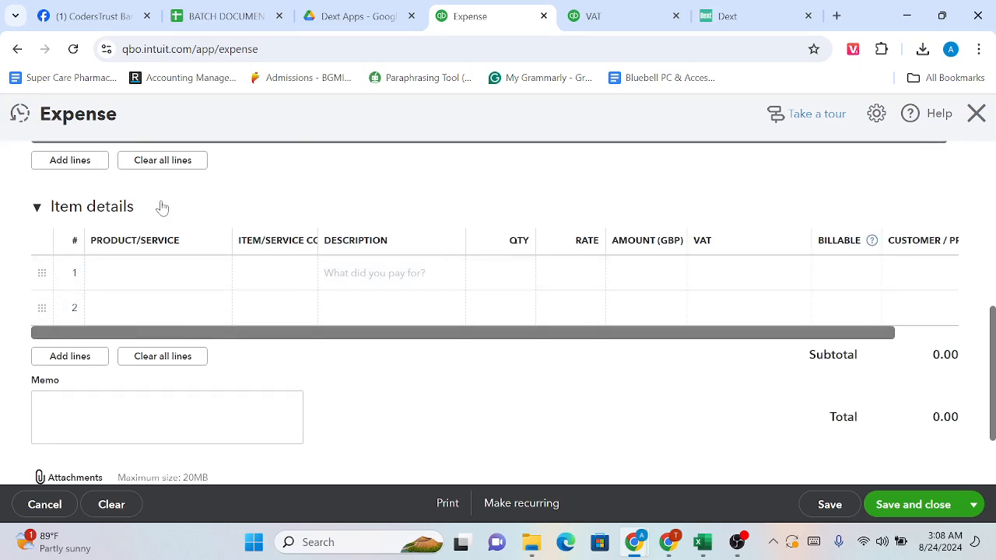
left_click(125, 287)
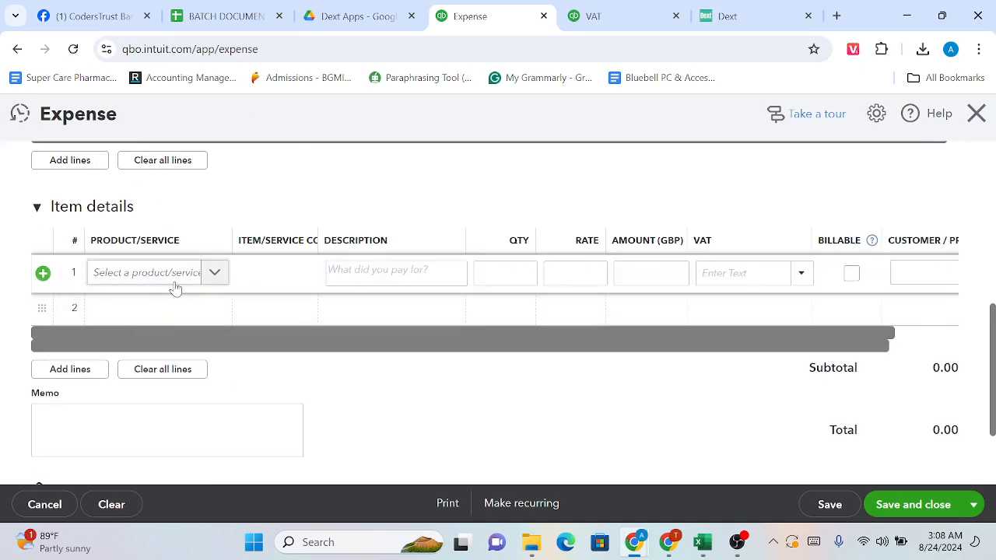
- Switch back to Dext and compare the item's currency, total and tax fields with the amounts on the expense voucher
left_click(723, 11)
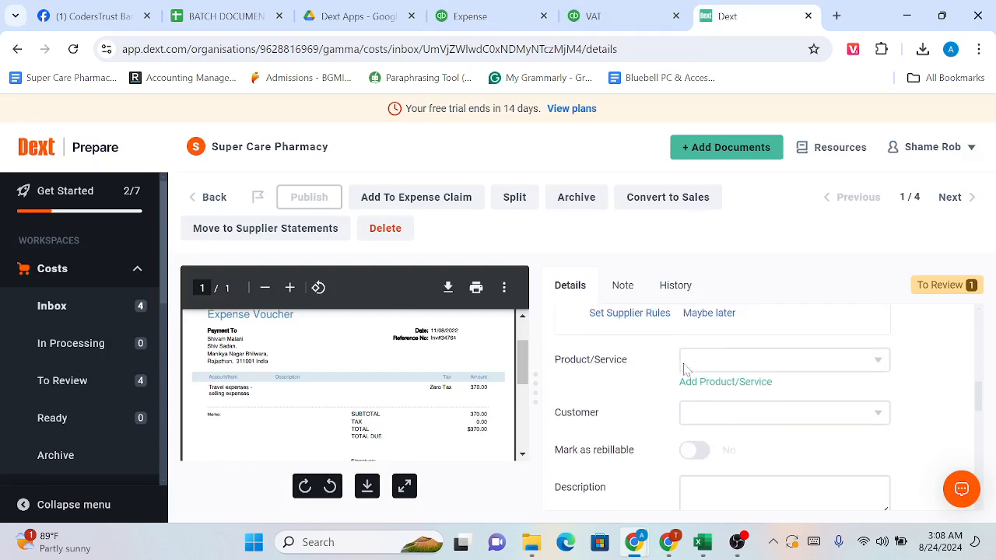
scroll(684, 369, "down", 3)
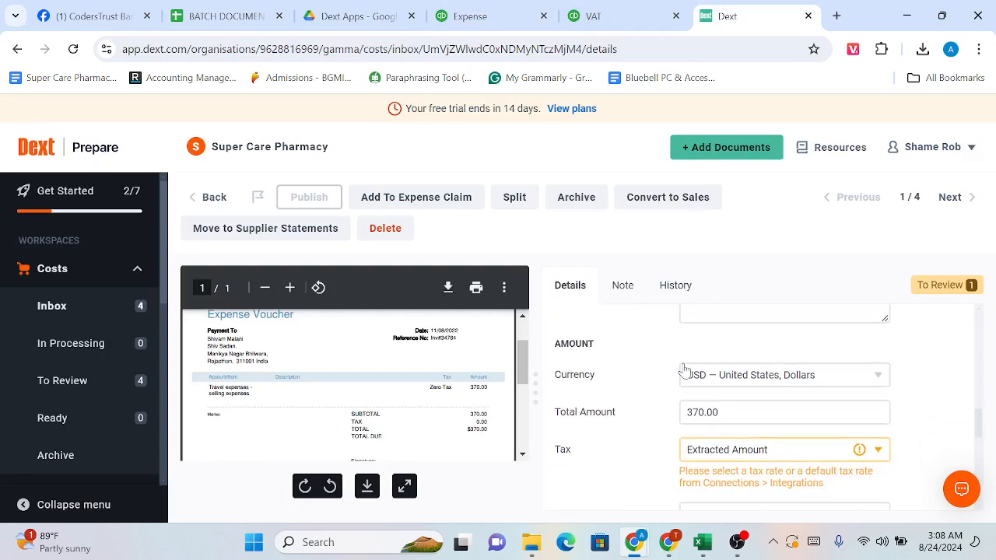
scroll(684, 368, "down", 1)
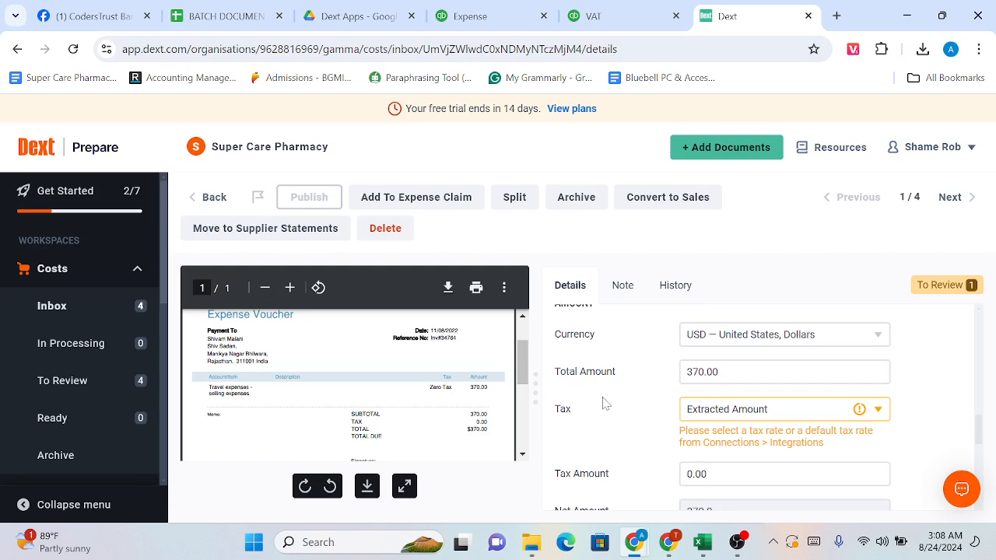
scroll(476, 447, "down", 1)
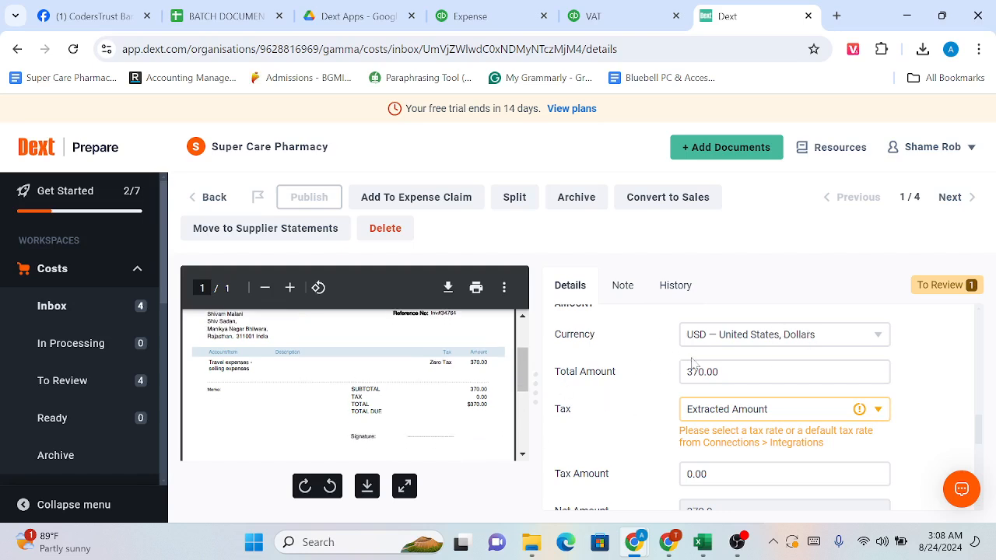
scroll(595, 404, "down", 1)
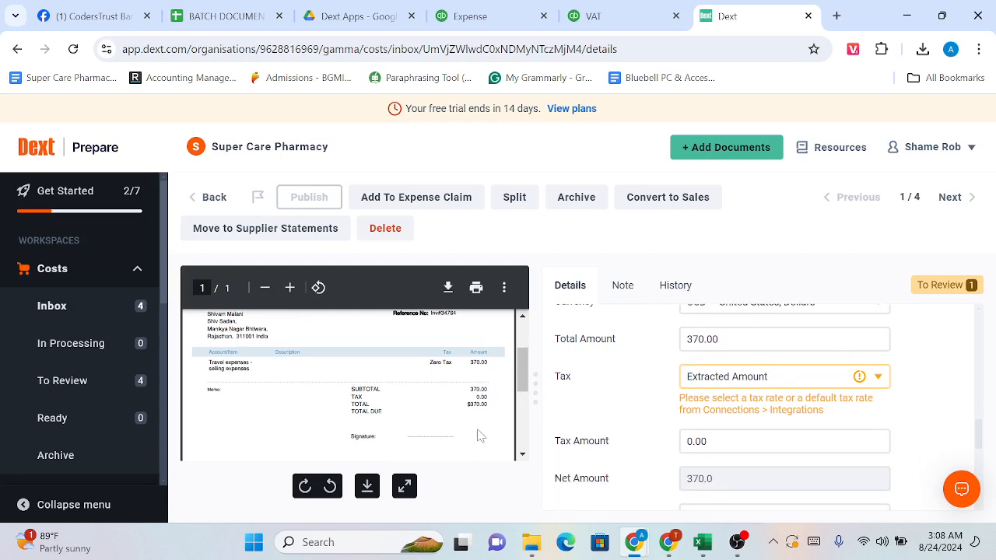
- Set the tax rate of the USD 370.00 travel expense item to 0.0% Z, matching the Zero Tax on the voucher
scroll(480, 436, "down", 1)
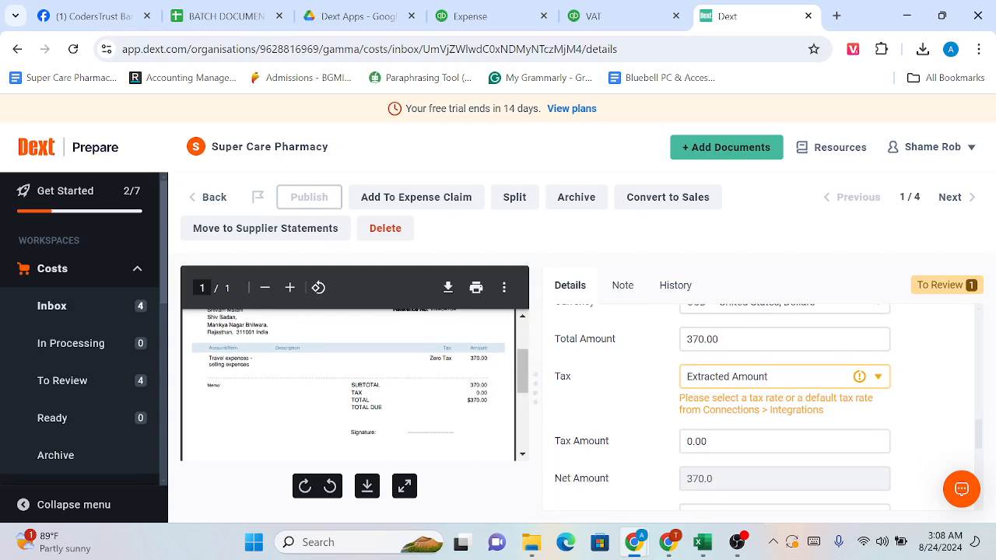
left_click(875, 381)
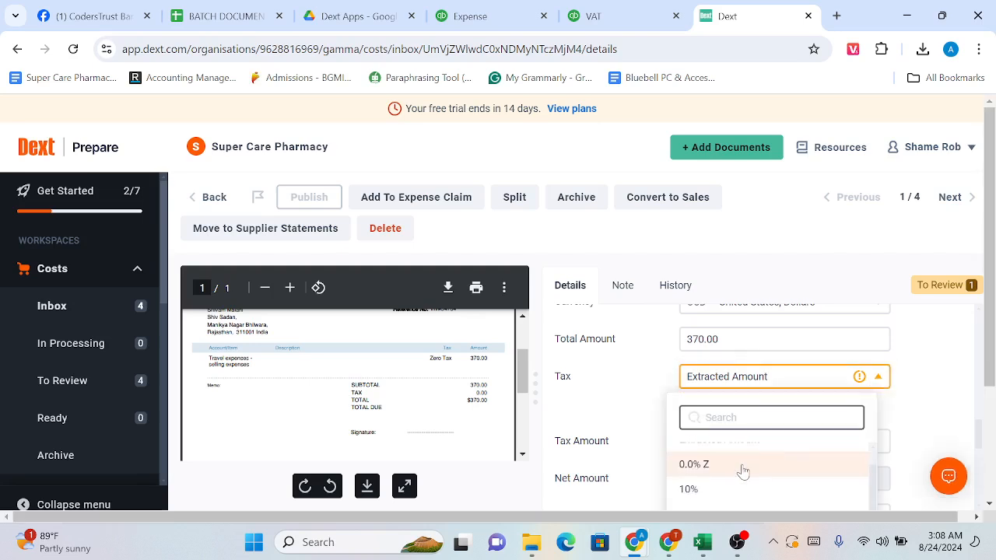
left_click(740, 465)
scroll(743, 443, "down", 1)
scroll(743, 439, "down", 2)
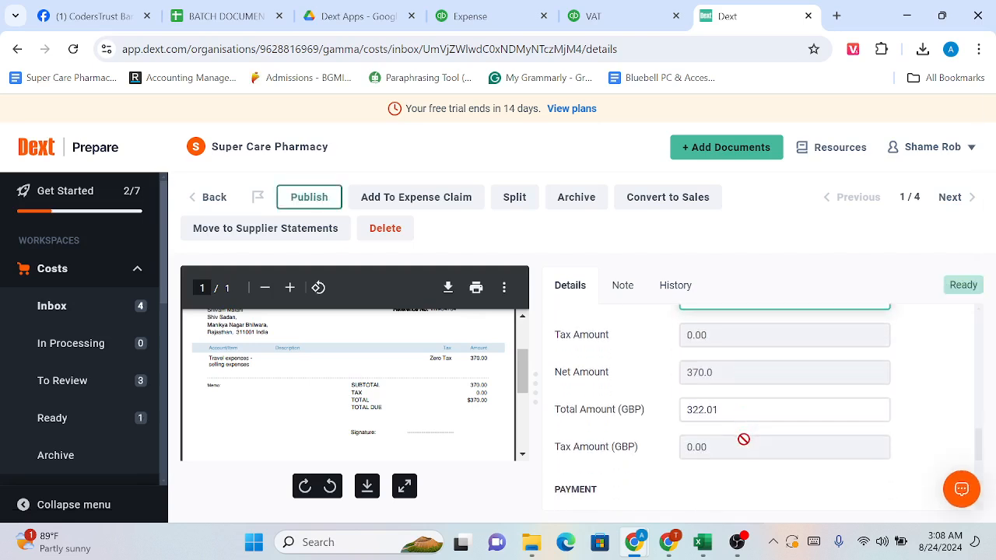
- Examine the travel expense item's GBP amounts, paid status, payment method, publishing destination and line items
scroll(707, 449, "down", 1)
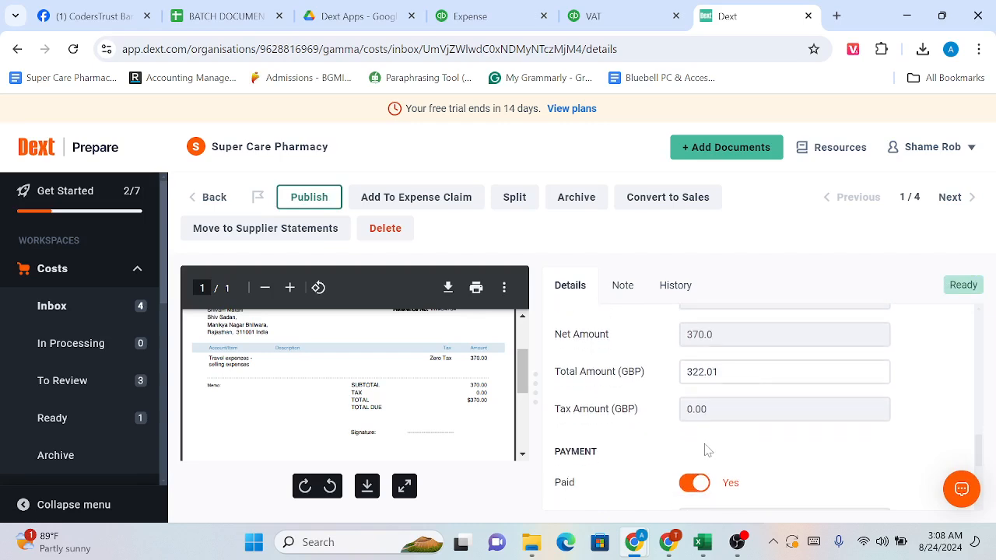
scroll(700, 393, "down", 1)
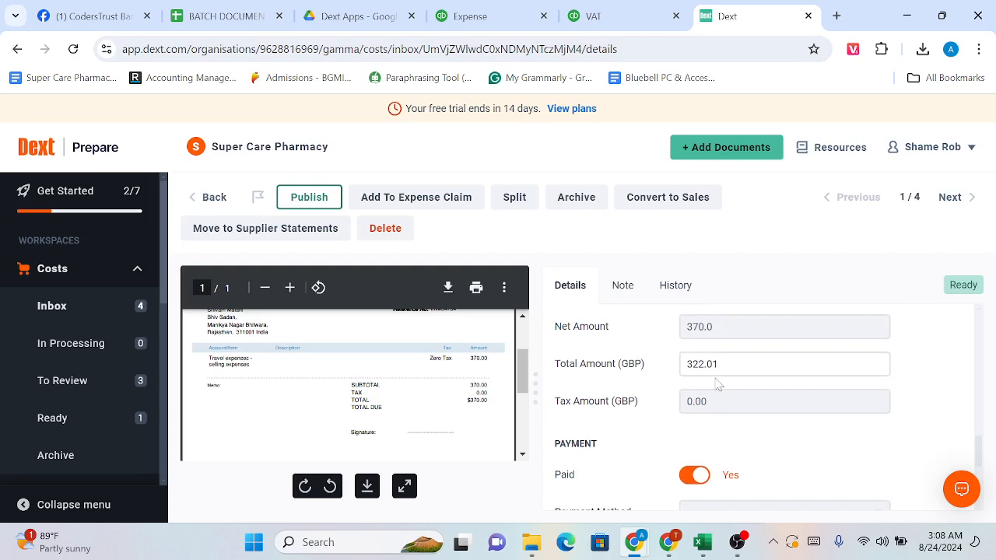
scroll(717, 383, "down", 4)
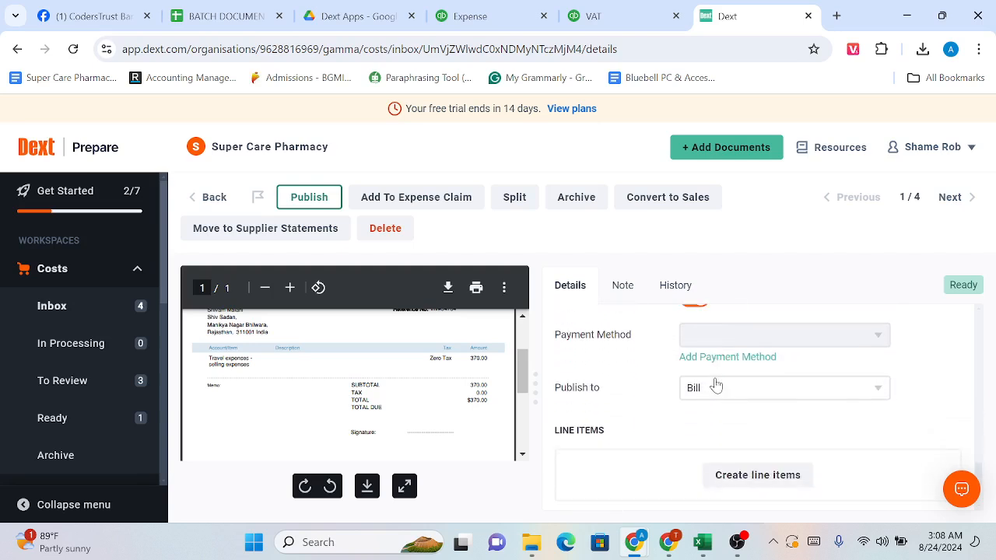
scroll(716, 387, "up", 1)
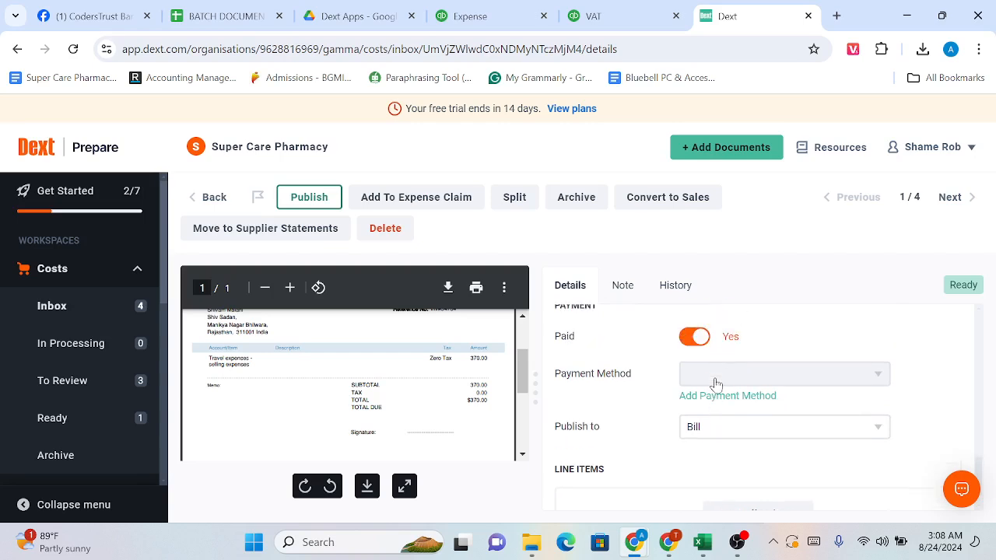
scroll(715, 381, "down", 1)
scroll(714, 377, "up", 1)
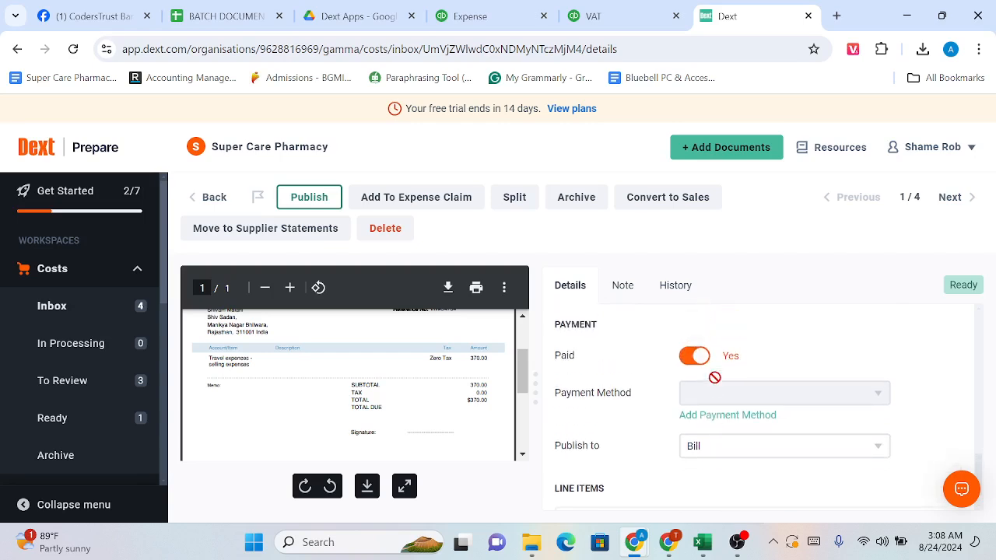
scroll(714, 377, "down", 1)
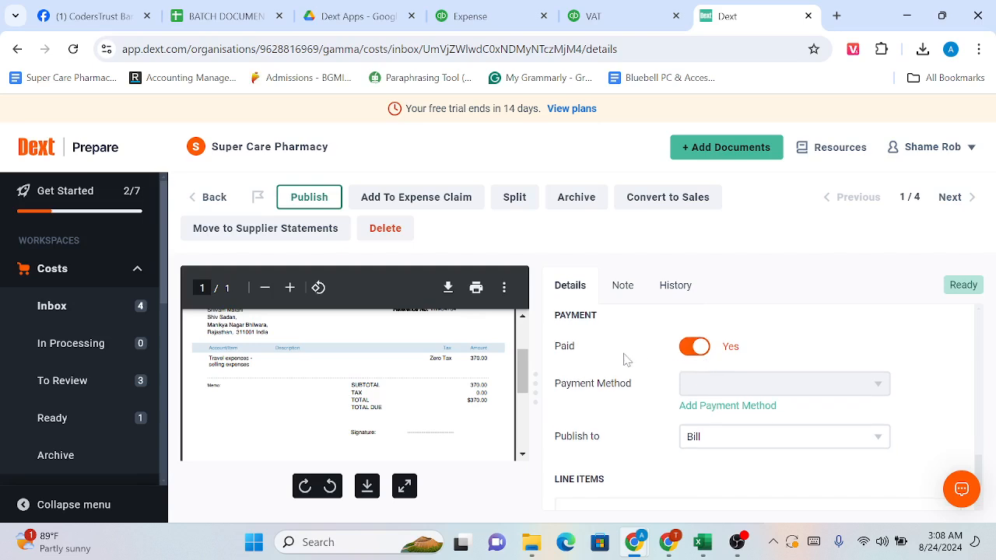
scroll(625, 357, "up", 1)
scroll(582, 426, "down", 1)
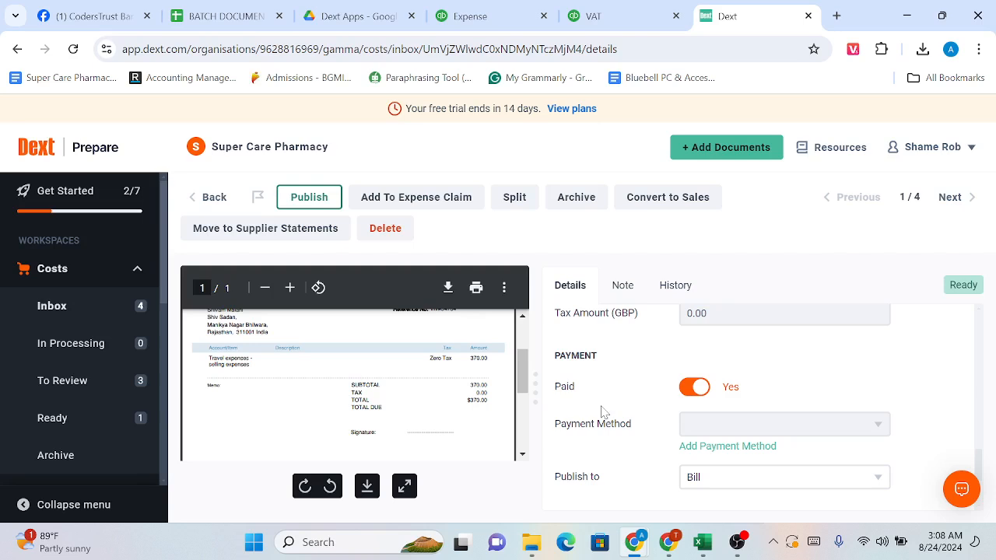
scroll(601, 413, "down", 1)
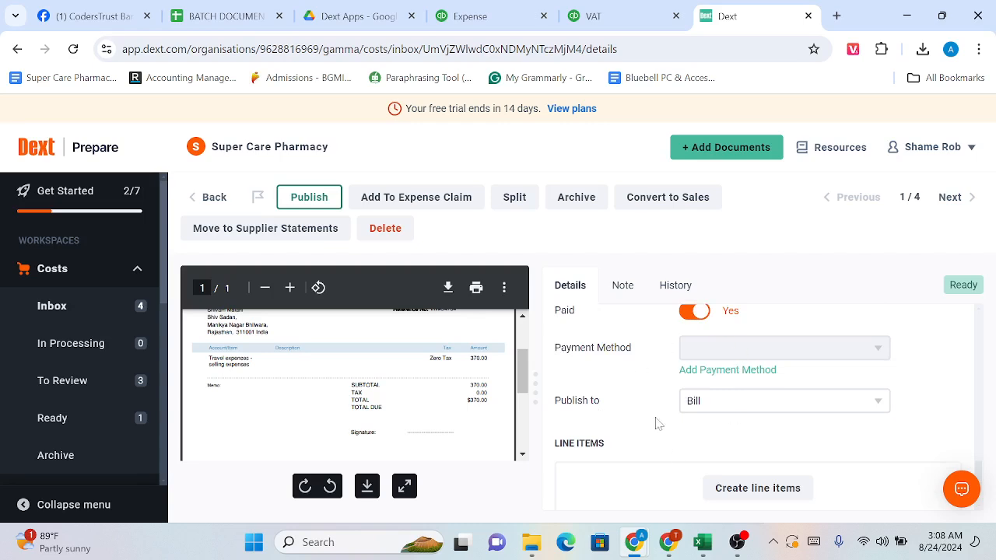
scroll(660, 413, "up", 1)
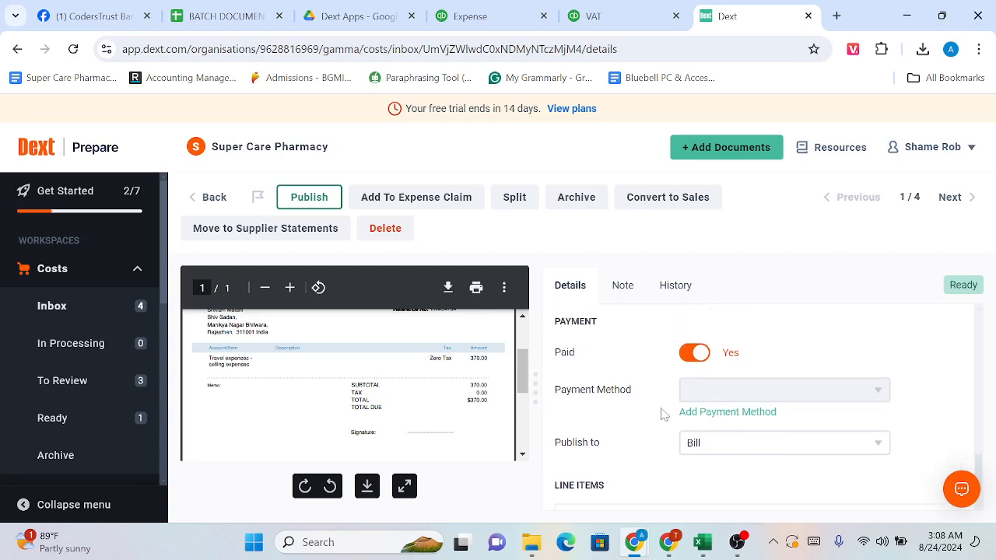
- Publish the USD 370.00 travel expense item to QuickBooks Online as a bill
left_click(693, 353)
scroll(630, 391, "down", 1)
scroll(630, 391, "down", 1)
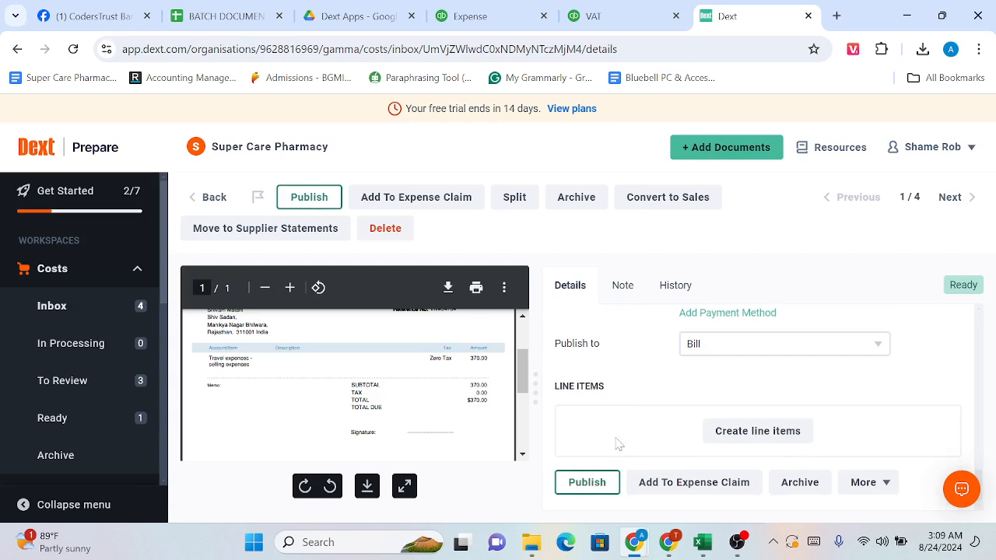
left_click(587, 482)
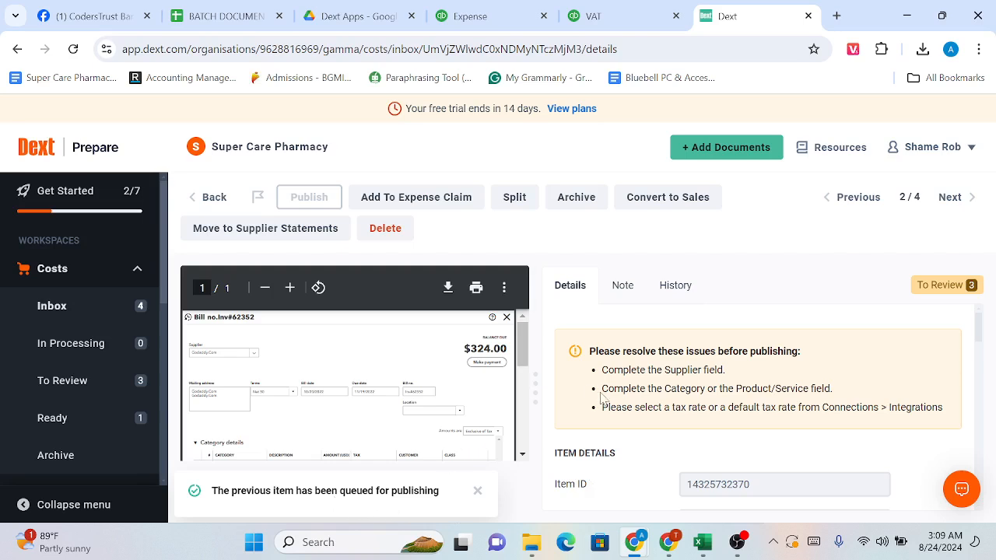
- Set the document type of the Inv#62352 bill to Expense Statement and check its date against the bill date in the document
scroll(523, 402, "down", 1)
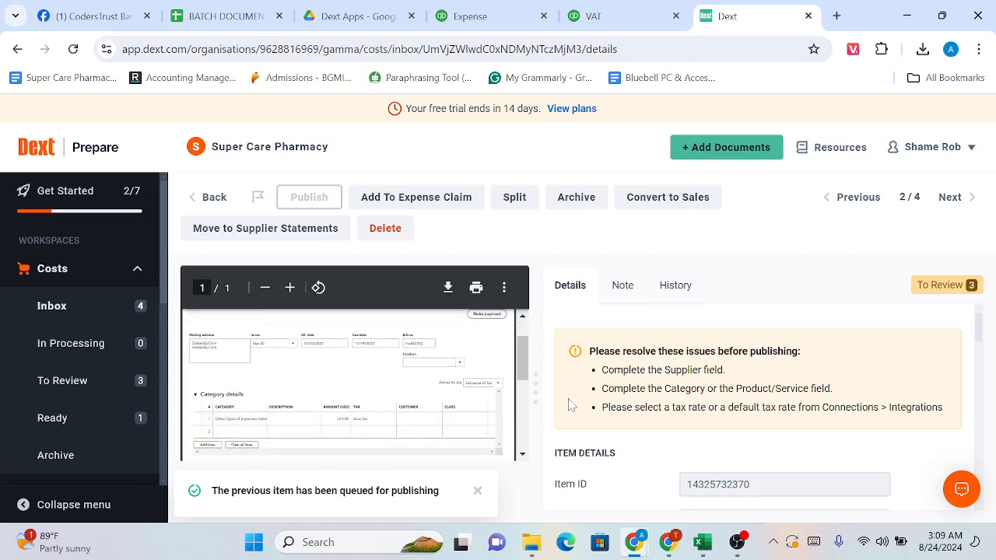
scroll(570, 404, "down", 2)
scroll(570, 404, "down", 1)
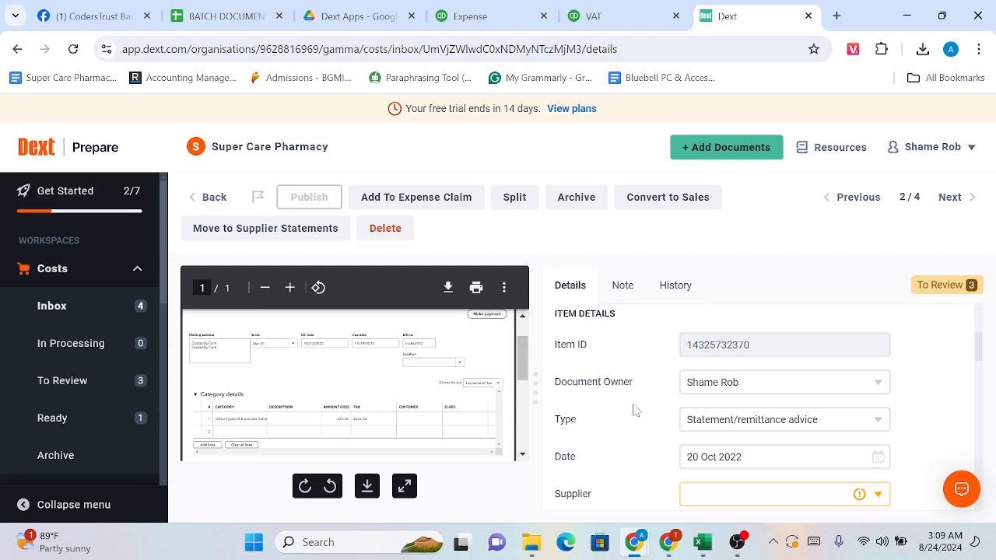
scroll(631, 400, "down", 2)
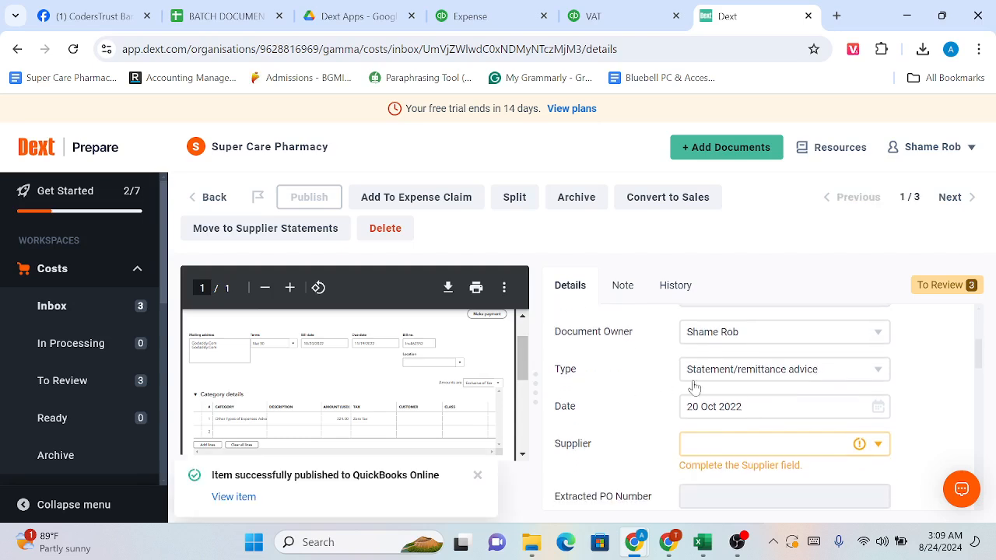
left_click(829, 378)
scroll(782, 437, "down", 3)
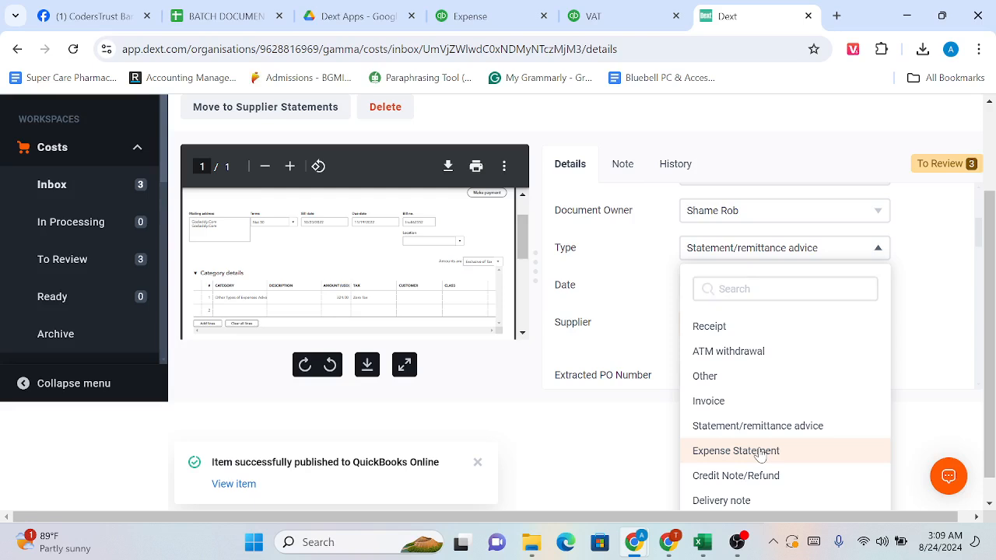
left_click(761, 455)
scroll(689, 427, "down", 1)
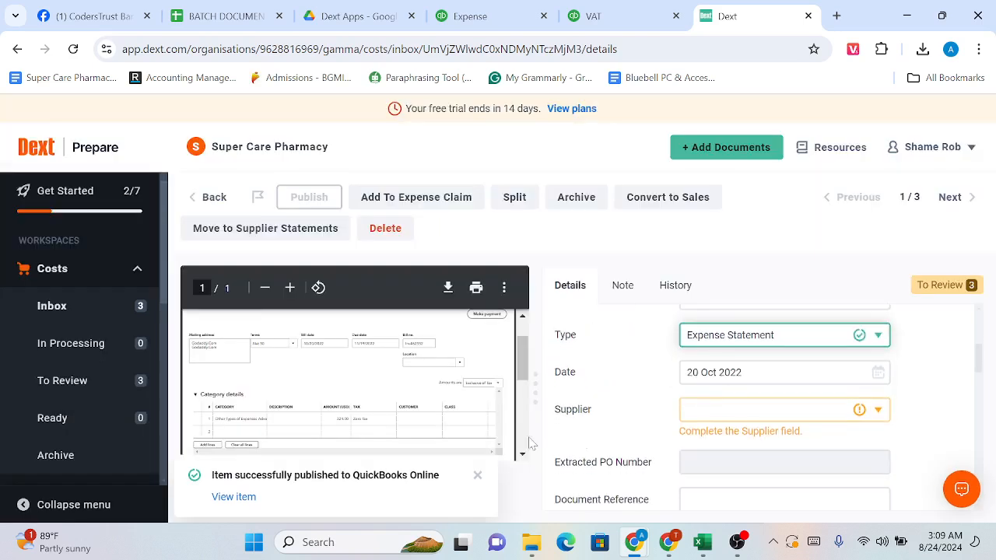
scroll(459, 407, "up", 2)
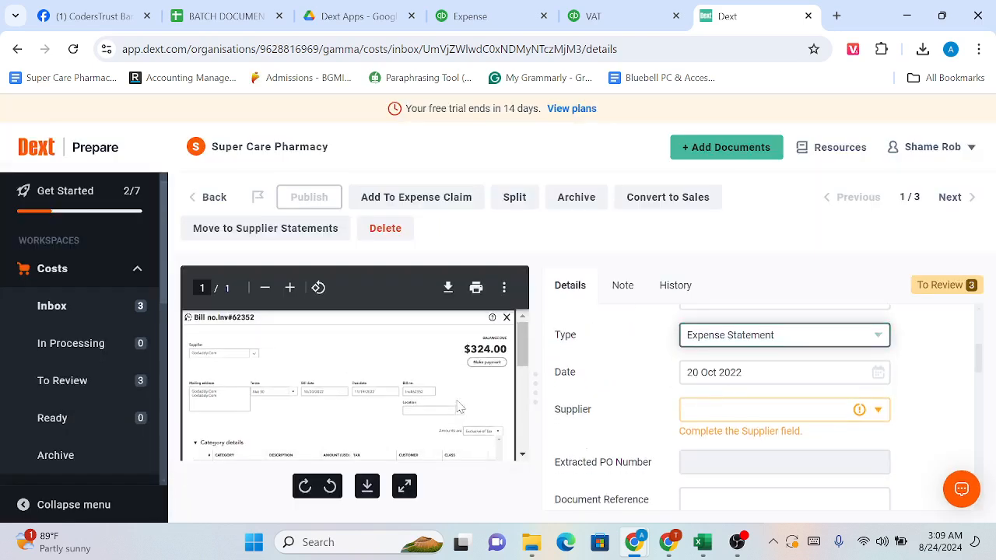
scroll(459, 407, "down", 1)
scroll(459, 406, "down", 1)
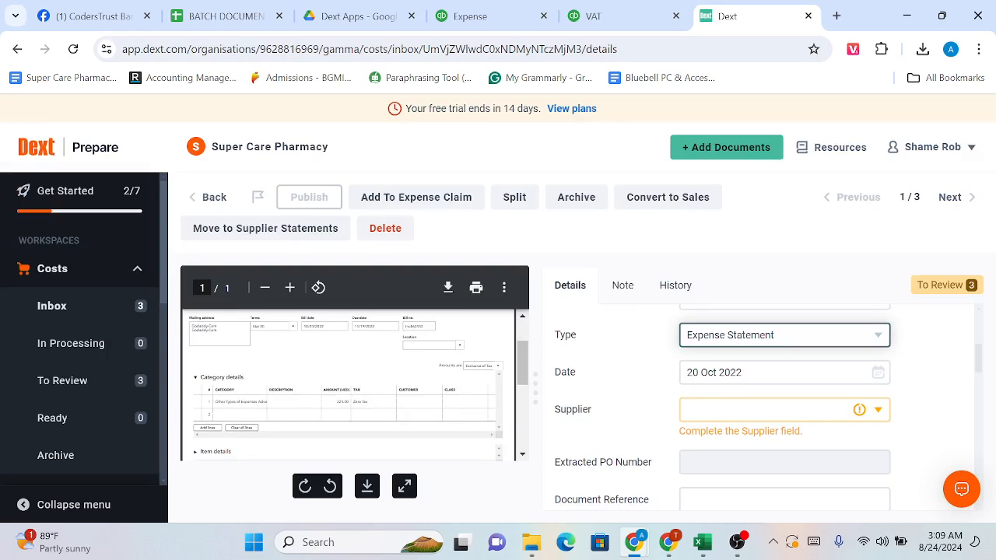
left_click_drag(305, 327, 323, 327)
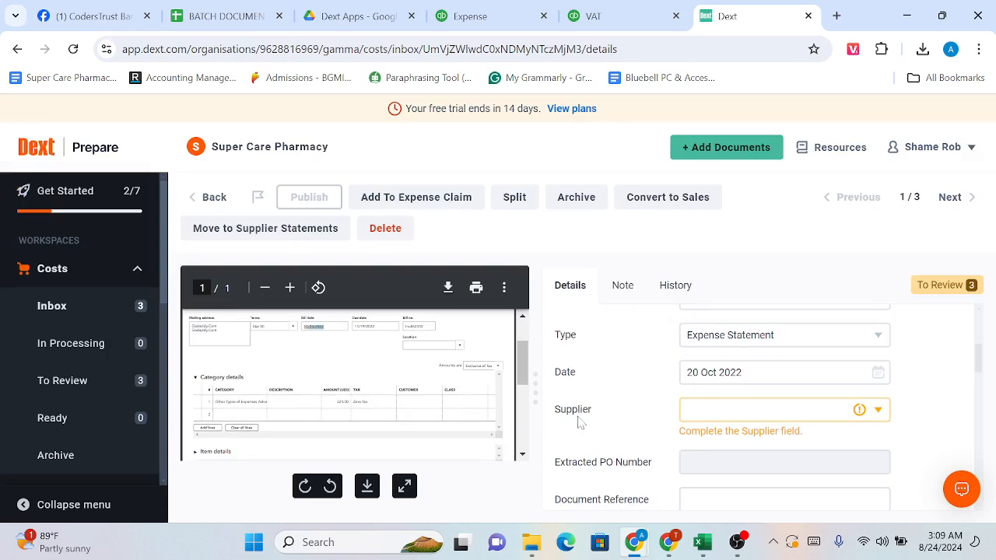
- Add Godaddy.com as a new supplier and assign it to the Inv#62352 item
scroll(580, 422, "down", 1)
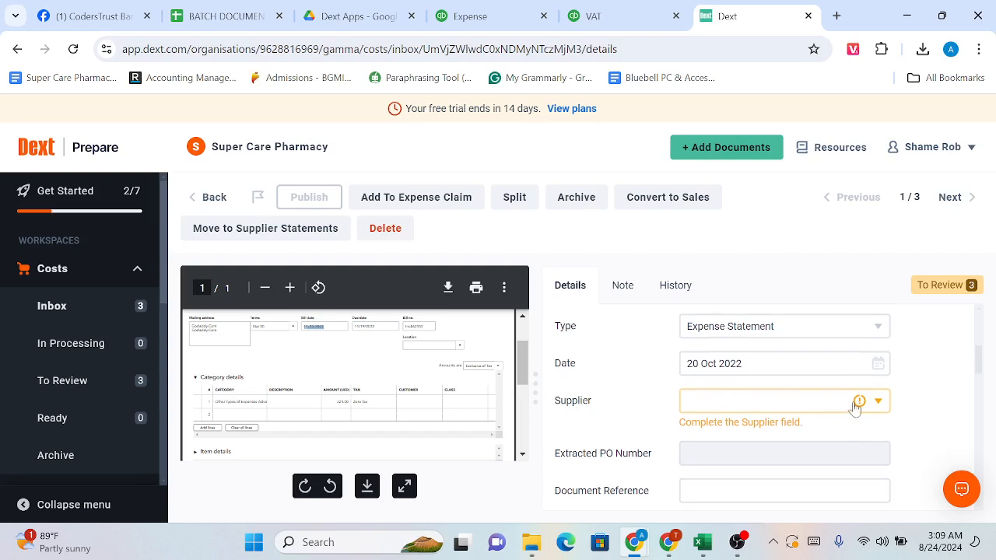
left_click(879, 400)
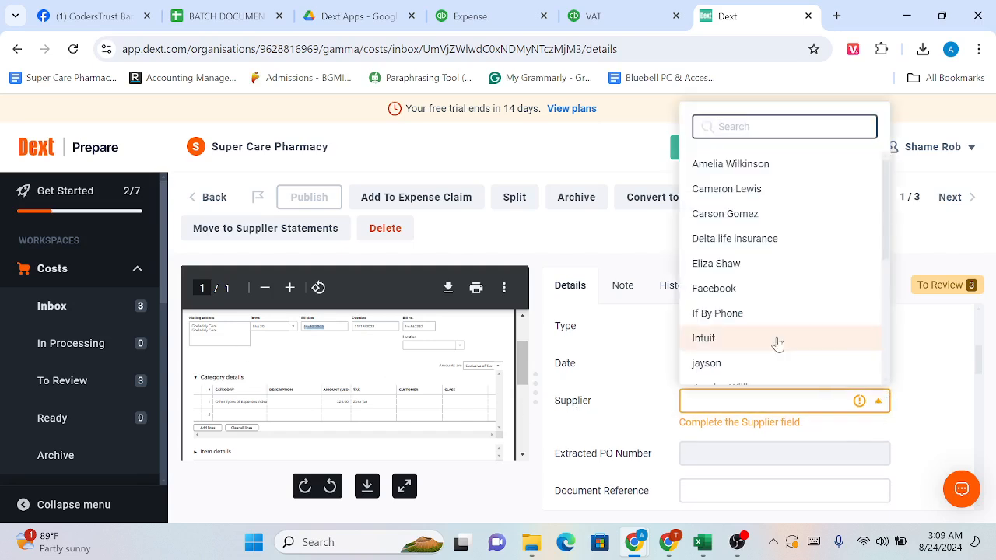
scroll(777, 345, "down", 1)
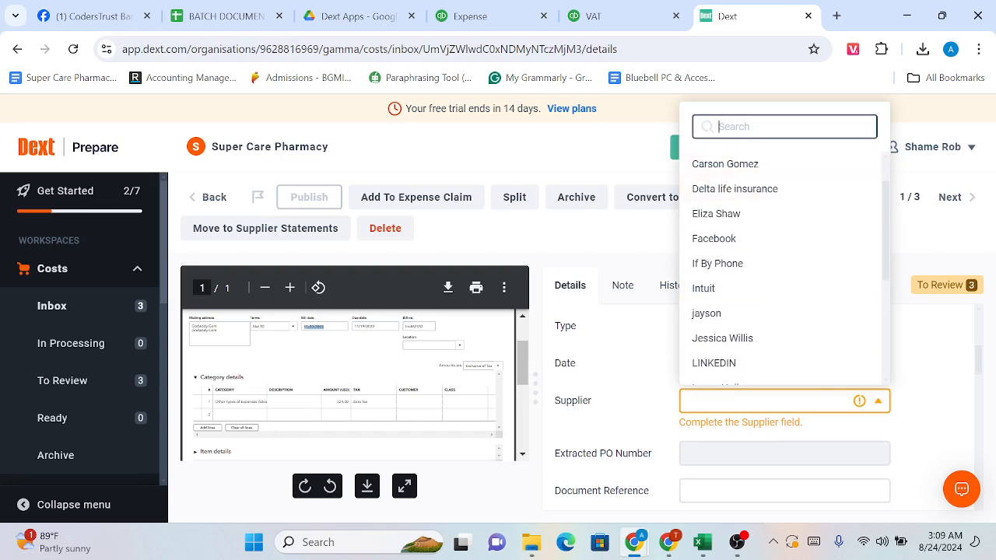
type("Go")
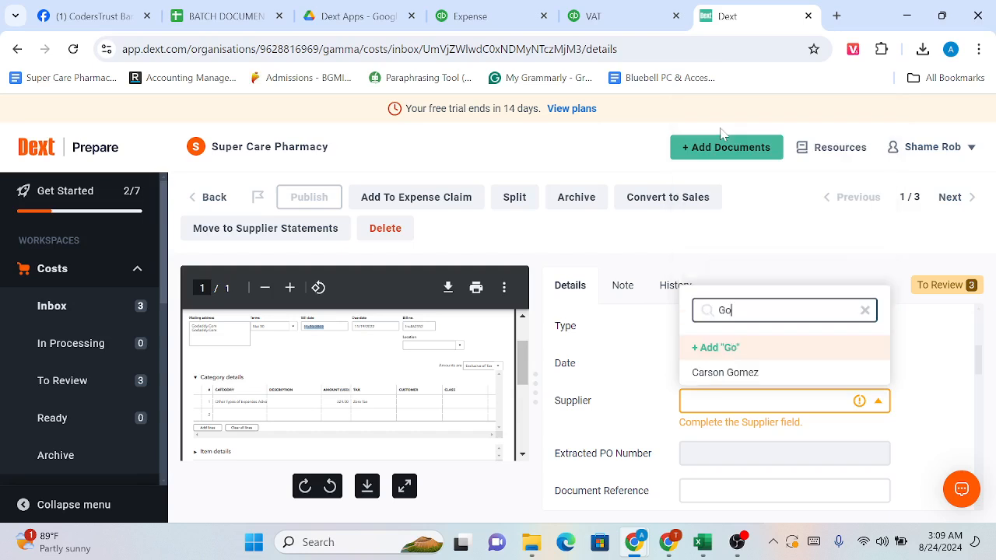
type("d")
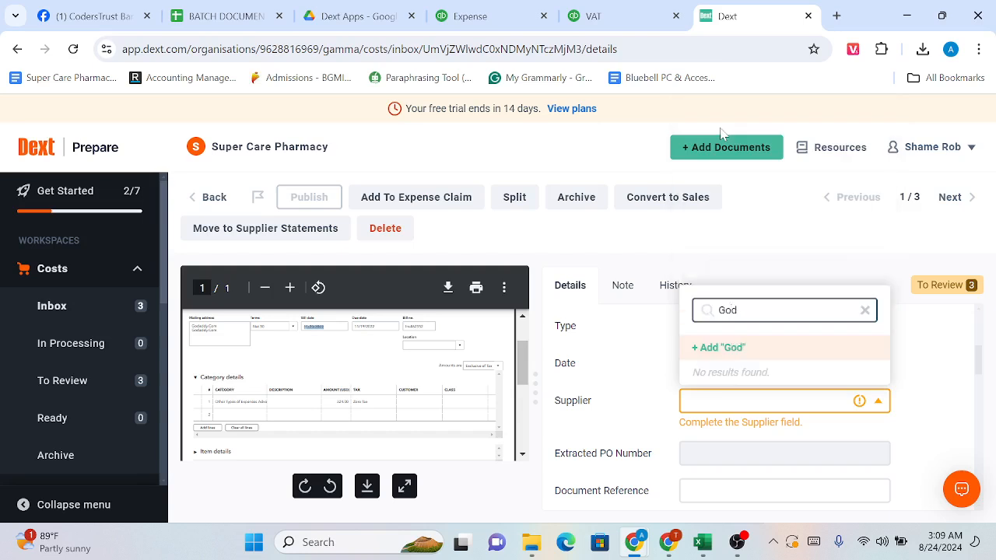
type("addy.com")
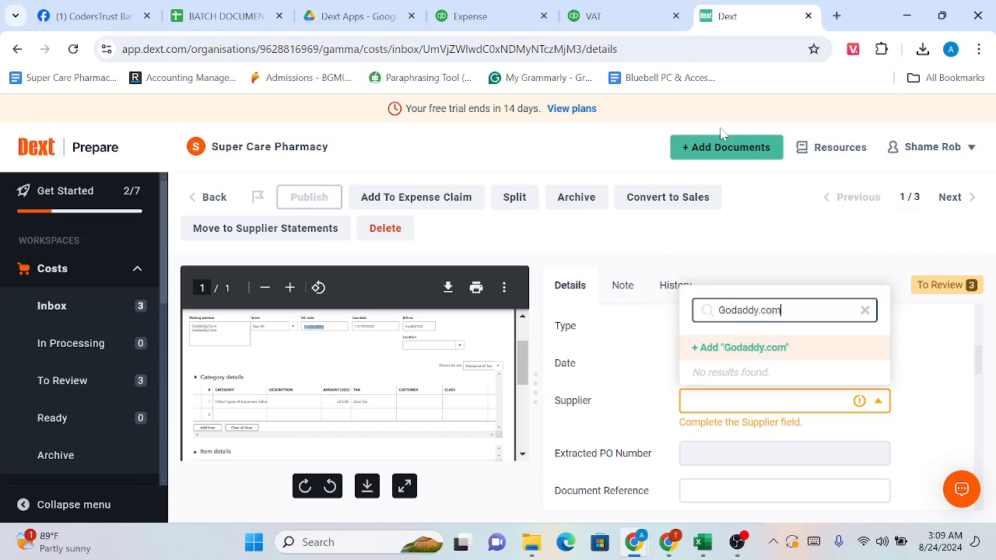
left_click(764, 348)
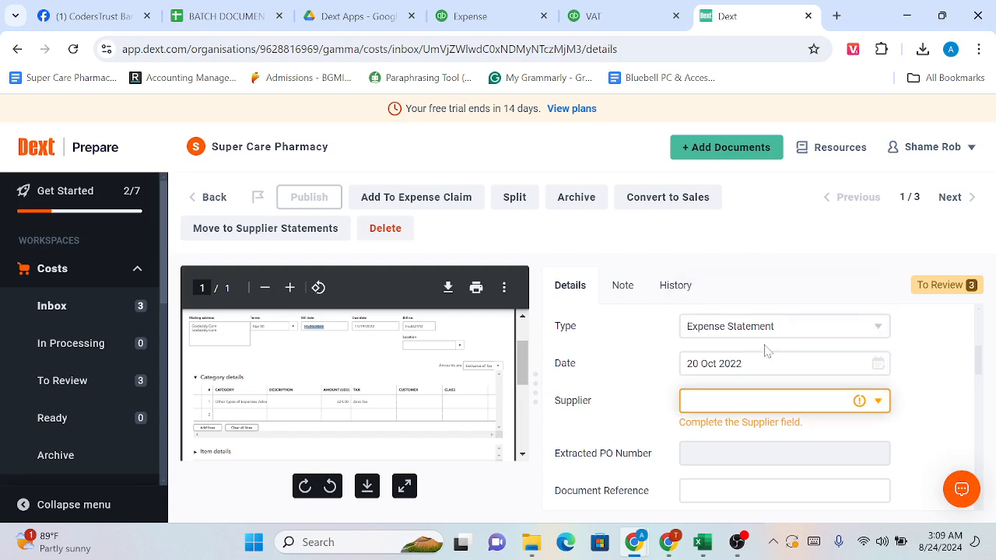
- Check the expense category in the Godaddy.com bill document and set the item's category to Advertising
scroll(731, 416, "down", 1)
scroll(731, 416, "down", 2)
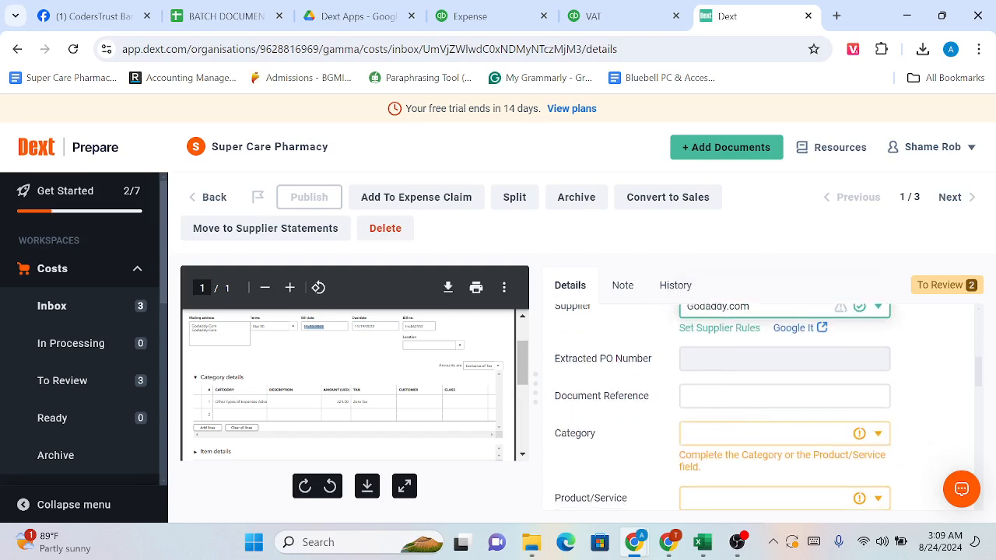
scroll(700, 393, "down", 1)
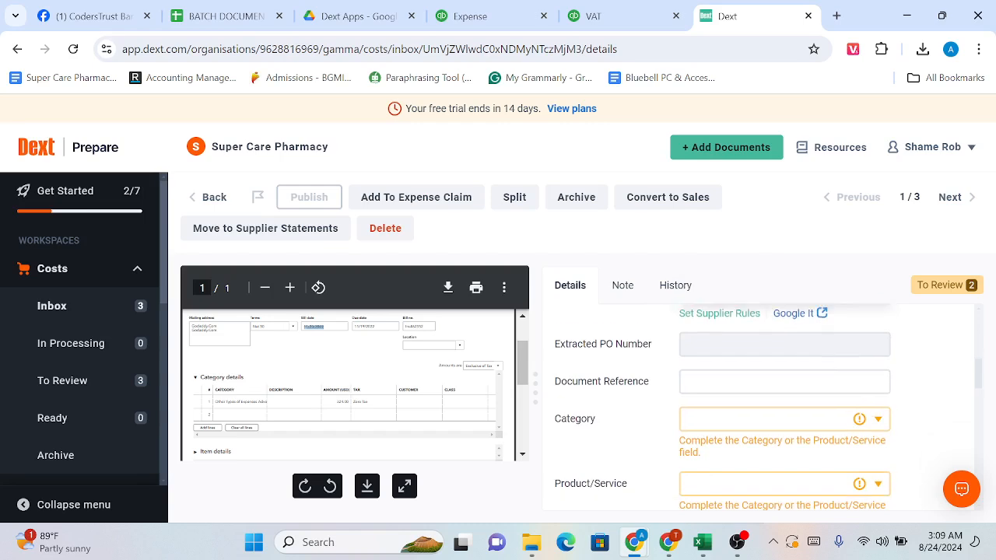
scroll(670, 409, "up", 1)
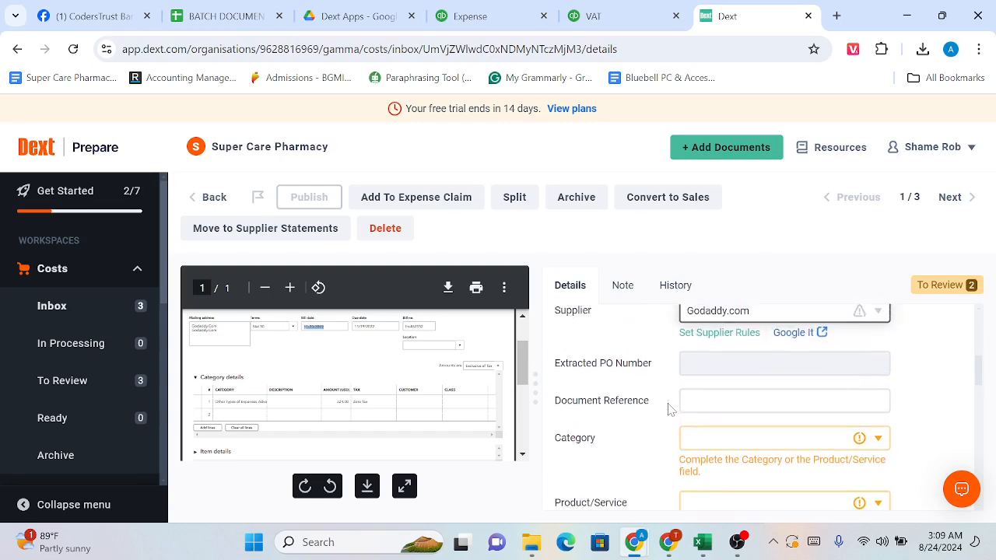
left_click(706, 400)
scroll(612, 438, "down", 2)
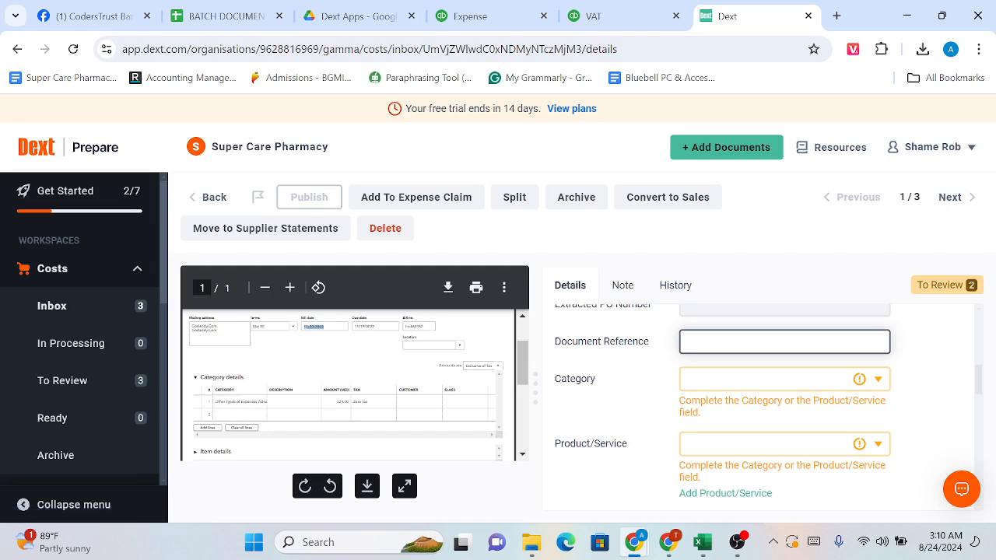
left_click_drag(266, 402, 225, 403)
left_click(266, 402)
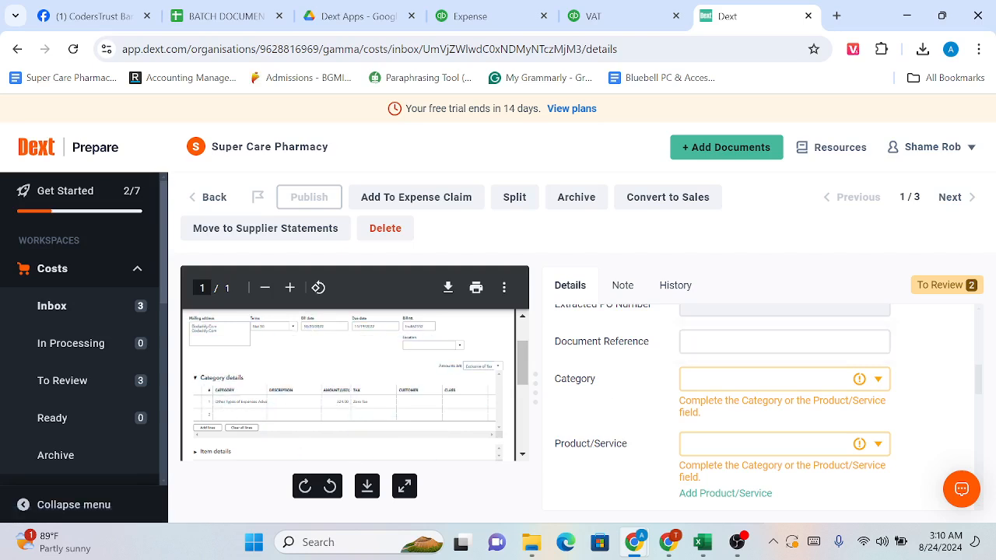
left_click(877, 381)
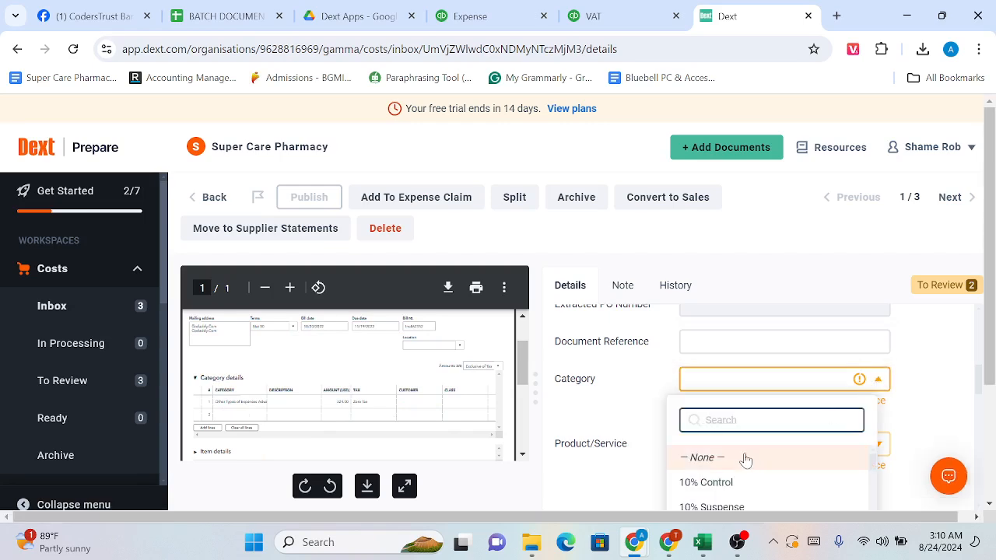
type("A")
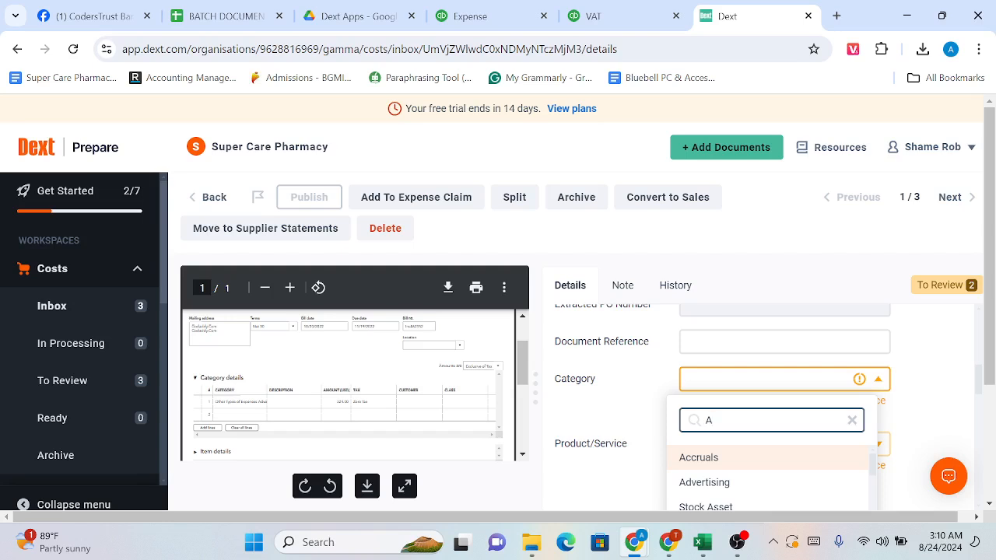
type("d")
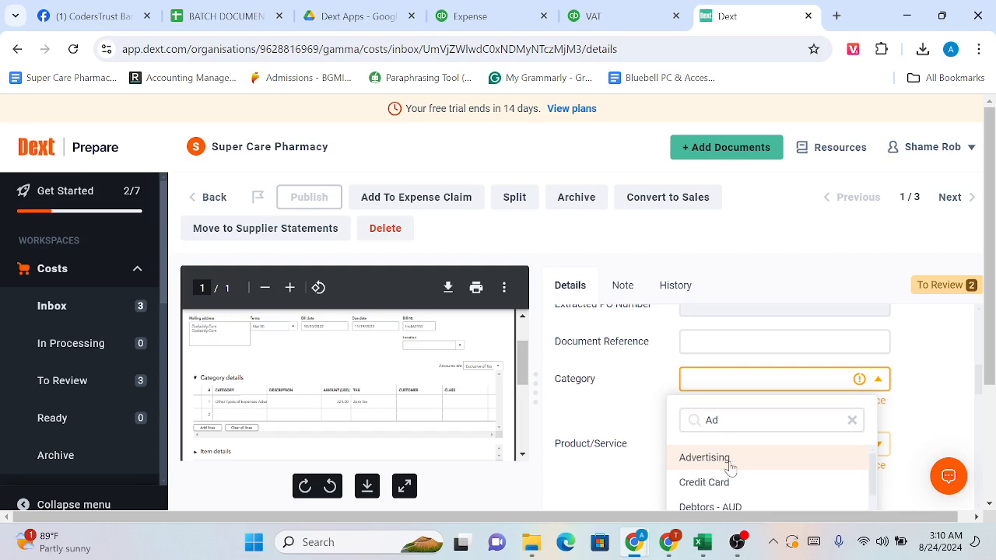
left_click(729, 460)
- Set the tax of the Godaddy.com item to 0.0% Z
scroll(728, 465, "down", 5)
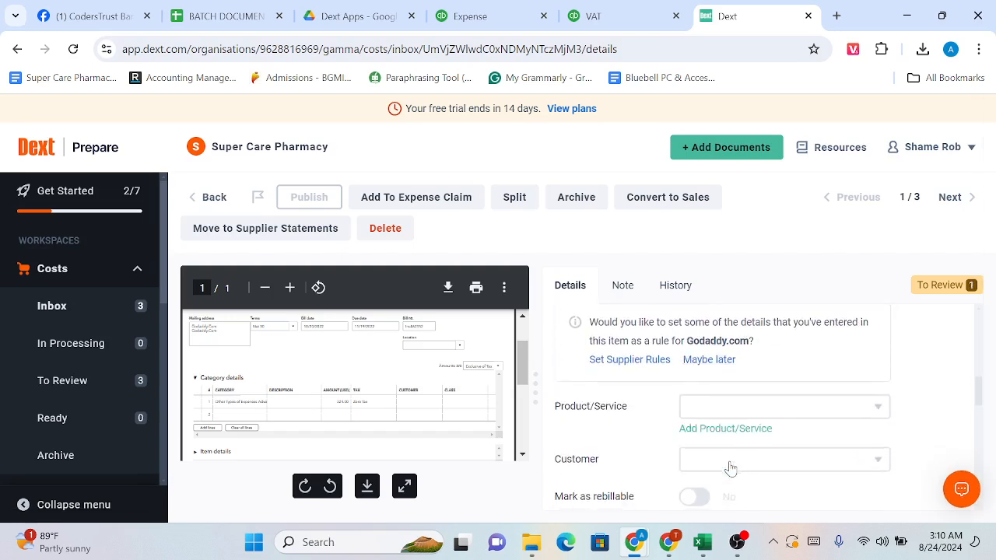
scroll(729, 465, "down", 3)
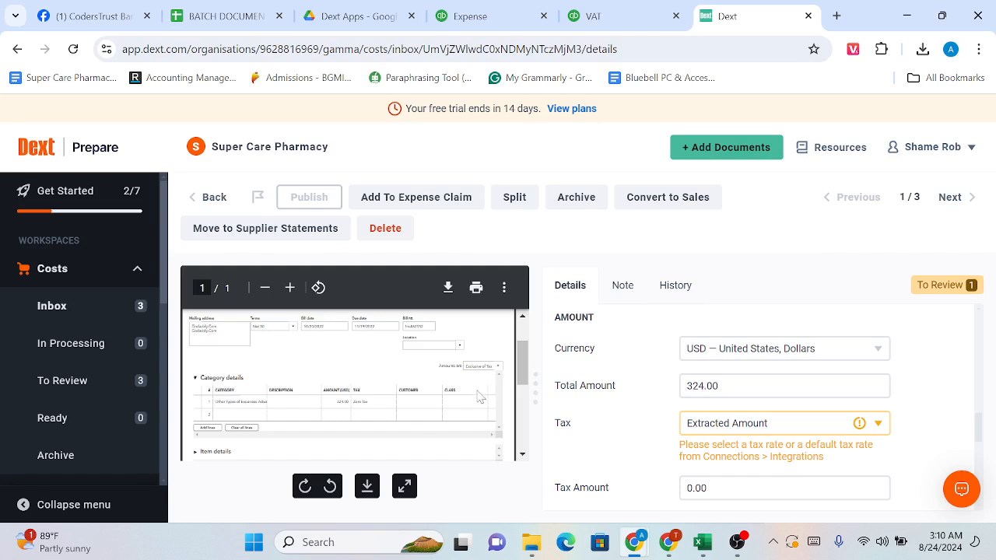
scroll(692, 420, "down", 1)
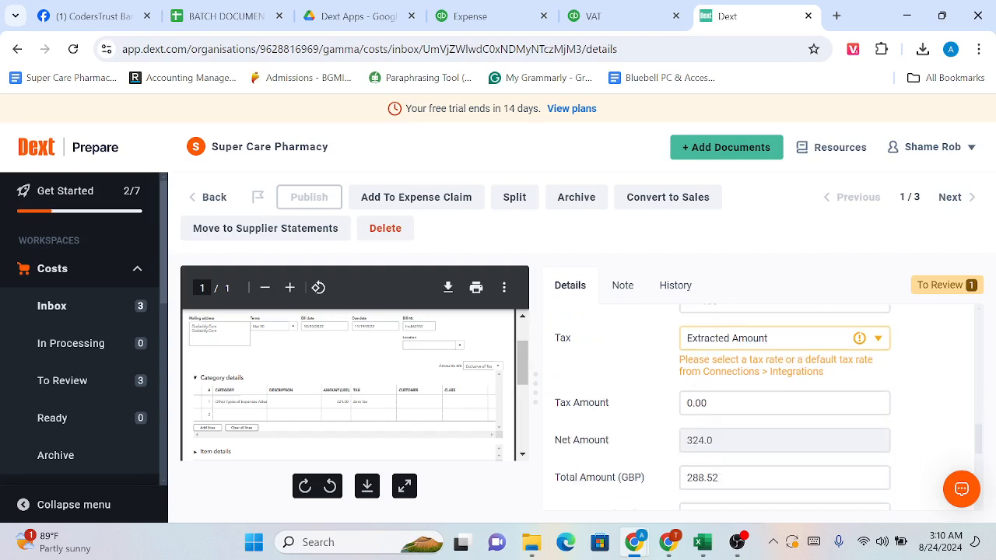
left_click(878, 339)
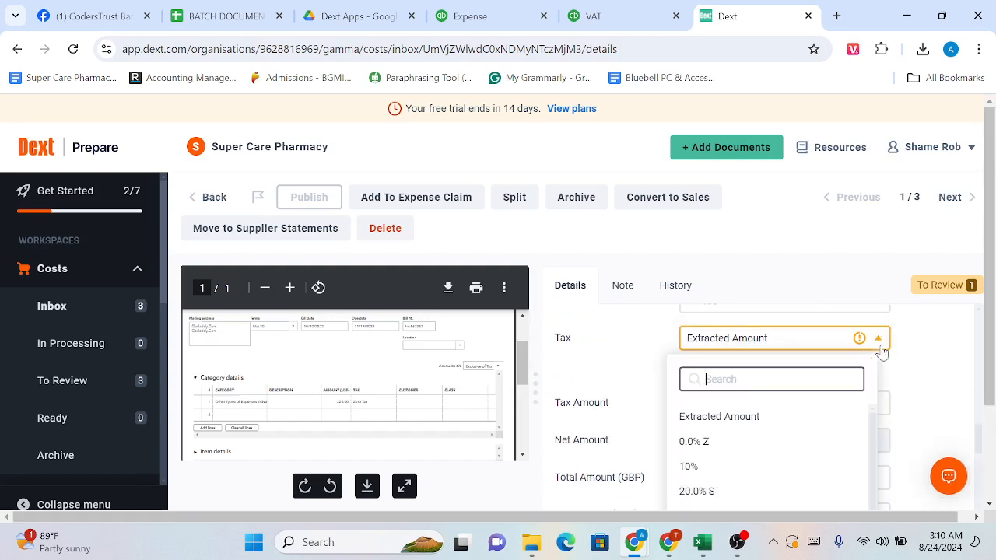
left_click(720, 449)
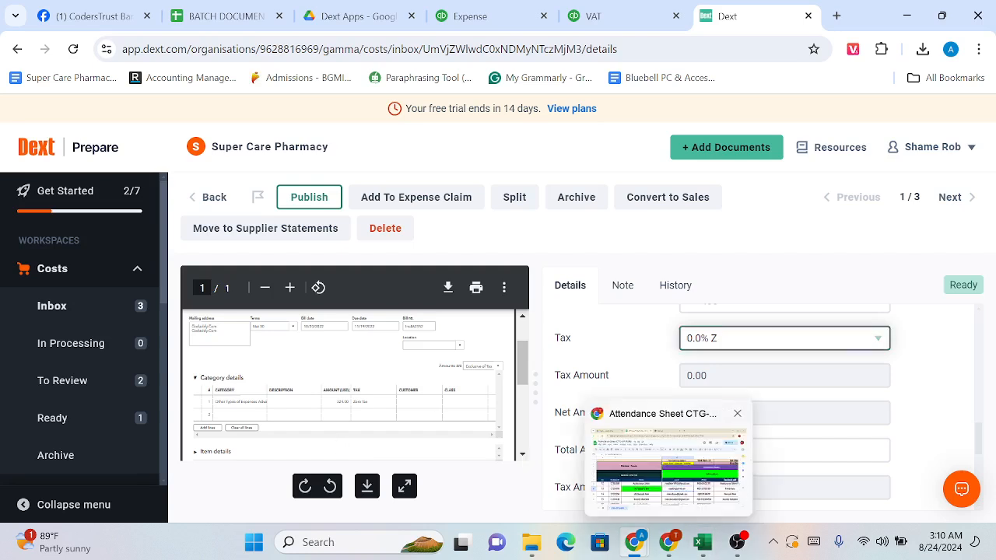
- Review the Godaddy.com item's GBP amounts and payment details and publish it to QuickBooks Online as a bill
scroll(788, 423, "down", 1)
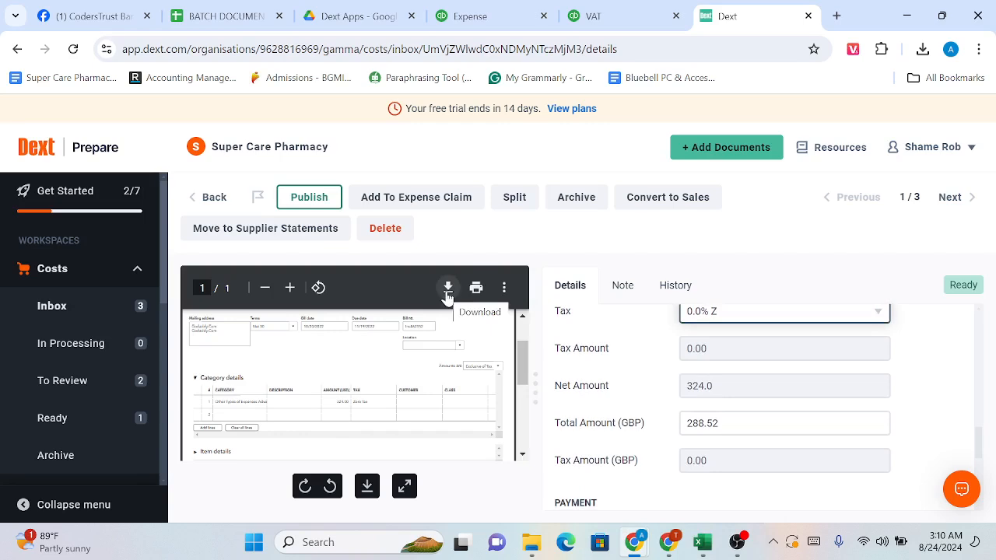
scroll(799, 382, "down", 3)
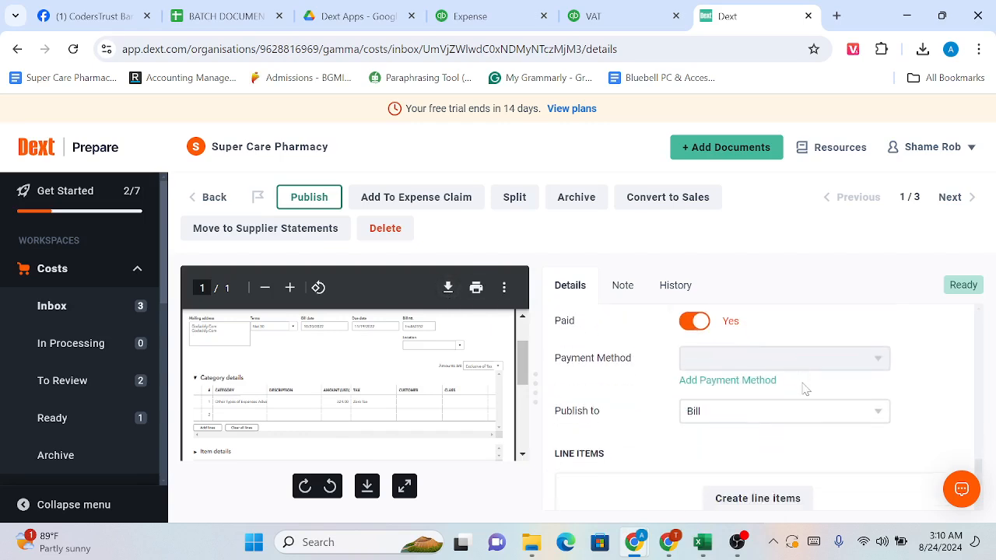
left_click(694, 322)
scroll(727, 418, "down", 2)
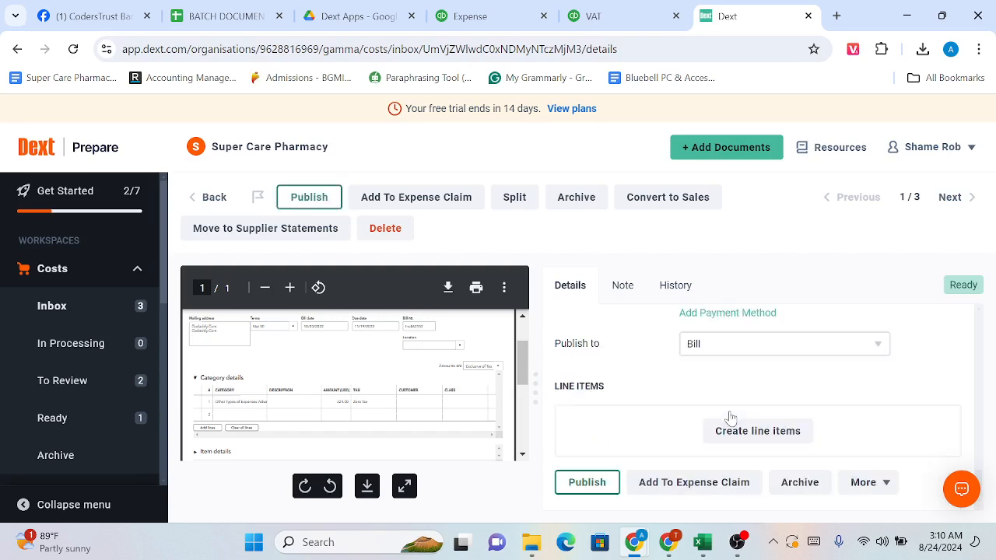
left_click(585, 483)
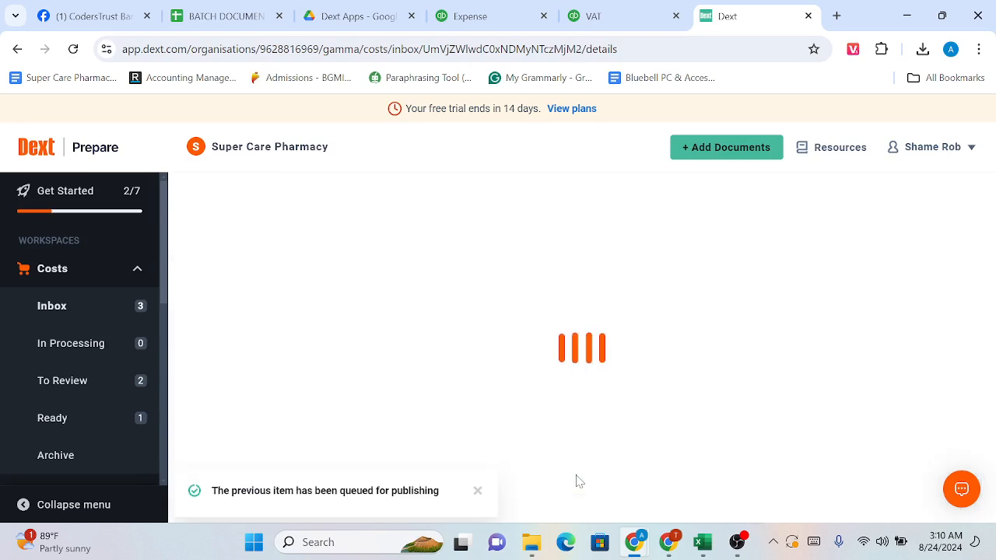
- Review the type, date and supplier of the Inv#35375 item and set its category to Bank Loan
scroll(577, 482, "down", 2)
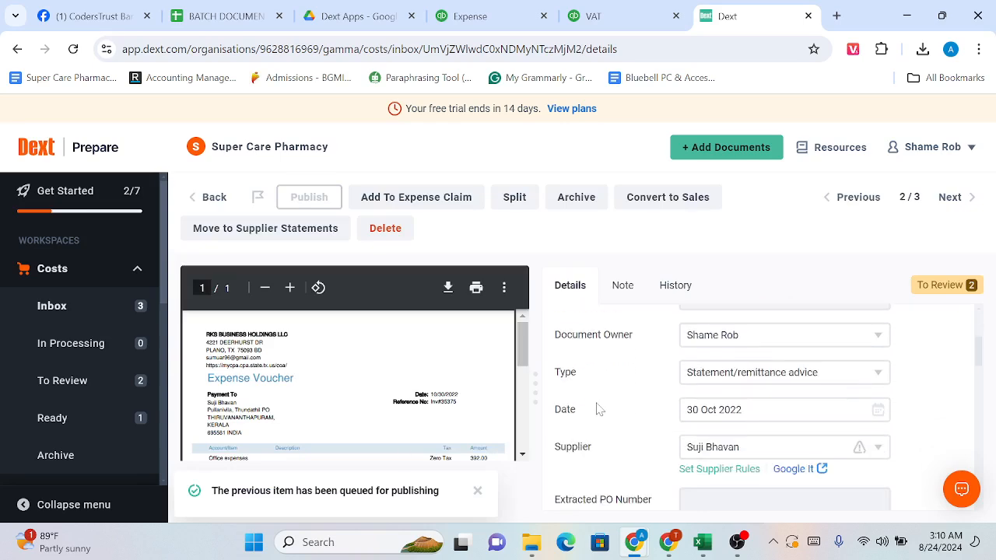
scroll(596, 409, "down", 2)
scroll(596, 409, "up", 3)
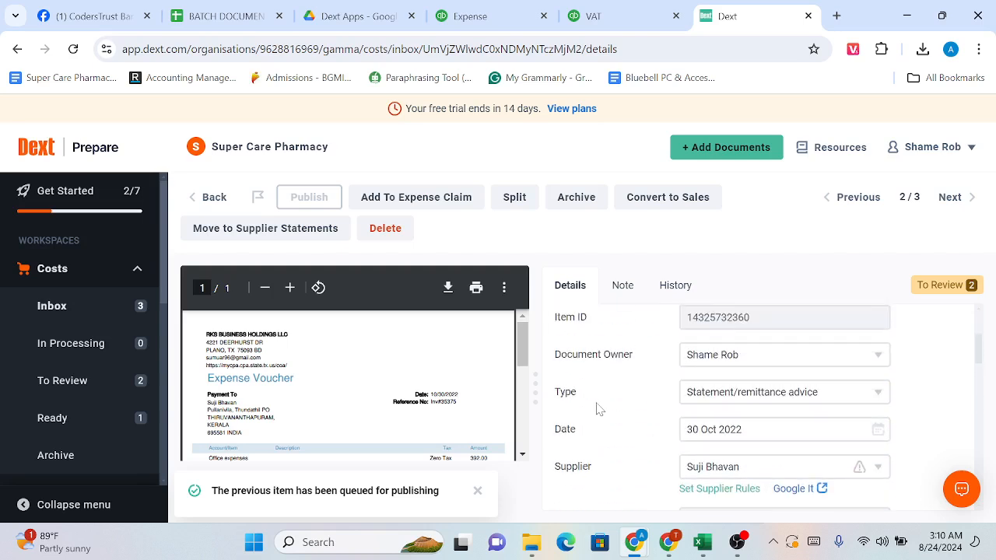
scroll(596, 409, "up", 1)
scroll(597, 409, "down", 3)
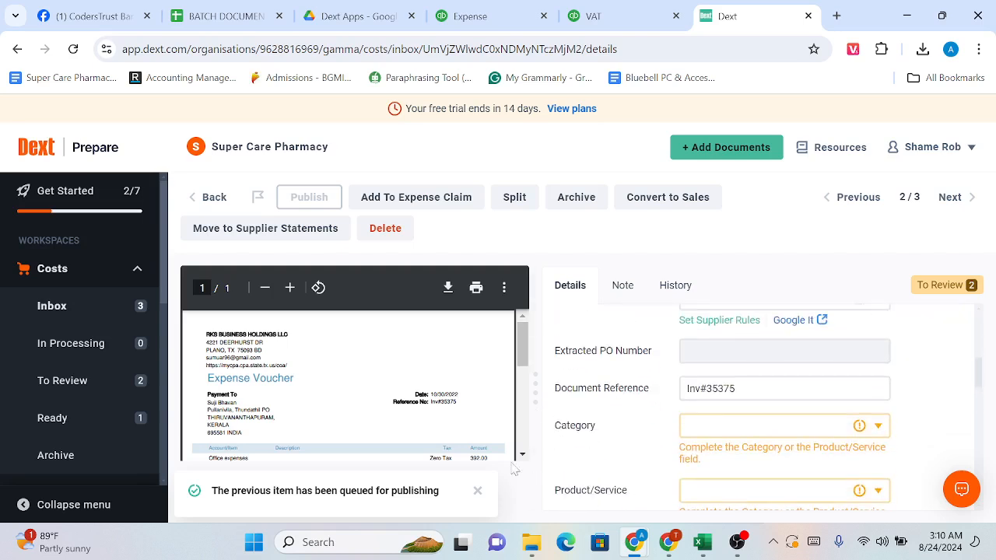
scroll(622, 454, "down", 1)
left_click(875, 385)
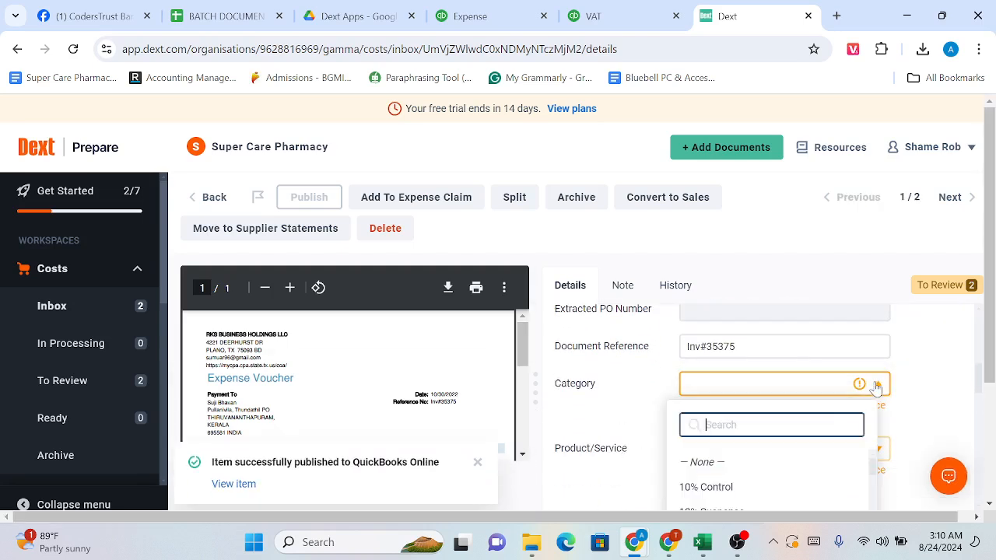
scroll(738, 483, "down", 5)
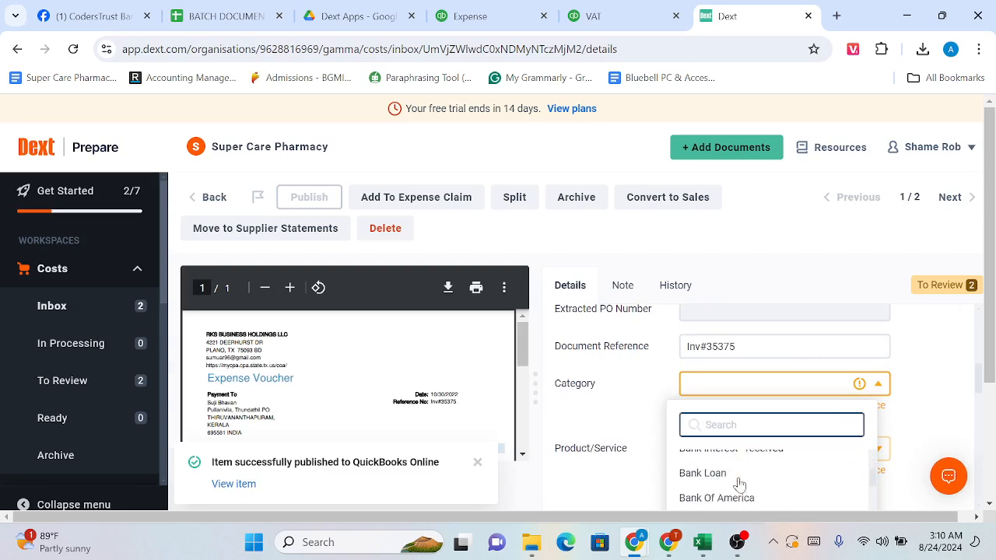
left_click(739, 481)
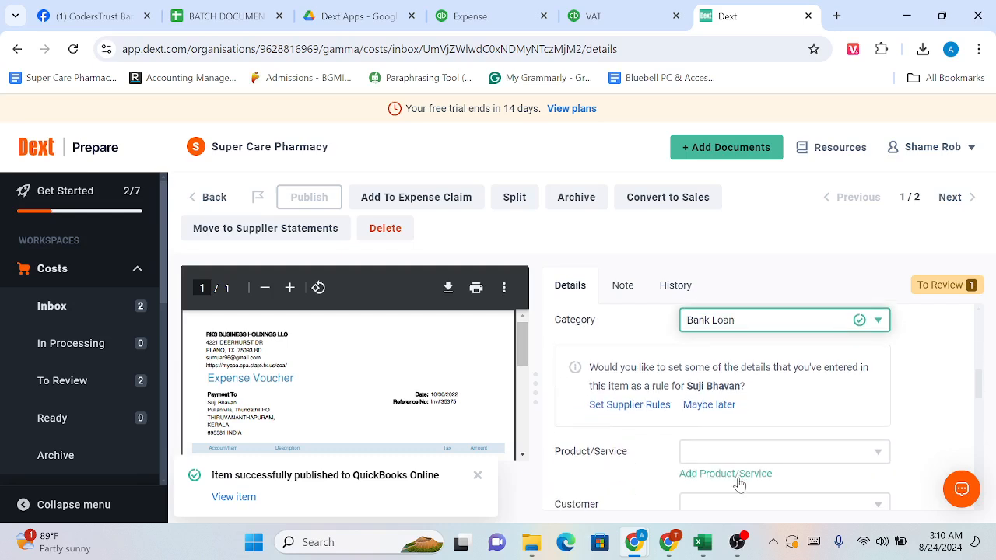
- Check the account item in the Inv#35375 voucher and change the item's category to Other Expense
scroll(322, 407, "down", 1)
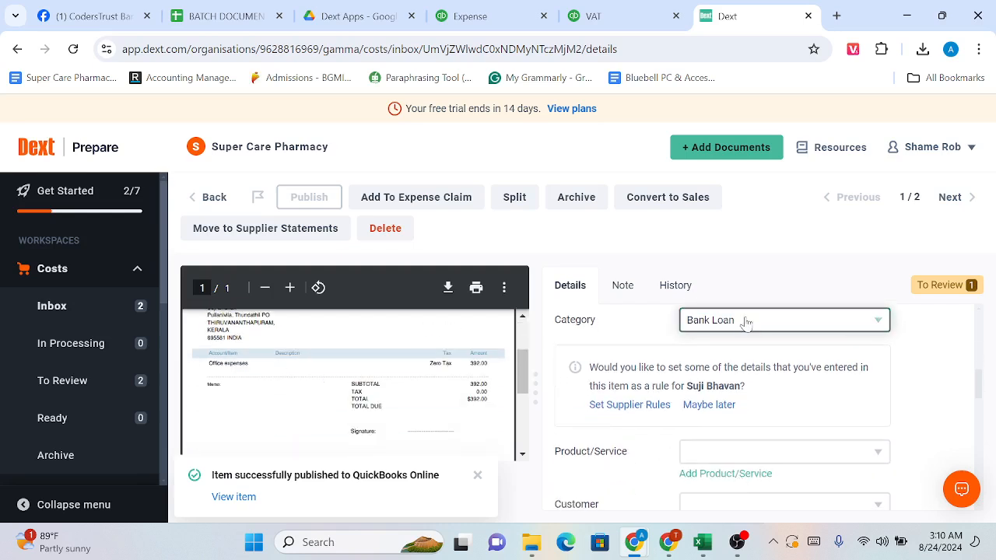
left_click(880, 322)
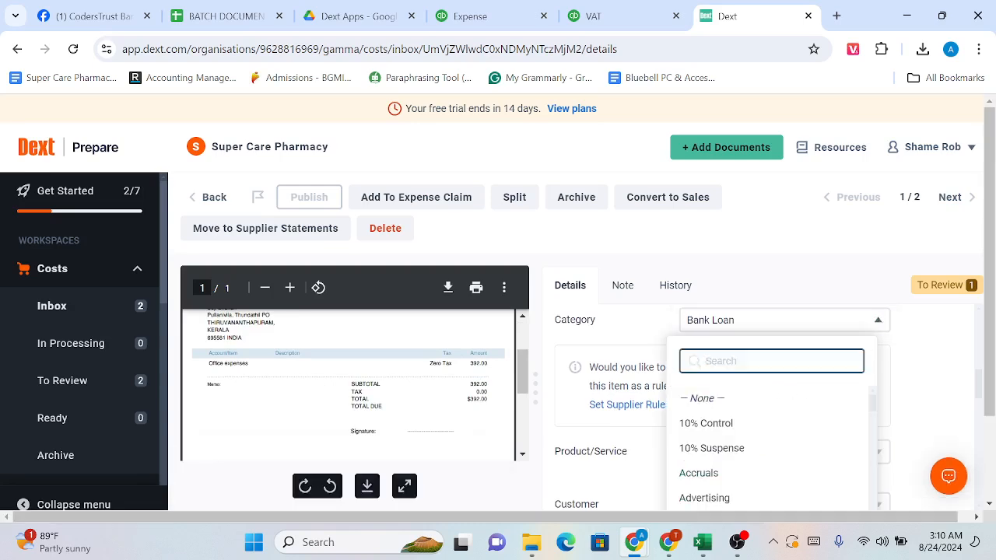
type("o")
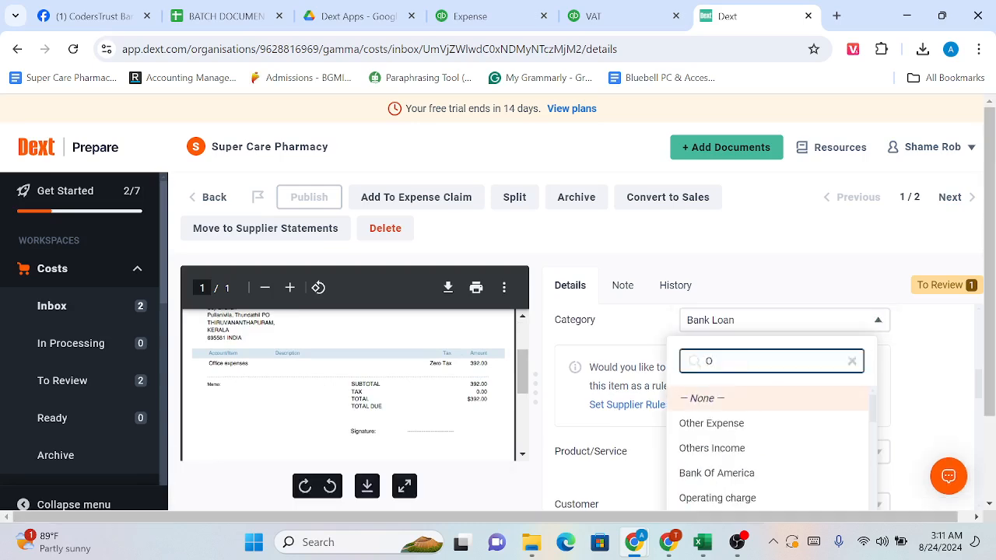
left_click(723, 425)
- Set the tax of the Inv#35375 item to 0.0% Z
scroll(726, 432, "down", 1)
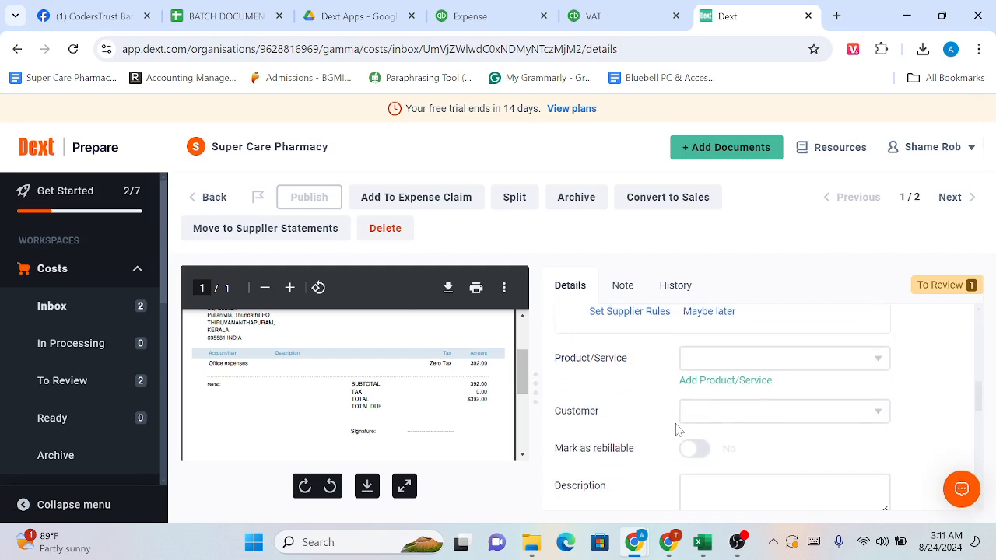
scroll(677, 429, "down", 3)
scroll(677, 429, "down", 1)
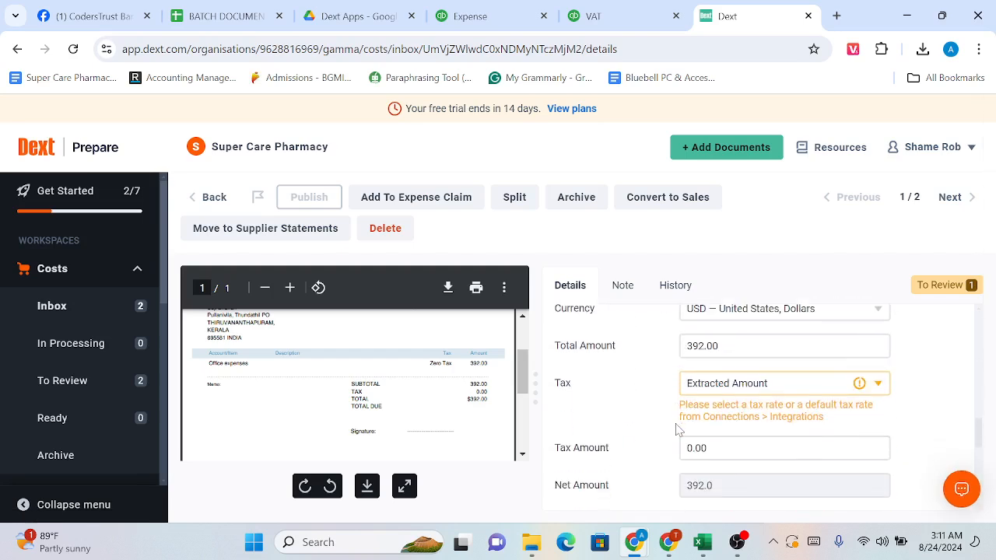
left_click(877, 384)
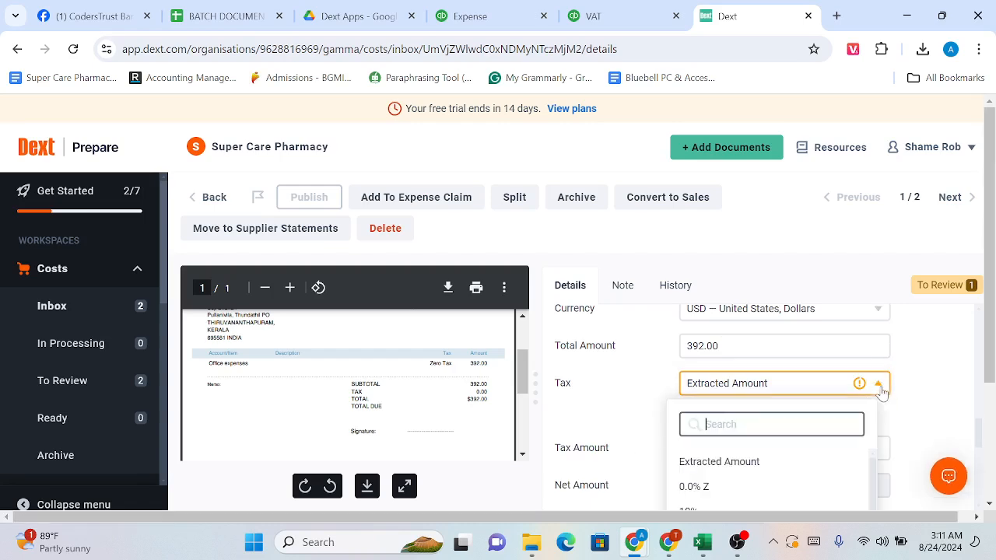
left_click(742, 486)
- Publish the Inv#35375 office expenses item to QuickBooks Online as a bill
scroll(744, 490, "down", 5)
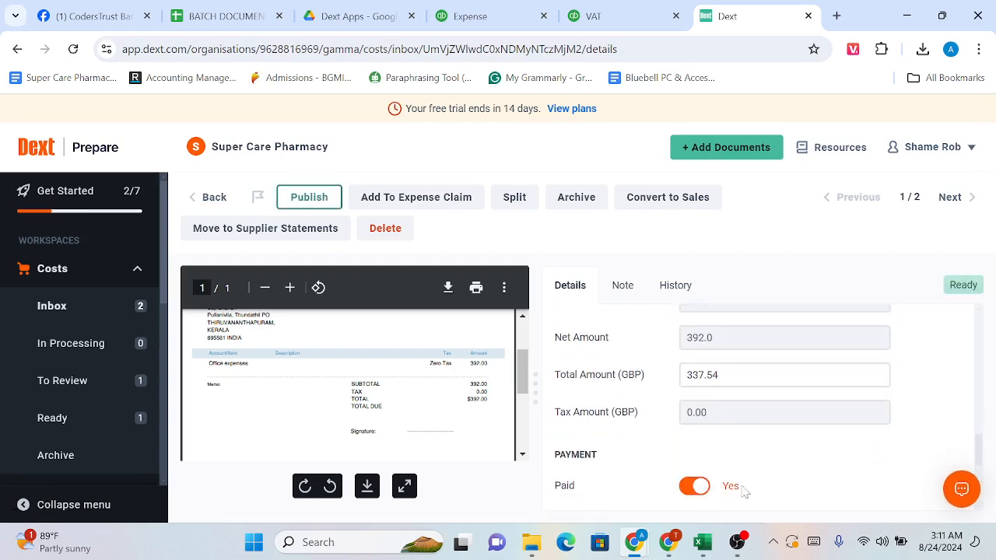
scroll(745, 490, "down", 3)
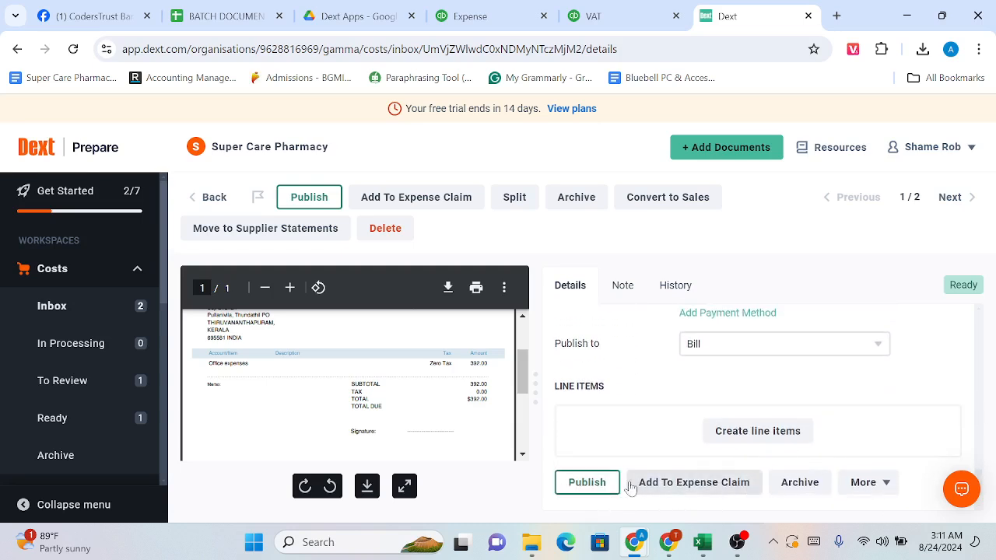
left_click(586, 482)
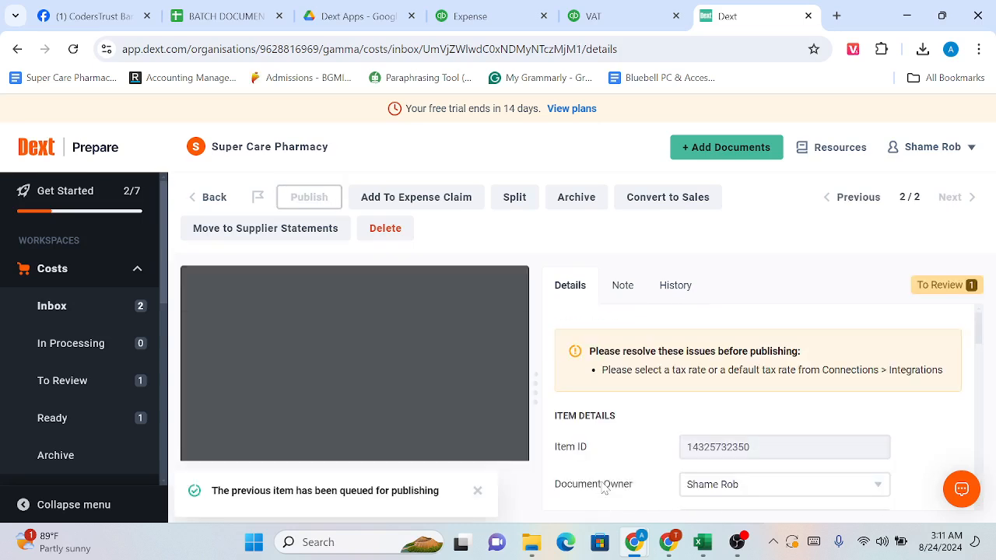
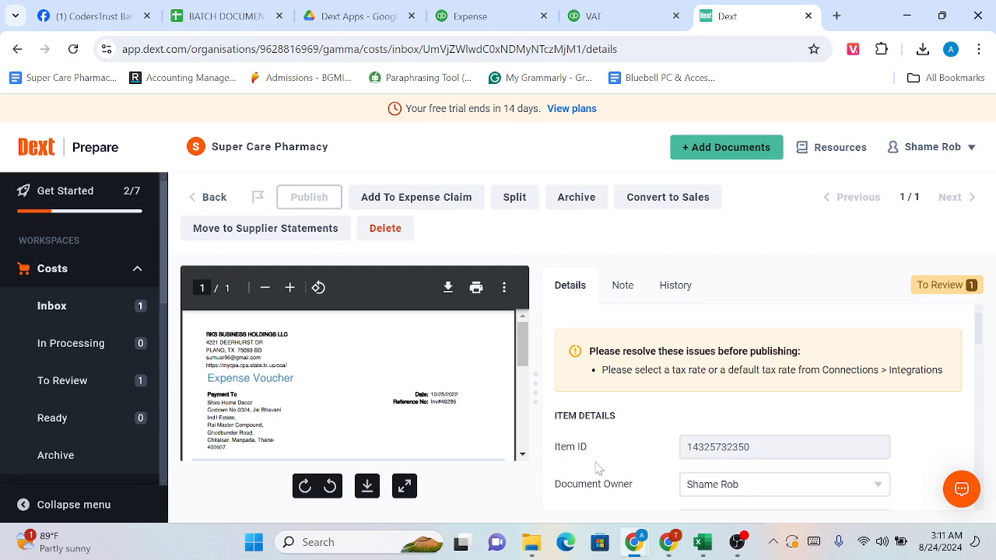
- Check the Inv#46286 item's details and category against its expense voucher and set its tax to 0.0% Z
scroll(598, 467, "down", 3)
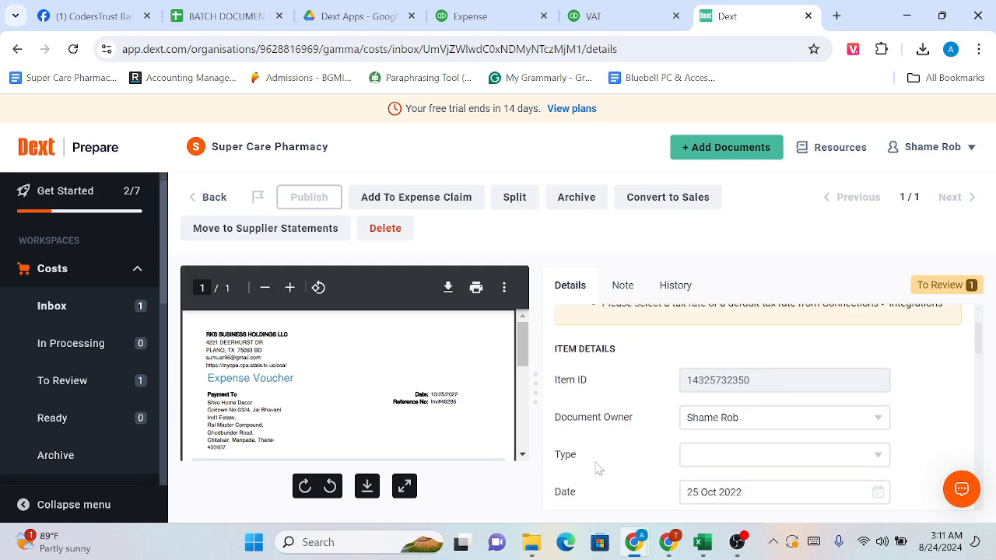
scroll(597, 466, "down", 4)
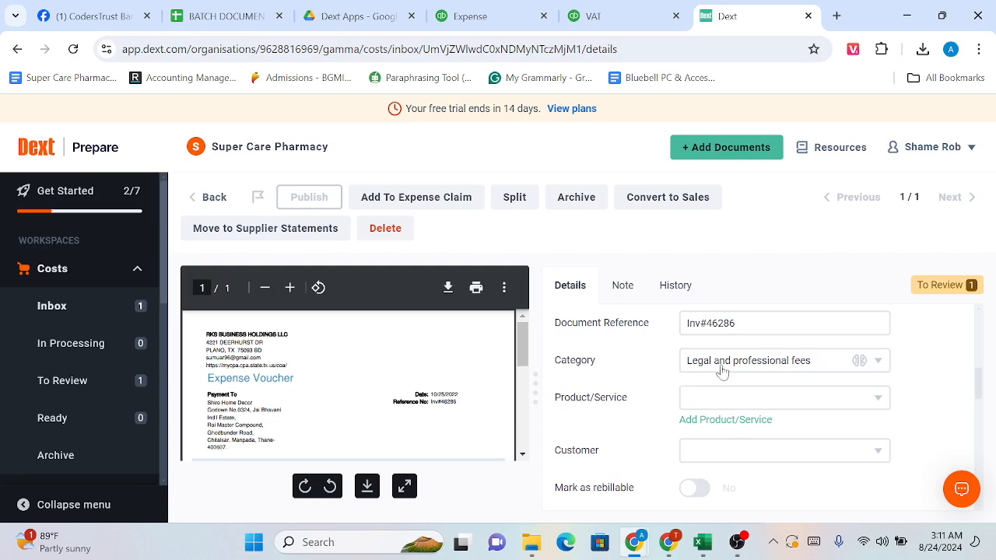
scroll(350, 381, "down", 3)
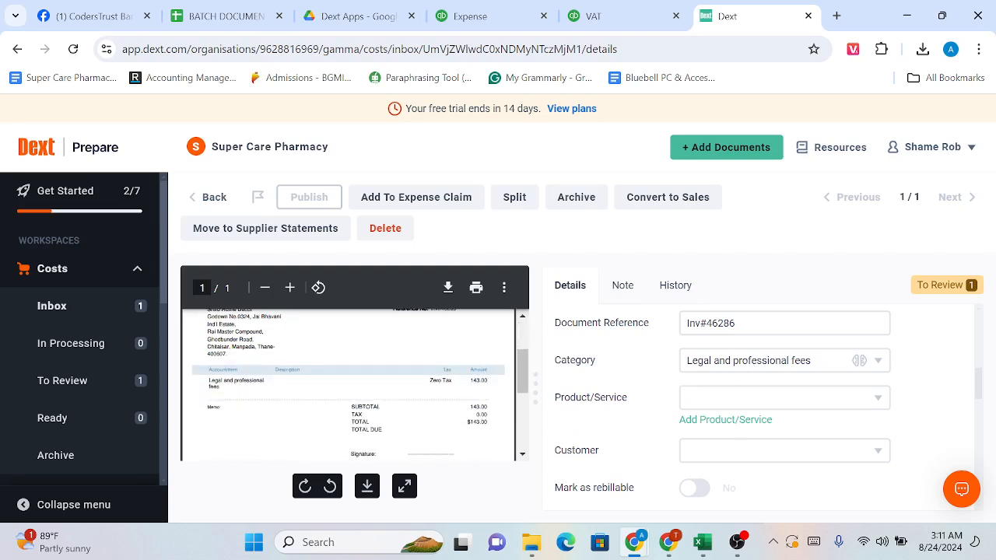
scroll(644, 403, "down", 3)
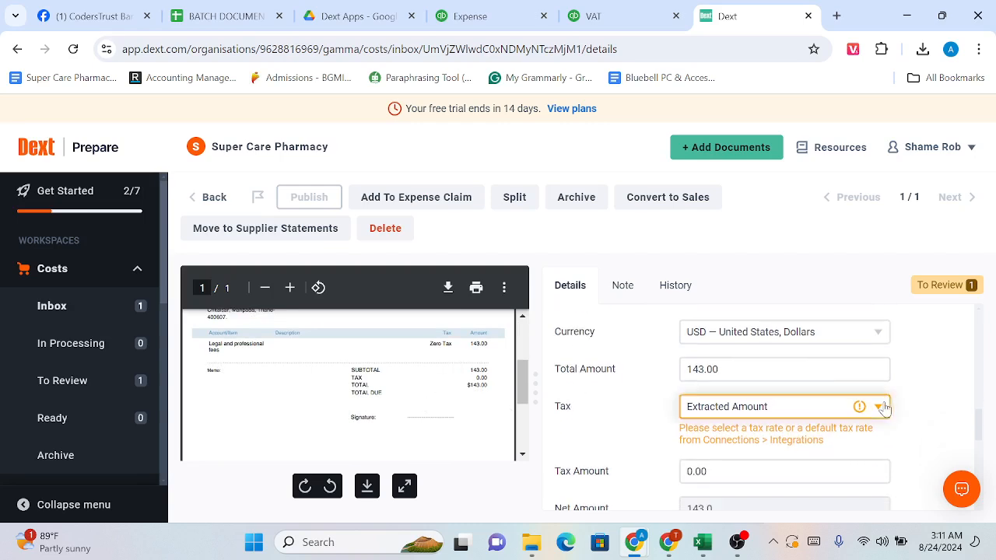
left_click(871, 409)
left_click(745, 208)
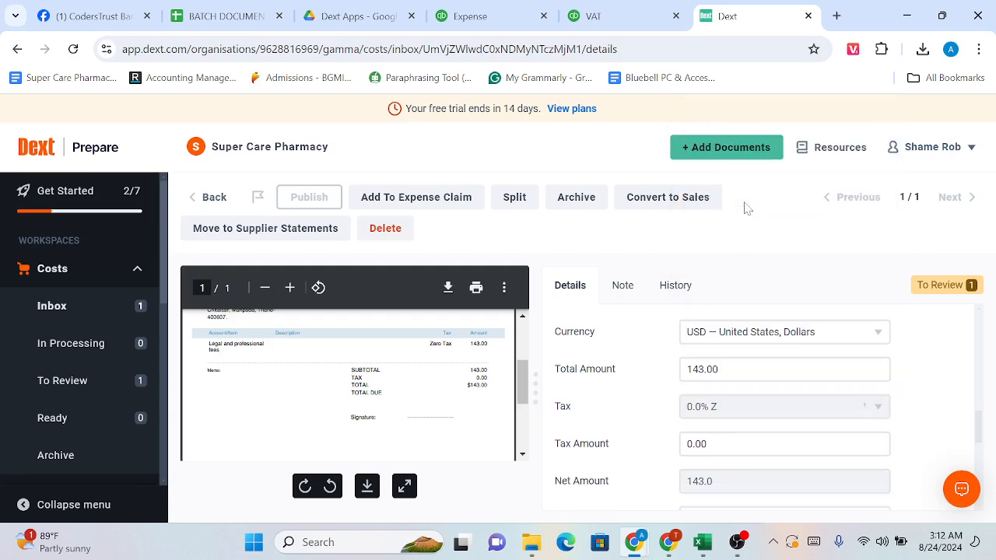
- Publish the Inv#46286 item to QuickBooks Online as a bill and open the list of ready cost items
scroll(658, 423, "down", 5)
scroll(658, 424, "down", 3)
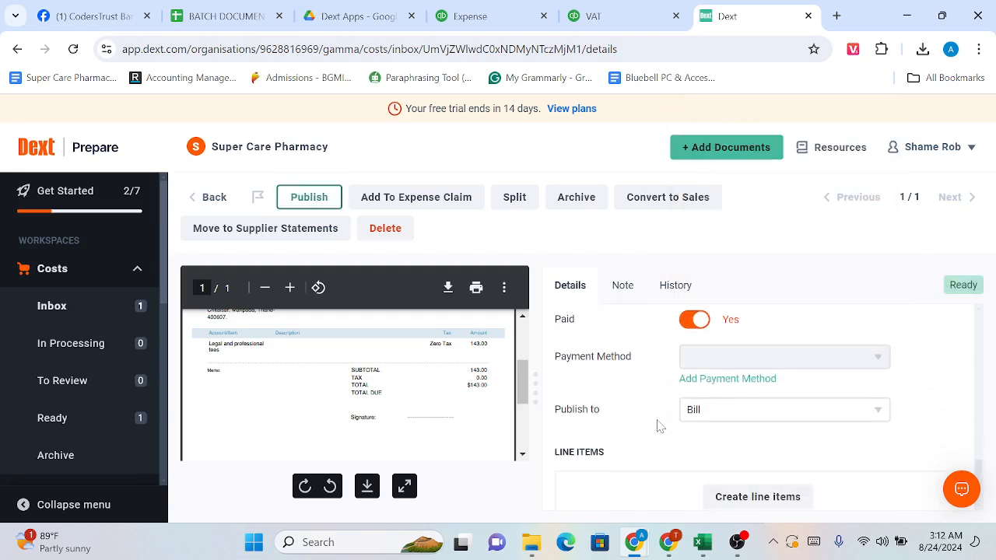
left_click(588, 483)
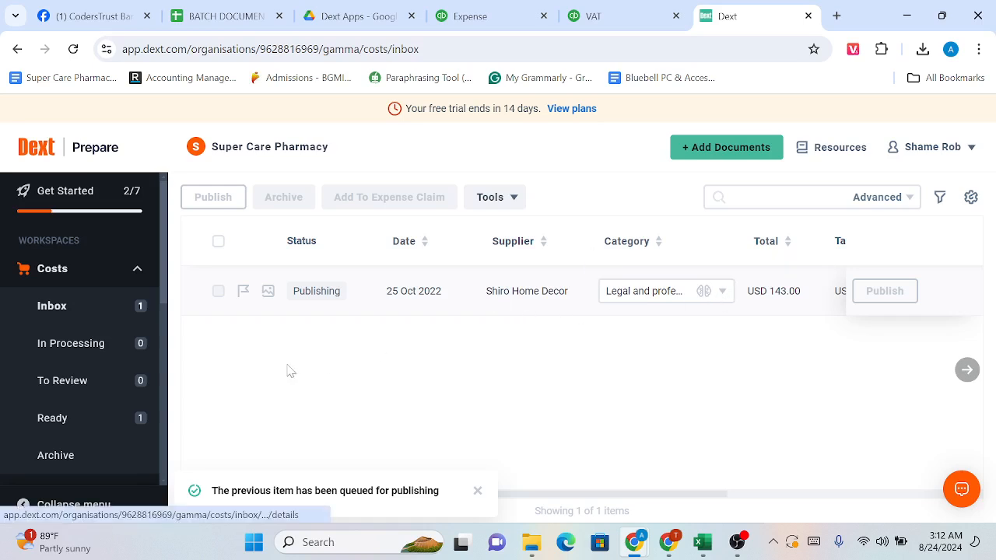
left_click(87, 427)
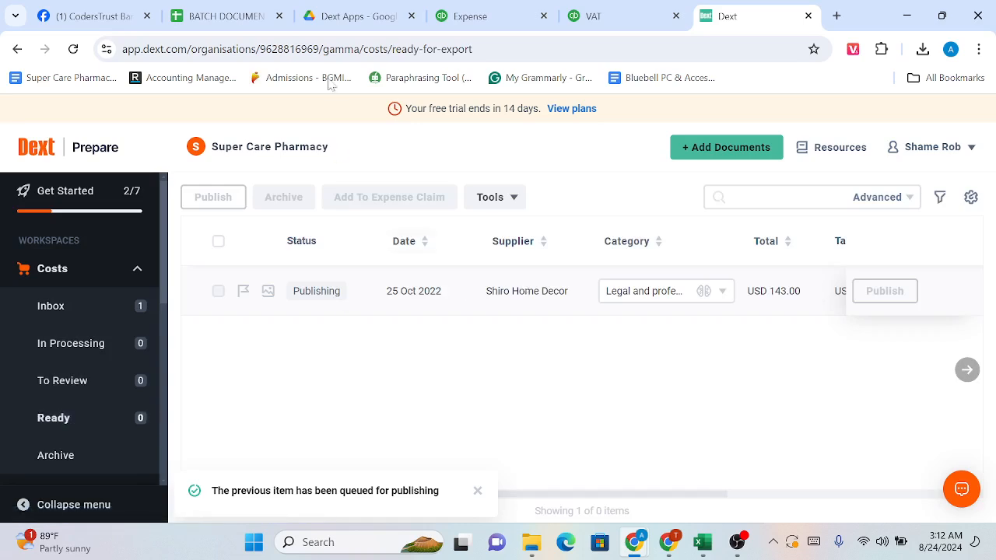
- Switch to QuickBooks Online and close the blank expense form without saving
left_click(509, 13)
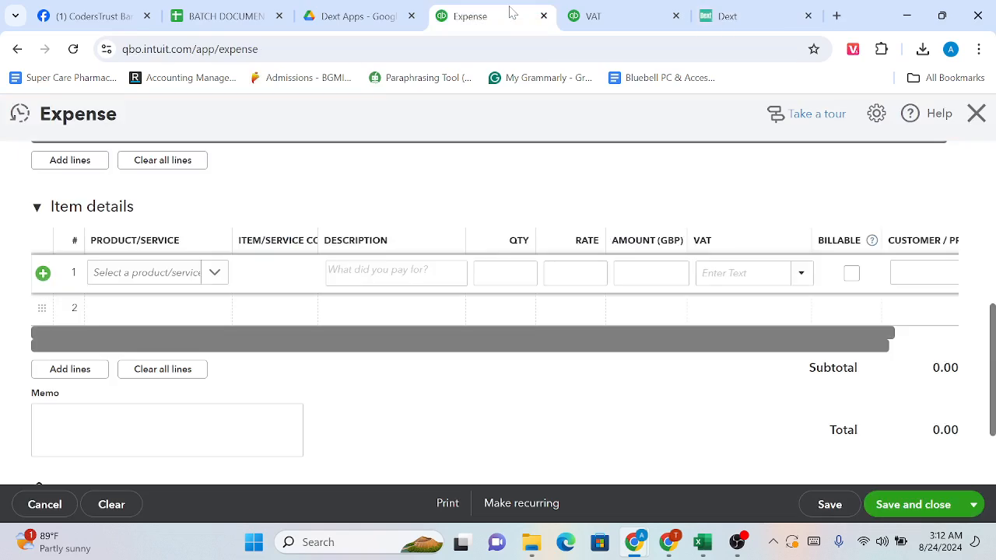
scroll(460, 227, "up", 5)
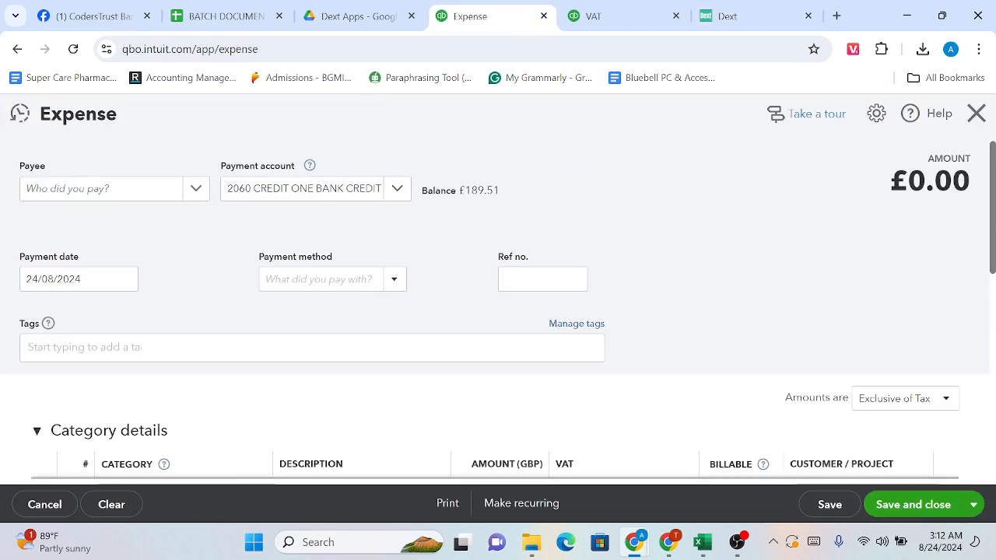
left_click(976, 114)
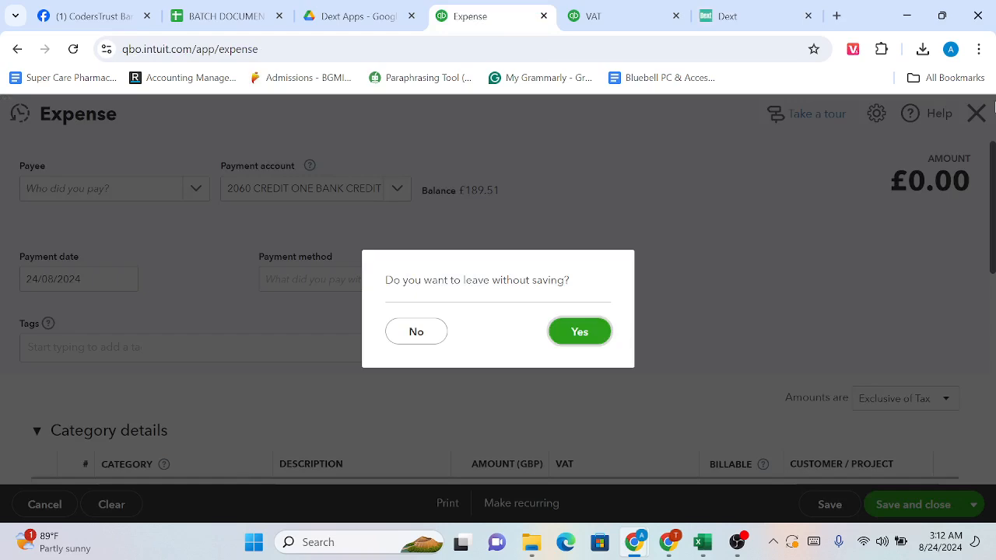
left_click(566, 340)
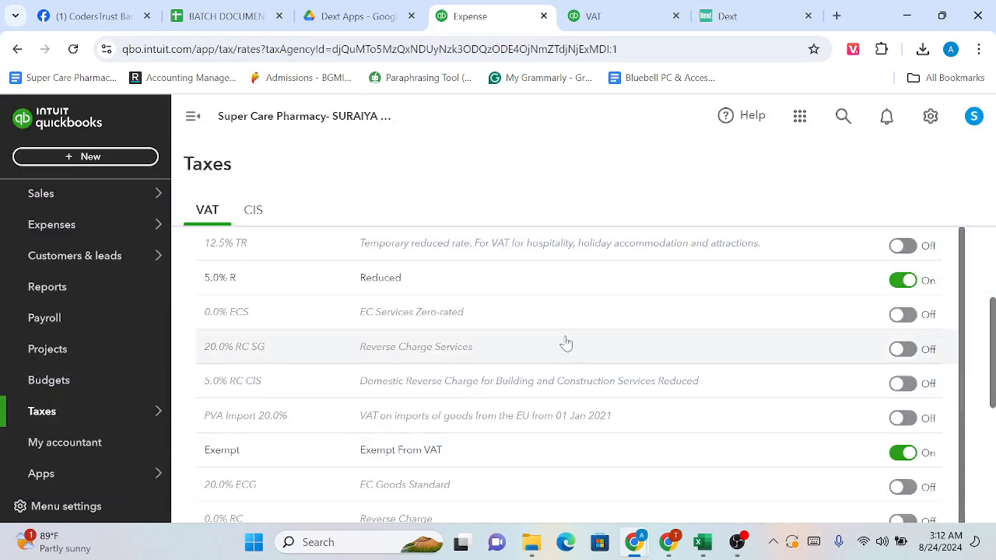
- Open the Expenses list for Super Care Pharmacy and remove its custom date filter
scroll(89, 277, "up", 3)
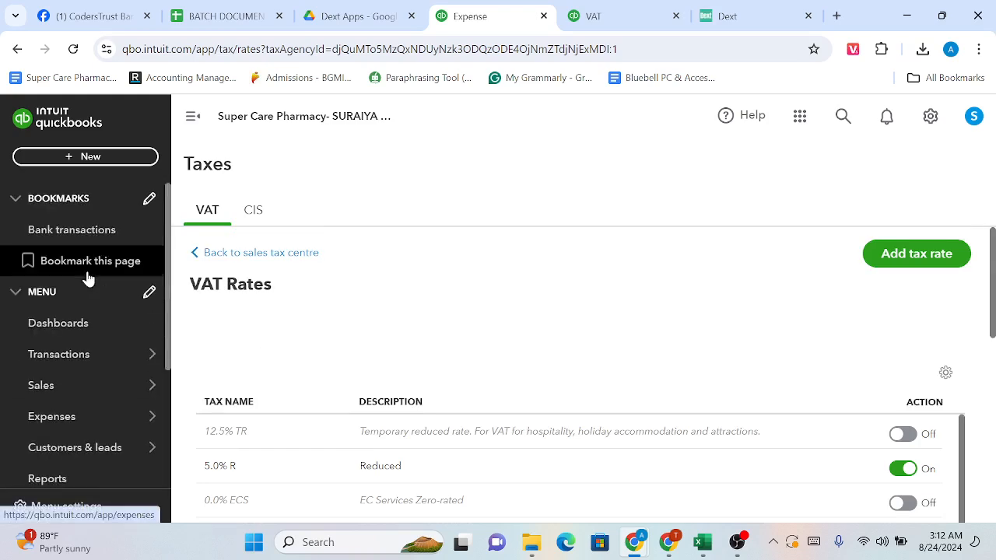
mouse_move(66, 389)
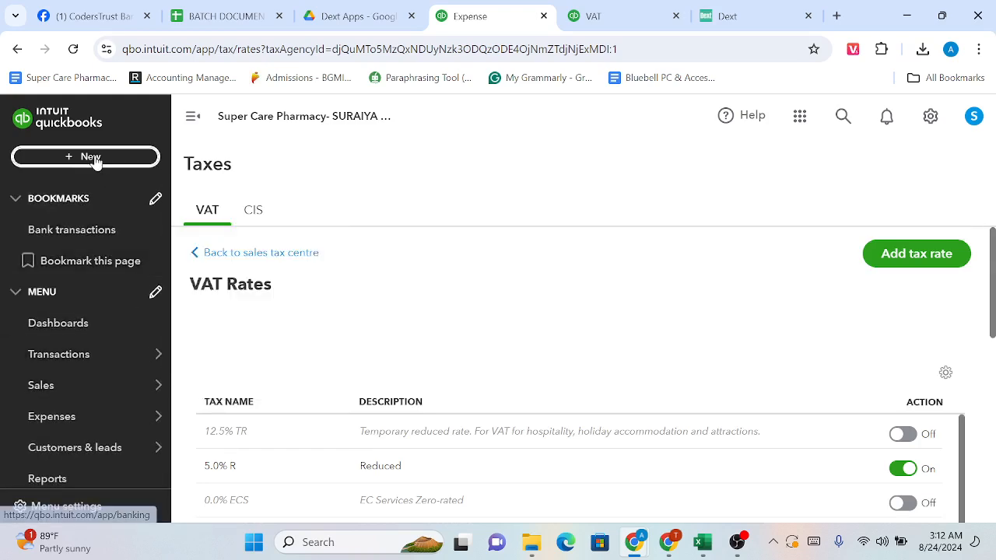
left_click(95, 159)
left_click(272, 145)
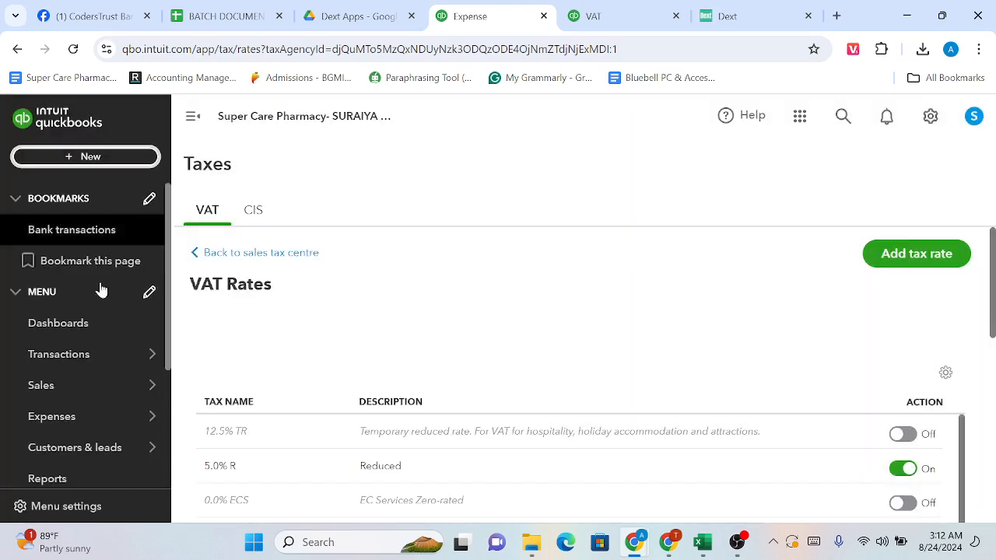
scroll(98, 288, "down", 1)
left_click(90, 344)
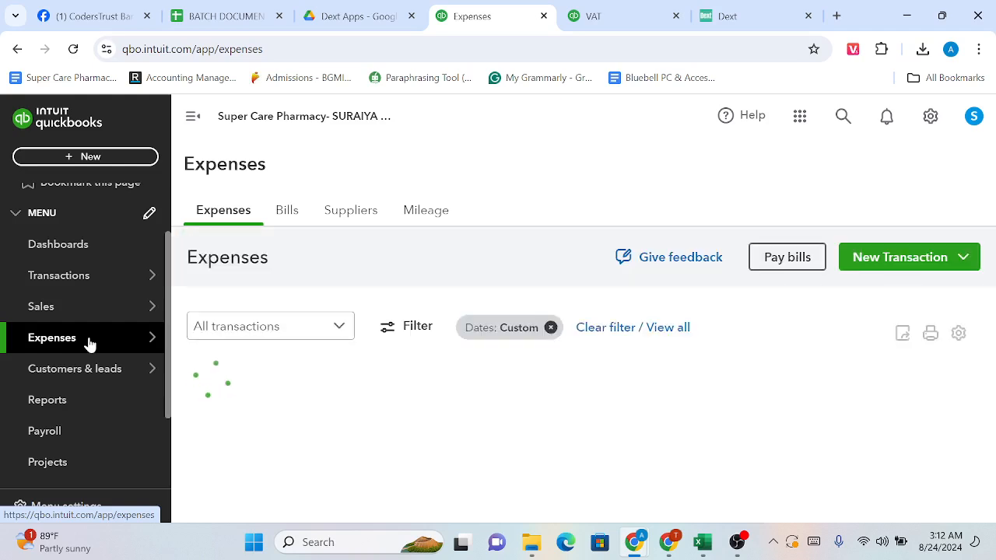
scroll(402, 413, "down", 3)
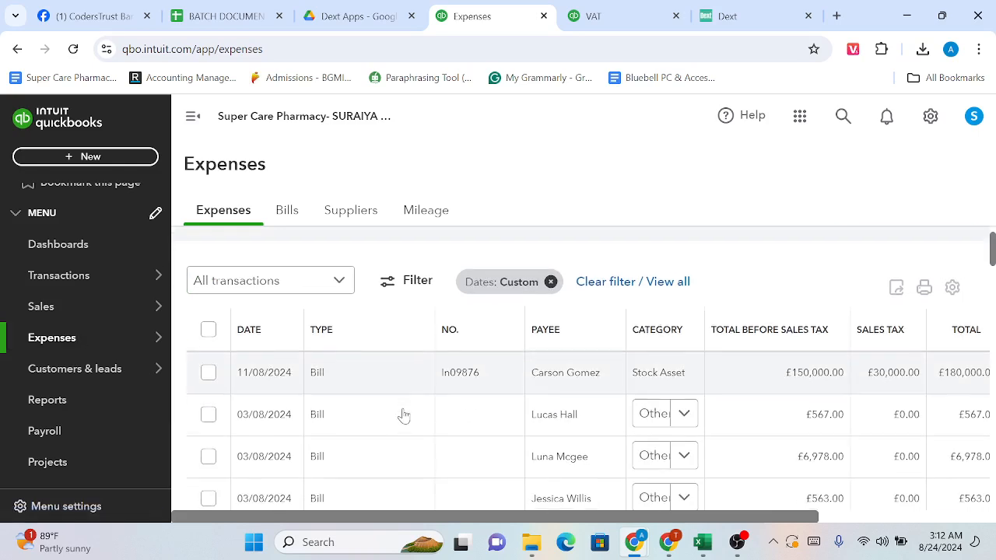
scroll(402, 414, "up", 5)
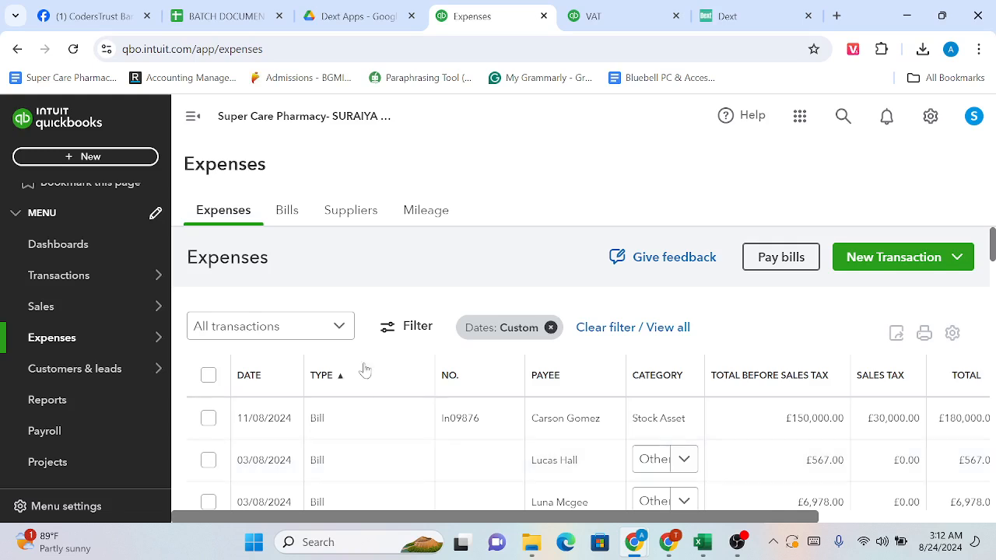
left_click(550, 328)
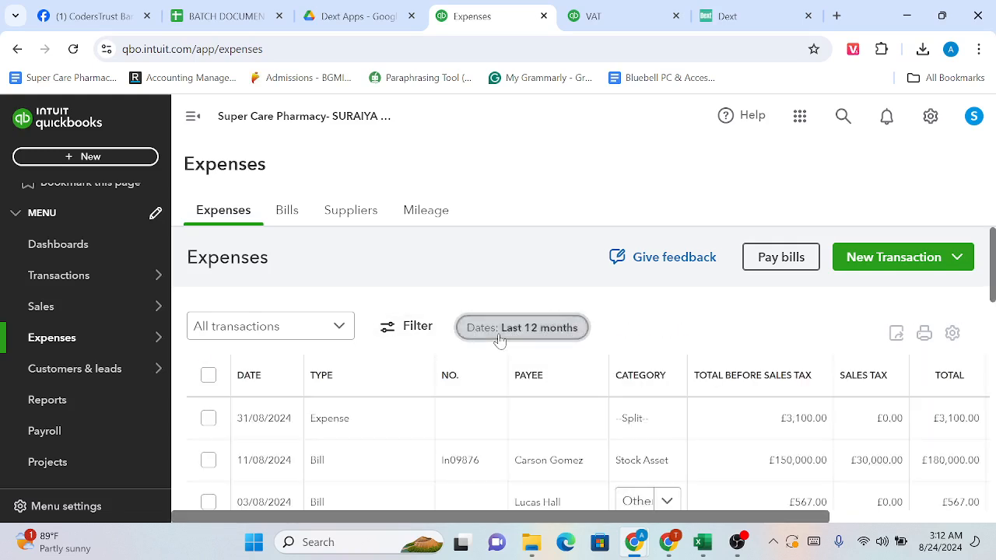
- Change the expense filter's date range to Custom and start it on 01/03/2021
left_click(394, 329)
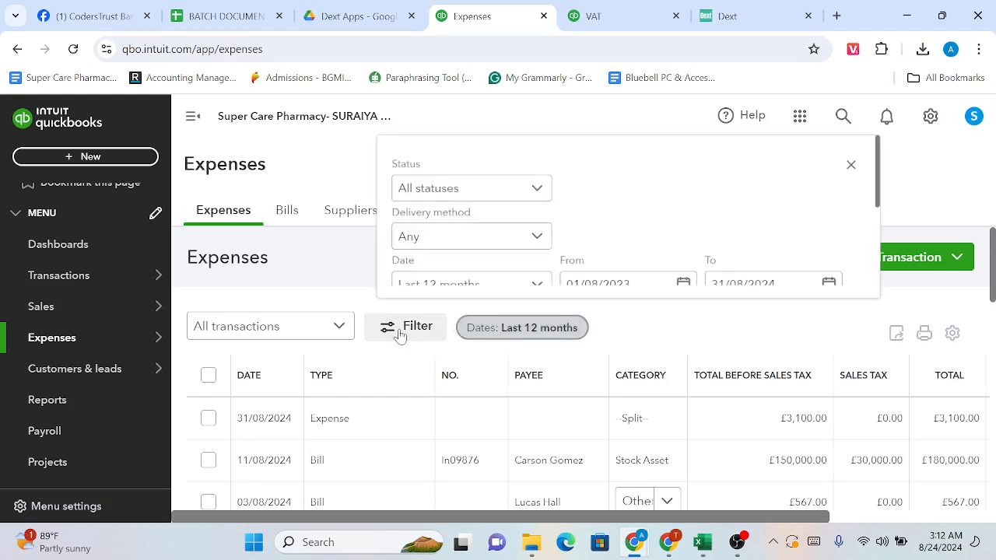
scroll(514, 193, "down", 3)
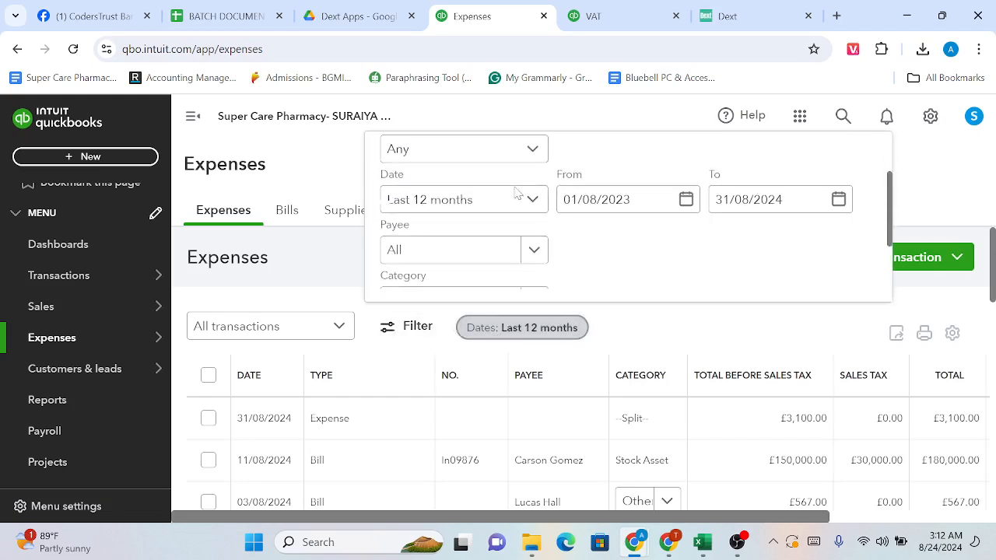
left_click(532, 201)
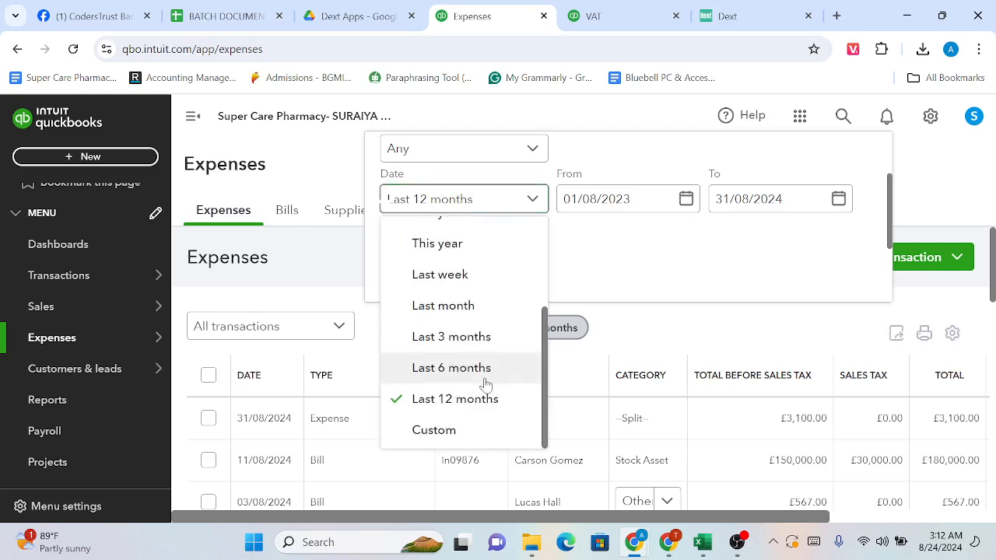
left_click(465, 435)
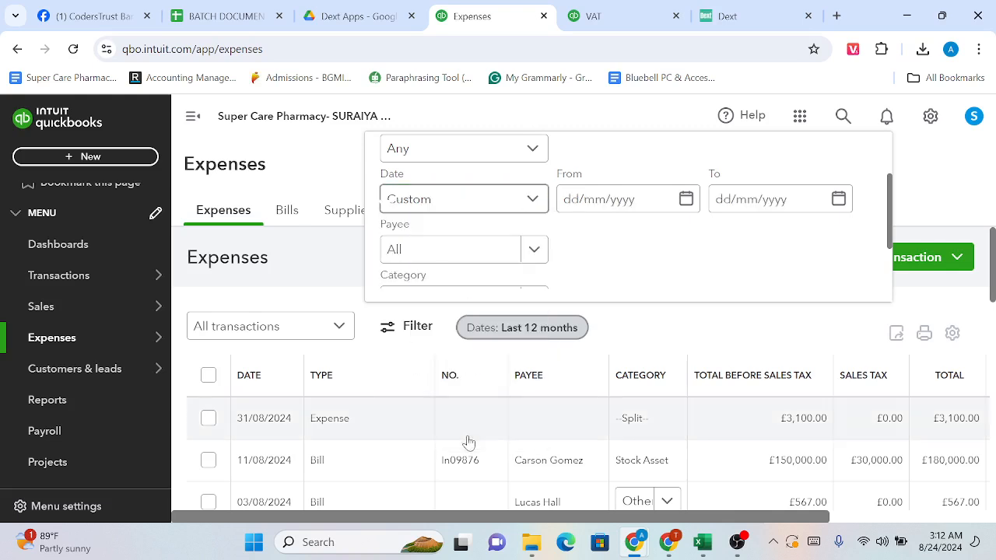
left_click(685, 199)
left_click(578, 246)
triple_click(578, 245)
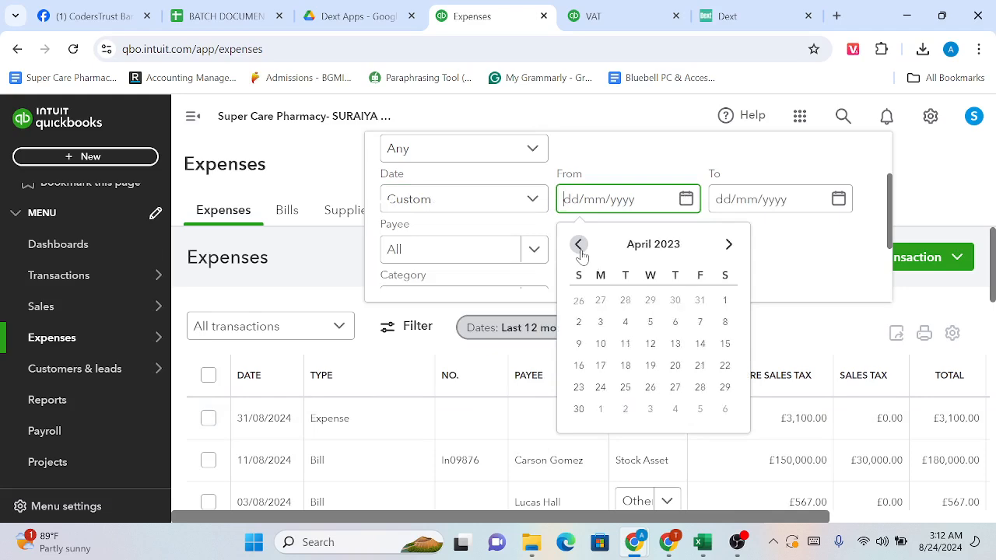
triple_click(578, 246)
double_click(578, 246)
triple_click(579, 250)
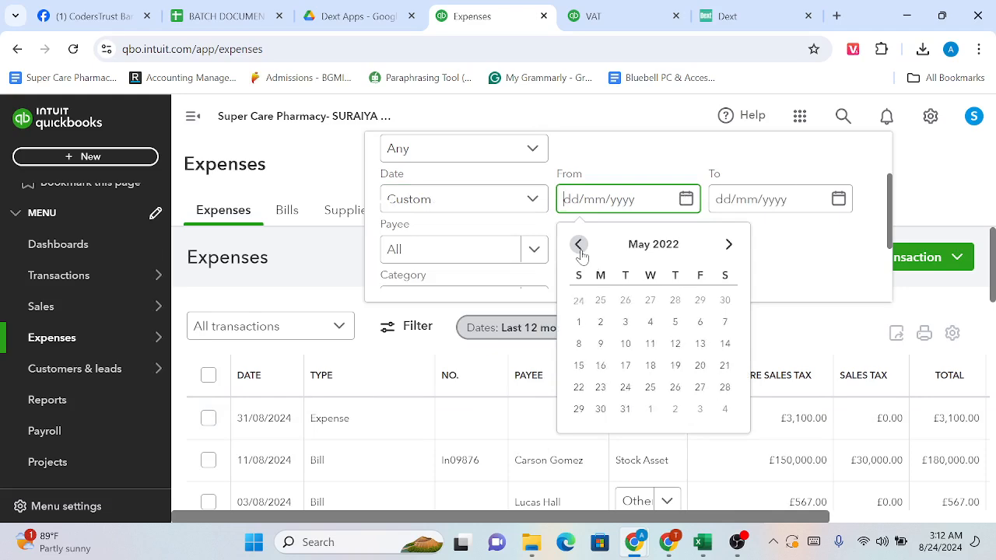
triple_click(580, 251)
triple_click(579, 250)
triple_click(580, 251)
double_click(579, 250)
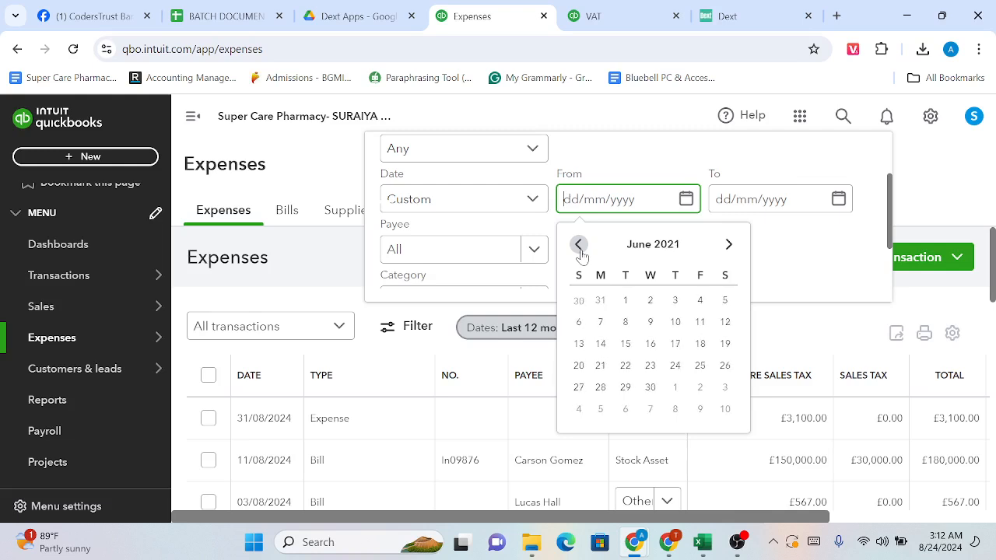
double_click(579, 250)
left_click(580, 251)
left_click(600, 301)
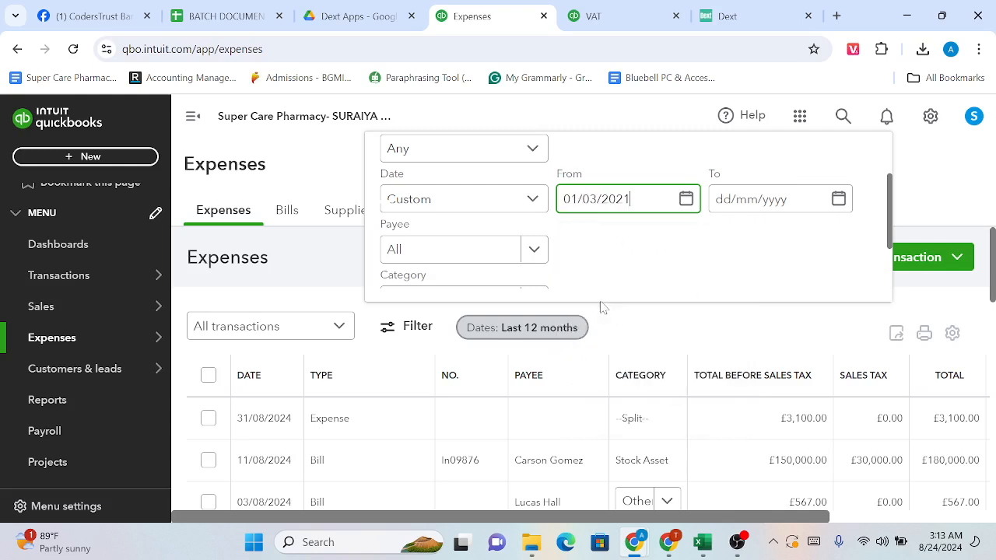
- End the custom date range on 24/08/2024 and apply the filter to the expenses
left_click(839, 199)
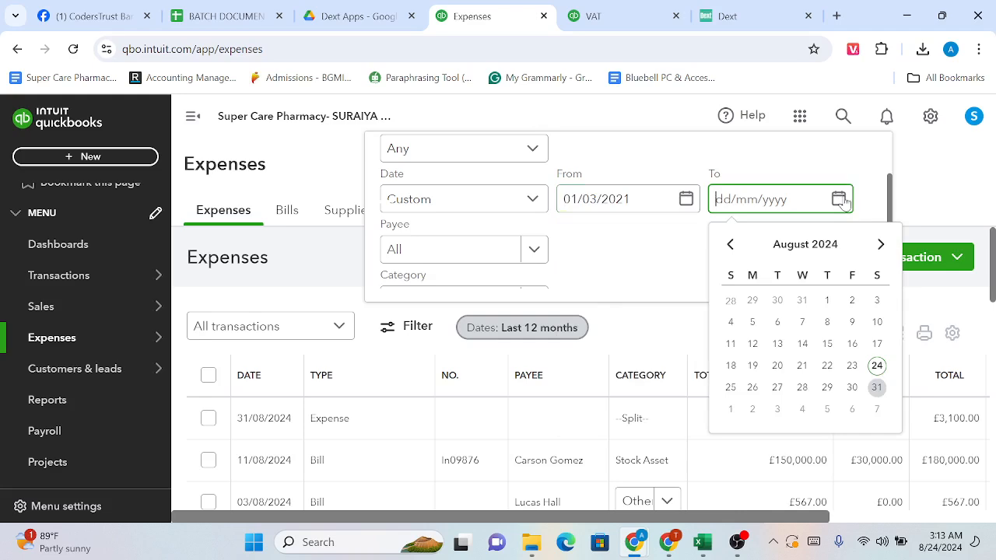
left_click(876, 366)
scroll(665, 280, "down", 2)
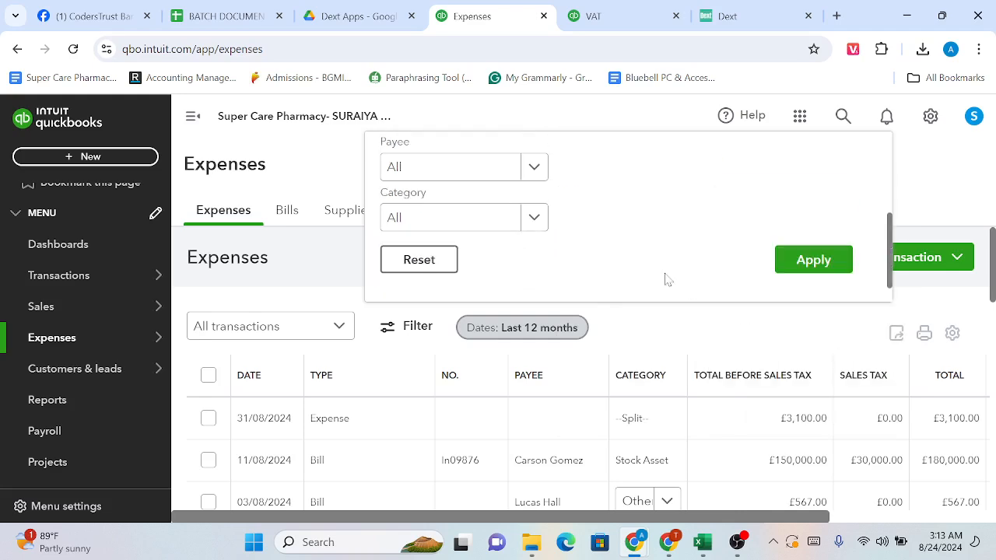
left_click(800, 264)
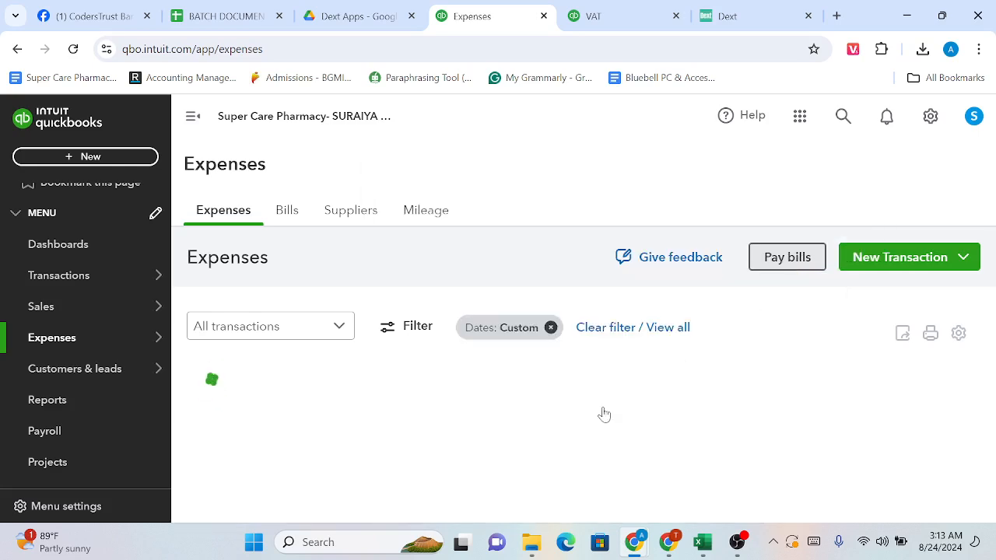
- Look through the filtered expenses for the bills published from Dext and sort the list by total before sales tax
scroll(604, 412, "down", 10)
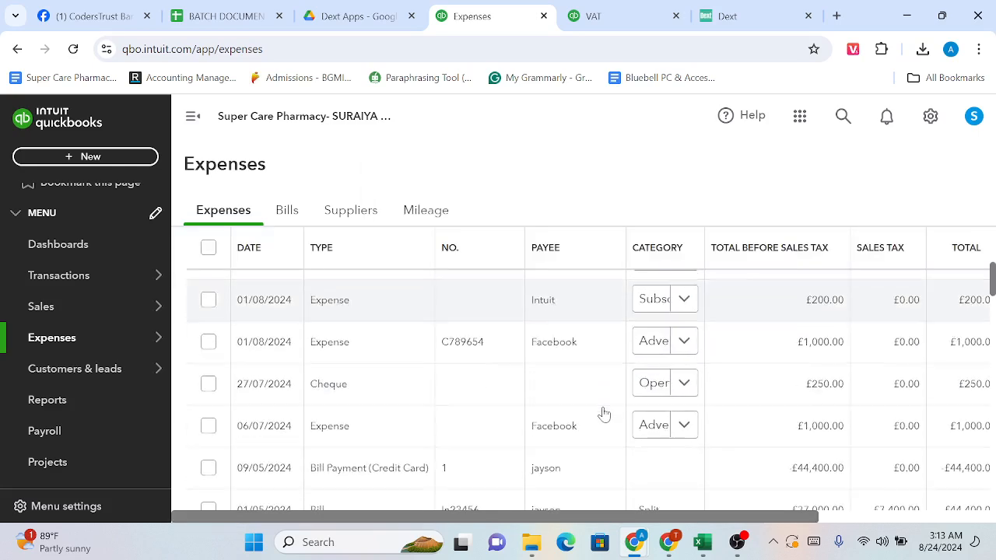
scroll(604, 412, "down", 10)
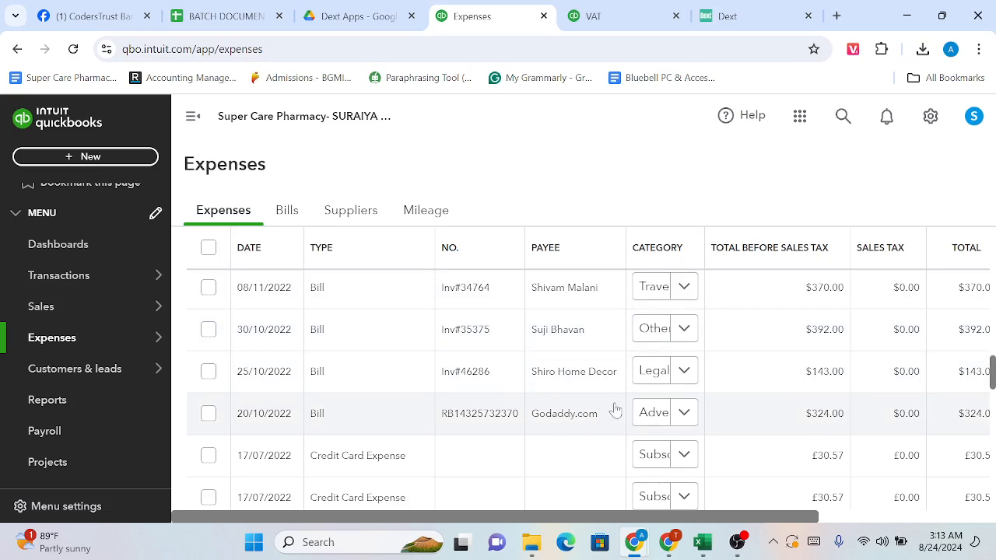
left_click(705, 235)
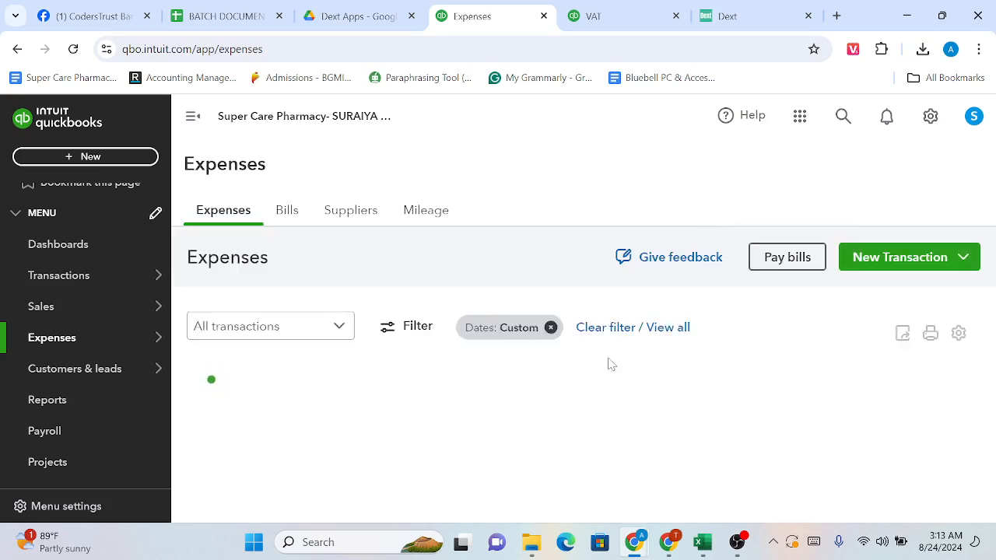
scroll(609, 365, "down", 3)
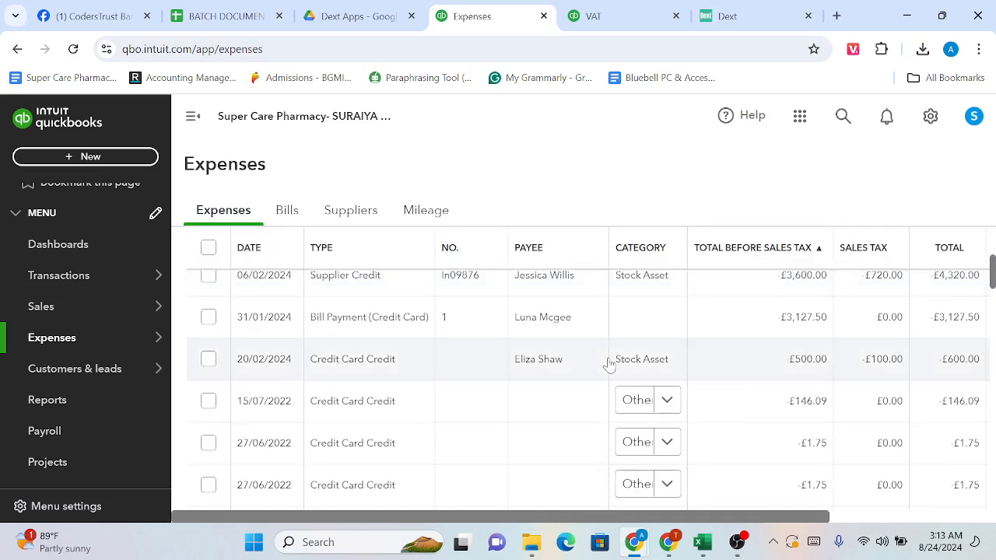
scroll(609, 365, "up", 2)
scroll(609, 365, "up", 1)
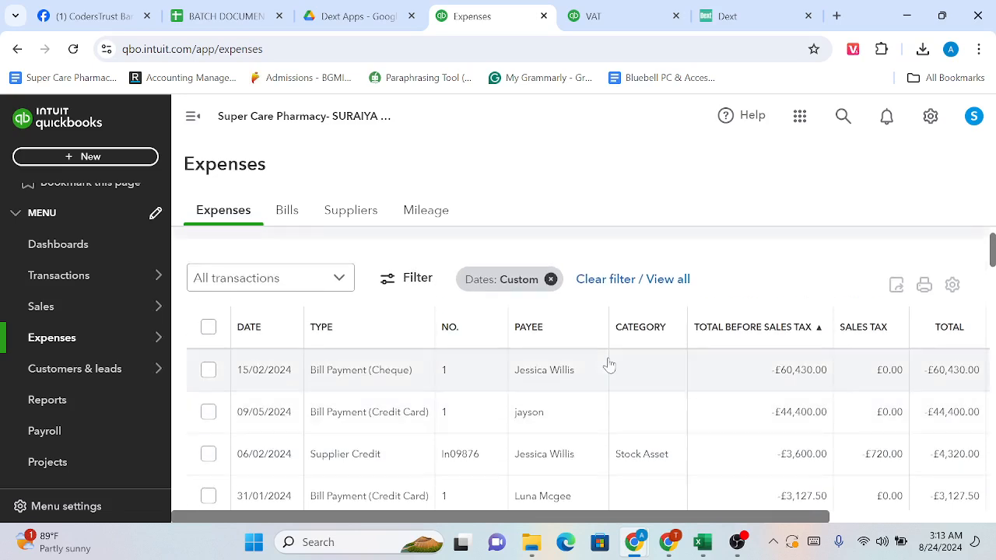
- Sort the filtered expenses by category and look through the list for the bills, including their amounts and available actions
left_click(687, 338)
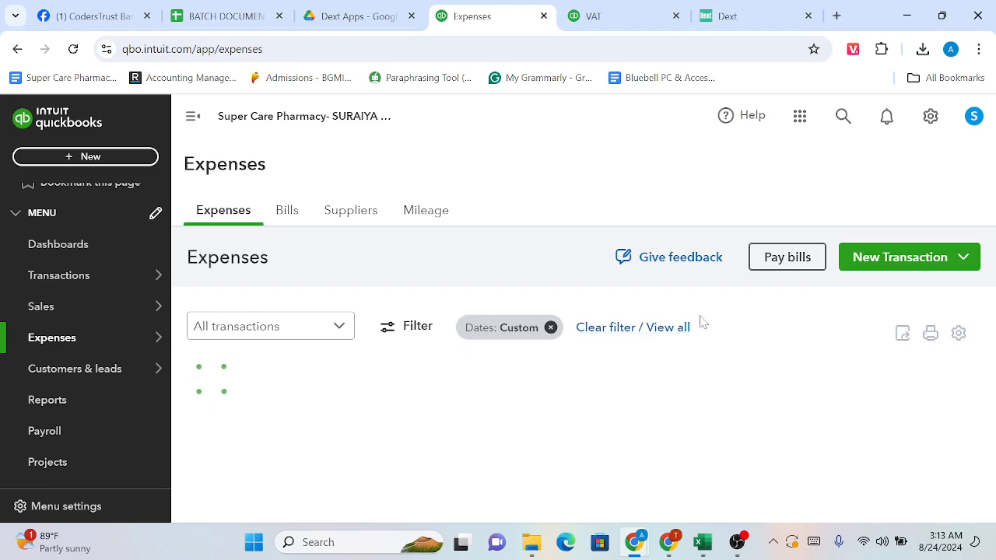
scroll(664, 367, "down", 5)
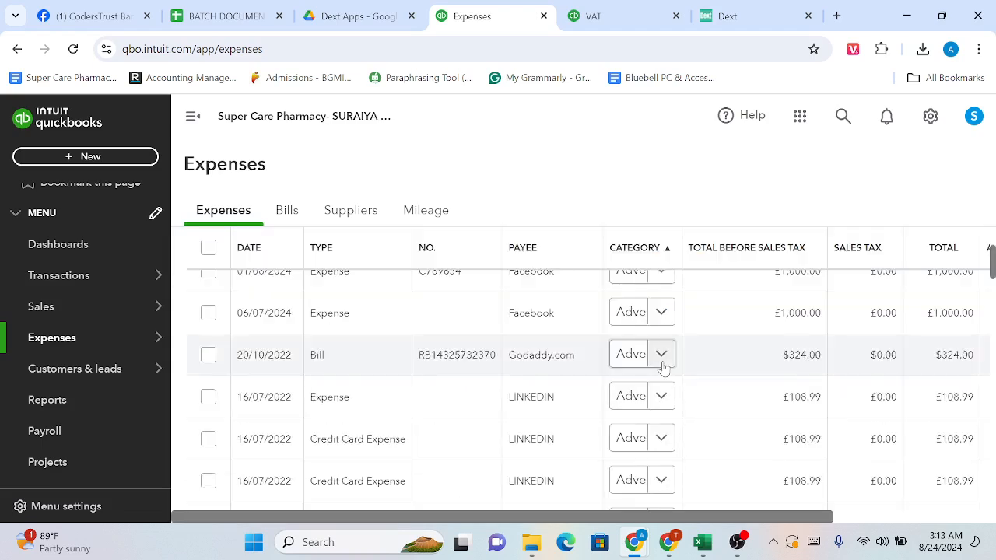
scroll(663, 367, "down", 1)
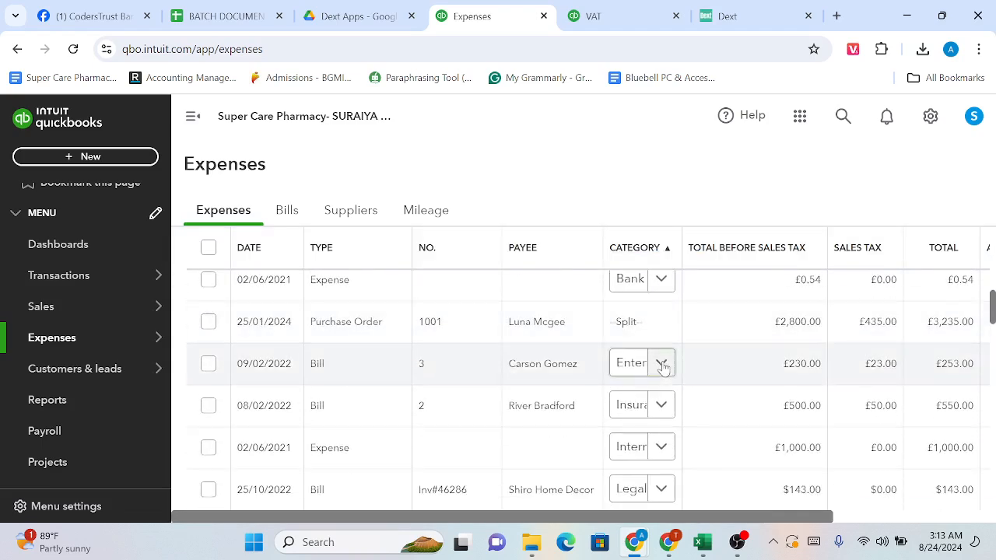
scroll(582, 415, "down", 3)
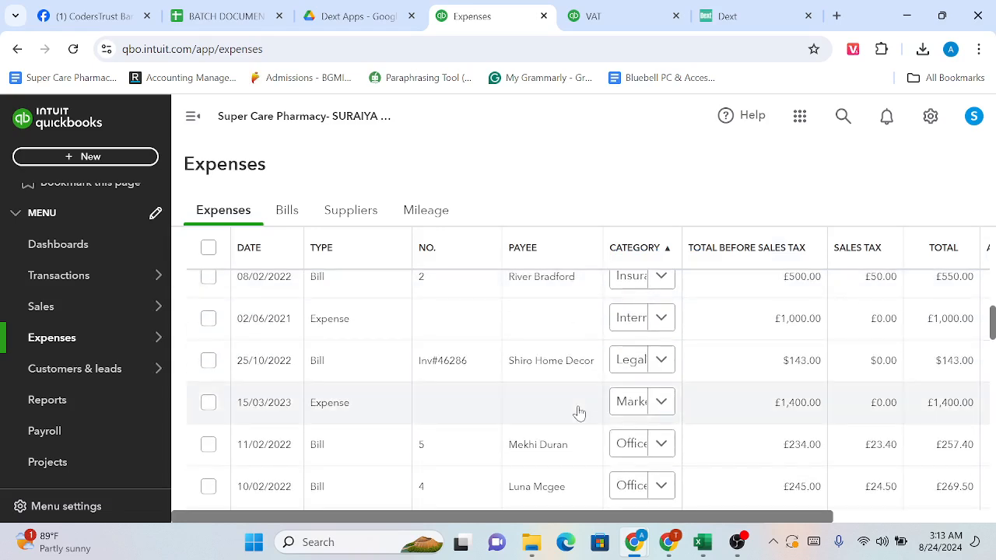
scroll(579, 412, "down", 2)
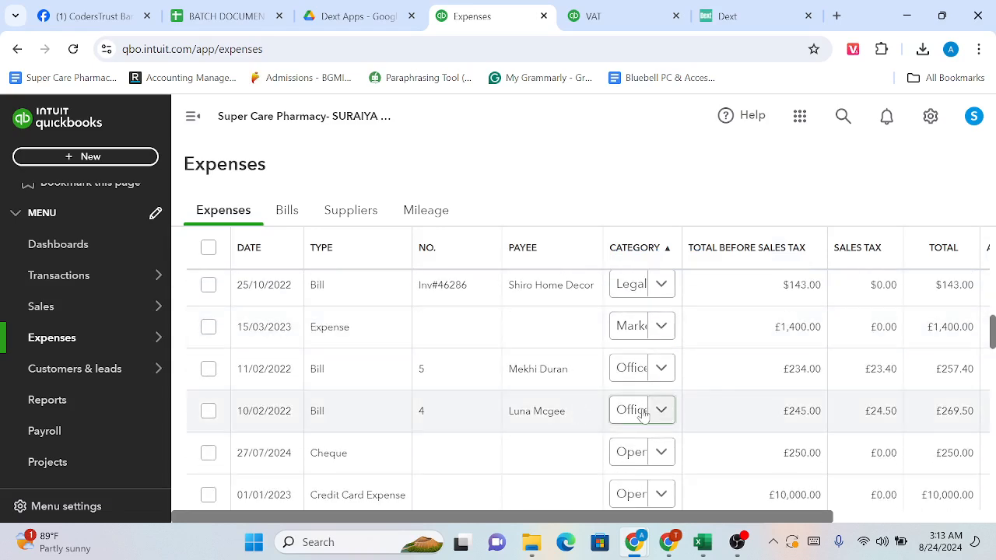
scroll(543, 422, "down", 3)
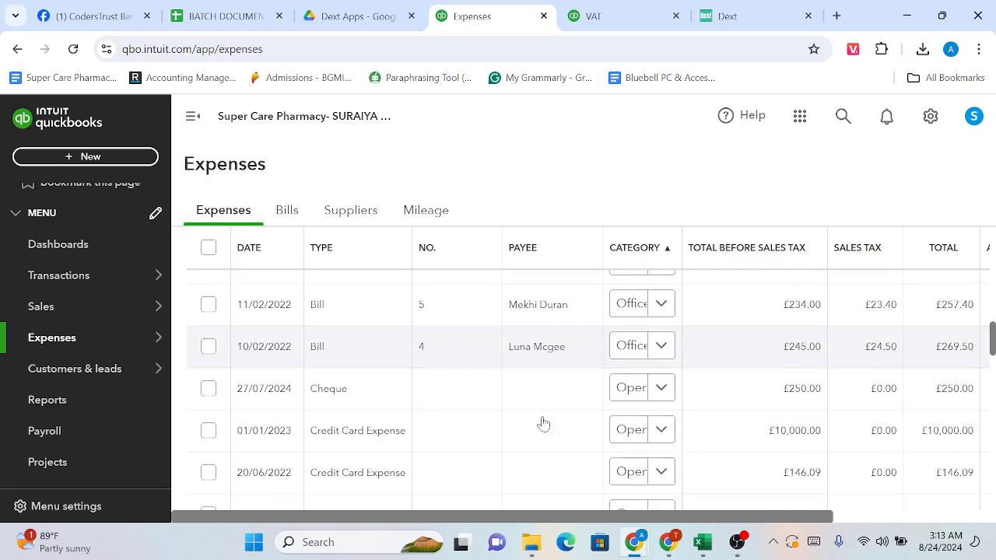
scroll(545, 422, "up", 2)
scroll(543, 420, "up", 1)
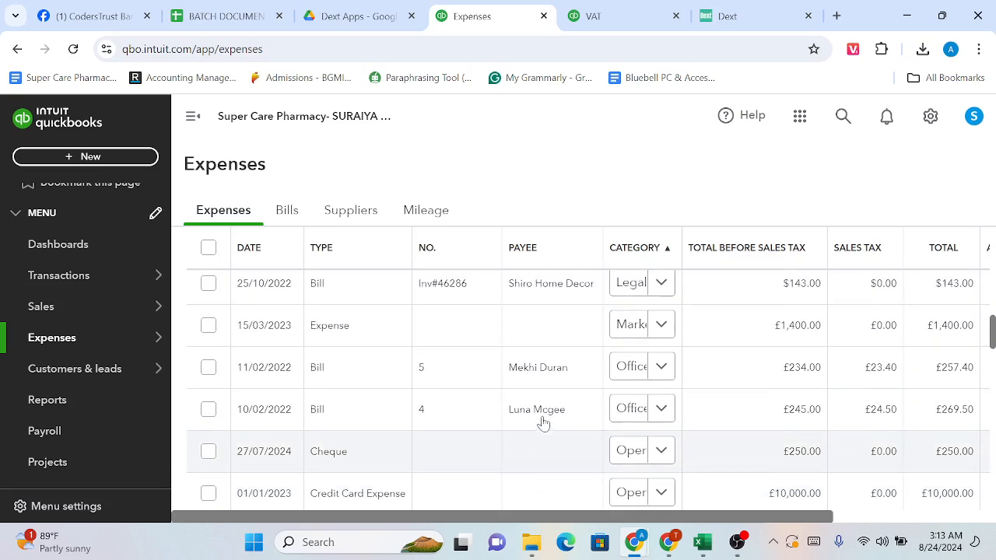
scroll(584, 409, "right", 5)
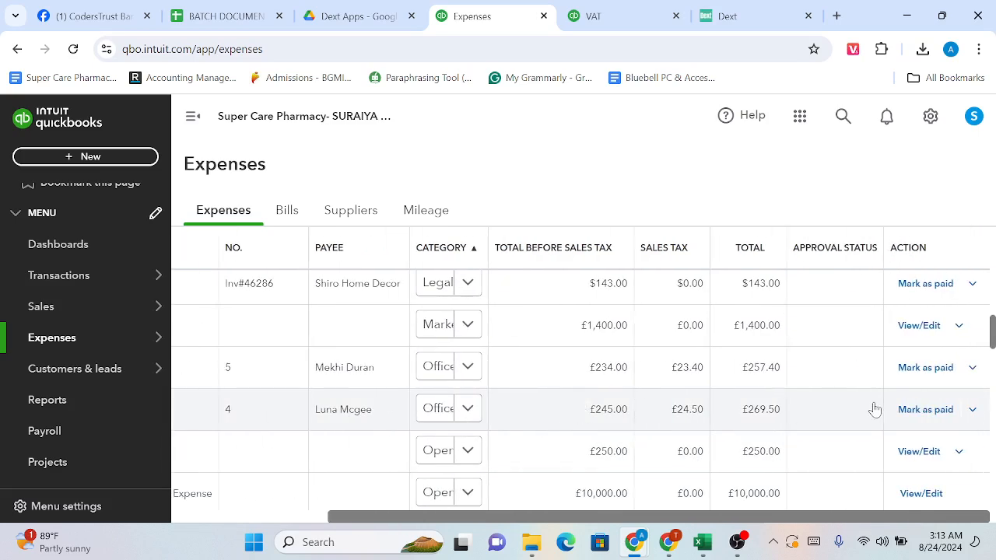
- Open the office expenses bill dated 10/02/2022 to check its header and category details, and return to the expenses list
left_click(909, 410)
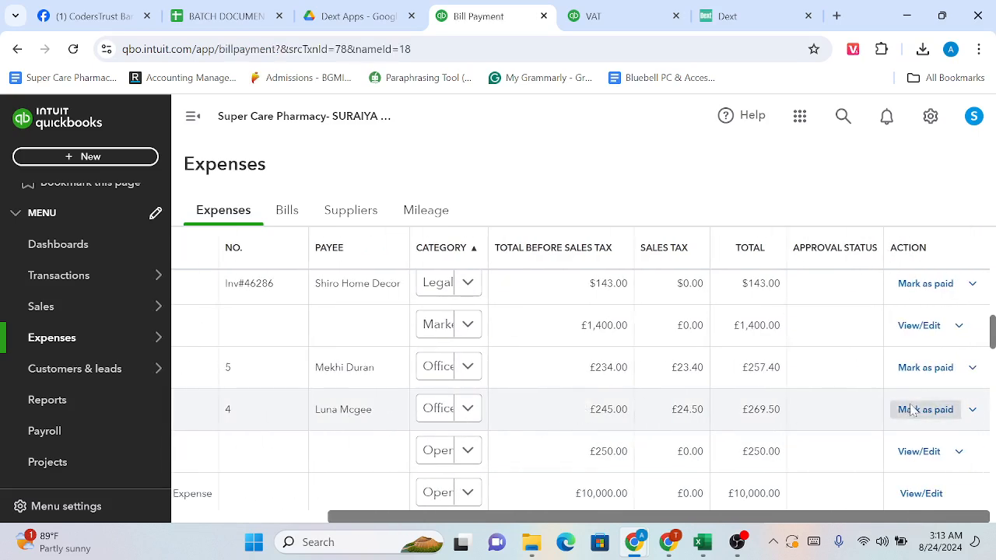
scroll(911, 411, "down", 2)
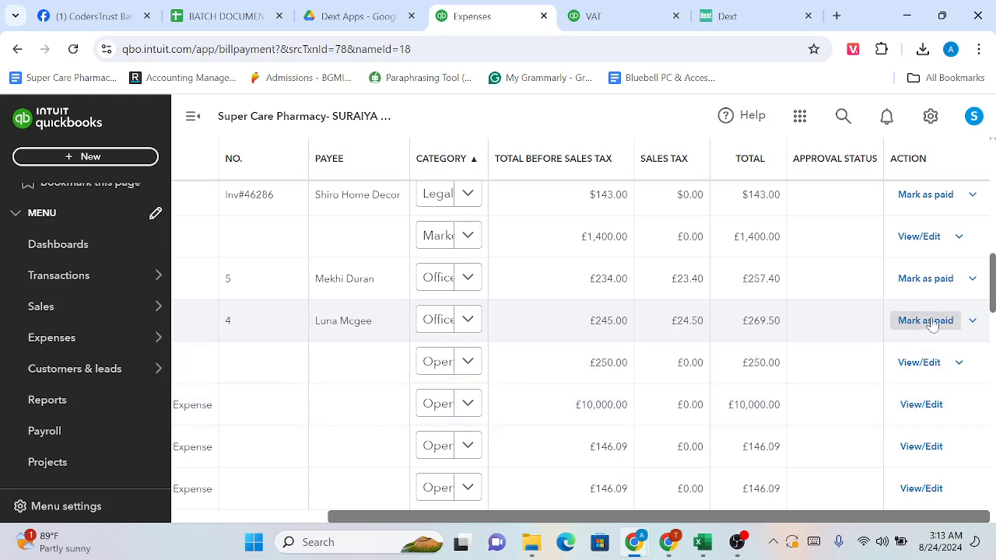
left_click(373, 335)
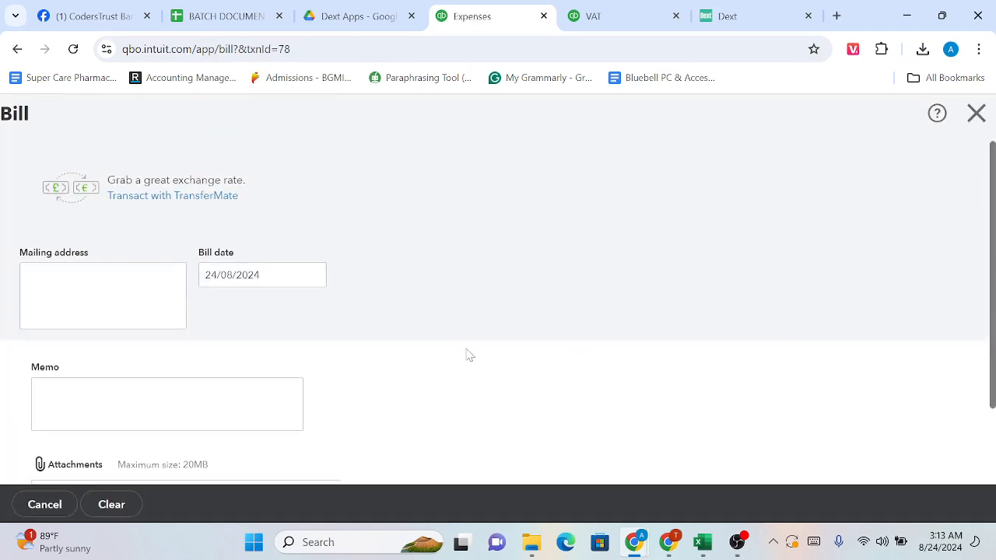
scroll(469, 356, "down", 4)
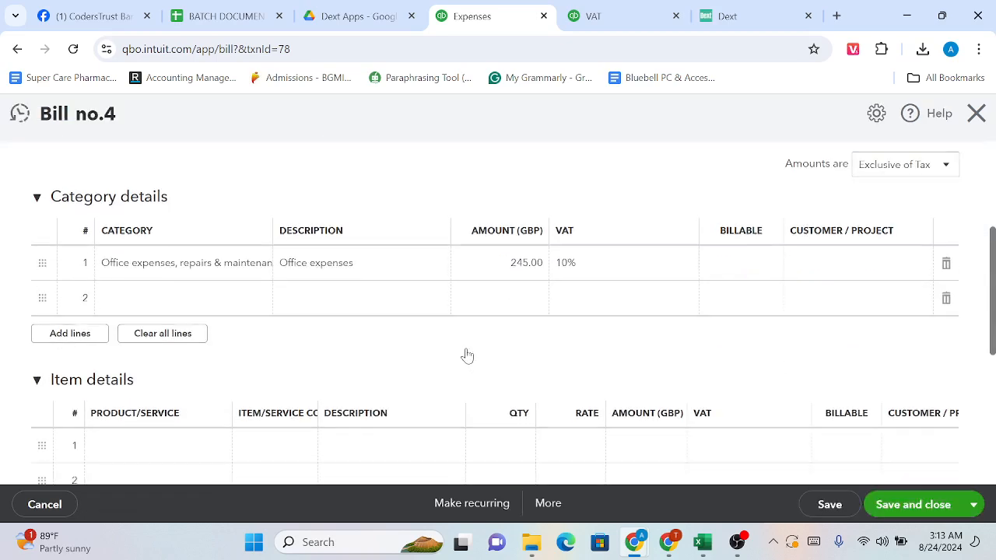
scroll(469, 356, "up", 2)
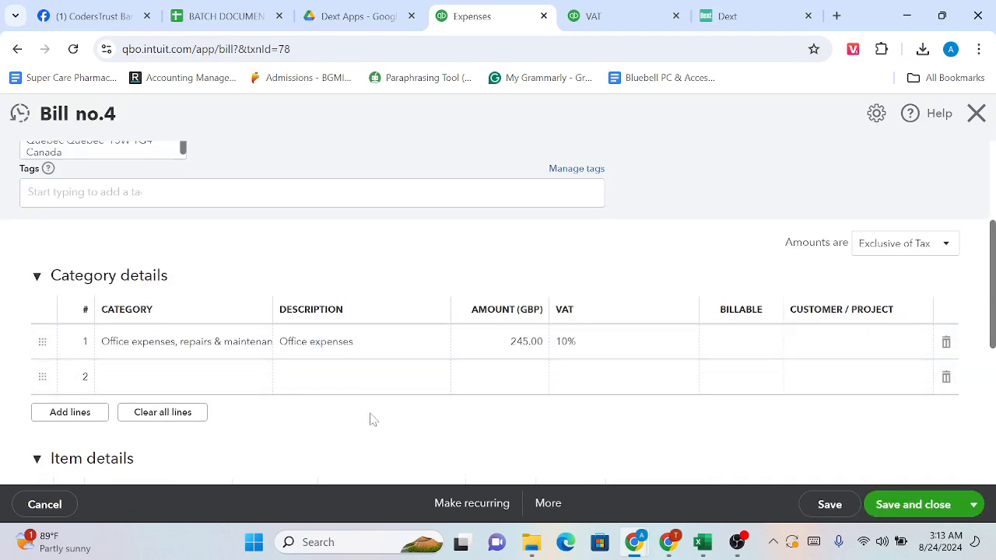
scroll(372, 420, "up", 1)
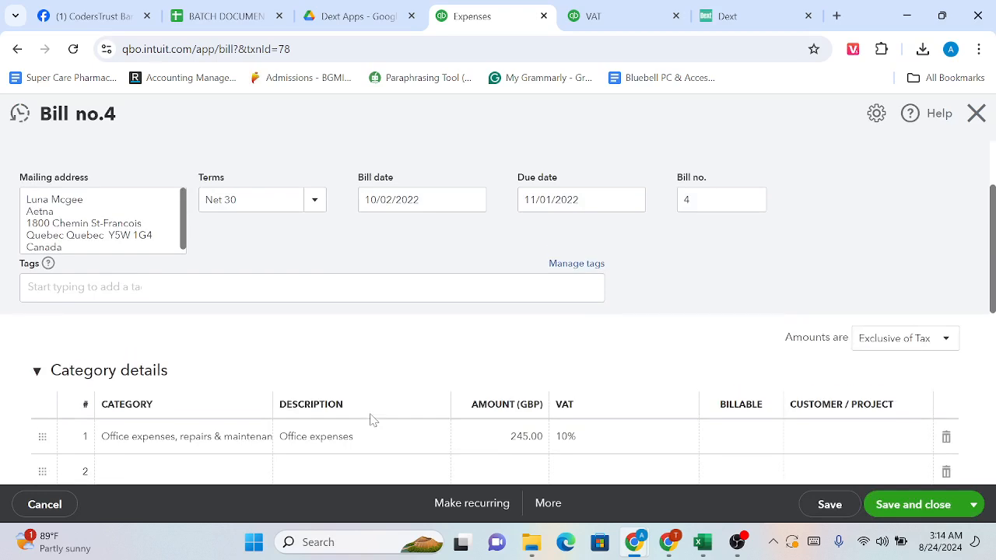
scroll(309, 277, "up", 2)
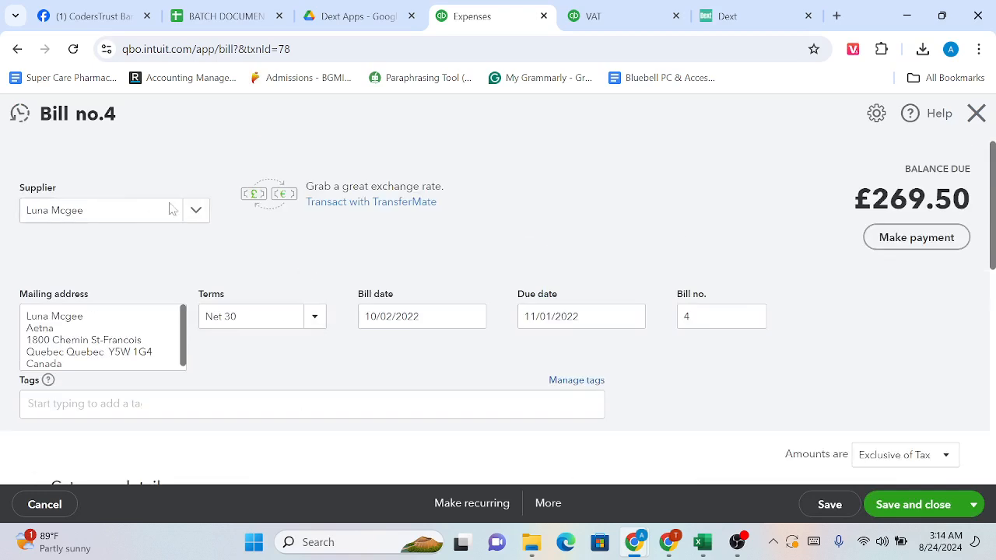
left_click(11, 55)
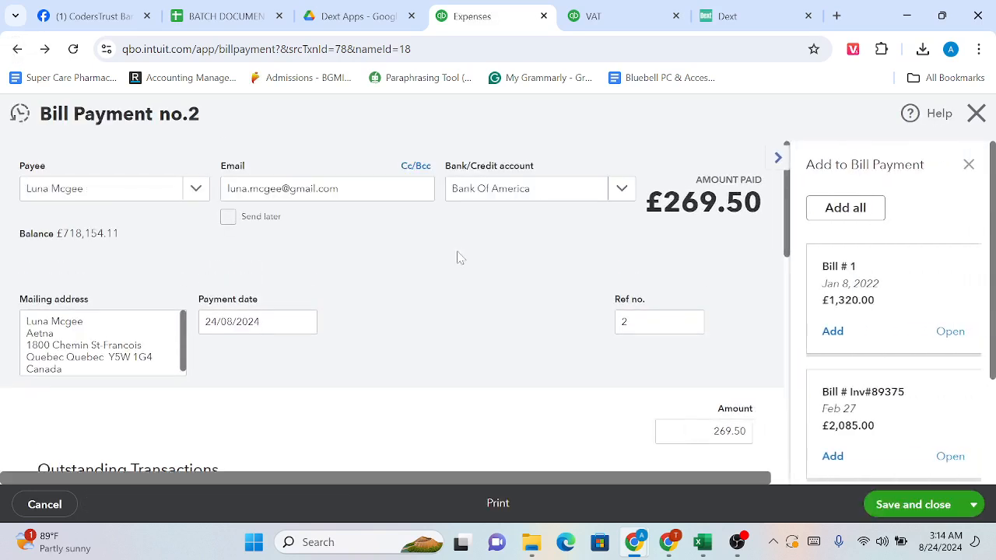
left_click(976, 113)
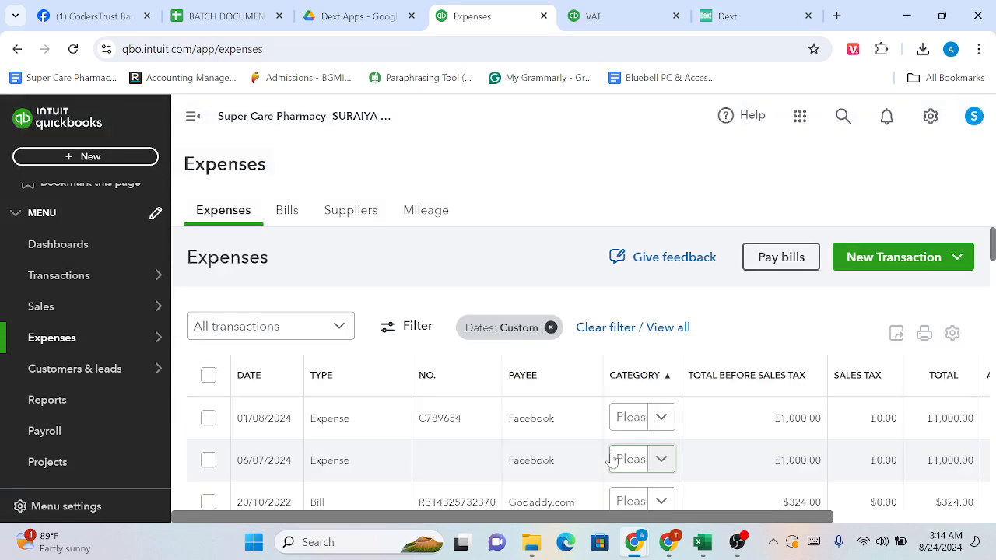
- Find the Shiro Home Decor bill dated 25/10/2022 in the expenses list and open it
scroll(486, 467, "down", 10)
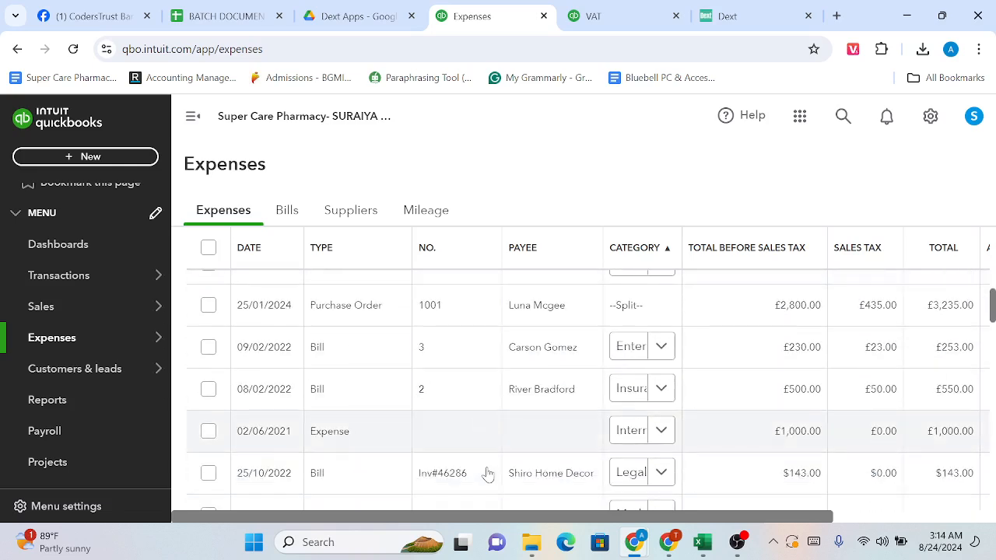
scroll(487, 473, "down", 2)
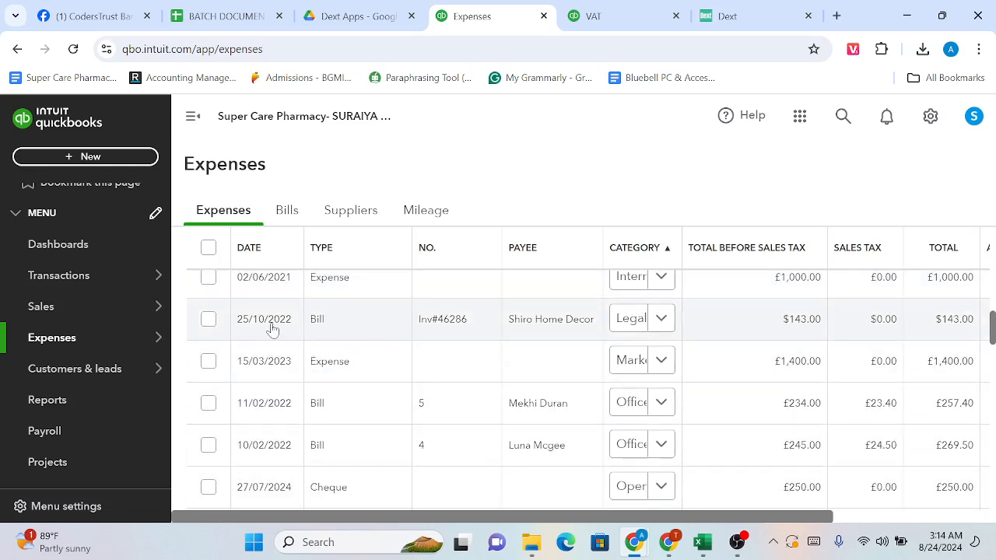
left_click(272, 329)
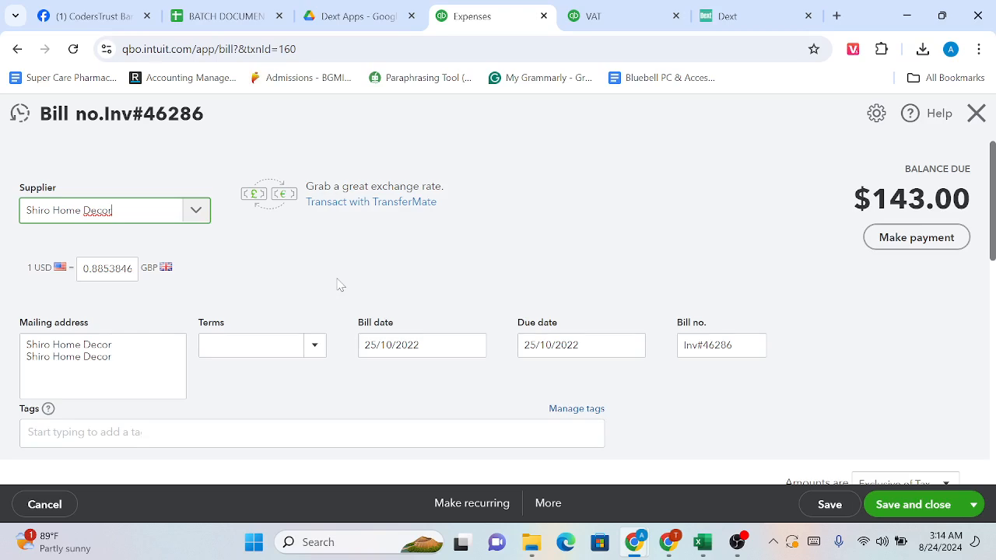
- Review the Shiro Home Decor bill's supplier, exchange rate, dates, category line, VAT, totals and attachment
scroll(337, 284, "down", 5)
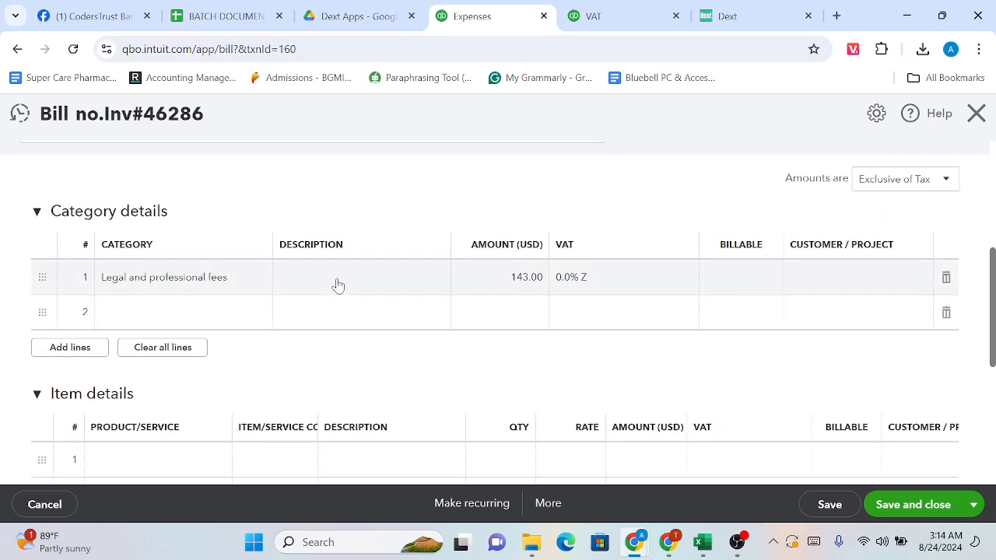
scroll(337, 284, "up", 4)
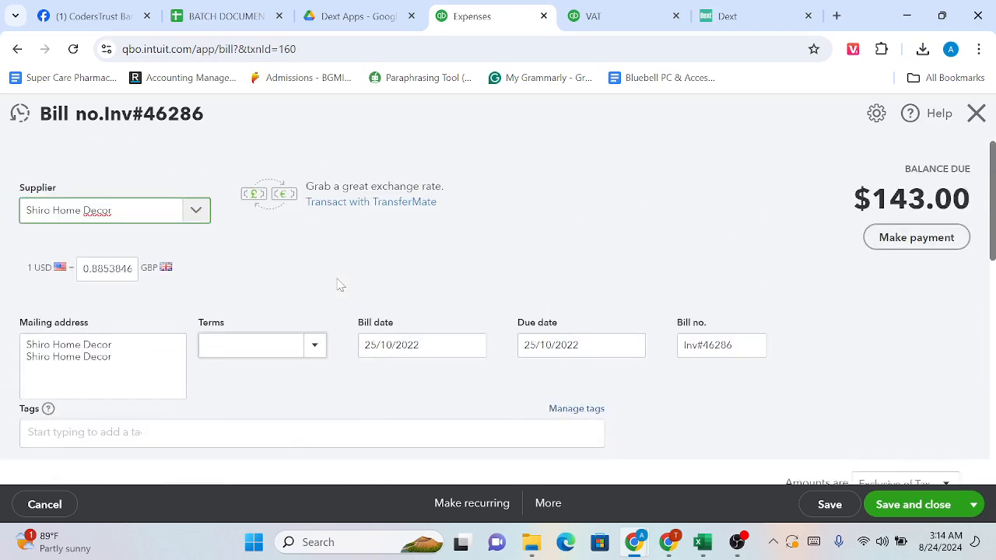
scroll(337, 284, "down", 1)
scroll(337, 284, "down", 4)
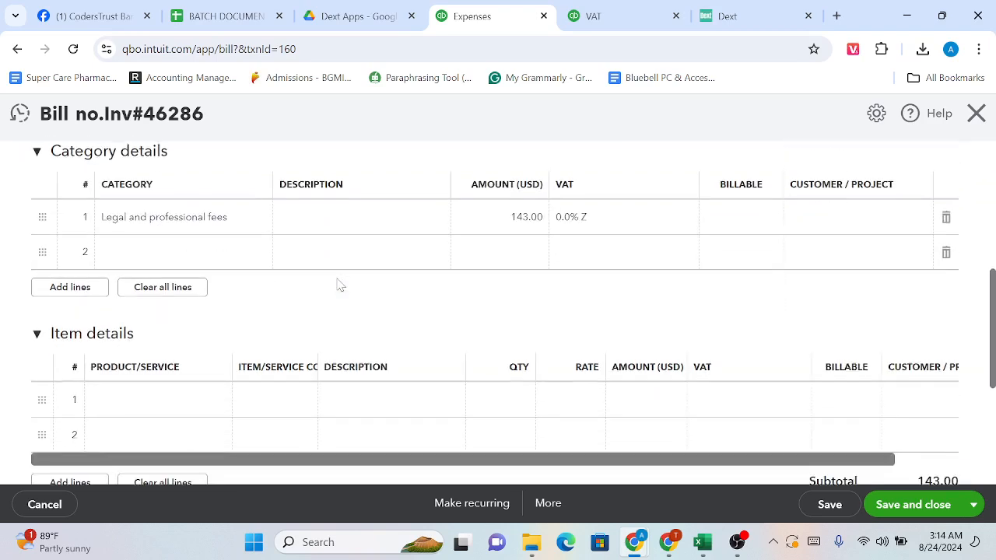
scroll(337, 284, "up", 1)
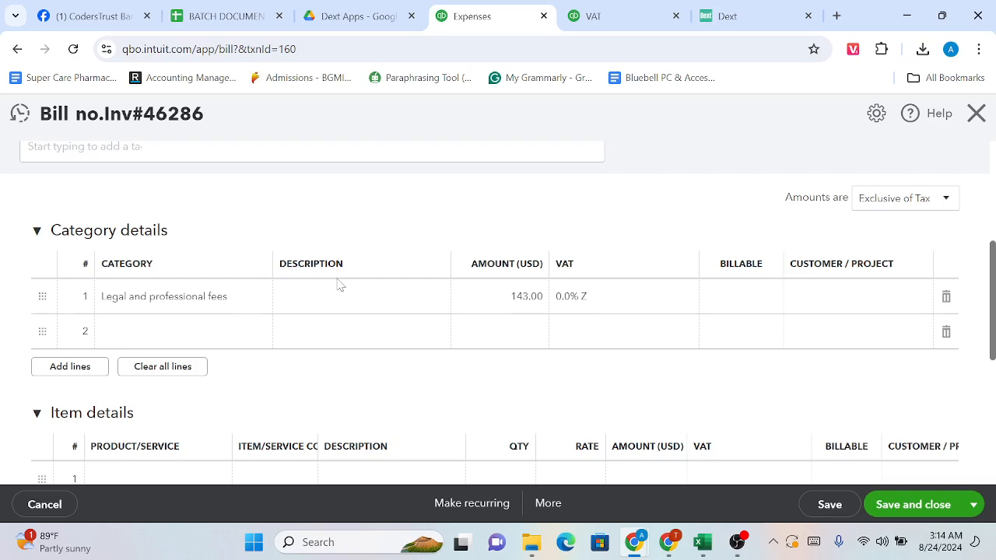
scroll(337, 284, "up", 2)
scroll(337, 284, "down", 5)
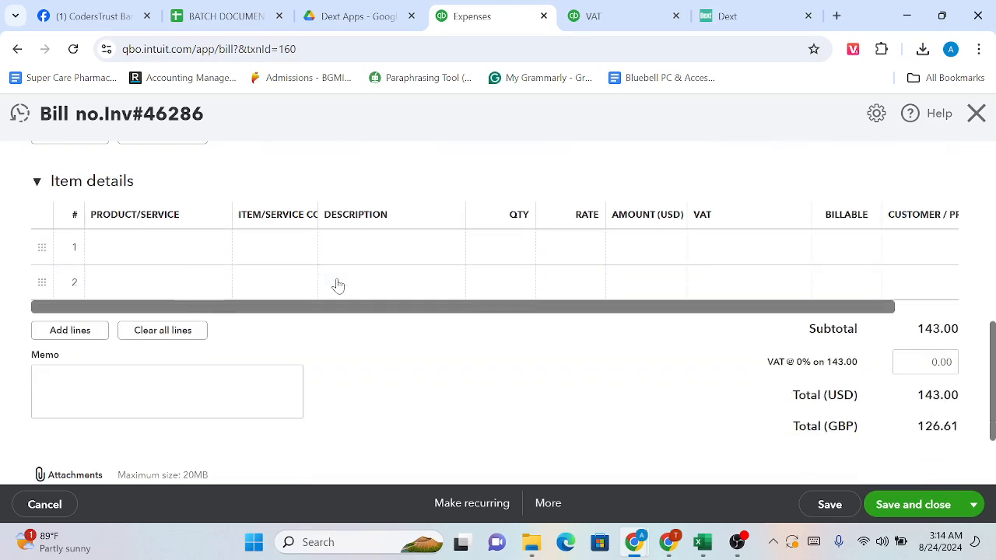
scroll(338, 284, "down", 2)
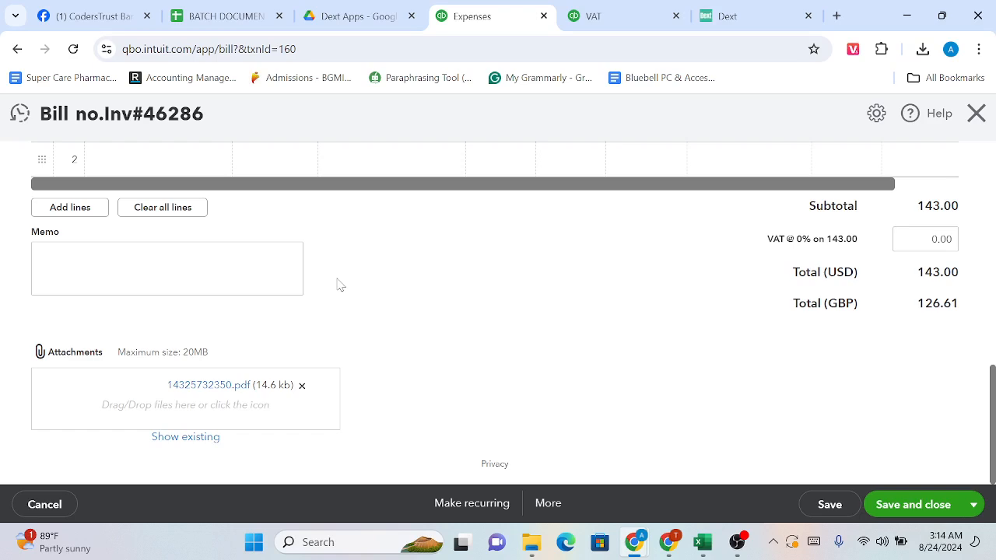
scroll(339, 284, "up", 5)
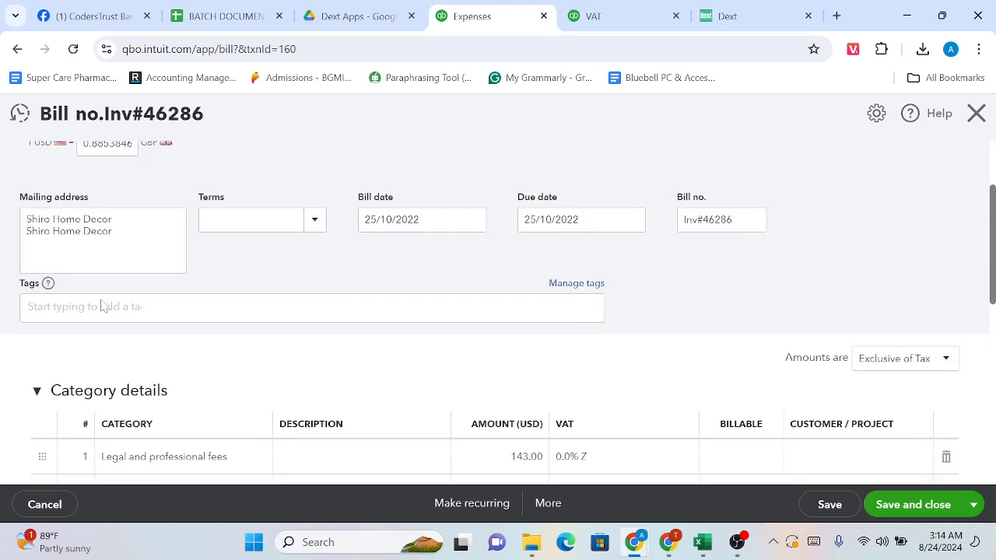
scroll(449, 307, "up", 2)
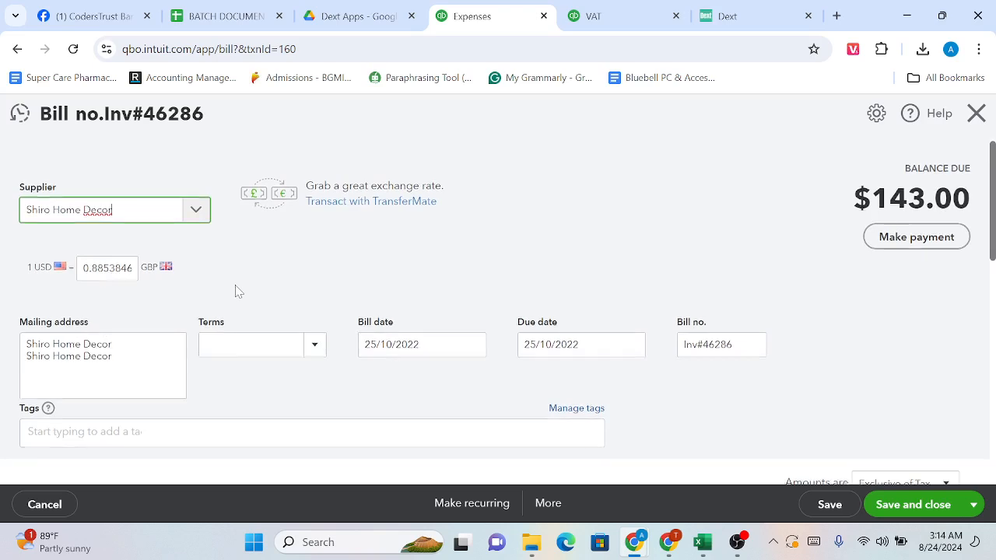
scroll(289, 368, "down", 5)
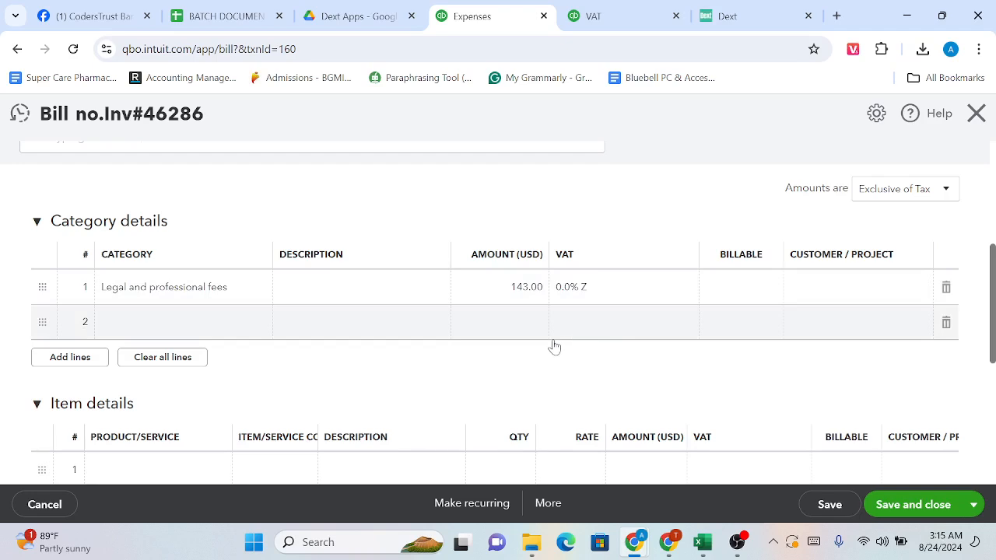
scroll(554, 346, "down", 1)
scroll(554, 347, "up", 5)
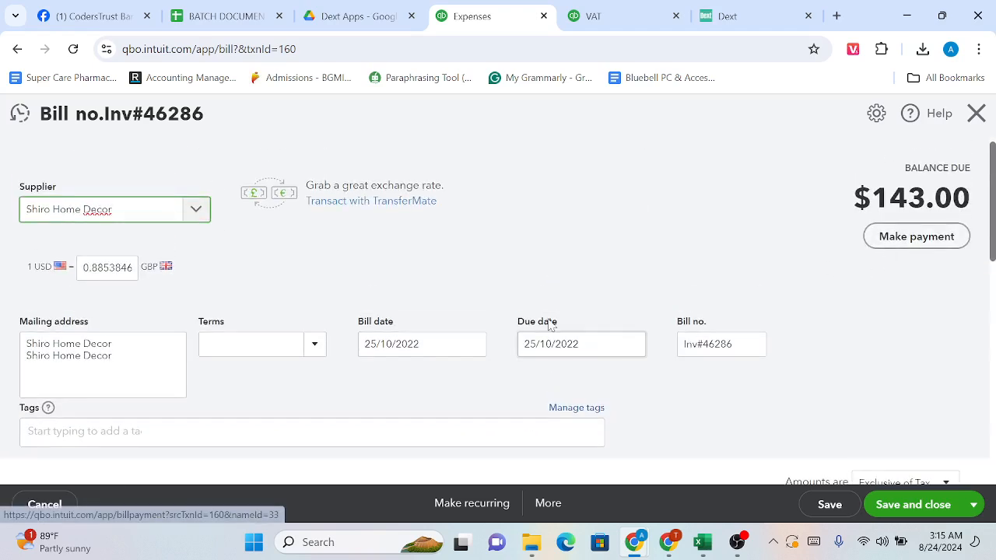
- Open the PDF attached to the Shiro Home Decor bill and check its payee, account item, tax and total amounts
scroll(549, 325, "down", 2)
scroll(549, 325, "down", 5)
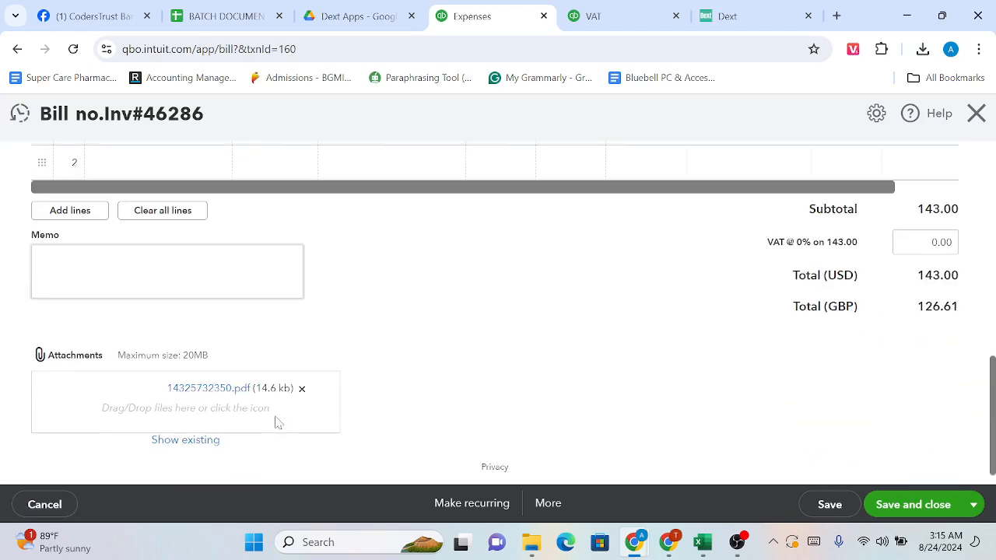
left_click(203, 386)
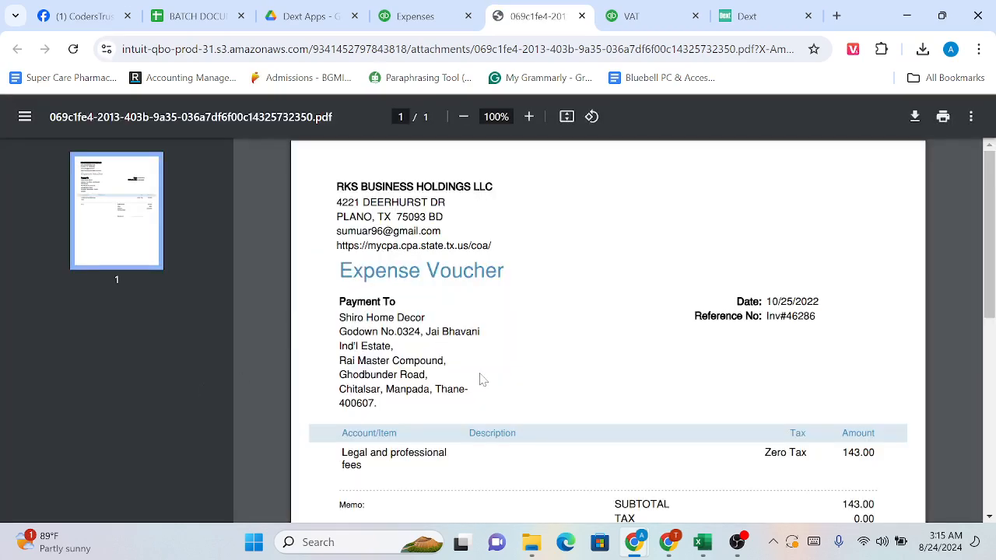
scroll(481, 379, "down", 3)
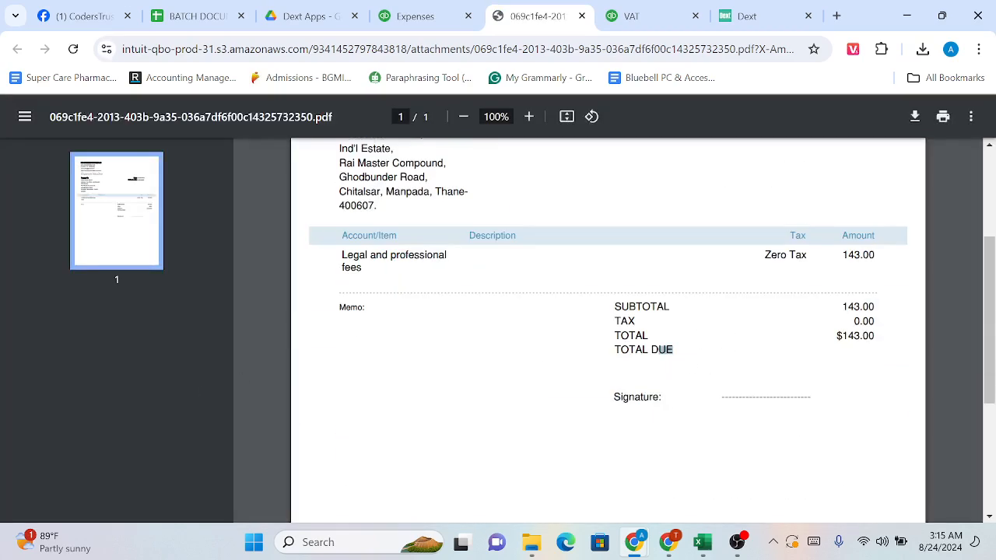
left_click_drag(659, 349, 614, 349)
left_click(840, 358)
left_click_drag(362, 267, 341, 254)
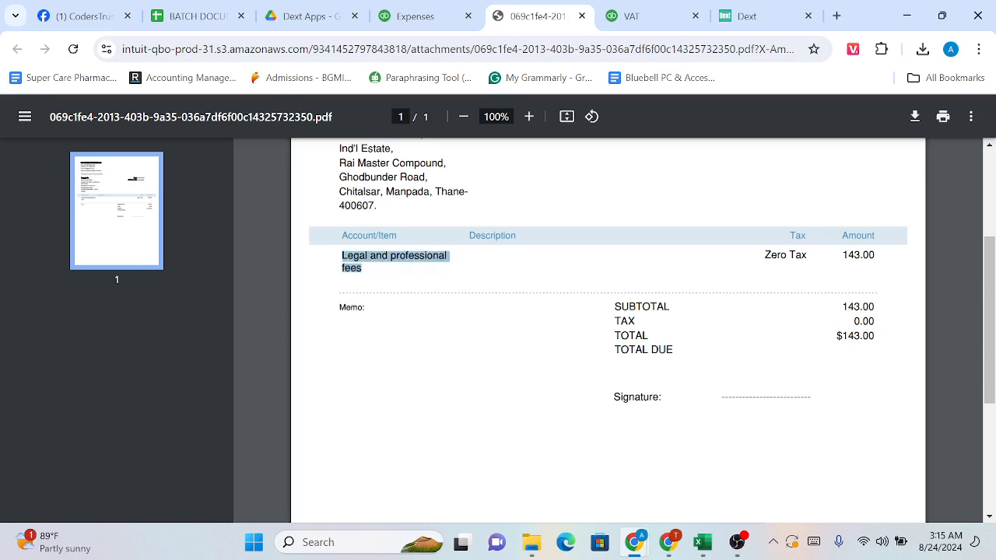
scroll(351, 268, "up", 3)
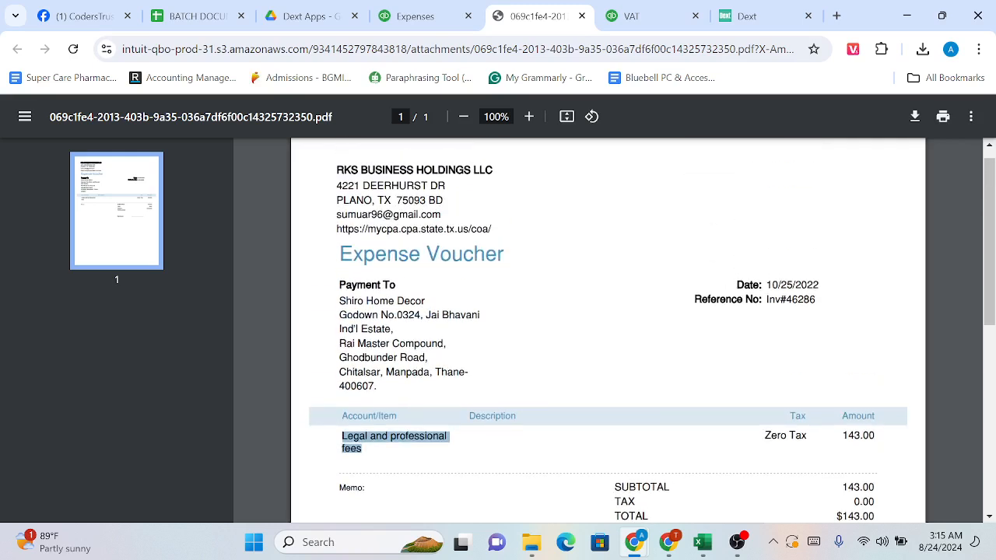
- Check the payee and total on the Shiro Home Decor voucher, and return to its bill in QuickBooks Online
left_click_drag(425, 301, 311, 301)
scroll(494, 377, "down", 4)
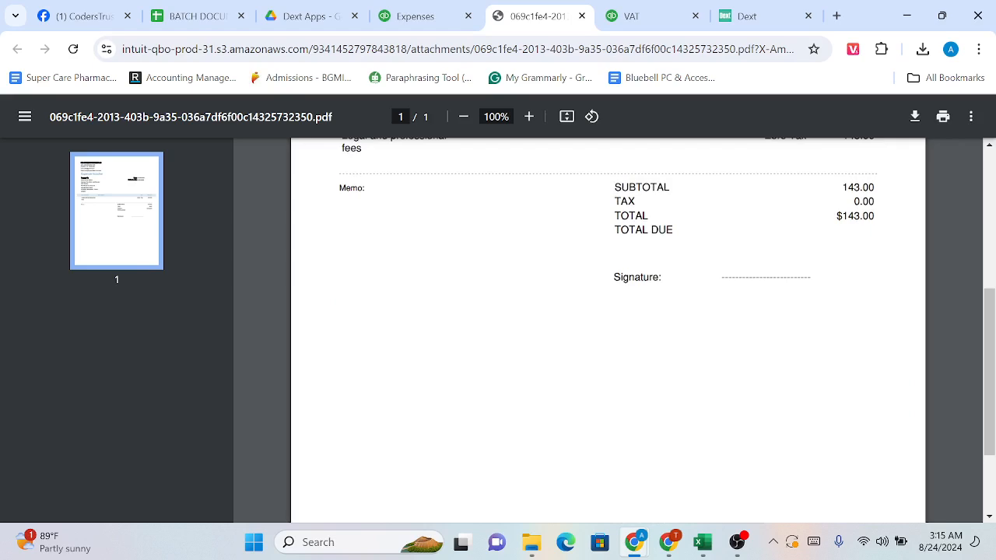
left_click_drag(861, 215, 835, 215)
left_click(419, 11)
scroll(378, 417, "up", 10)
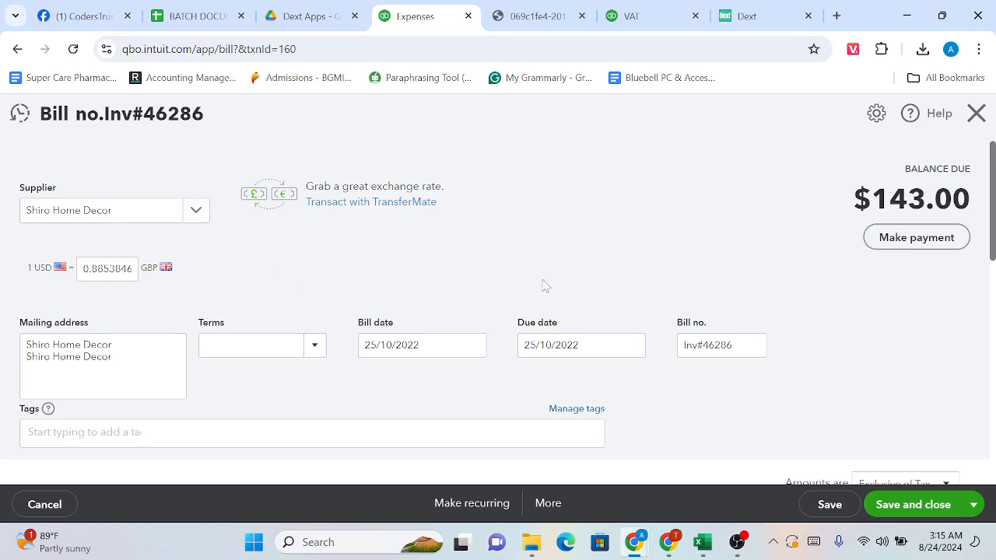
- Start a payment for the Shiro Home Decor bill with Bank Of America as the paying account
left_click(907, 243)
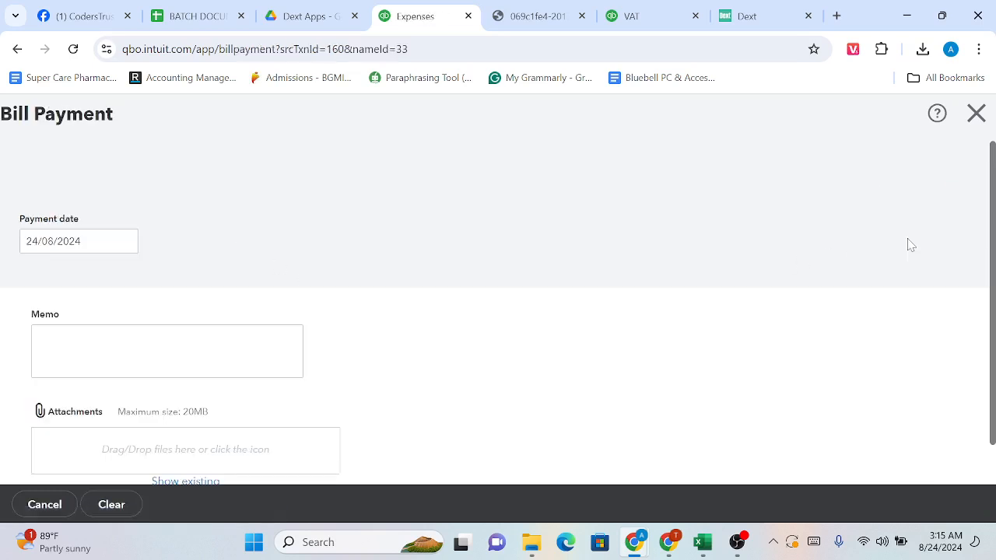
scroll(438, 246, "down", 1)
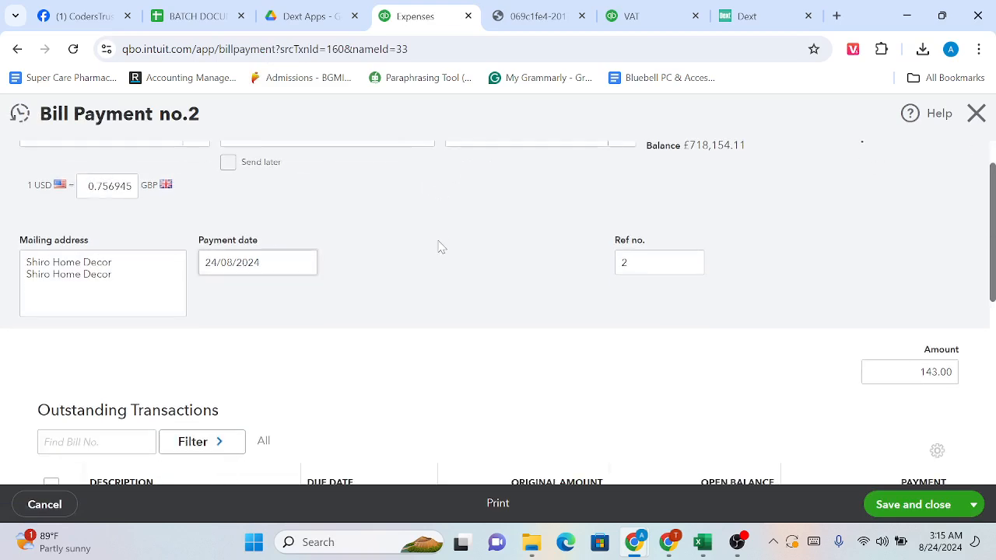
scroll(603, 225, "up", 1)
left_click(621, 188)
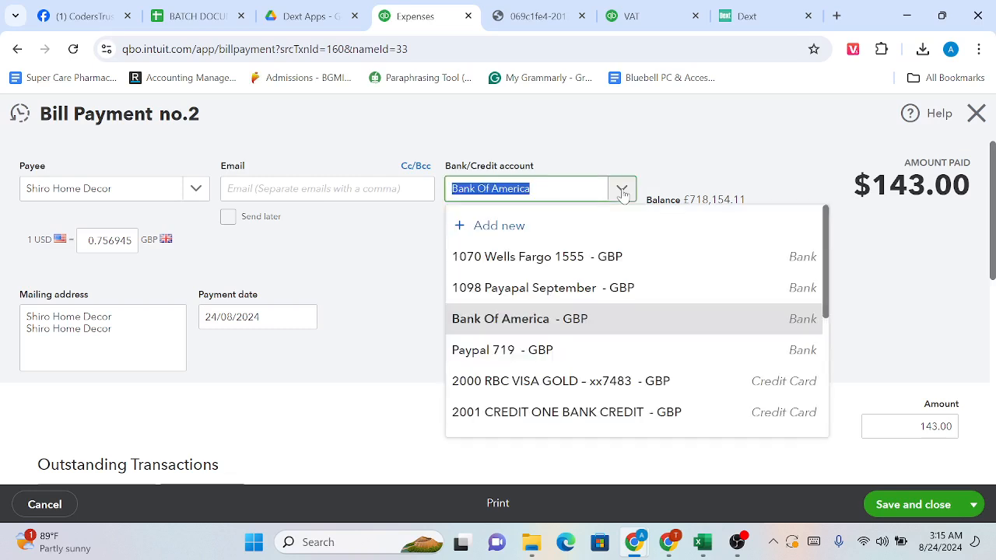
left_click(532, 322)
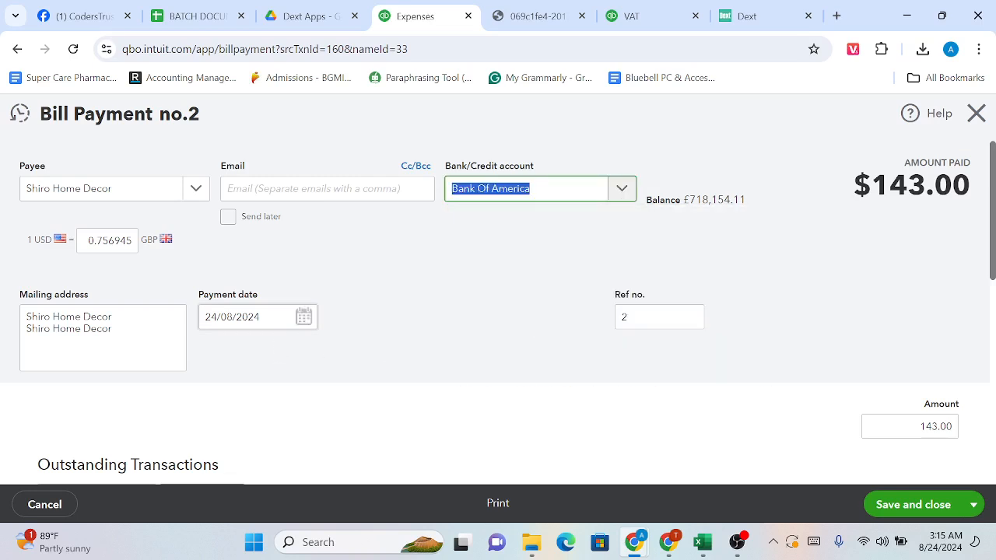
- Set the bill payment's date to 28/08/2022
left_click(302, 317)
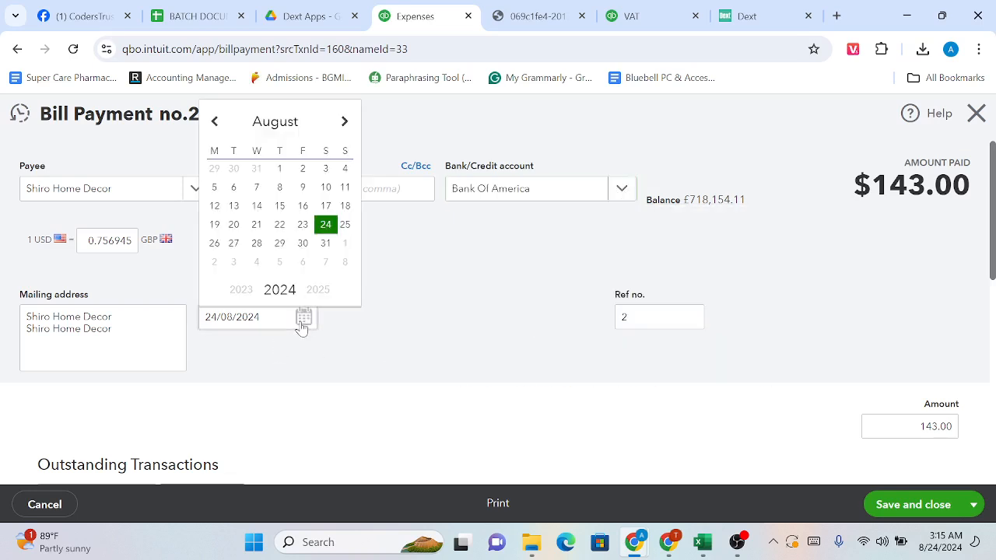
left_click(242, 299)
left_click(242, 298)
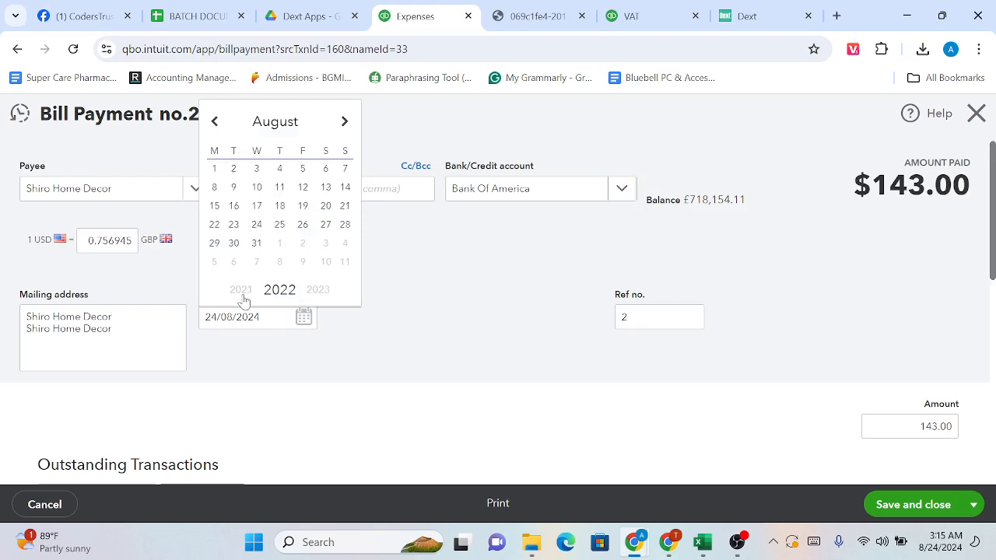
left_click(345, 225)
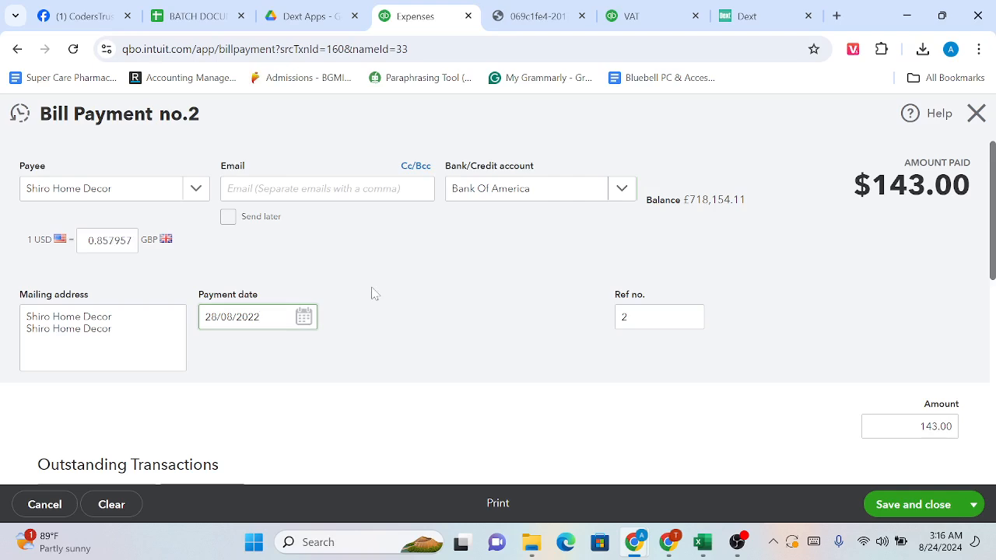
- Review the outstanding bill and payment totals, and save and close the Shiro Home Decor bill payment
scroll(371, 290, "down", 2)
scroll(374, 293, "down", 1)
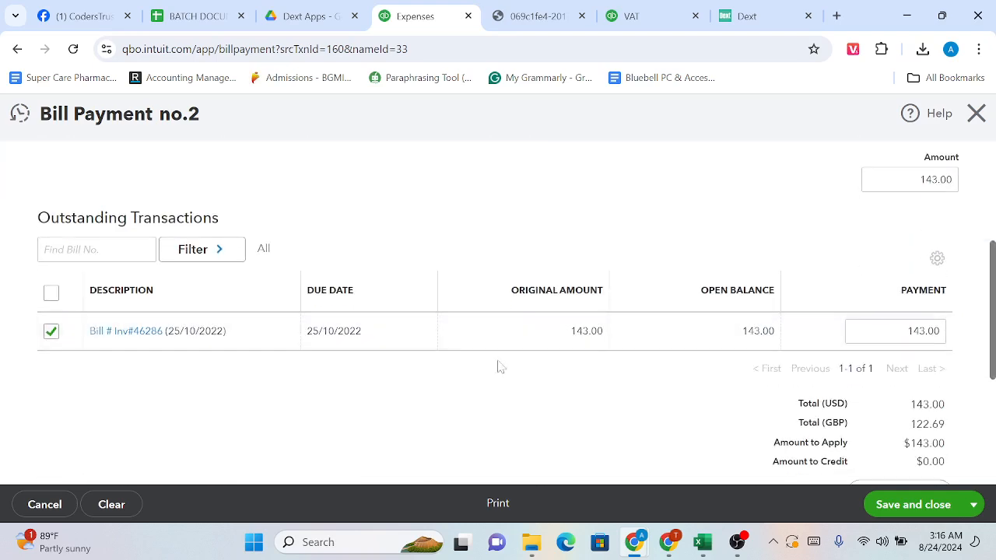
scroll(502, 368, "down", 1)
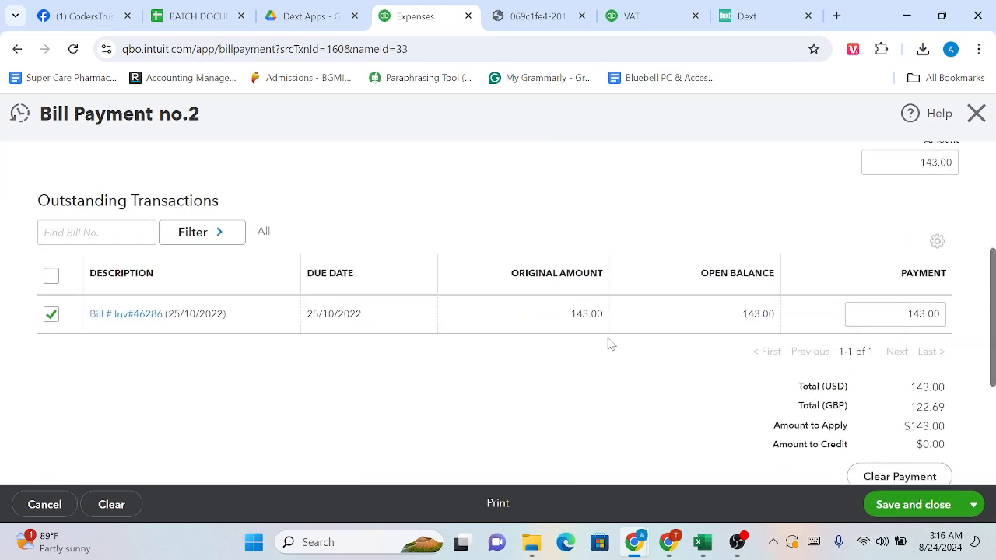
scroll(611, 345, "down", 1)
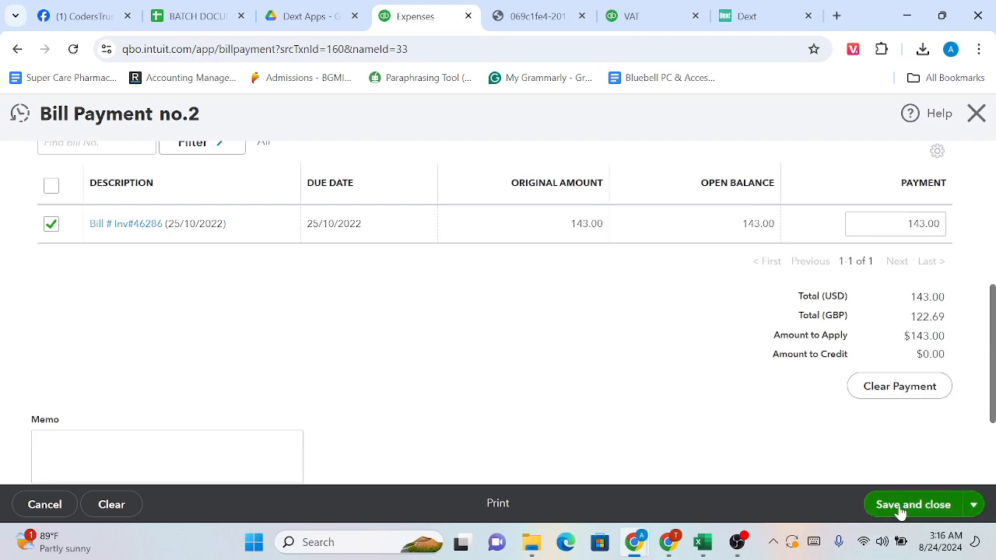
scroll(615, 323, "up", 3)
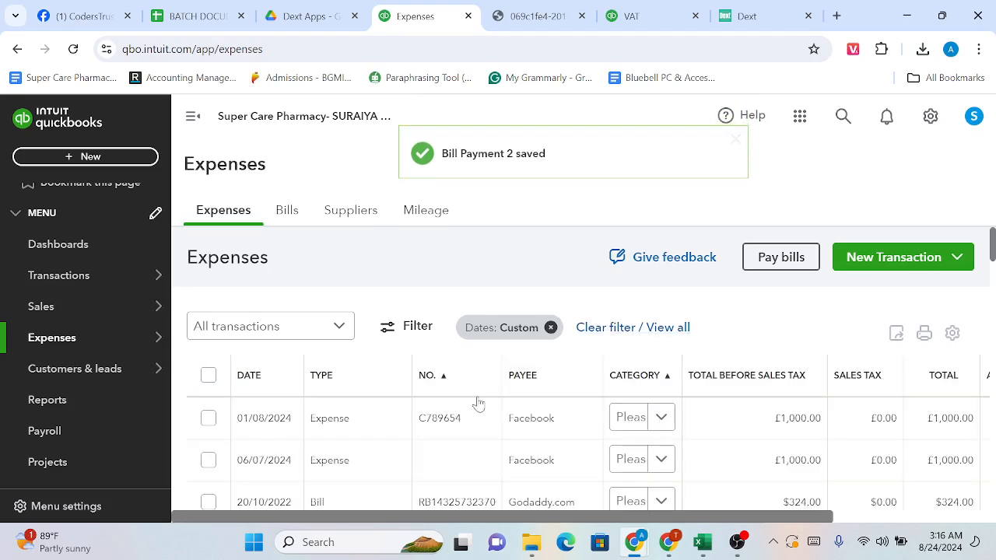
- Find the bill dated 30/10/2022 in the expenses list and open it
scroll(478, 404, "down", 2)
scroll(345, 396, "down", 3)
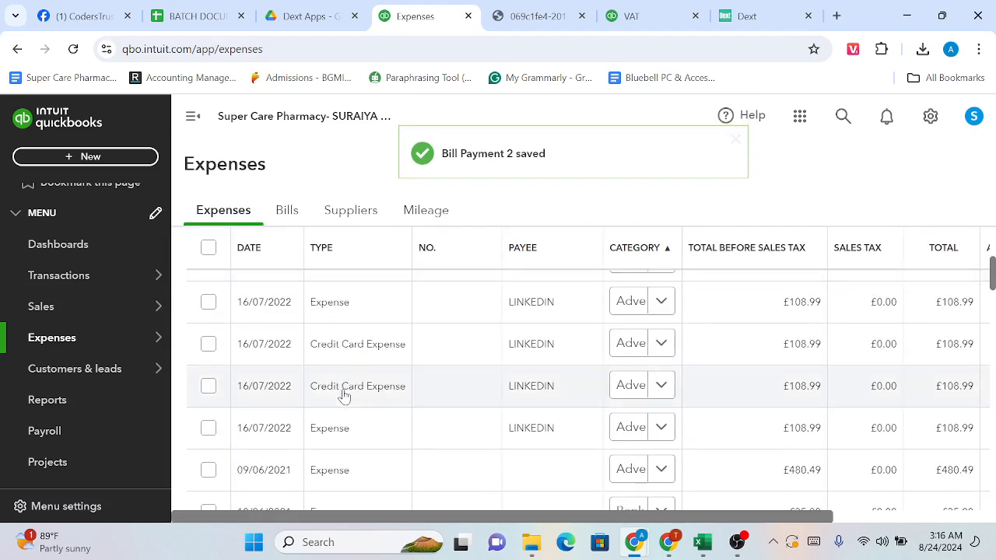
scroll(345, 395, "down", 4)
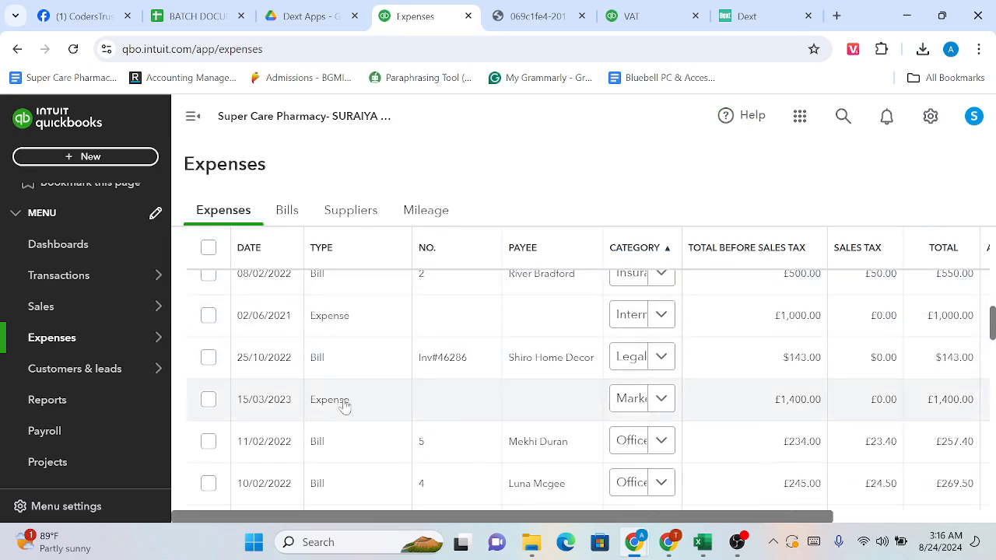
scroll(315, 438, "down", 2)
scroll(314, 438, "down", 5)
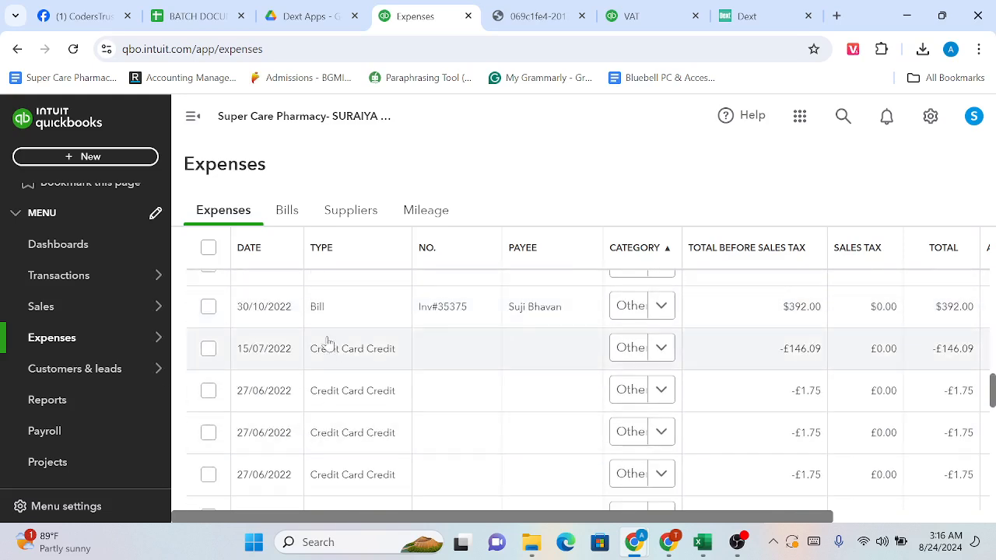
left_click(270, 314)
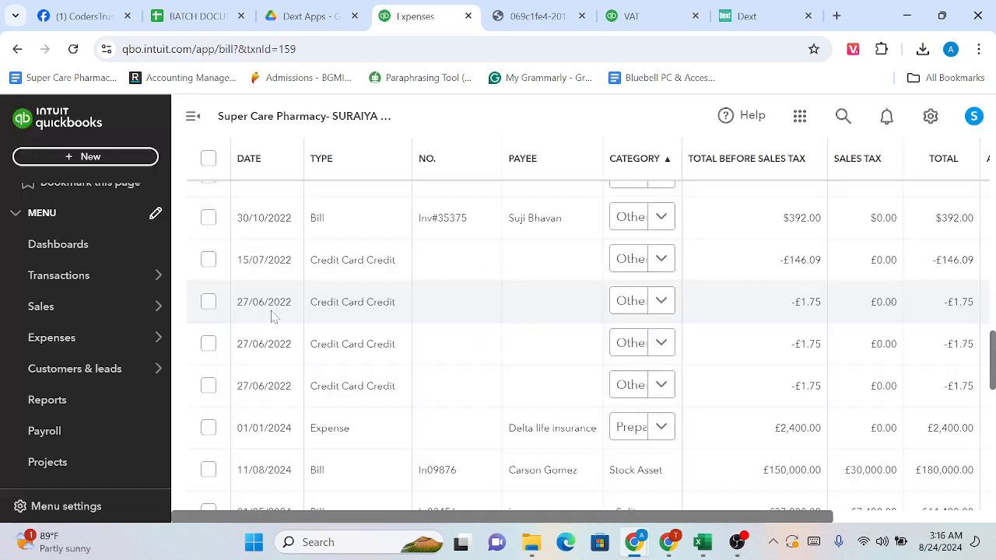
- Open the PDF attached to the 30/10/2022 bill, check its payee, account item, tax and total, and return to the bill
scroll(272, 315, "down", 6)
scroll(270, 317, "down", 3)
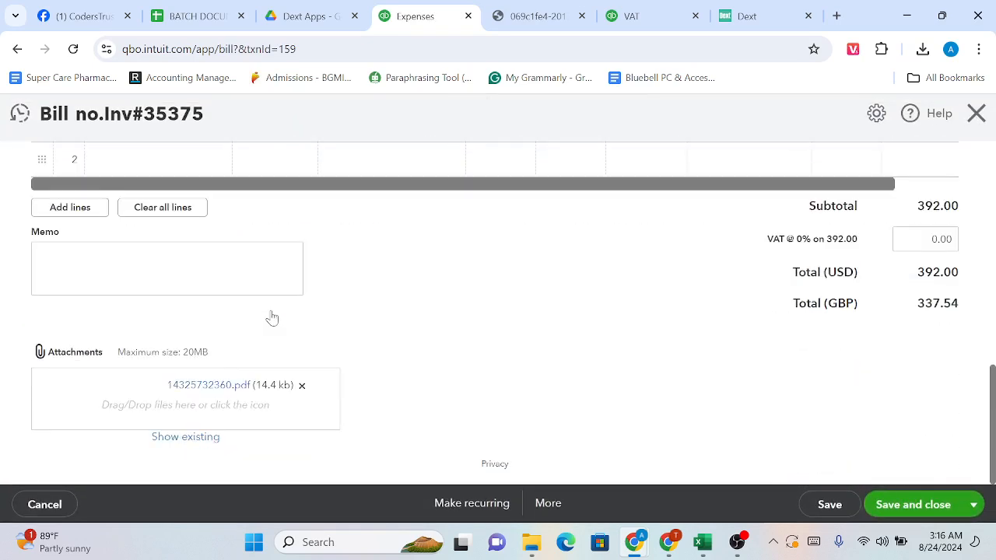
left_click(216, 392)
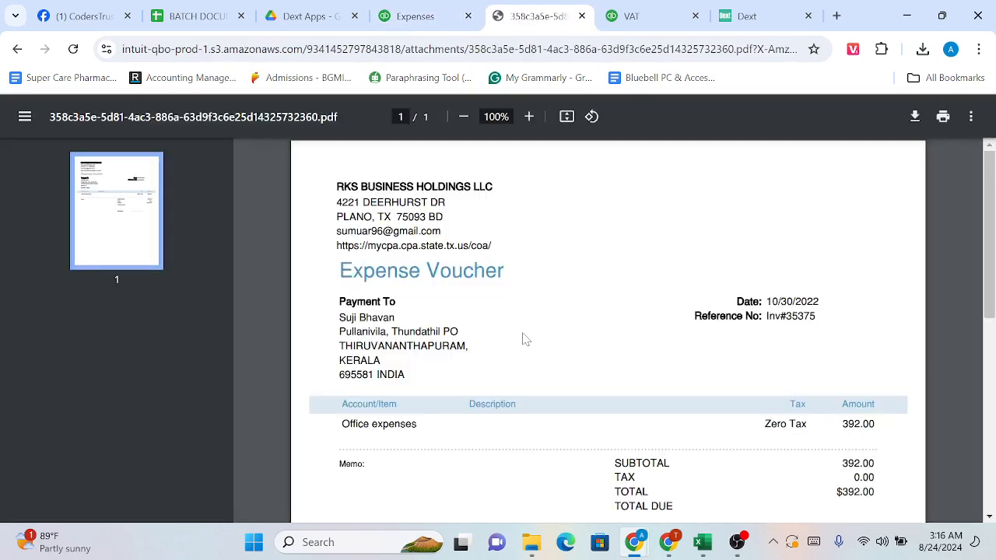
scroll(524, 338, "down", 3)
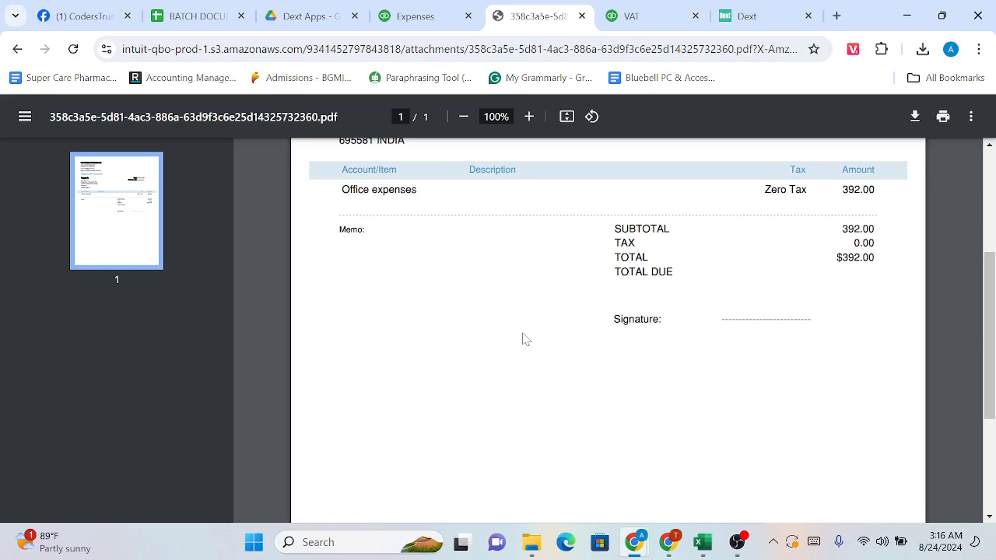
scroll(524, 338, "up", 3)
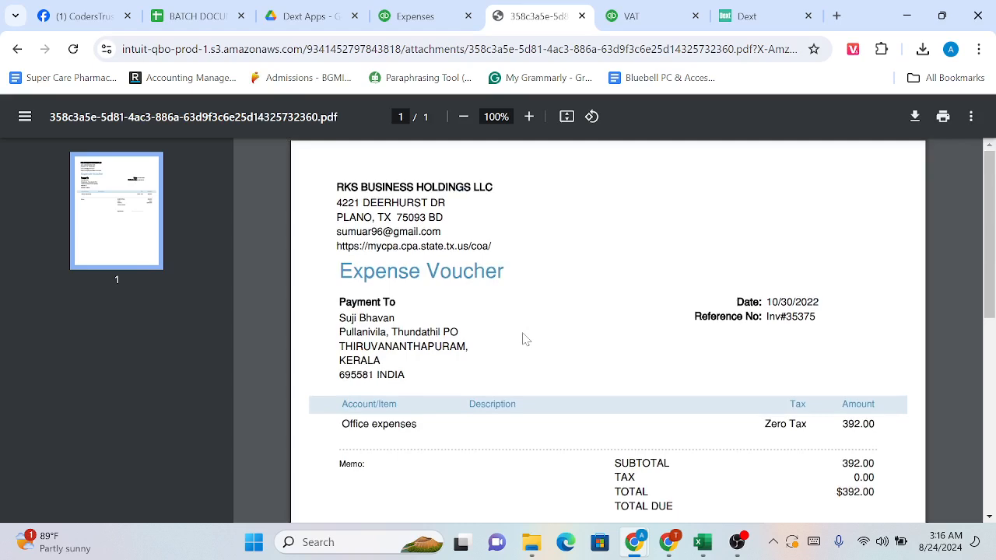
scroll(522, 338, "down", 2)
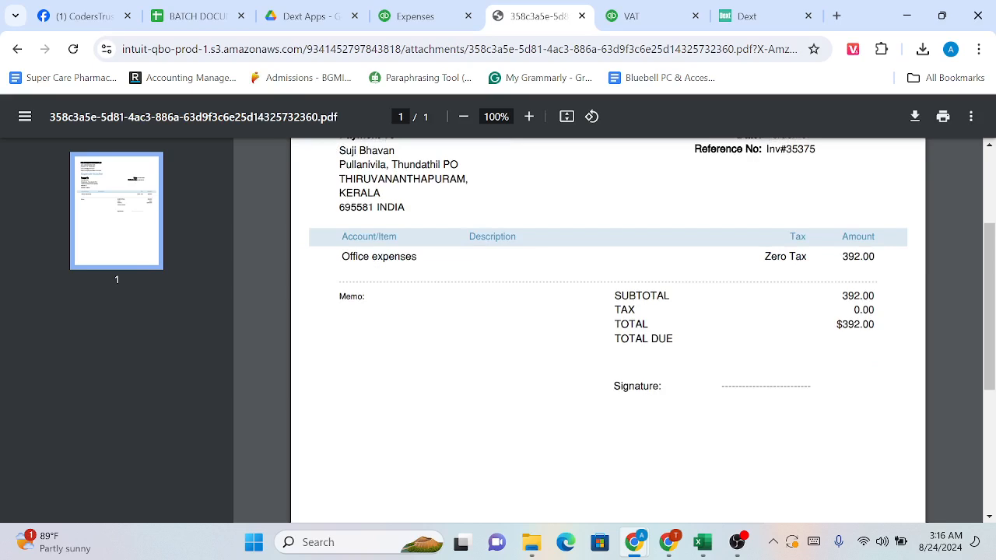
left_click_drag(835, 325, 869, 324)
left_click(415, 16)
scroll(403, 367, "up", 15)
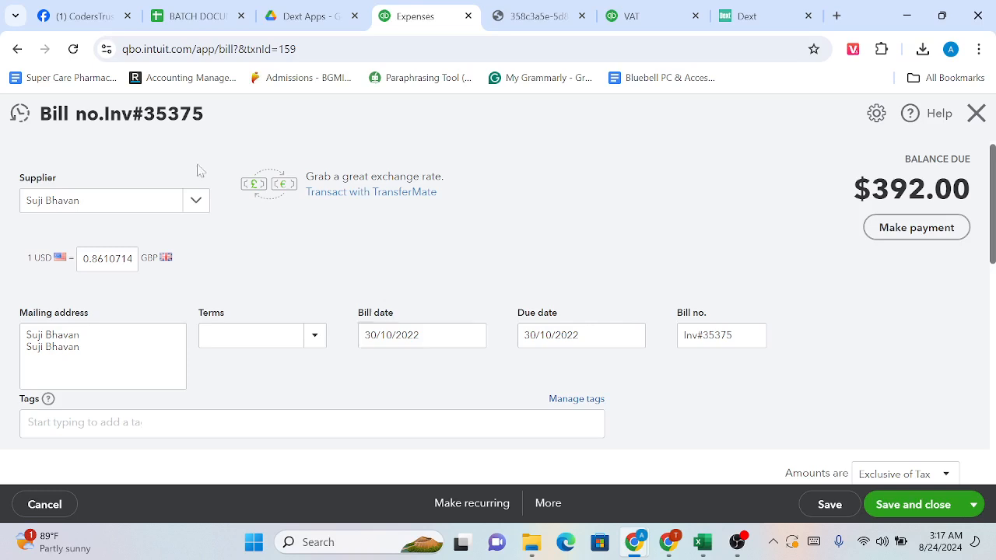
left_click(630, 14)
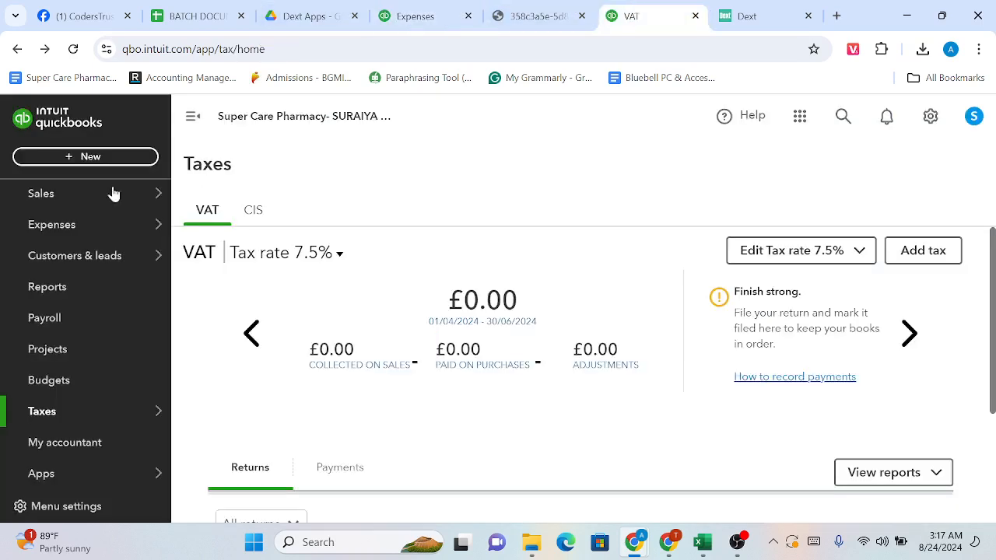
left_click(81, 158)
left_click(178, 247)
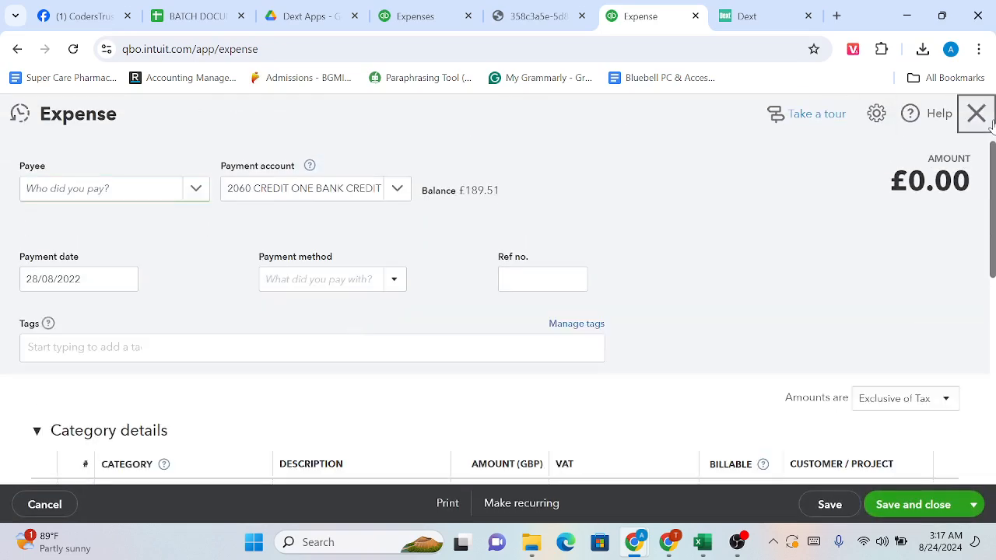
left_click(989, 120)
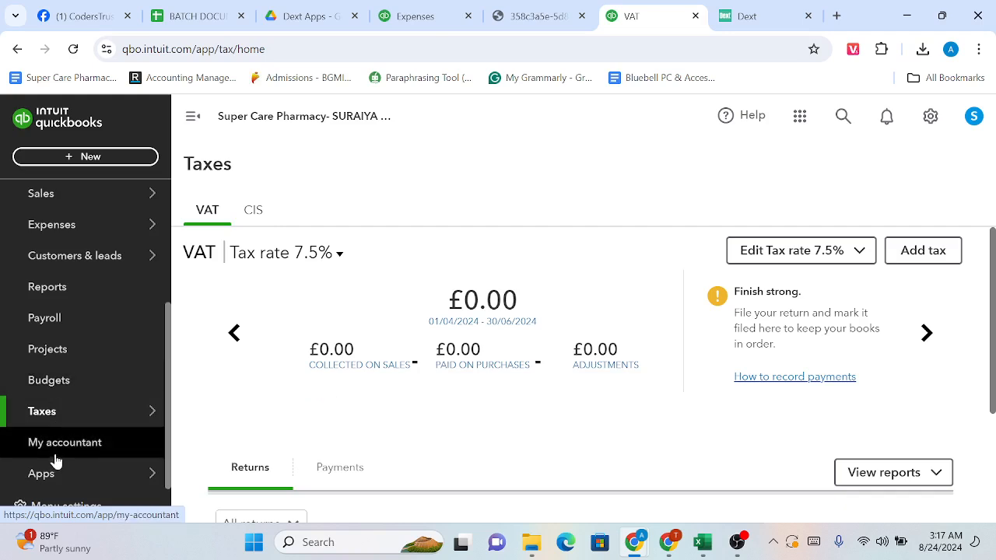
- Open the expenses list and examine the October and November 2022 bills and the Shiro Home Decor bill payment
mouse_move(80, 225)
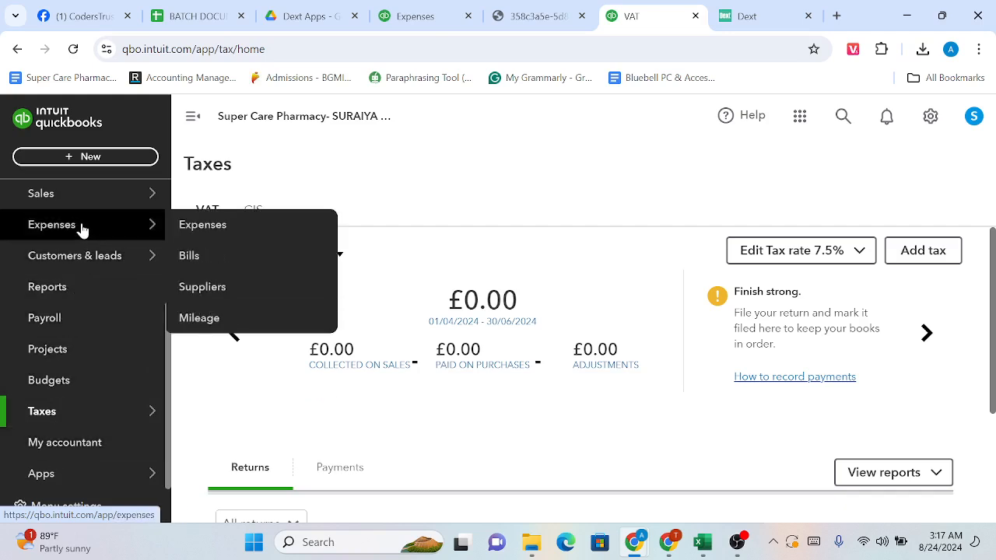
left_click(219, 236)
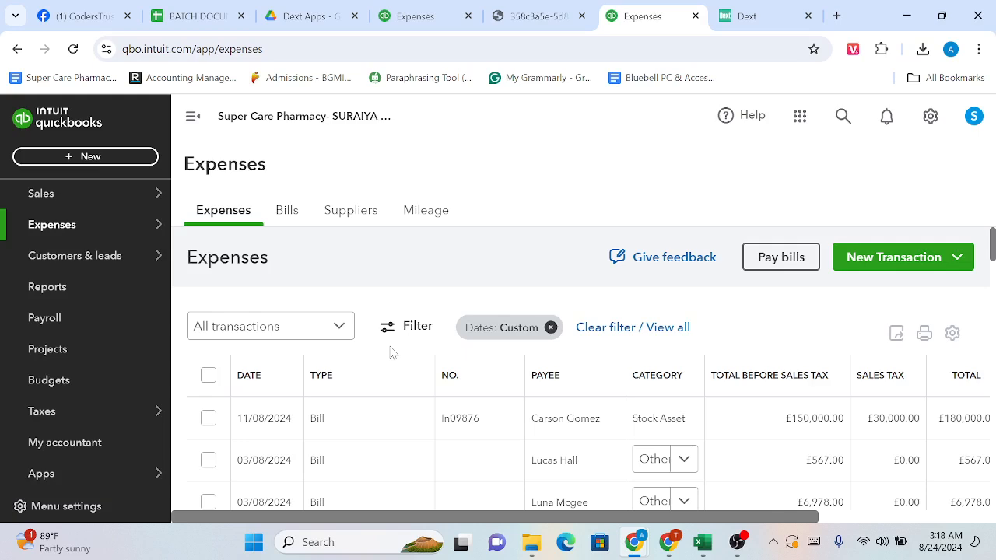
scroll(432, 442, "down", 10)
scroll(432, 442, "down", 15)
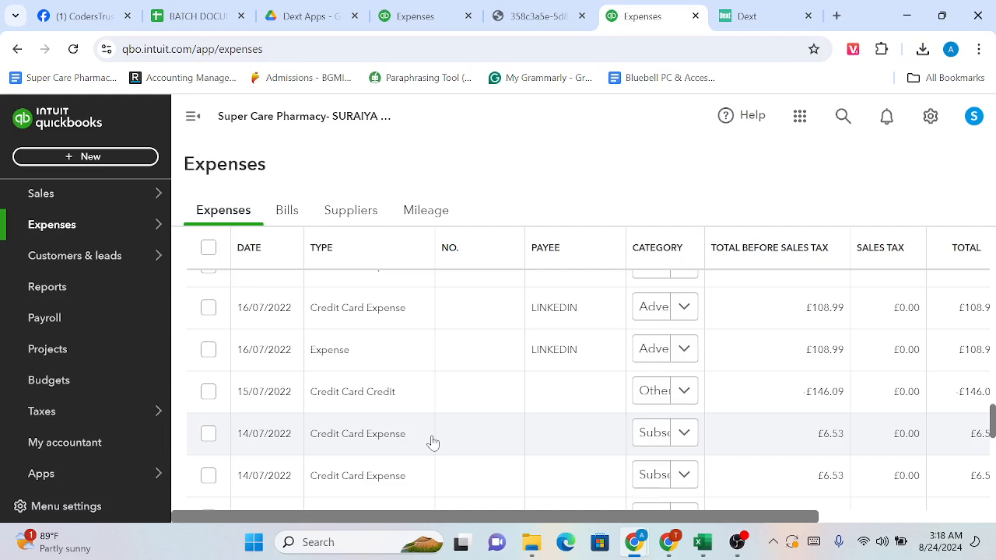
scroll(432, 442, "up", 5)
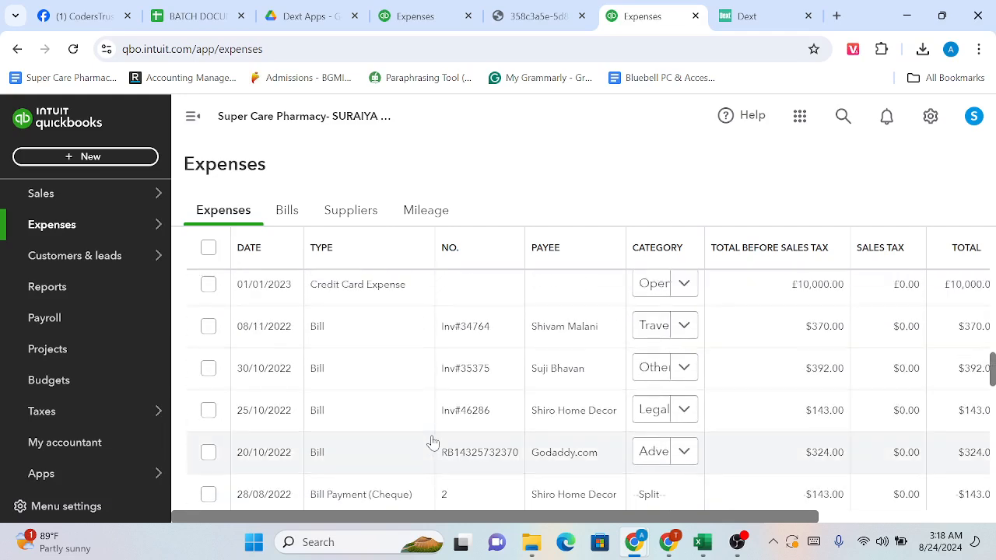
scroll(433, 441, "up", 3)
scroll(433, 441, "down", 3)
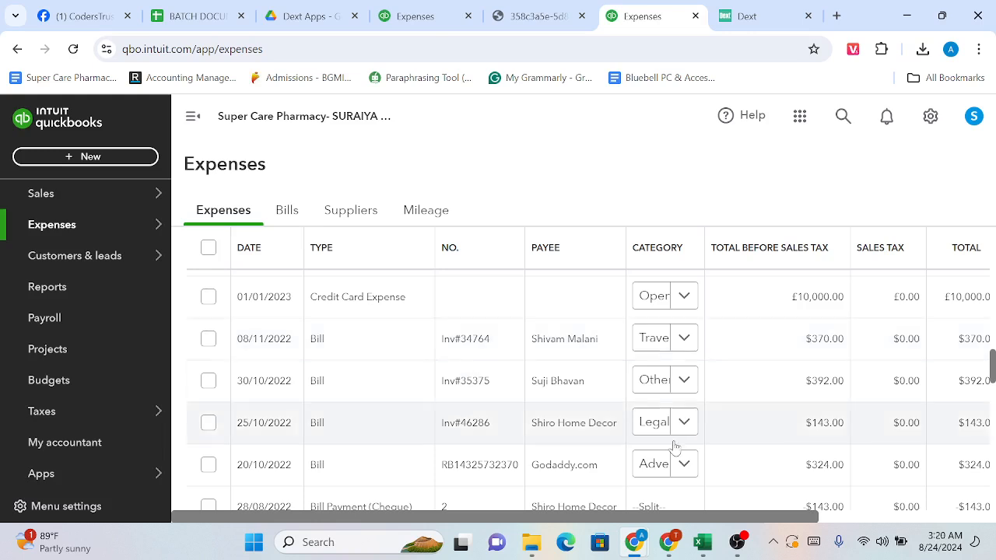
mouse_move(745, 554)
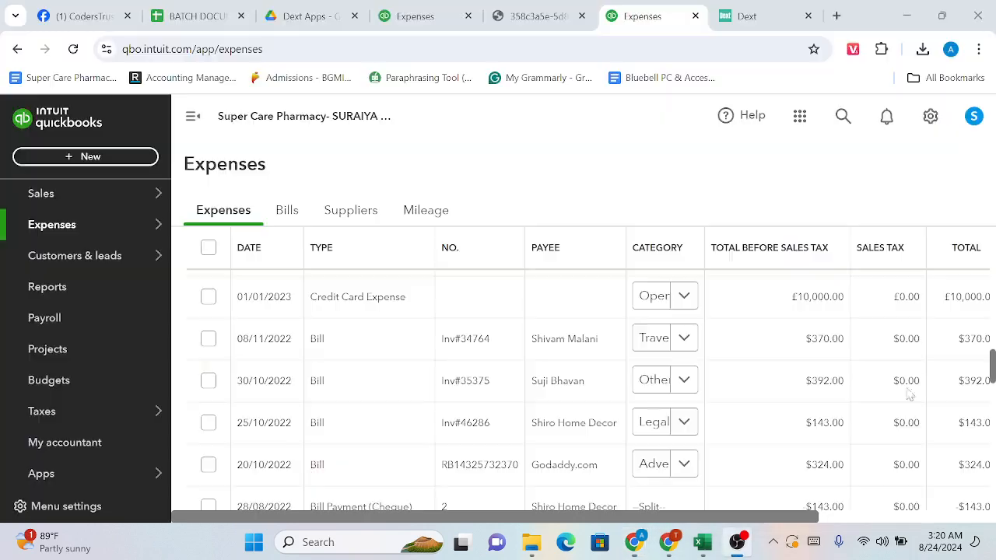
key("ctrl+shift+Tab")
key("ctrl+shift+Tab")
- Return from the Budget-2023.pdf document to the open bill dated 30/10/2022 in QuickBooks Online
mouse_move(635, 543)
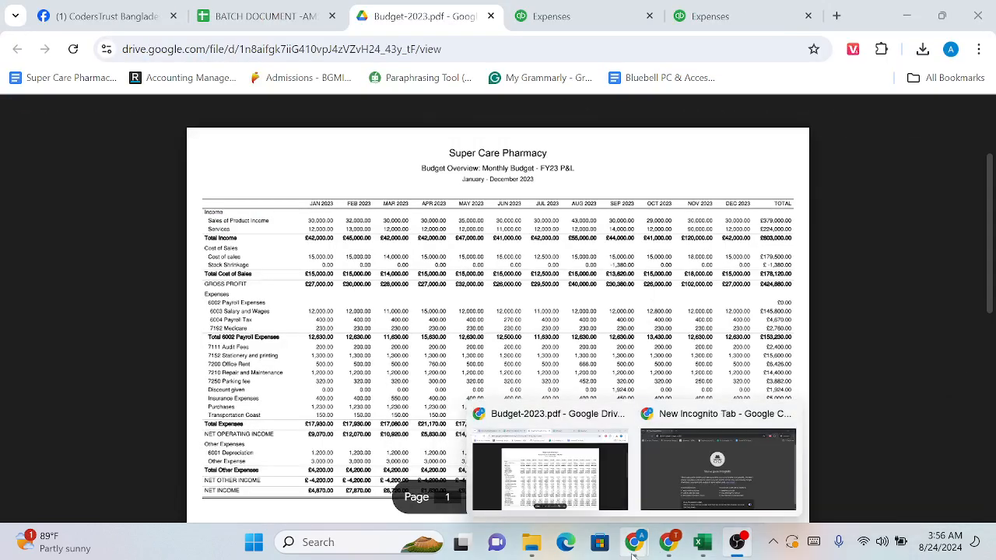
left_click(577, 491)
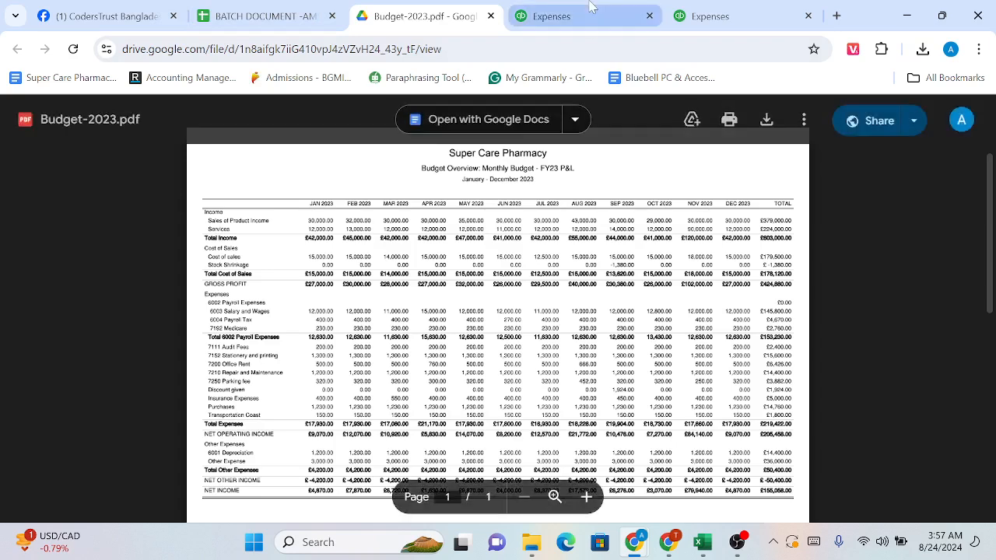
key("ctrl+Tab")
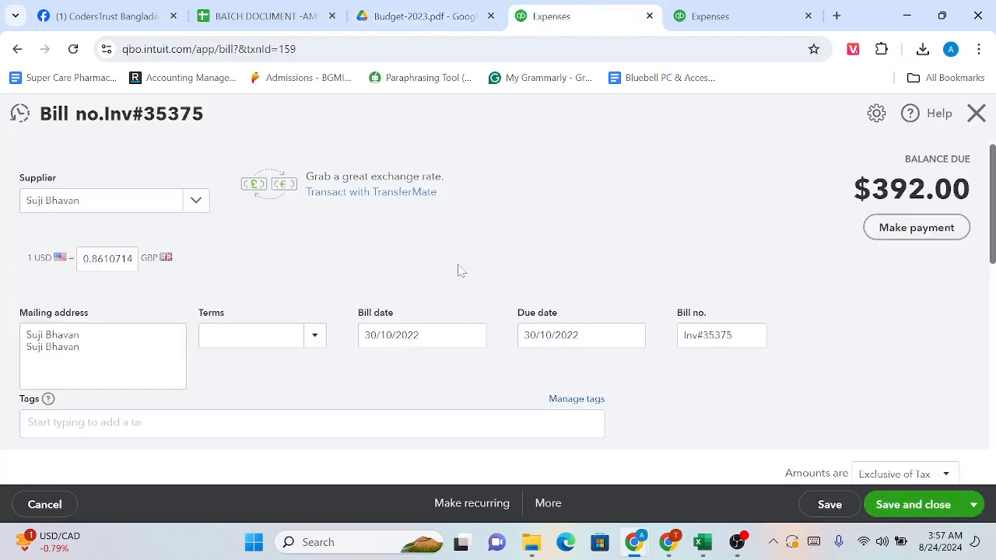
- Close the open bill, consult the monthly budget overview in Budget-2023.pdf, and return to QuickBooks Online
left_click(975, 113)
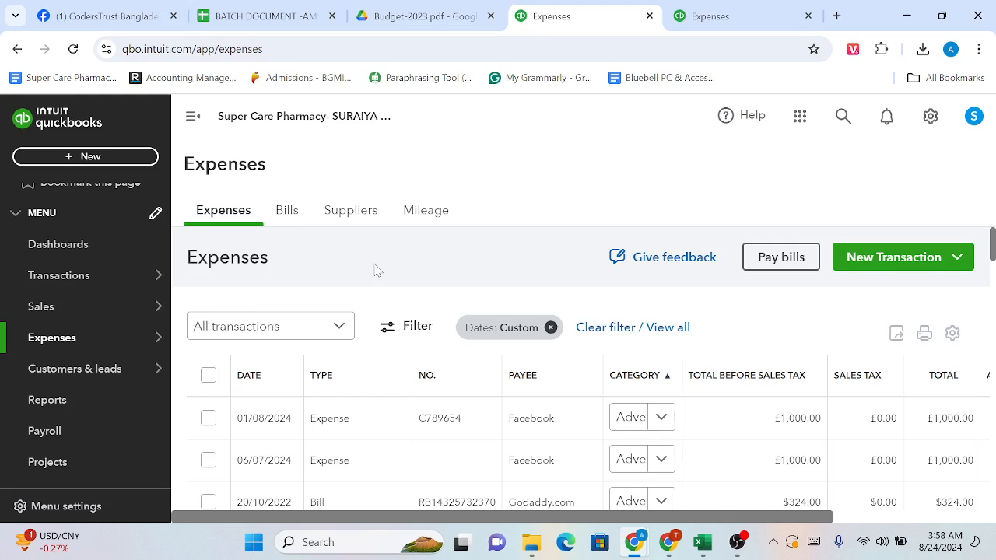
left_click(423, 16)
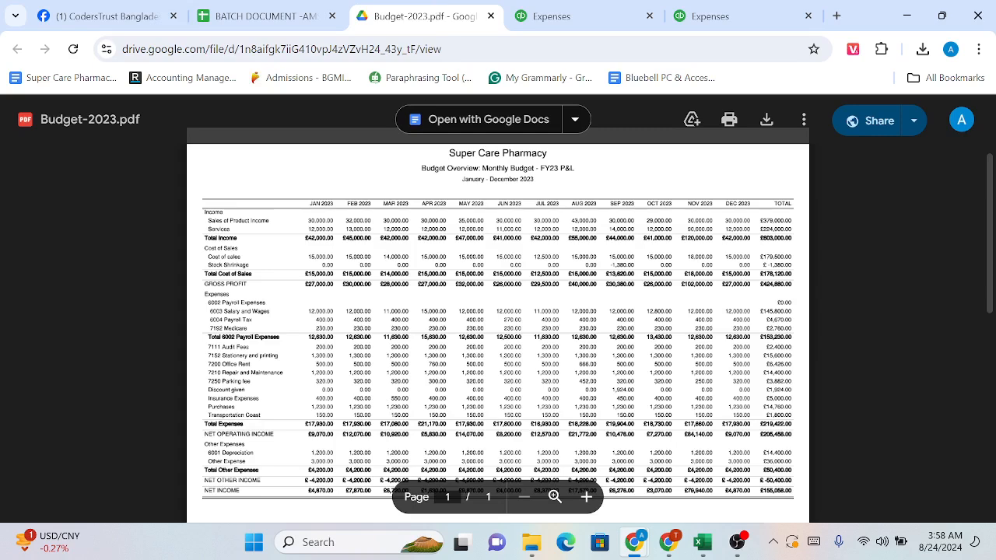
left_click(579, 14)
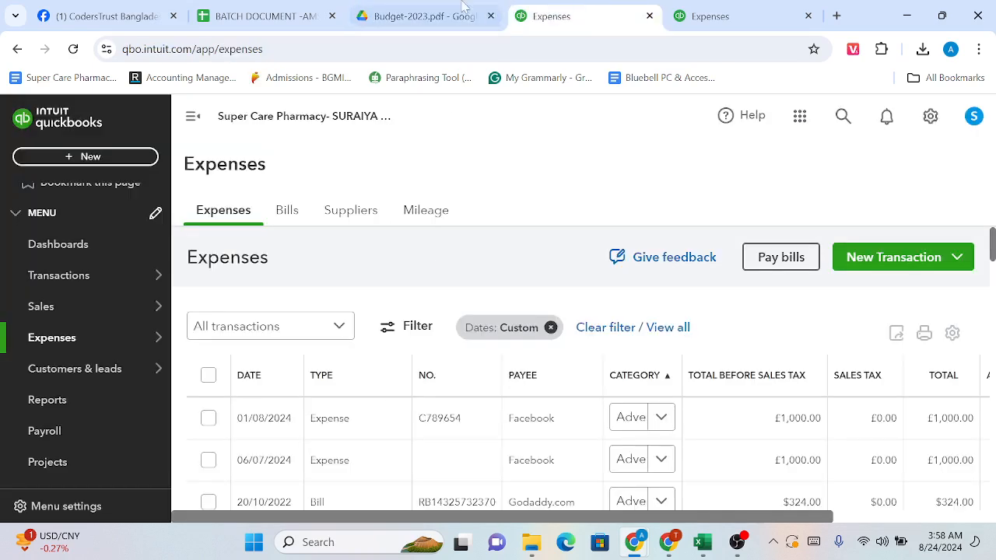
left_click(428, 14)
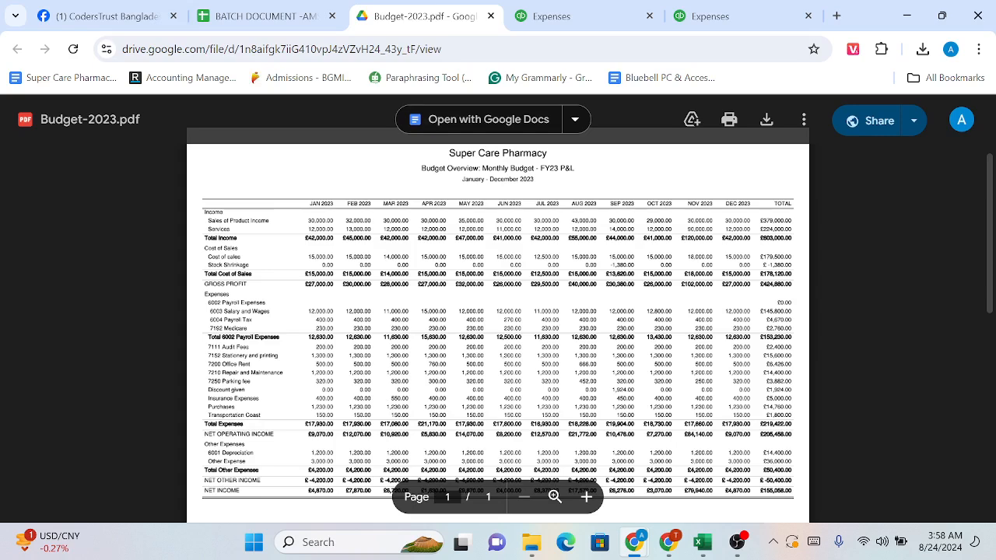
left_click(552, 19)
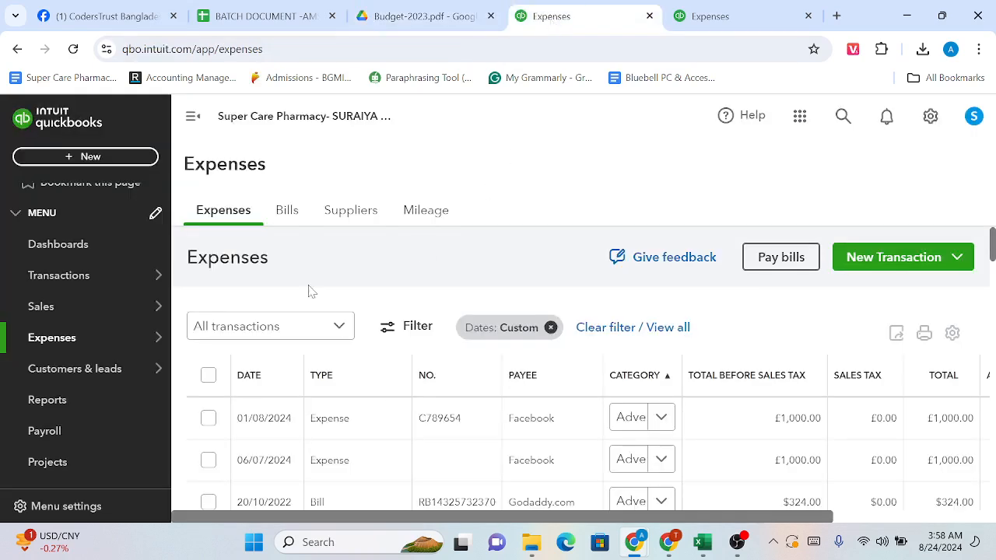
- Open the Budgets page and review the existing budgets with their types, modification details and available actions
scroll(122, 355, "down", 2)
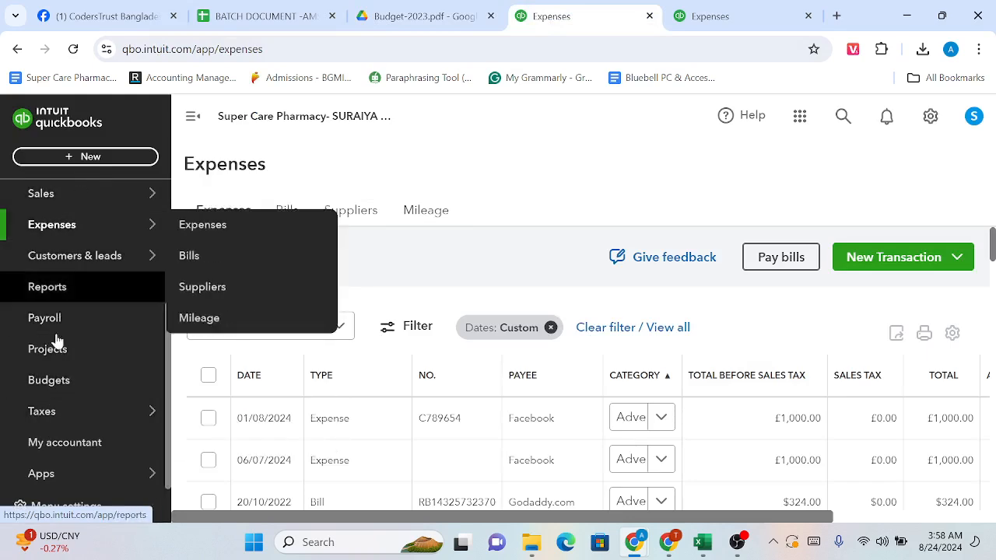
left_click(53, 383)
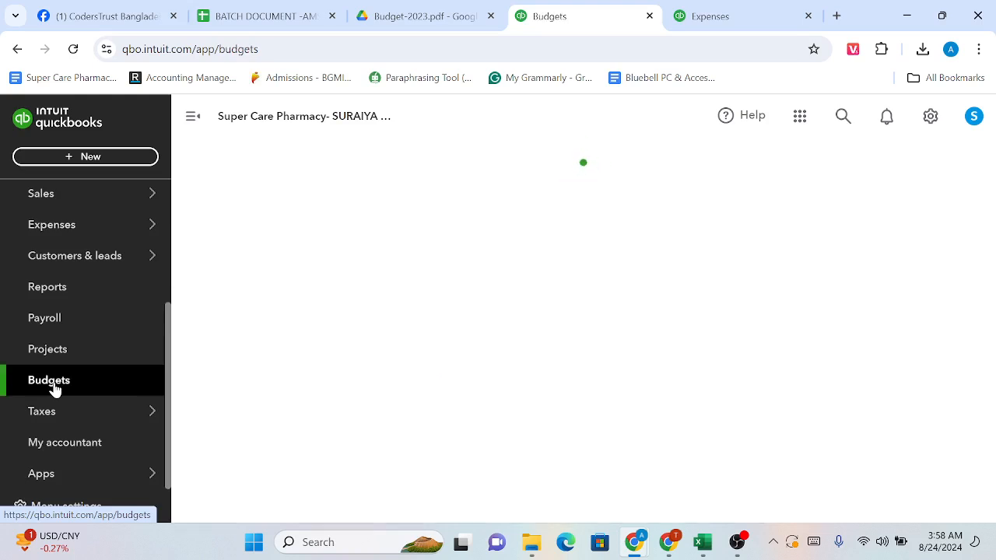
scroll(407, 384, "down", 1)
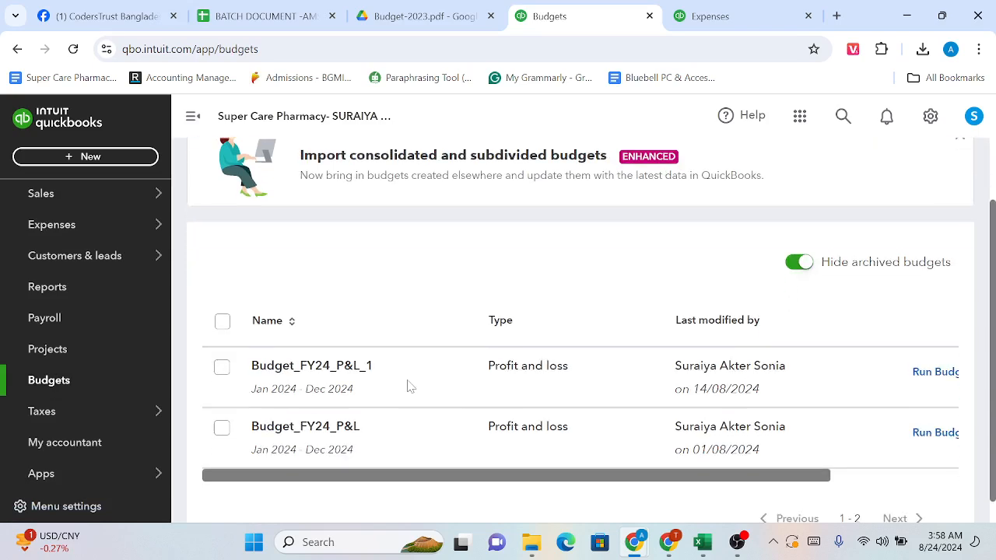
scroll(408, 386, "right", 1)
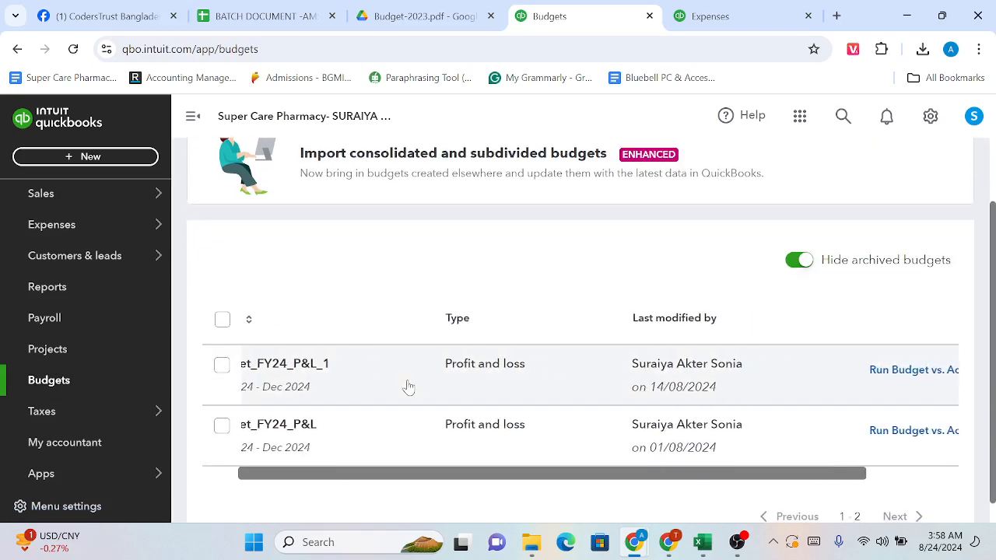
scroll(408, 386, "left", 1)
scroll(469, 381, "right", 3)
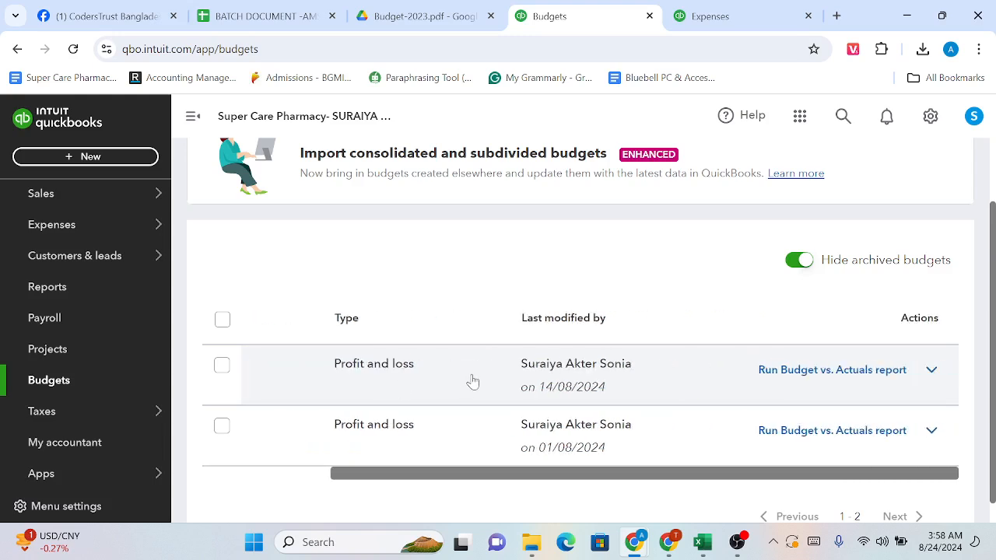
scroll(469, 380, "up", 1)
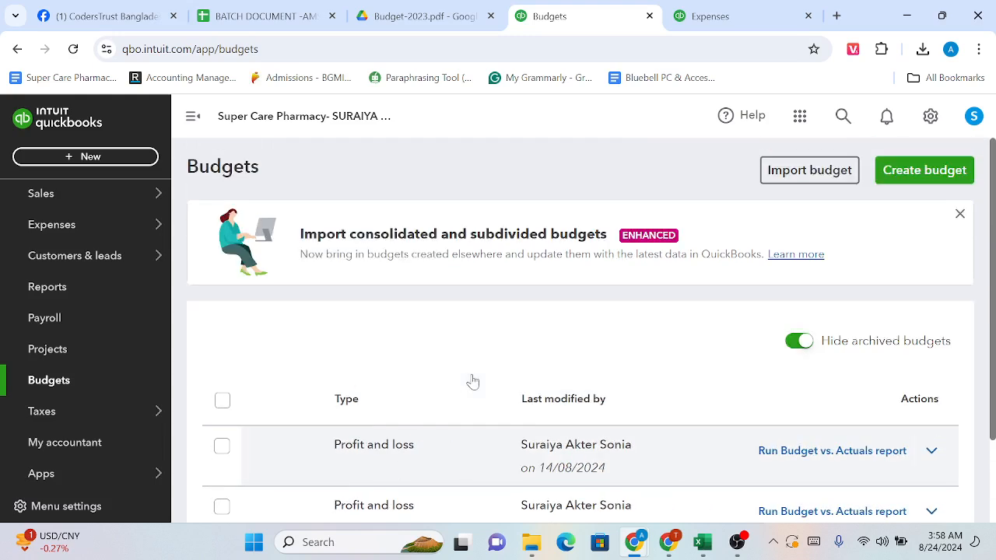
- Start creating a profit and loss budget and set its period to FY 2025 (Jan 2025 - Dec 2025)
left_click(915, 176)
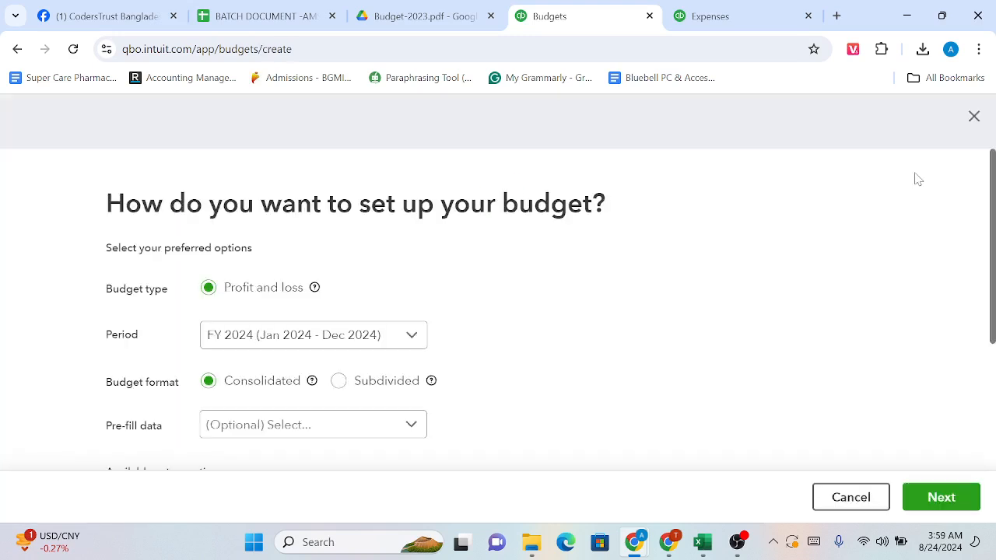
left_click(409, 341)
left_click(332, 467)
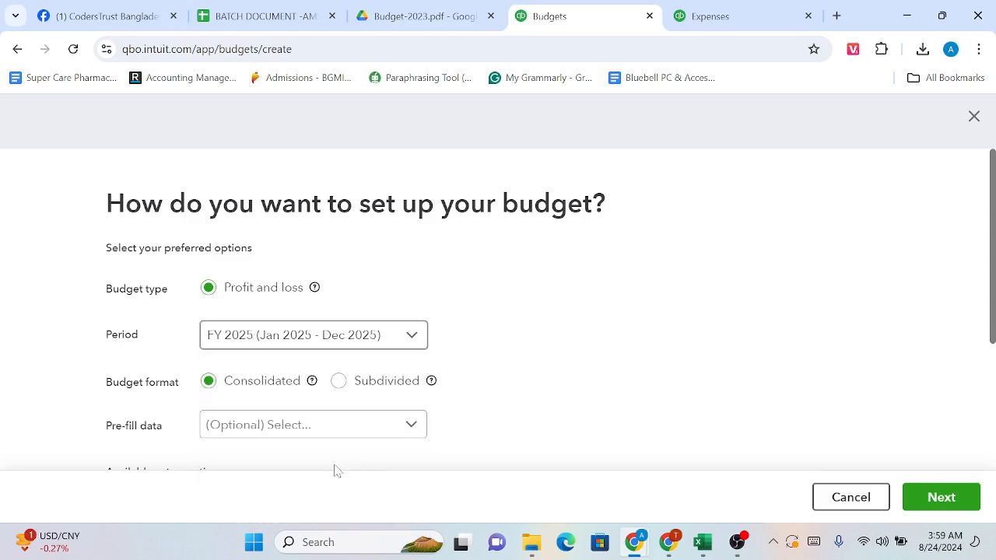
- Look at the options of the Subdivided budget format and set the format back to Consolidated
scroll(378, 376, "down", 1)
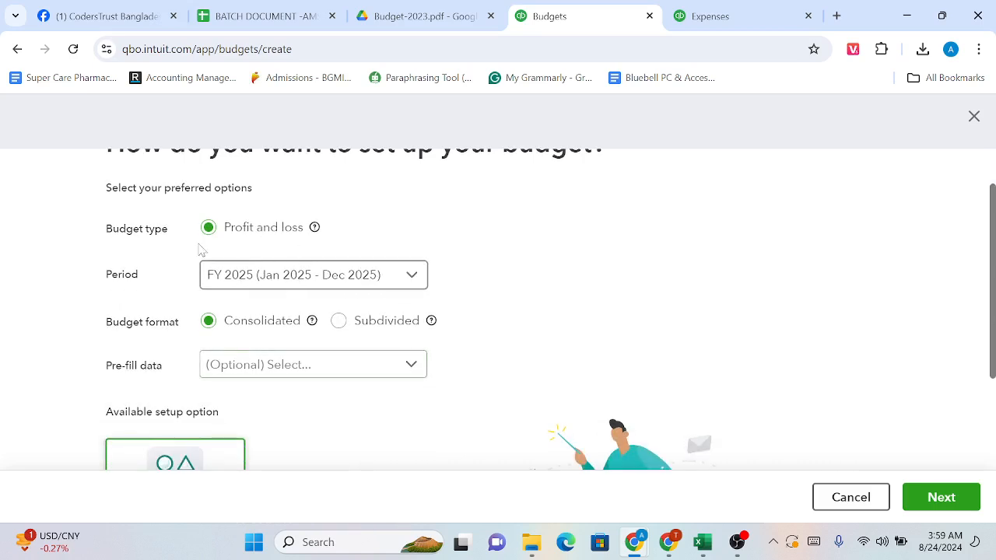
scroll(279, 342, "down", 1)
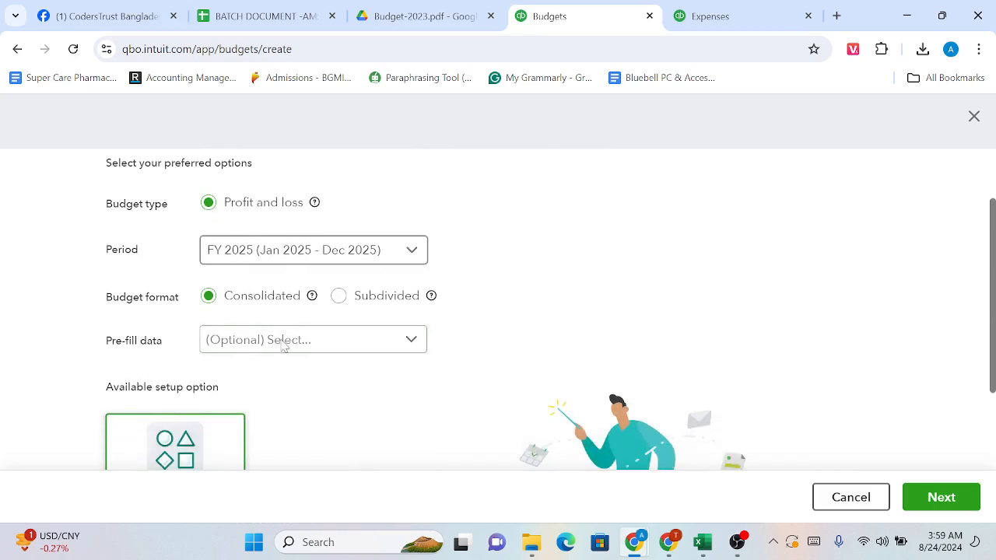
left_click(338, 302)
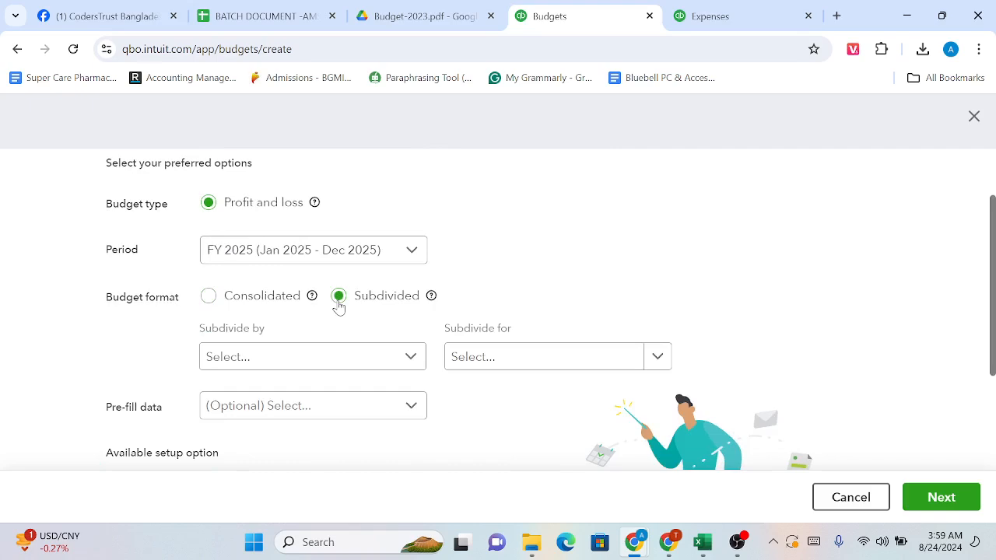
left_click(215, 303)
- Set the budget's pre-fill data to Actuals 2024 (YTD) and check the available setup option
scroll(322, 358, "down", 1)
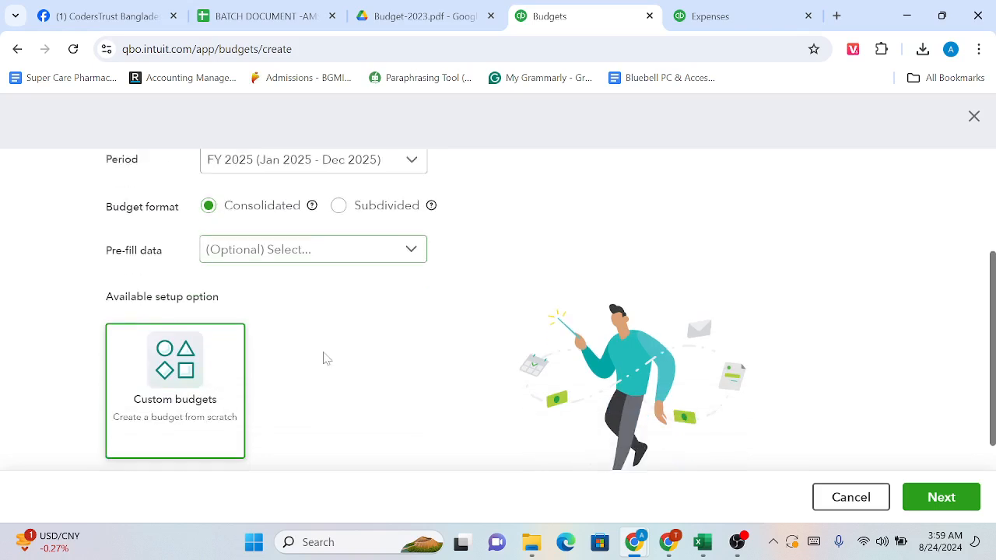
left_click(413, 259)
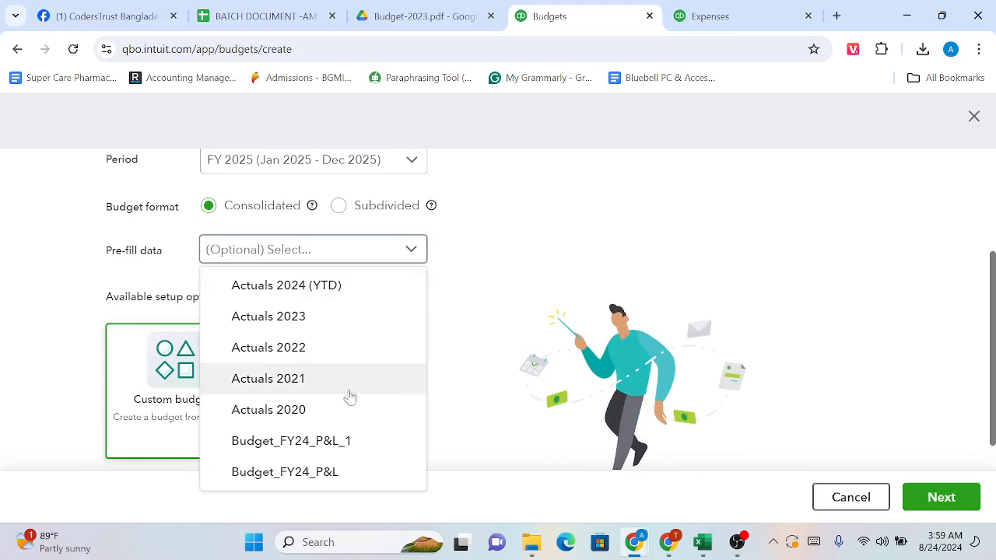
left_click(350, 301)
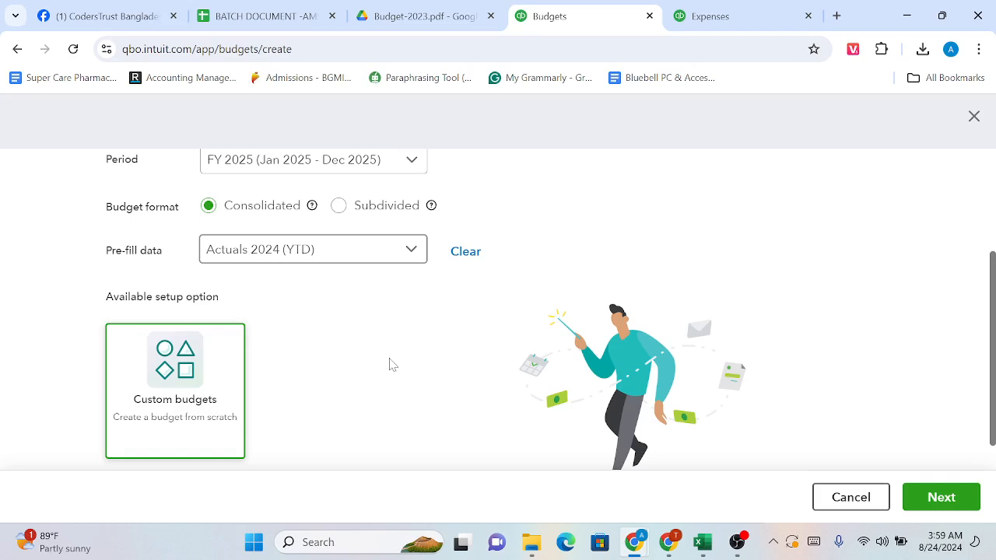
scroll(392, 364, "down", 1)
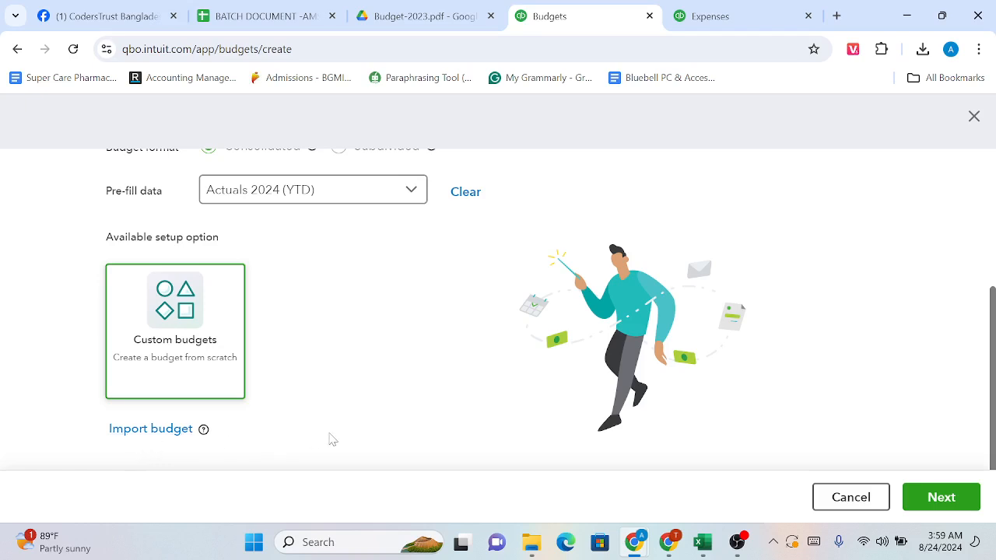
- Glance at Budget-2023.pdf for reference and proceed with the Custom budgets setup to generate the FY 2025 budget
left_click(424, 15)
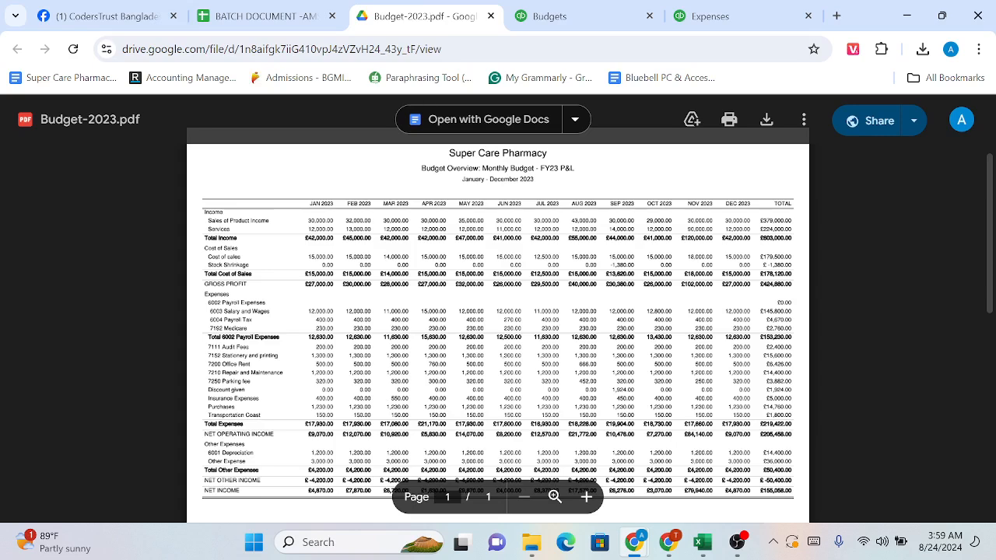
left_click(548, 16)
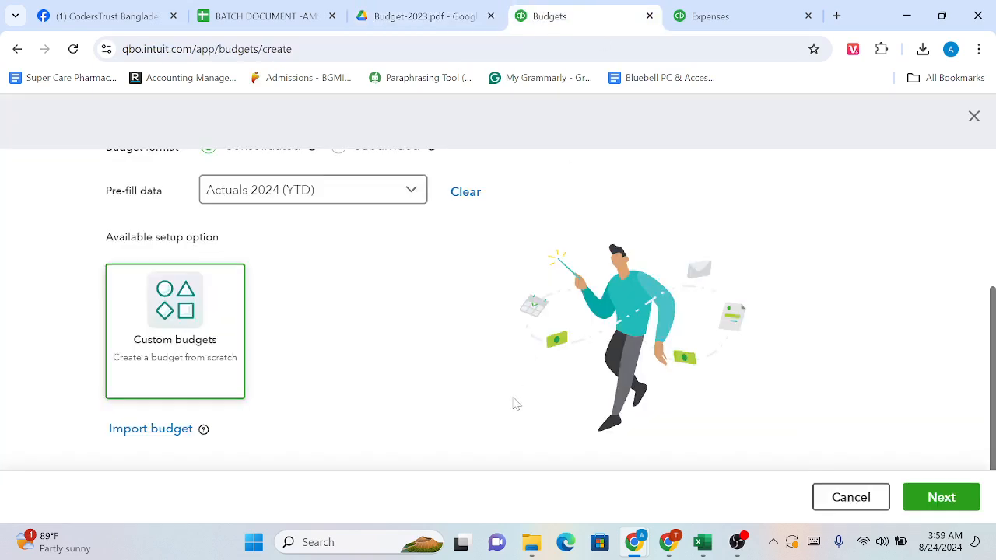
left_click(958, 500)
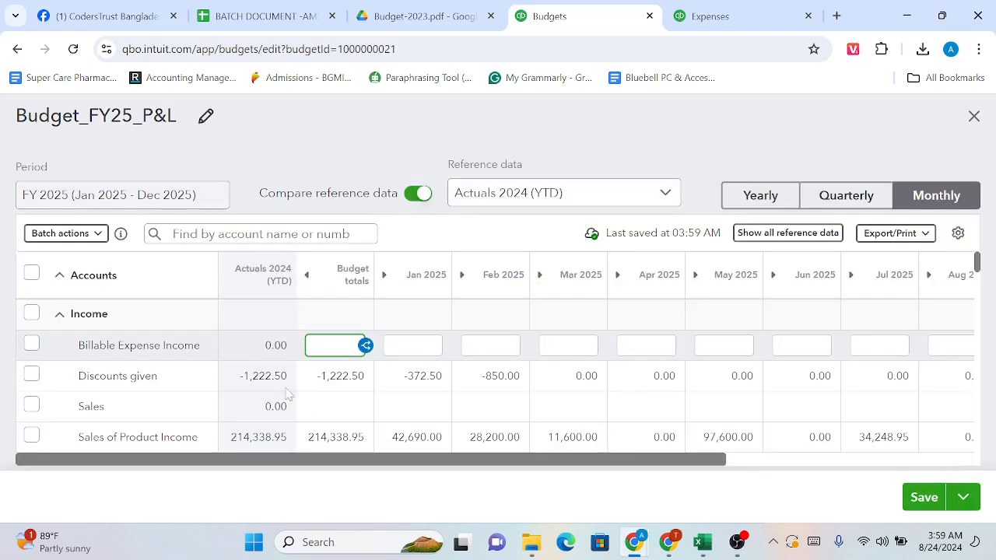
- Examine the income and expense accounts in the FY 2025 budget against the 2024 actuals
scroll(282, 366, "down", 1)
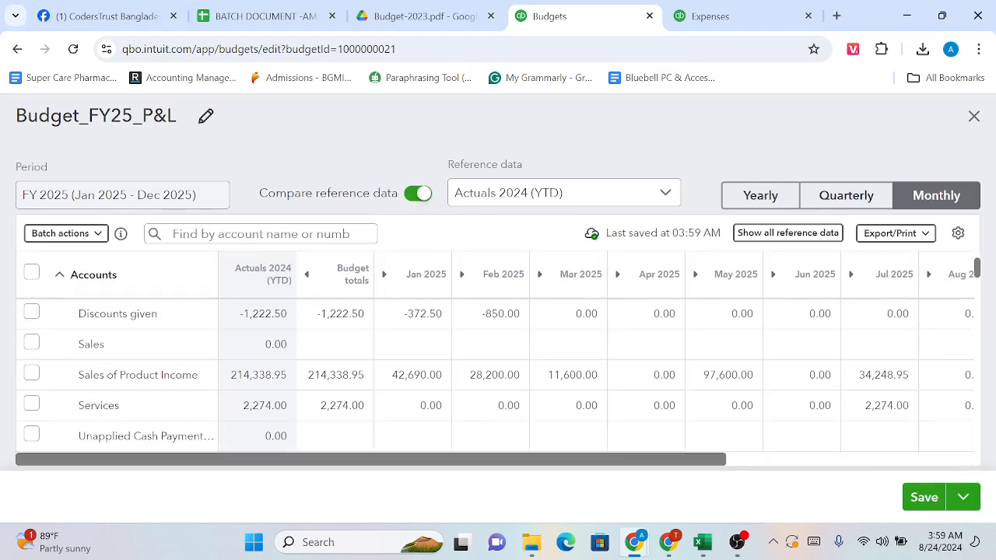
scroll(272, 346, "up", 1)
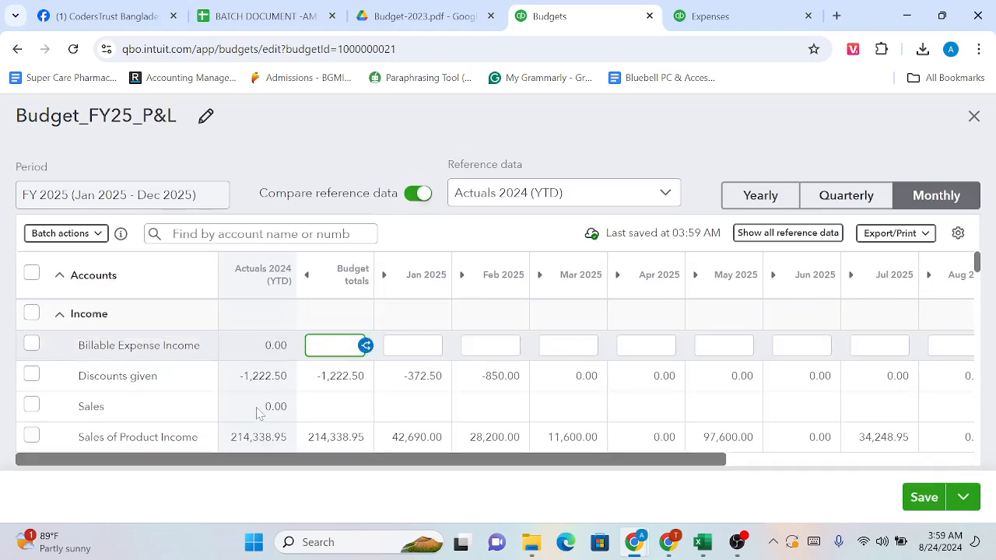
scroll(261, 411, "down", 5)
scroll(259, 412, "down", 10)
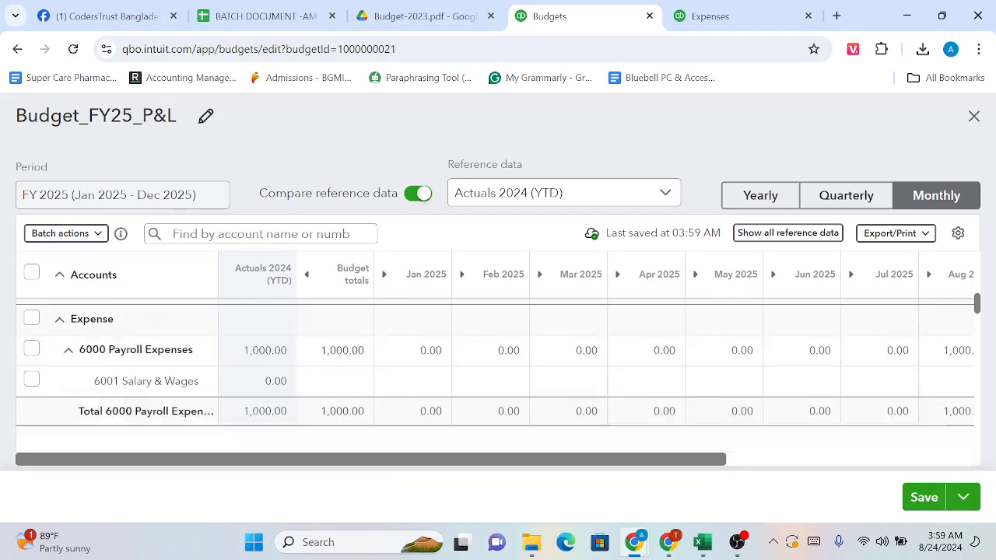
scroll(259, 414, "up", 10)
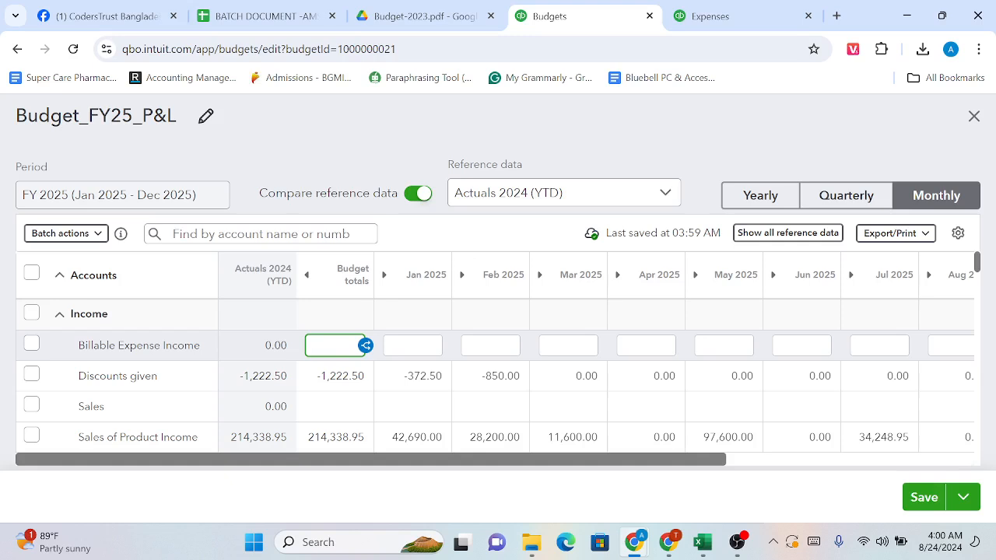
scroll(235, 325, "down", 1)
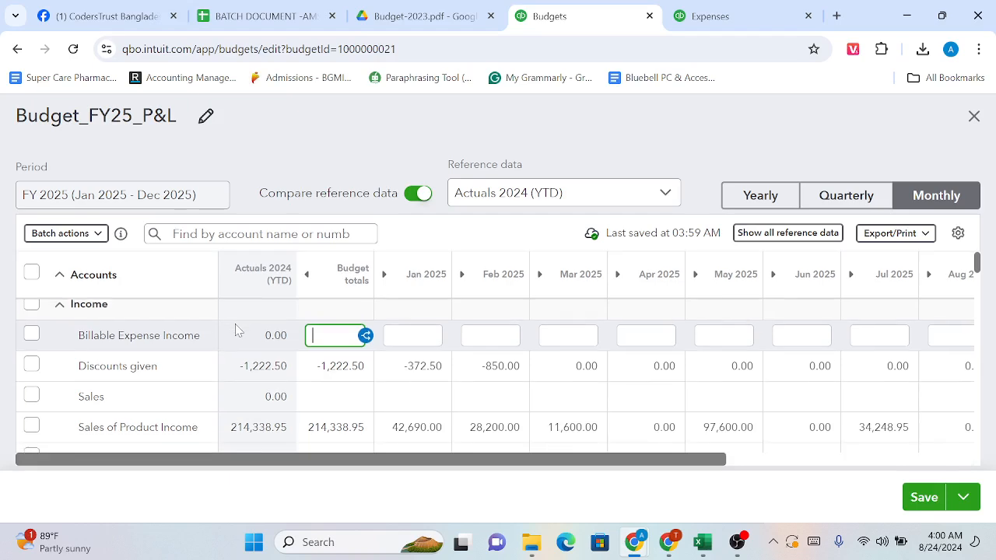
scroll(235, 324, "up", 1)
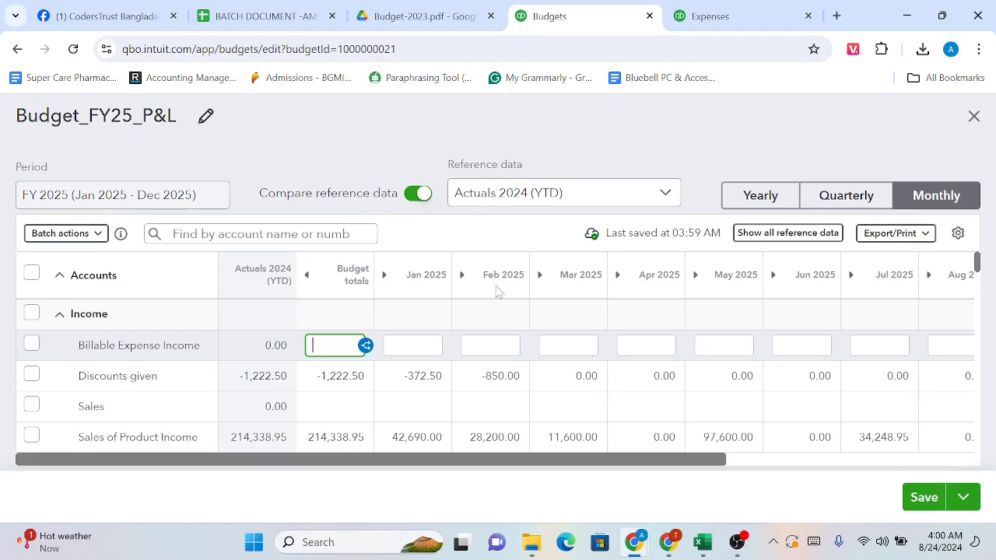
- Compare the budget's Yearly and Quarterly views, return to the Monthly view and look through its account rows
left_click(770, 195)
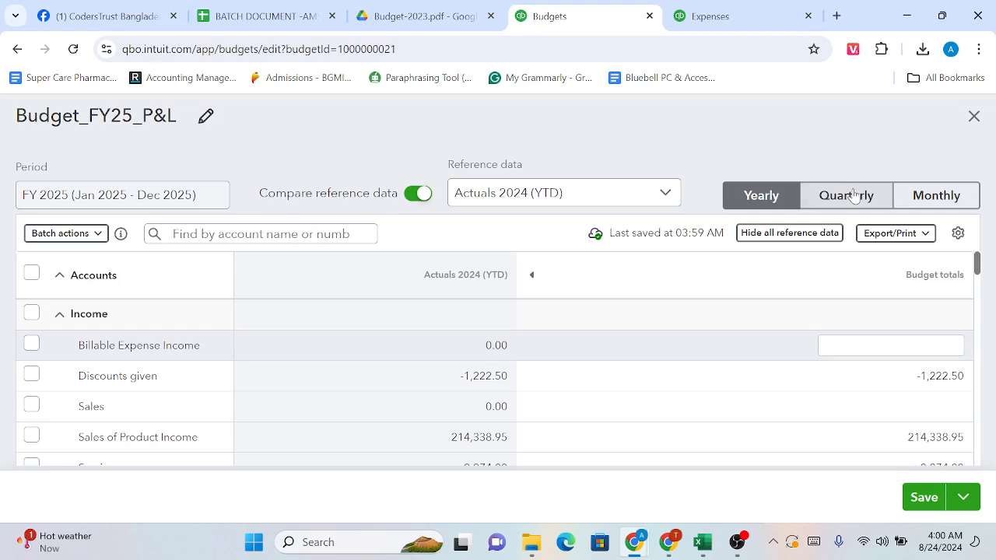
left_click(853, 196)
left_click(926, 195)
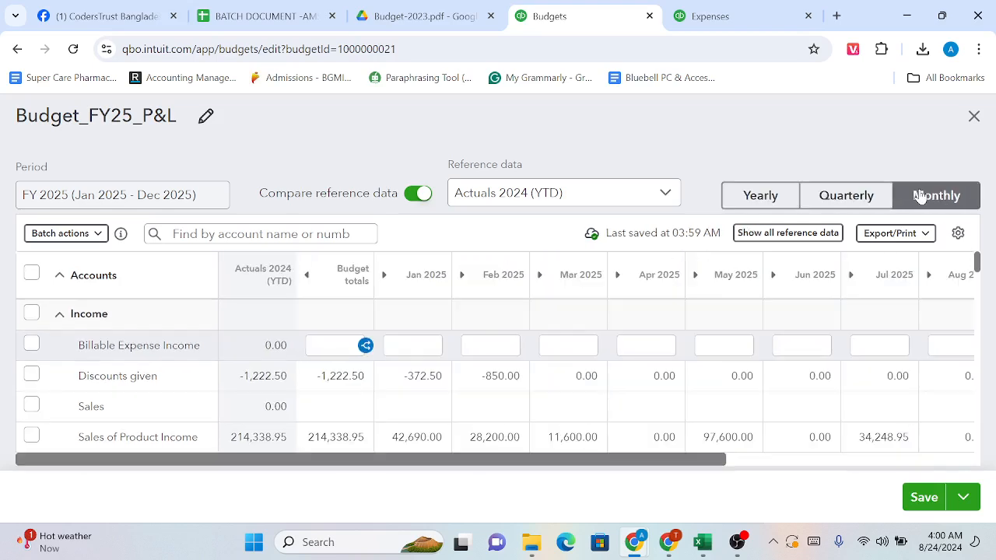
scroll(549, 318, "down", 1)
scroll(549, 318, "up", 1)
scroll(367, 365, "down", 1)
scroll(368, 365, "up", 1)
- Inspect the Billable Expense Income entry cells for the budget total, January 2025 and April 2025
left_click(408, 346)
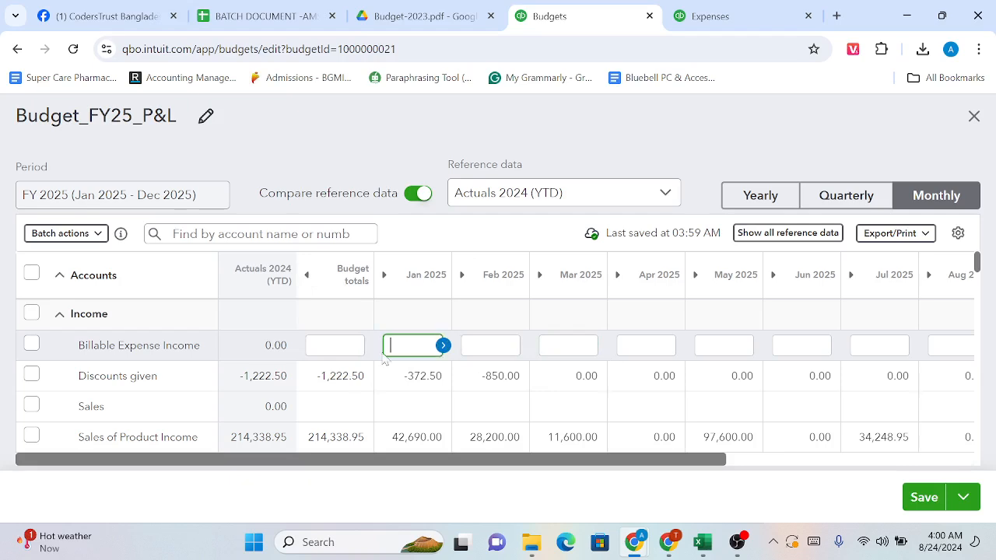
left_click(335, 346)
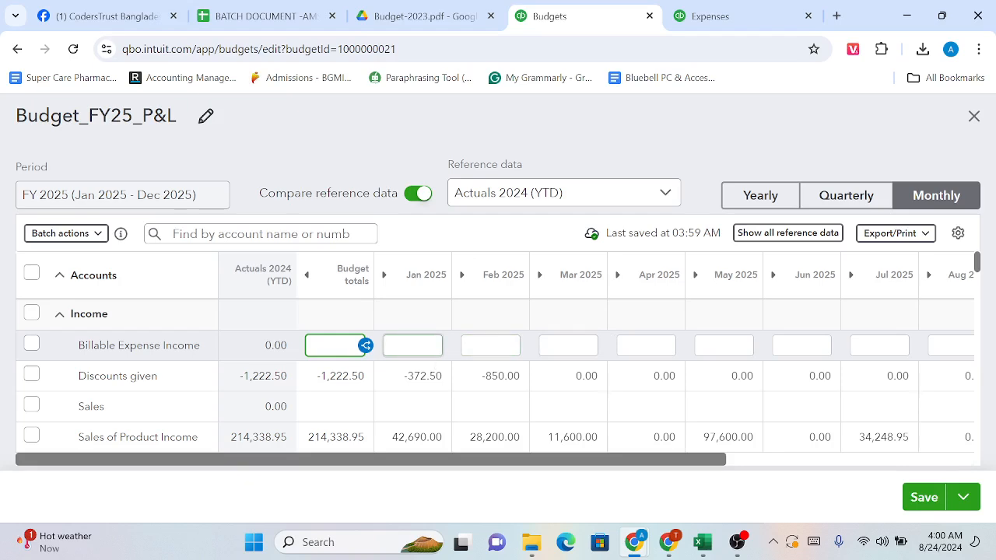
left_click(412, 346)
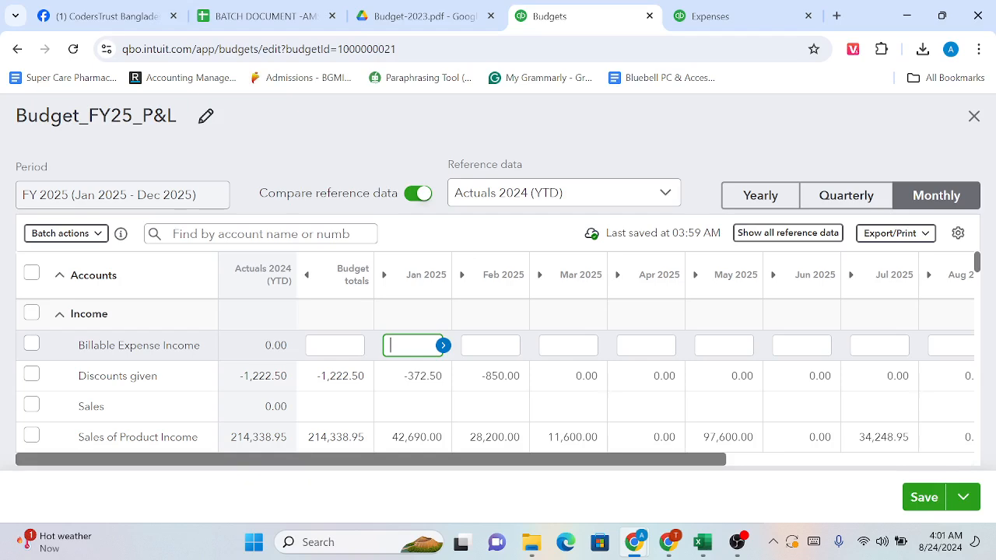
scroll(424, 347, "right", 1)
left_click(587, 346)
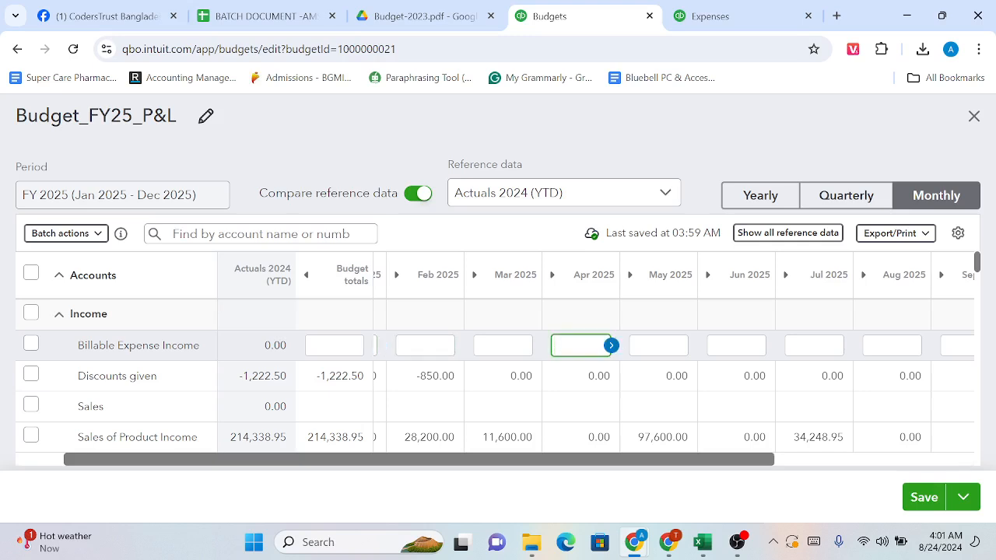
- Look through the FY 2025 budget's monthly columns and its income, cost of sales and expense account rows
scroll(436, 340, "left", 1)
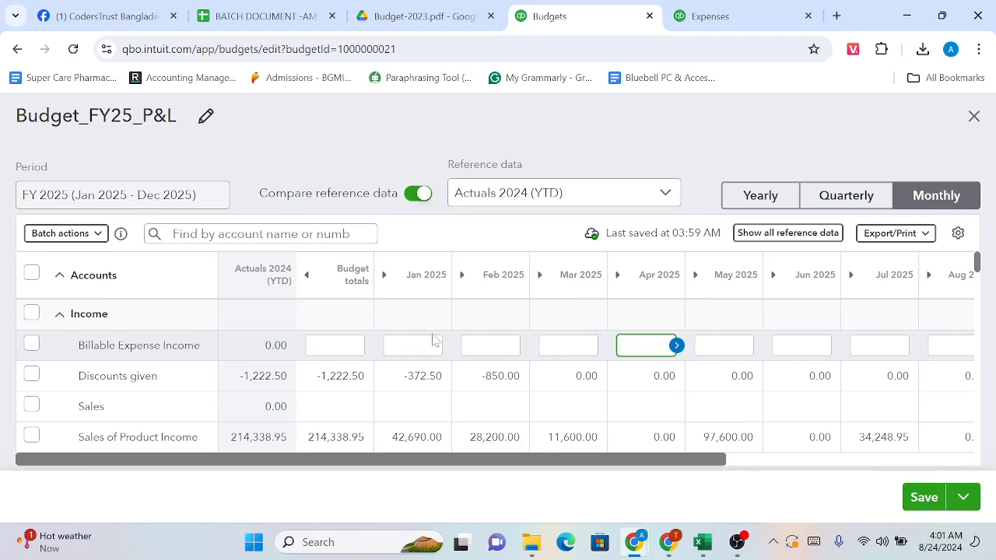
scroll(604, 340, "right", 2)
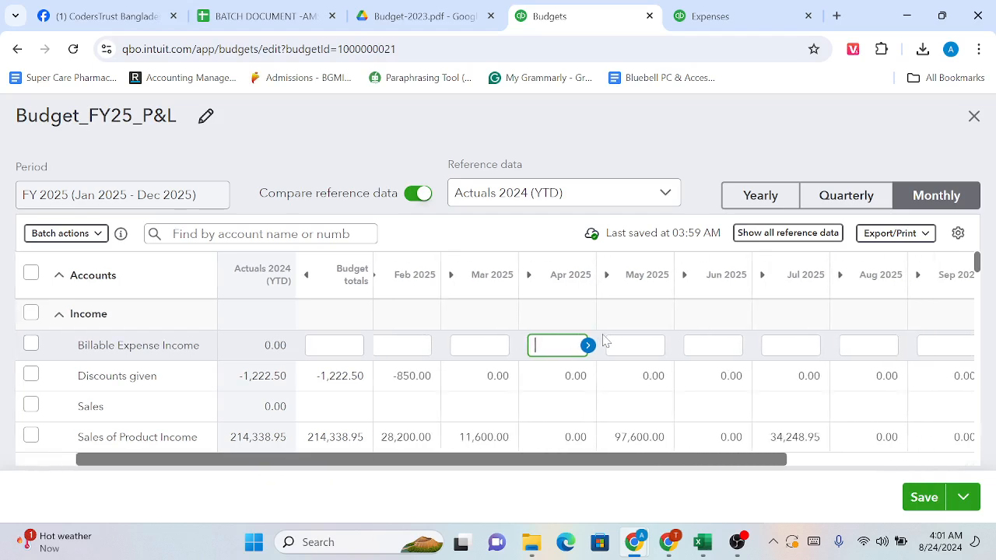
scroll(606, 342, "right", 2)
scroll(607, 342, "left", 3)
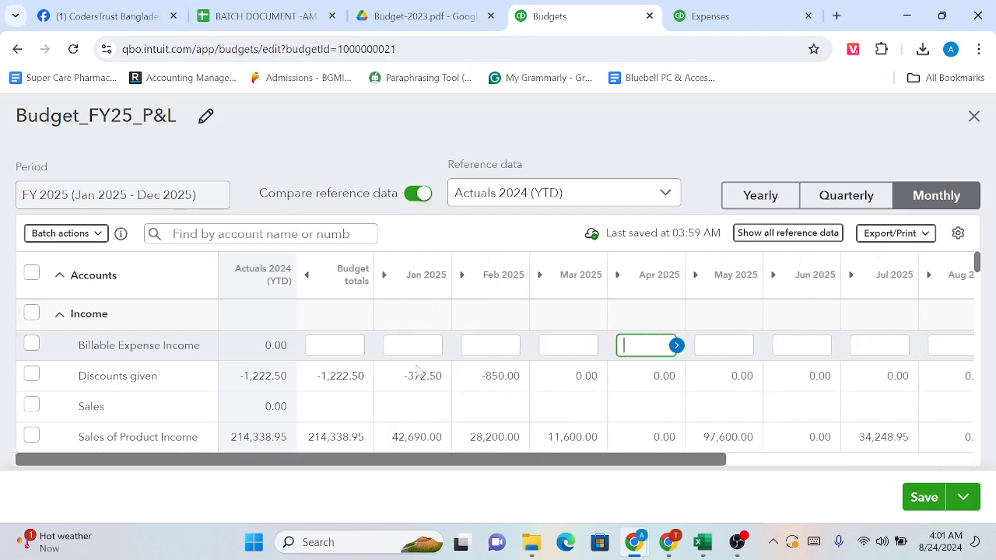
scroll(418, 372, "down", 1)
scroll(201, 364, "down", 5)
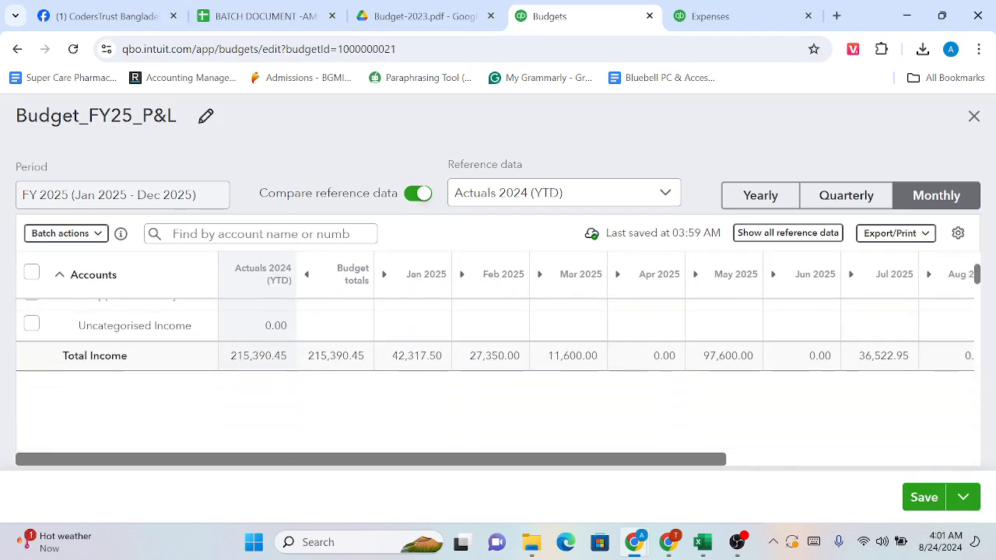
scroll(201, 364, "down", 5)
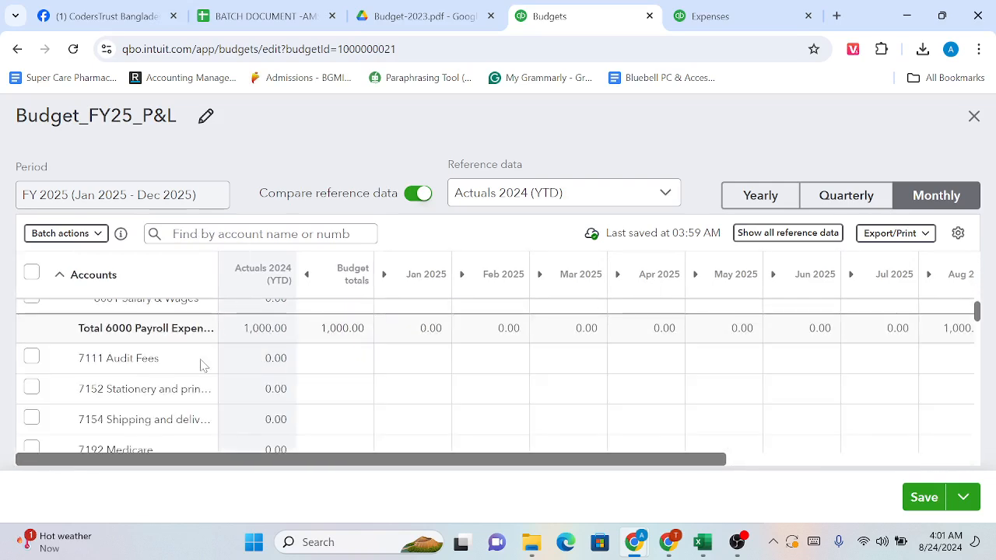
scroll(201, 364, "up", 10)
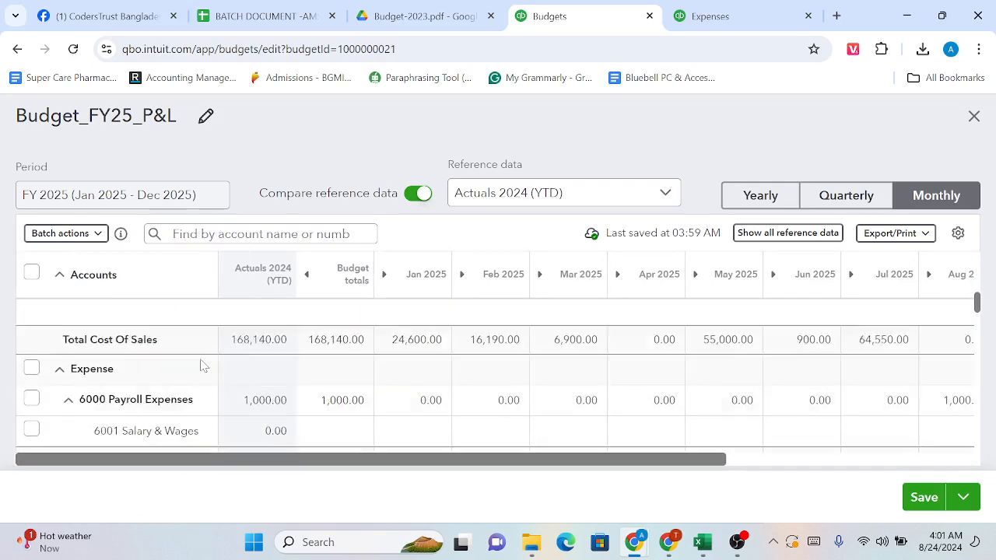
scroll(201, 364, "up", 1)
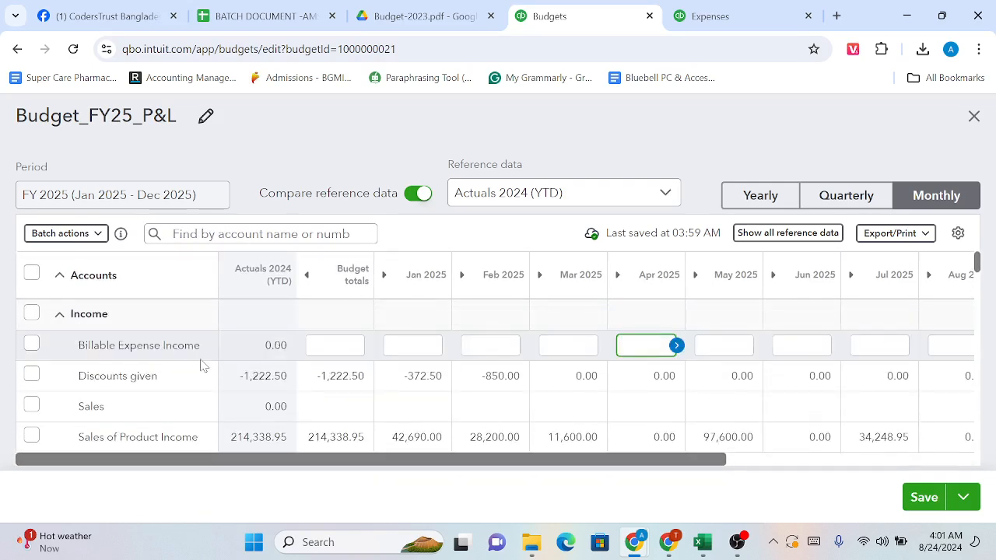
- Look up January's Sales of Product Income in Budget-2023.pdf and set Billable Expense Income for January 2025 to 30000
left_click(382, 13)
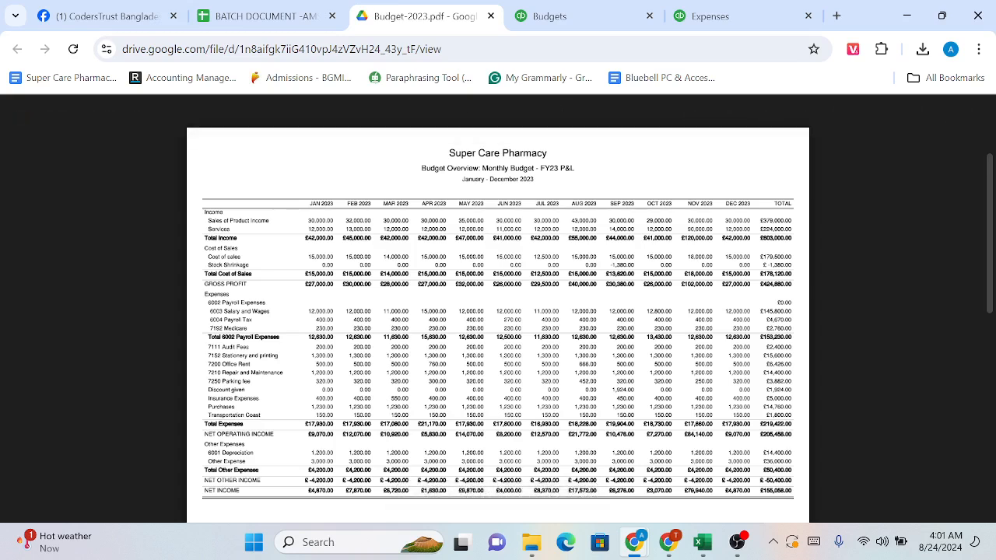
left_click(545, 14)
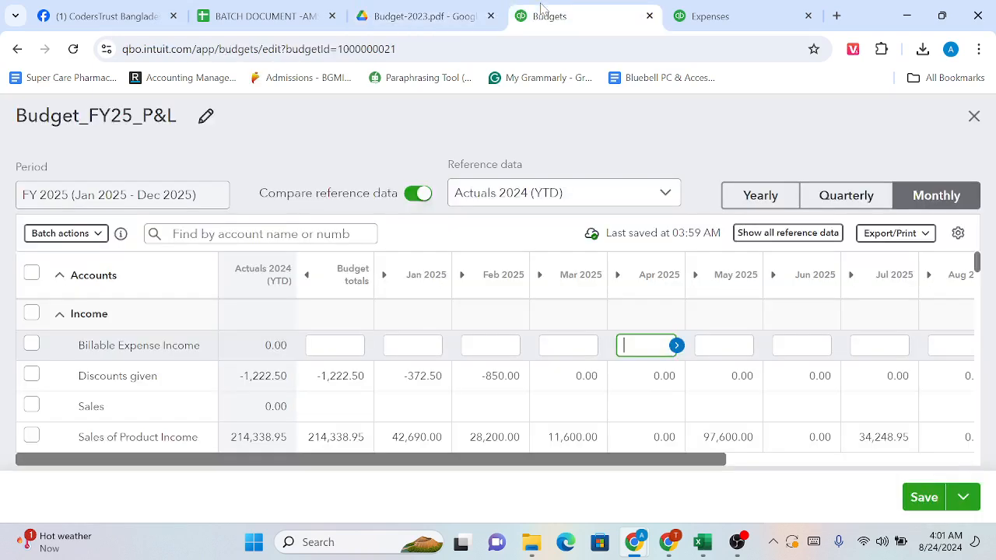
left_click(424, 9)
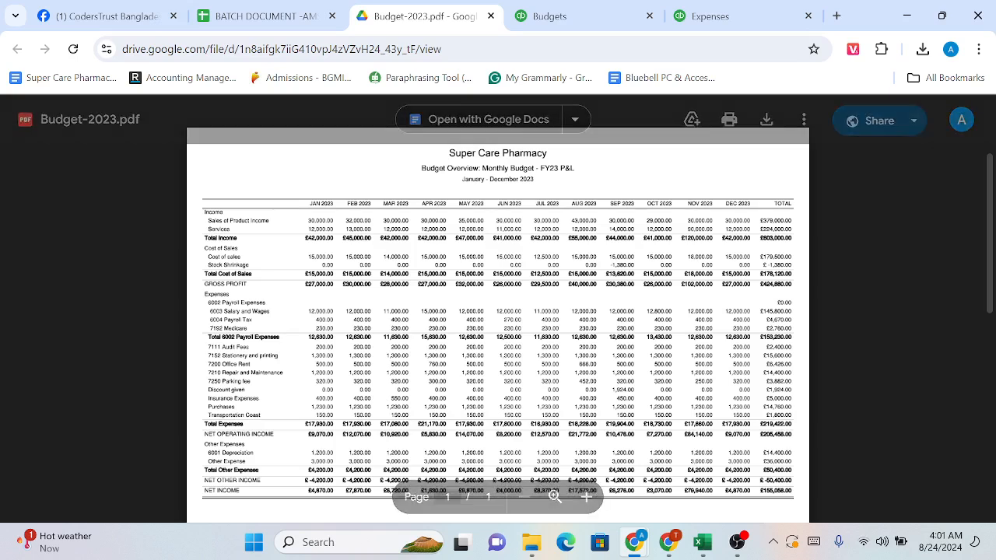
double_click(320, 220)
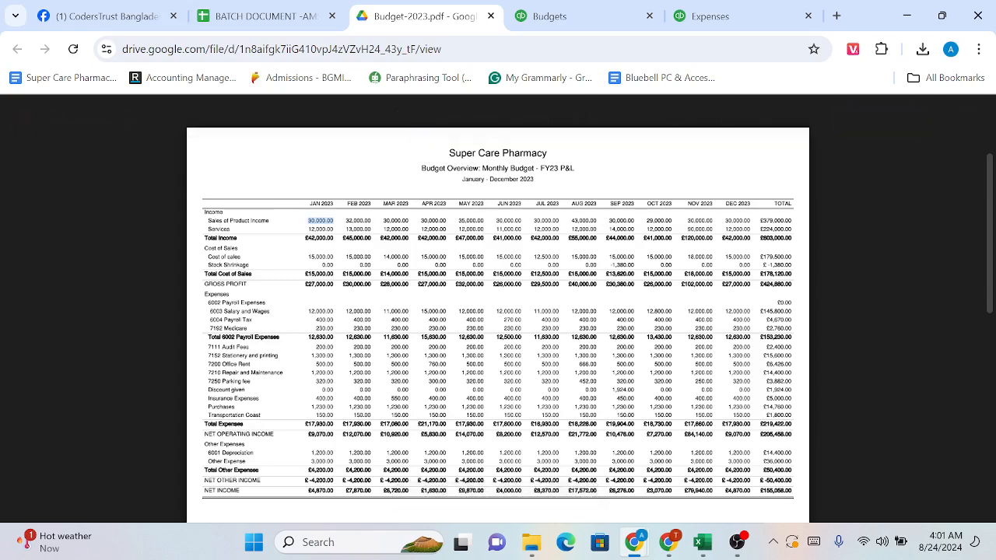
left_click(549, 15)
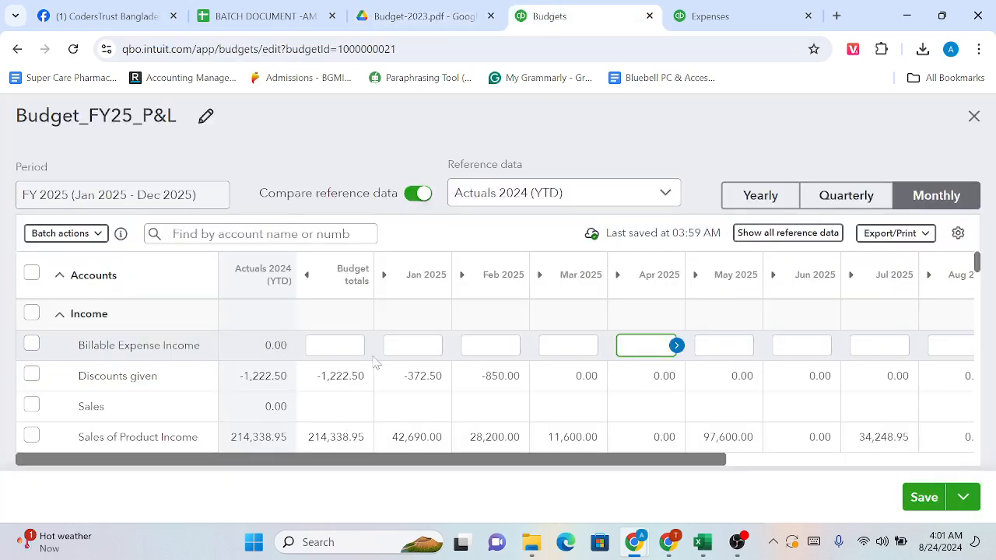
left_click(411, 345)
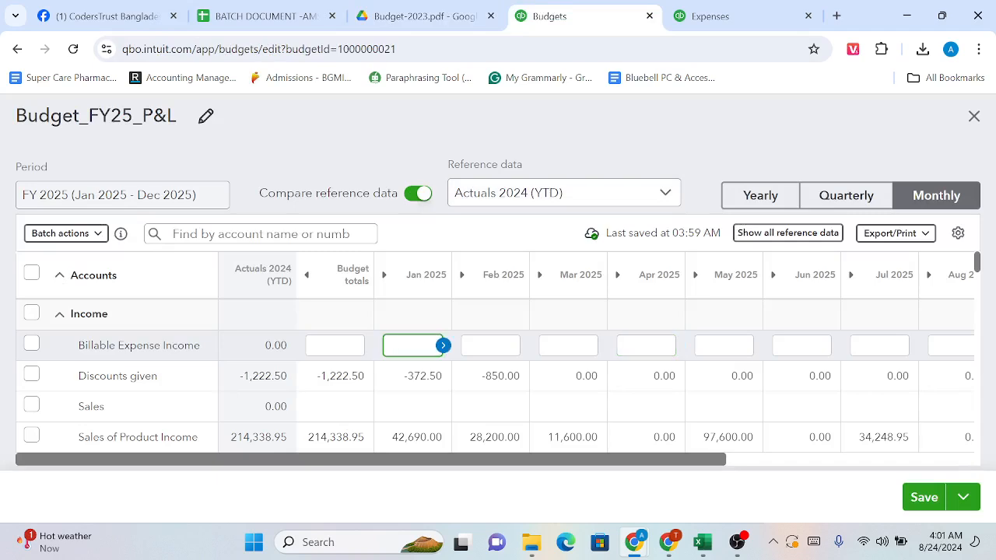
type("30000")
key("Tab")
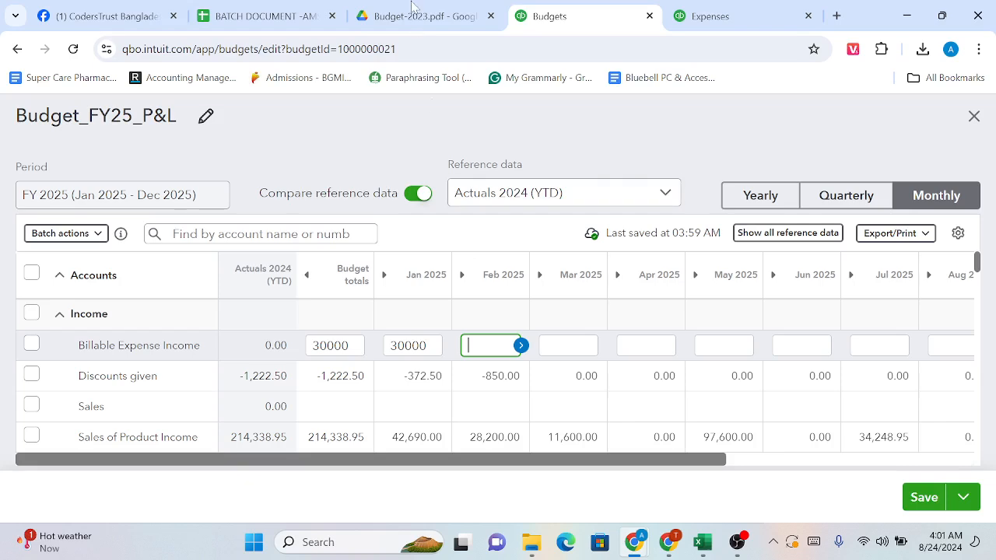
- Set Billable Expense Income for February 2025 to 32000 from Budget-2023.pdf, and recheck the PDF's monthly figures
left_click(412, 16)
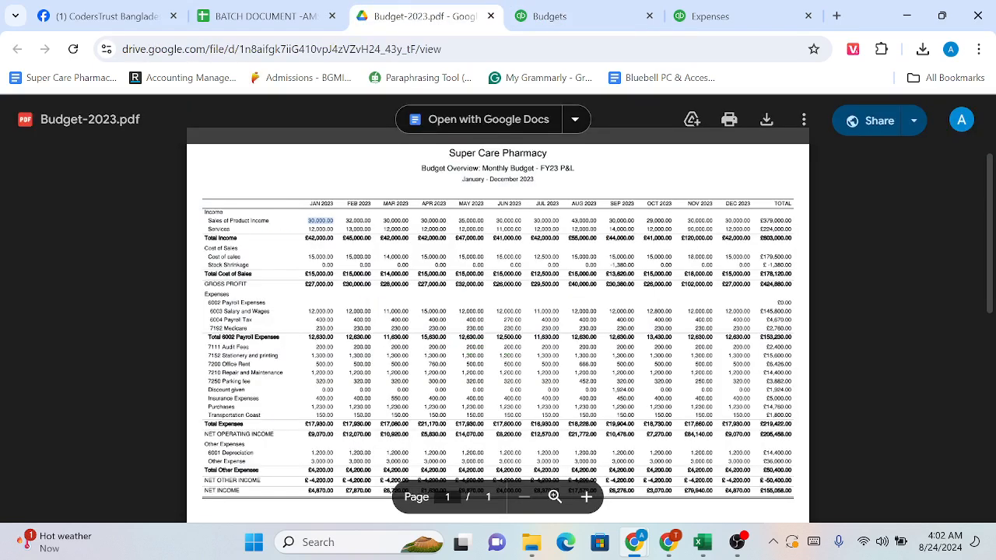
double_click(358, 221)
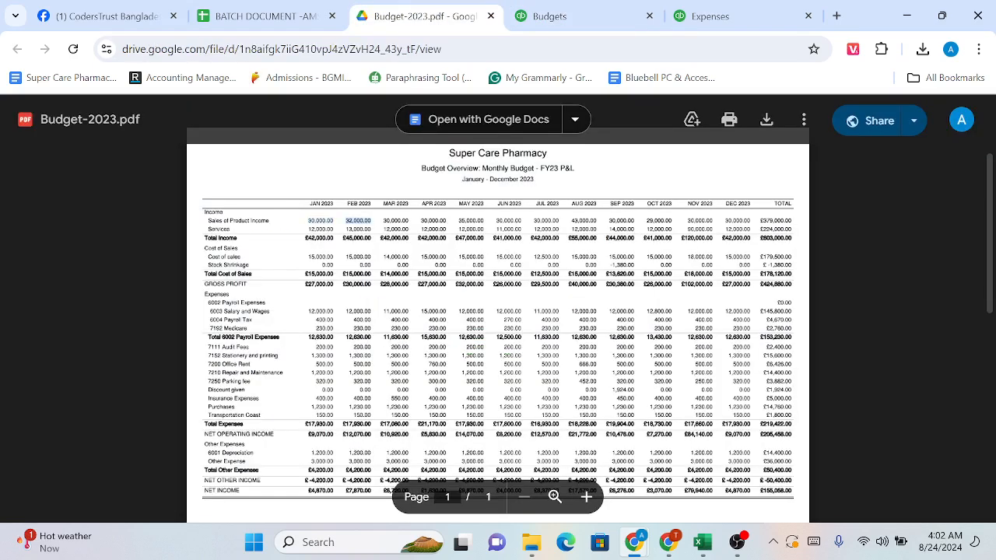
left_click(549, 16)
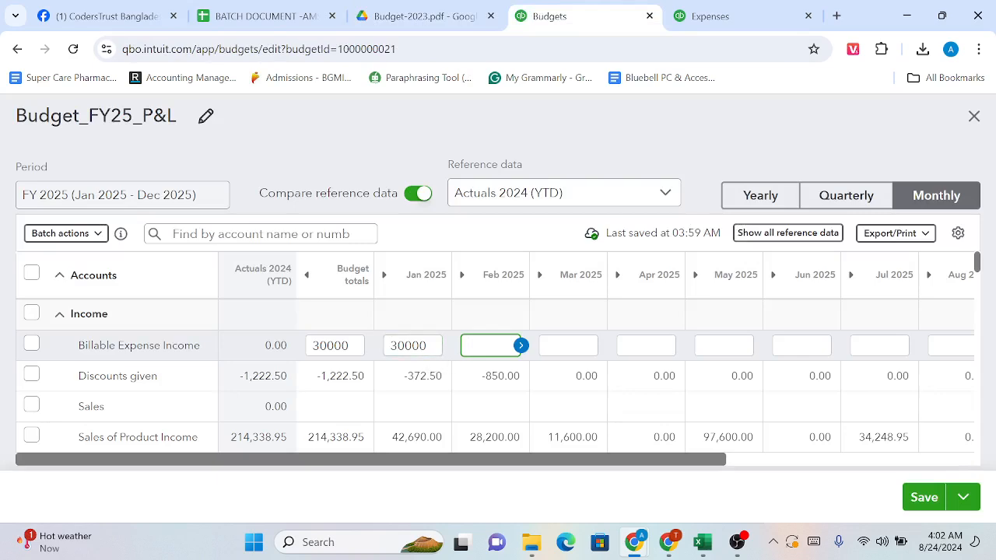
type("32000")
left_click(424, 15)
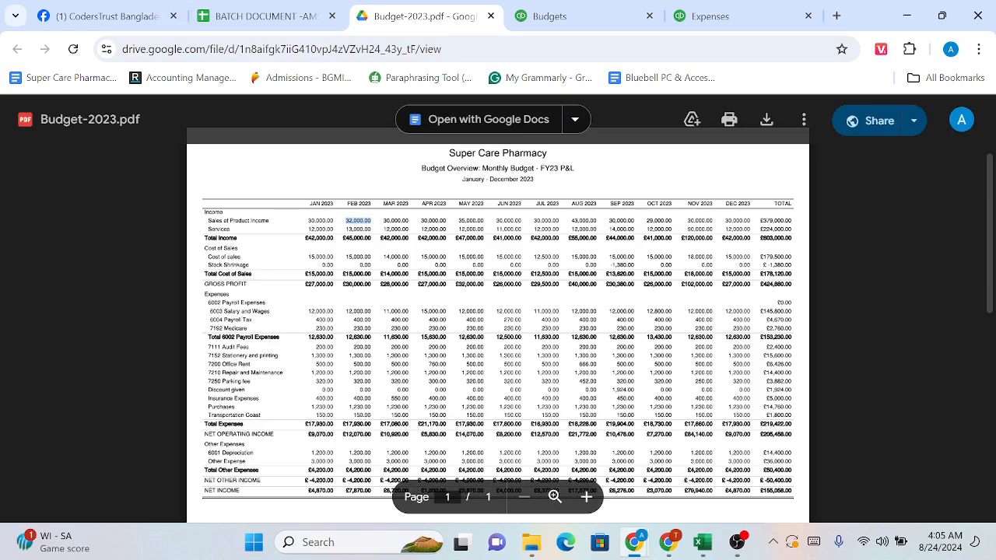
left_click(618, 10)
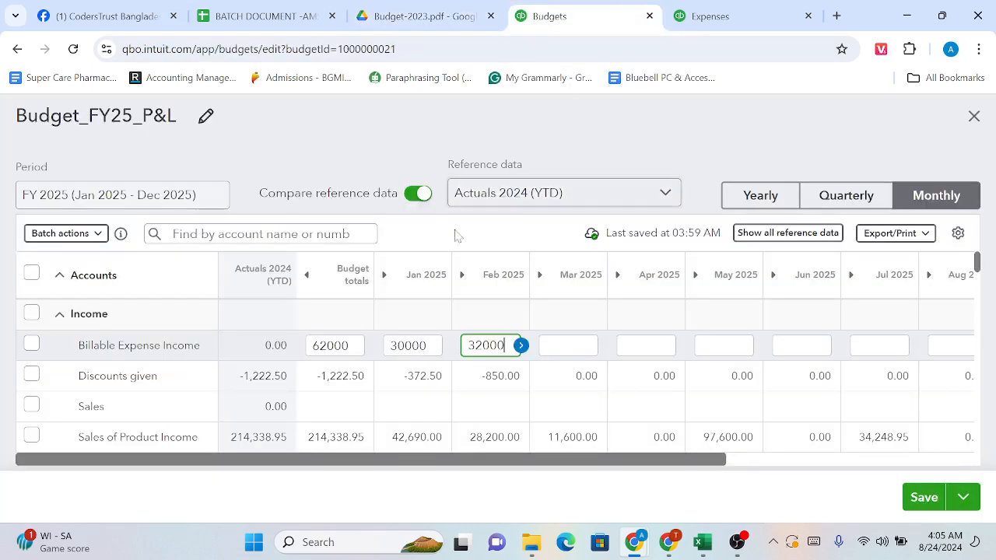
left_click(374, 8)
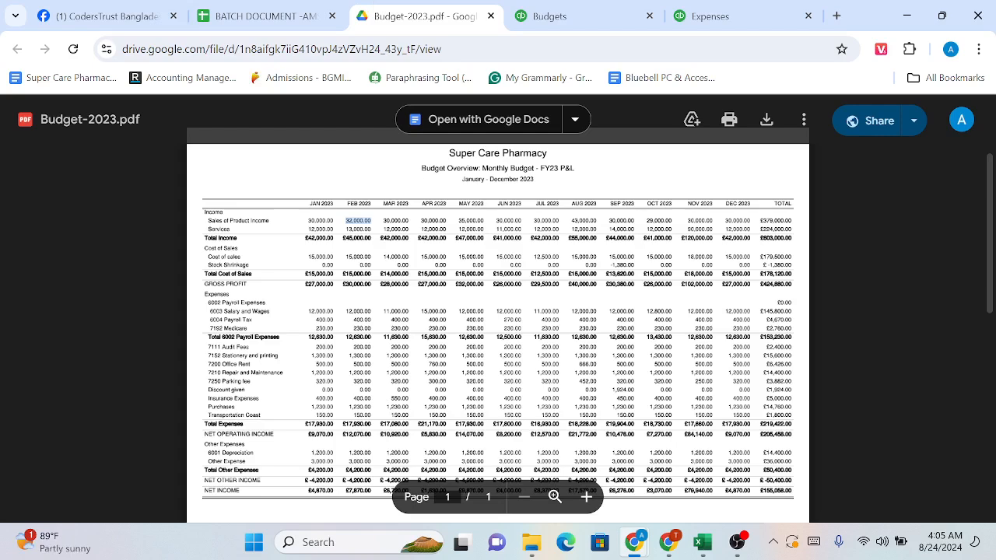
left_click(549, 15)
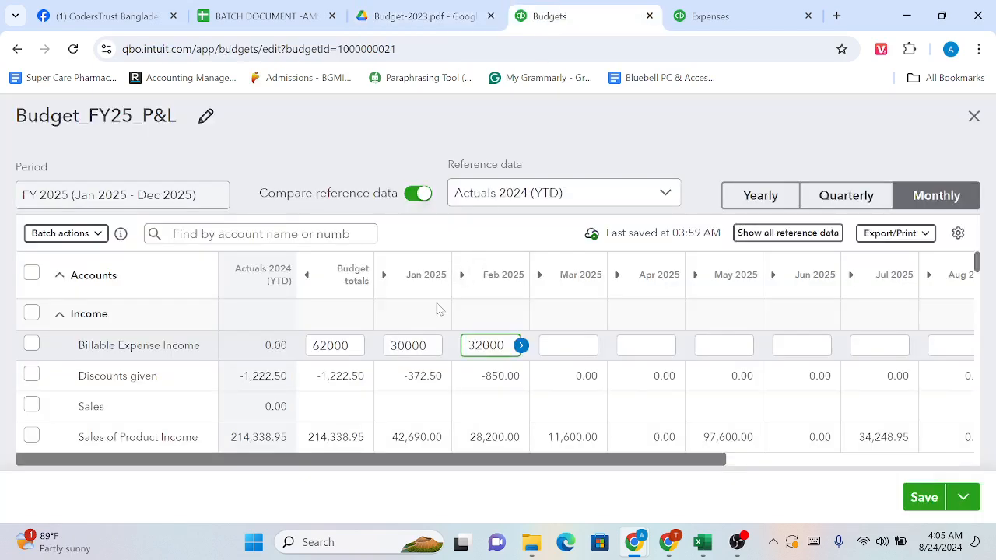
- Set Billable Expense Income to 30000 for both March and April 2025, reusing January's amount
left_click(385, 350)
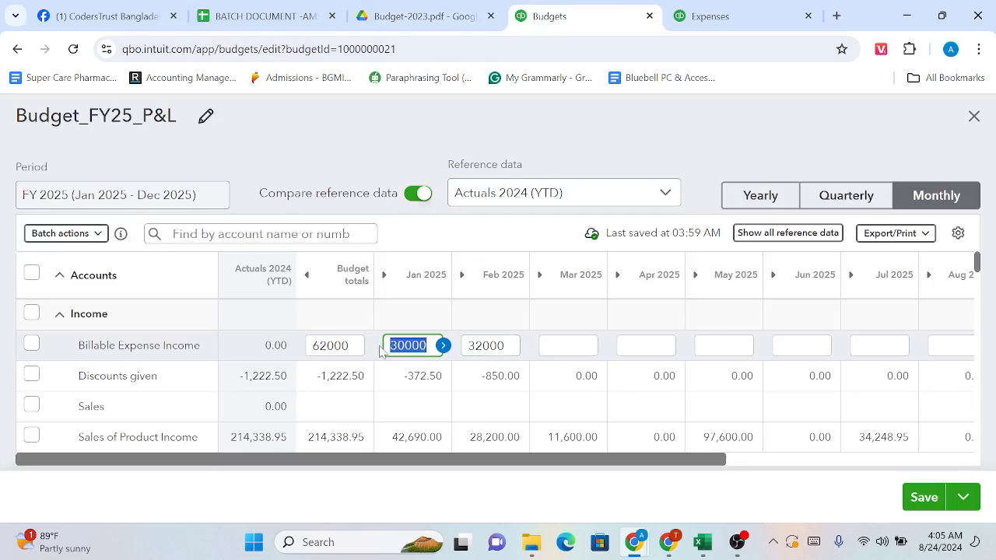
left_click(564, 346)
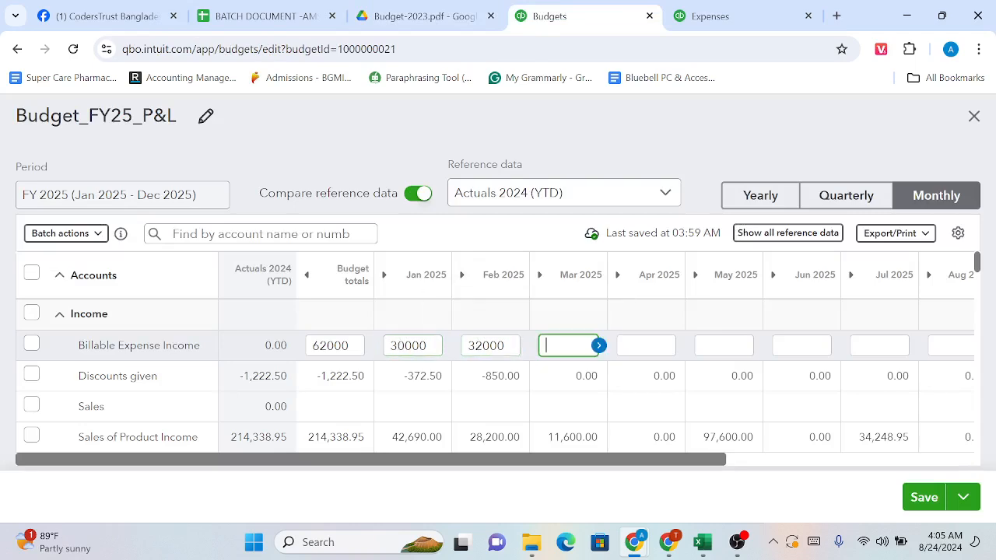
type("30000")
key("Tab")
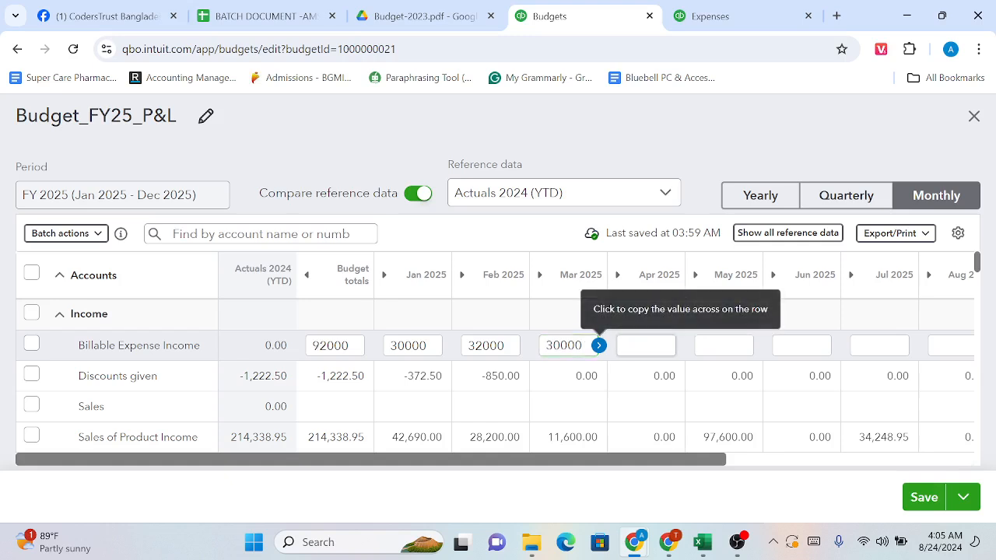
type("30000")
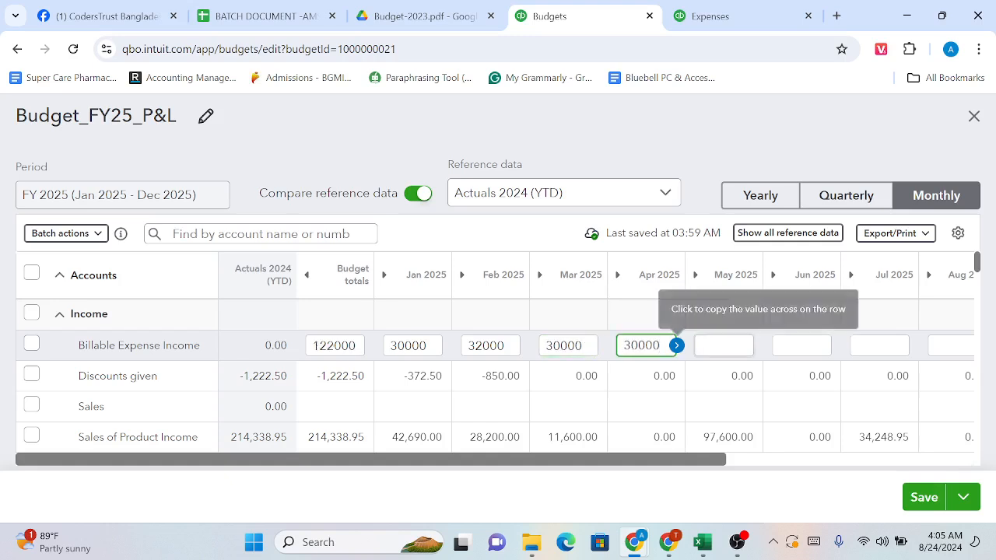
- Set Billable Expense Income for May 2025 to 35000
key("Tab")
type("30000")
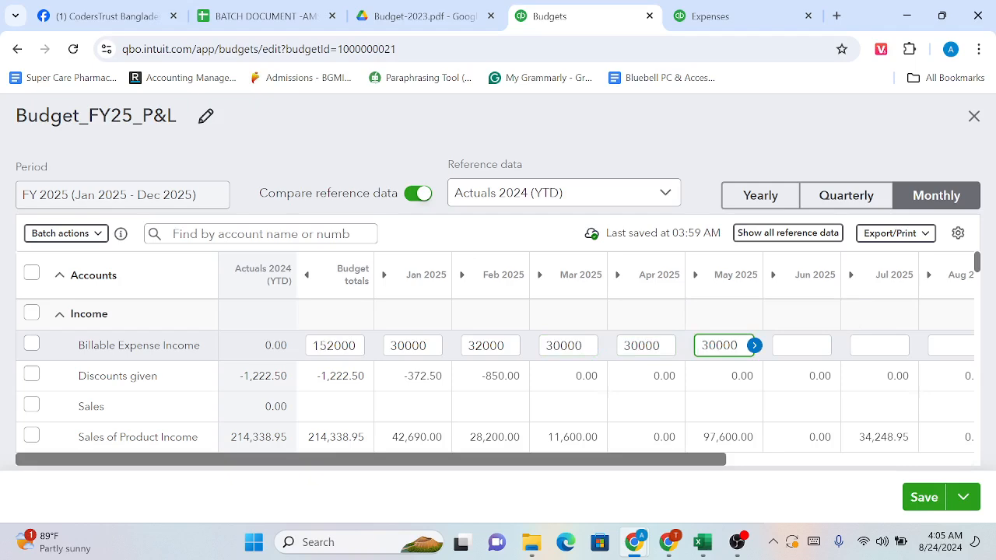
key("BackSpace")
type("5")
key("Tab")
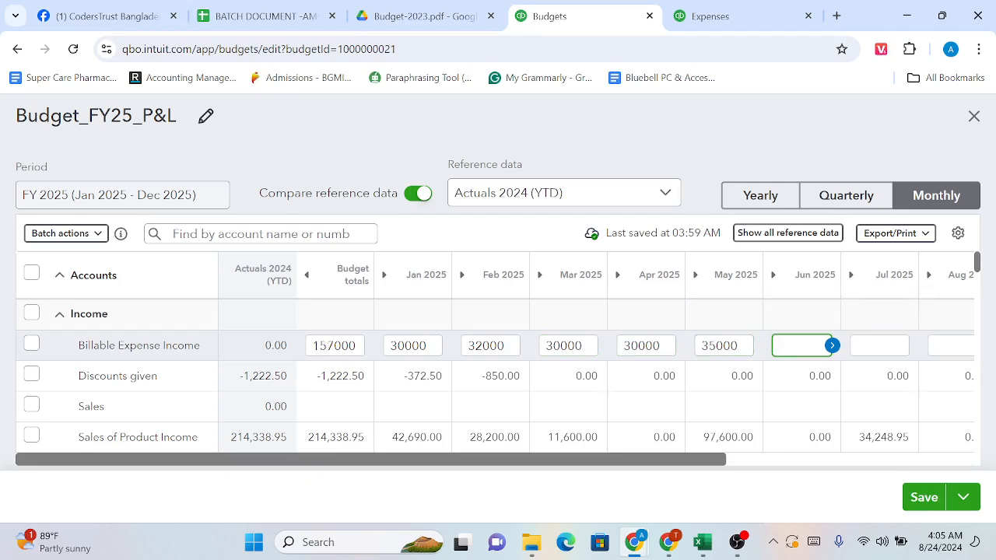
- Recheck Budget-2023.pdf and copy March's 30000 into Billable Expense Income for June and July 2025
left_click(272, 21)
left_click(405, 15)
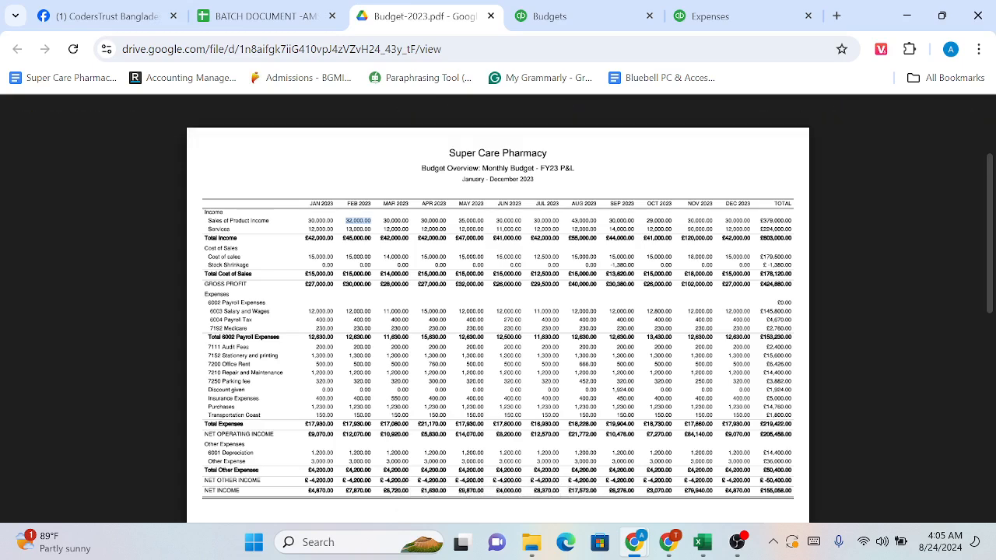
left_click(263, 14)
left_click(553, 6)
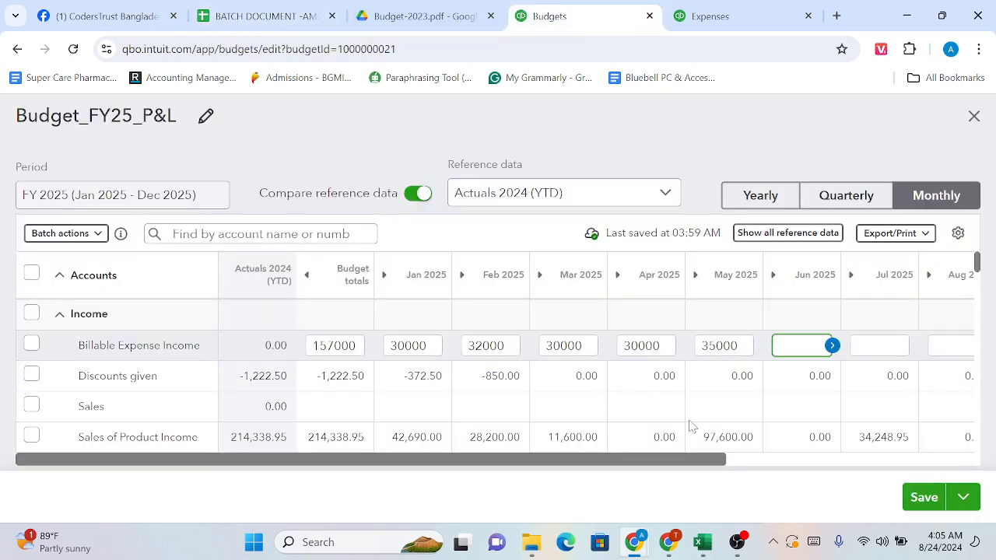
left_click_drag(582, 346, 545, 346)
key("ctrl+c")
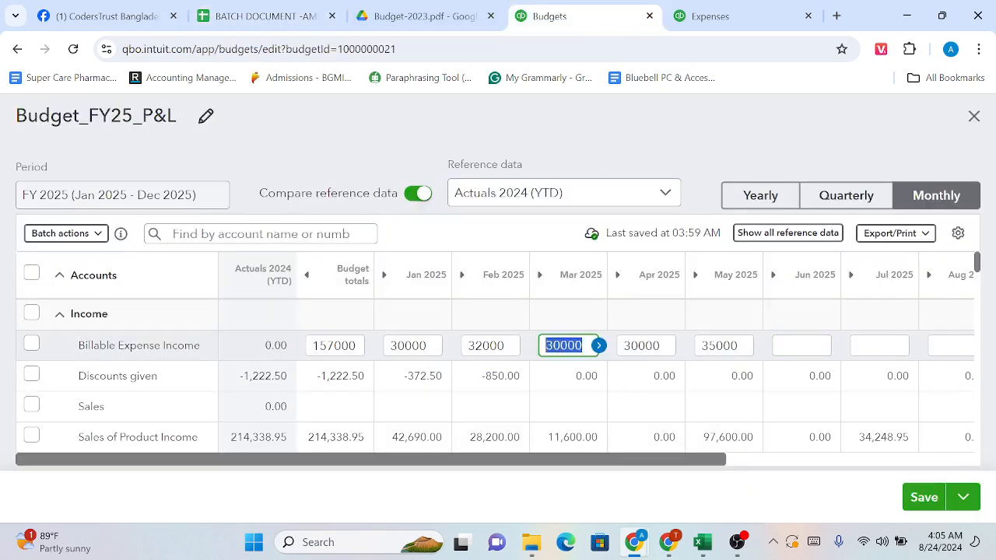
left_click(806, 346)
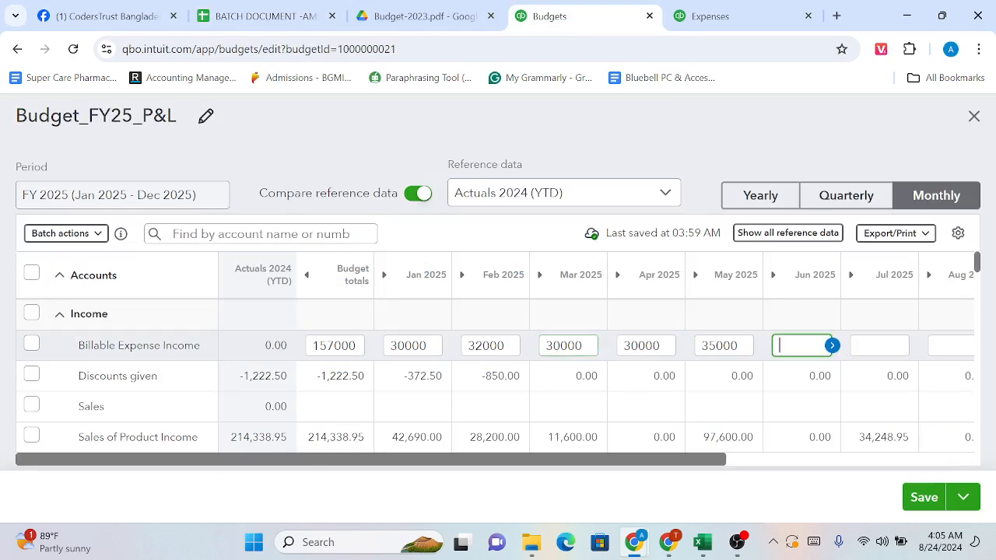
key("ctrl+v")
key("Tab")
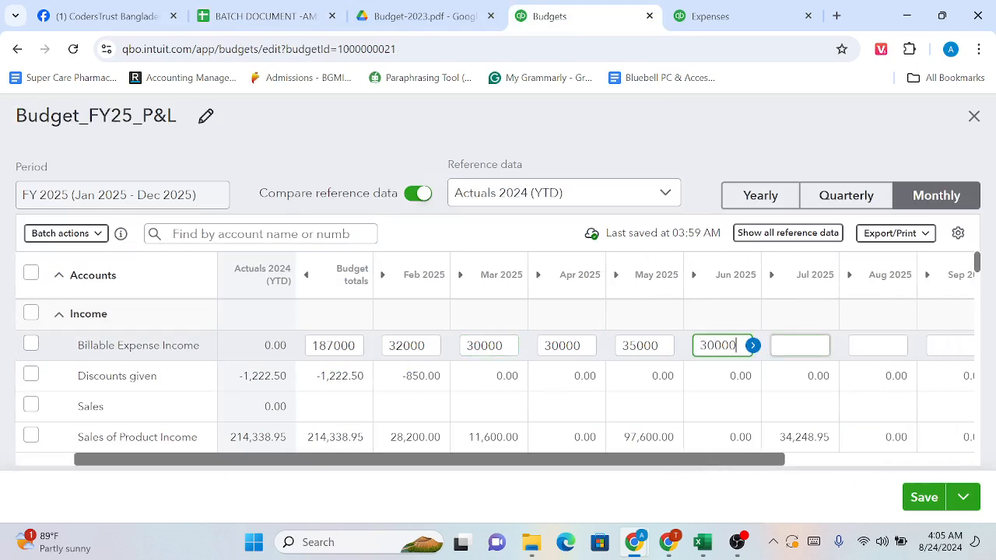
key("ctrl+v")
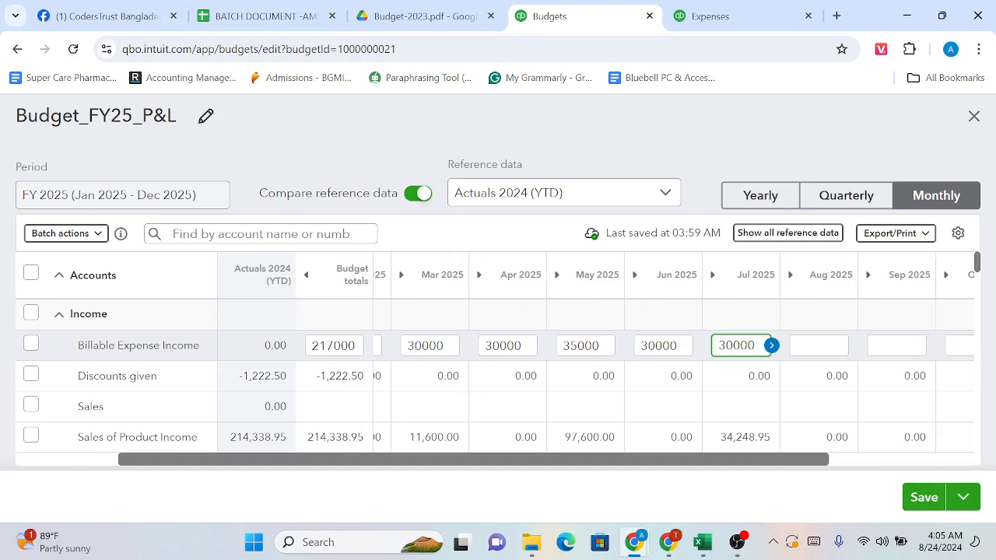
- Set Billable Expense Income for August 2025 to 43000
key("Tab")
key("ctrl+v")
key("Left")
key("Left")
key("Left")
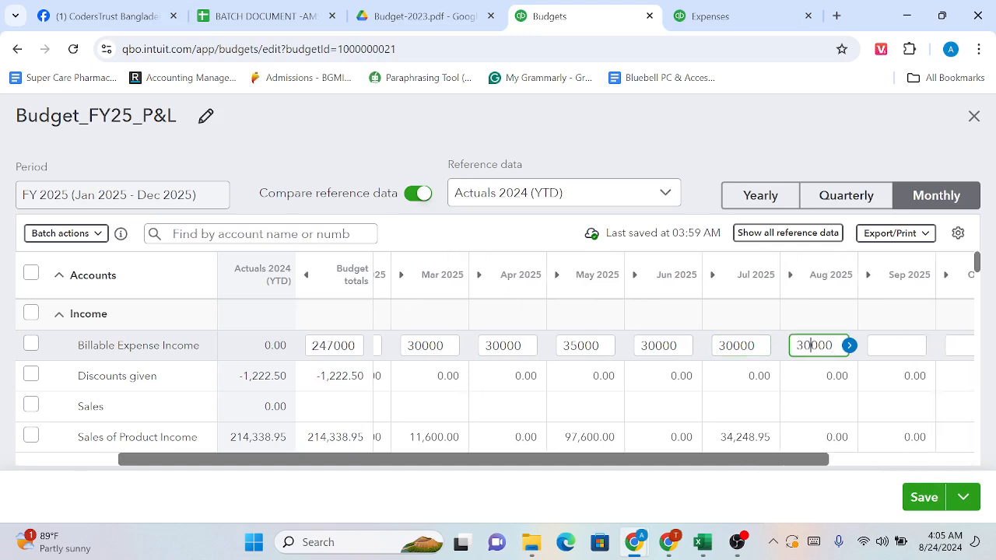
key("BackSpace")
key("BackSpace")
type("43")
key("Tab")
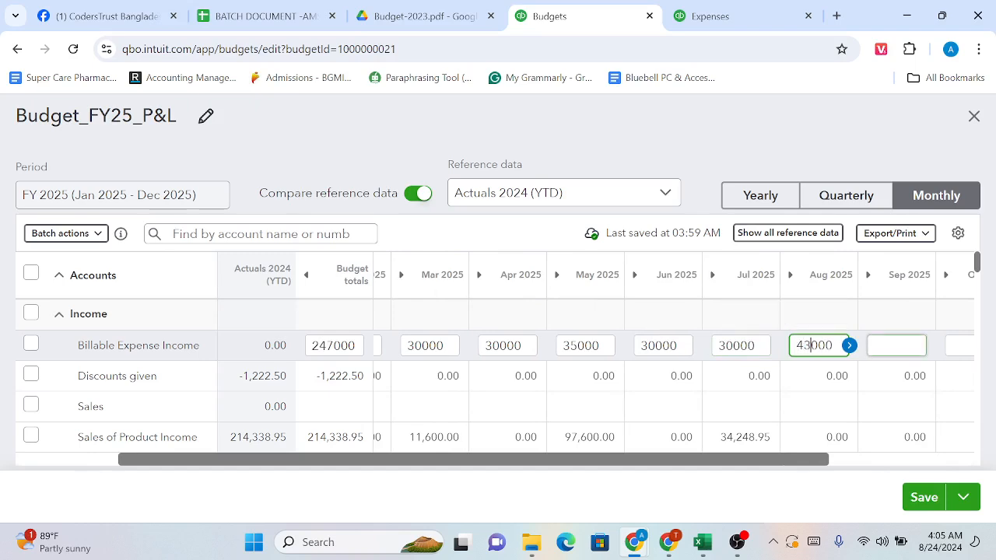
- Copy September's 30,000 Sales of Product Income from Budget-2023.pdf into Billable Expense Income for September 2025 as 30000
left_click(393, 10)
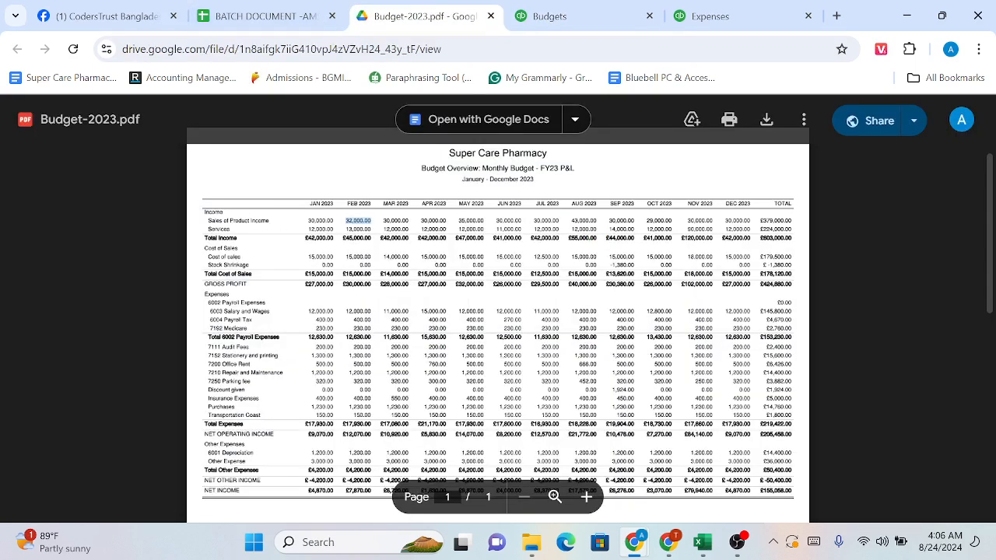
double_click(621, 221)
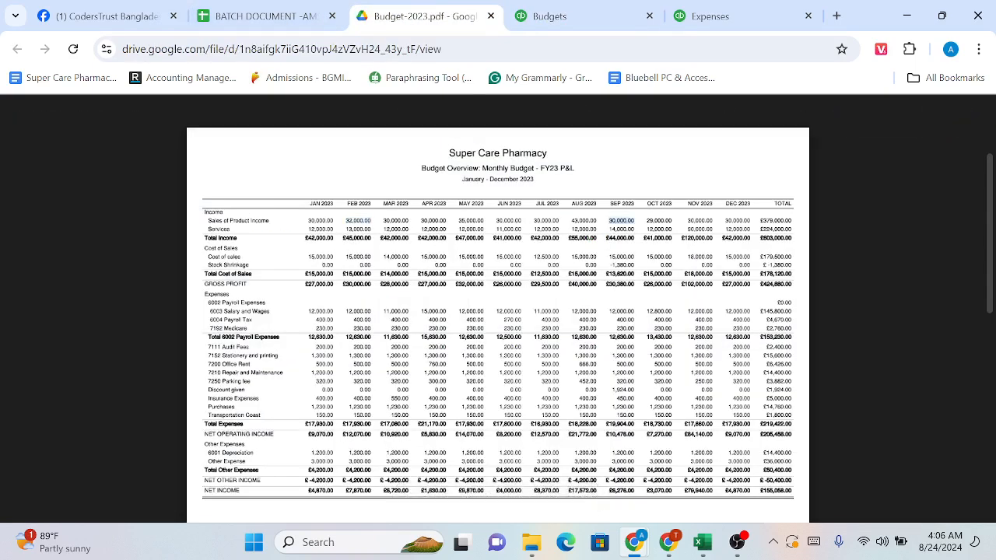
left_click(582, 4)
scroll(809, 345, "right", 2)
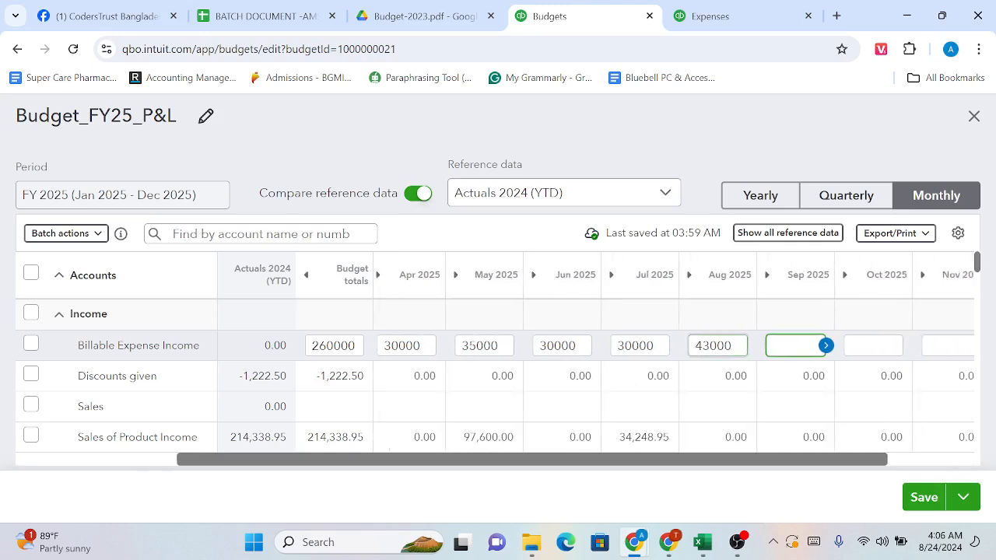
key("ctrl+v")
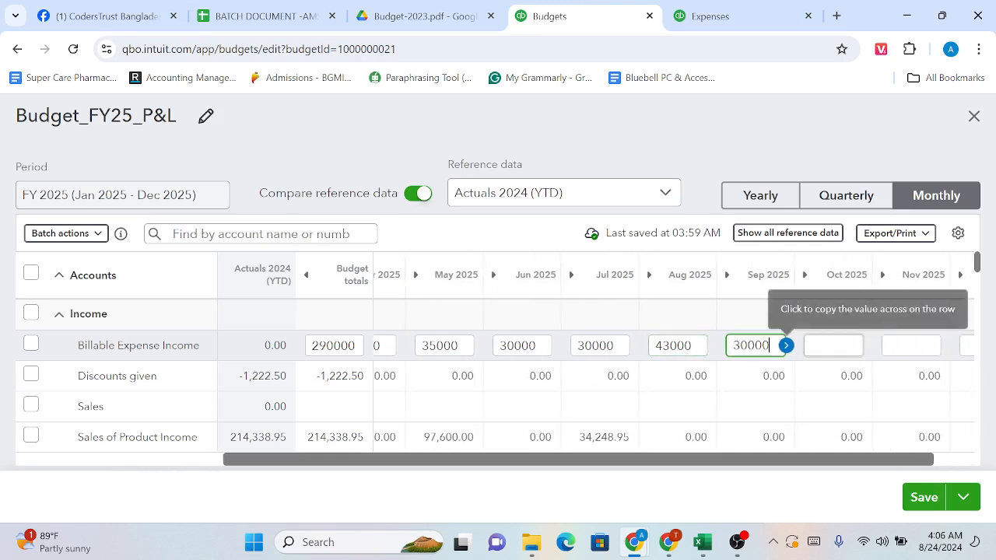
- Set Billable Expense Income for October 2025 to 29000
key("Tab")
key("ctrl+v")
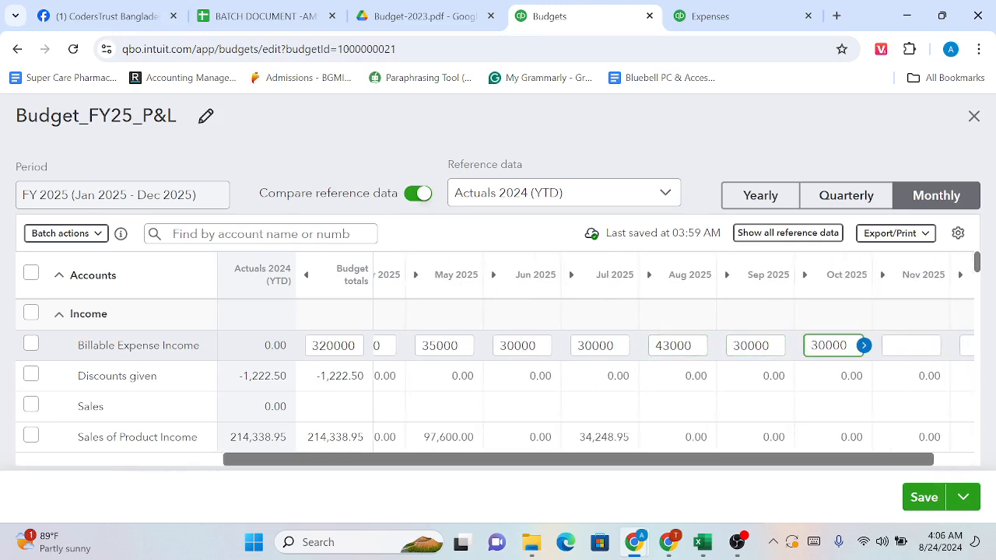
key("BackSpace")
key("BackSpace")
type("29")
key("Tab")
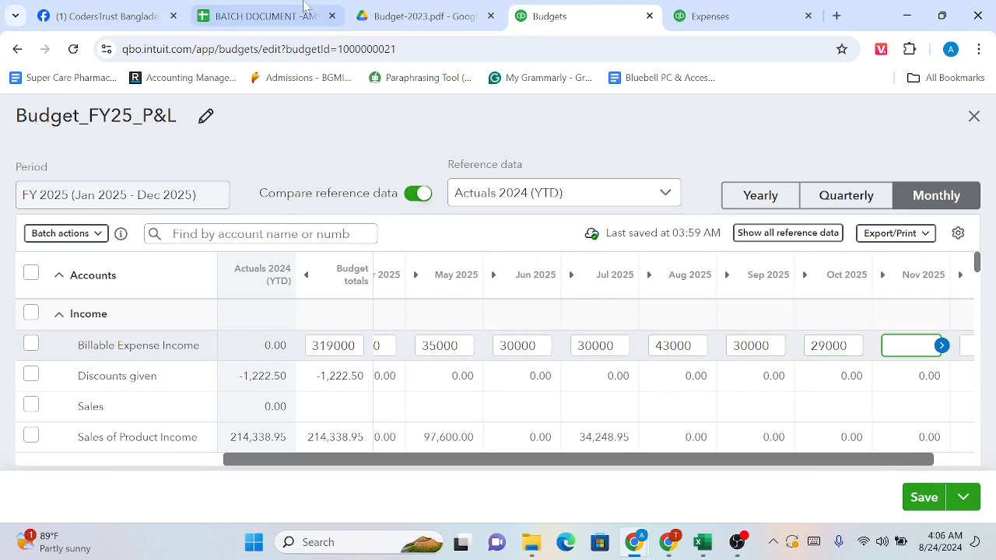
- Recheck Budget-2023.pdf and copy September's 30000 into Billable Expense Income for November and December 2025
left_click(265, 15)
left_click(426, 6)
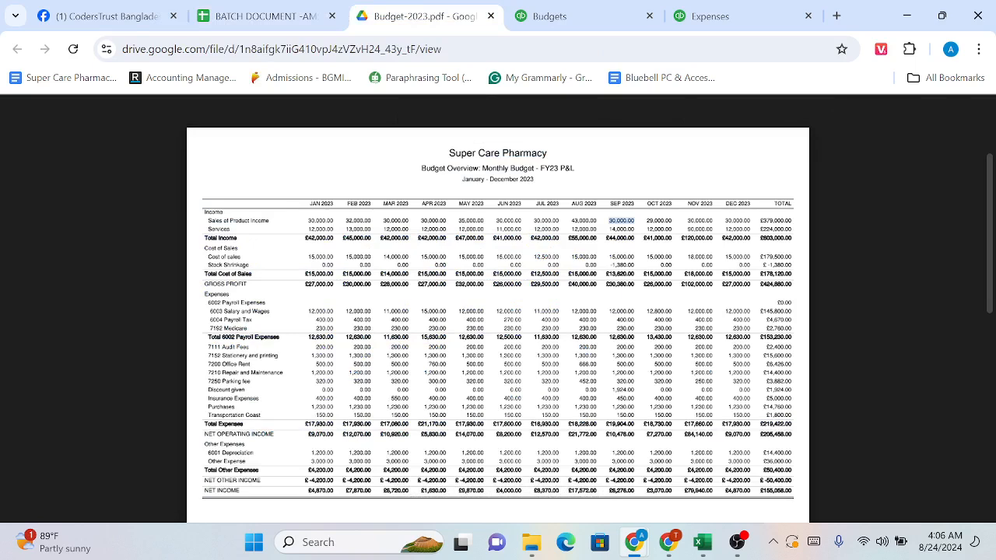
left_click(556, 7)
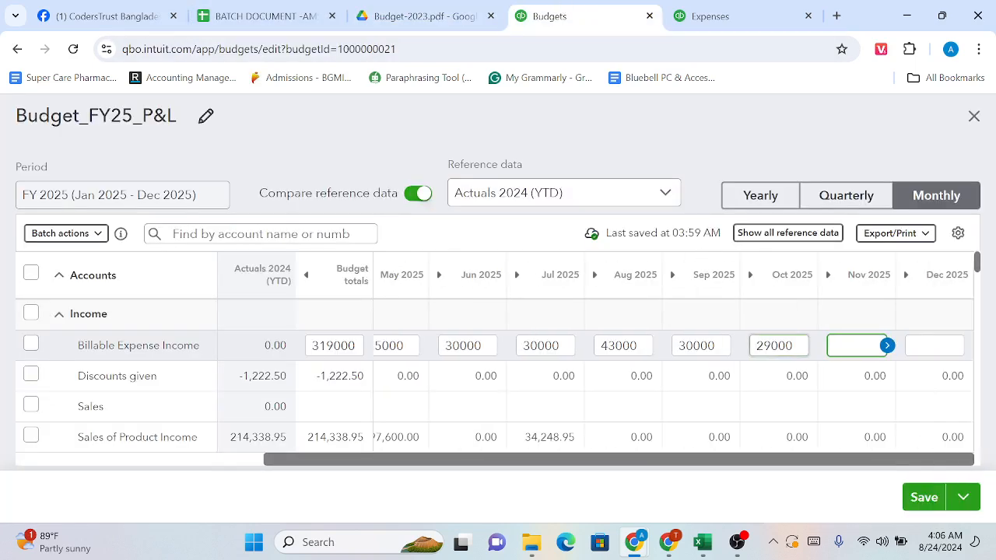
left_click(674, 349)
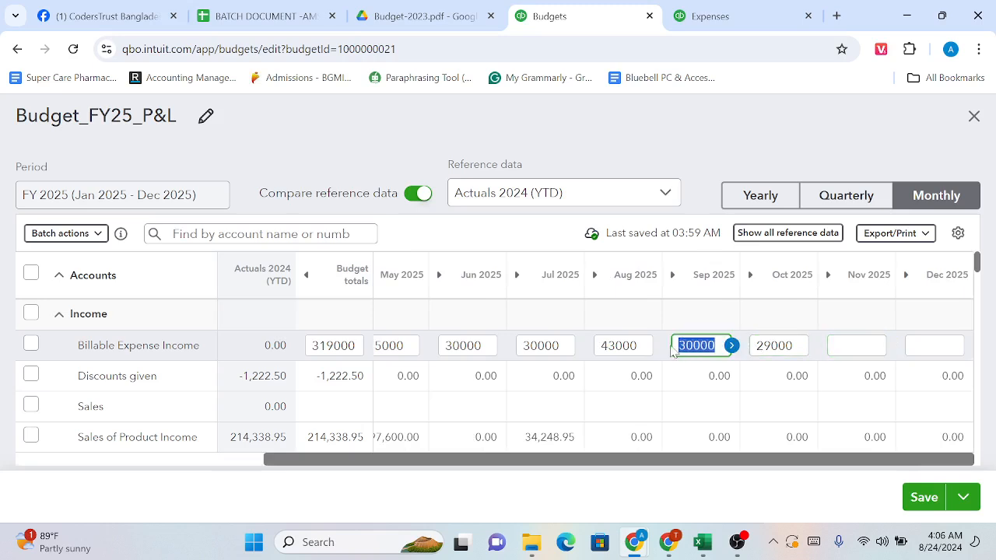
left_click(857, 346)
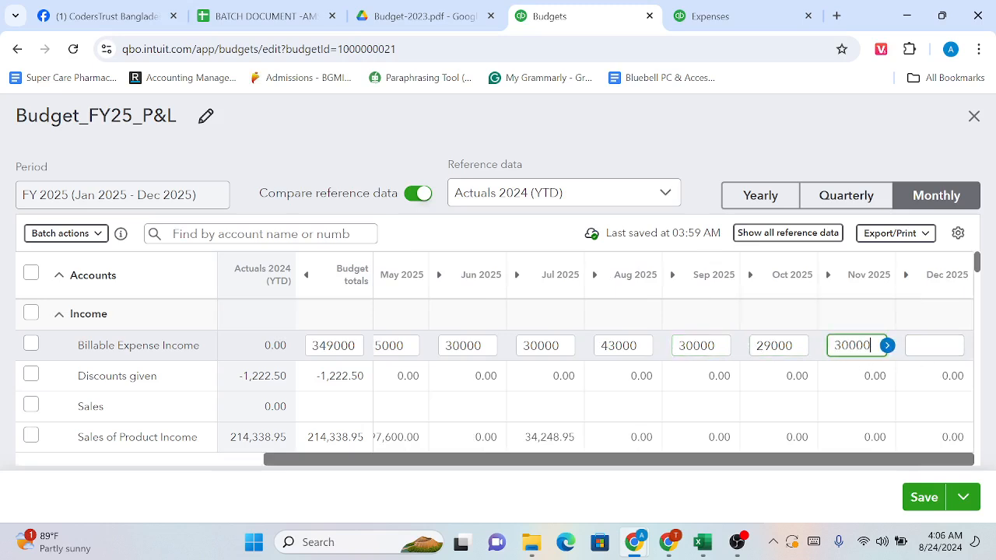
left_click(926, 347)
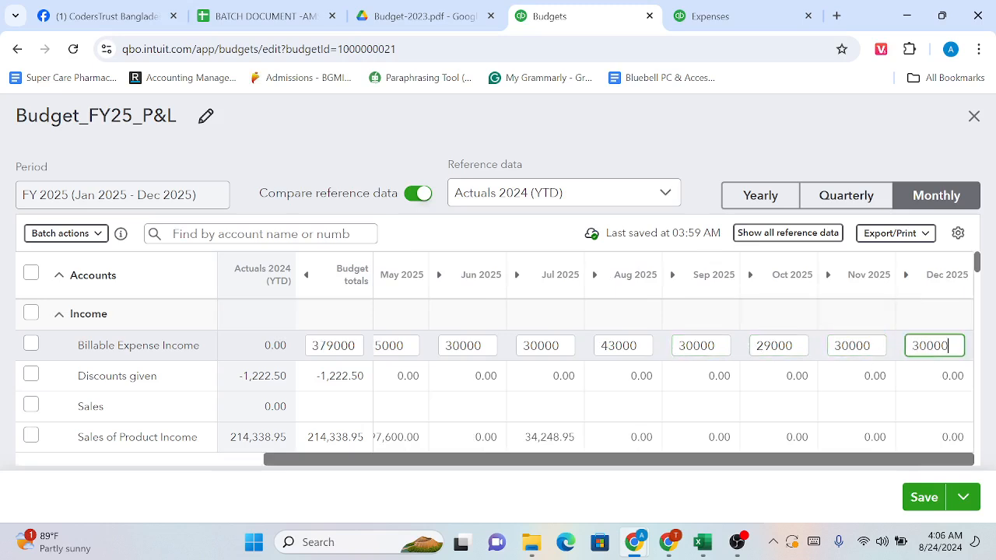
- Review the budget's account rows from the Income section through the expense accounts down to Advertising
scroll(766, 377, "left", 4)
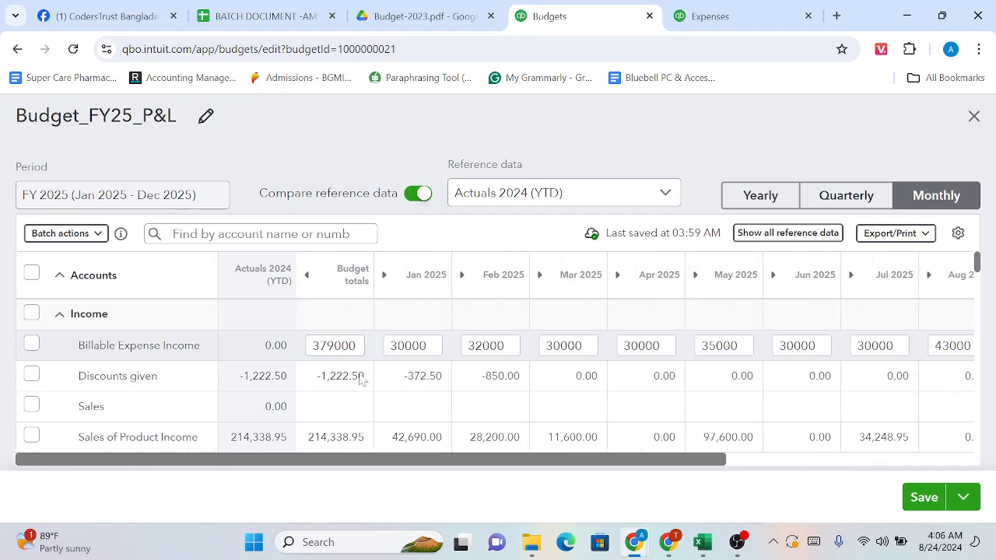
scroll(416, 400, "down", 1)
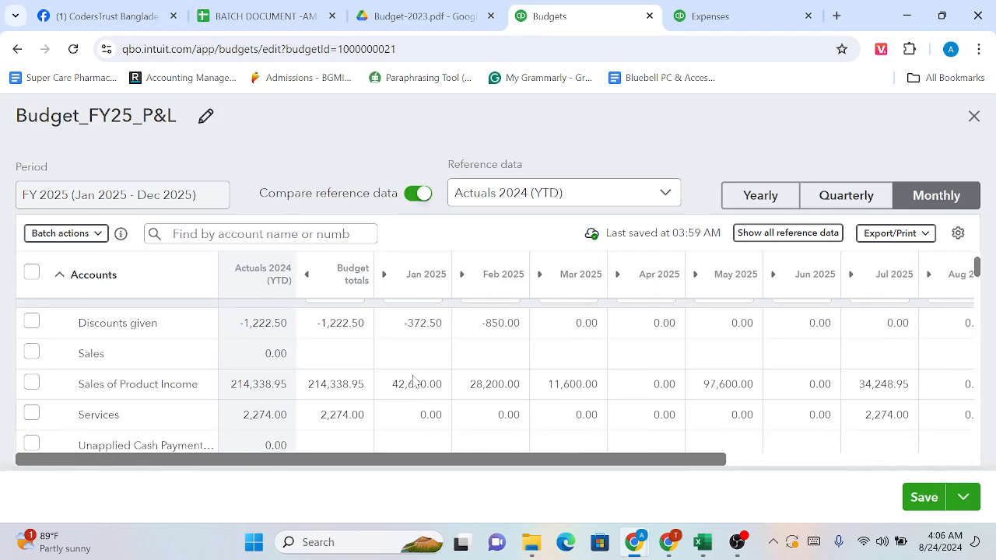
scroll(414, 379, "up", 1)
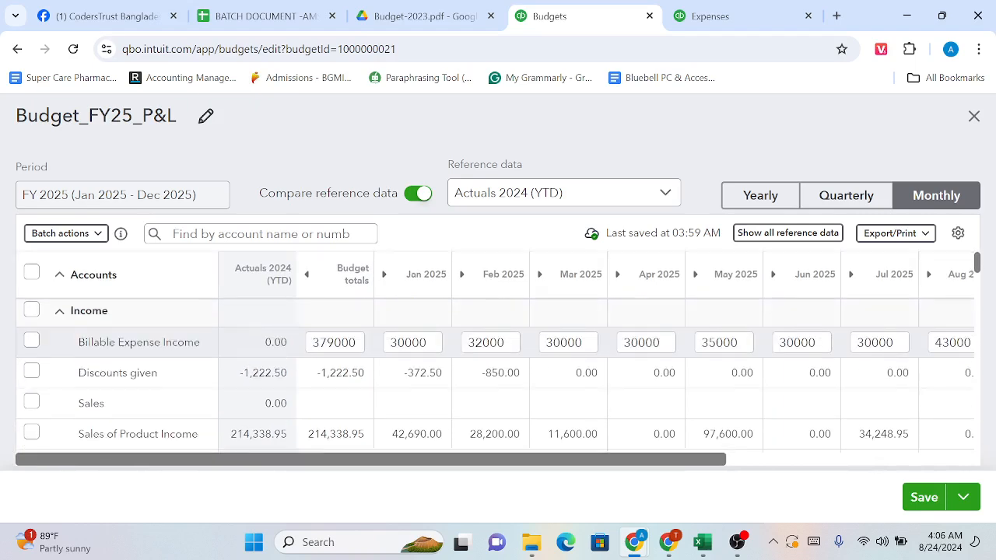
scroll(413, 379, "down", 1)
scroll(413, 379, "up", 1)
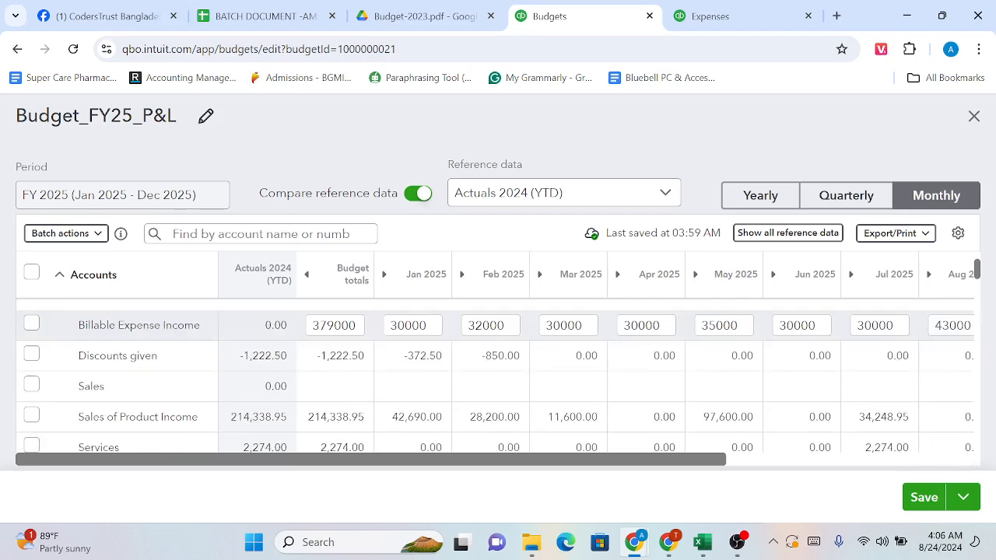
scroll(415, 381, "down", 2)
scroll(415, 381, "up", 2)
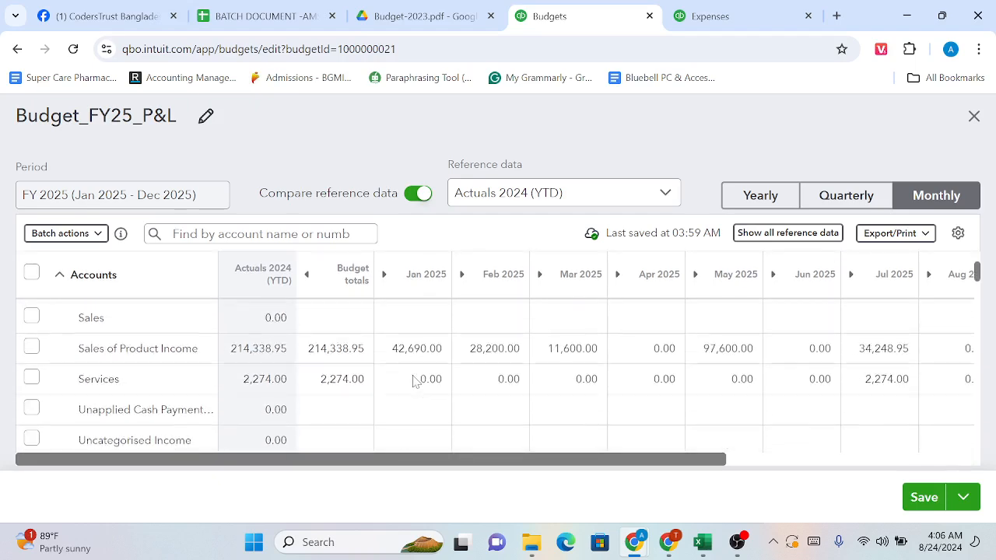
scroll(420, 378, "right", 2)
scroll(413, 381, "down", 5)
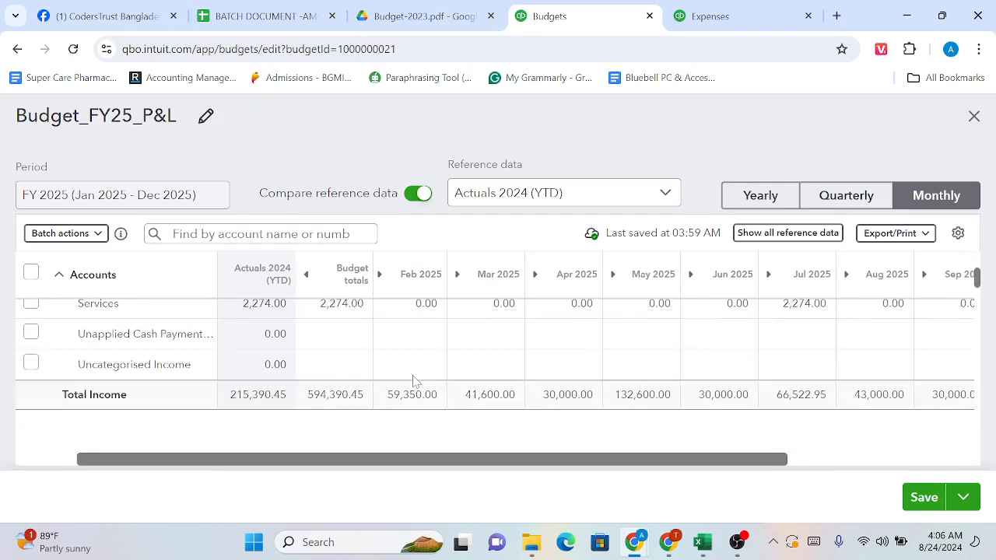
scroll(413, 381, "down", 4)
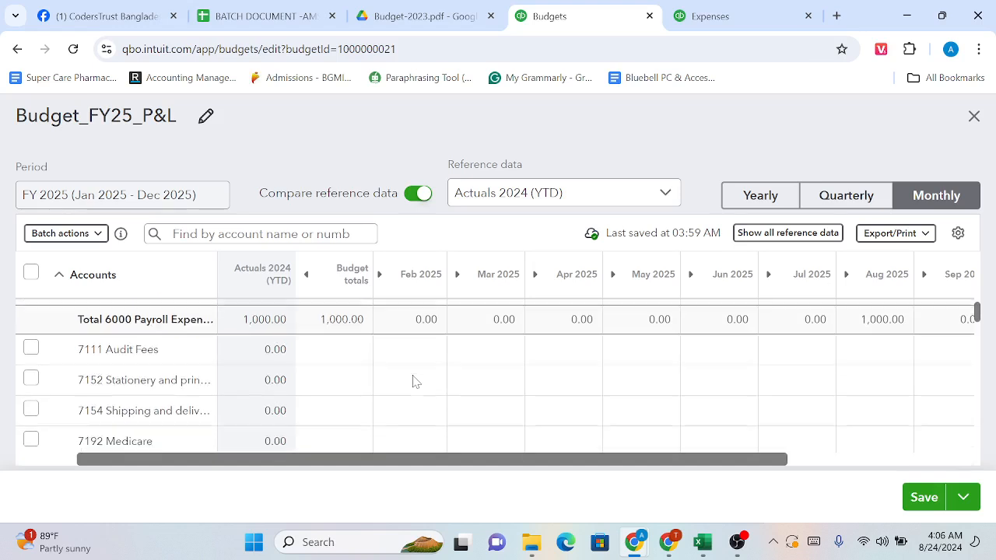
scroll(413, 381, "down", 3)
scroll(413, 381, "down", 1)
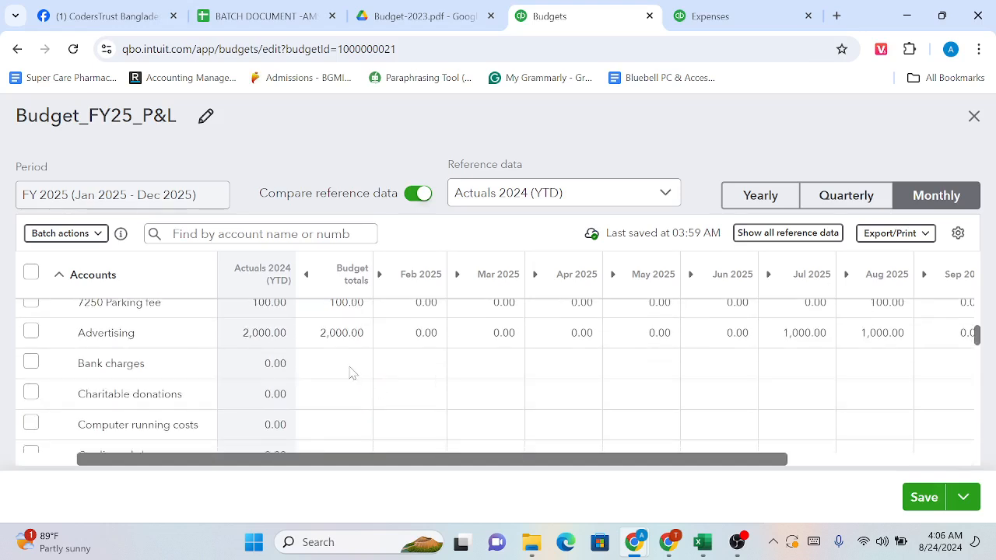
scroll(413, 351, "up", 1)
scroll(413, 351, "down", 2)
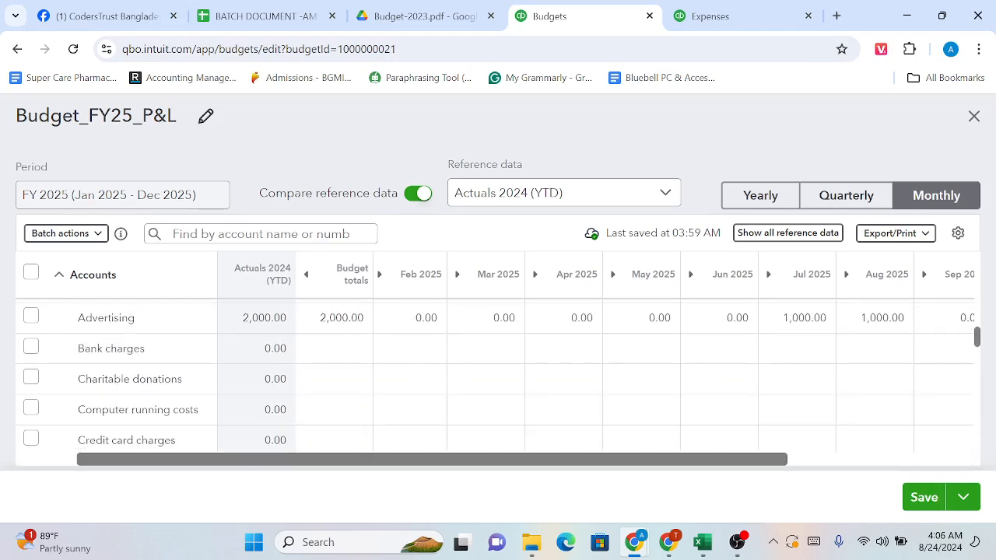
- Try a budget total of 12000 for Advertising, and clear the entry again
left_click(412, 317)
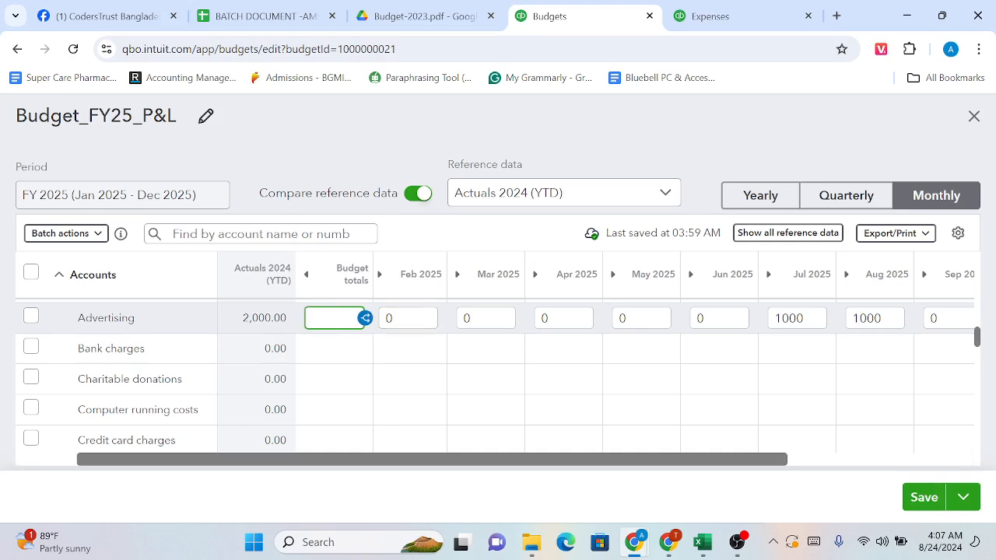
left_click(345, 379)
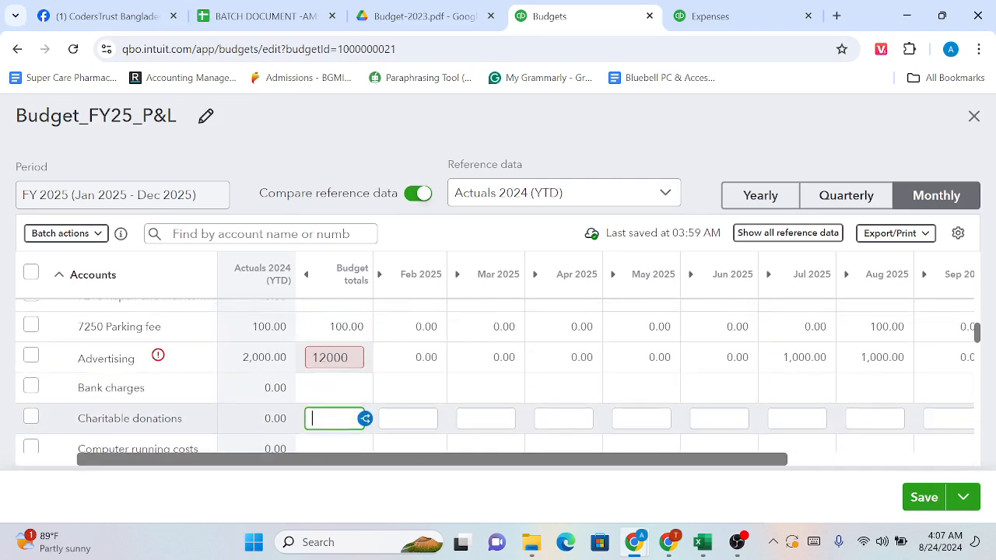
double_click(335, 357)
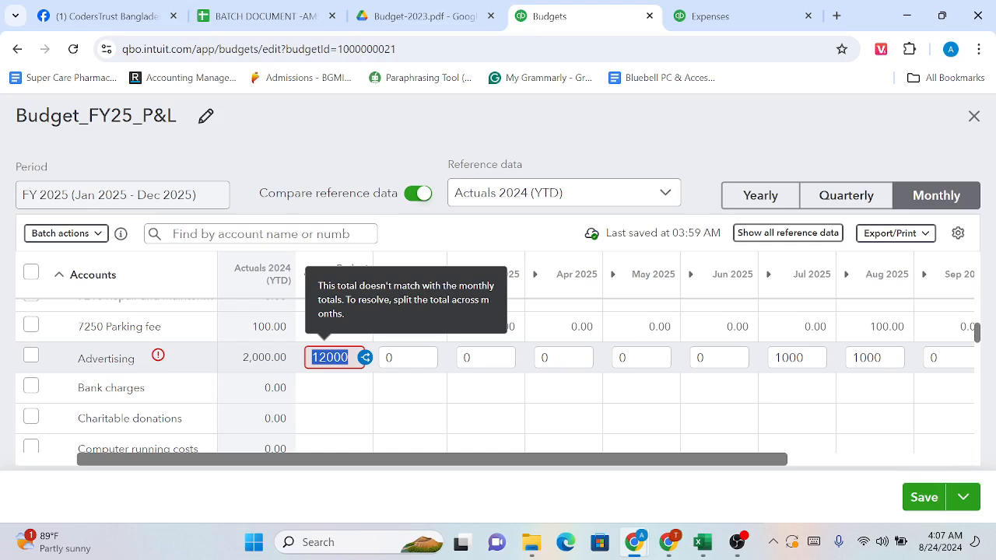
key("BackSpace")
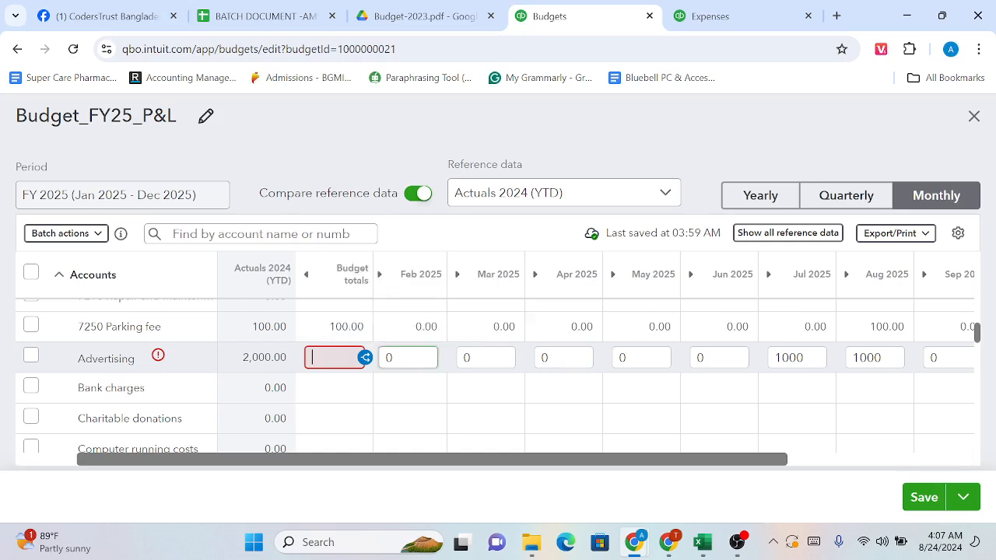
left_click(405, 357)
- Look over the remaining expense rows and Total Expense, down to the Other Expense accounts
scroll(409, 402, "down", 1)
scroll(698, 342, "up", 1)
scroll(698, 342, "right", 3)
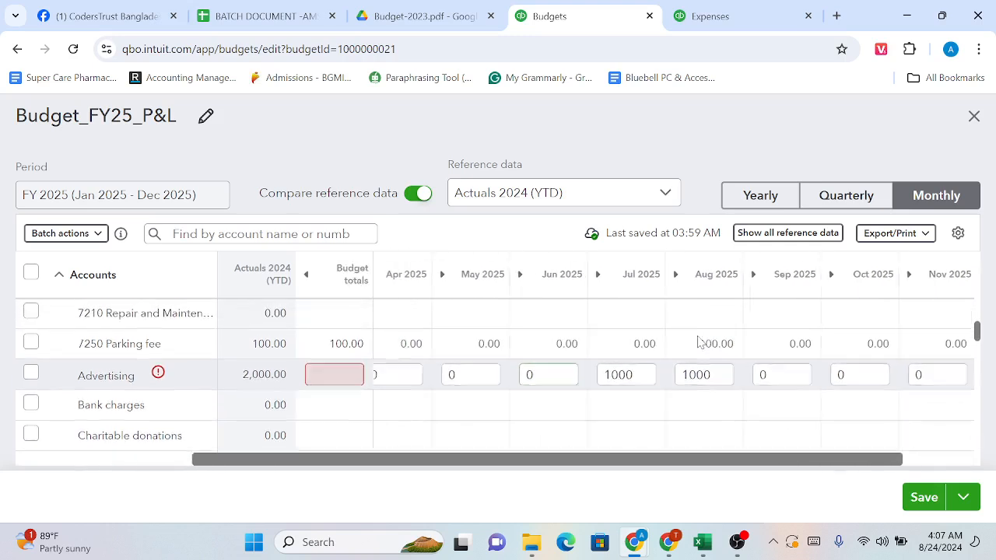
scroll(698, 342, "left", 2)
scroll(699, 343, "down", 10)
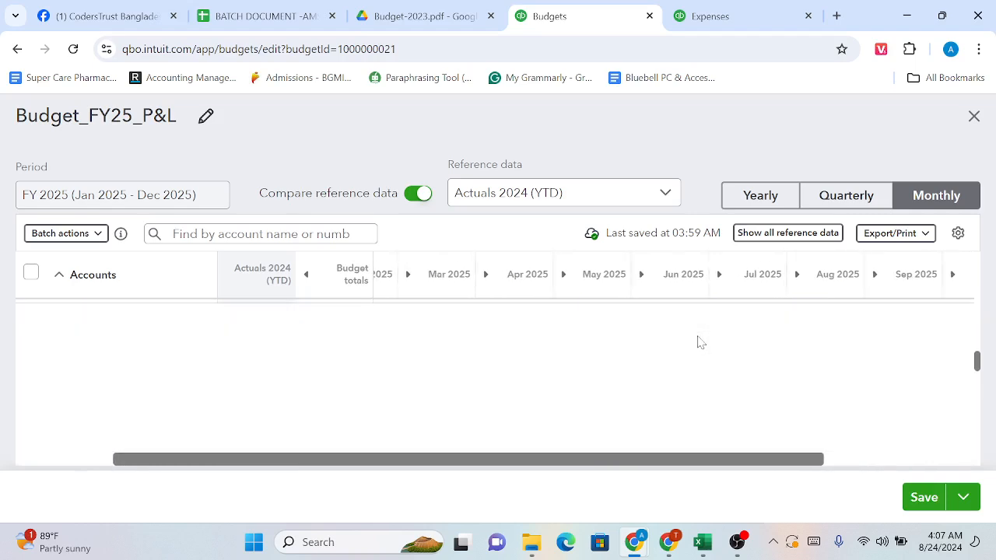
scroll(698, 342, "down", 8)
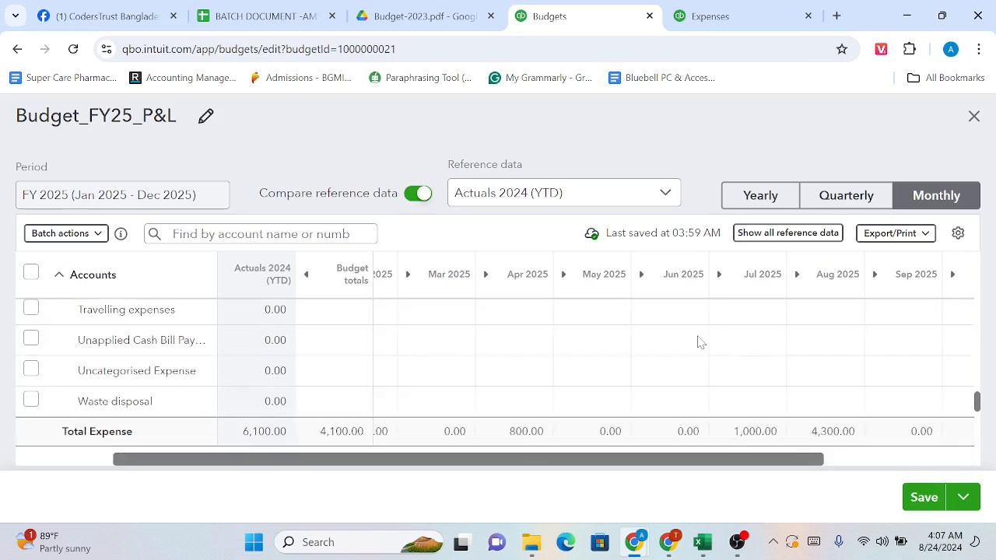
scroll(698, 342, "down", 6)
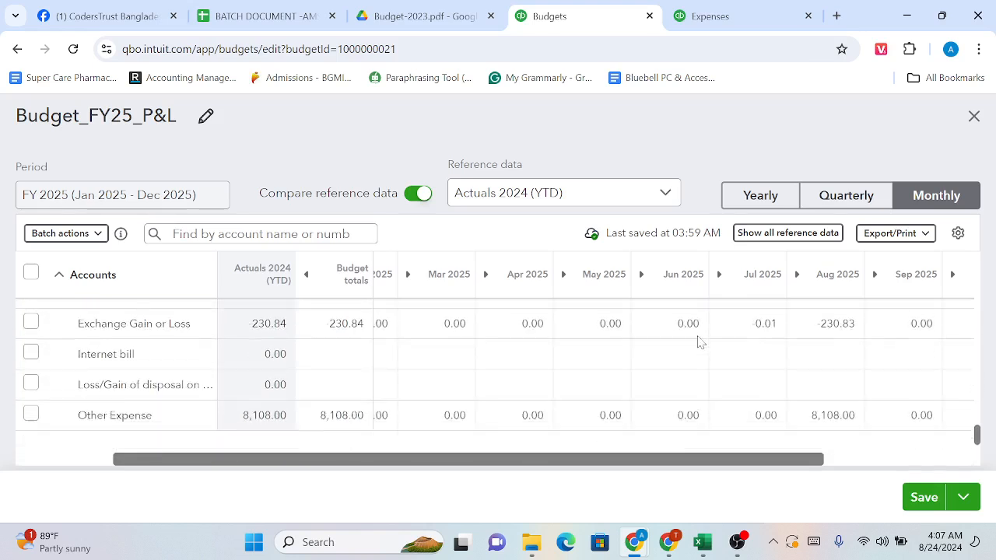
- Try to save and close the budget
scroll(472, 427, "up", 20)
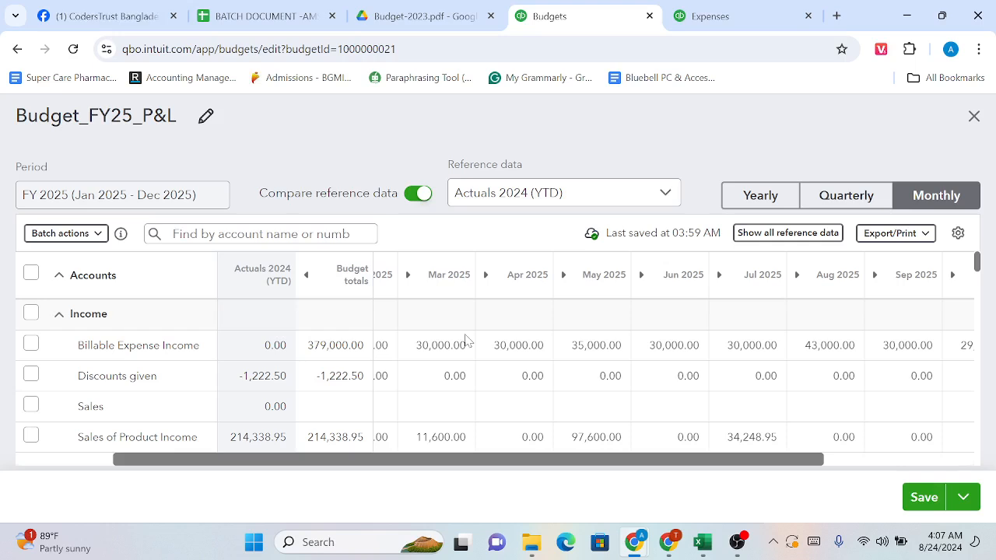
left_click(962, 497)
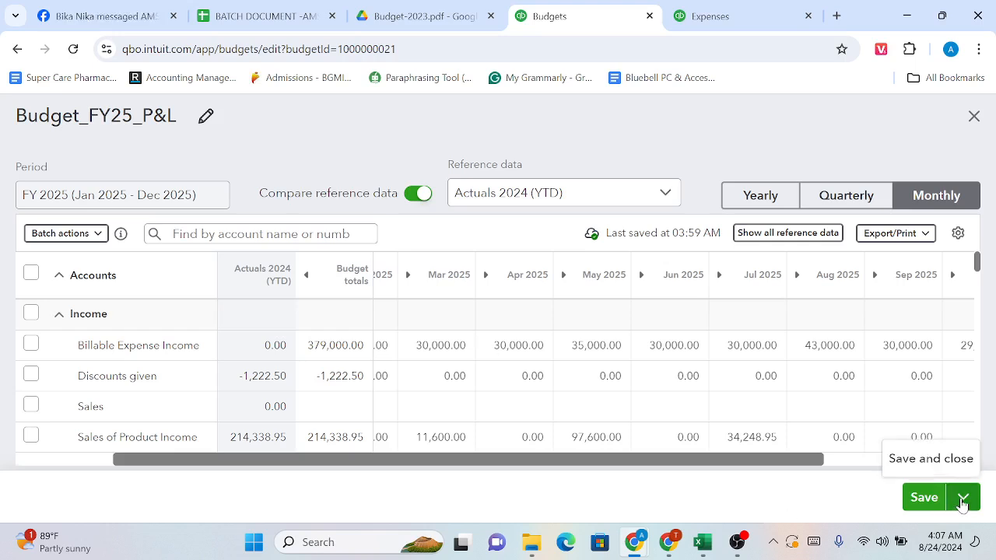
left_click(932, 460)
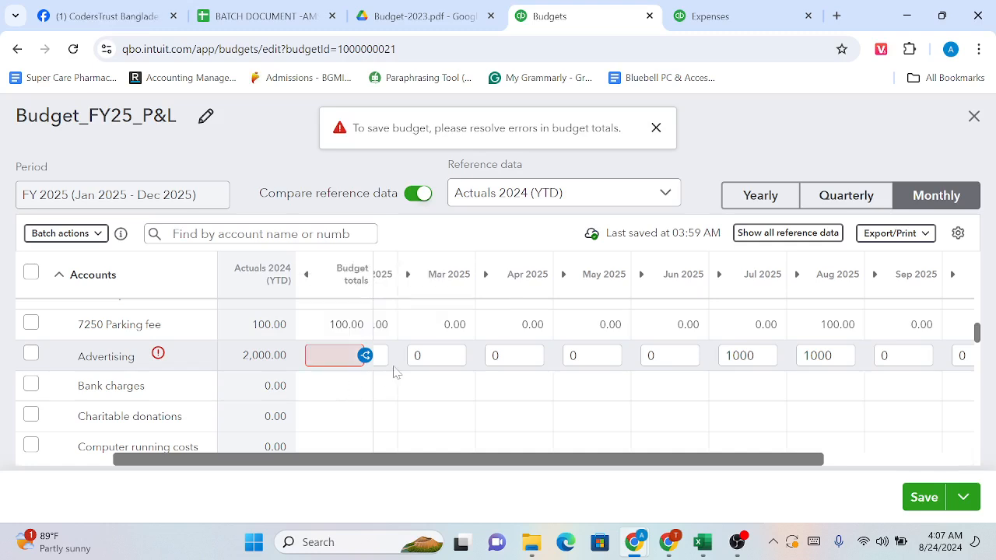
- Set the budget total for Advertising to 6000
key("Tab")
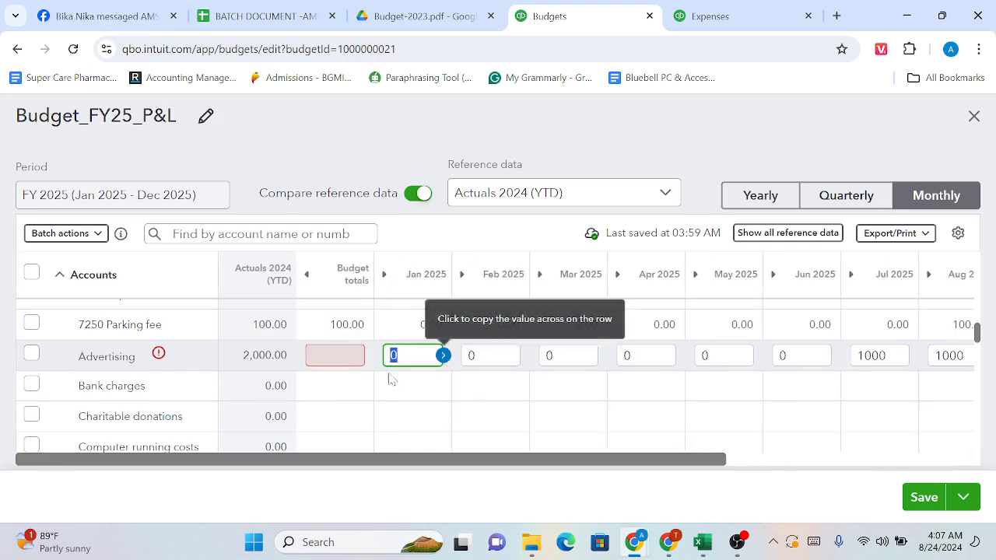
left_click(332, 356)
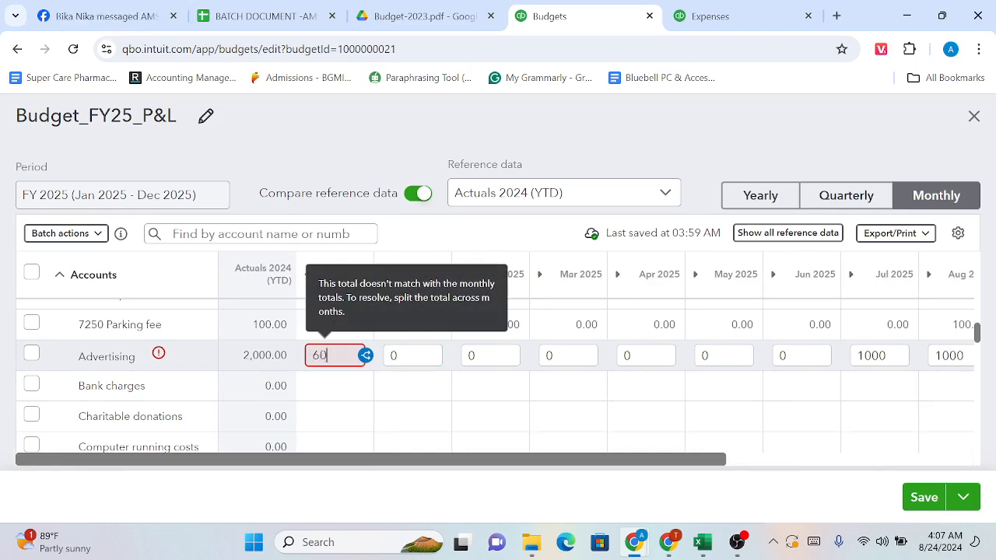
left_click(345, 399)
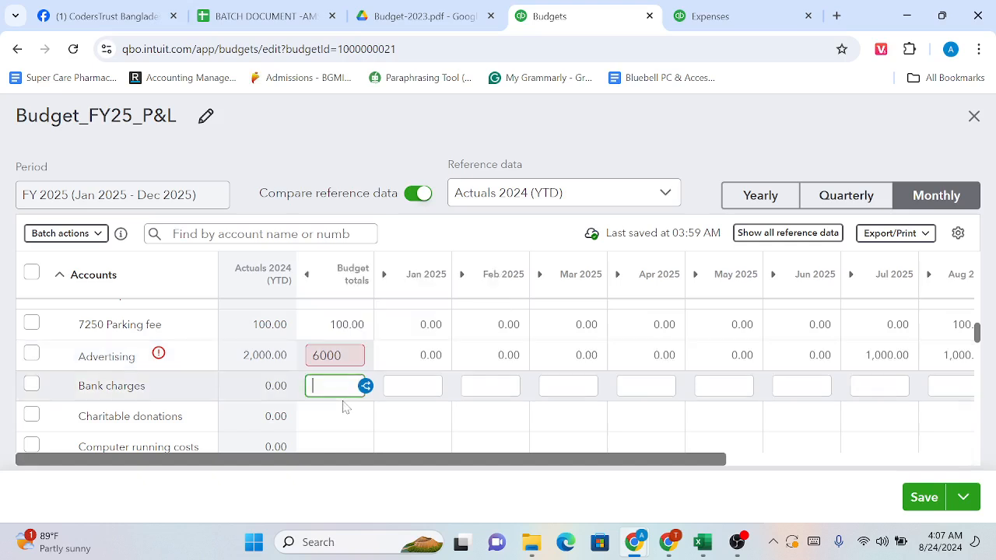
- Set the Advertising budget to 500 for Jan 2025 and 500 for Feb 2025
left_click(568, 356)
left_click(413, 356)
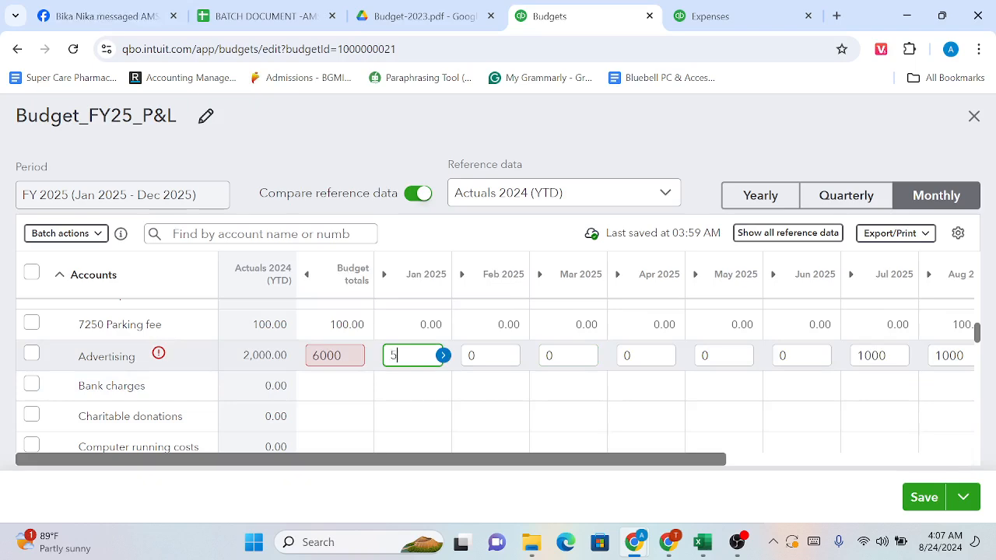
key("Tab")
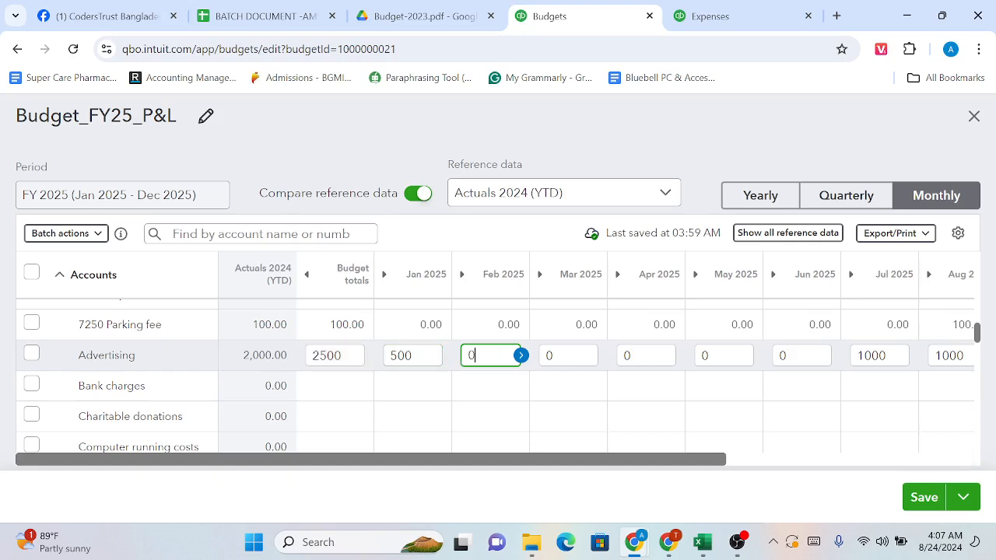
key("BackSpace")
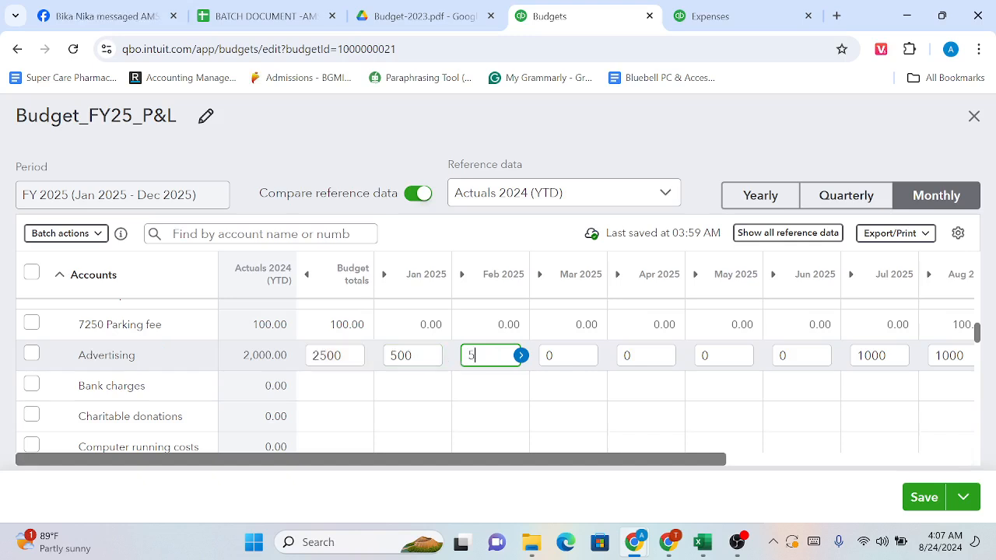
type("500")
left_click(618, 153)
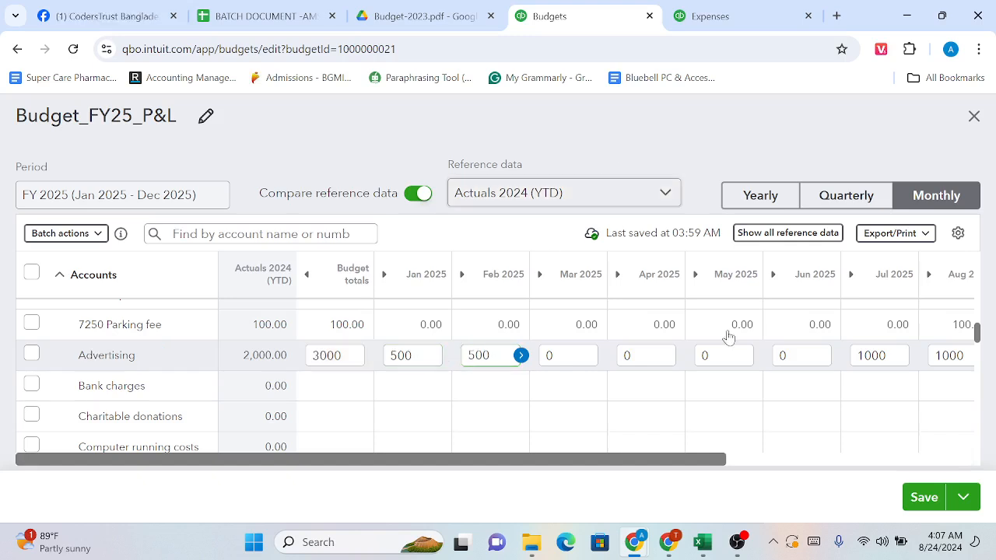
- Save and close the FY 2025 budget, and dismiss the pop-up over the budget list
left_click(961, 498)
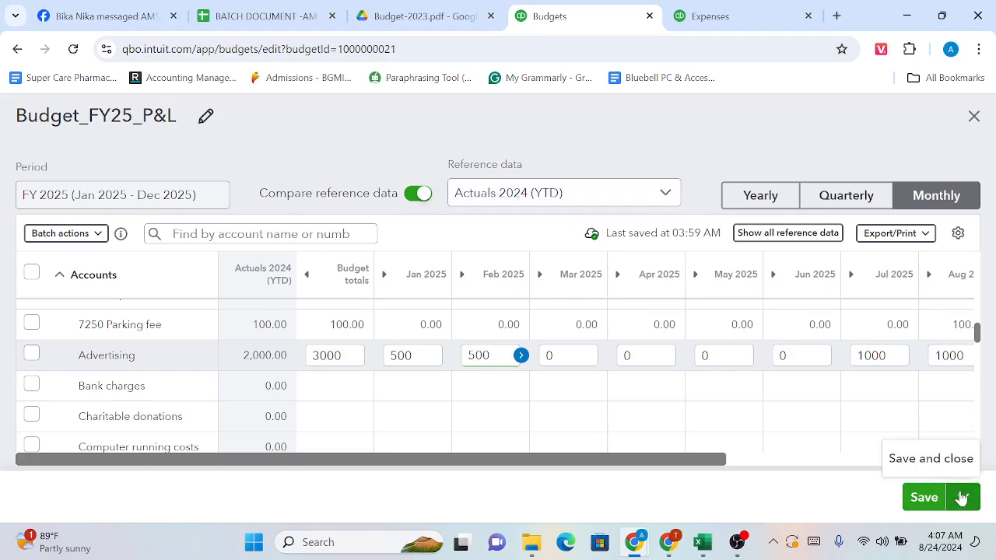
left_click(943, 467)
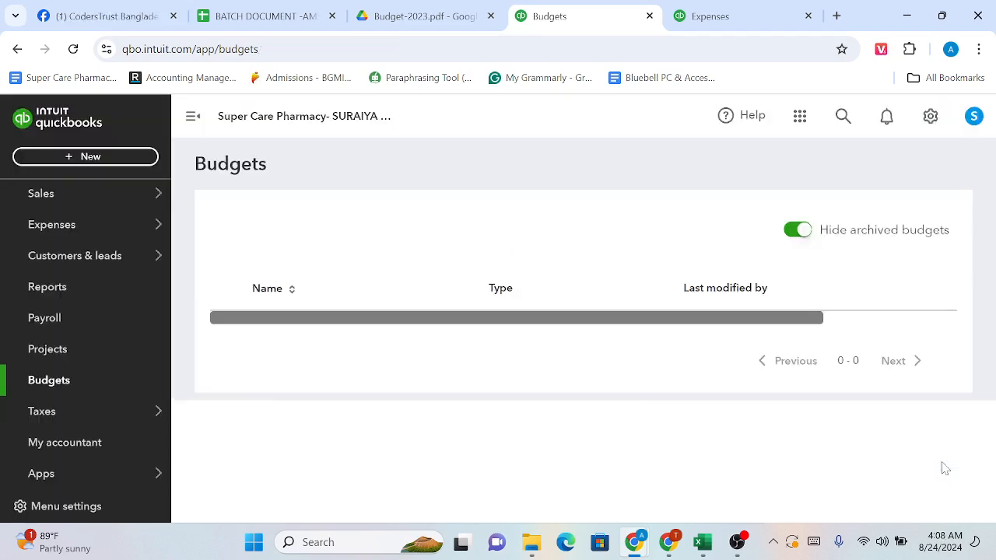
scroll(834, 451, "down", 1)
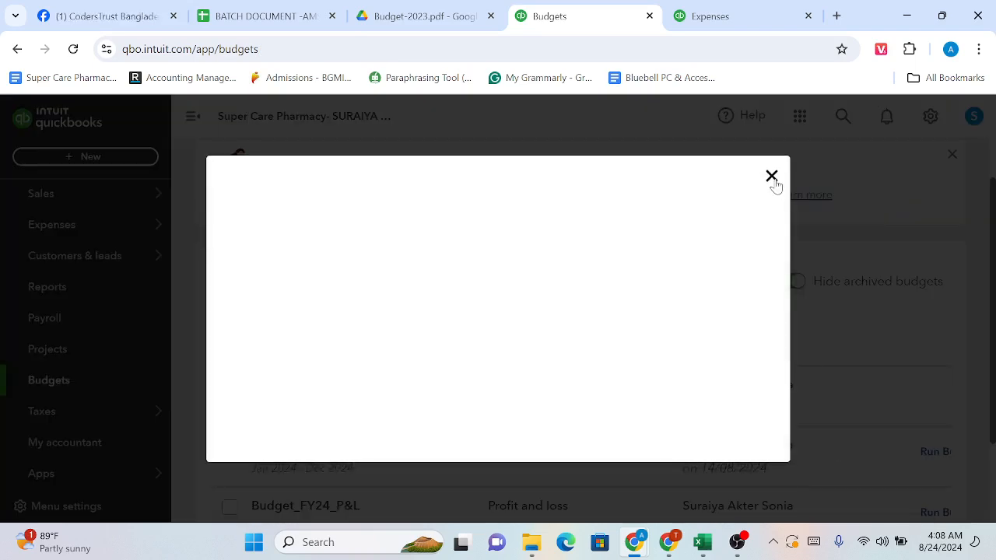
left_click(772, 178)
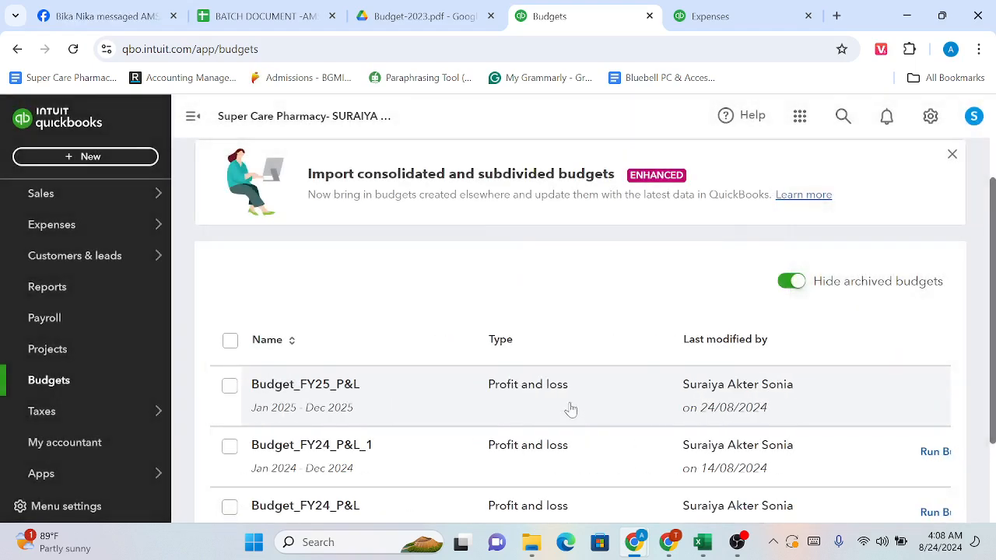
- Reopen Budget_FY25_P&L from the budget list and look over its Income rows
scroll(311, 441, "down", 2)
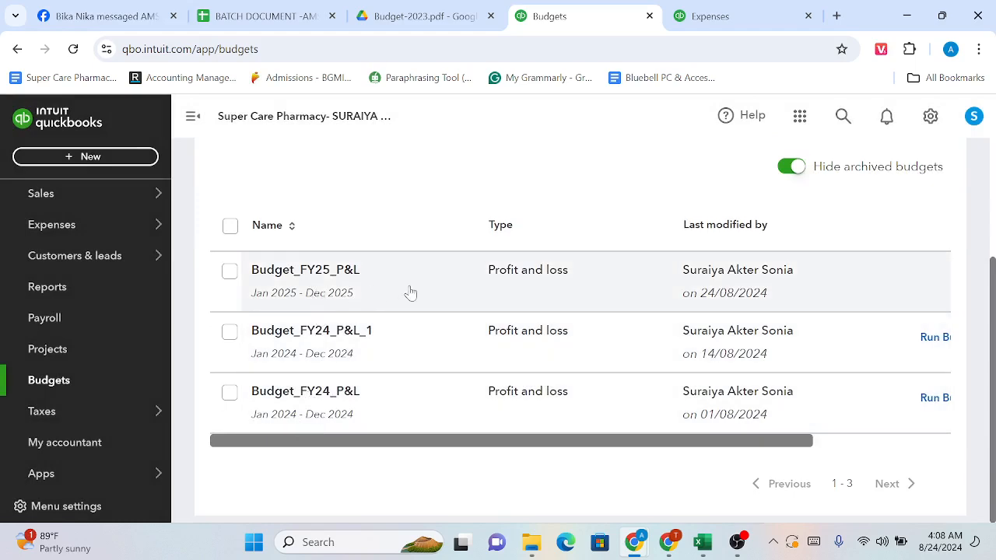
scroll(407, 289, "right", 5)
left_click(873, 276)
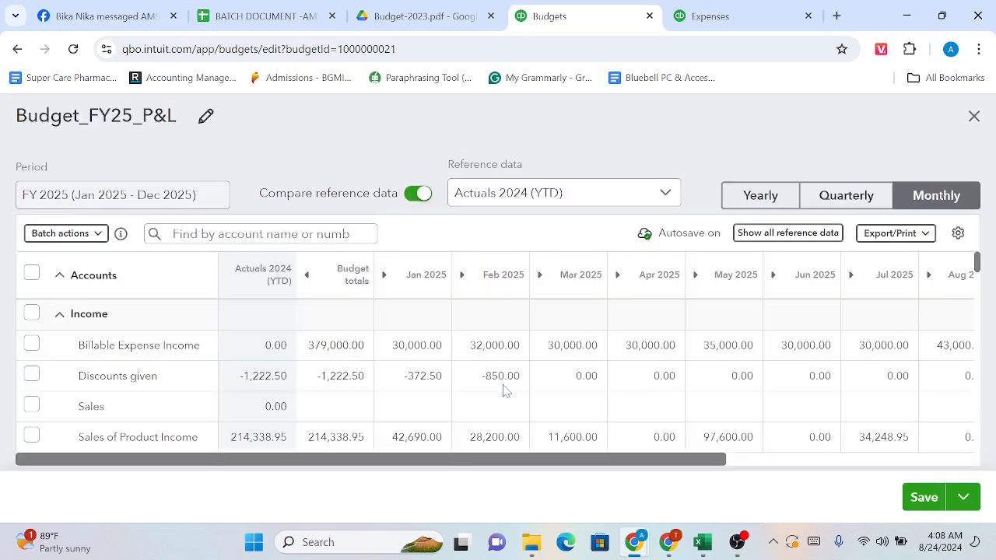
scroll(504, 389, "down", 3)
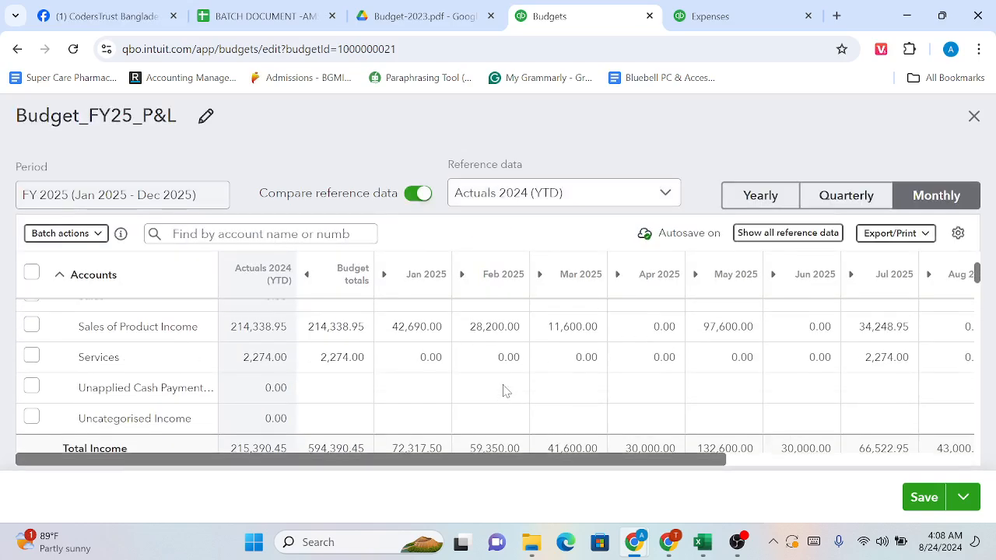
scroll(503, 390, "up", 3)
- In the browser page showing Expenses, go to Reports, search for "Bud" and open the Budget Overview report
left_click(715, 10)
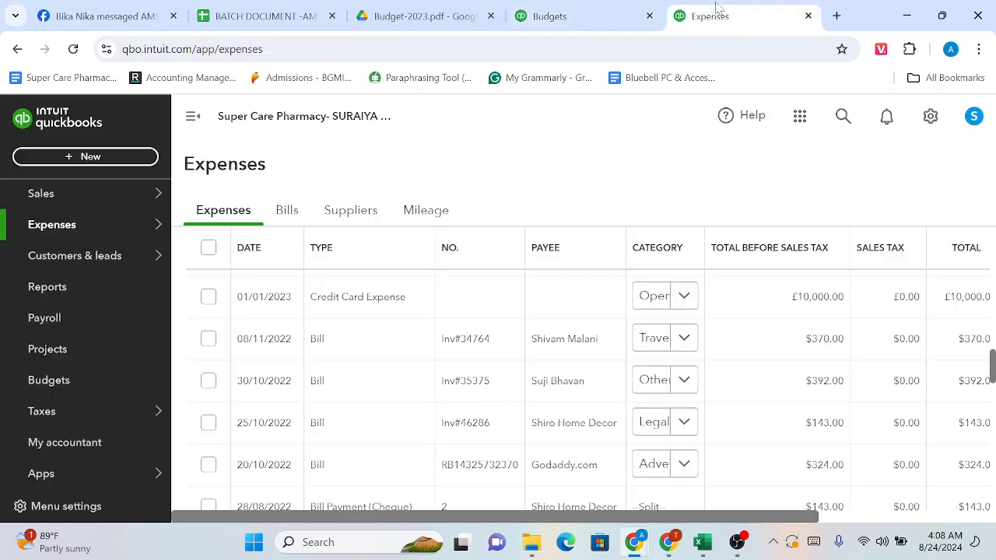
left_click(549, 11)
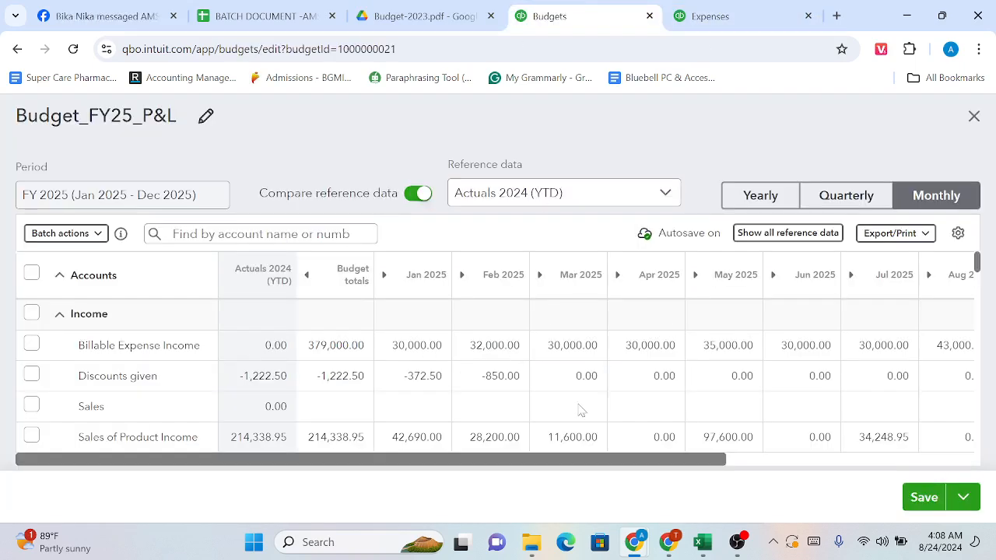
left_click(704, 15)
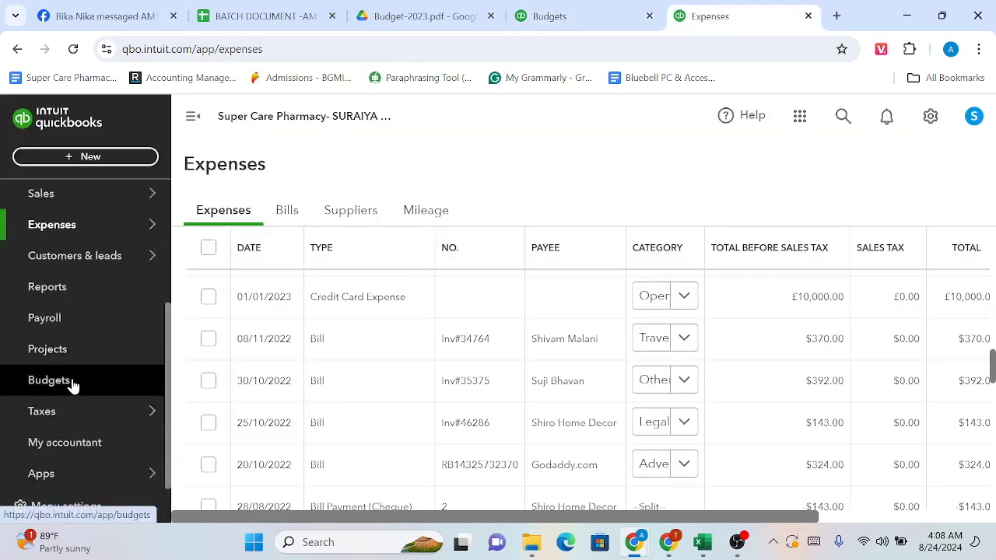
left_click(78, 294)
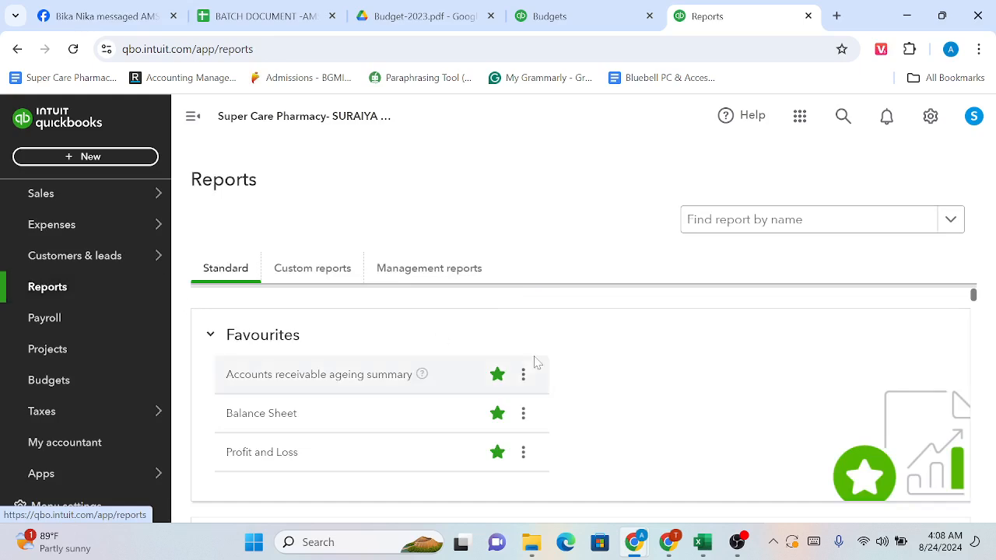
left_click(733, 222)
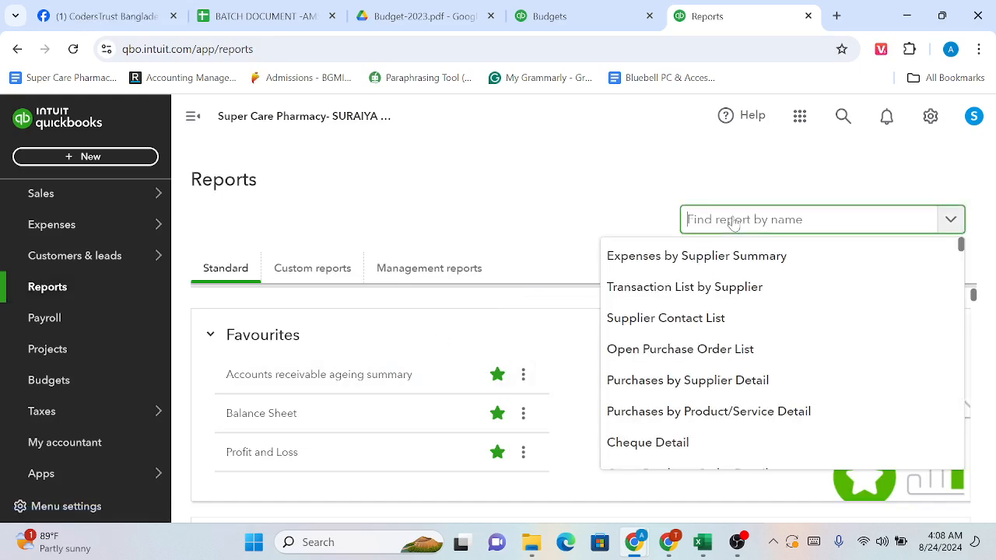
type("Bu")
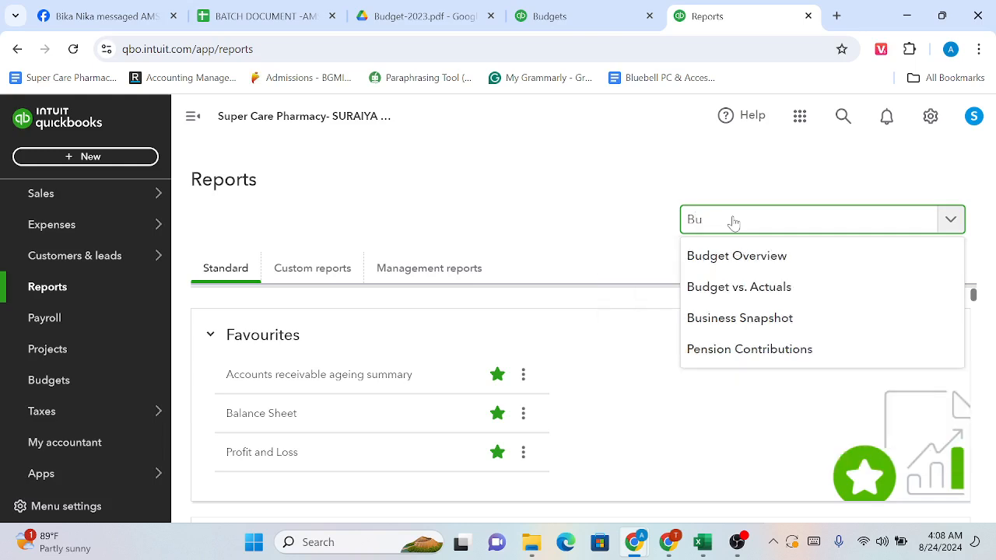
type("d")
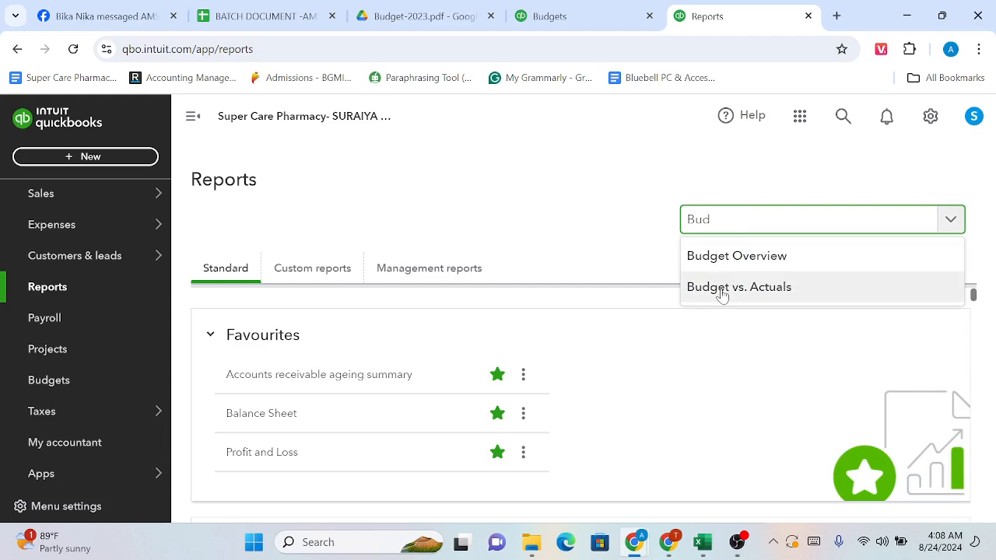
left_click(737, 263)
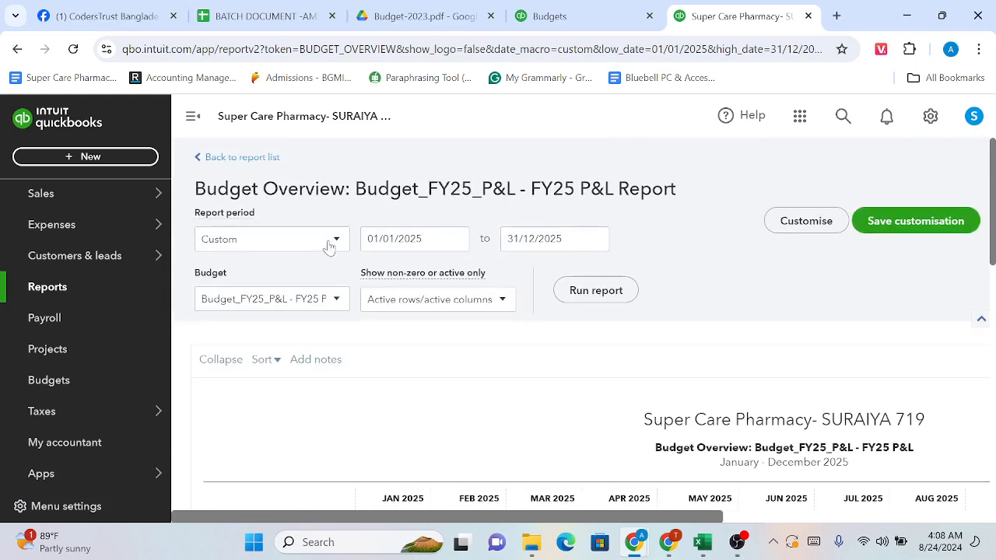
- Run the Budget Overview report with the report period set to All Dates
left_click(341, 241)
left_click(301, 269)
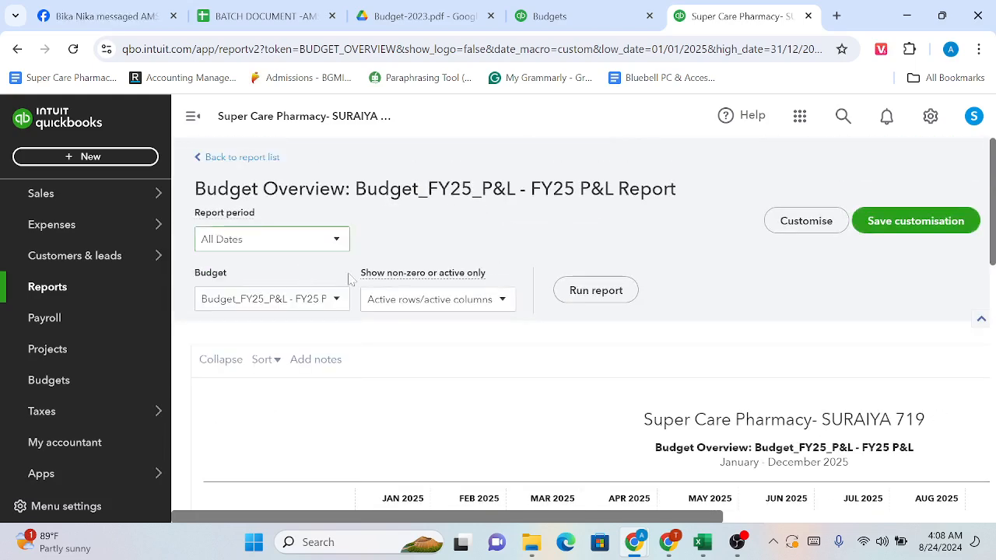
left_click(606, 297)
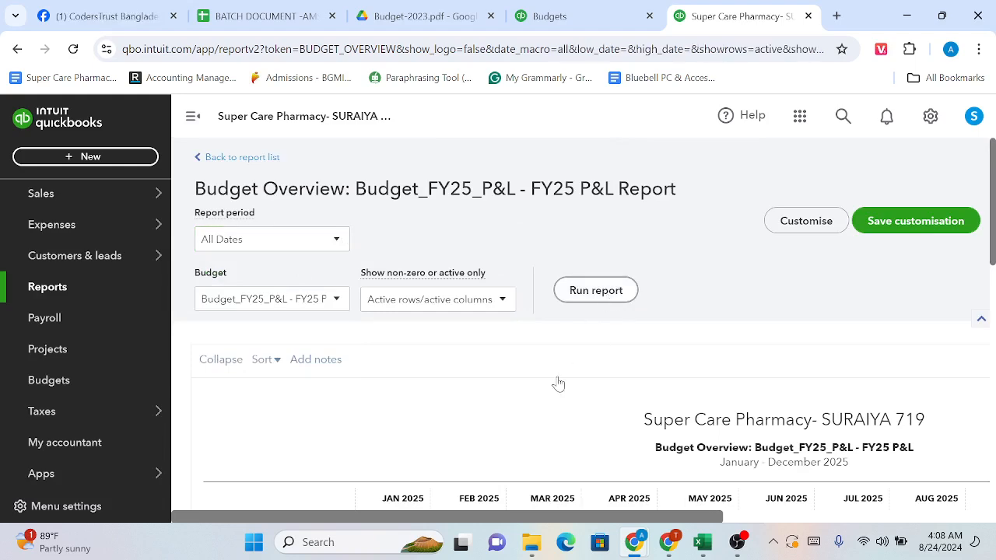
scroll(558, 382, "down", 5)
scroll(558, 383, "up", 5)
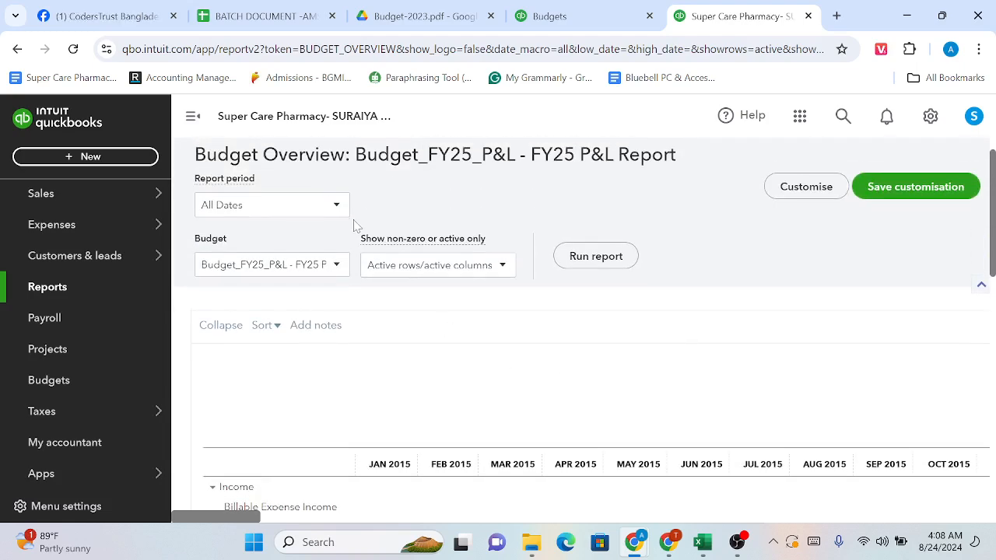
- Check the report's period and budget choices, and look over its Income, Cost of Sales and Expenses rows
left_click(333, 207)
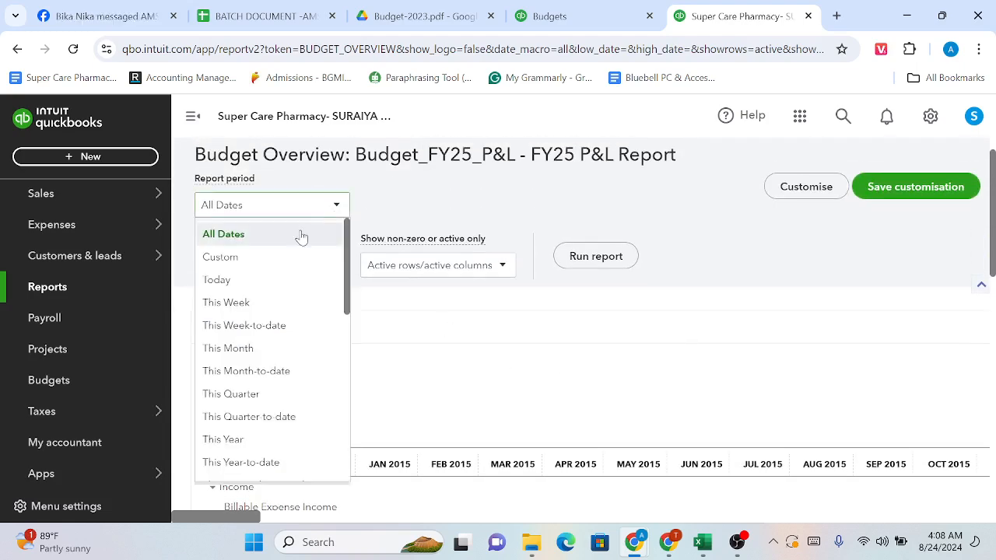
left_click(301, 234)
left_click(335, 267)
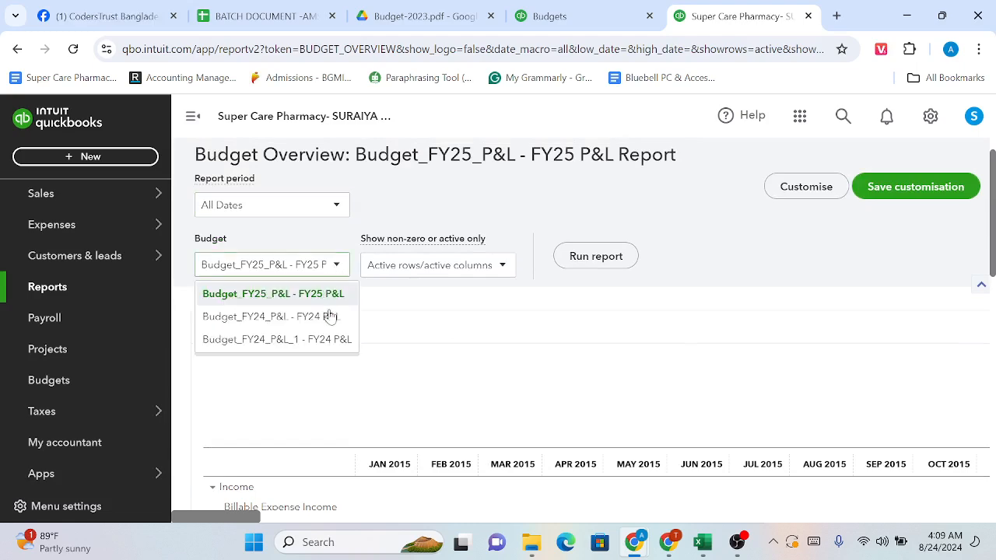
scroll(375, 312, "down", 3)
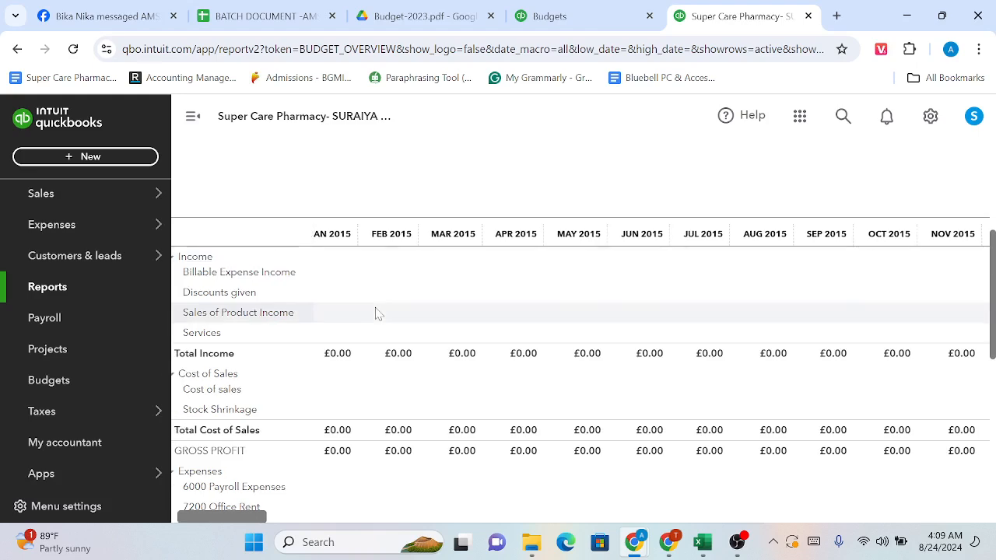
scroll(375, 313, "up", 3)
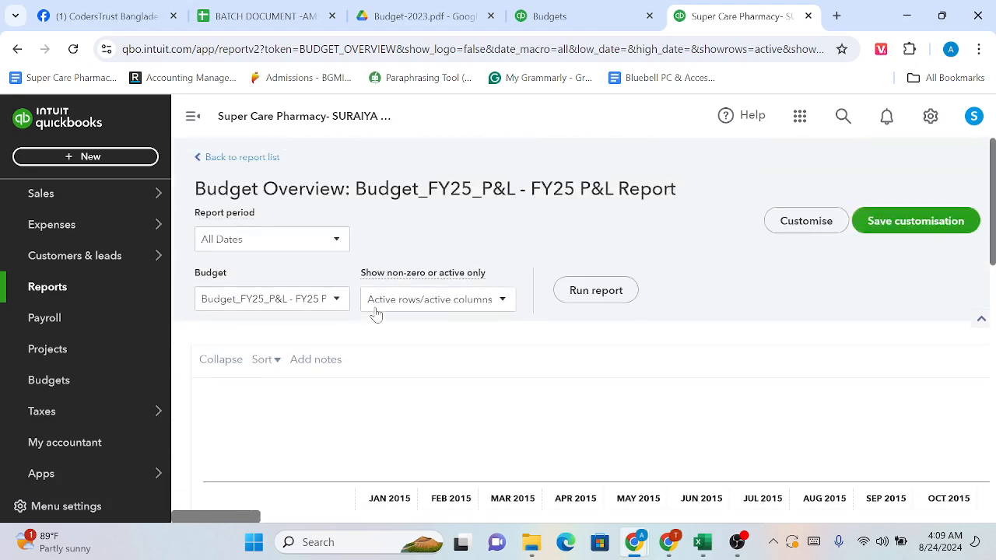
- Change the report period to Custom with the start date 01/08/2017
left_click(319, 248)
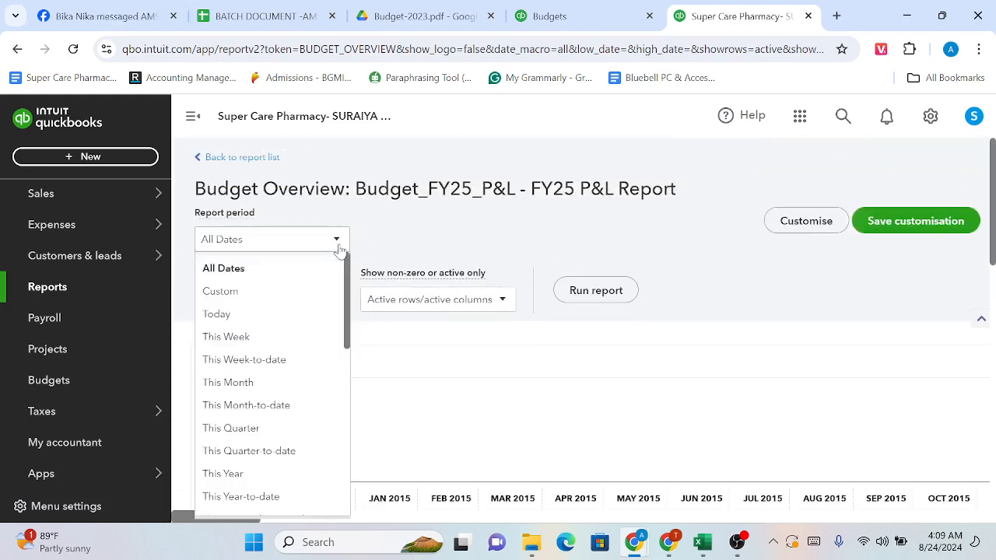
left_click(305, 288)
left_click(452, 241)
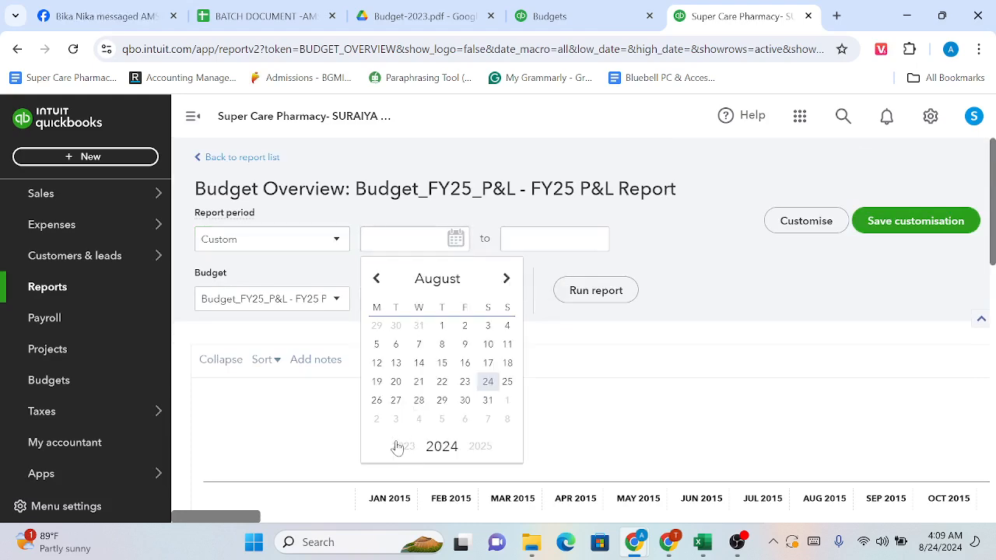
scroll(397, 447, "up", 7)
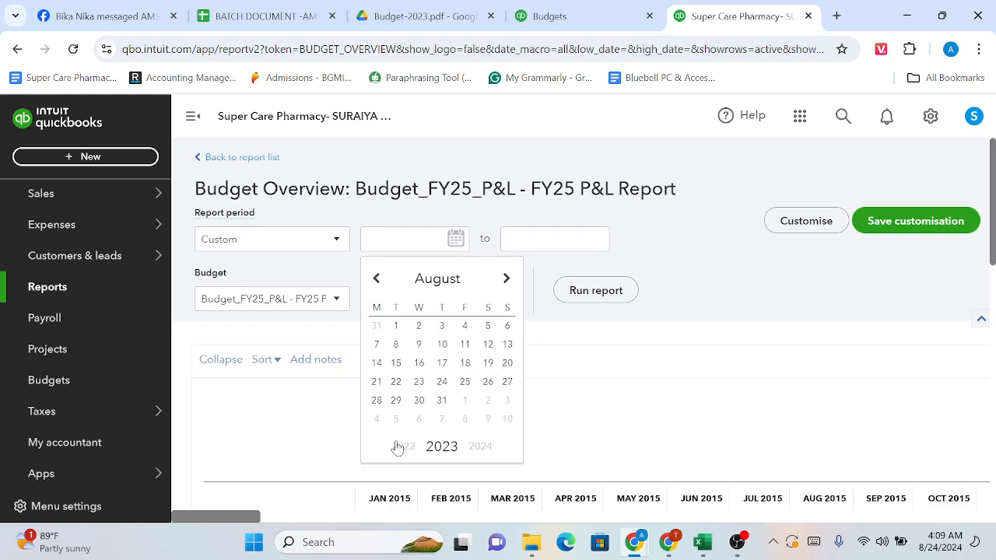
left_click(397, 326)
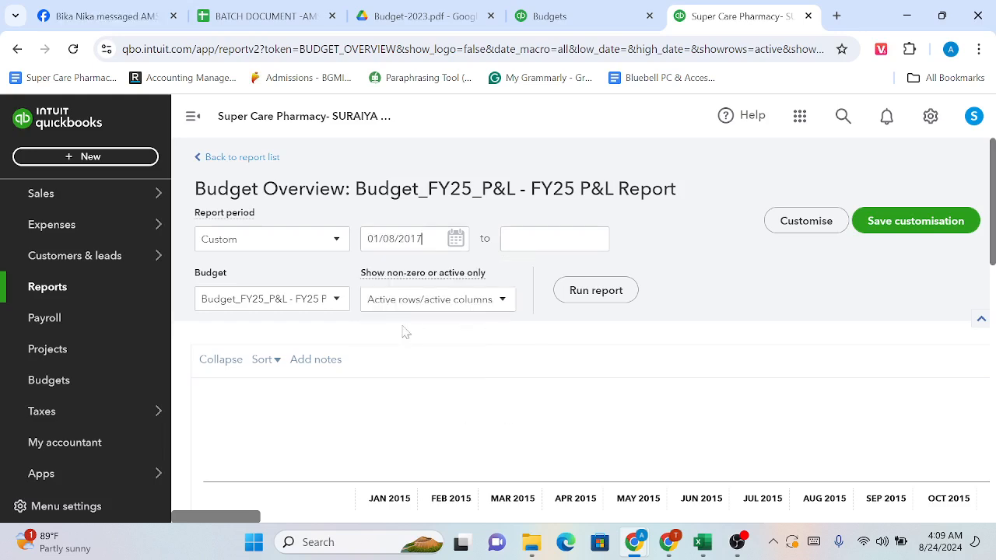
- Set the custom report period's end date to 31/12/2025 and run the Budget Overview report
left_click(605, 238)
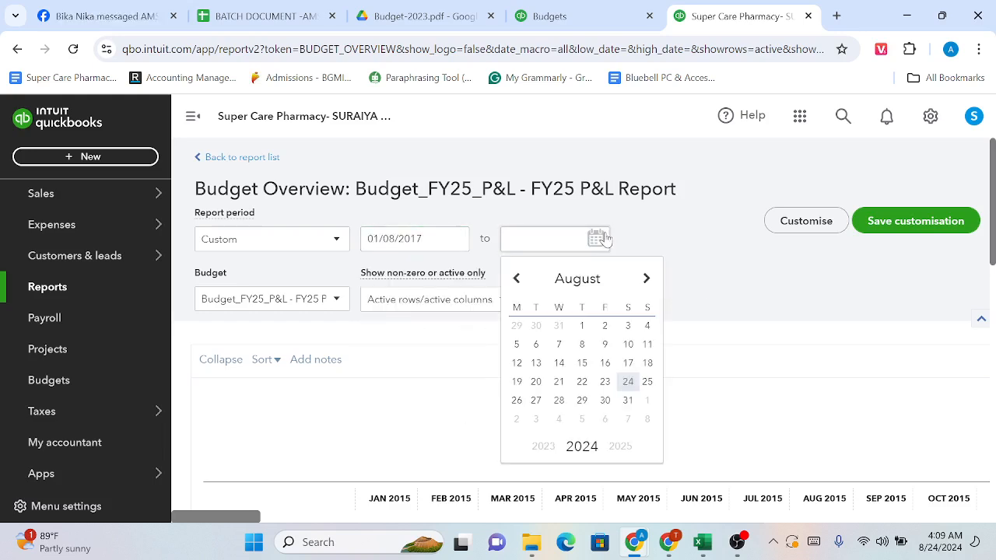
left_click(646, 280)
left_click(647, 280)
left_click(647, 280)
left_click(647, 280)
left_click(646, 280)
left_click(647, 280)
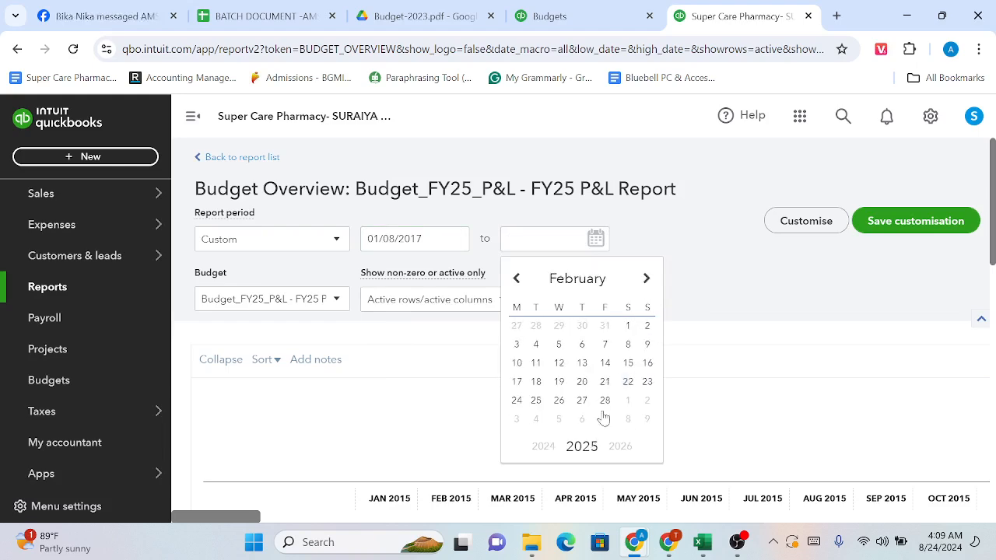
left_click(646, 280)
left_click(647, 280)
left_click(646, 280)
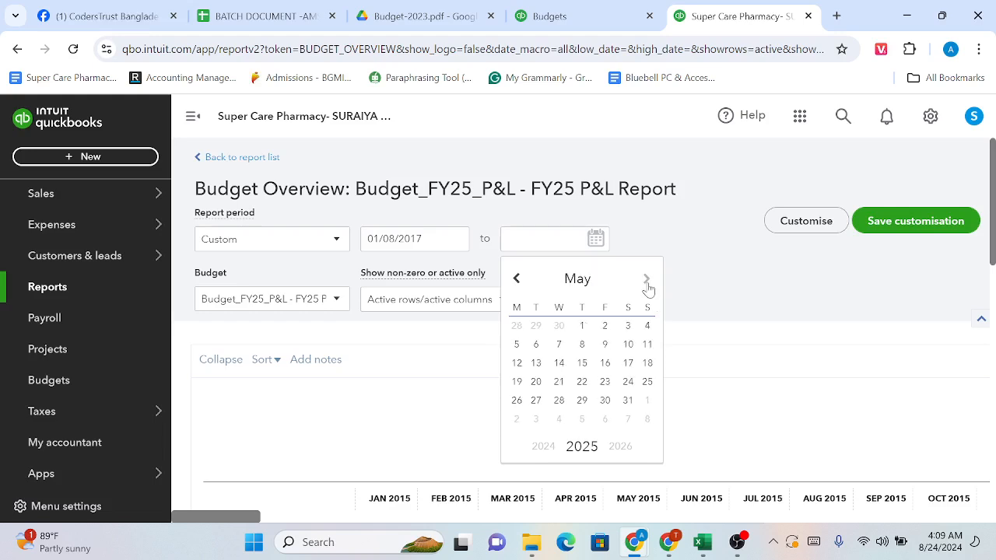
left_click(646, 280)
left_click(646, 280)
left_click(647, 280)
left_click(646, 280)
left_click(646, 280)
left_click(646, 280)
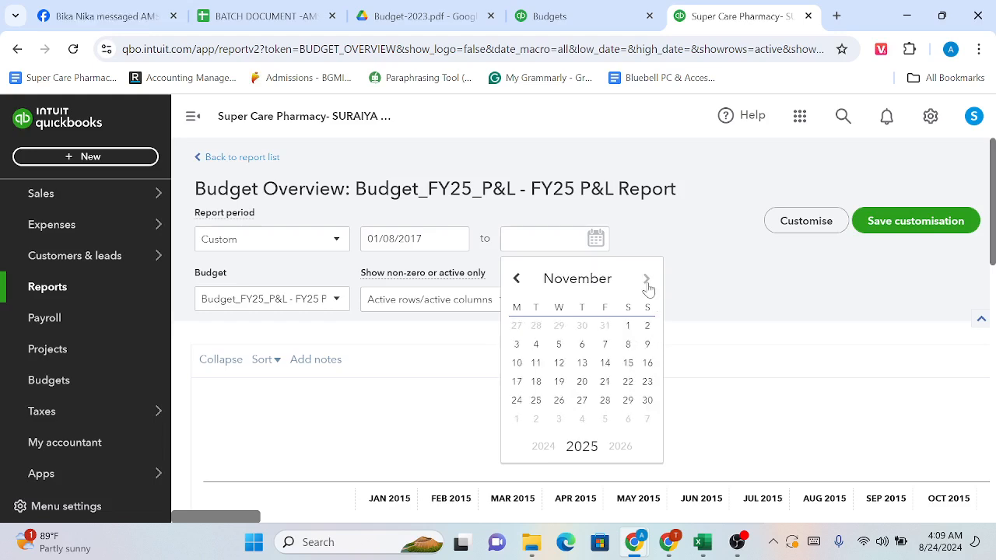
left_click(647, 280)
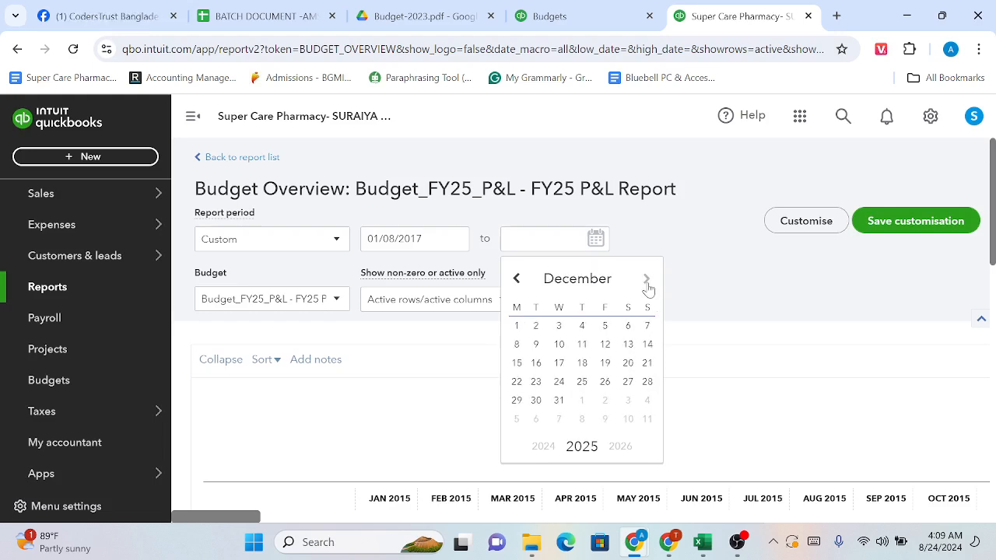
left_click(558, 400)
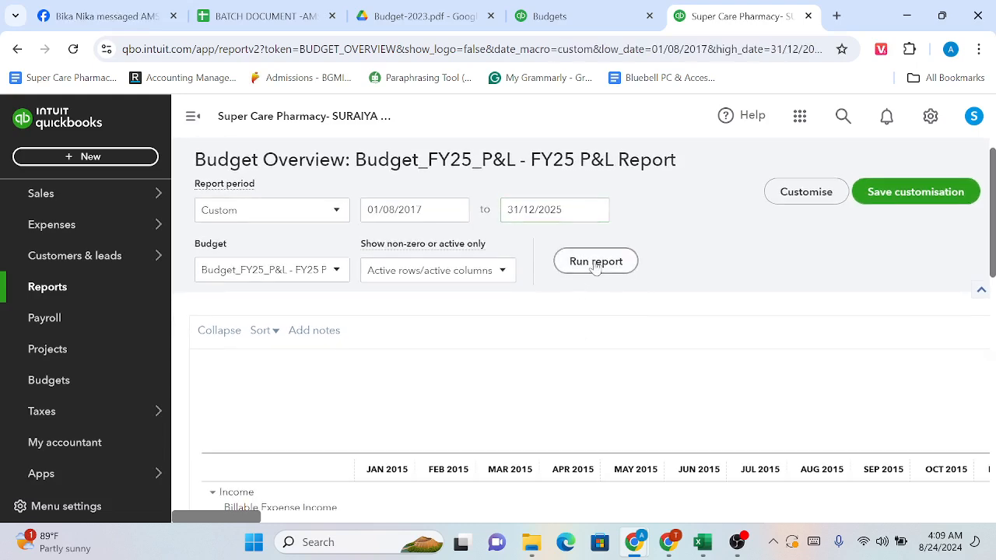
left_click(596, 262)
- Look over the Budget Overview report's monthly columns and its Total column for the income, cost of sales and expense rows
scroll(560, 413, "down", 4)
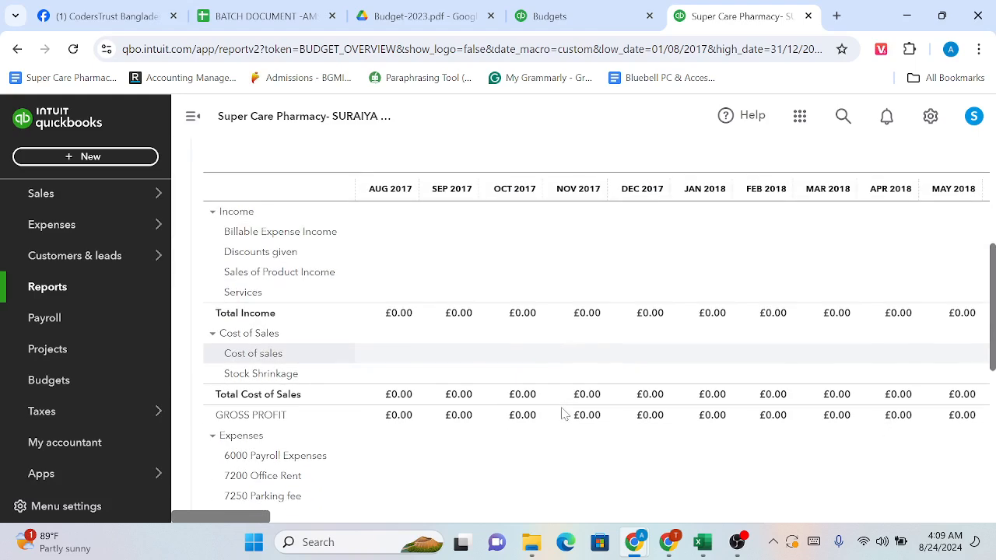
scroll(563, 413, "up", 5)
scroll(563, 413, "right", 2)
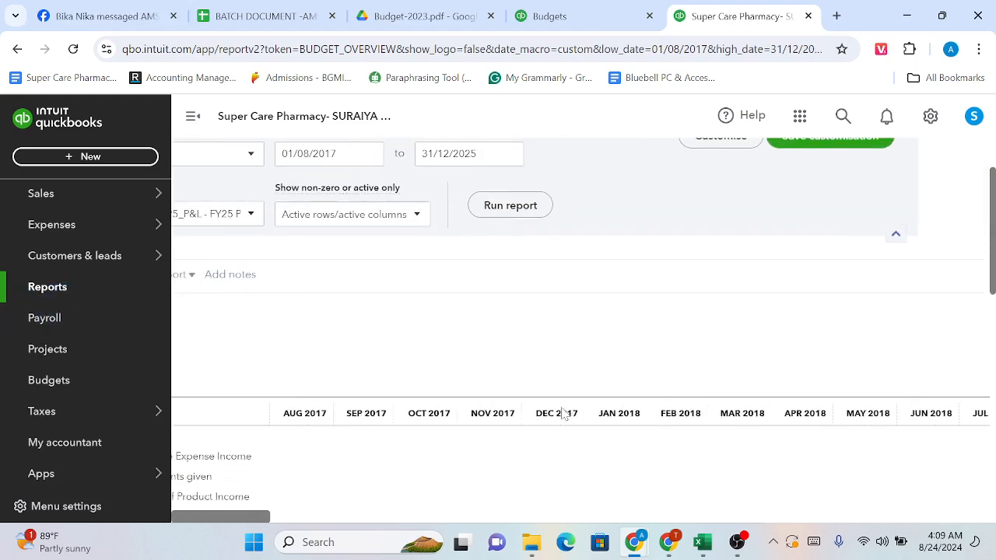
scroll(563, 413, "left", 2)
scroll(563, 413, "up", 1)
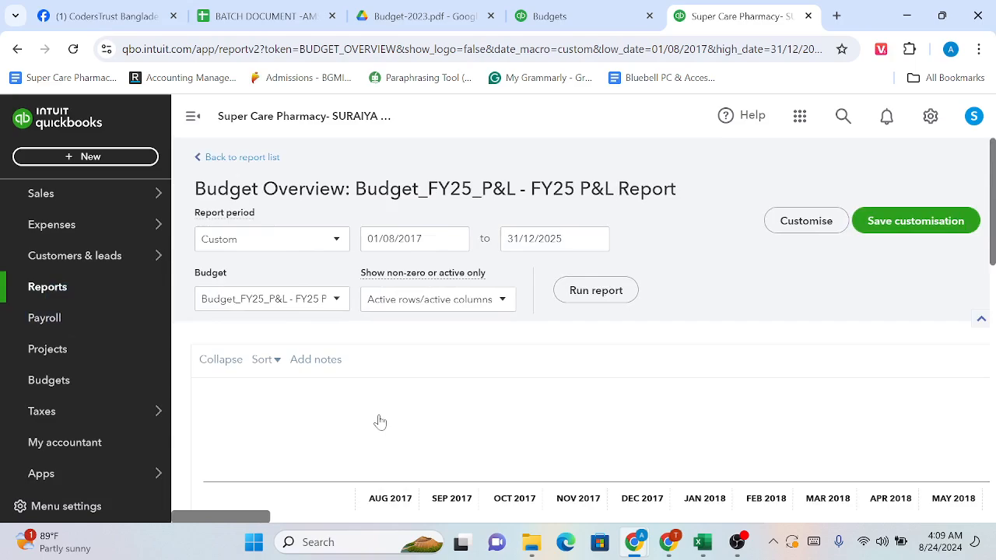
scroll(380, 422, "down", 10)
scroll(380, 422, "up", 10)
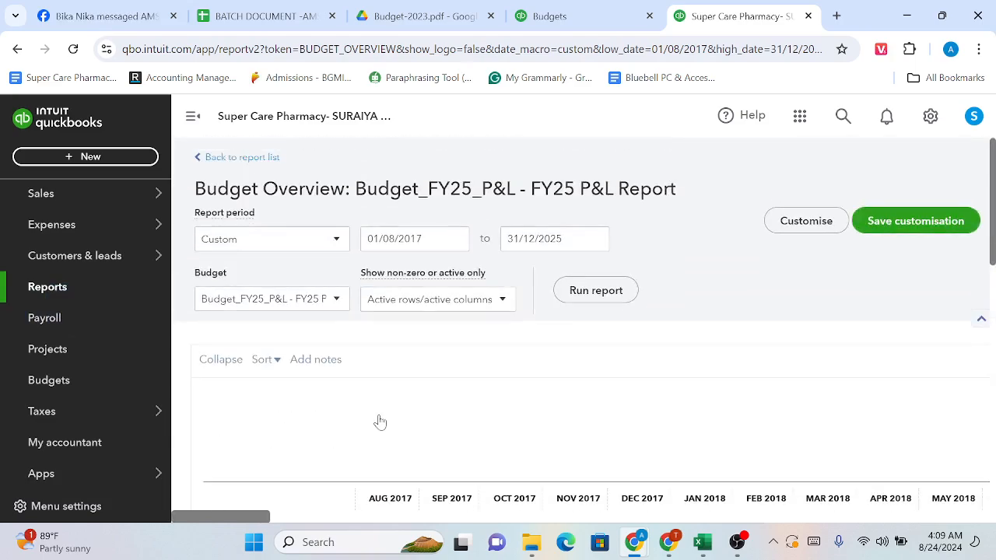
scroll(379, 422, "down", 1)
scroll(379, 421, "up", 1)
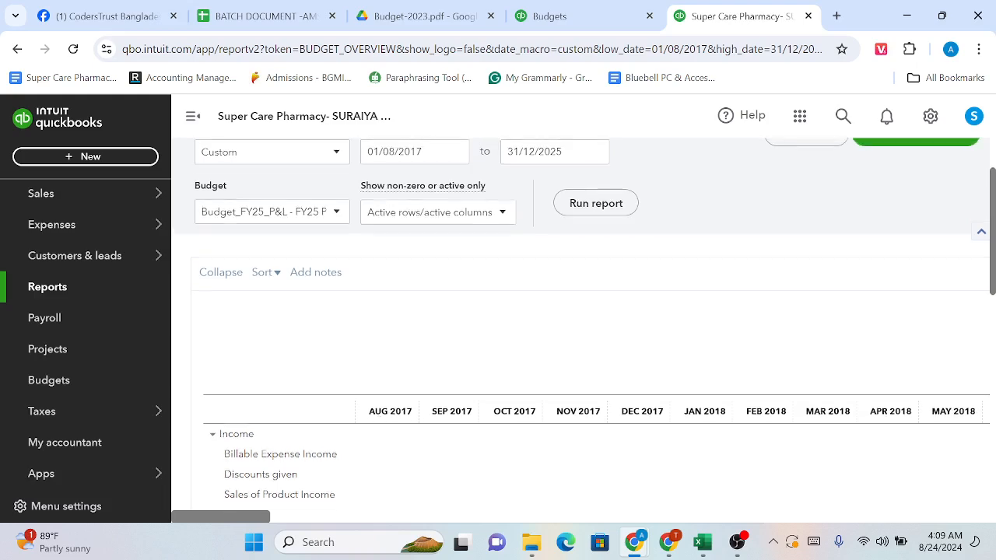
scroll(433, 281, "right", 20)
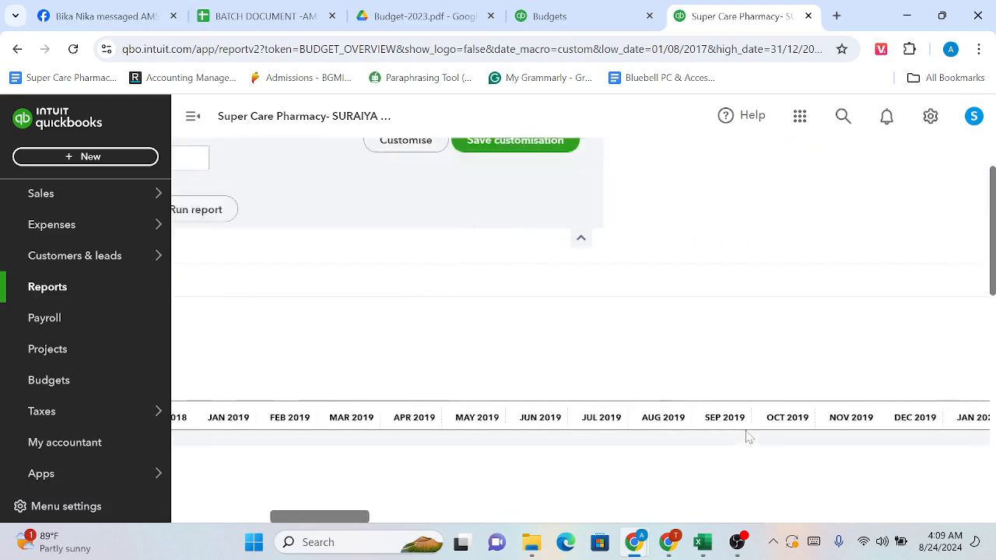
scroll(746, 435, "right", 20)
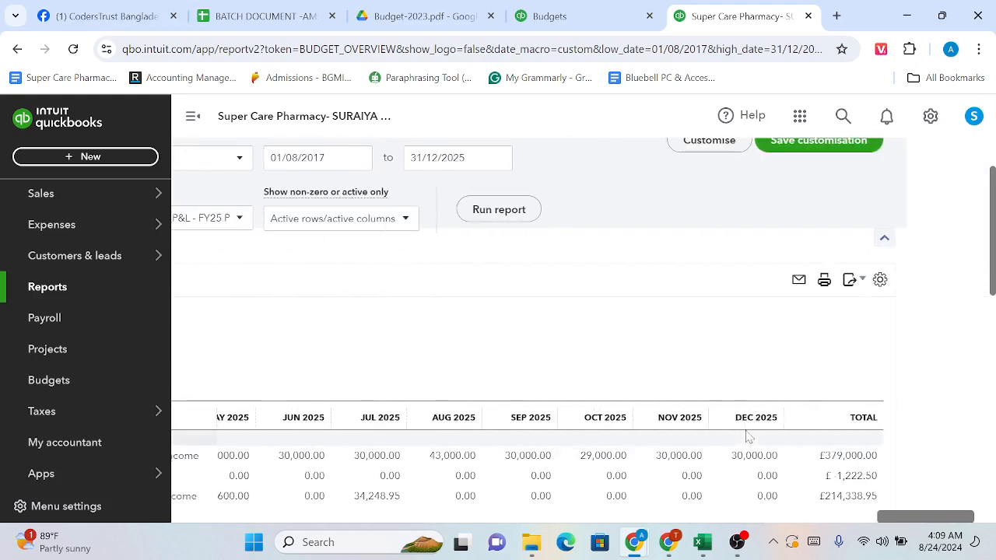
scroll(745, 436, "down", 5)
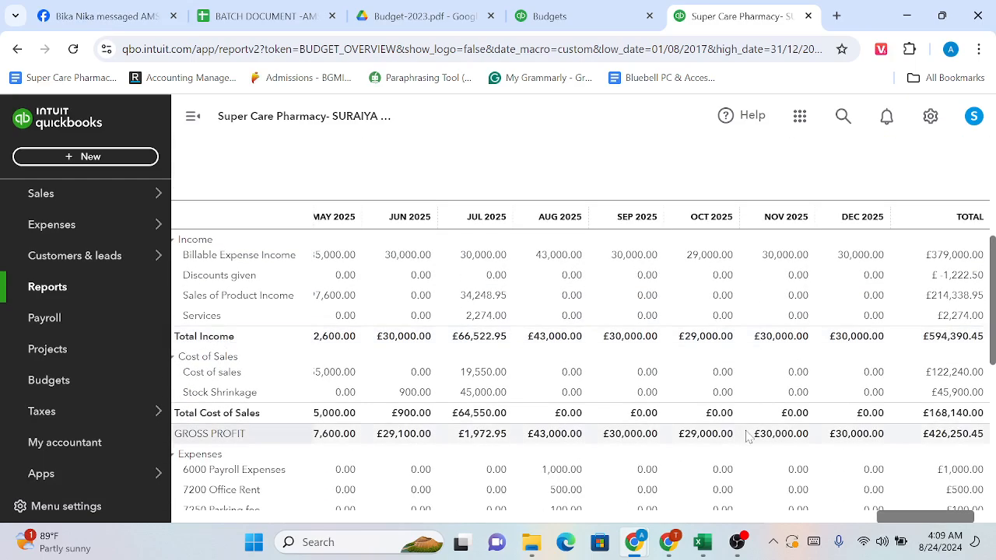
scroll(745, 435, "down", 1)
scroll(745, 436, "up", 2)
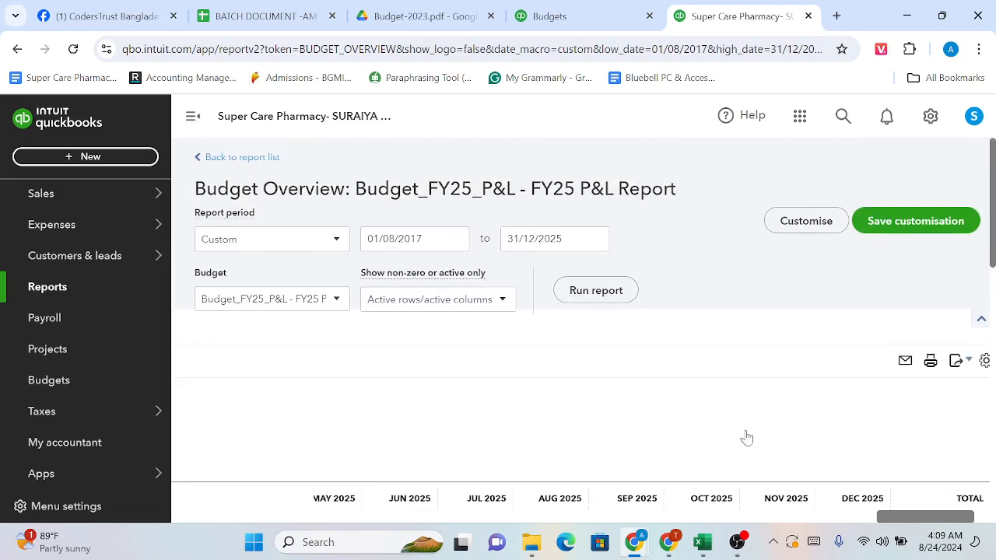
- Return to the report list, search for "BU" and open the Budget vs. Actuals report
left_click(247, 161)
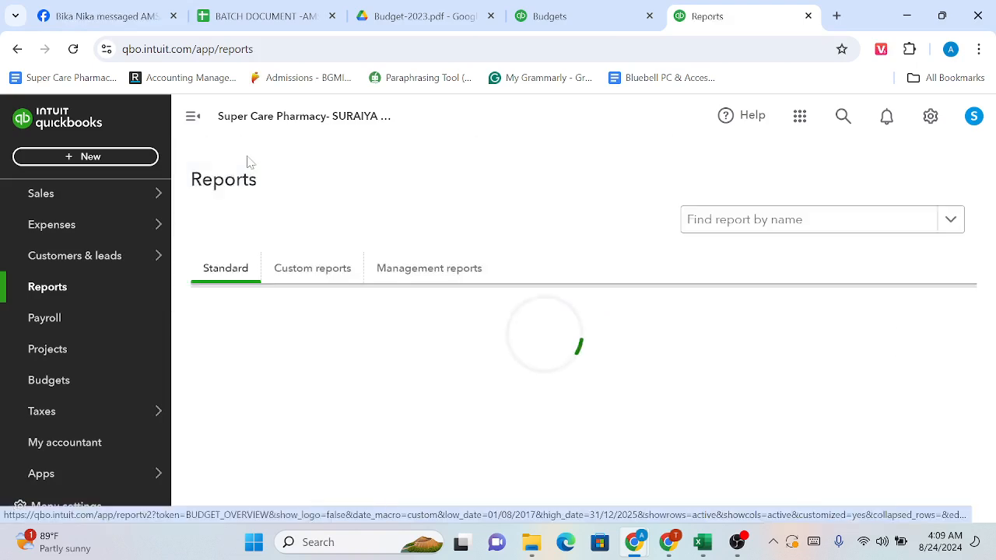
left_click(704, 222)
type("B")
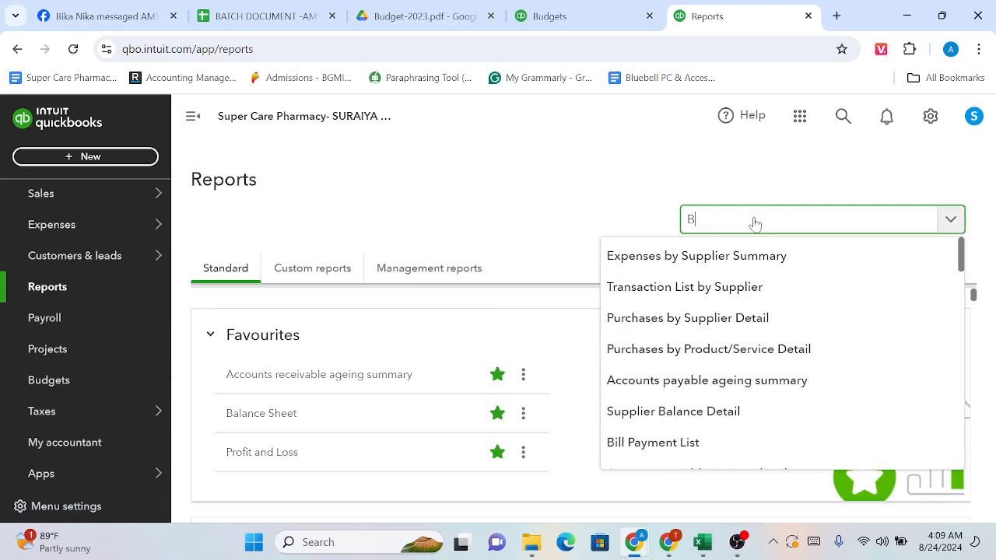
type("U")
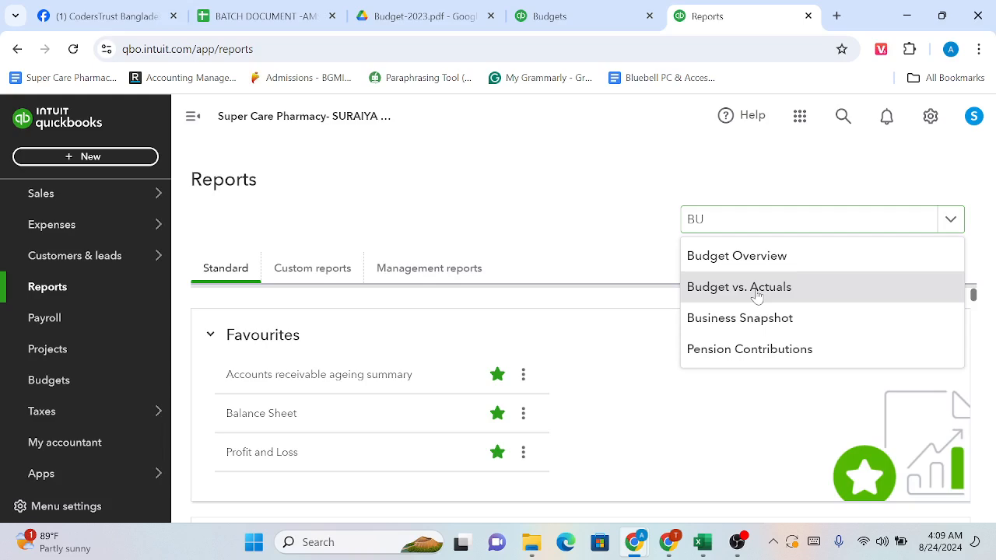
left_click(754, 292)
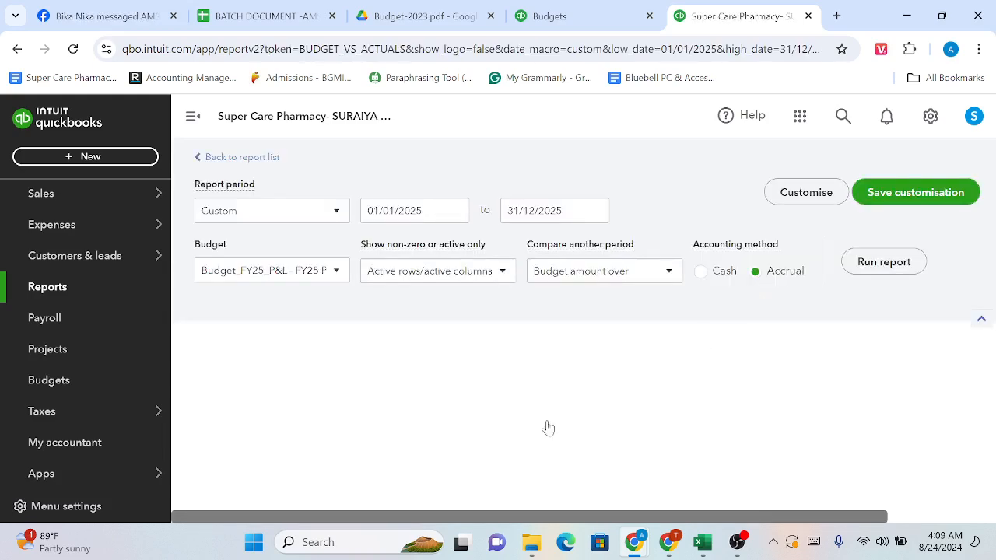
- Examine the Actual, Budget, Over Budget and % of Budget columns in the Budget vs. Actuals report, from Income down to Net Income
scroll(514, 396, "down", 1)
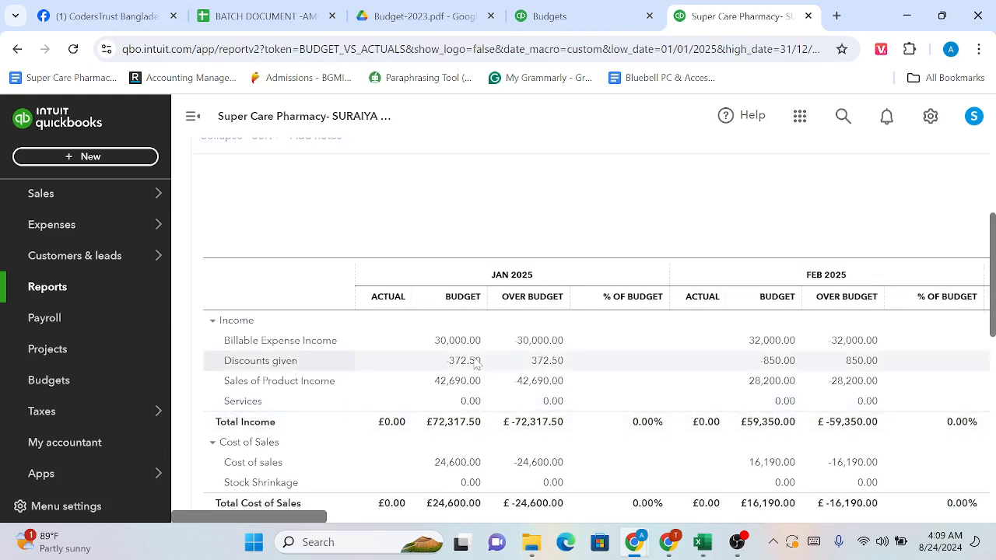
scroll(459, 360, "up", 2)
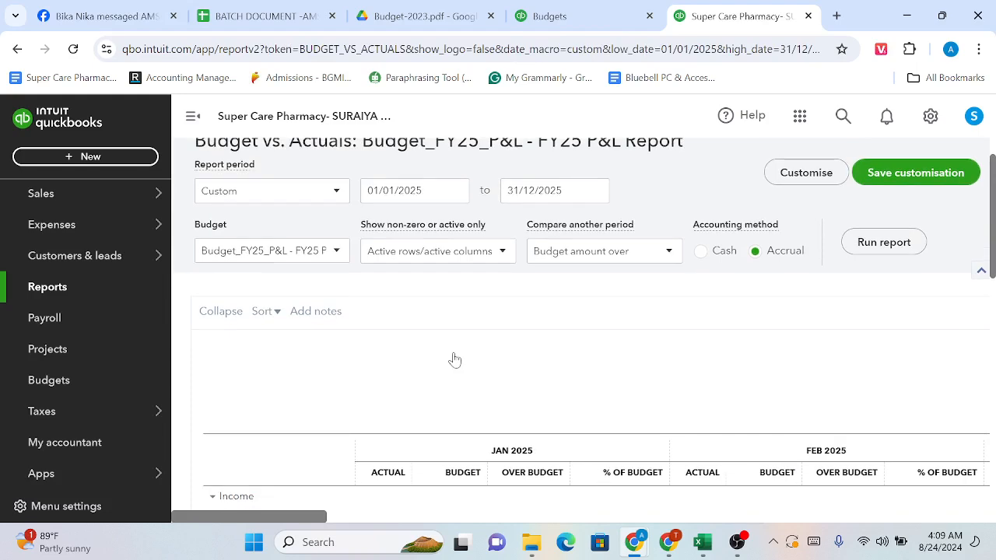
scroll(454, 359, "down", 2)
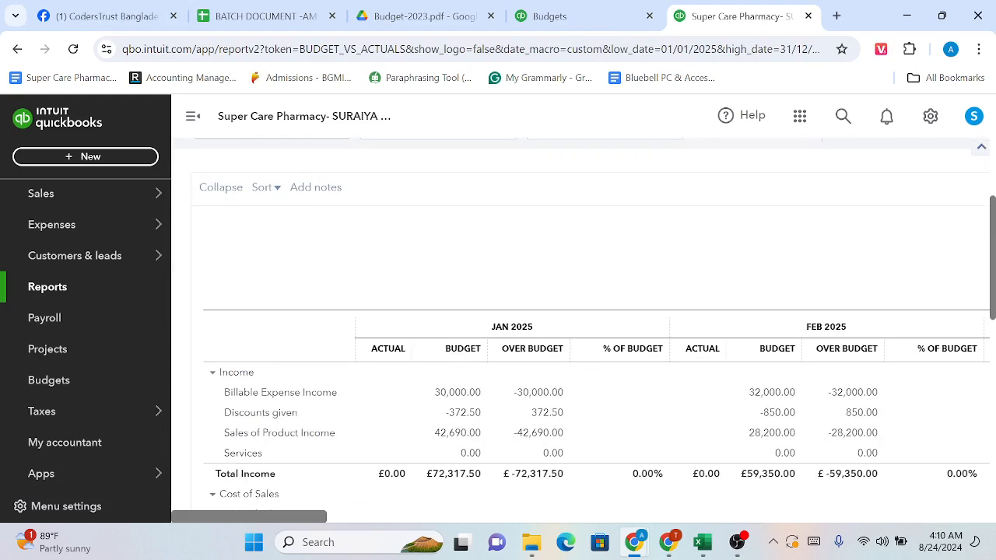
scroll(451, 355, "down", 1)
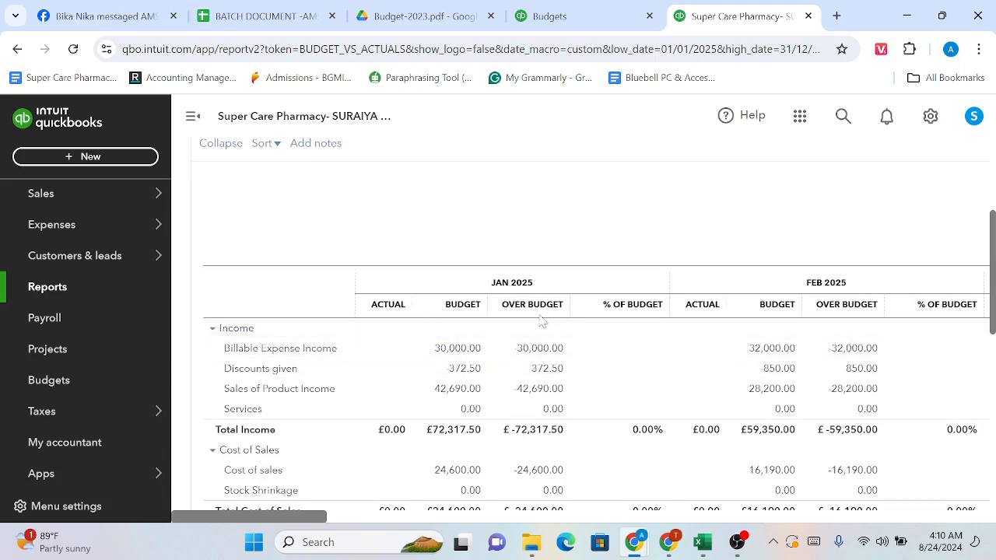
scroll(545, 320, "down", 5)
scroll(544, 321, "up", 4)
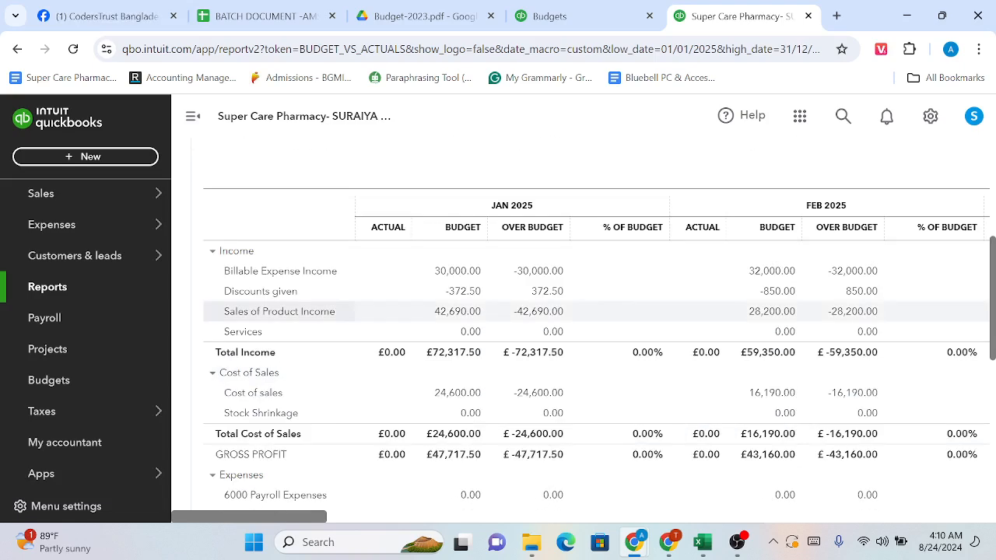
scroll(626, 323, "up", 1)
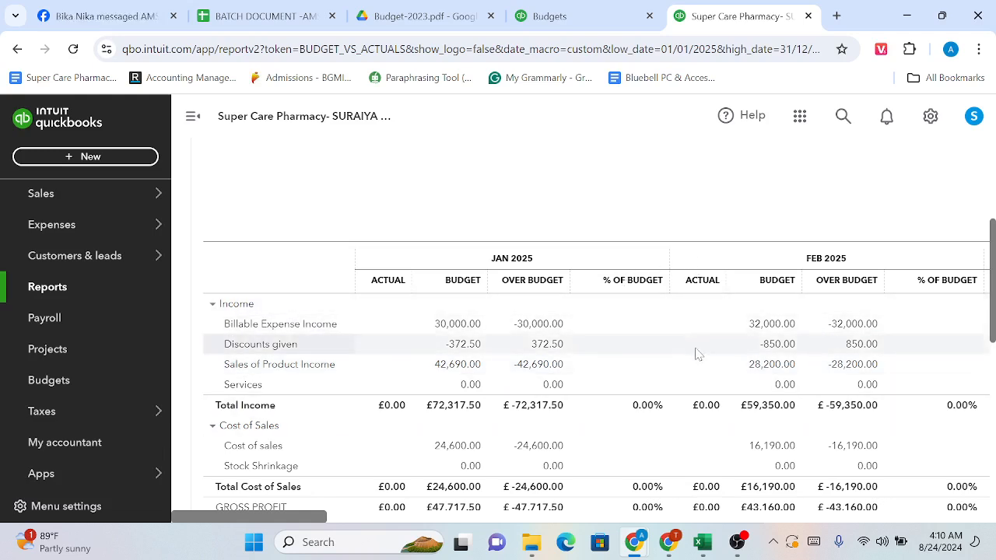
scroll(698, 353, "right", 3)
scroll(698, 354, "down", 10)
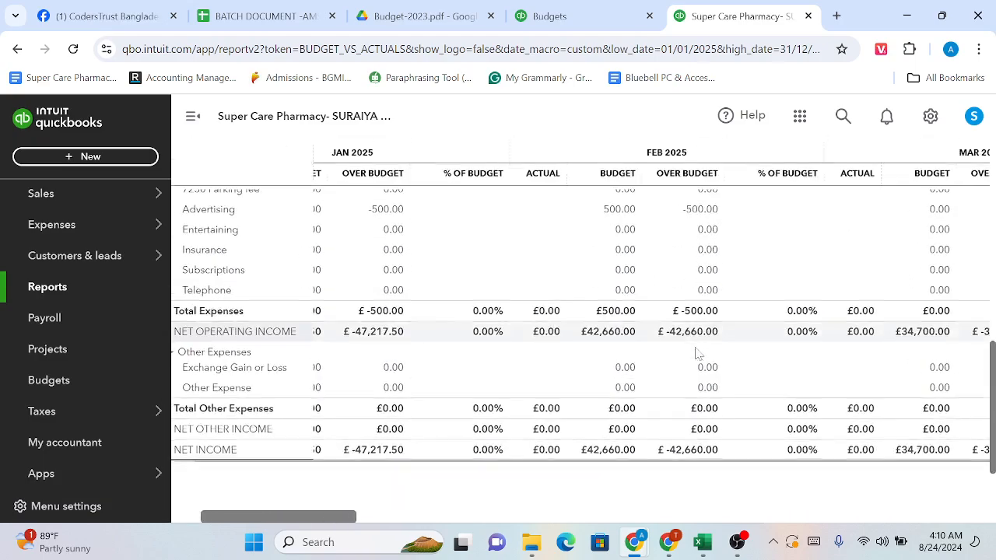
scroll(692, 350, "up", 10)
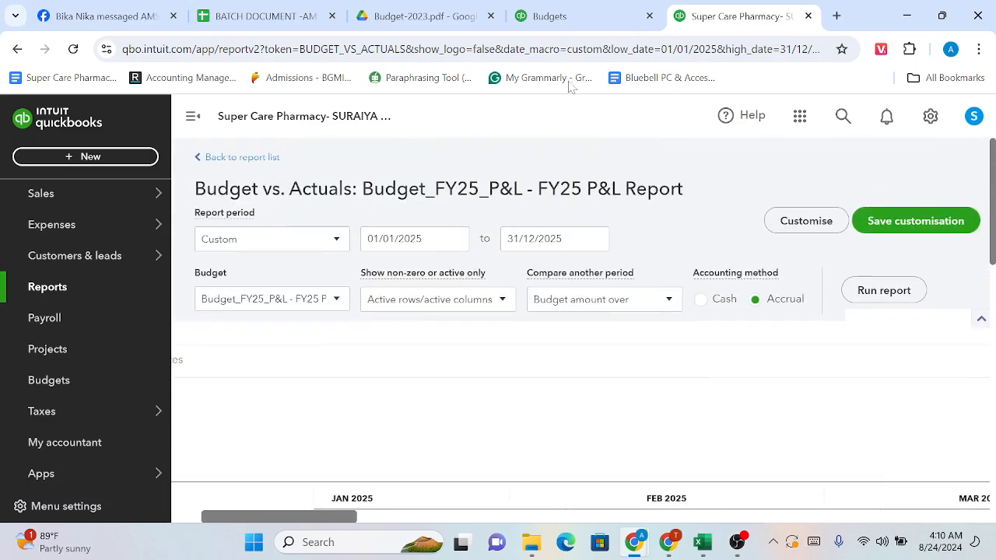
- Switch to Budget-2023.pdf in Google Drive and review its monthly figures down to the Net Income row
left_click(393, 11)
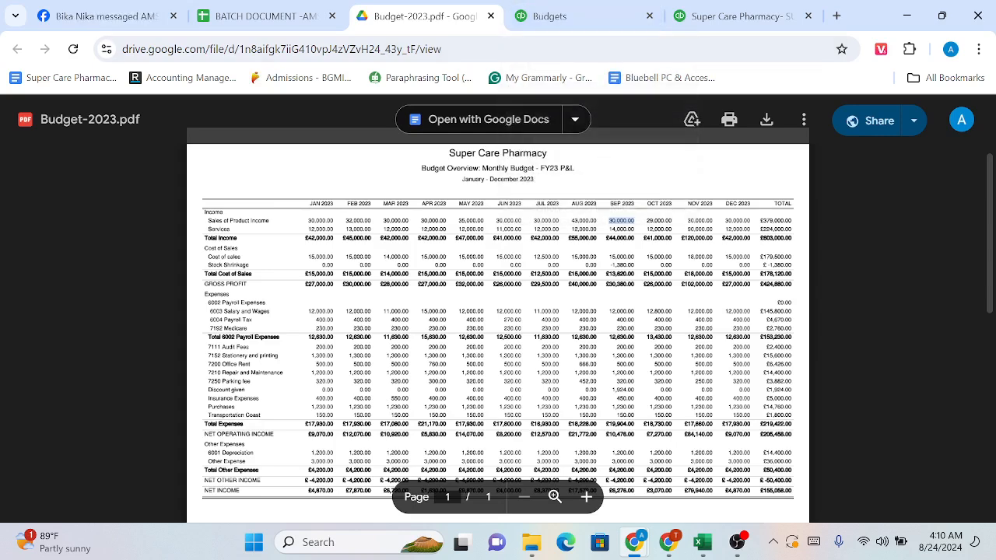
scroll(498, 311, "down", 4)
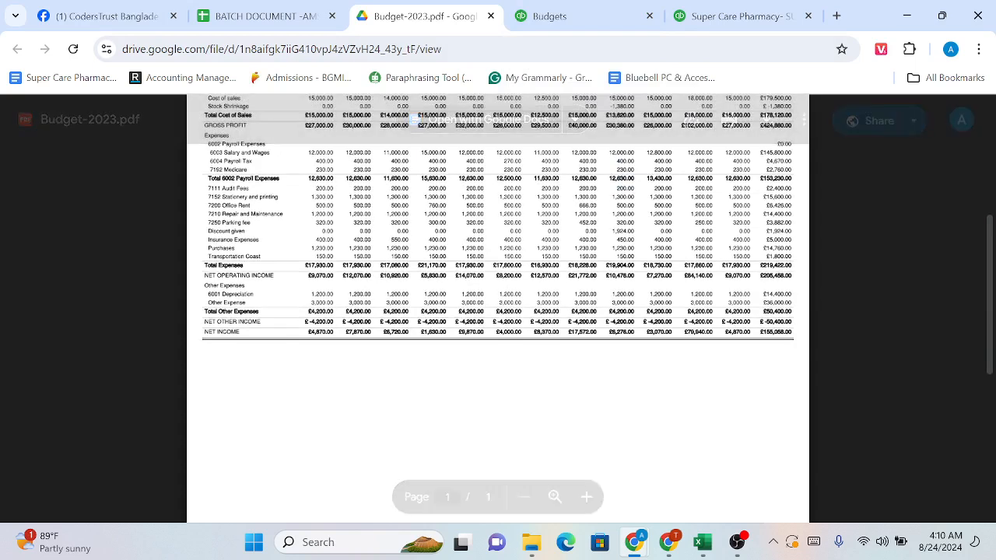
left_click_drag(308, 333, 791, 332)
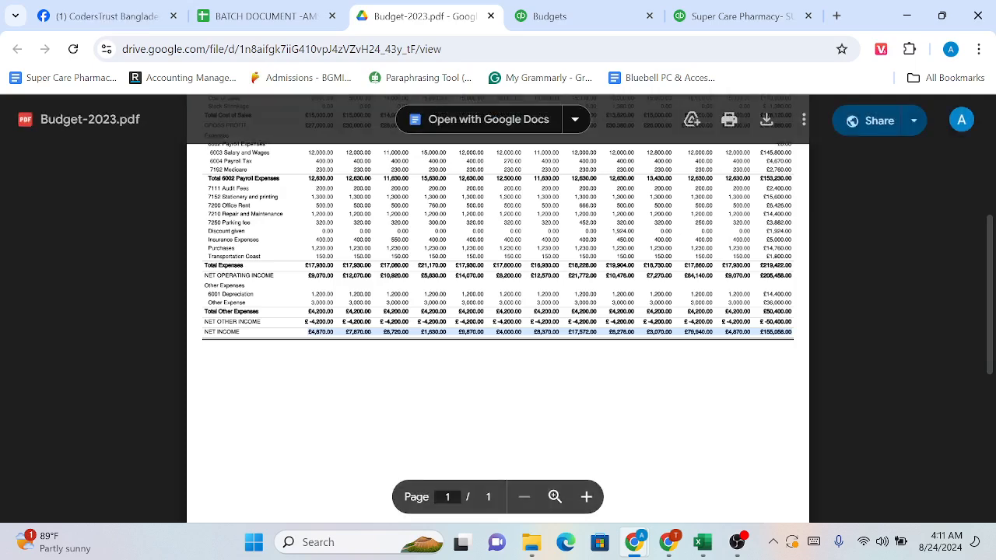
left_click(591, 397)
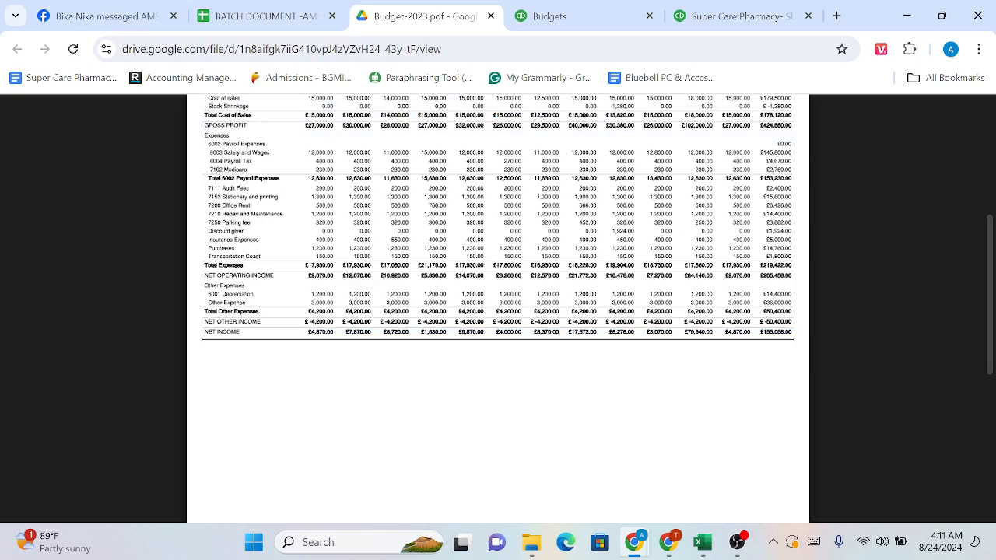
- Leave the Budget_FY25_P&L editor for the Budgets list in QuickBooks, and switch to the BATCH DOCUMENT -AMS spreadsheet in Google Sheets
left_click(548, 14)
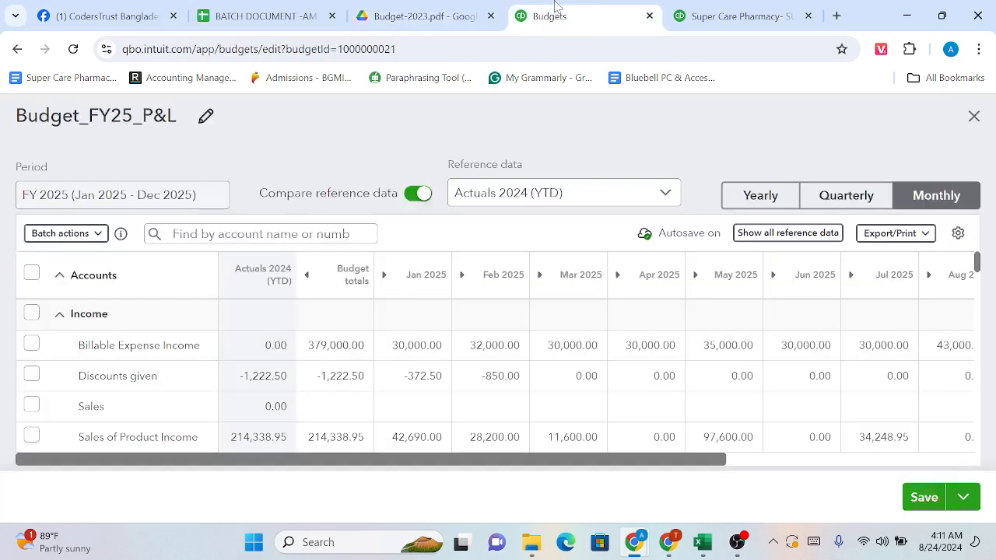
left_click(16, 50)
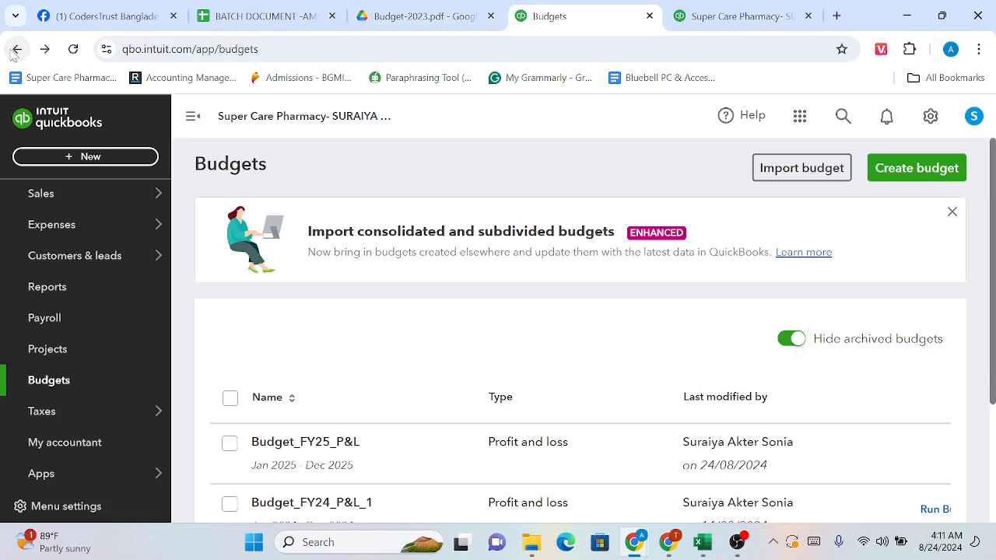
mouse_move(83, 269)
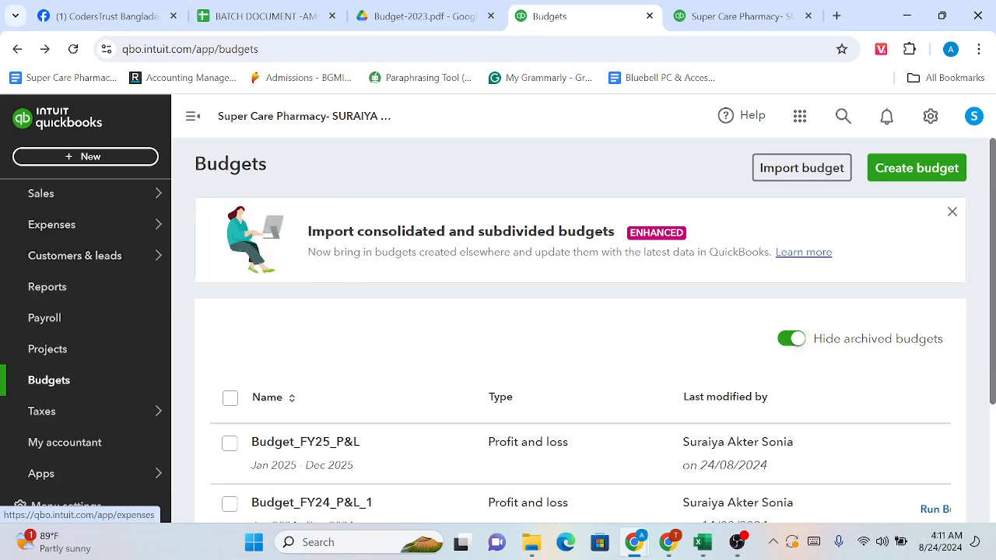
left_click(261, 16)
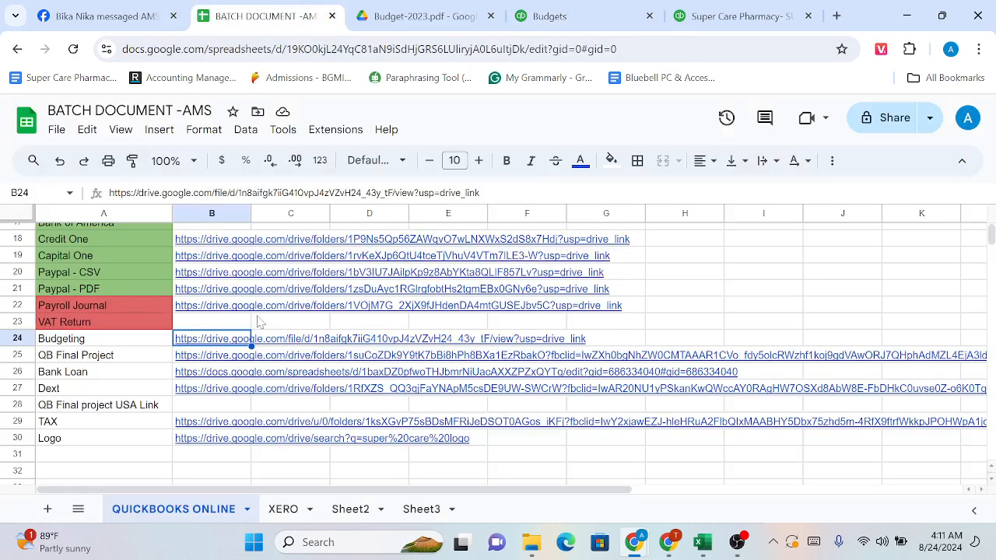
- Open the Google Drive folder linked in the Payroll Journal row of the QUICKBOOKS ONLINE sheet
scroll(260, 322, "down", 1)
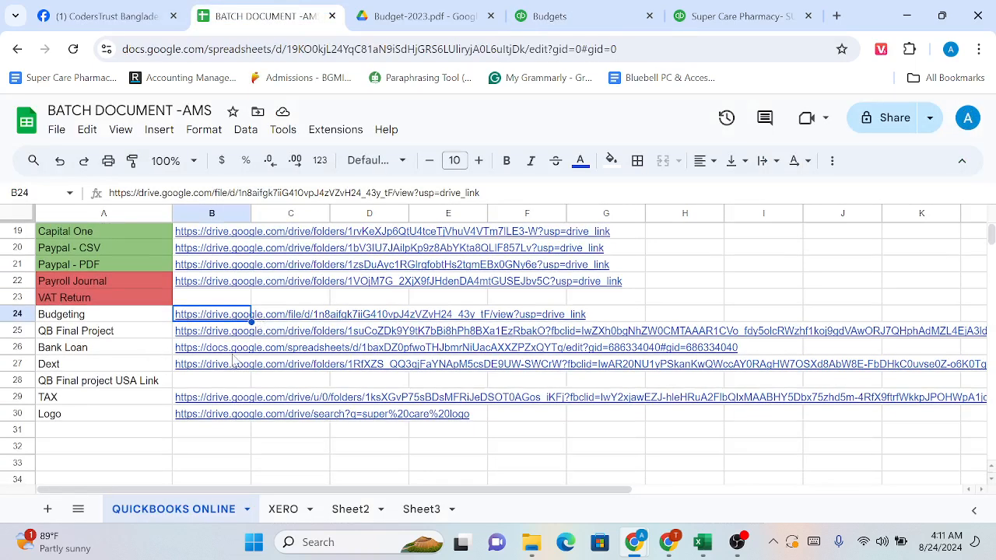
scroll(233, 360, "up", 1)
left_click(210, 302)
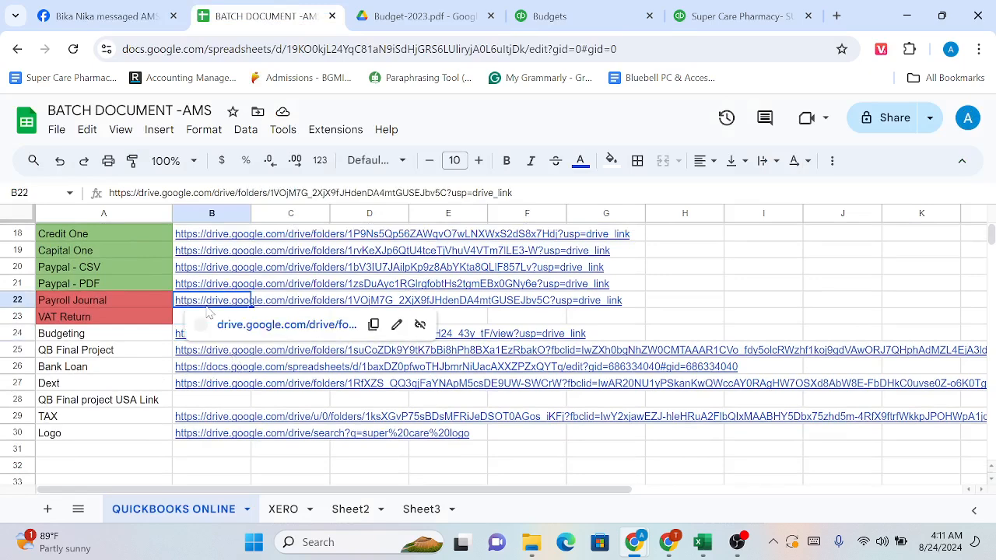
left_click(241, 329)
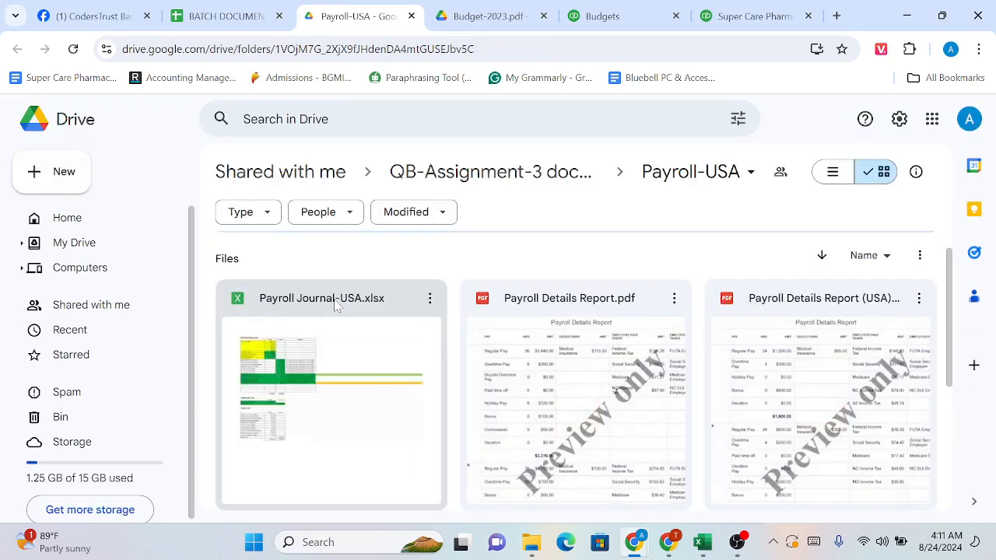
- Preview Payroll Details Report (USA).pdf from the Payroll-USA folder and look over its pay, deduction and tax columns
scroll(452, 356, "down", 1)
double_click(813, 420)
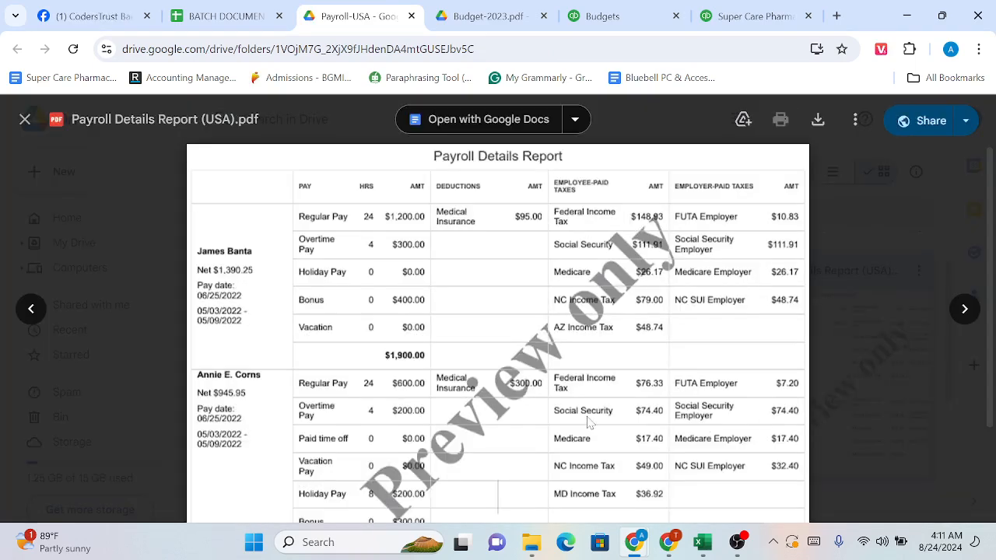
scroll(587, 421, "down", 3)
scroll(587, 421, "up", 3)
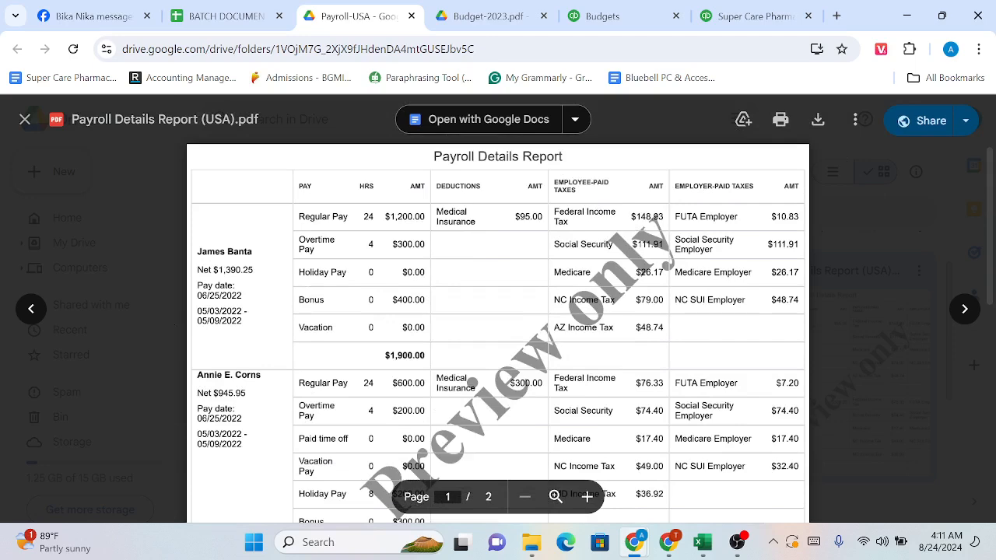
- Download the Payroll Details Report (USA) PDF and open the downloaded copy in the browser to view it
left_click(815, 122)
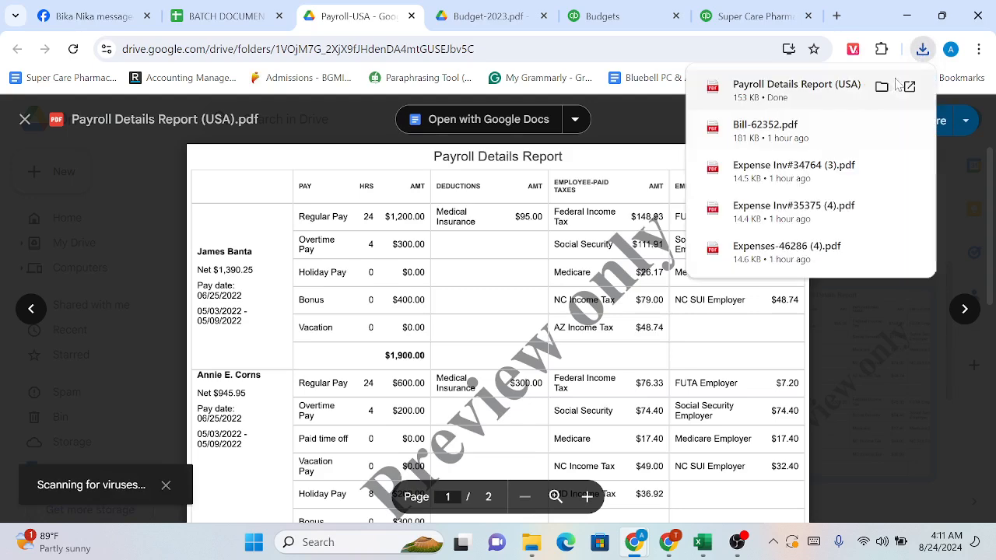
left_click(793, 101)
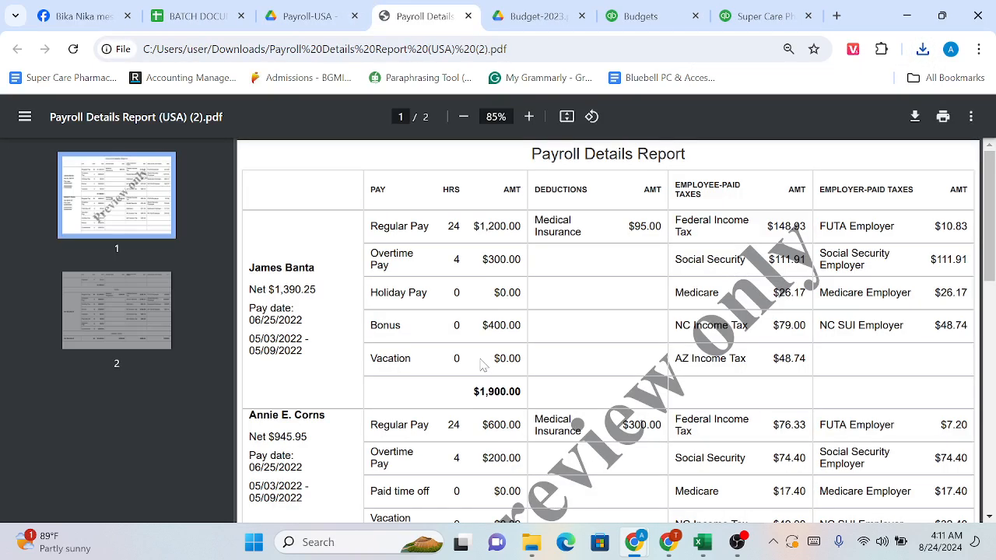
scroll(482, 364, "down", 3)
scroll(482, 364, "up", 4)
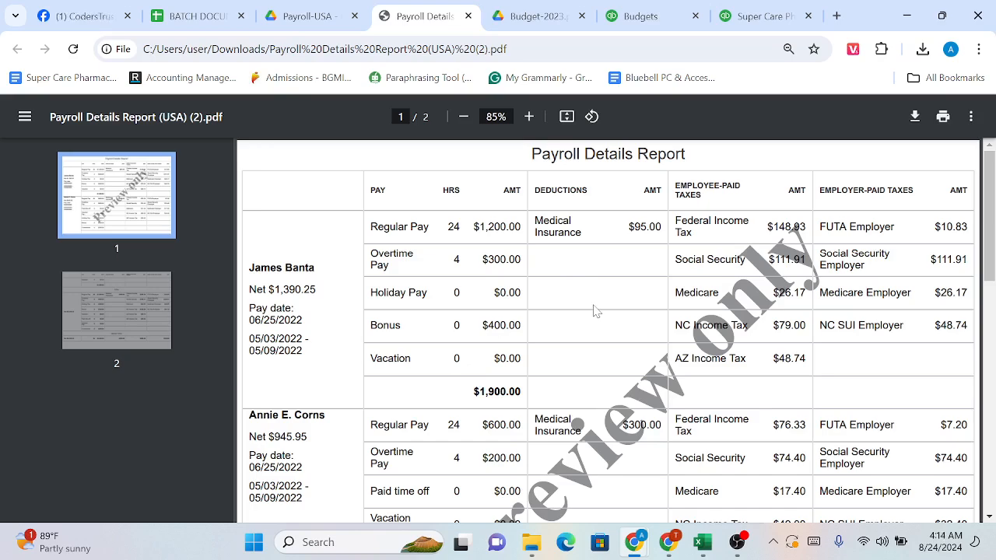
- Review both pages of the Payroll Details Report, from the employees' pay, deduction and tax lines to the grand total
scroll(595, 310, "down", 10)
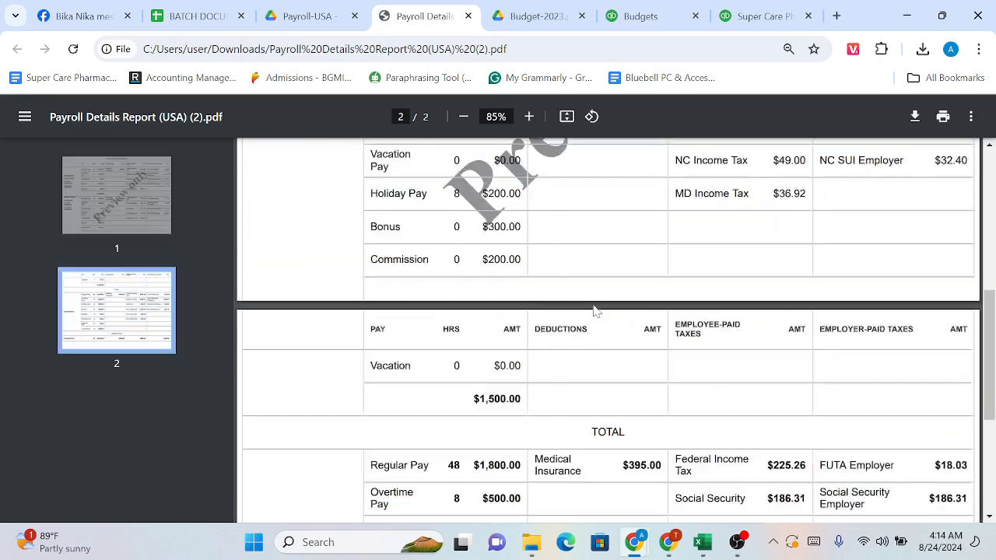
scroll(594, 309, "down", 3)
scroll(591, 311, "up", 10)
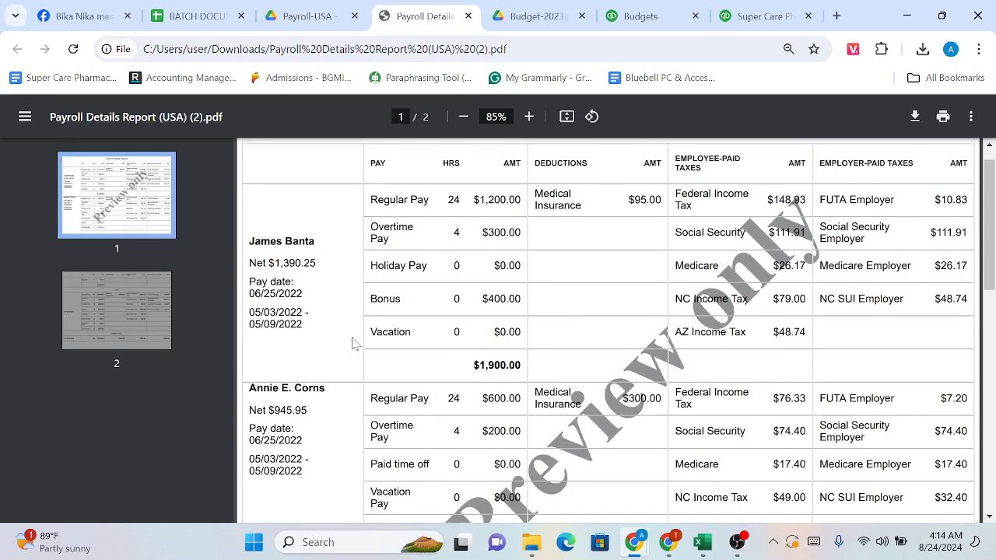
scroll(353, 342, "down", 10)
scroll(352, 343, "down", 2)
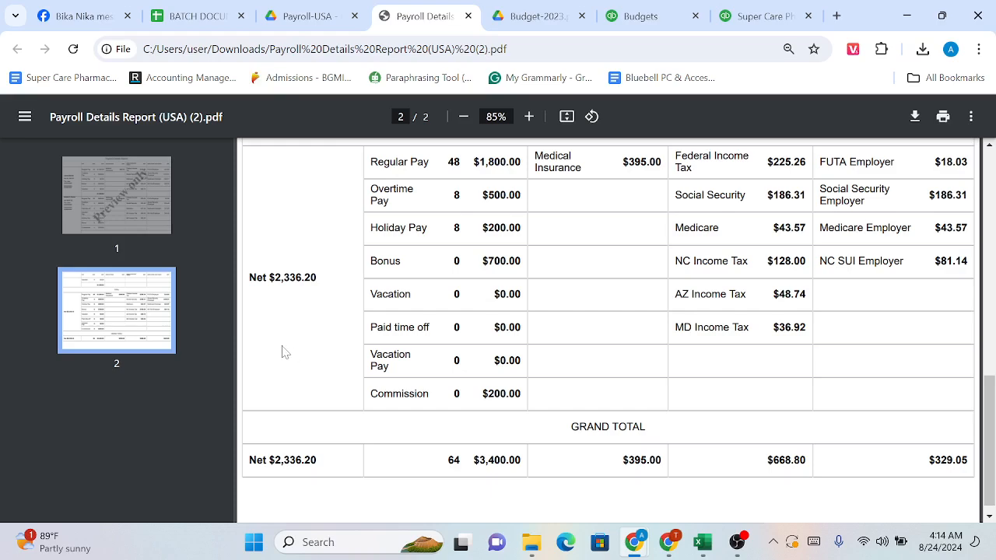
scroll(606, 330, "up", 9)
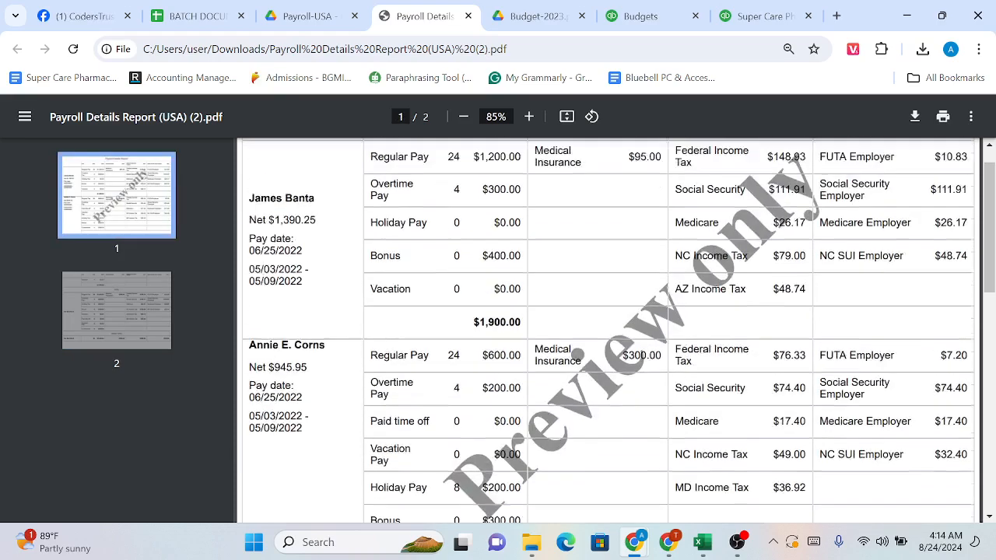
scroll(607, 330, "down", 1)
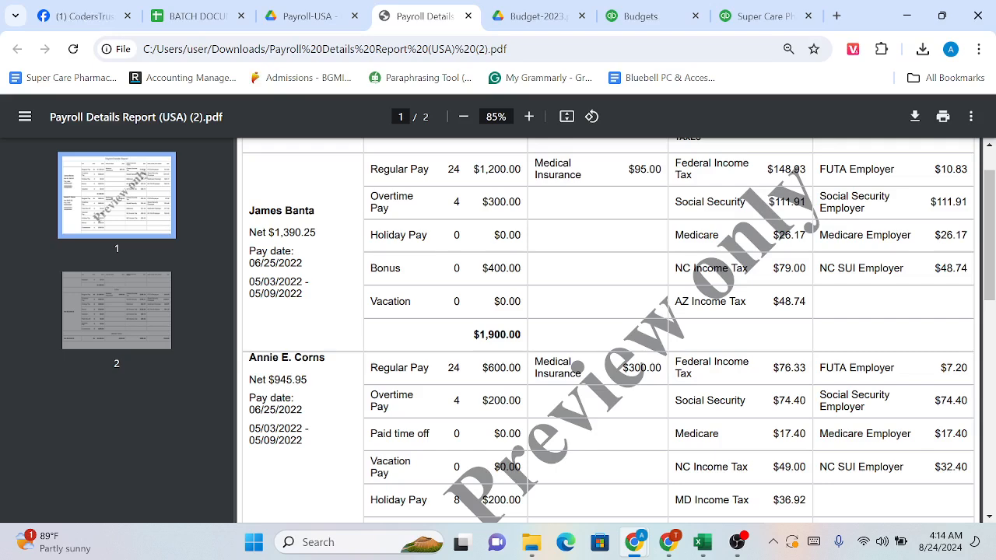
scroll(608, 330, "up", 1)
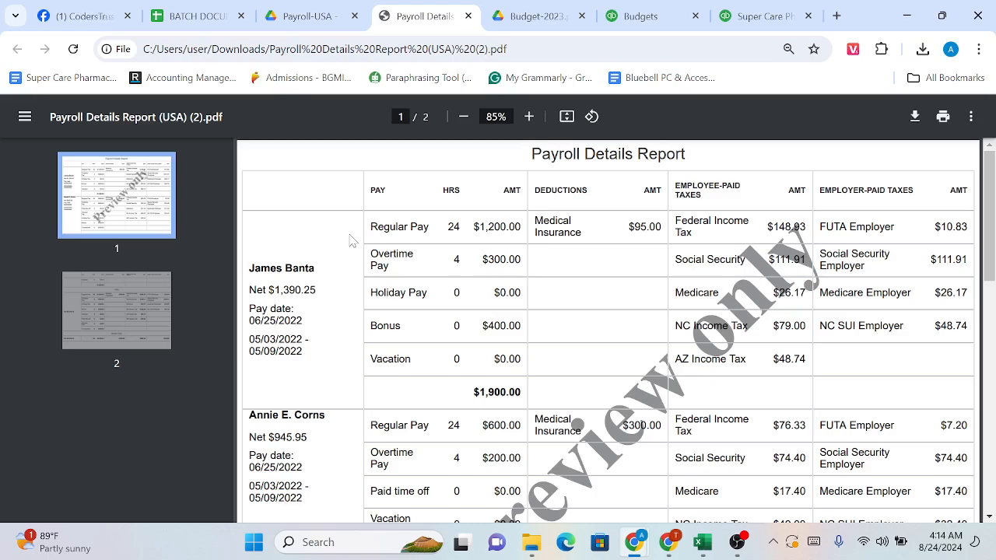
- Capture the report area and draw red boxes around the first employee's name, total pay, regular pay amount, and overtime hours and amount
key("super+shift+s")
left_click_drag(236, 139, 994, 559)
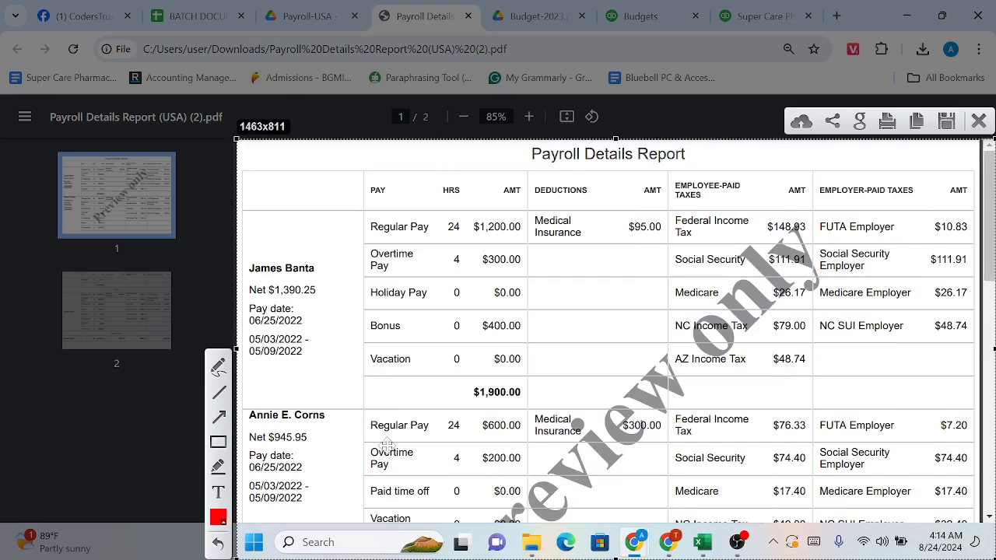
left_click(218, 441)
left_click_drag(456, 376, 548, 410)
mouse_move(240, 244)
left_mouse_down()
mouse_move(287, 277)
mouse_move(318, 283)
left_mouse_up()
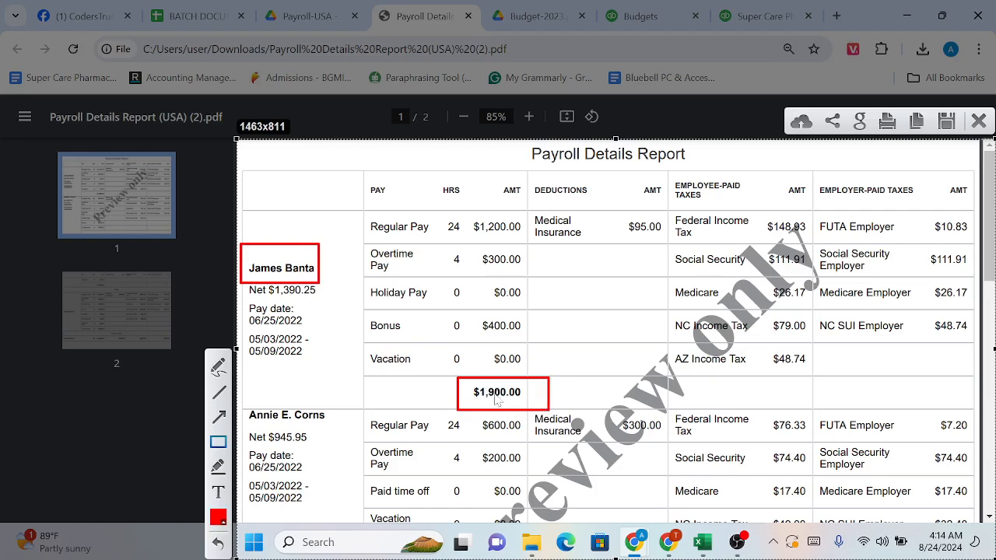
left_click_drag(459, 215, 541, 247)
left_click_drag(440, 245, 461, 284)
left_click_drag(476, 246, 553, 277)
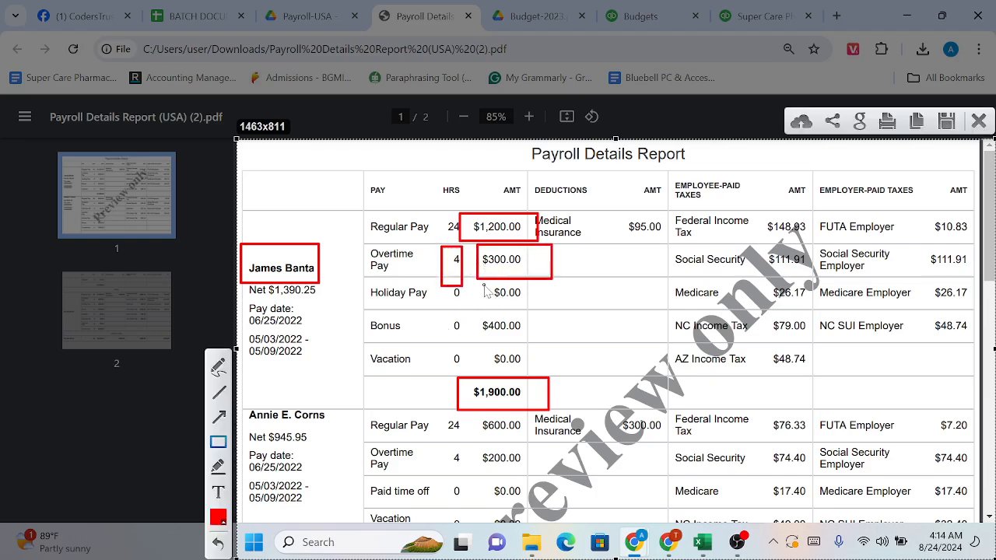
- Box the first employee's holiday pay, bonus and vacation amounts, the lower pay block and the whole Regular Pay line in red
left_click_drag(481, 283, 543, 305)
left_click_drag(462, 312, 558, 347)
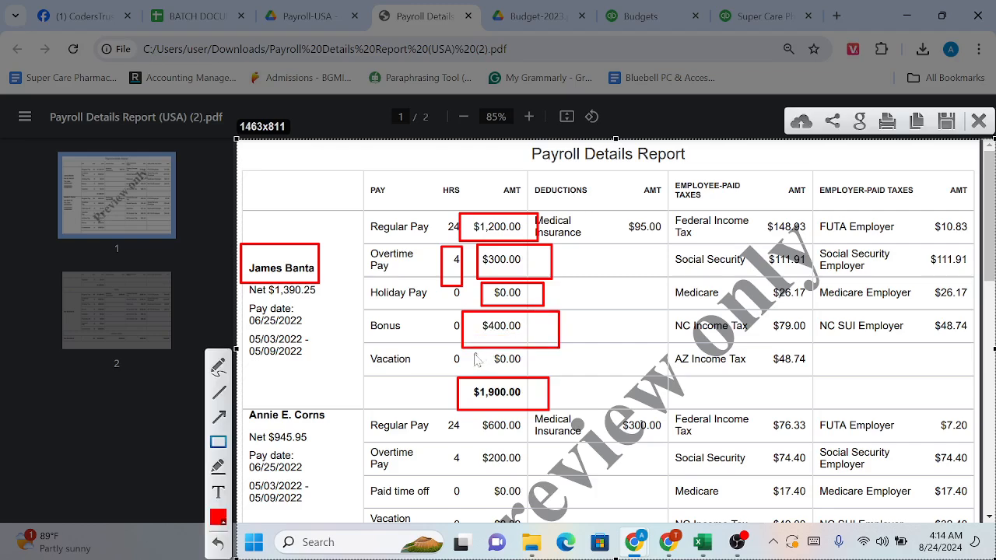
left_click_drag(463, 350, 541, 371)
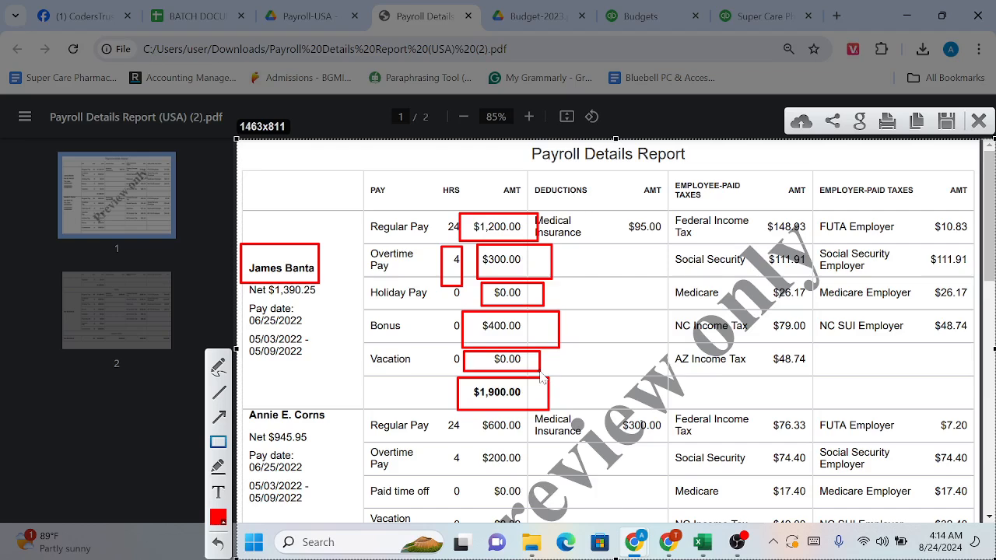
mouse_move(313, 280)
left_mouse_down()
mouse_move(526, 451)
mouse_move(573, 452)
mouse_move(565, 419)
left_mouse_up()
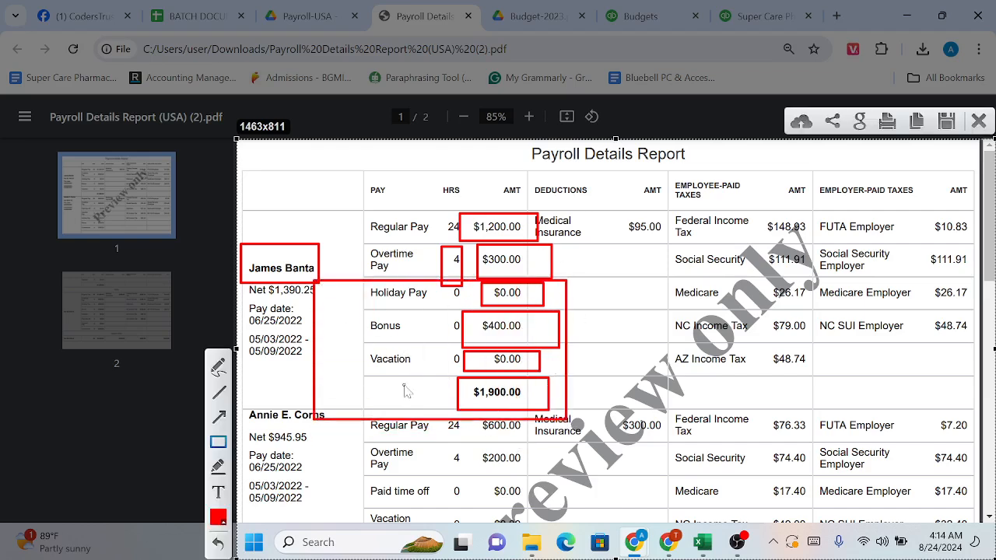
left_click_drag(367, 215, 547, 243)
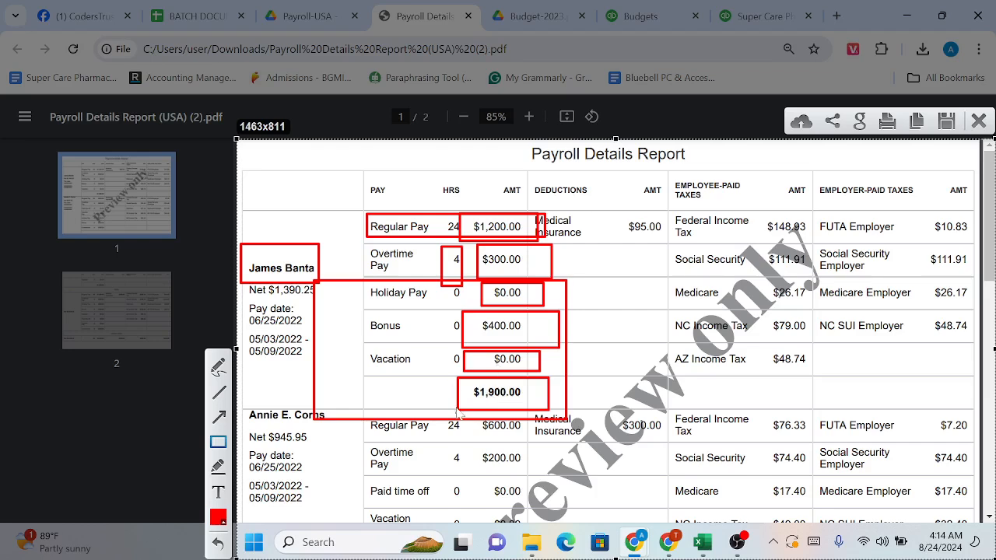
- Draw a freehand red mark across FUTA Employer under Employer-Paid Taxes, and discard the annotated capture
left_click(218, 367)
left_click_drag(816, 208, 887, 233)
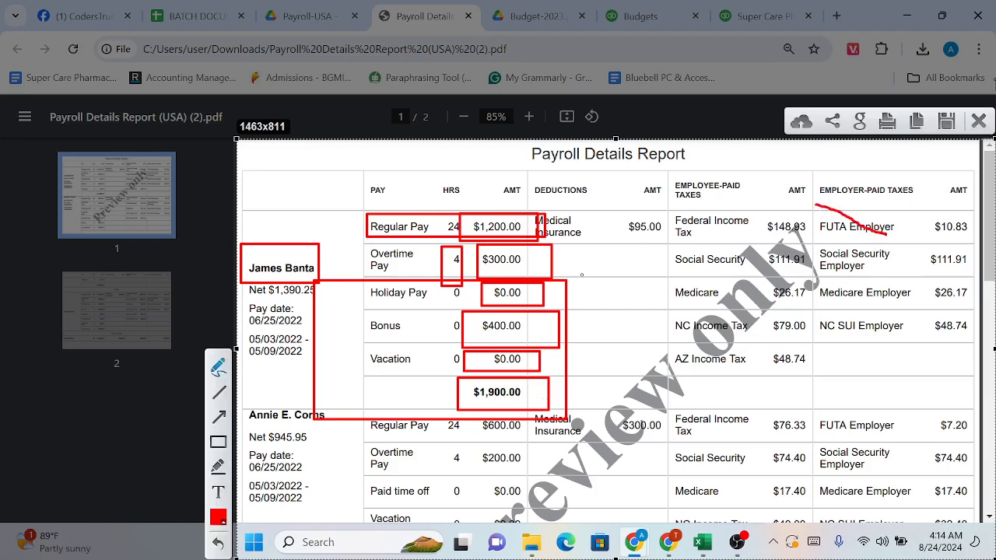
left_click(978, 121)
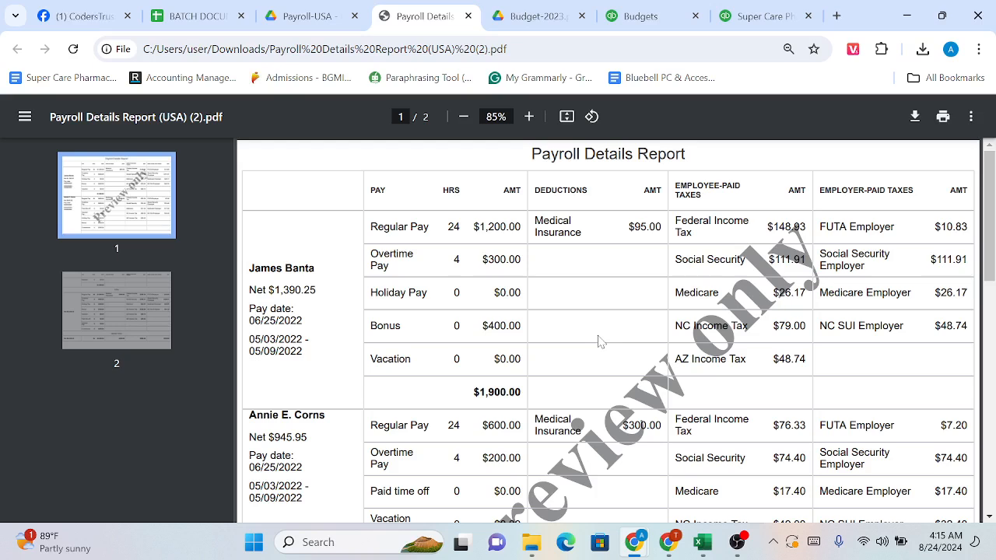
- Capture the full screen and box the first employee's Medical Insurance deduction and each employee-paid tax from Federal Income Tax to AZ Income Tax
key("Print")
key("ctrl+a")
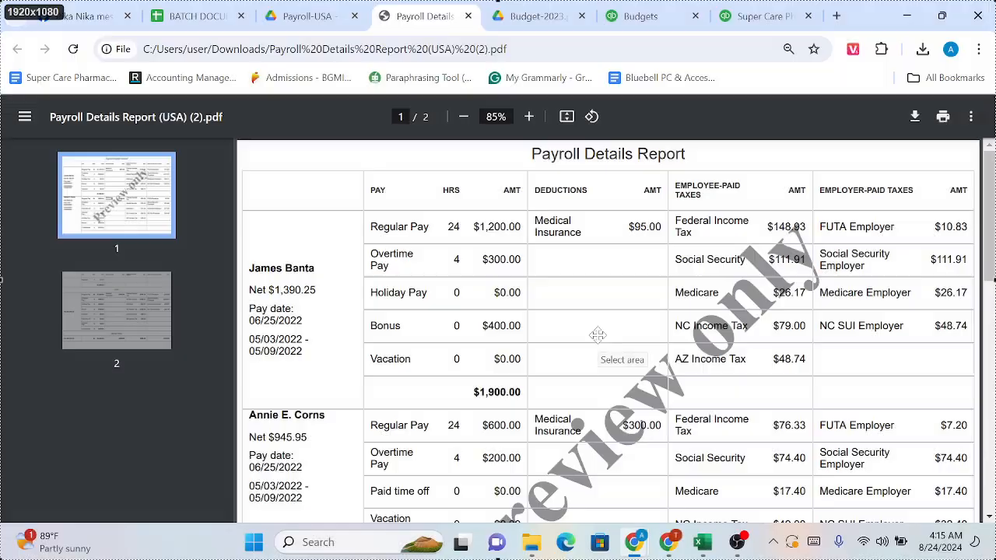
left_click(763, 440)
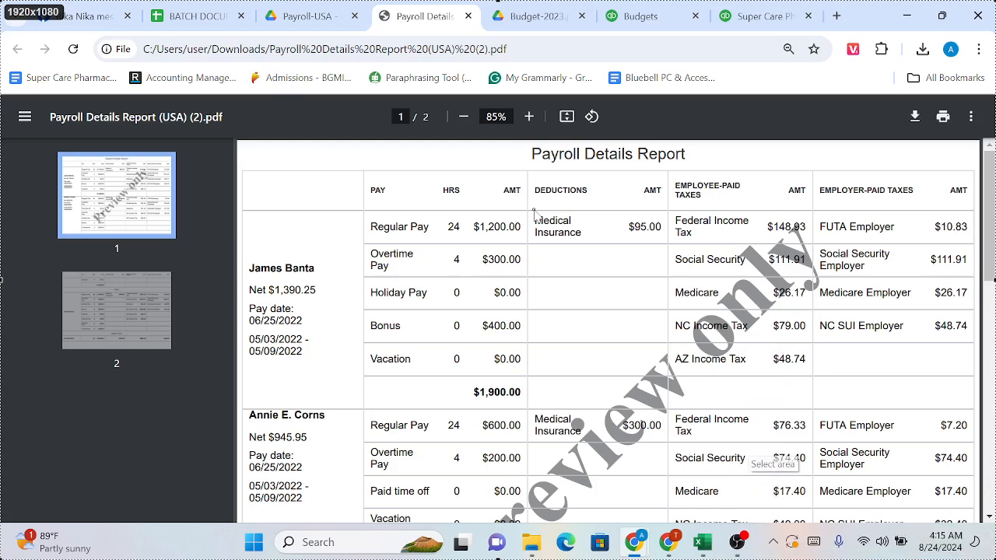
left_click_drag(533, 210, 666, 268)
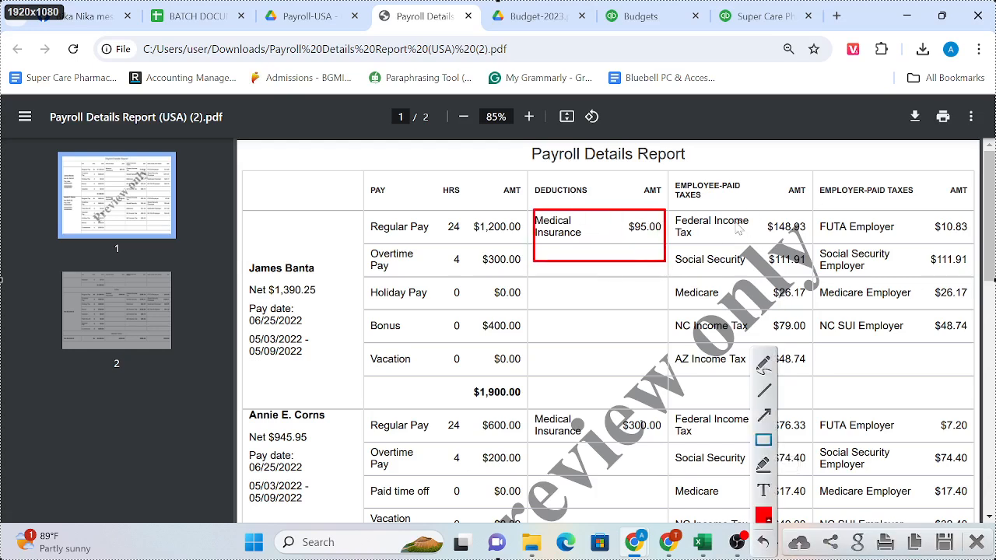
left_click_drag(666, 209, 812, 241)
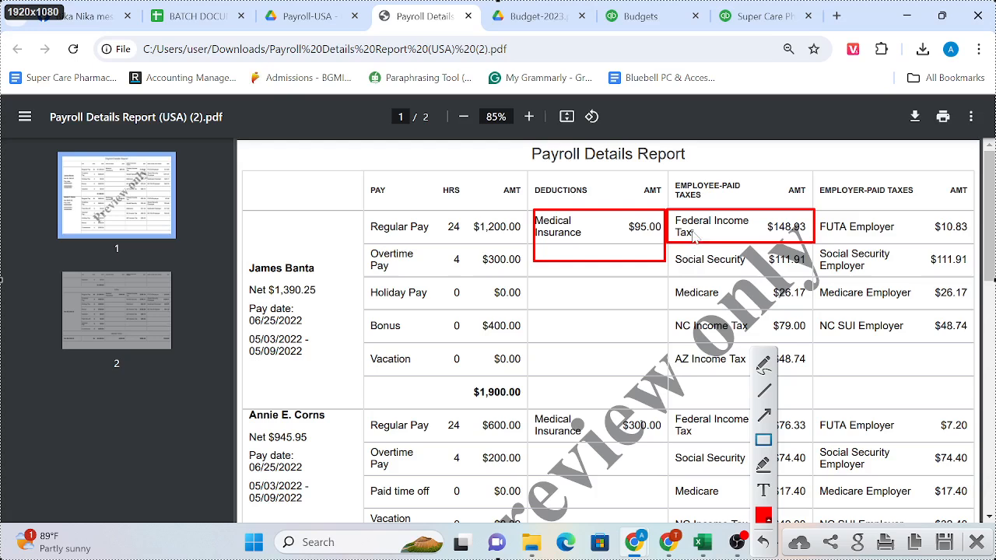
left_click_drag(664, 245, 814, 273)
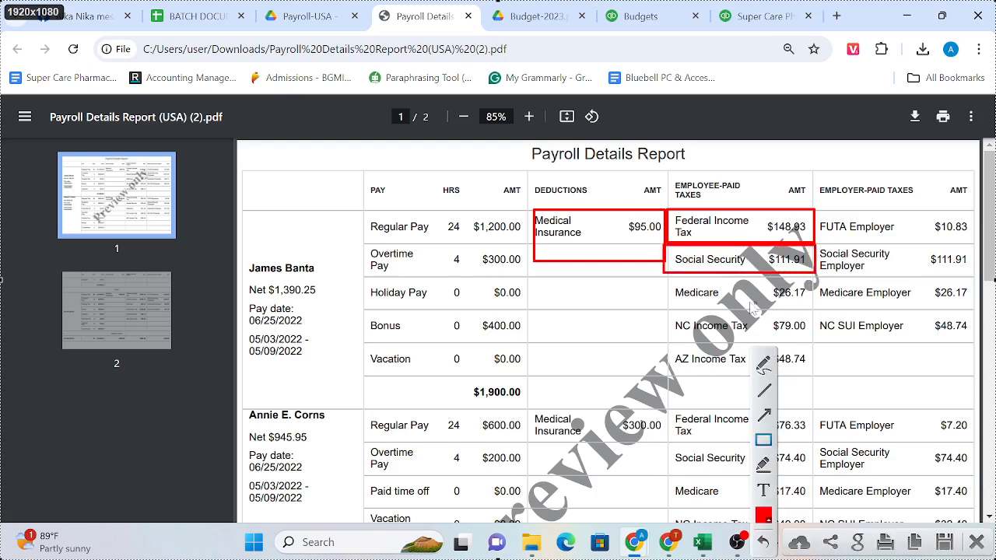
left_click_drag(660, 278, 809, 312)
left_click_drag(666, 317, 818, 340)
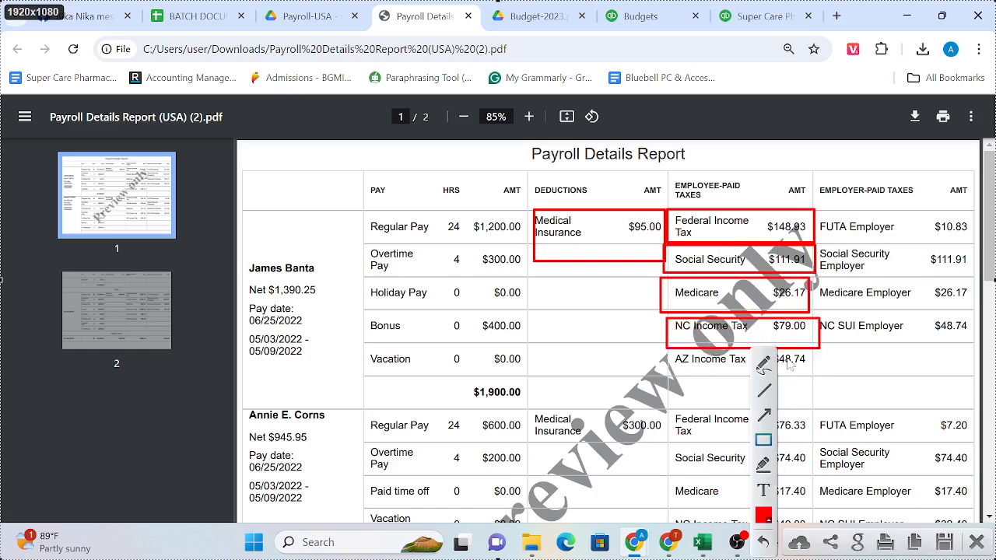
left_click_drag(653, 349, 805, 376)
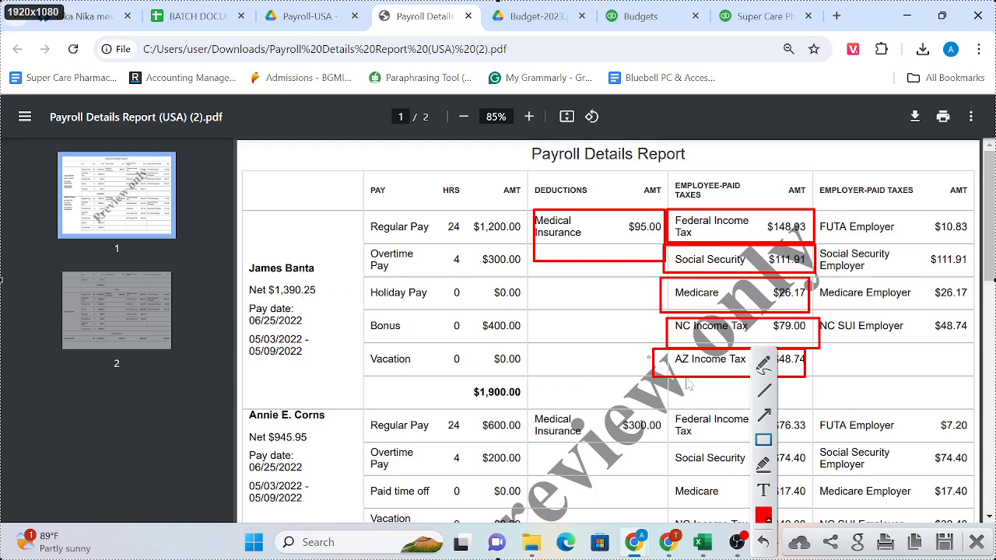
- Tick the first employee's name freehand and box the FUTA, NC SUI, Medicare and Social Security employer taxes in red
left_click(763, 364)
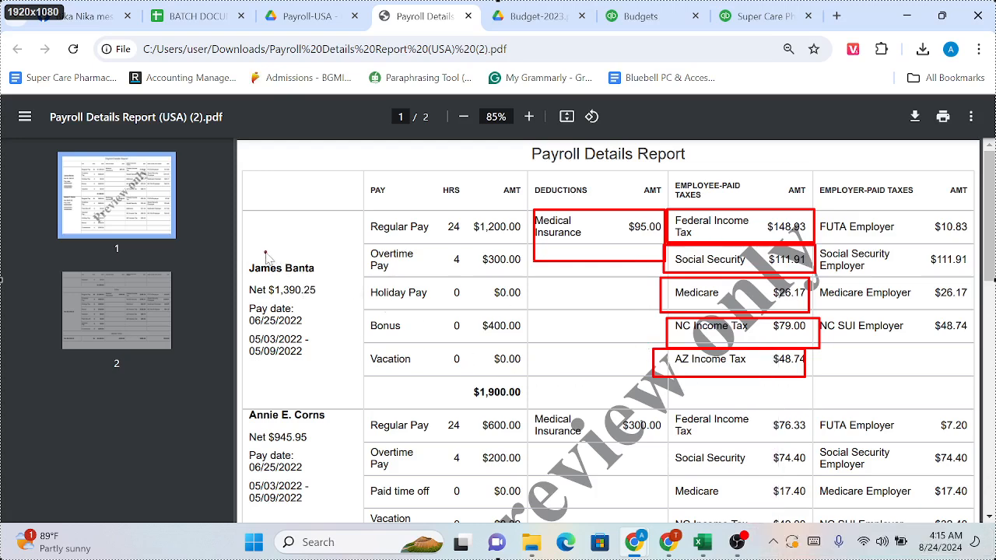
left_click_drag(266, 253, 354, 226)
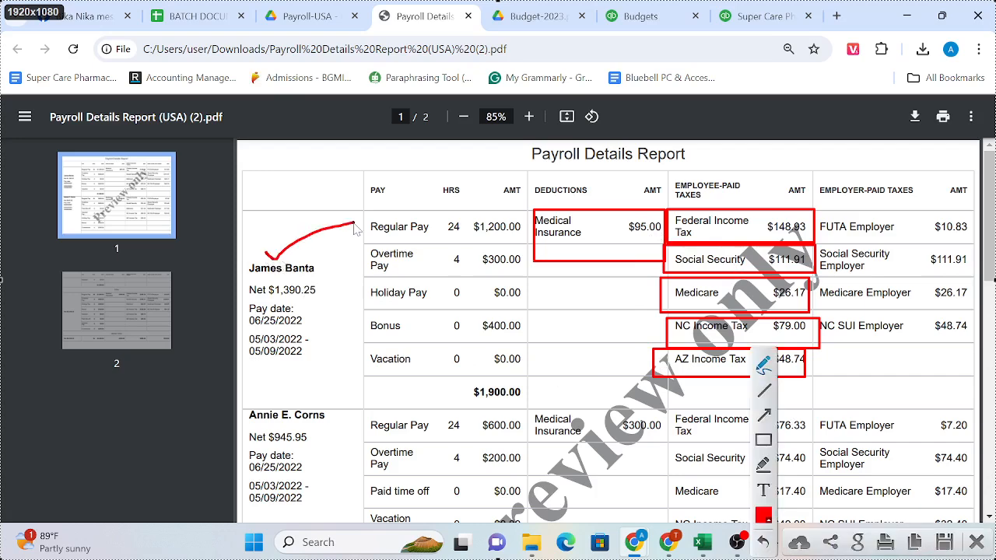
left_click(763, 442)
left_click_drag(812, 209, 921, 237)
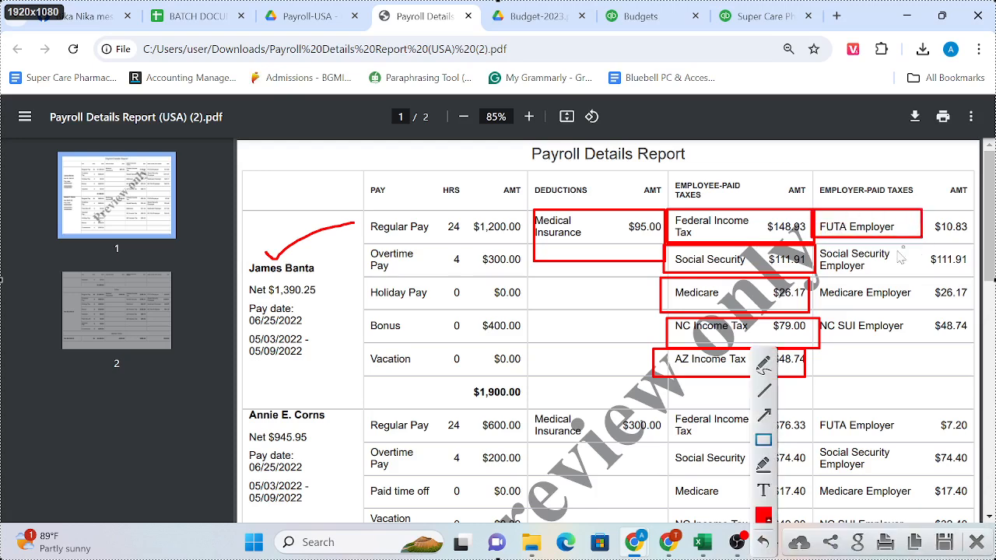
left_click_drag(810, 314, 914, 341)
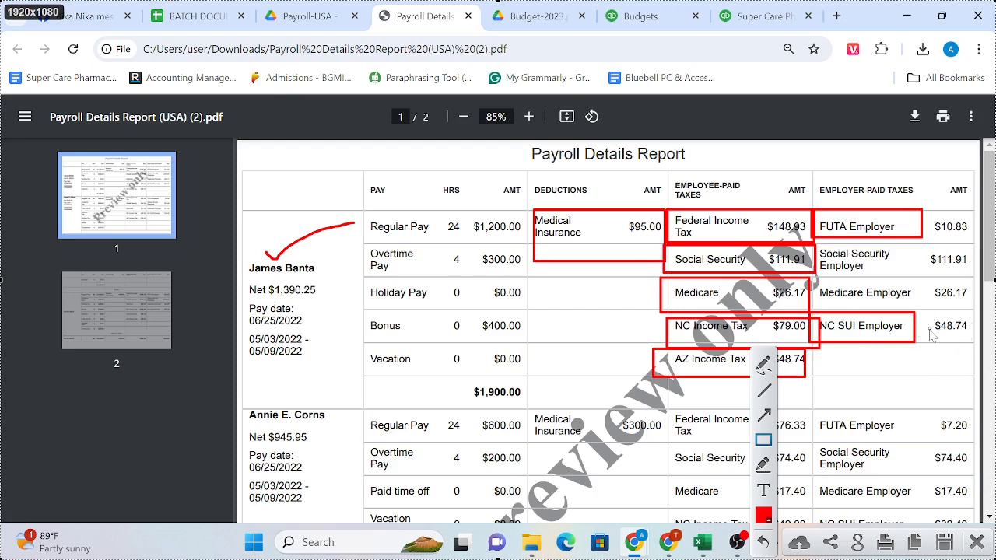
left_click_drag(814, 278, 932, 319)
left_click_drag(821, 243, 916, 274)
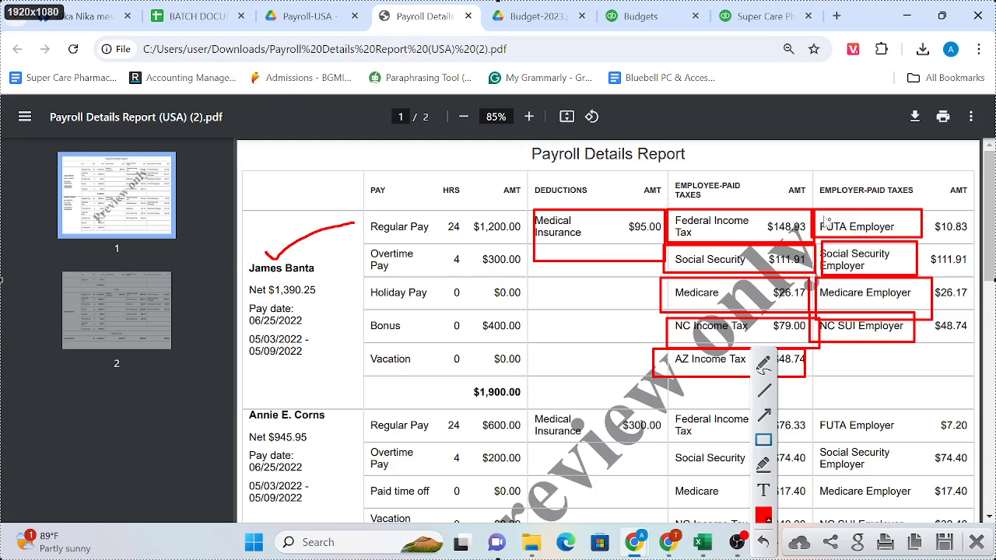
- Outline and circle the employer-paid taxes and the deductions with employee-paid taxes, circle the first employee's details, and discard the capture
mouse_move(823, 180)
left_mouse_down()
mouse_move(976, 350)
mouse_move(978, 381)
left_mouse_up()
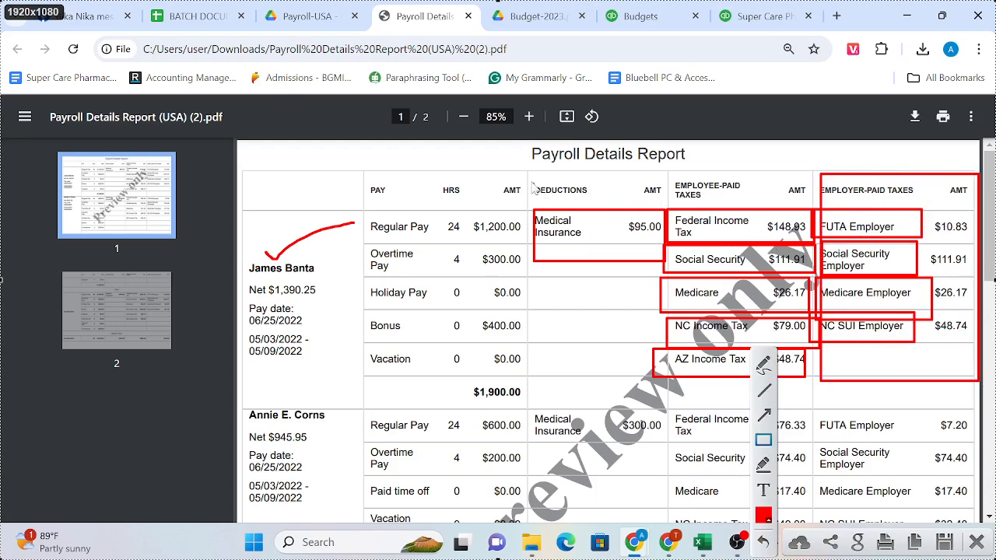
mouse_move(528, 168)
left_mouse_down()
mouse_move(675, 203)
mouse_move(798, 386)
mouse_move(800, 411)
left_mouse_up()
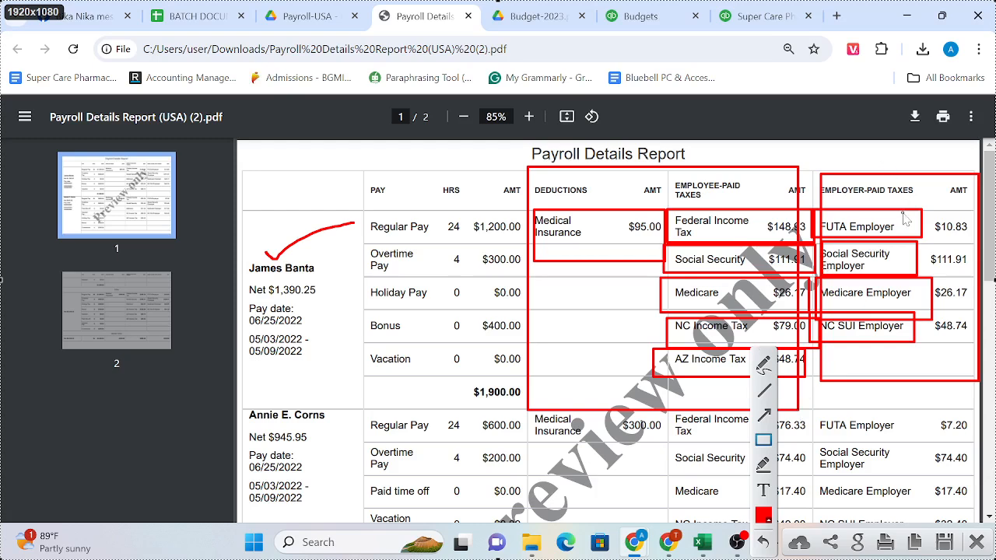
left_click(764, 364)
left_click_drag(806, 144, 944, 142)
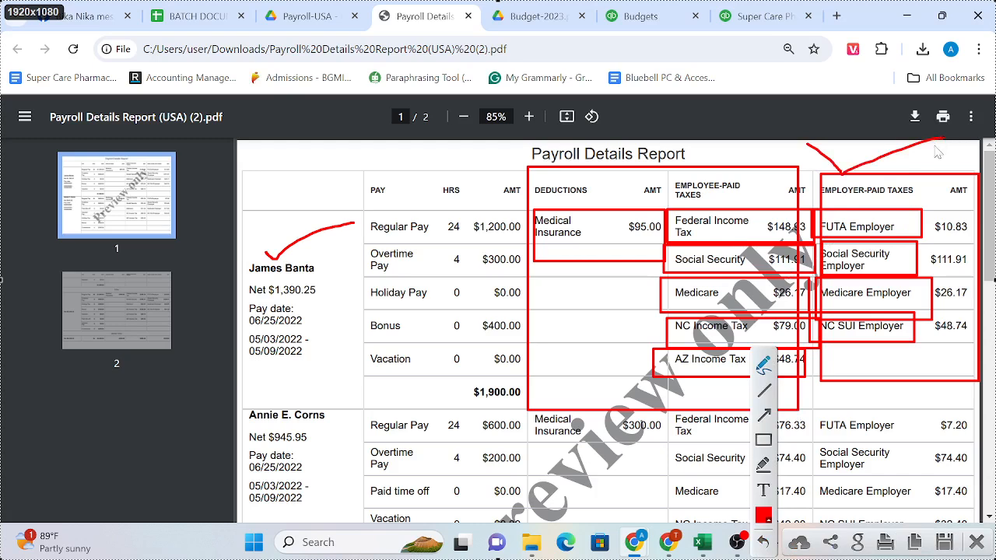
mouse_move(239, 232)
left_mouse_down()
mouse_move(334, 379)
mouse_move(217, 221)
mouse_move(322, 367)
mouse_move(250, 377)
left_mouse_up()
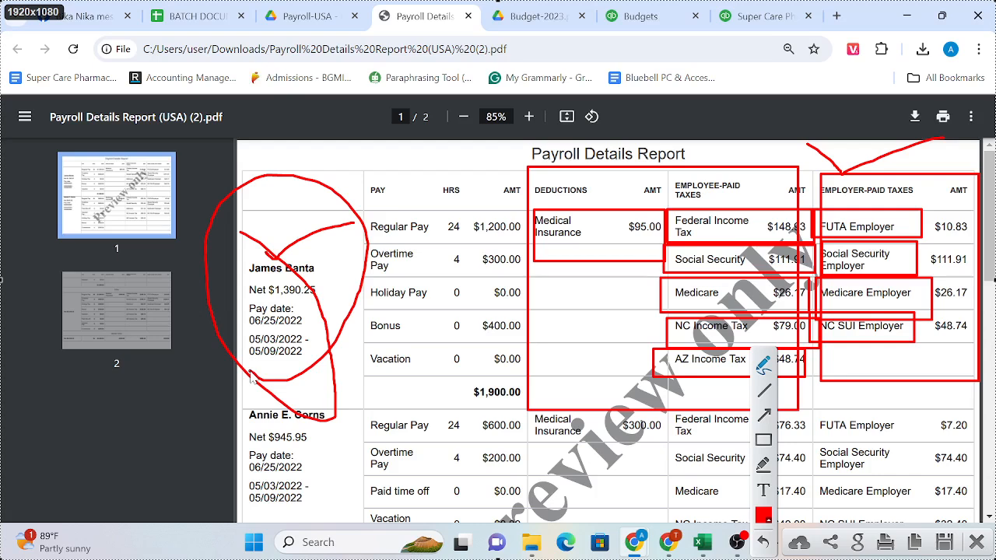
mouse_move(840, 292)
left_mouse_down()
mouse_move(837, 257)
mouse_move(993, 234)
mouse_move(895, 385)
mouse_move(856, 183)
mouse_move(898, 173)
left_mouse_up()
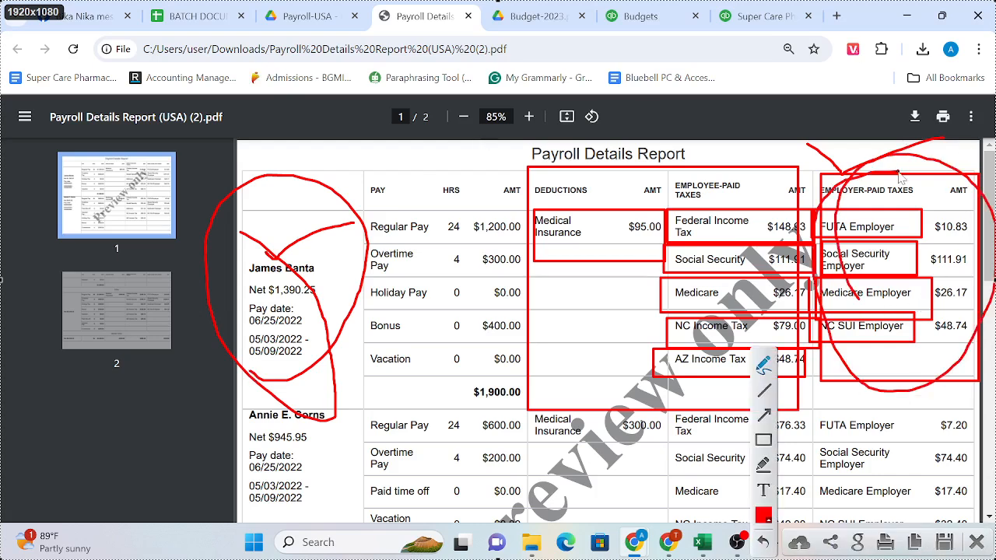
mouse_move(526, 227)
left_mouse_down()
mouse_move(527, 204)
mouse_move(770, 238)
mouse_move(672, 461)
mouse_move(524, 319)
mouse_move(638, 155)
mouse_move(657, 159)
left_mouse_up()
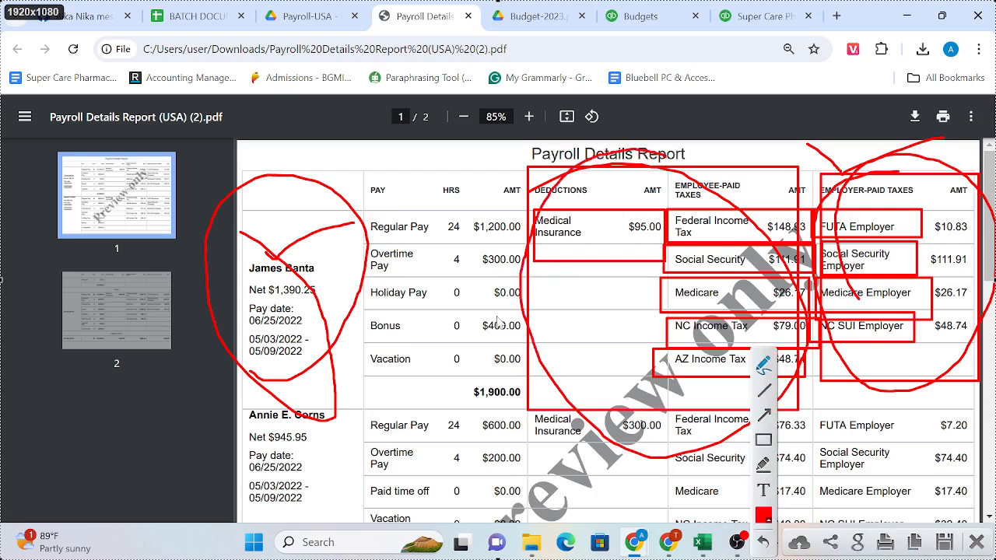
left_click(972, 544)
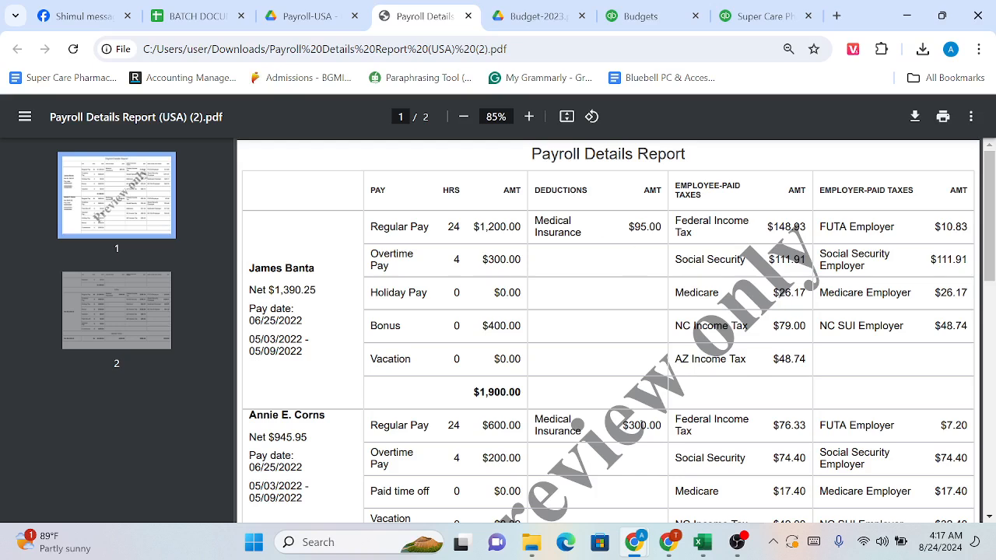
- Highlight the Medical Insurance label in the first employee's deductions
left_click_drag(535, 221, 582, 233)
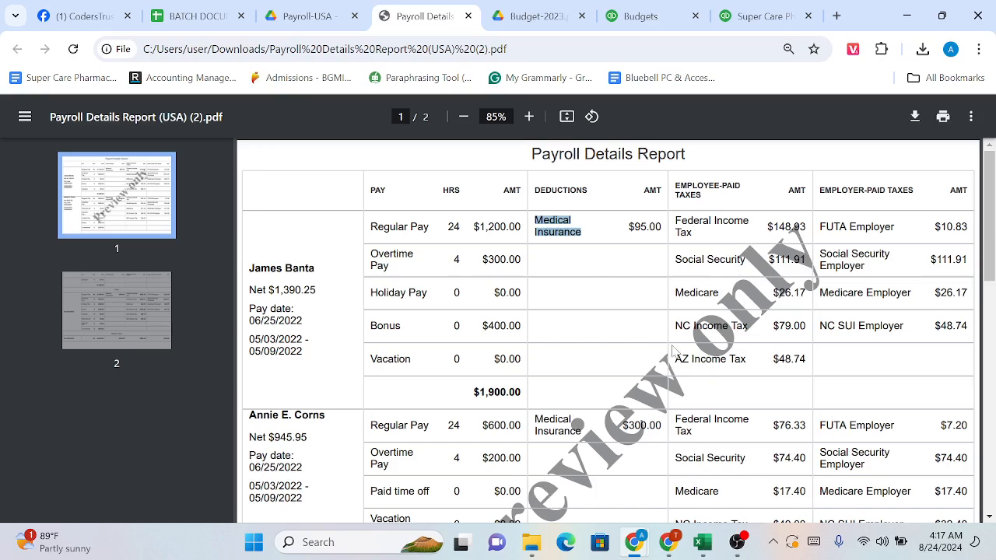
- Examine the second employee's payroll details and the Total and Grand Total sections on page 2 of the report
scroll(607, 326, "down", 1)
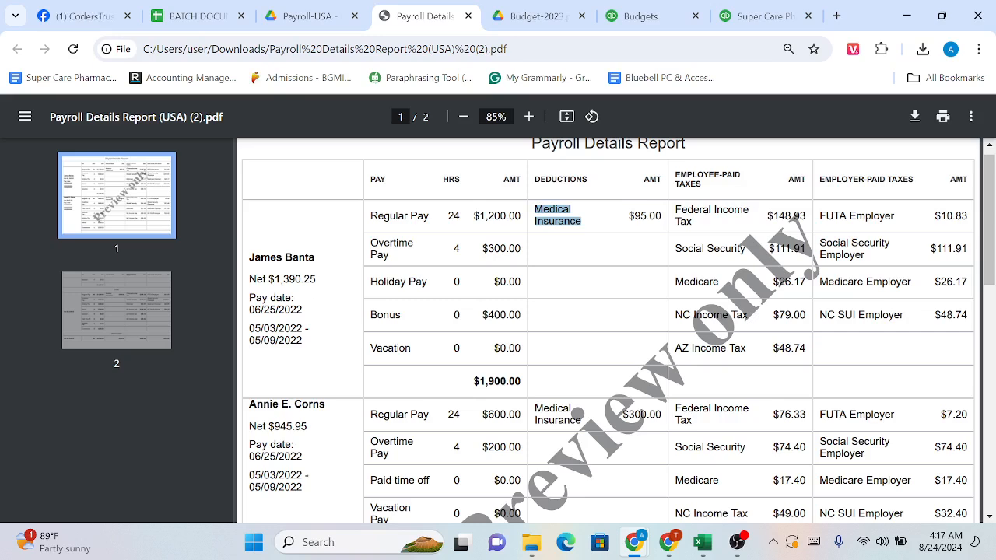
scroll(350, 422, "down", 2)
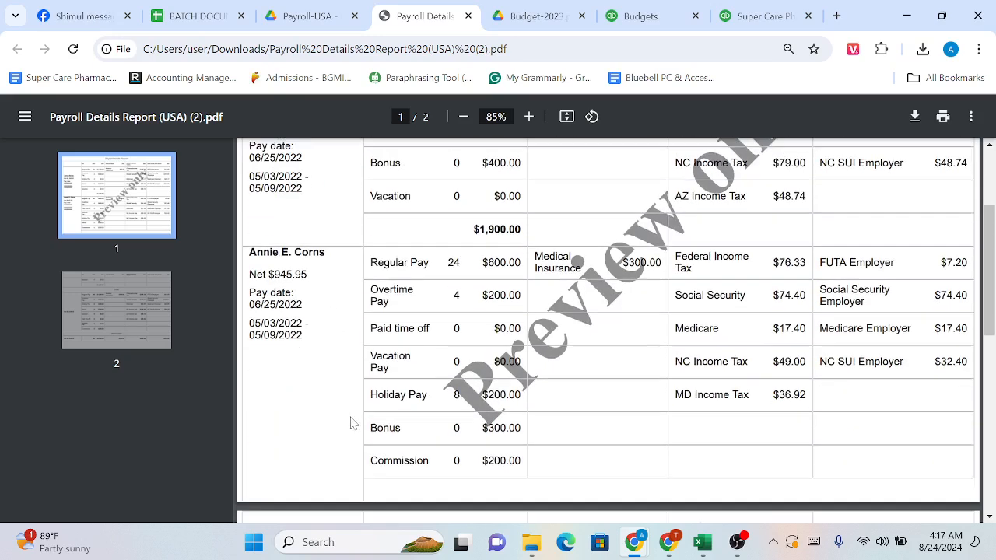
scroll(350, 422, "down", 5)
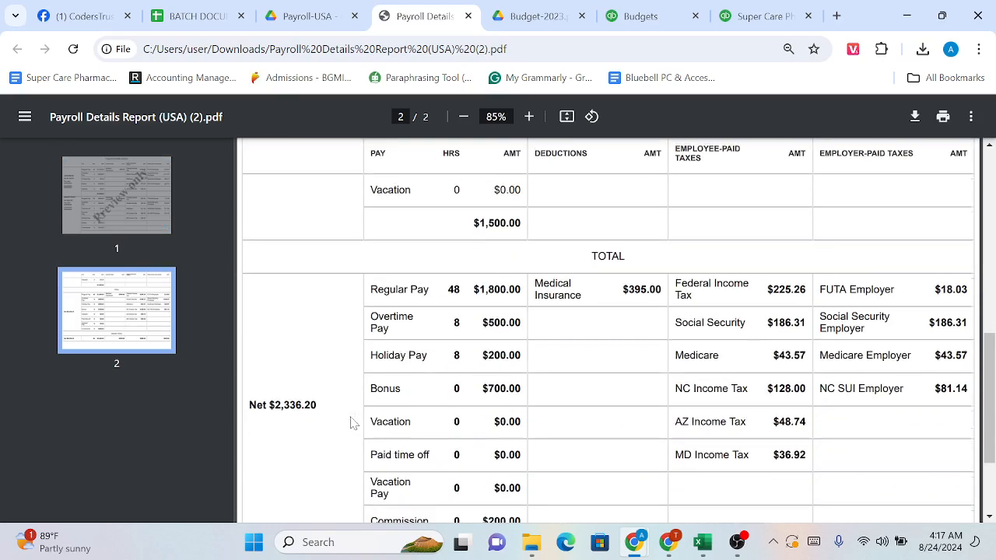
scroll(350, 421, "down", 2)
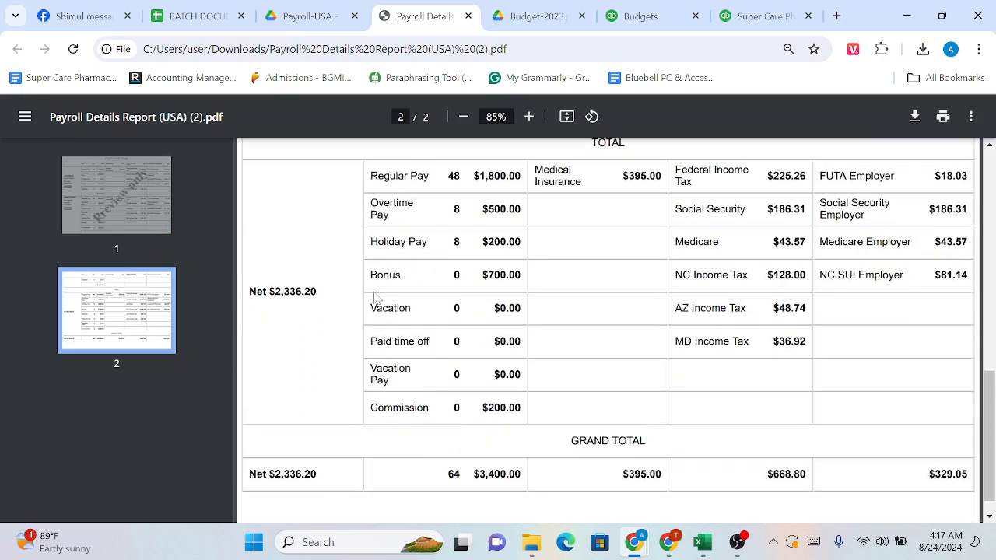
scroll(376, 298, "down", 1)
scroll(471, 301, "up", 1)
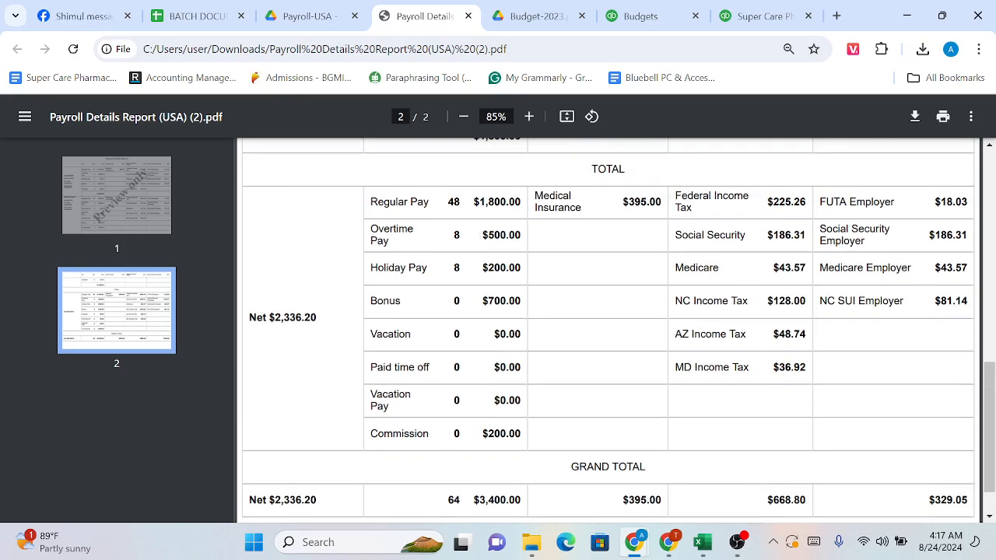
scroll(589, 295, "down", 1)
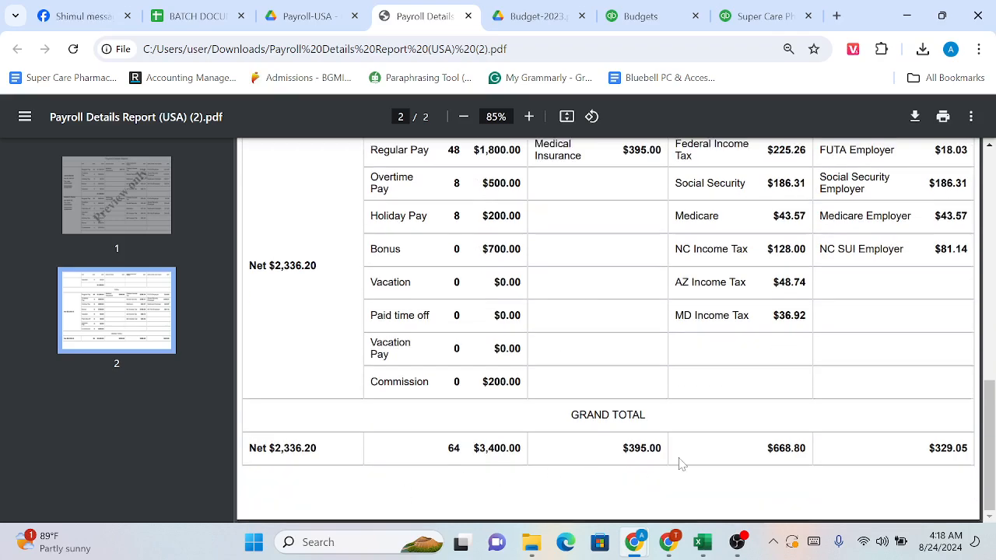
scroll(679, 464, "up", 15)
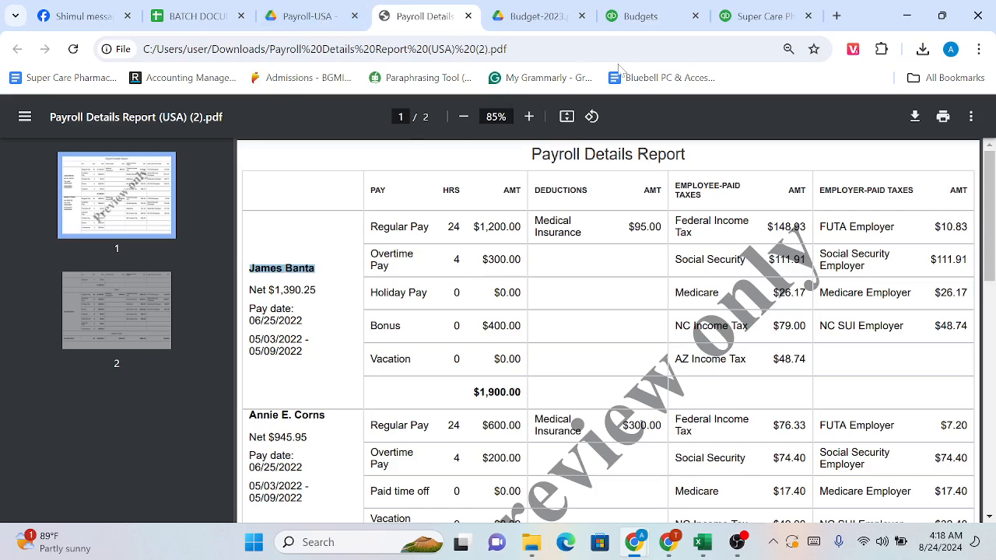
- Close the Payroll Details Report (USA) preview in Google Drive and look over the files in the Payroll-USA folder
left_click(307, 16)
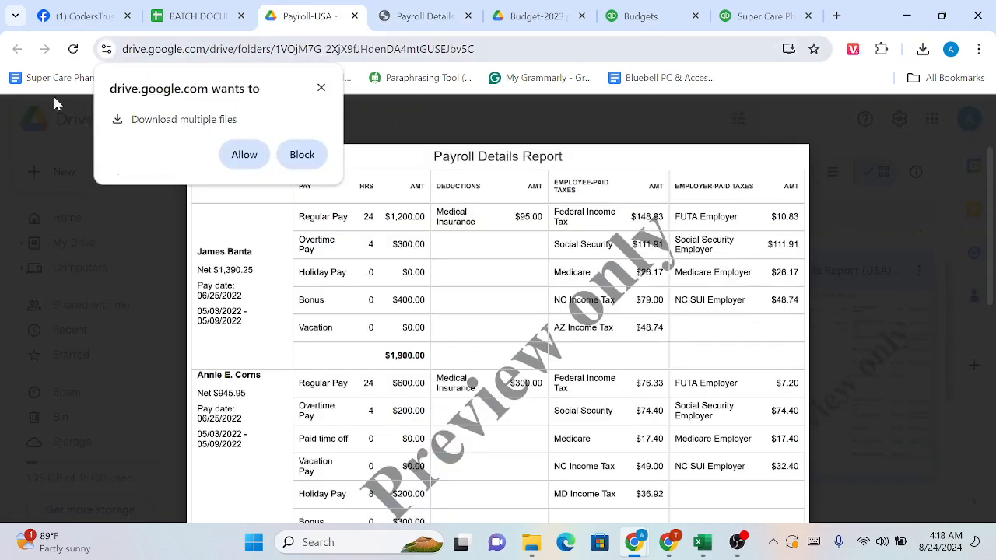
left_click(320, 87)
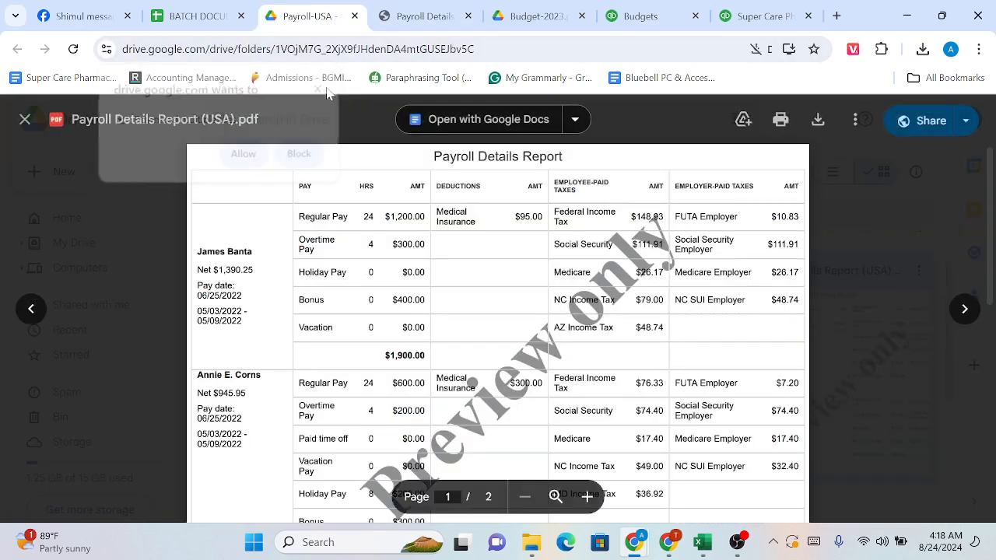
left_click(24, 119)
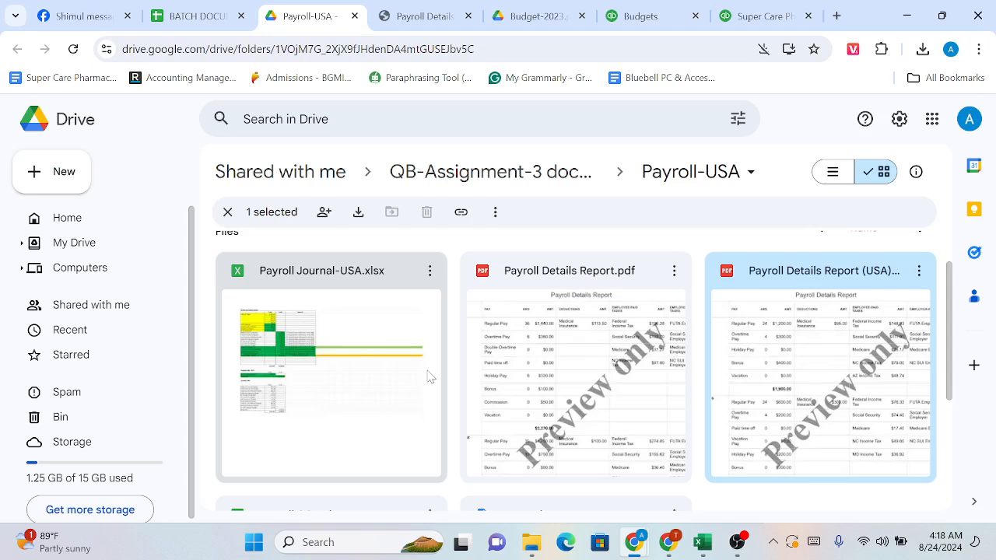
scroll(577, 420, "down", 1)
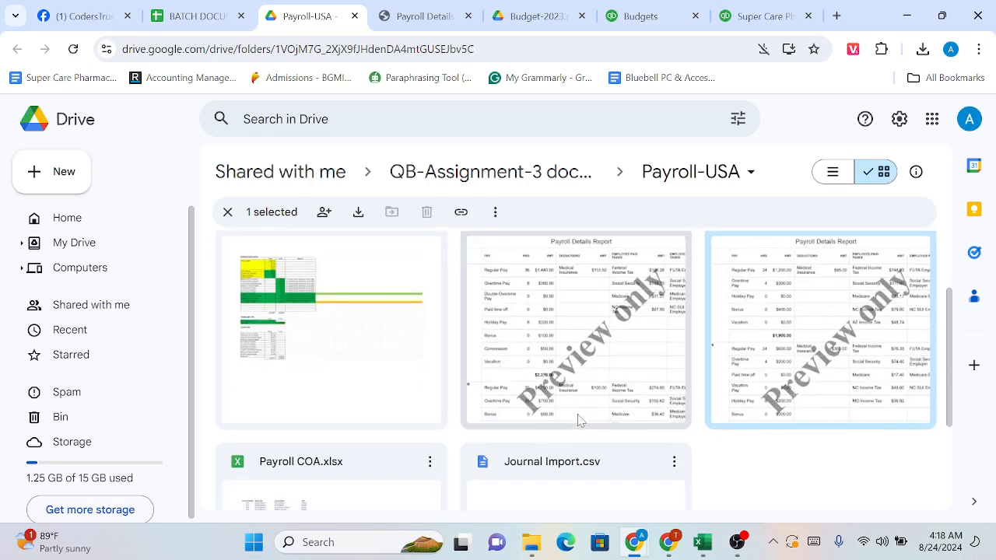
scroll(578, 420, "up", 2)
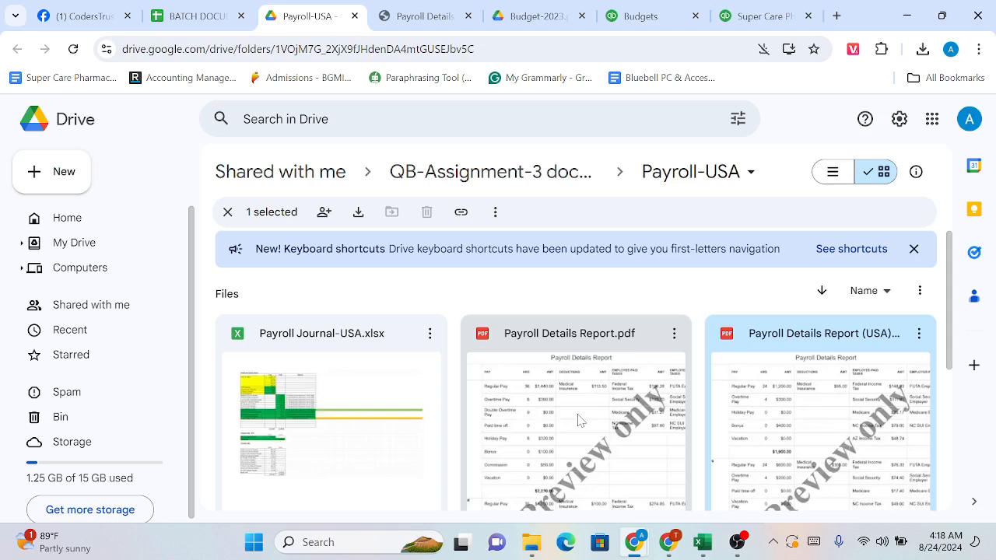
scroll(578, 420, "down", 2)
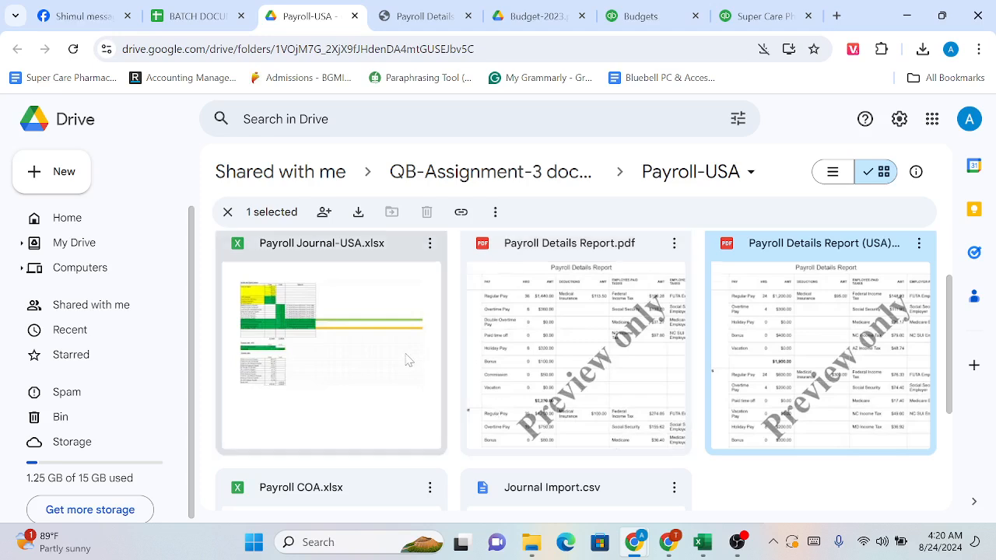
scroll(405, 356, "down", 2)
scroll(405, 360, "up", 2)
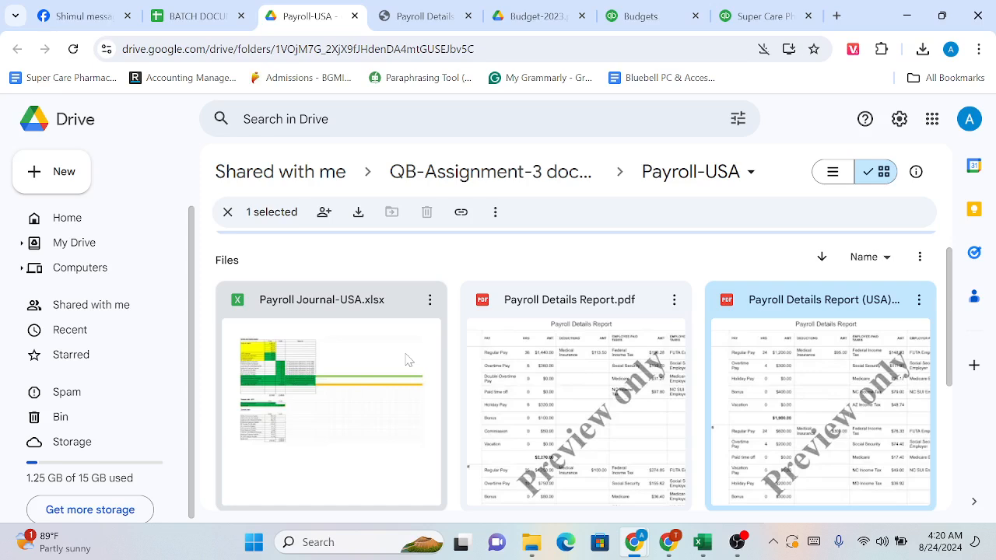
- Open the CodersTrust: Home site from a web search in a new tab and examine its home page down to Latest News
left_click(836, 15)
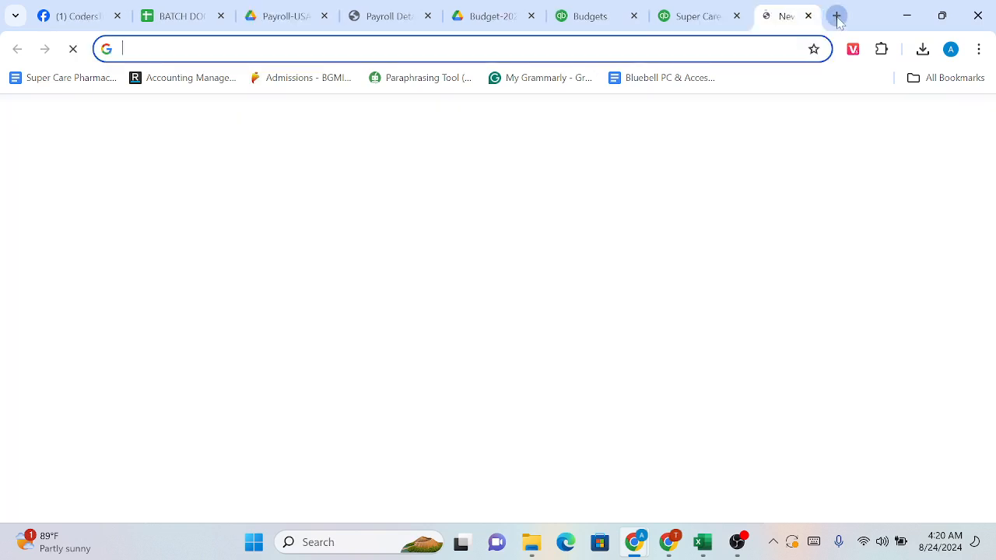
type("C")
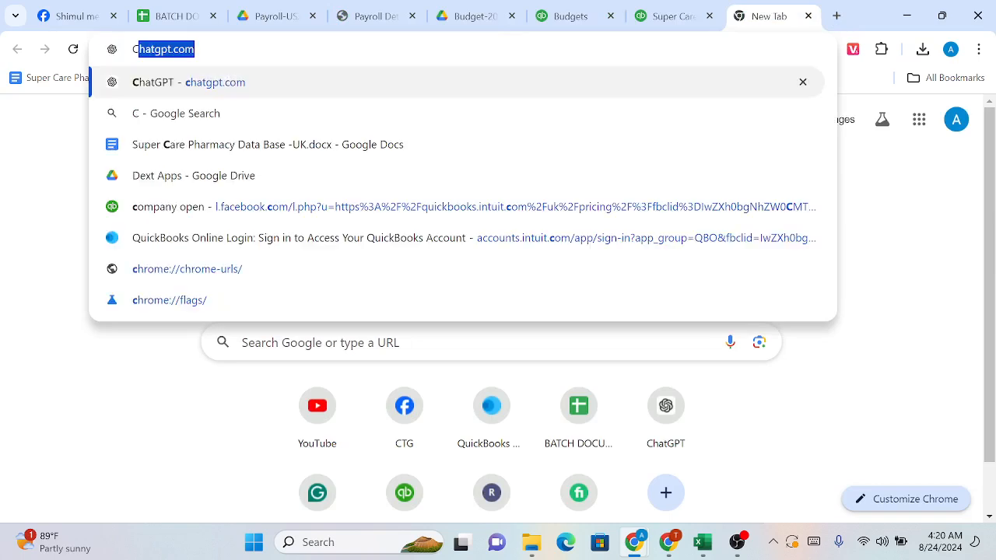
type("ODER")
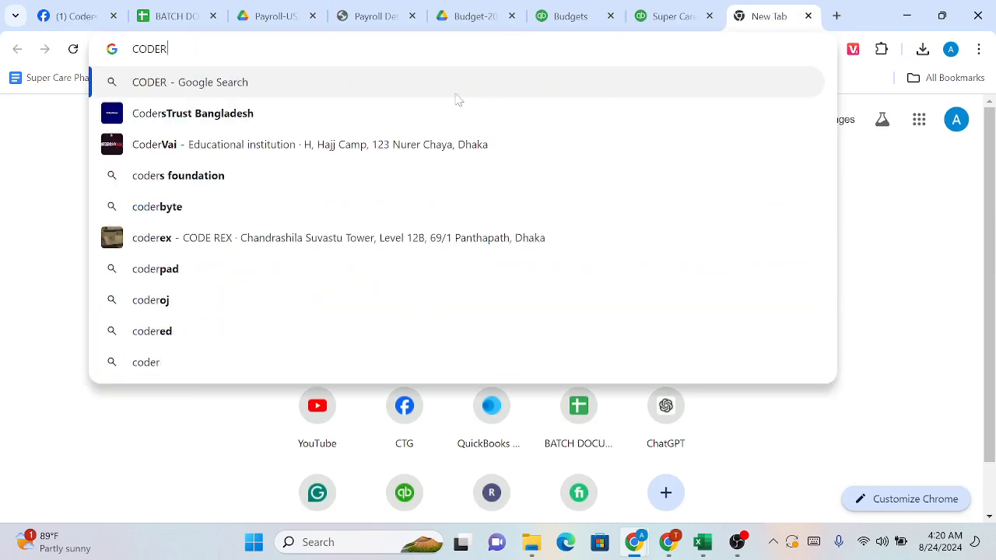
left_click(387, 117)
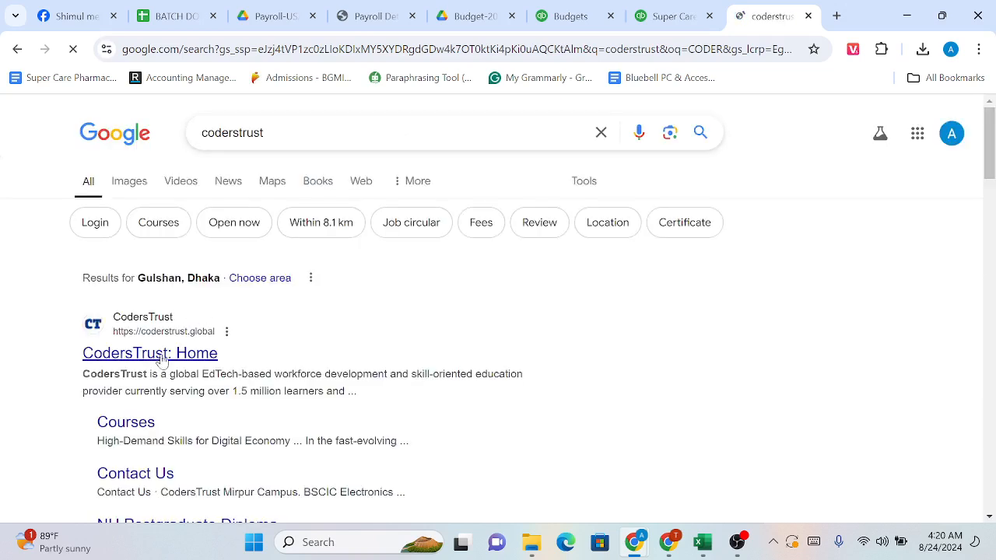
left_click(161, 358)
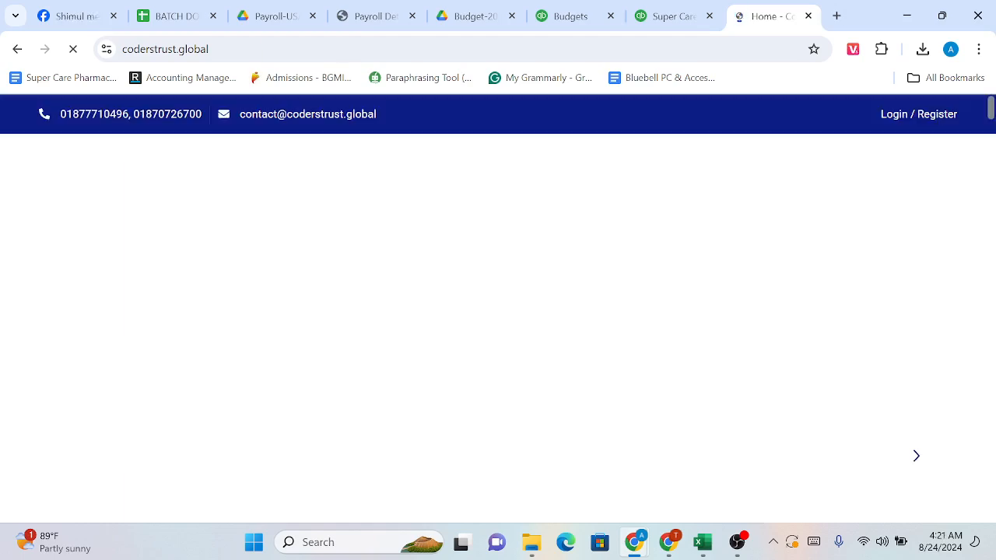
scroll(334, 322, "down", 6)
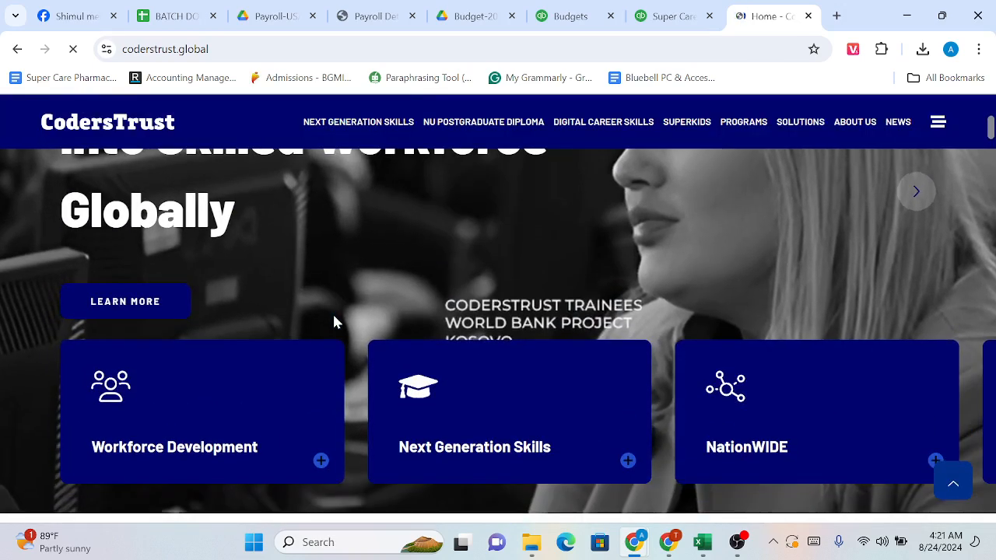
scroll(335, 322, "down", 5)
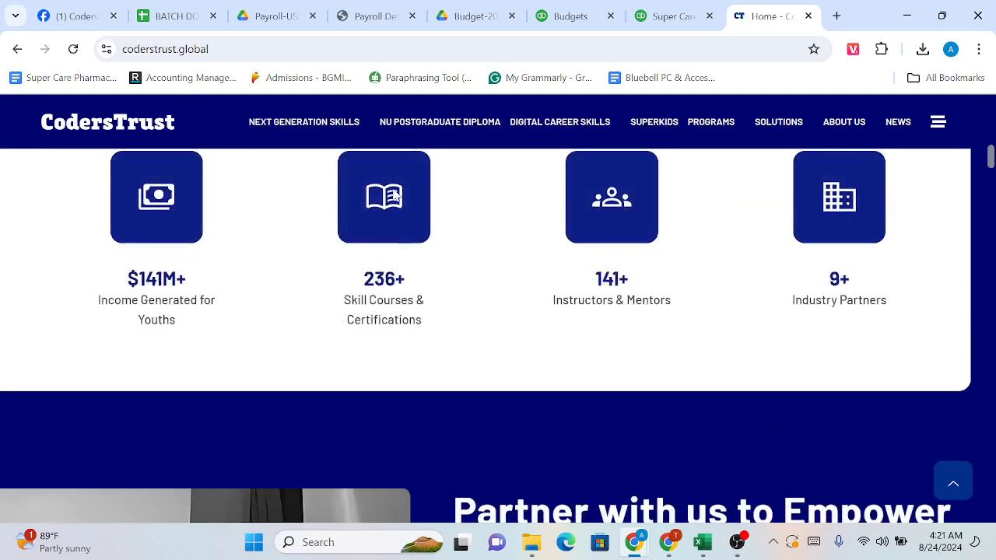
scroll(386, 367, "down", 6)
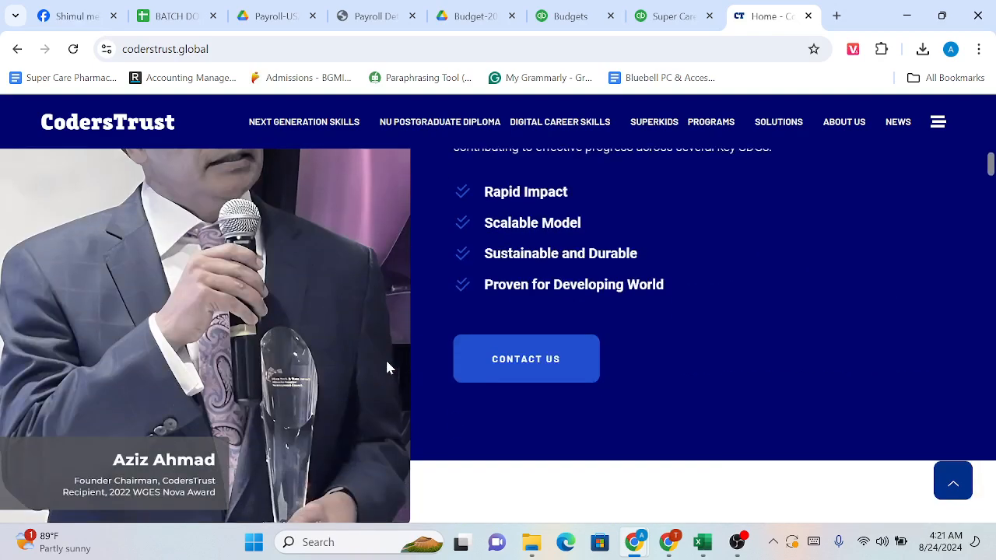
scroll(386, 366, "down", 4)
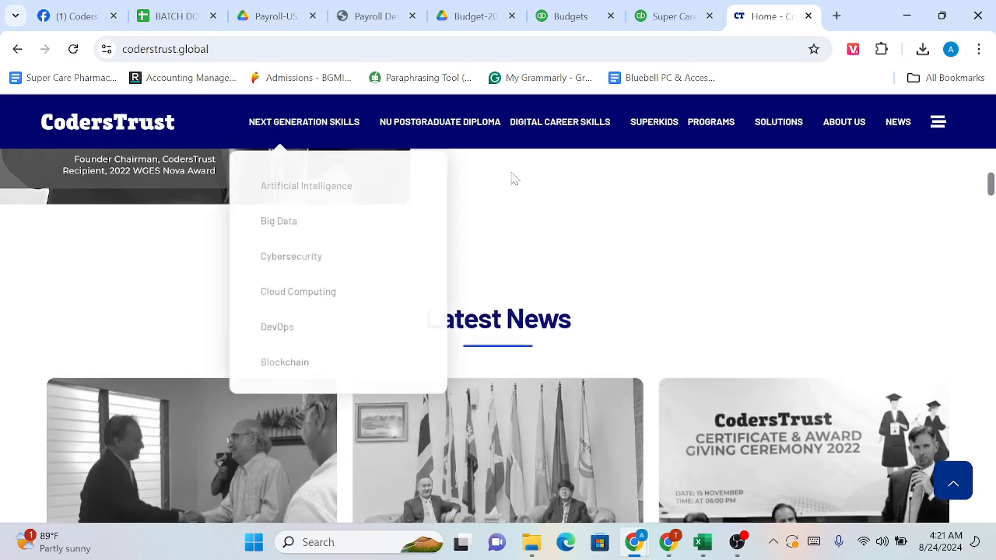
scroll(512, 179, "down", 3)
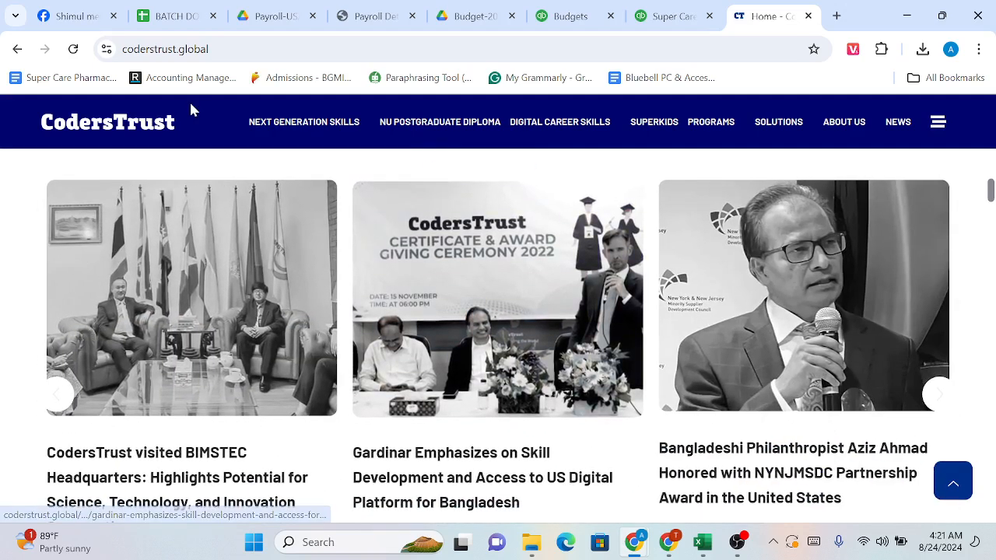
key("ctrl+l")
left_click(246, 49)
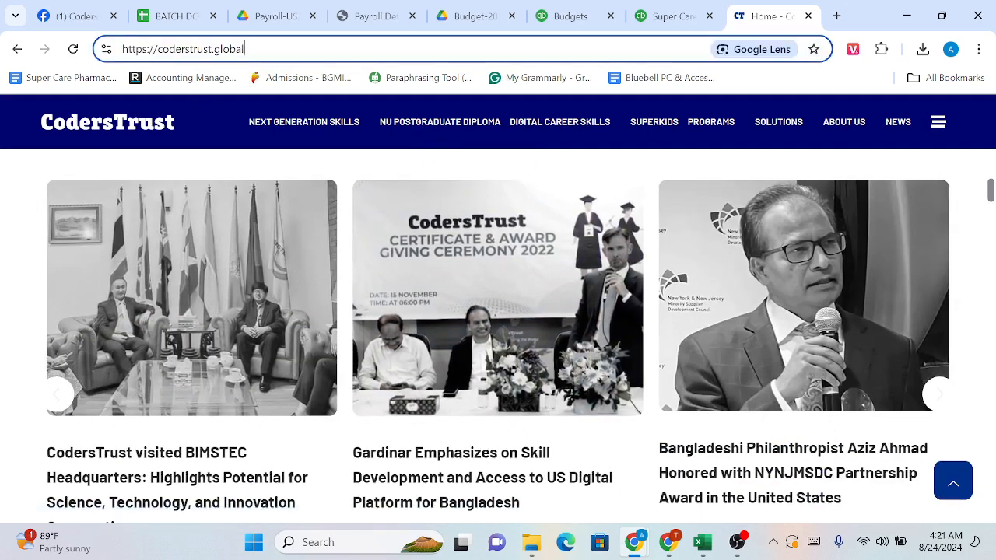
key("BackSpace")
key("BackSpace")
key("BackSpace")
key("BackSpace")
key("BackSpace")
key("BackSpace")
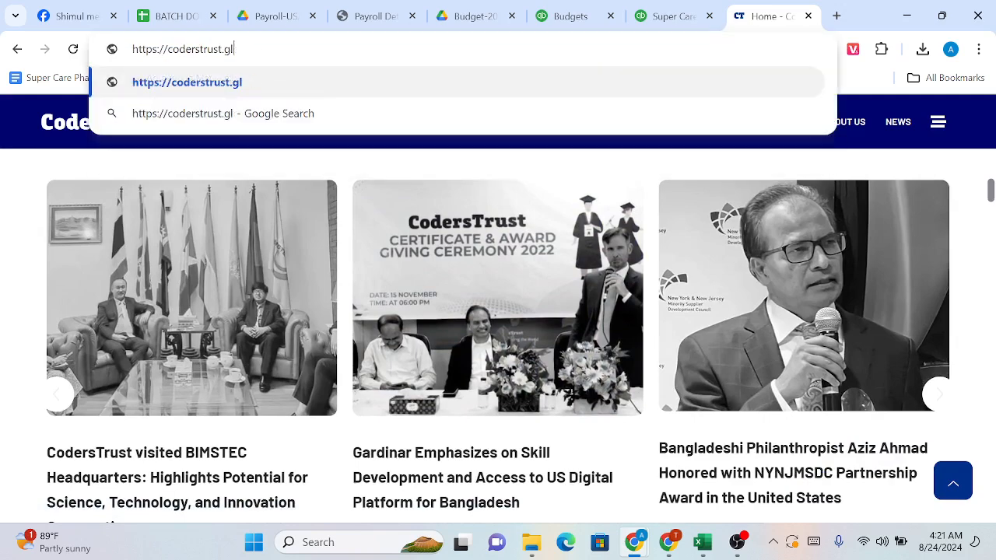
type("BD")
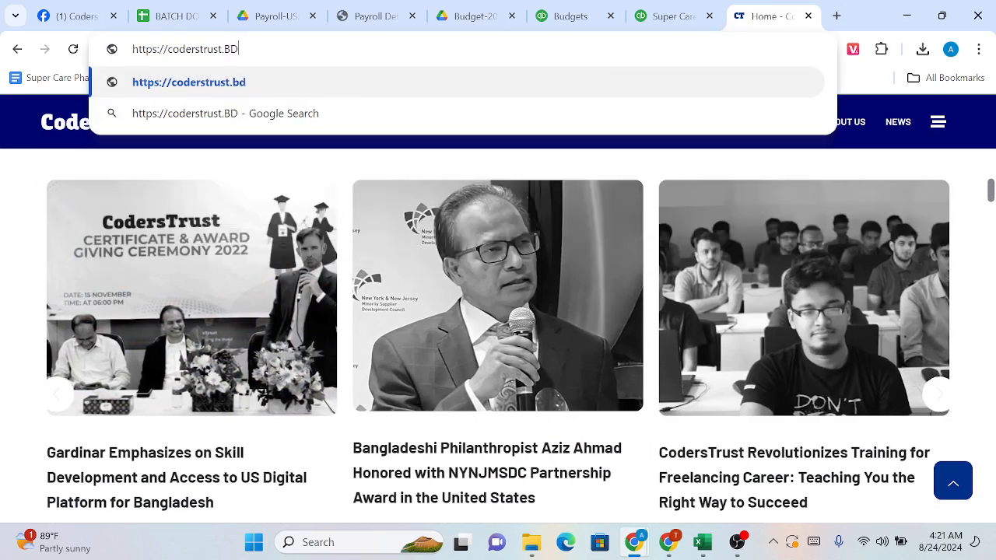
key("Return")
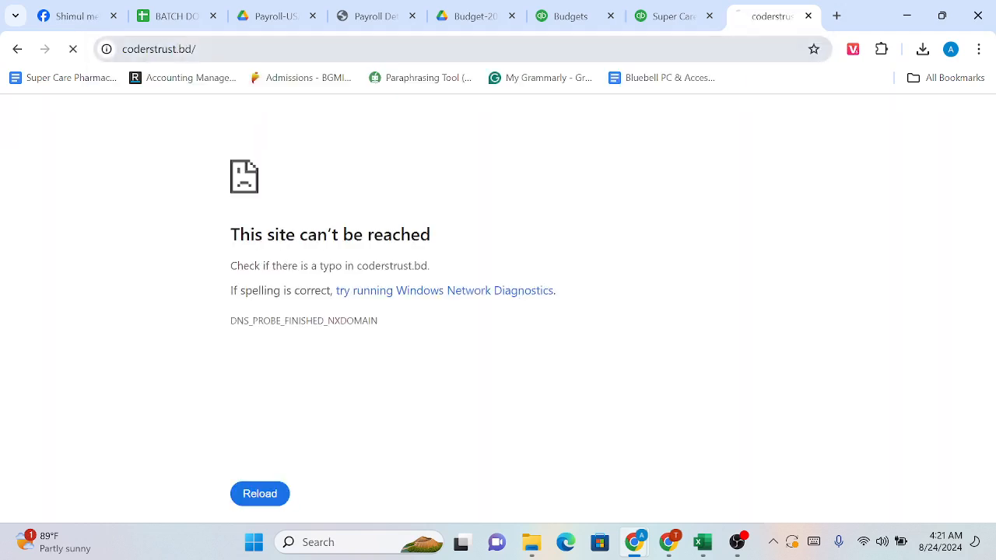
- Search the web for coderstrust in a new tab and open the CodersTrust Bangladesh result
left_click(836, 15)
type("CODE")
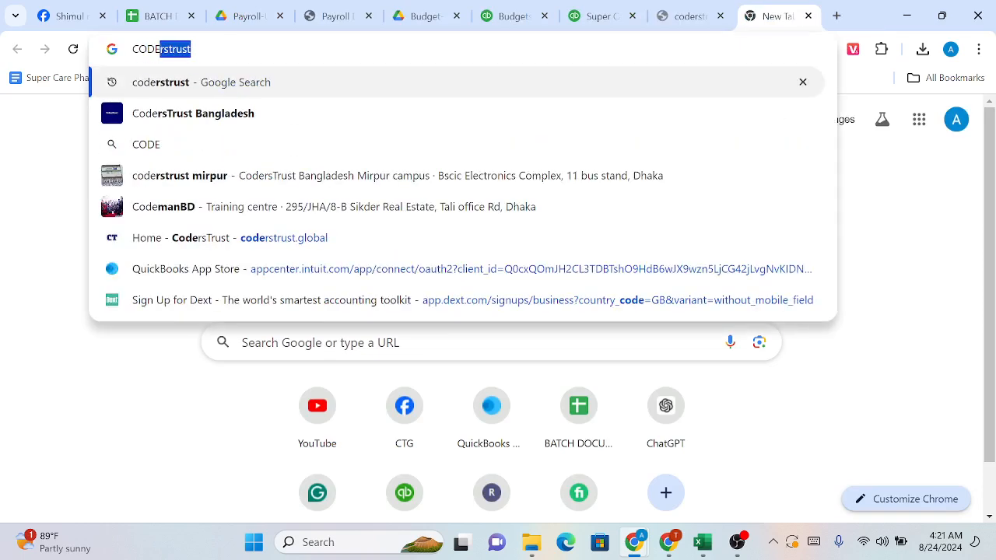
key("Return")
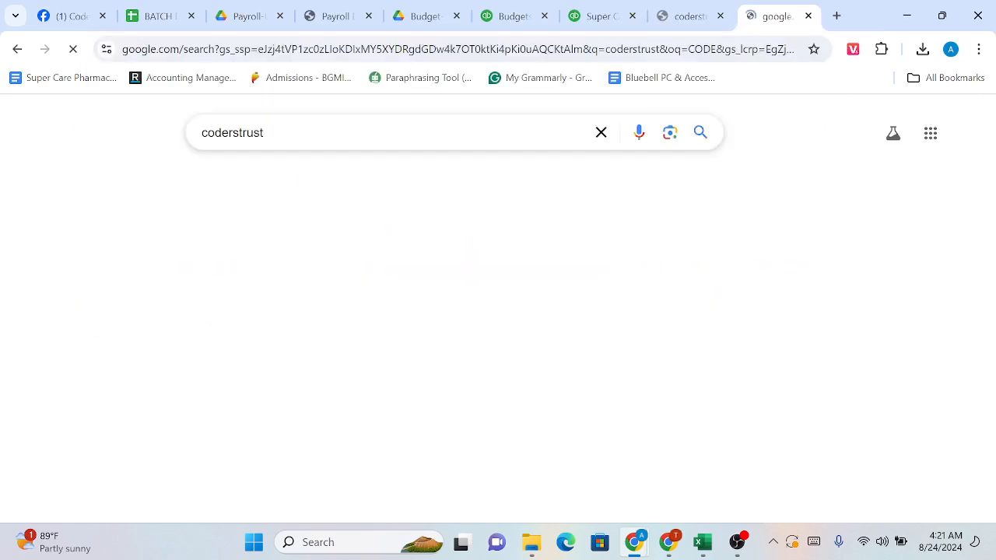
scroll(187, 415, "down", 3)
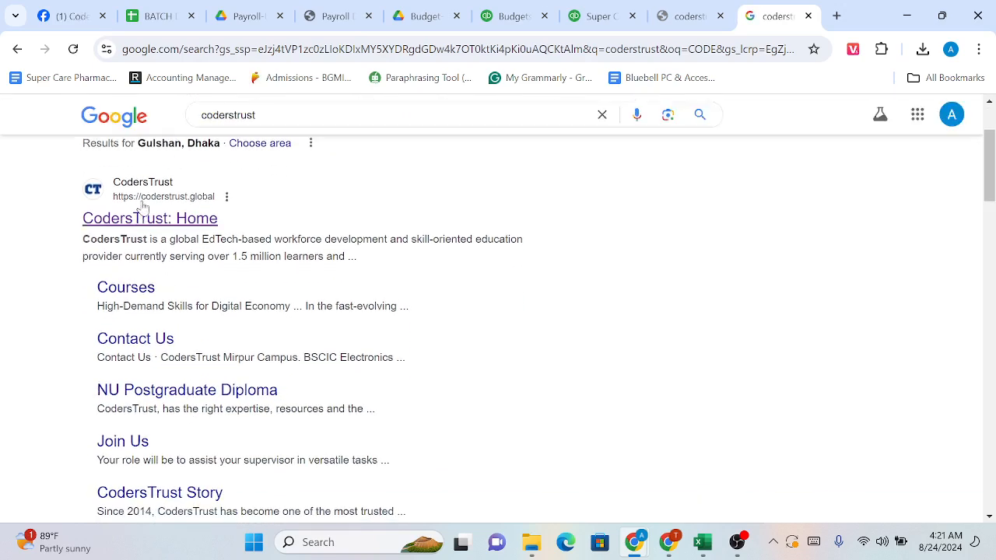
scroll(122, 439, "down", 3)
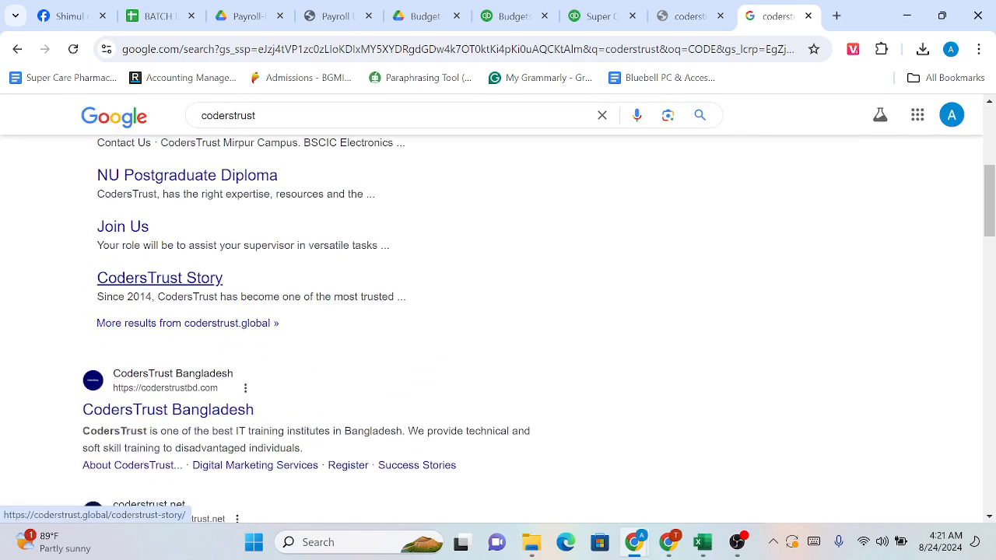
left_click(167, 387)
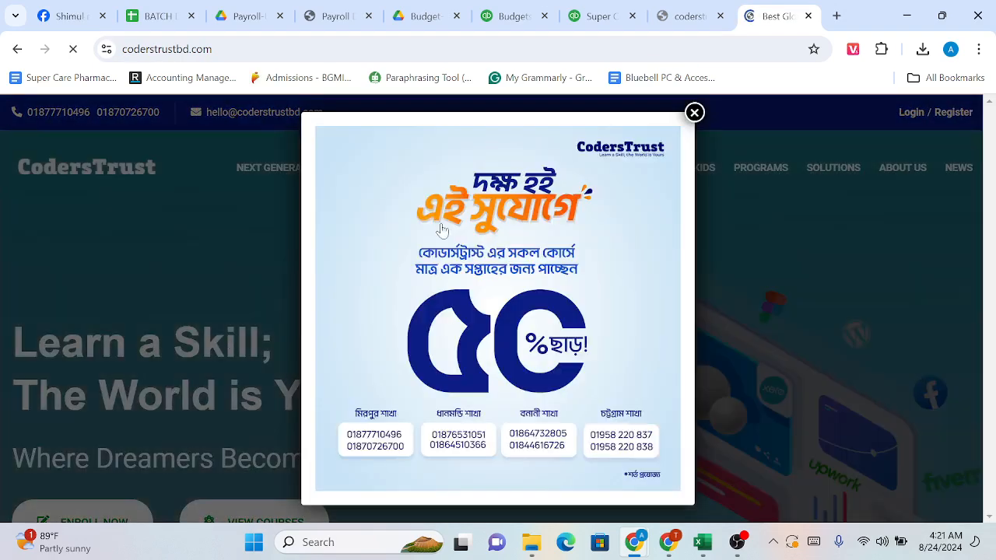
- Dismiss the promotional pop-up on the CodersTrust Bangladesh home page and look over the opening sections
left_click(694, 113)
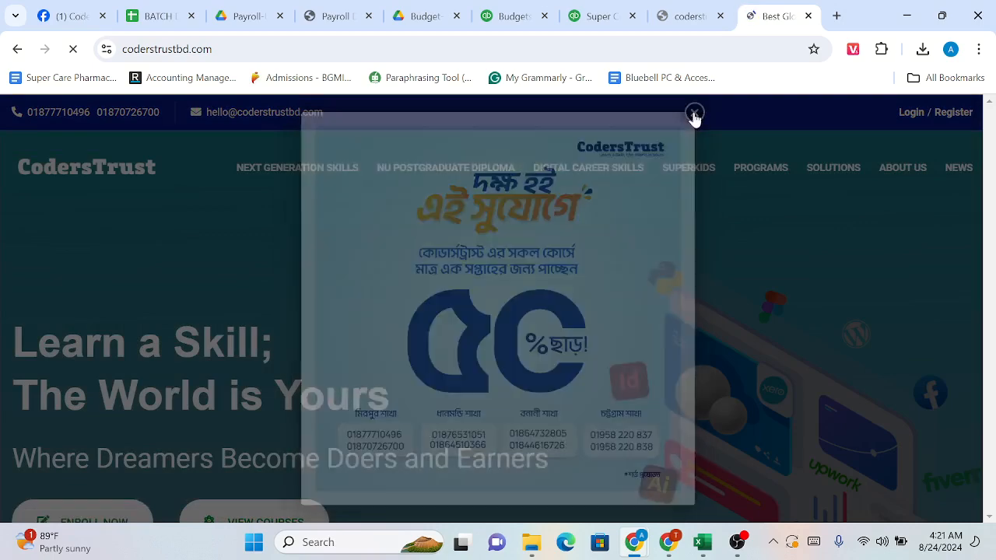
scroll(490, 343, "down", 2)
scroll(490, 350, "down", 5)
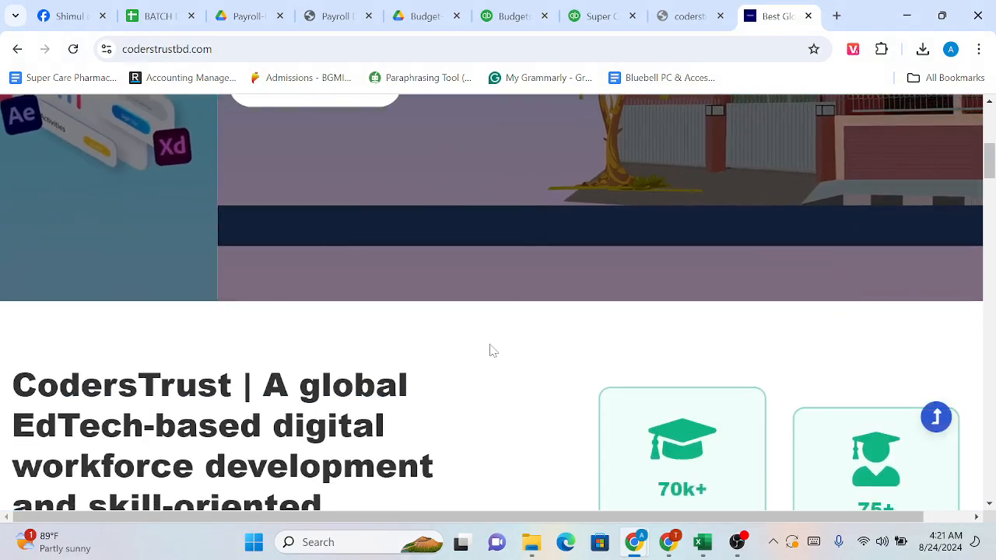
scroll(490, 350, "up", 6)
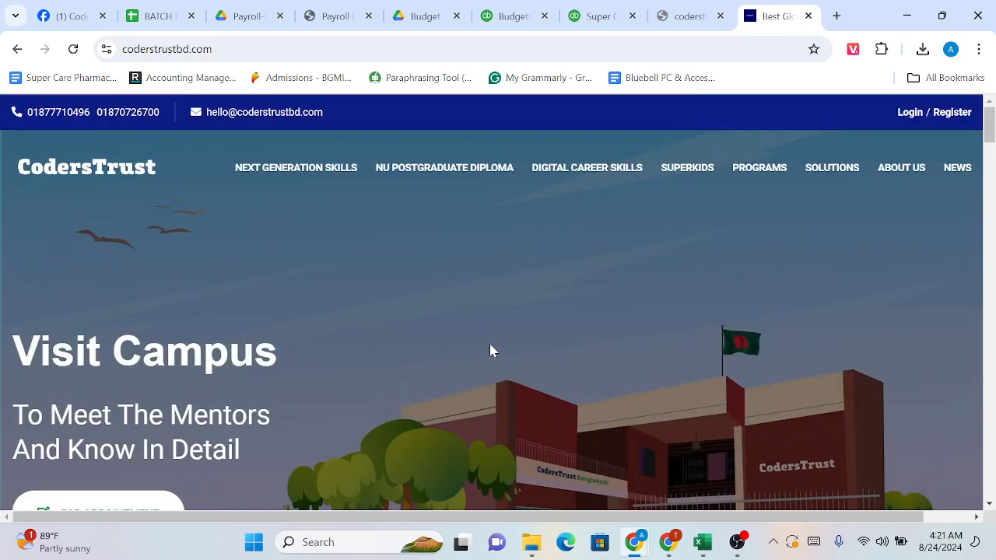
- Open the 36+ On-Campus & Live Online Courses page under Digital Career Skills and look over its introduction
mouse_move(576, 173)
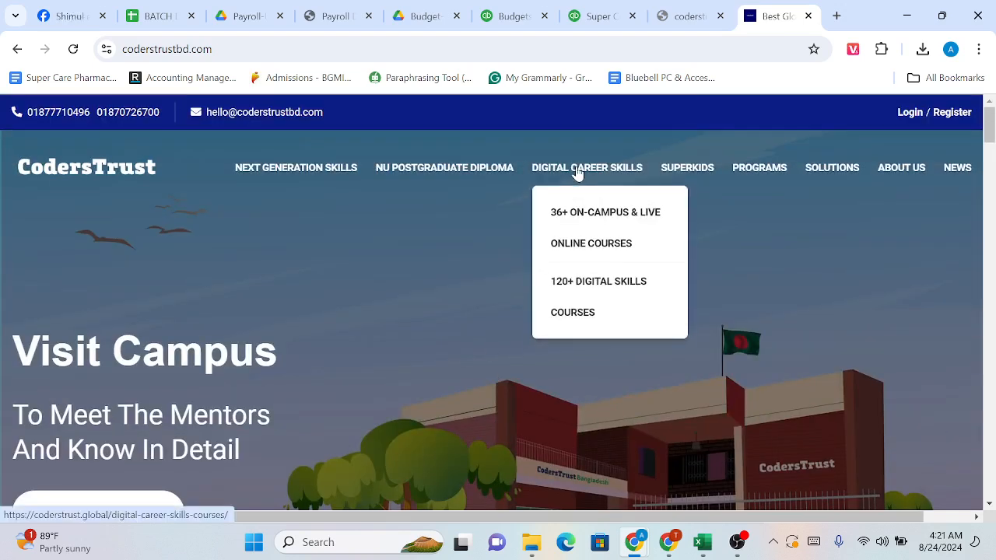
left_click(583, 249)
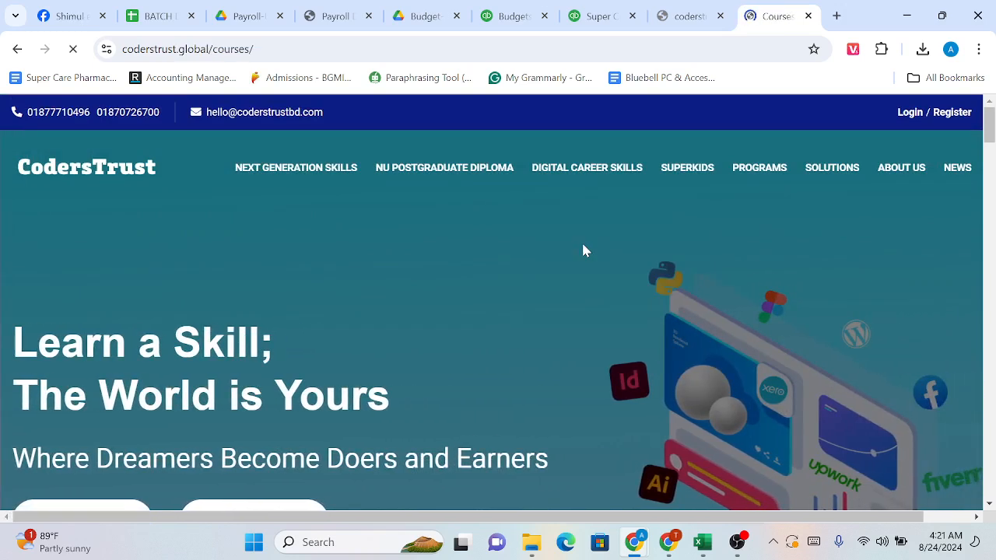
scroll(542, 228, "down", 3)
scroll(540, 225, "down", 5)
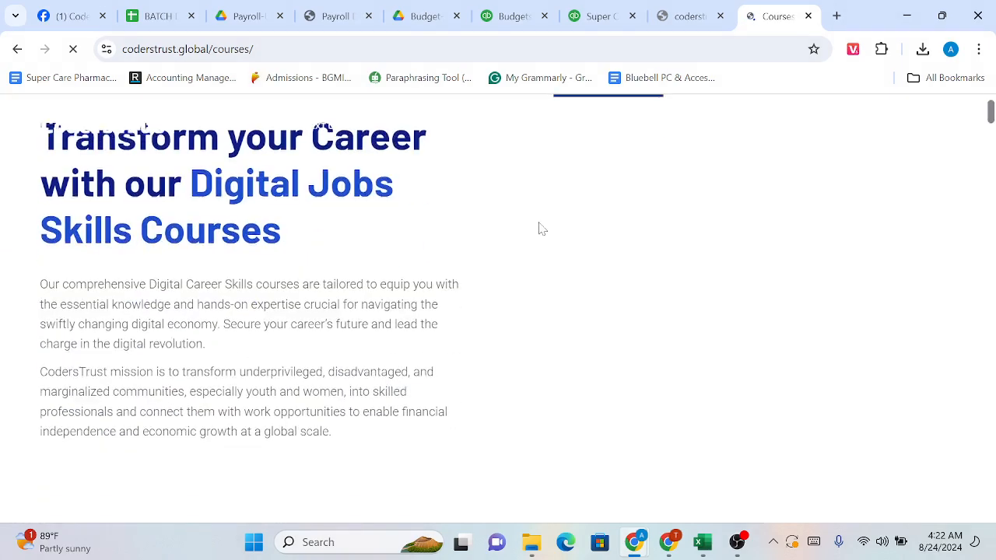
scroll(540, 224, "up", 6)
scroll(576, 194, "up", 2)
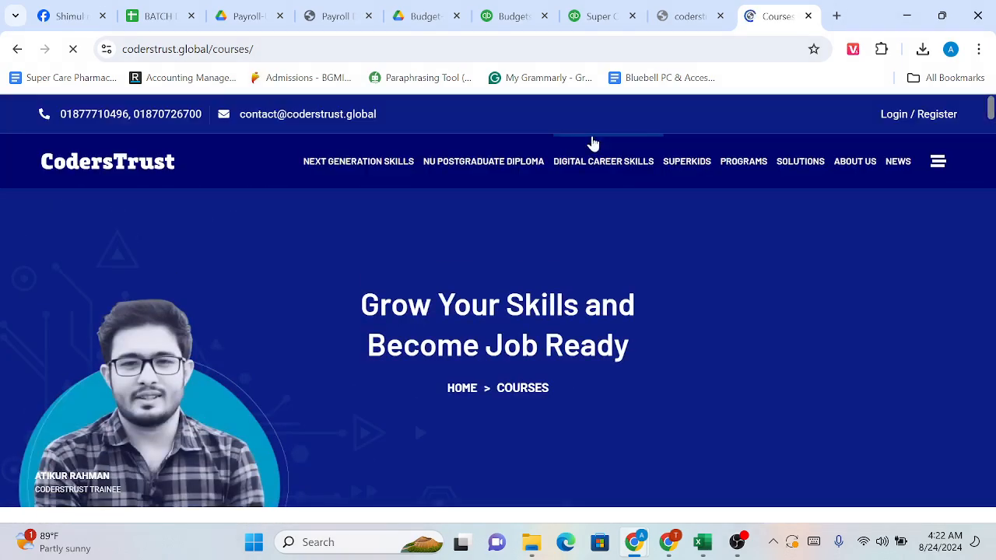
- Open the 120+ Digital Courses site and search its course catalogue for Payroll
mouse_move(591, 165)
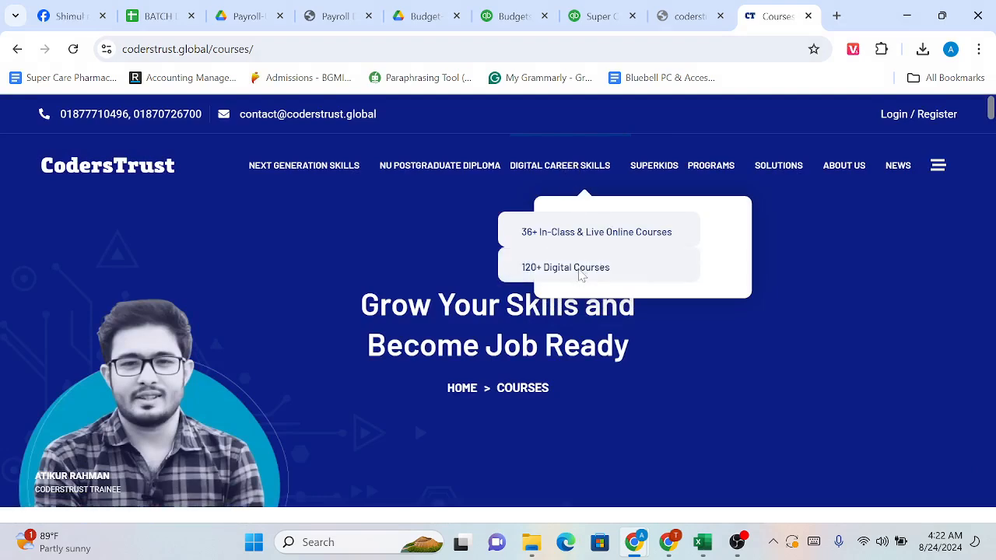
left_click(579, 273)
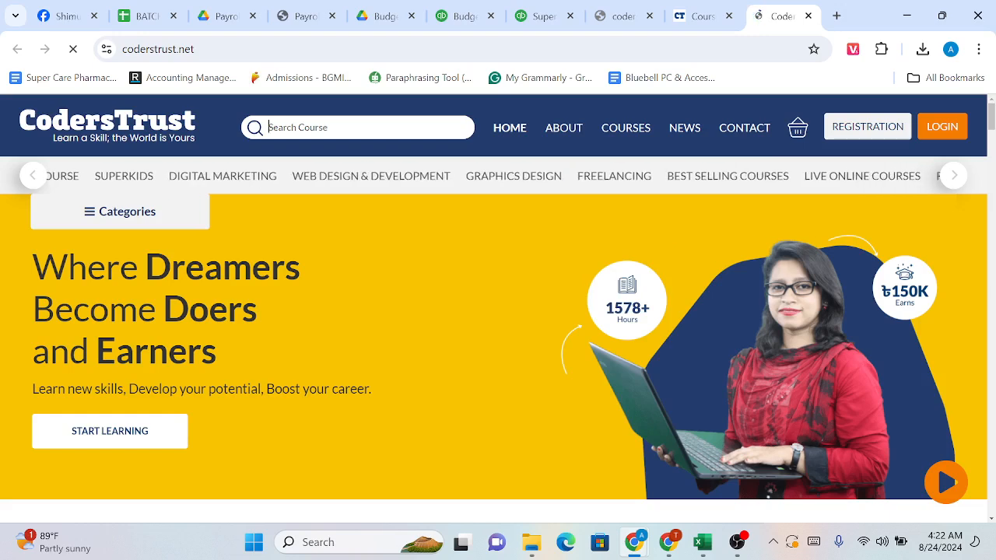
type("PA")
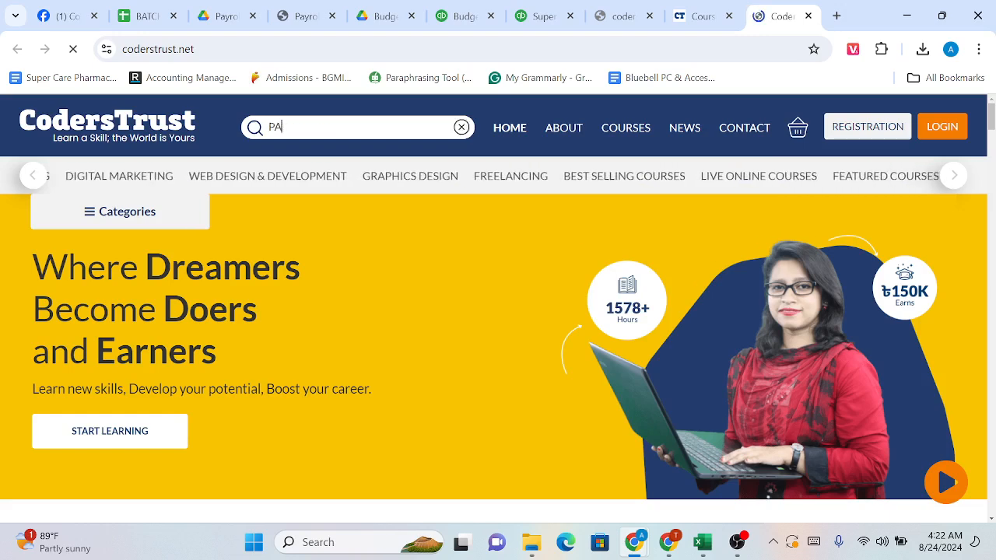
type("a")
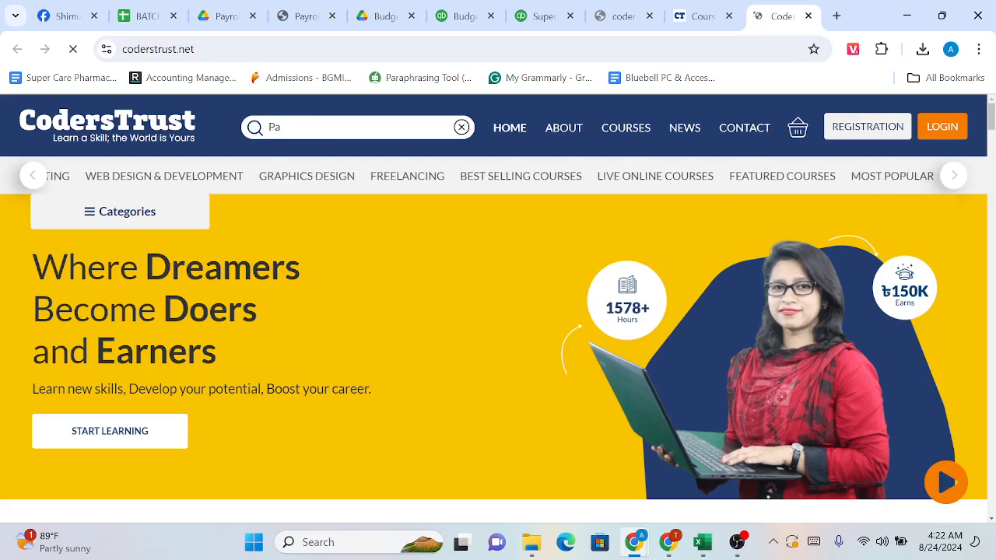
type("yroll")
key("Return")
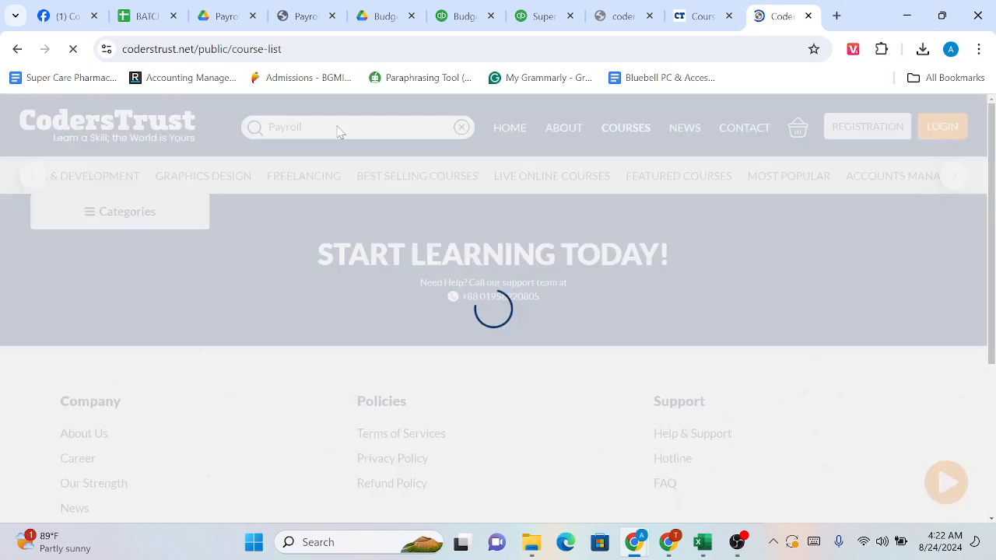
- Examine the Payroll course search results, including the Payroll Bookkeeping course's duration, lectures, price and the available filters
scroll(371, 289, "down", 5)
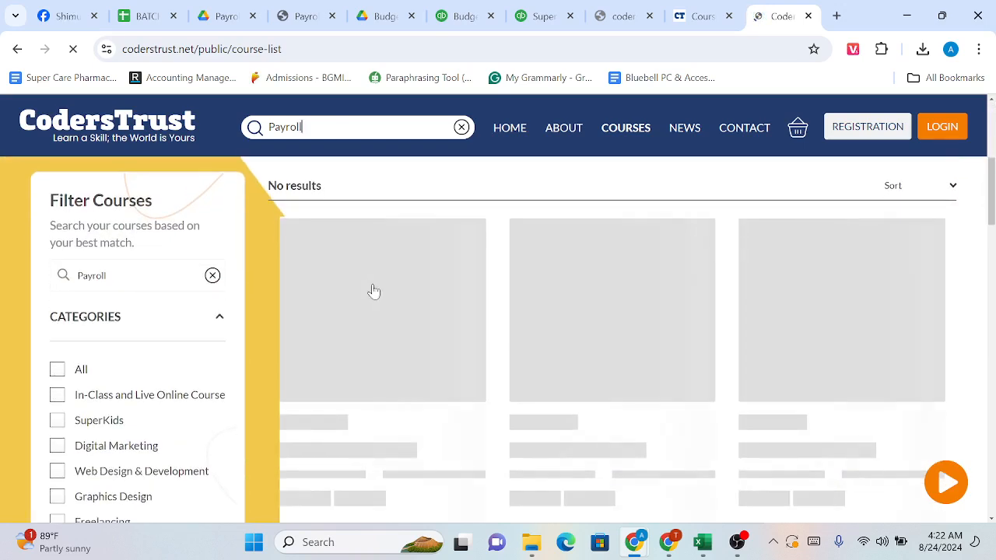
scroll(365, 335, "up", 1)
scroll(360, 356, "down", 1)
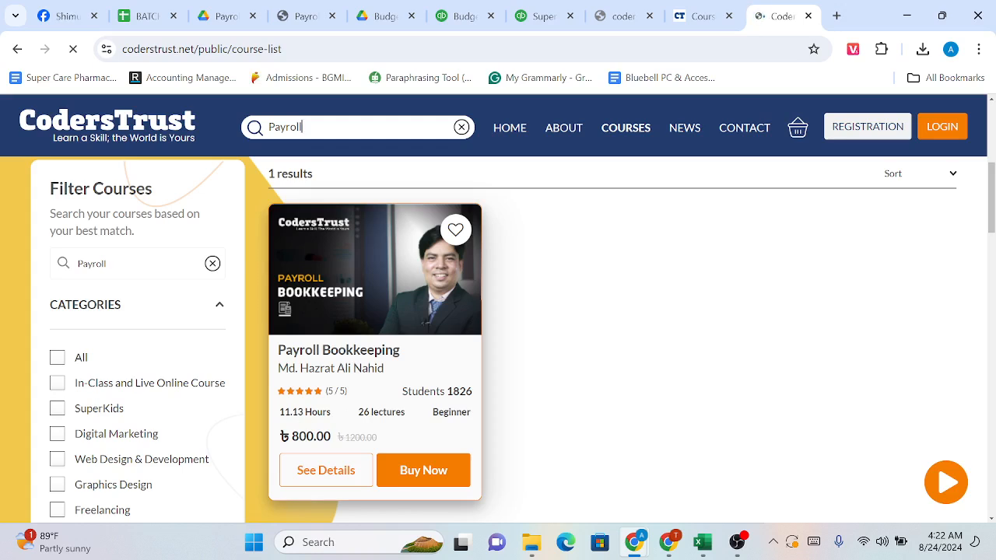
scroll(334, 416, "down", 1)
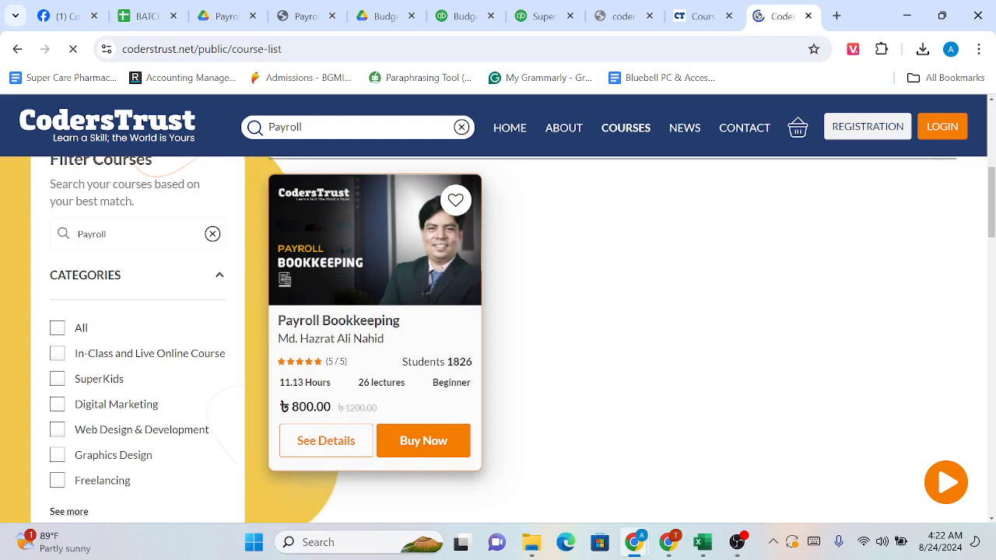
scroll(395, 366, "down", 2)
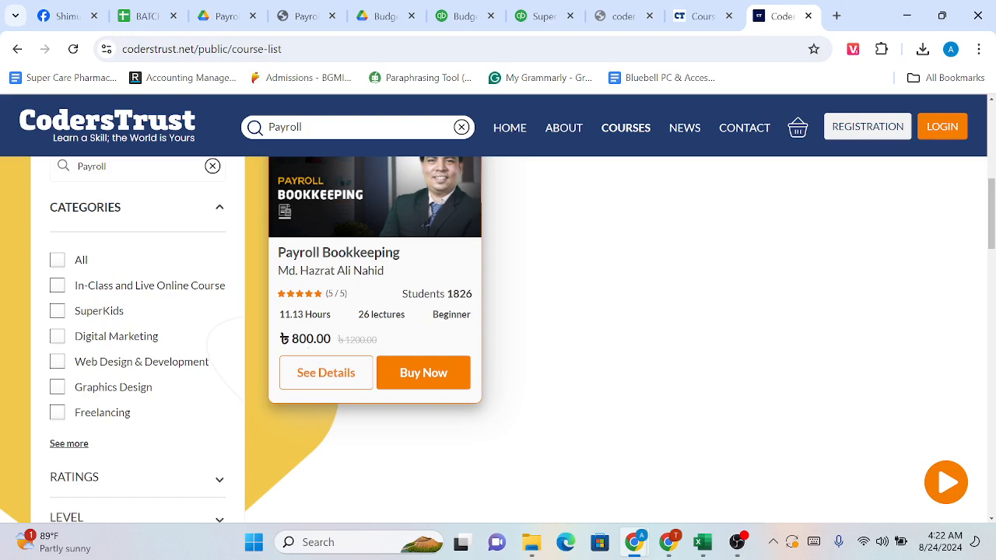
scroll(344, 315, "up", 3)
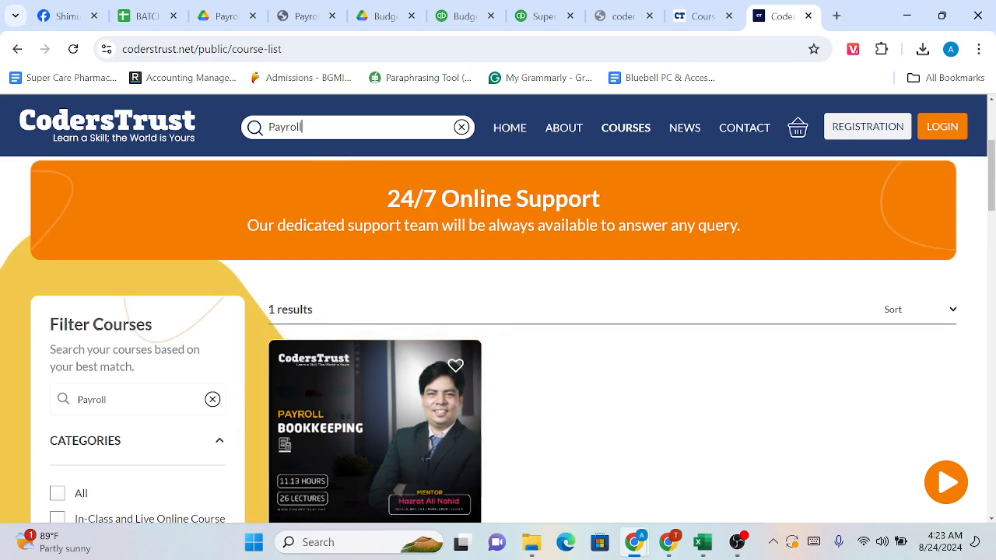
scroll(84, 443, "down", 2)
scroll(87, 444, "down", 2)
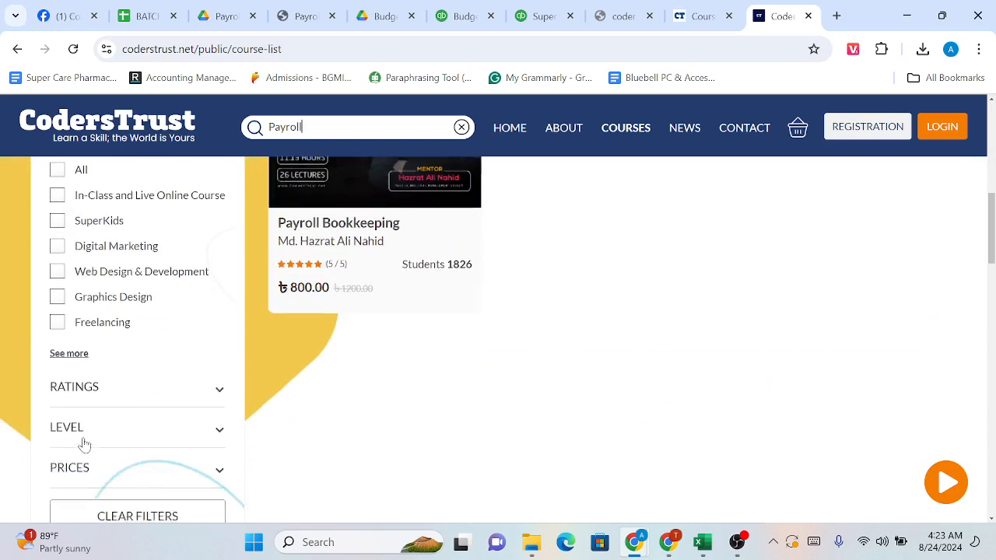
scroll(86, 443, "up", 1)
scroll(86, 443, "down", 4)
scroll(87, 444, "up", 5)
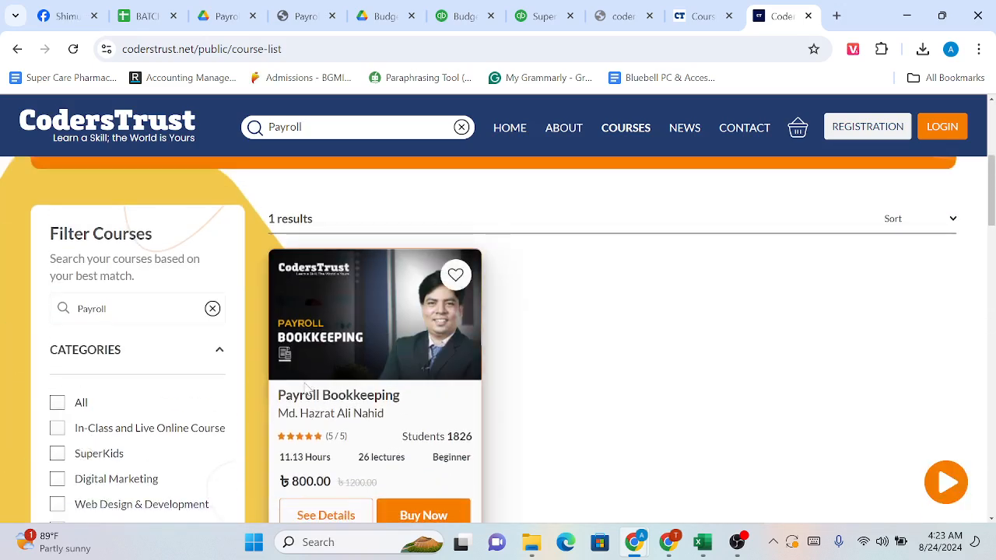
scroll(306, 389, "up", 5)
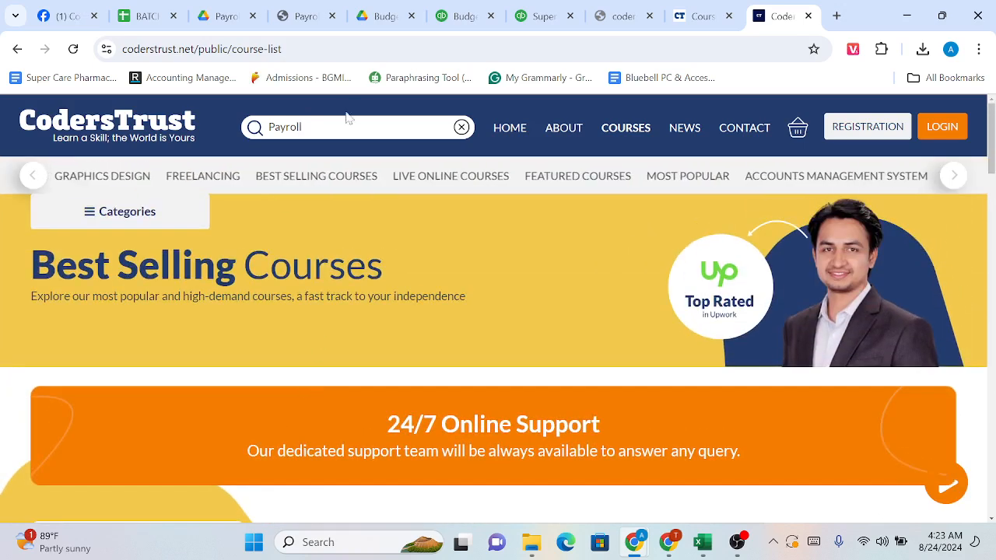
- Replace the course search term with Zoho books and run the search
key("BackSpace")
key("BackSpace")
key("BackSpace")
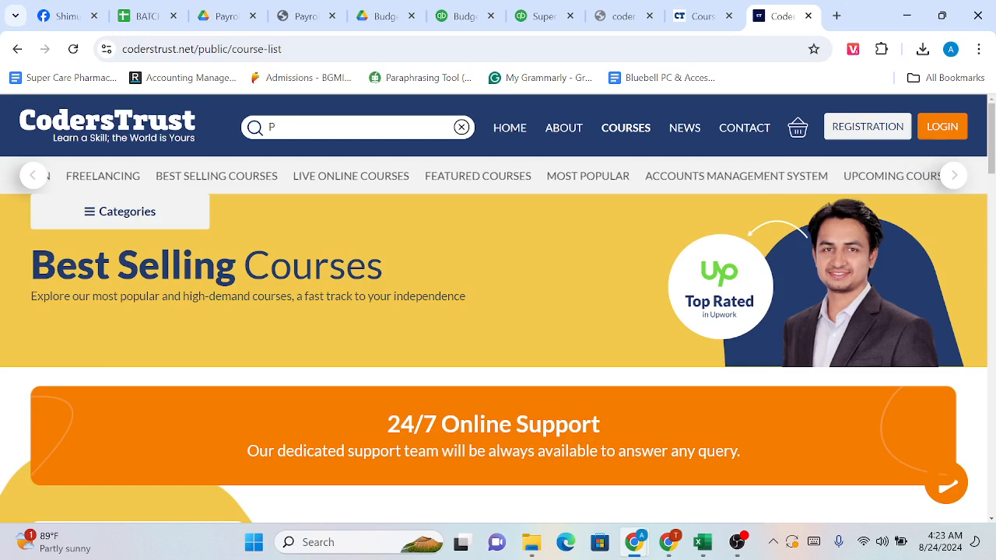
type("Z")
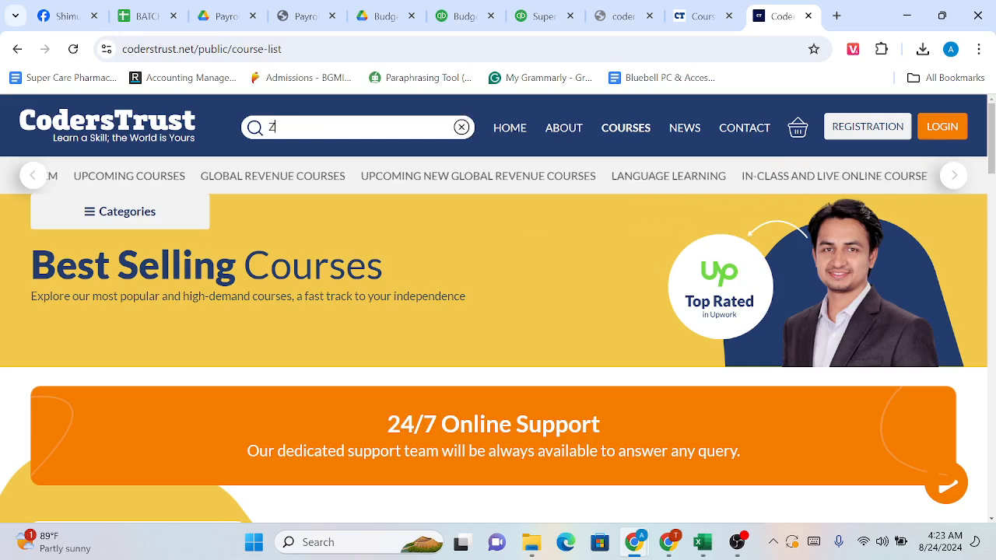
type("oho")
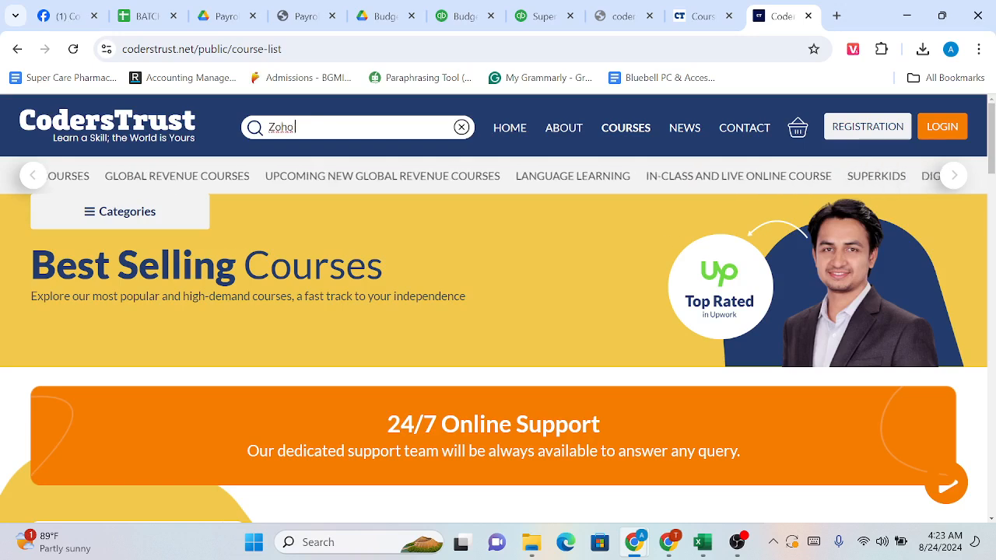
key("BackSpace")
key("BackSpace")
key("BackSpace")
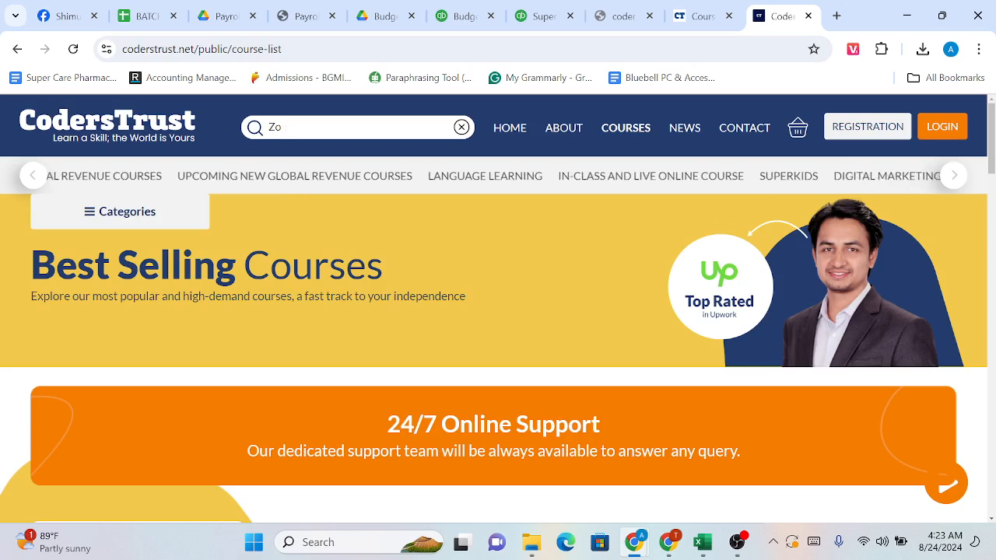
type("oho")
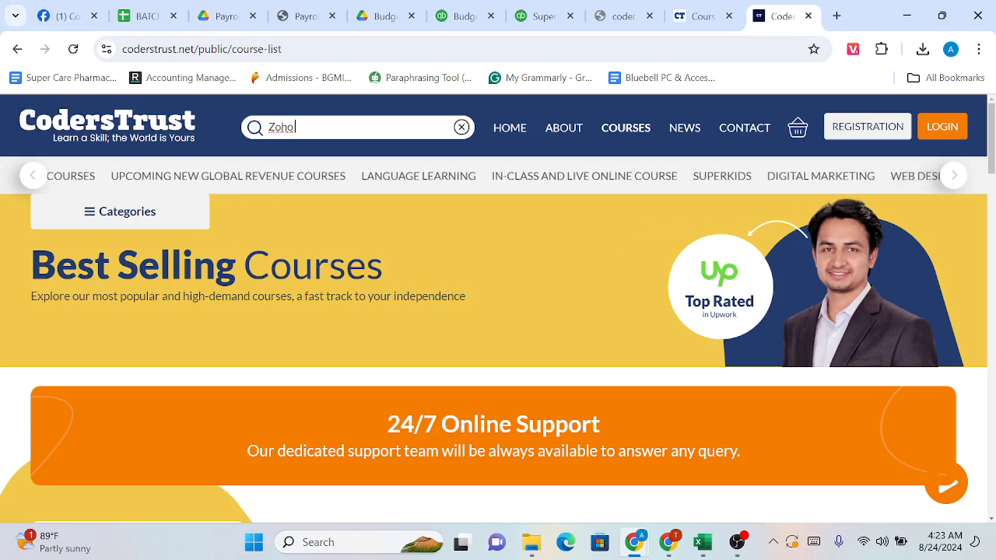
type(" books")
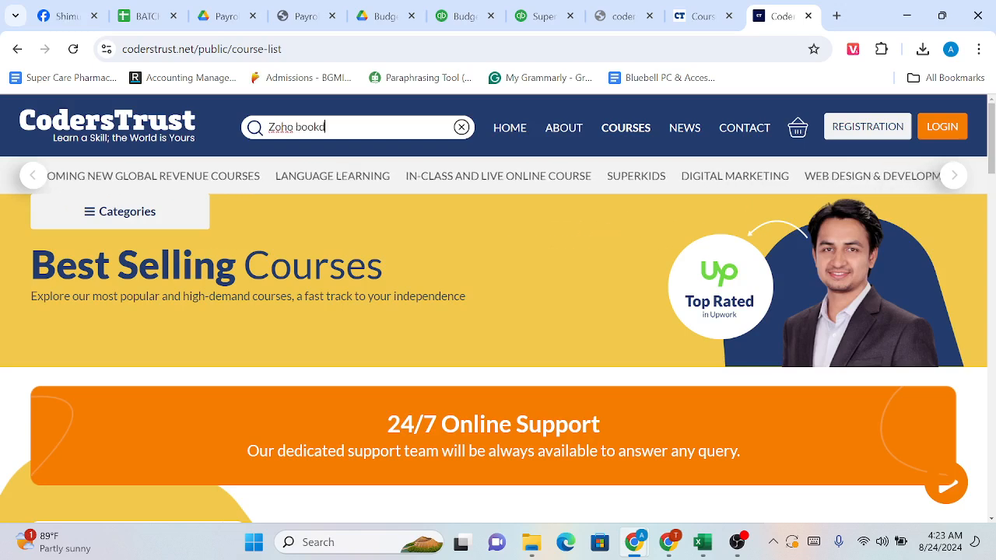
key("Return")
- Examine the Accounting with Zoho Books course card for its duration, lectures, level and price
scroll(364, 234, "down", 3)
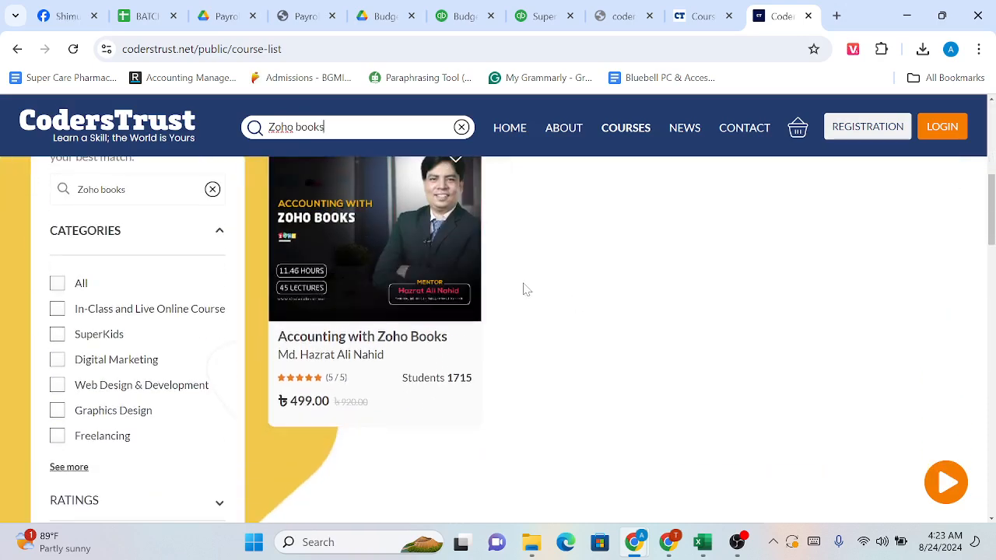
mouse_move(423, 312)
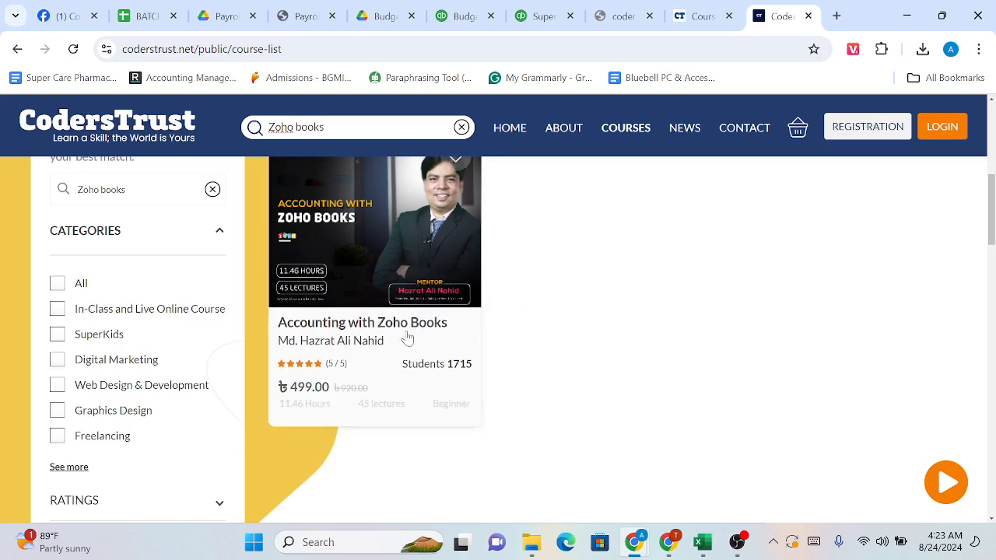
mouse_move(405, 337)
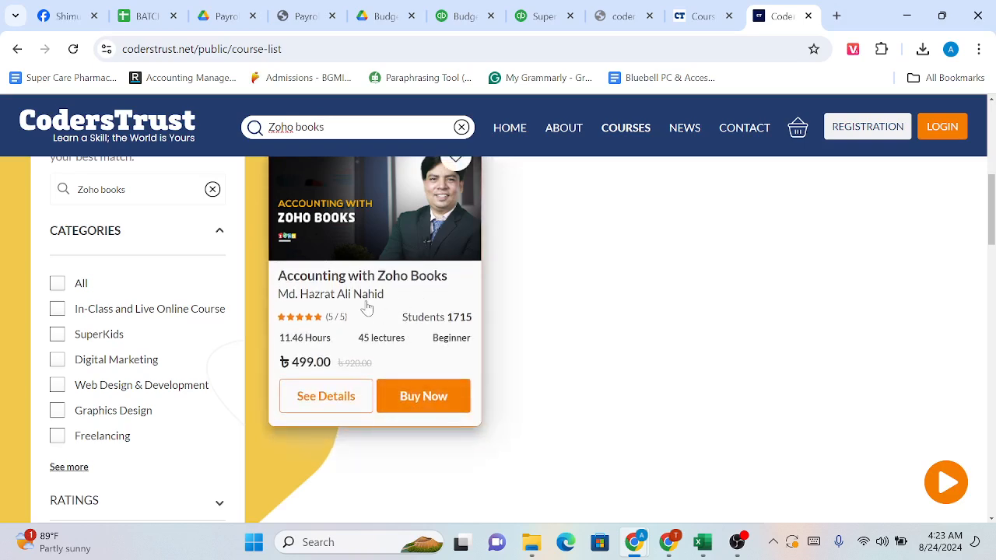
scroll(366, 306, "down", 1)
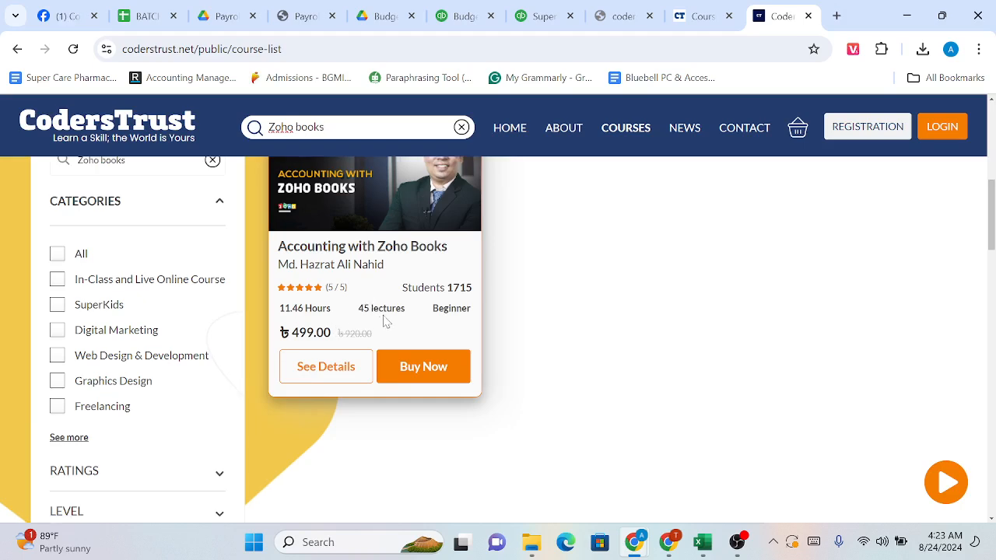
scroll(405, 336, "up", 4)
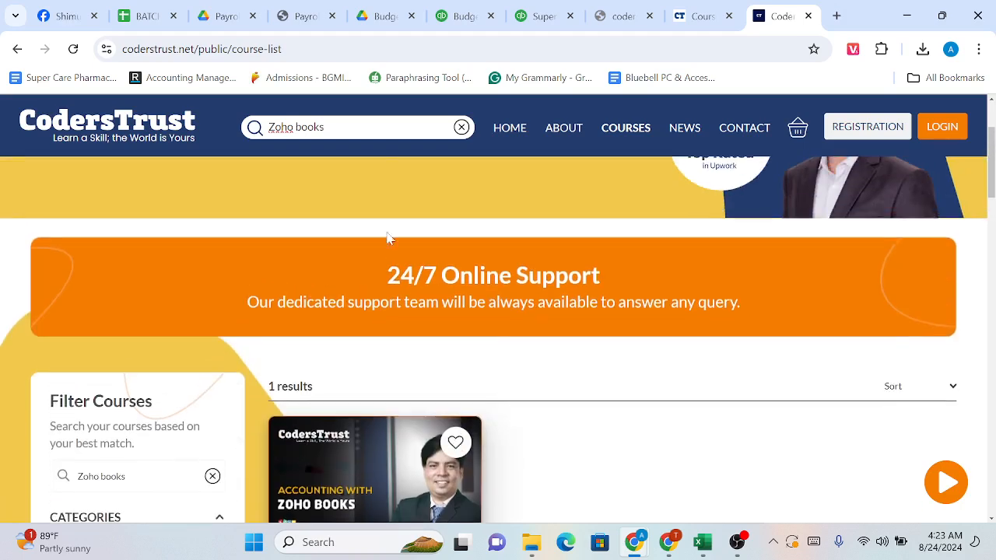
scroll(384, 309, "down", 3)
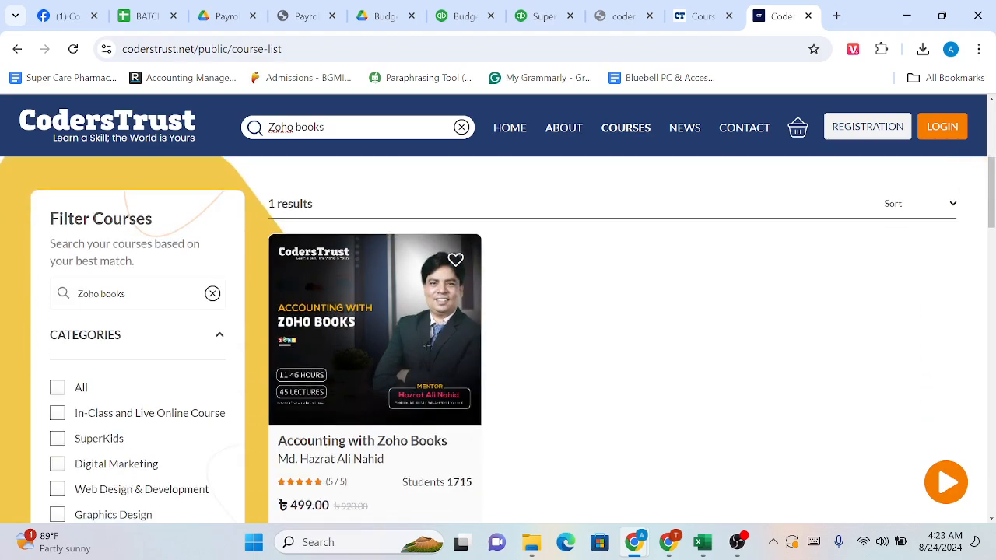
scroll(383, 310, "down", 4)
scroll(385, 309, "down", 2)
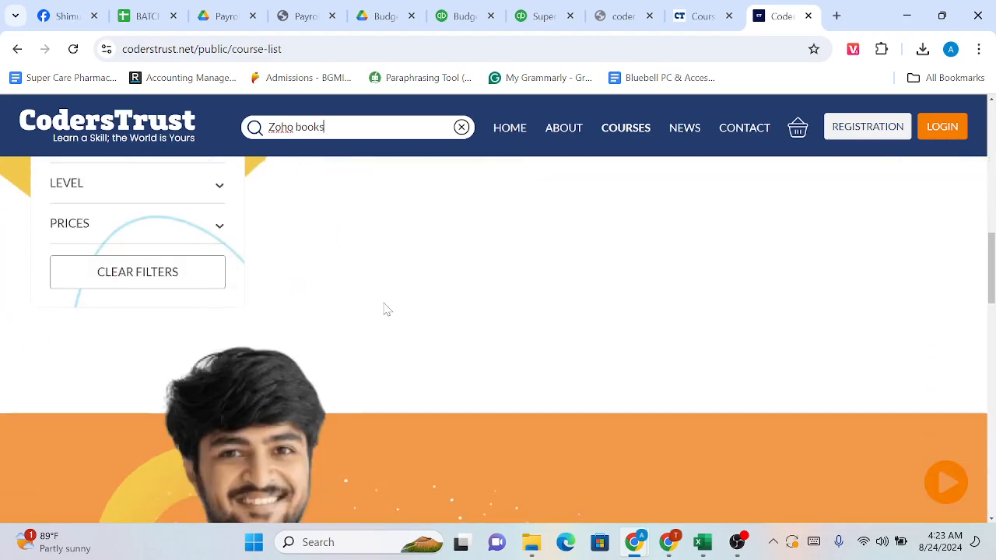
scroll(385, 310, "up", 12)
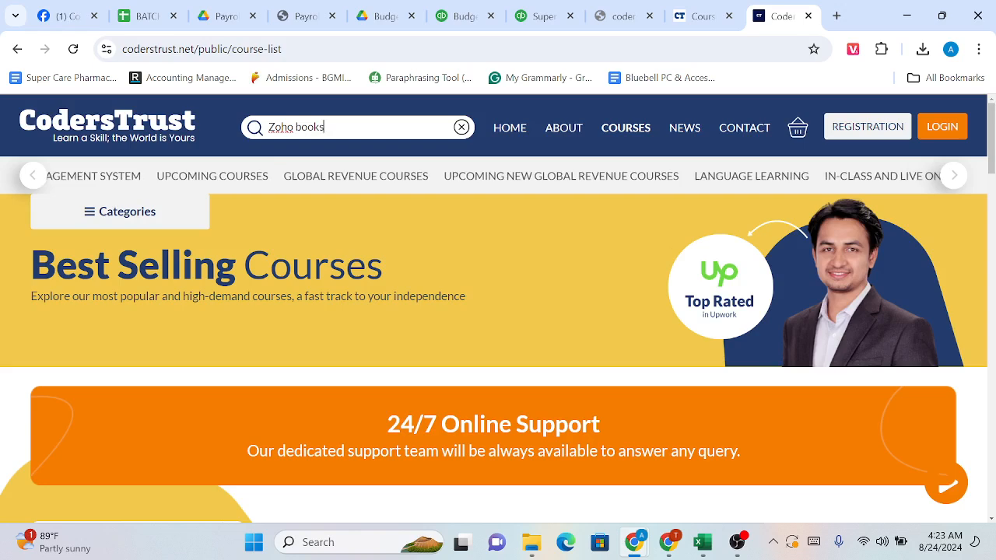
scroll(421, 380, "down", 8)
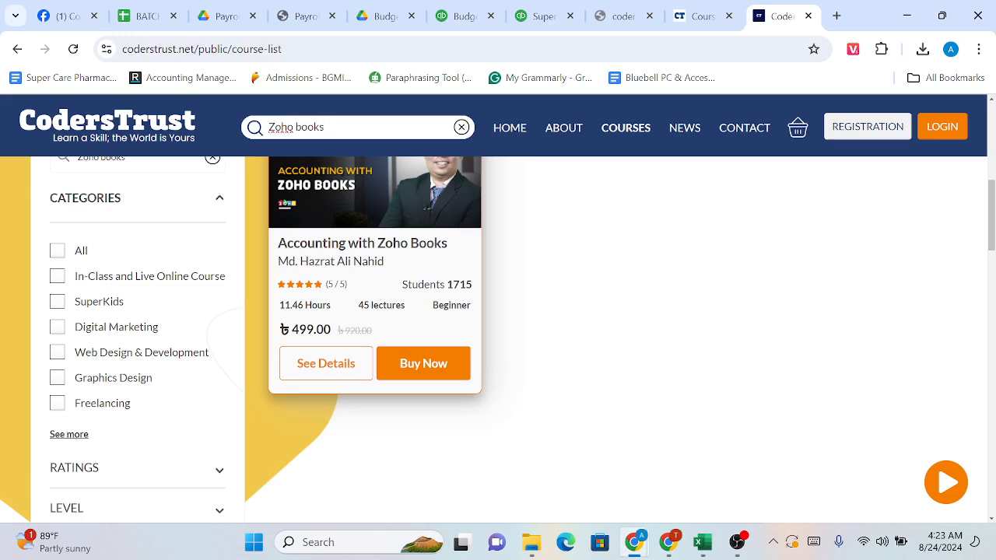
- Clear the Zoho books search and browse the first page of the full course catalogue, including its accounting and bookkeeping courses
left_click(461, 127)
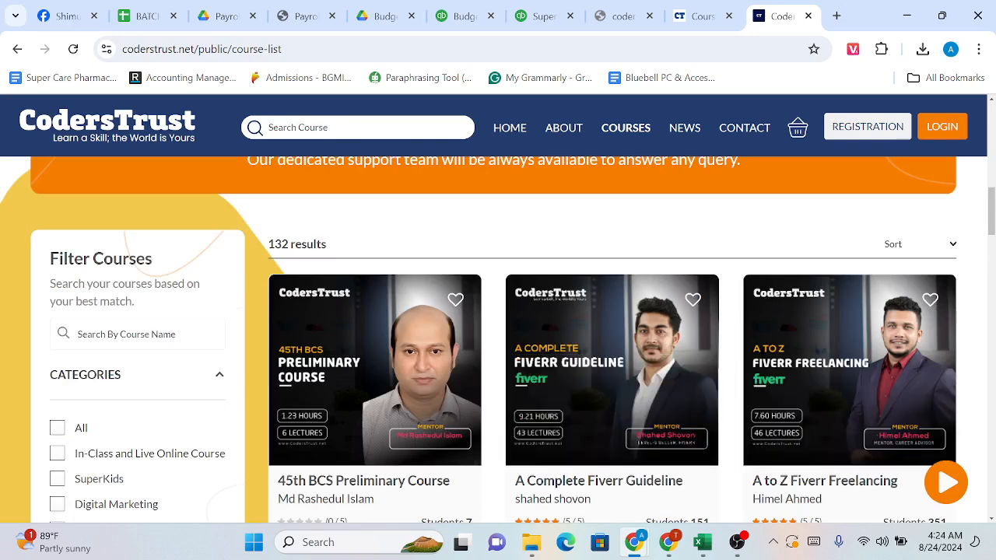
scroll(466, 326, "down", 1)
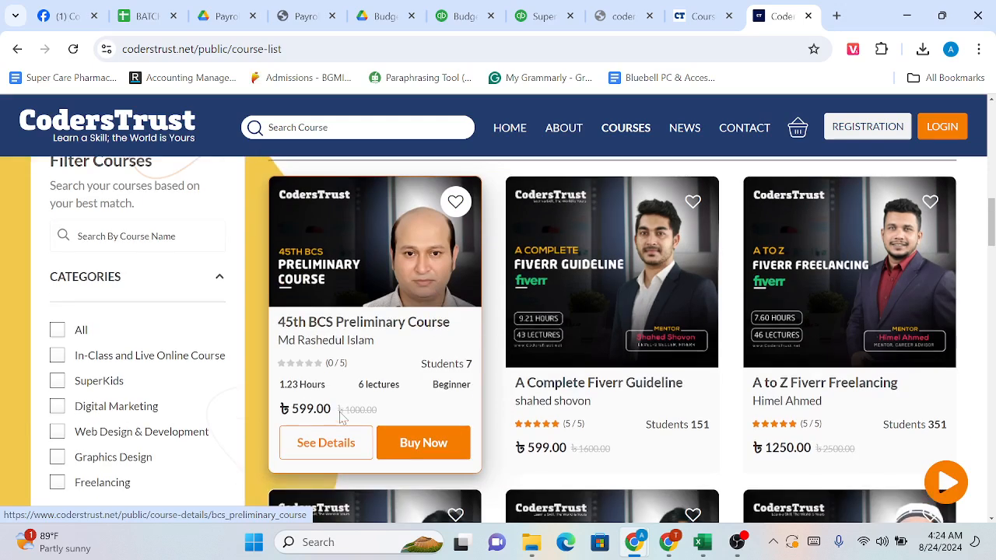
scroll(545, 374, "down", 1)
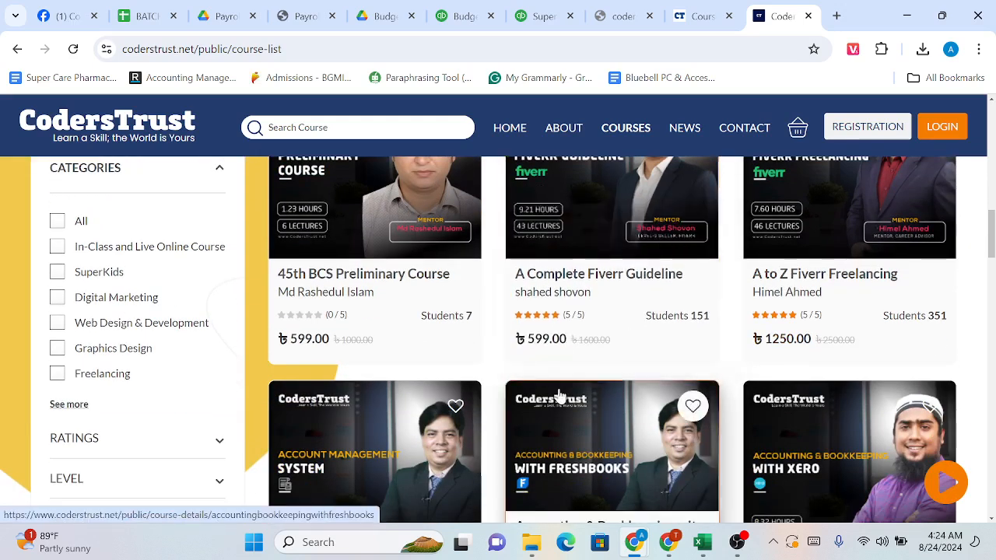
scroll(560, 397, "down", 2)
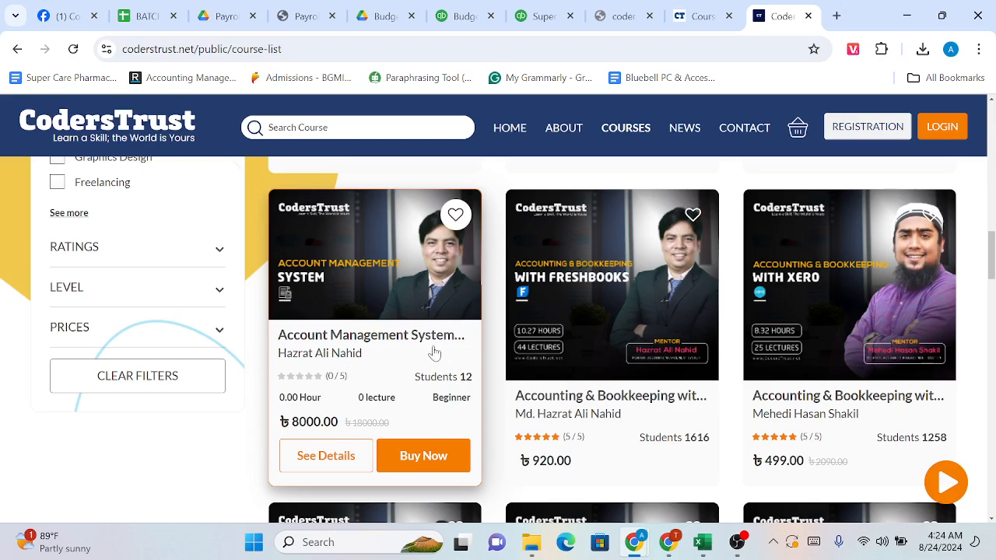
scroll(673, 350, "down", 1)
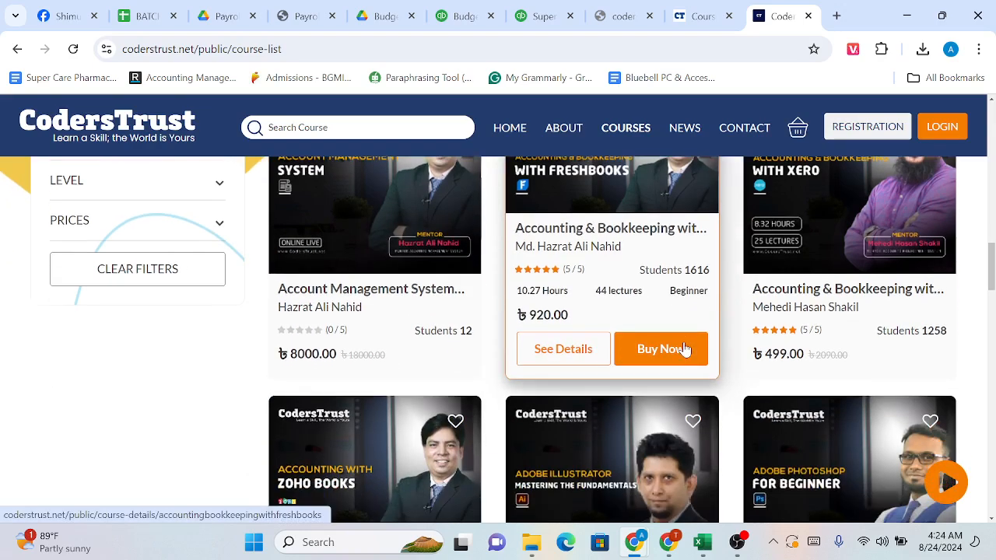
scroll(587, 429, "down", 2)
scroll(587, 429, "down", 5)
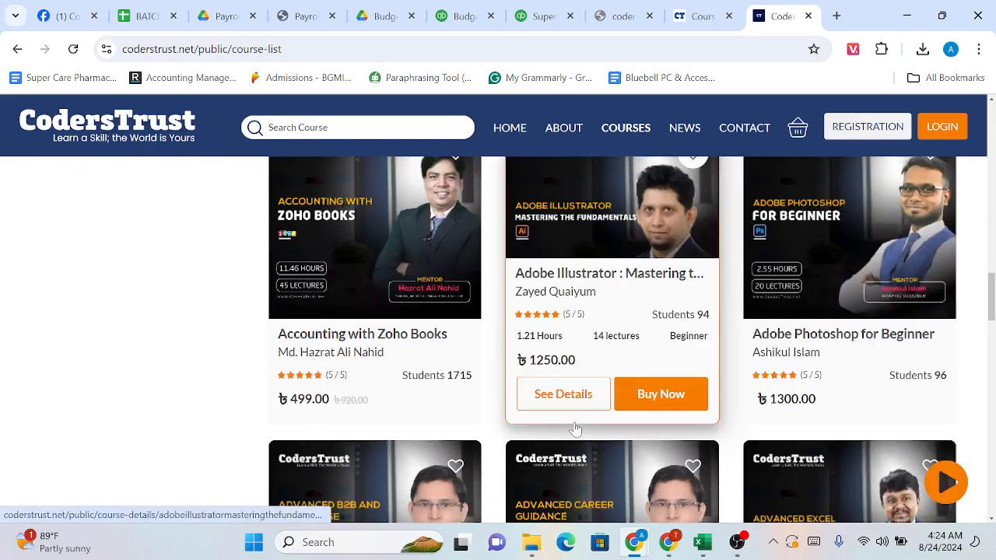
scroll(575, 429, "up", 5)
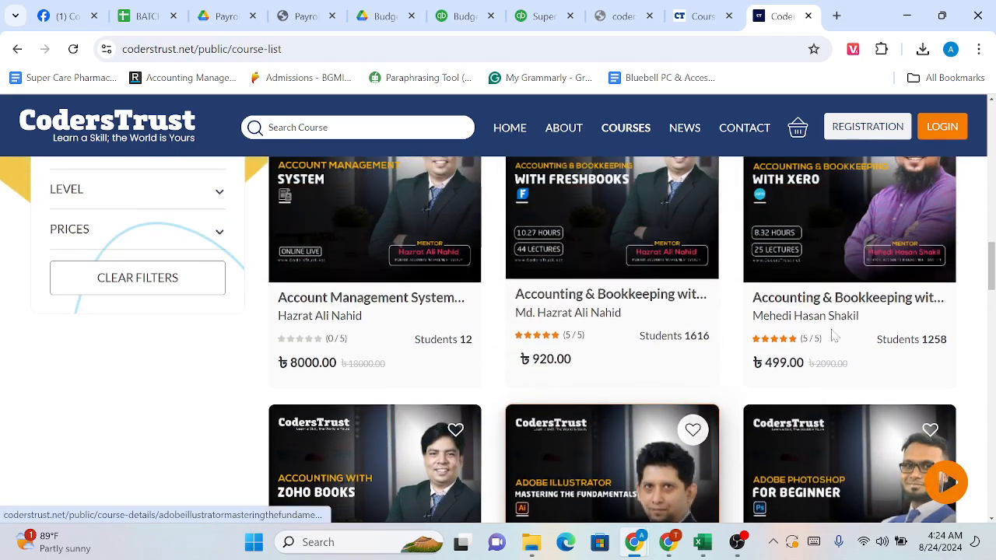
scroll(603, 381, "down", 3)
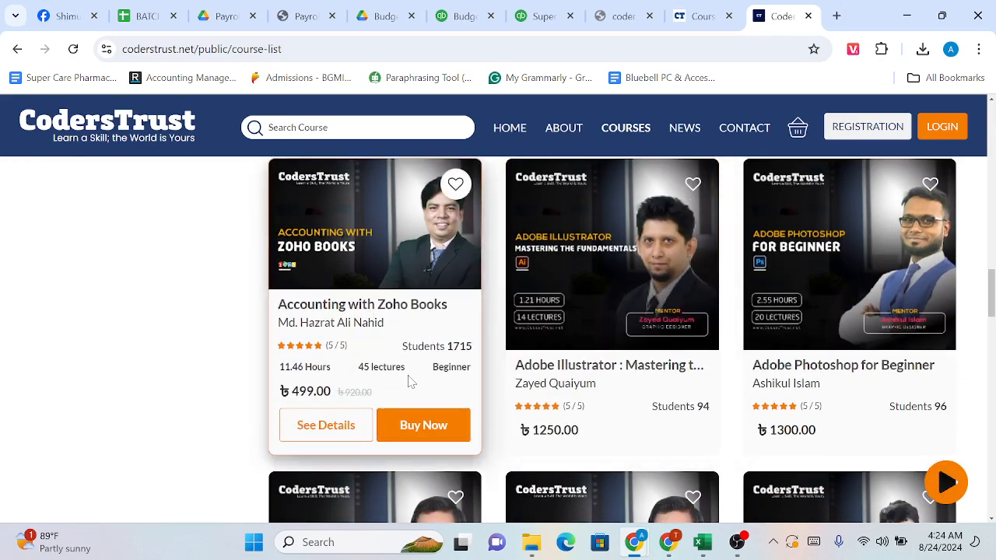
scroll(406, 377, "down", 1)
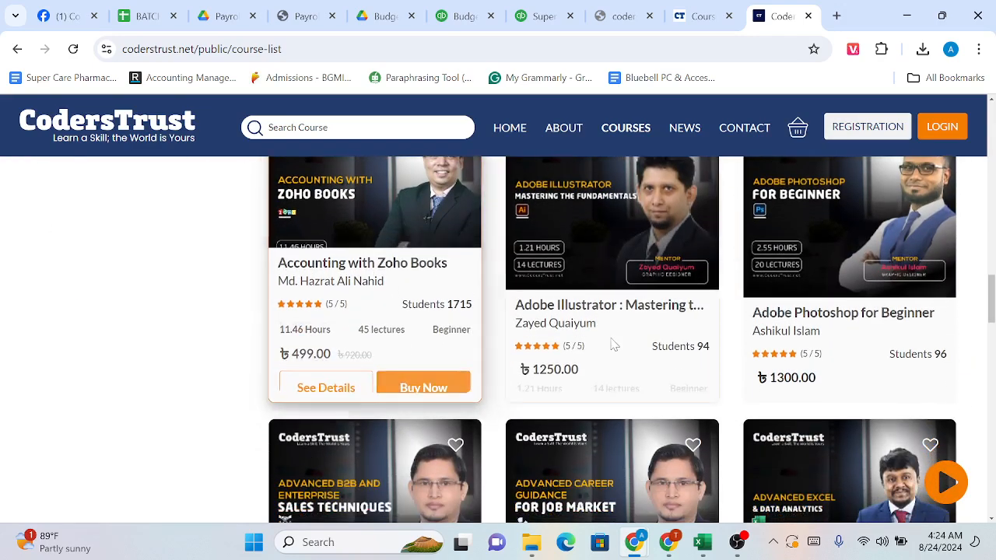
scroll(591, 357, "down", 4)
scroll(552, 371, "down", 1)
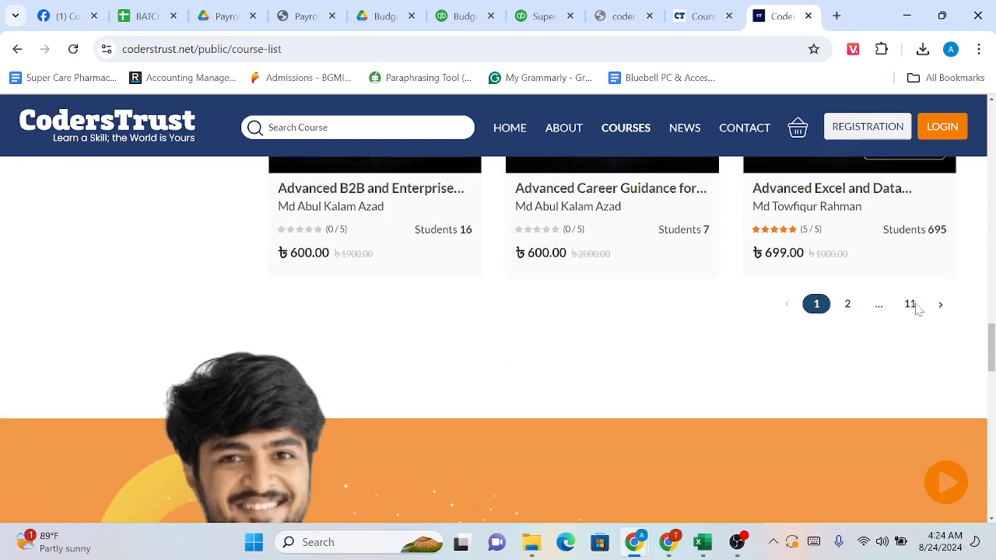
- Look back over the catalogue's opening rows, including the 45th BCS Preliminary and Fiverr course cards
scroll(585, 365, "up", 20)
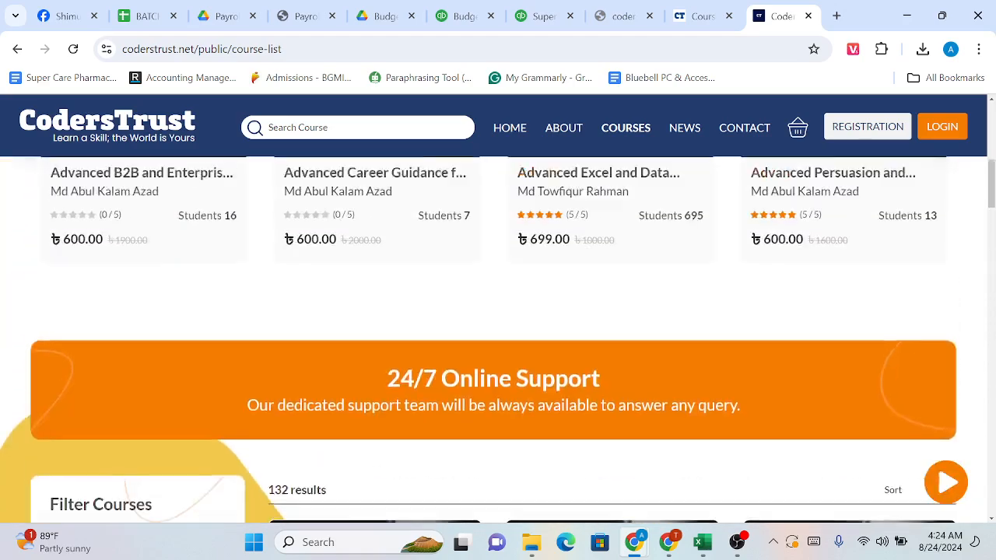
scroll(586, 365, "down", 4)
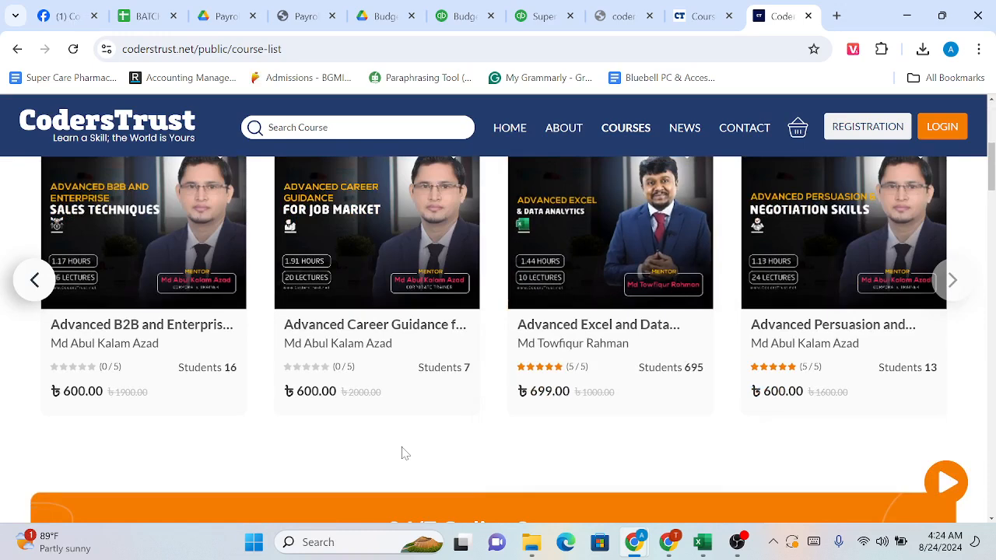
scroll(402, 453, "down", 10)
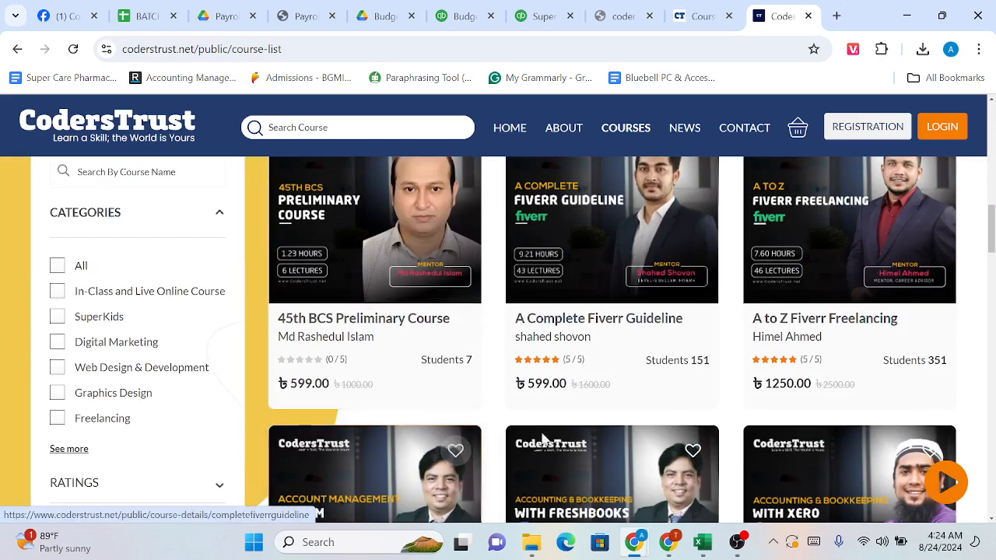
mouse_move(382, 313)
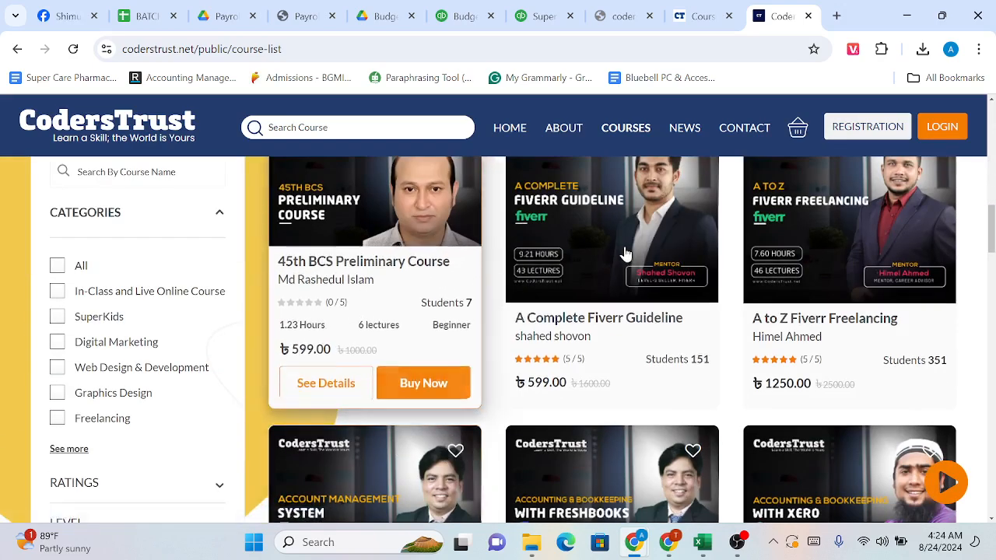
scroll(624, 251, "down", 5)
left_click(535, 6)
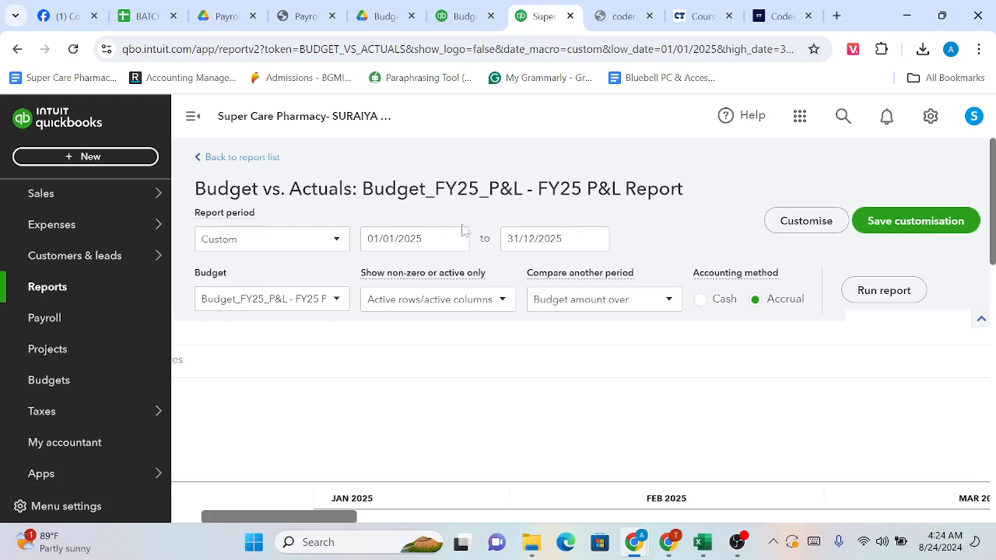
left_click(450, 9)
left_click(780, 8)
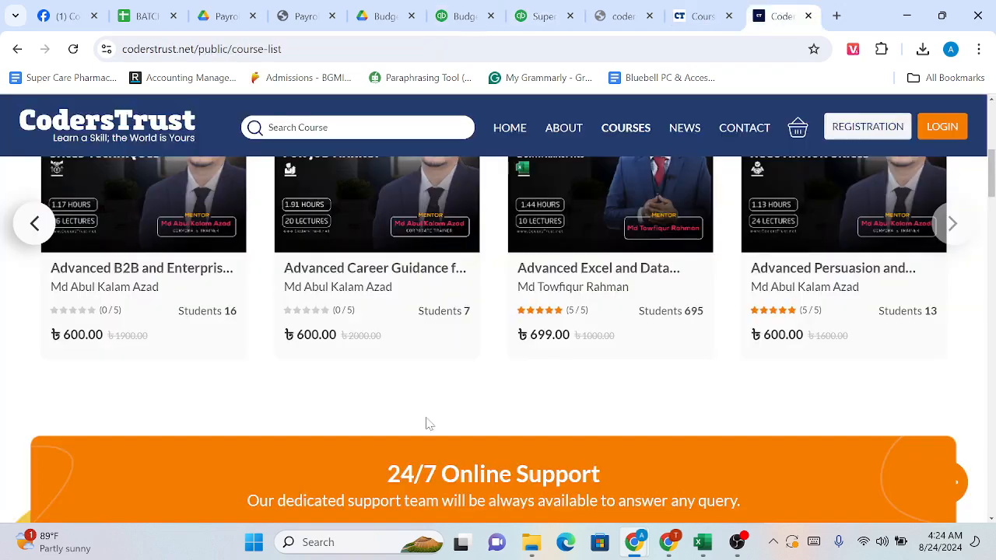
- Examine the Account Management System course card for its duration, lectures, level and price
scroll(426, 424, "down", 10)
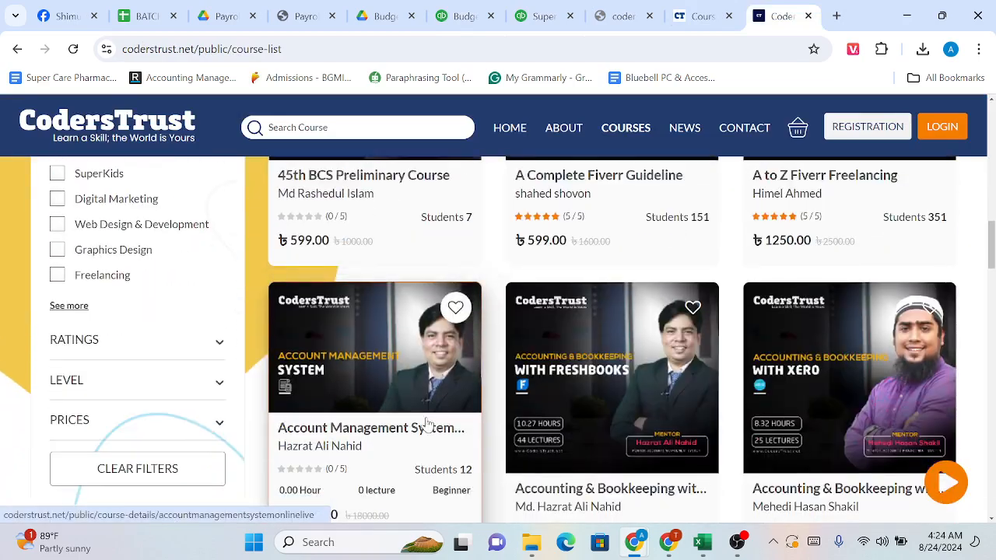
scroll(426, 424, "down", 2)
mouse_move(296, 307)
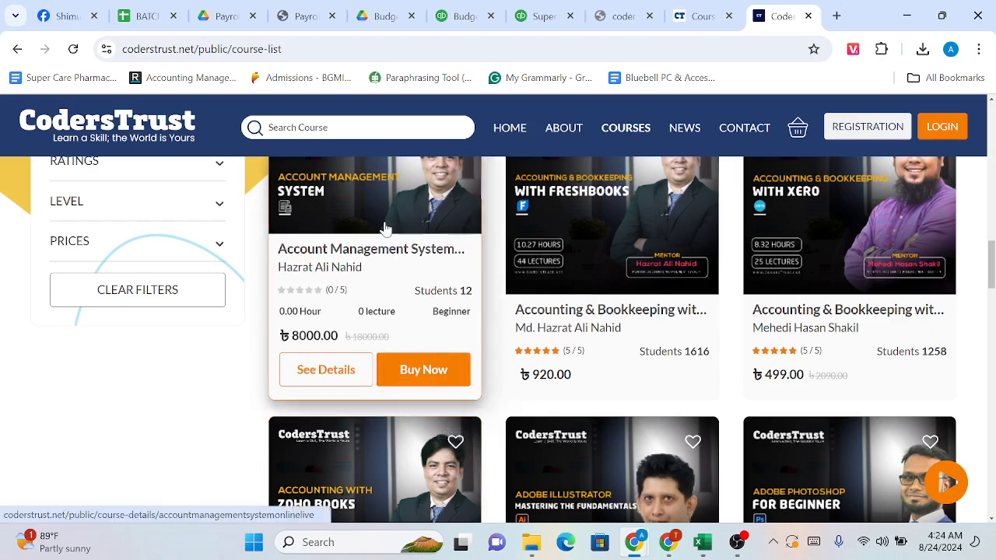
scroll(384, 228, "down", 4)
- Close the two CodersTrust course pages and check the remaining coderstrust.bd page
left_click(550, 6)
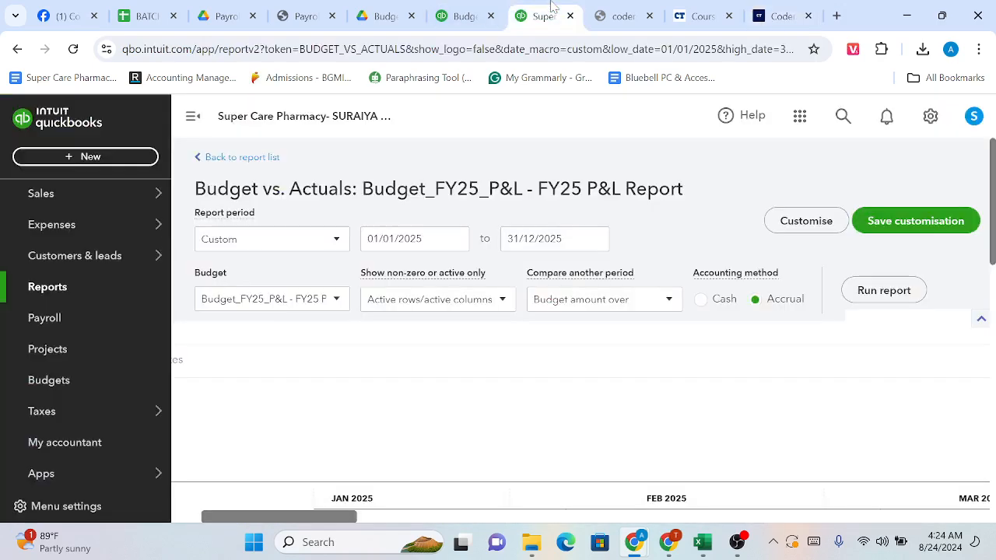
left_click(807, 16)
left_click(808, 16)
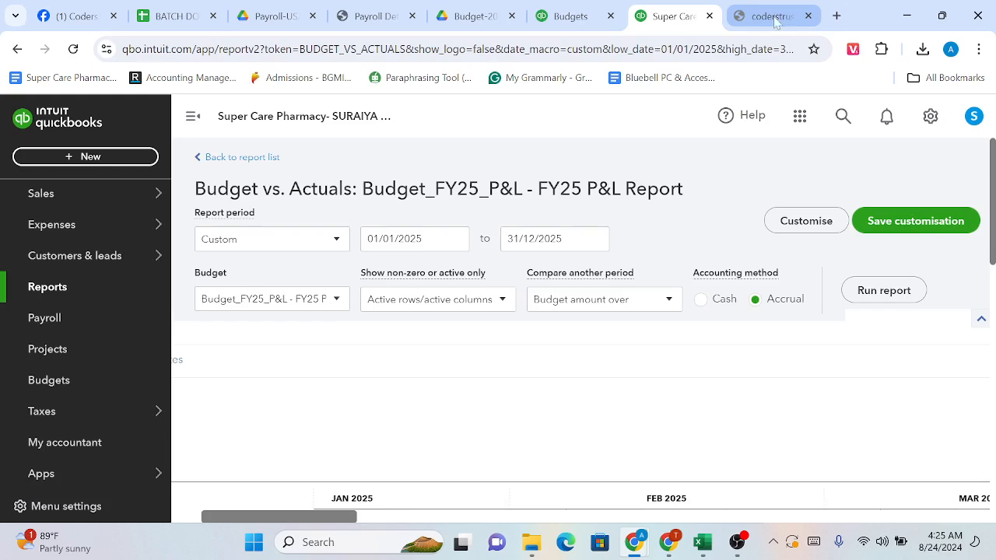
left_click(765, 10)
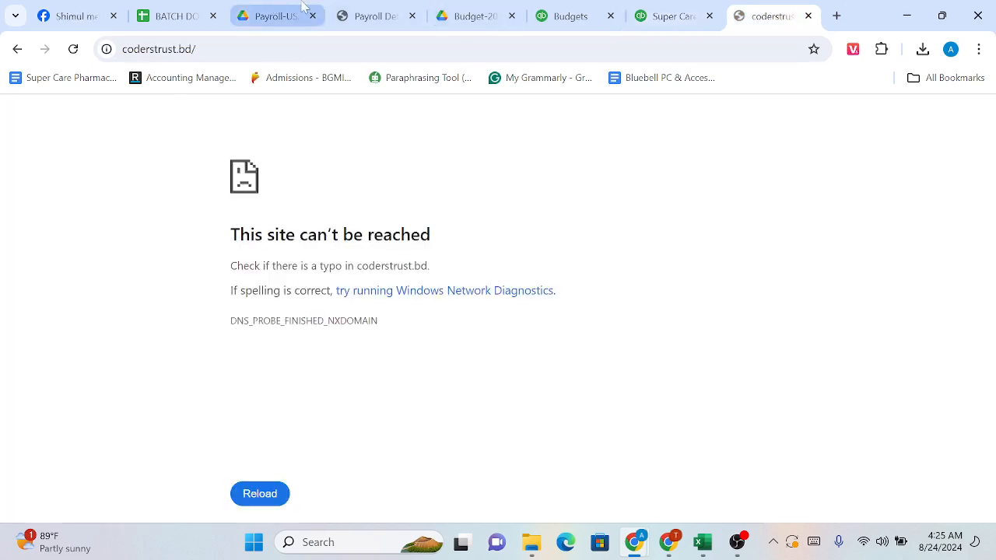
- Switch to the Payroll-USA folder in Google Drive and open the Payroll Journal-USA spreadsheet
left_click(272, 15)
scroll(292, 371, "down", 2)
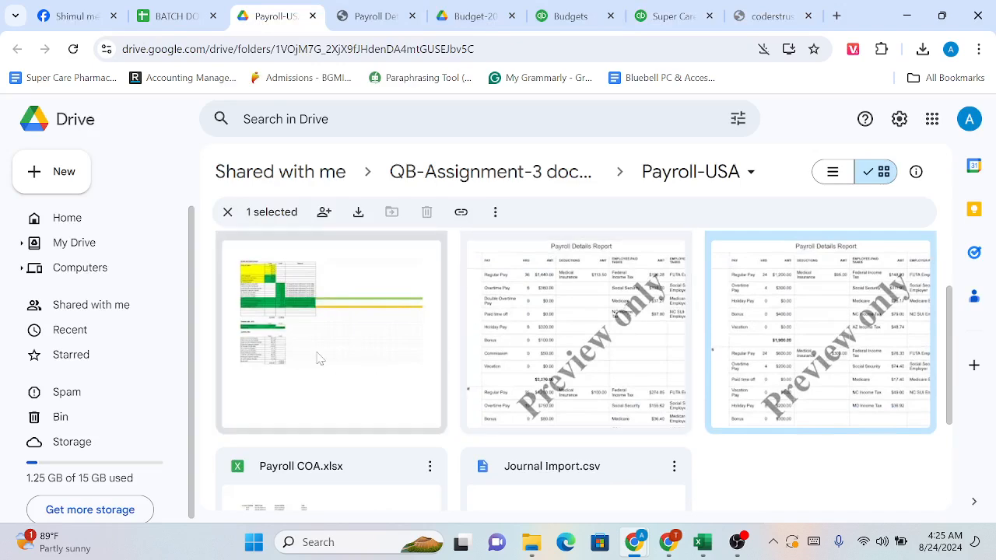
double_click(301, 337)
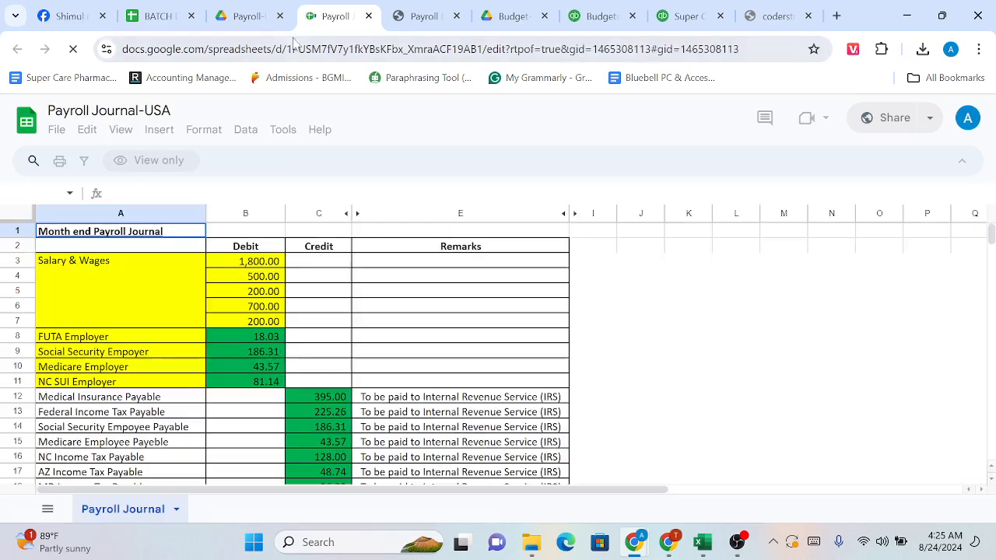
- Open Payroll COA.xlsx from the Payroll-USA Drive folder and view its list of payroll accounts
left_click(255, 11)
scroll(371, 416, "down", 3)
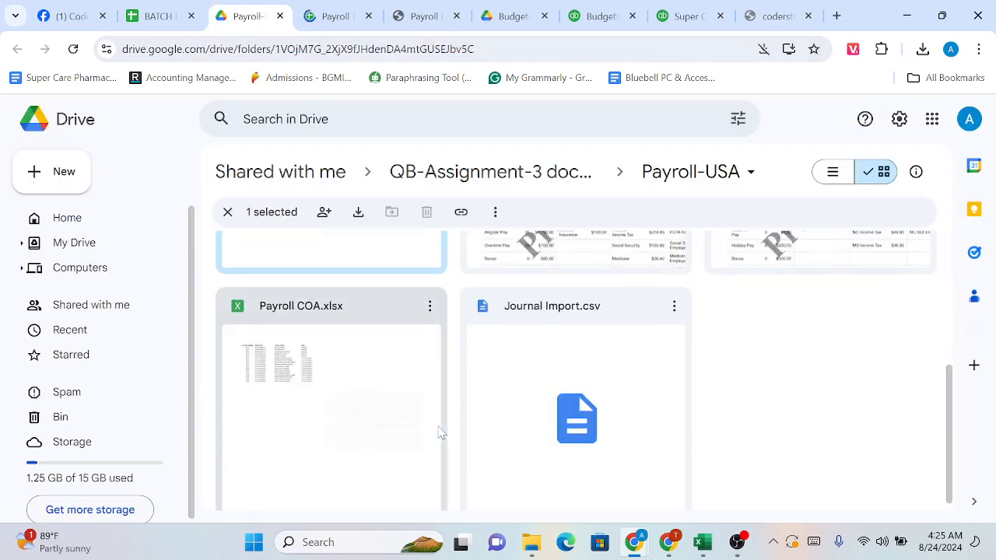
double_click(360, 398)
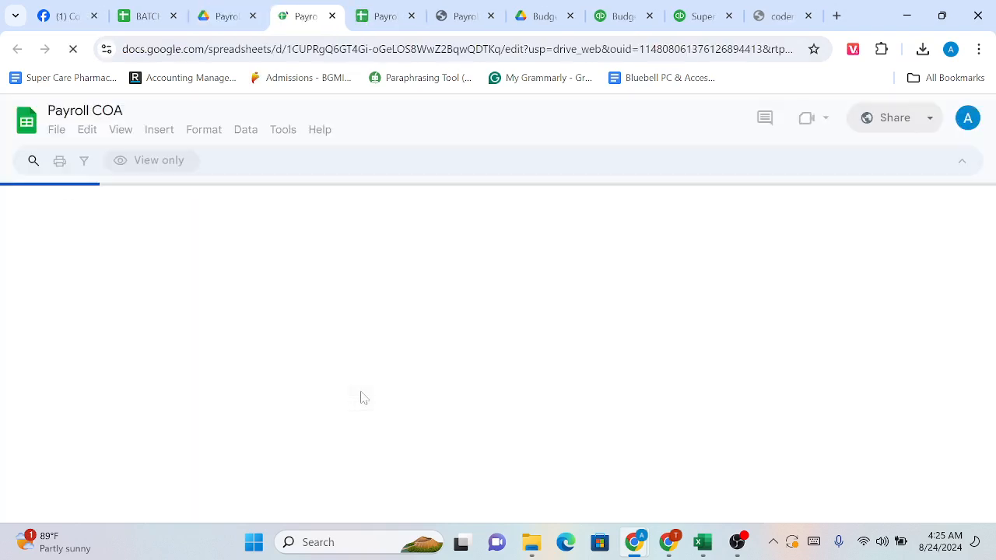
left_click(231, 8)
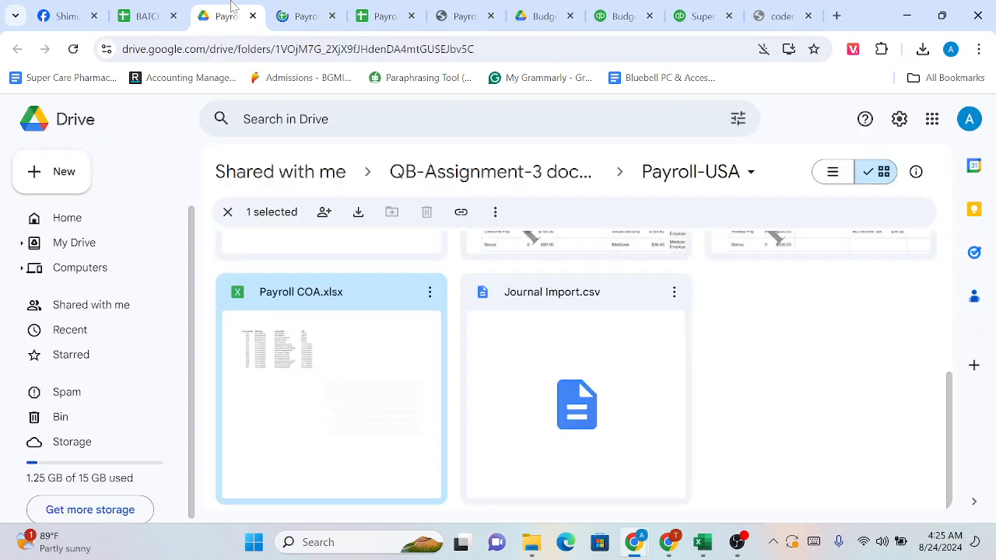
left_click(282, 16)
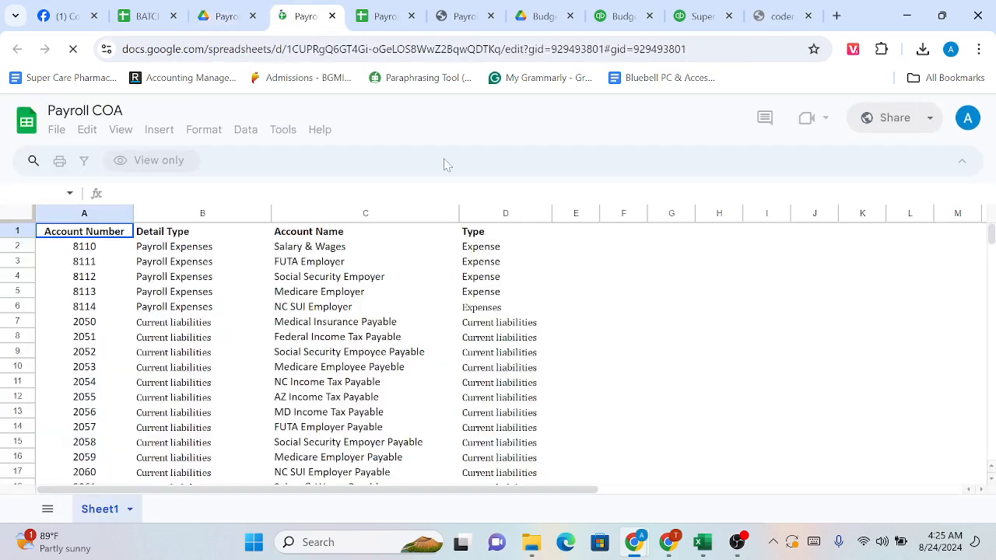
- Examine the employee-paid and employer-paid taxes of the first employee in the Payroll Details Report (USA) PDF
left_click(464, 16)
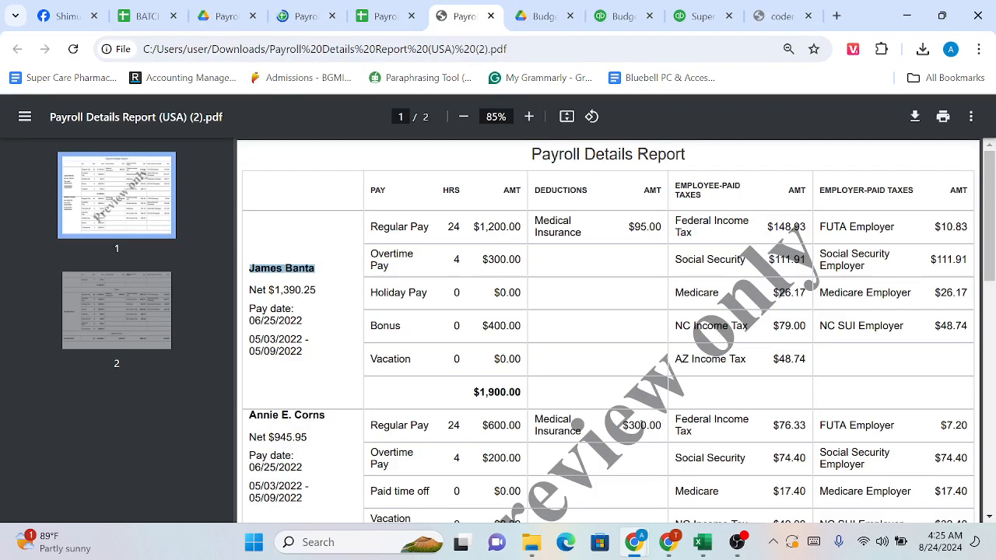
left_click(709, 234)
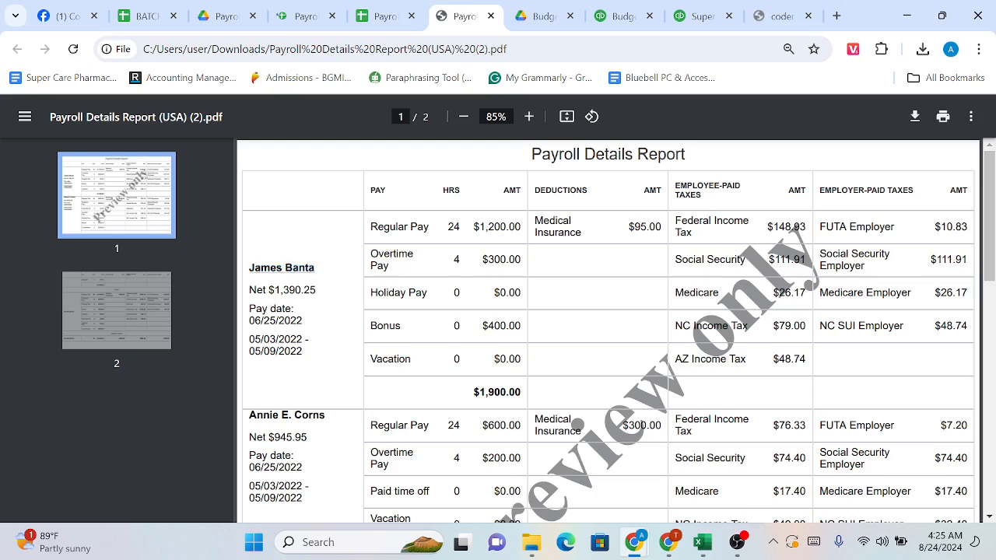
left_click_drag(786, 259, 686, 259)
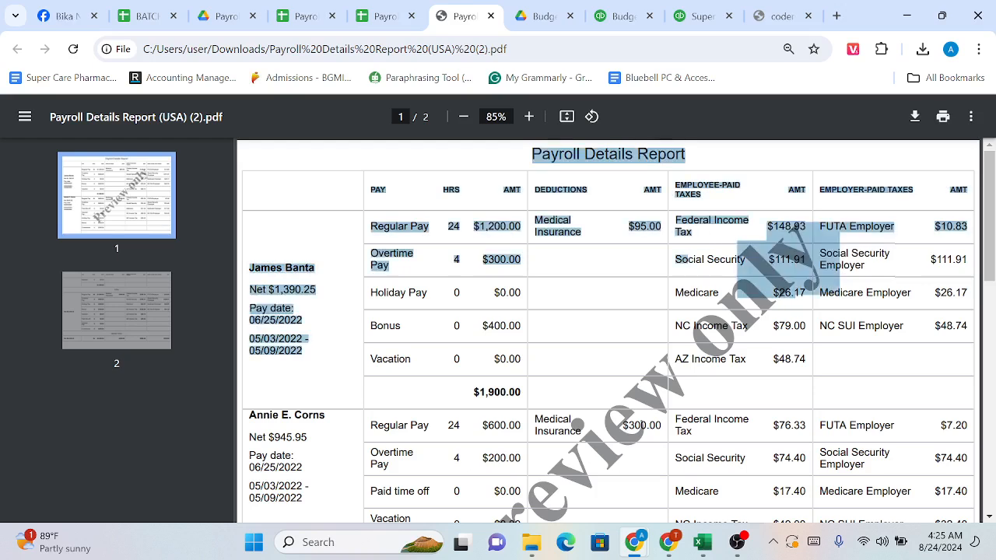
left_click(686, 259)
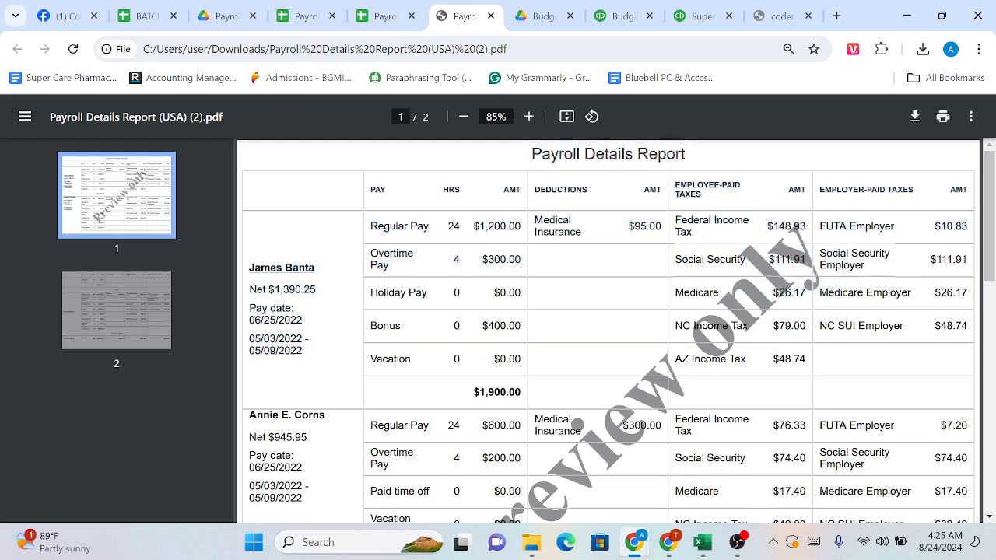
- Switch to QuickBooks Online, start a new journal entry for Super Care Pharmacy and open the account field on line 1
left_click(622, 15)
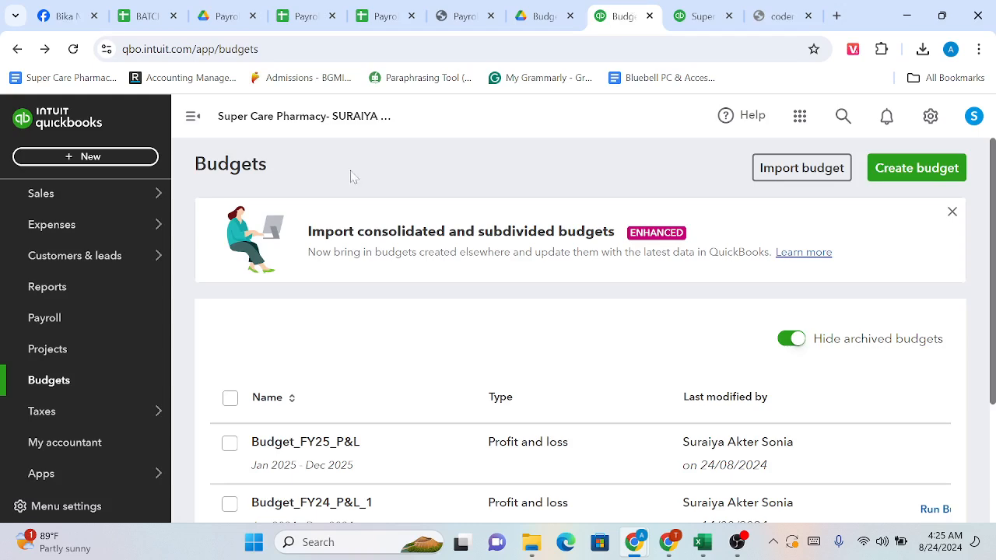
left_click(68, 160)
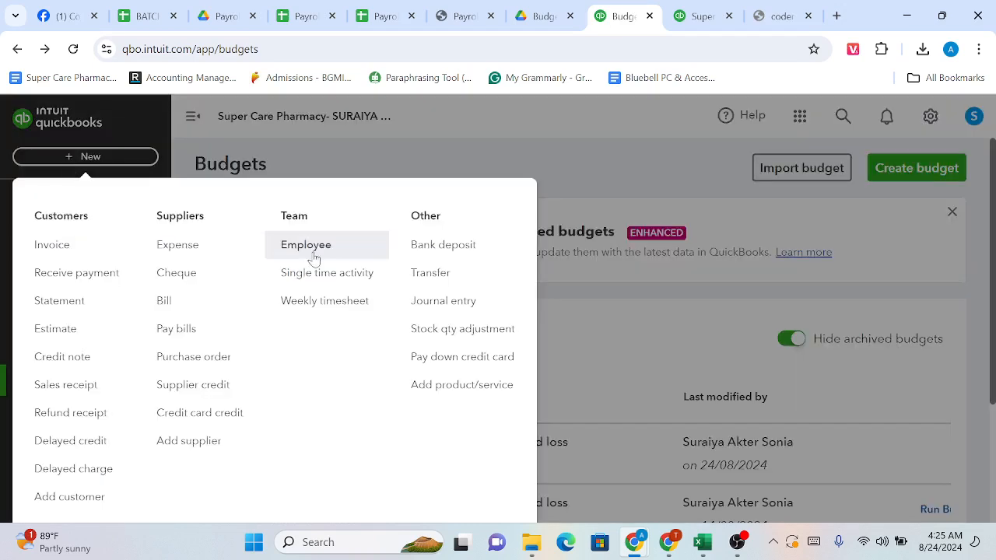
left_click(459, 303)
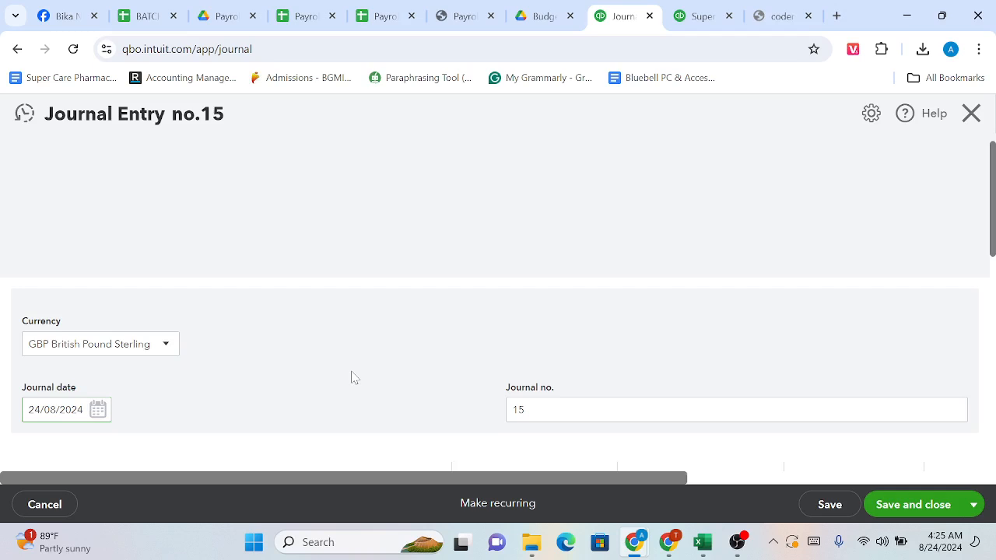
scroll(327, 350, "down", 2)
left_click(222, 260)
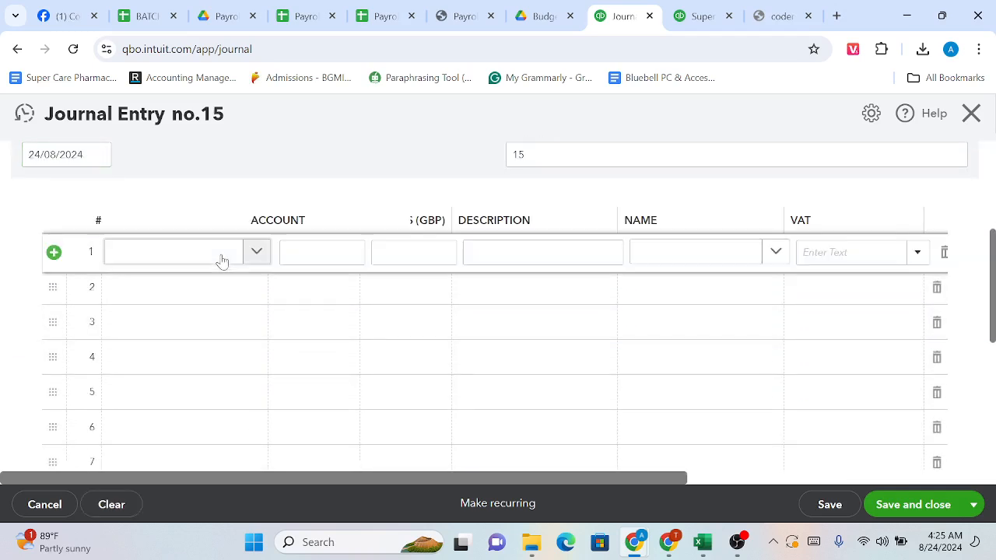
- Browse the accounts available for journal line 1, then check the first employee's Federal Income Tax item in the Payroll Details Report PDF
left_click(257, 252)
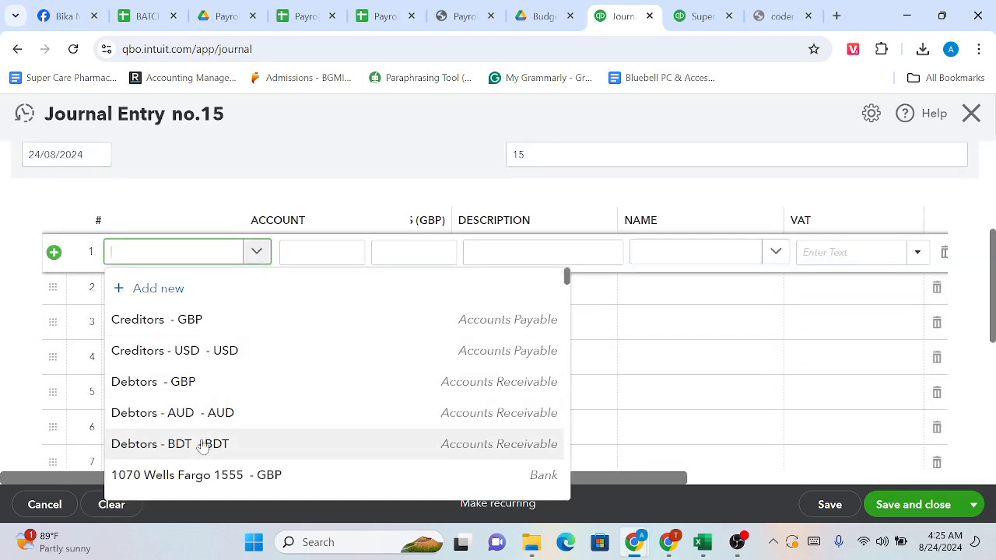
scroll(202, 445, "down", 2)
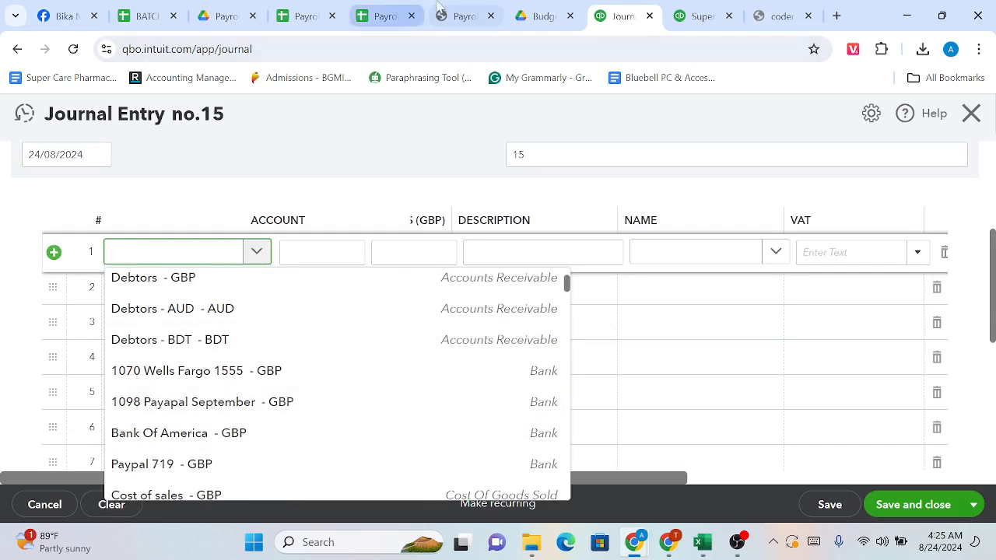
left_click(459, 15)
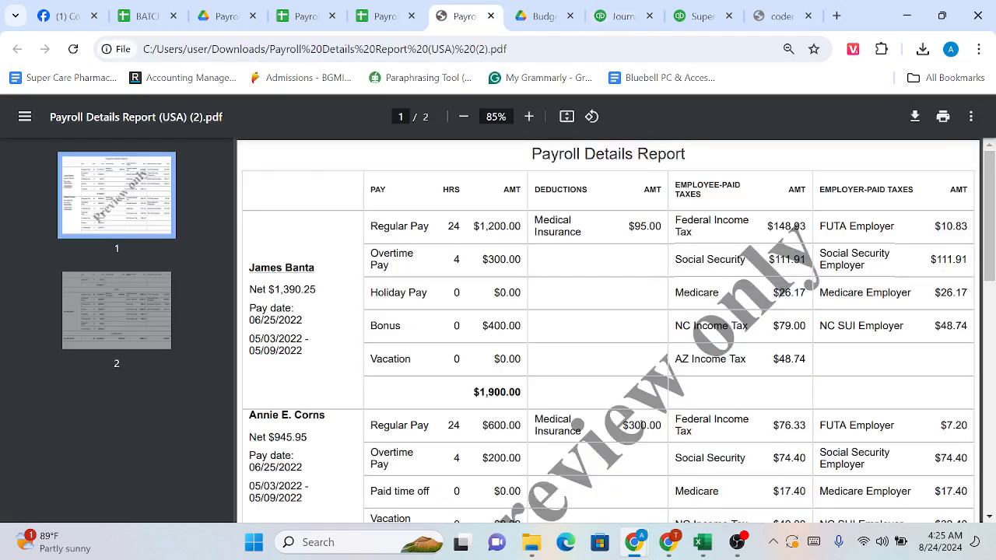
left_click_drag(692, 233, 675, 221)
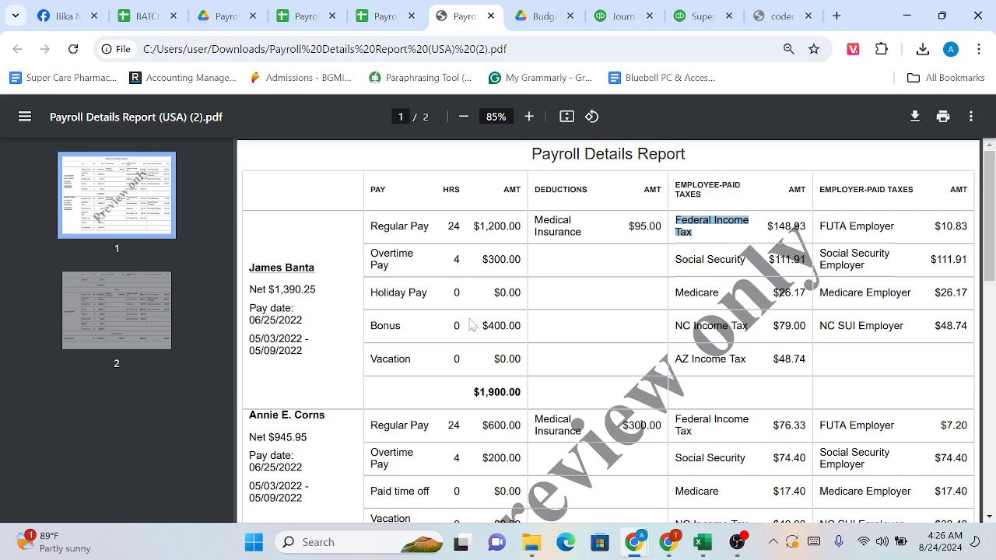
- Switch to the Payroll-USA folder in Google Drive and open the Payroll COA.xlsx spreadsheet
left_click(381, 17)
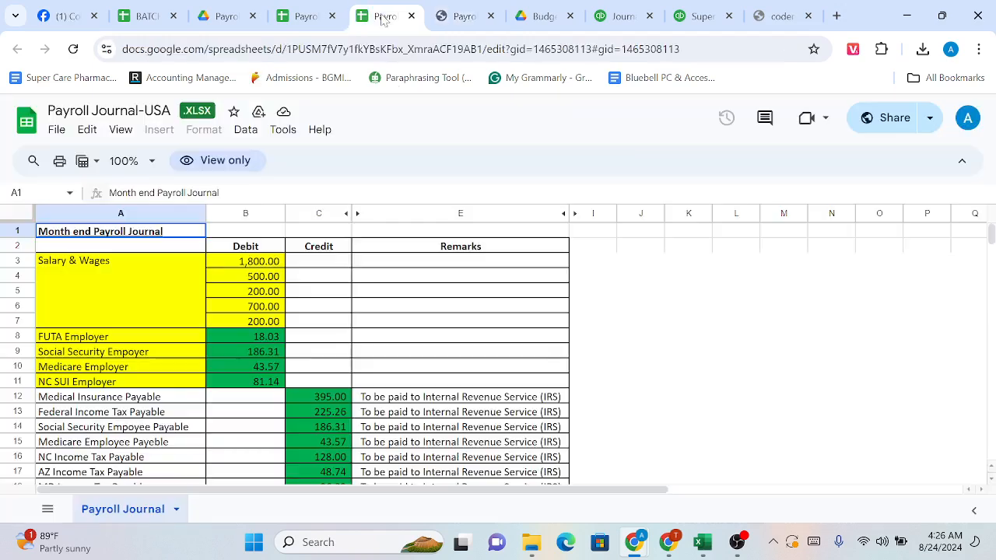
left_click(220, 16)
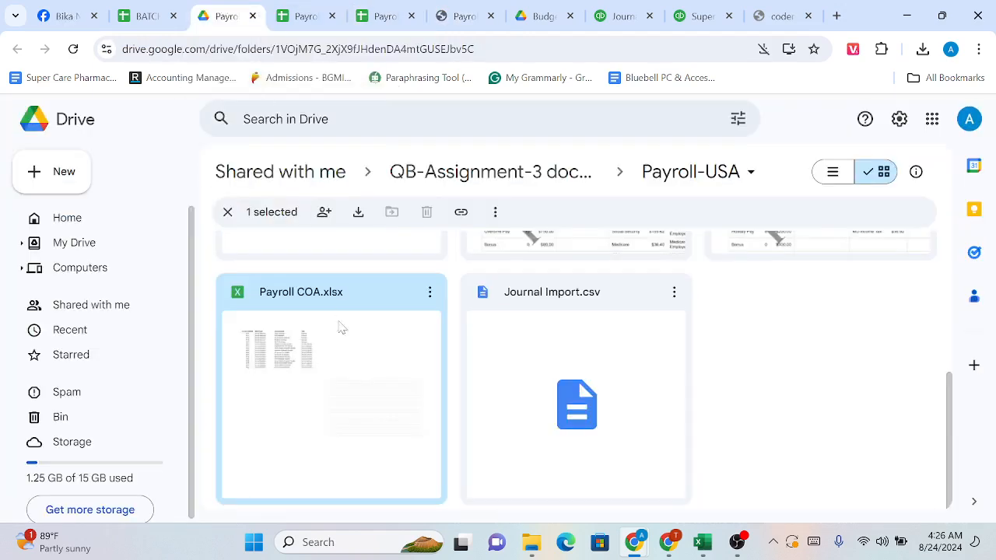
double_click(339, 345)
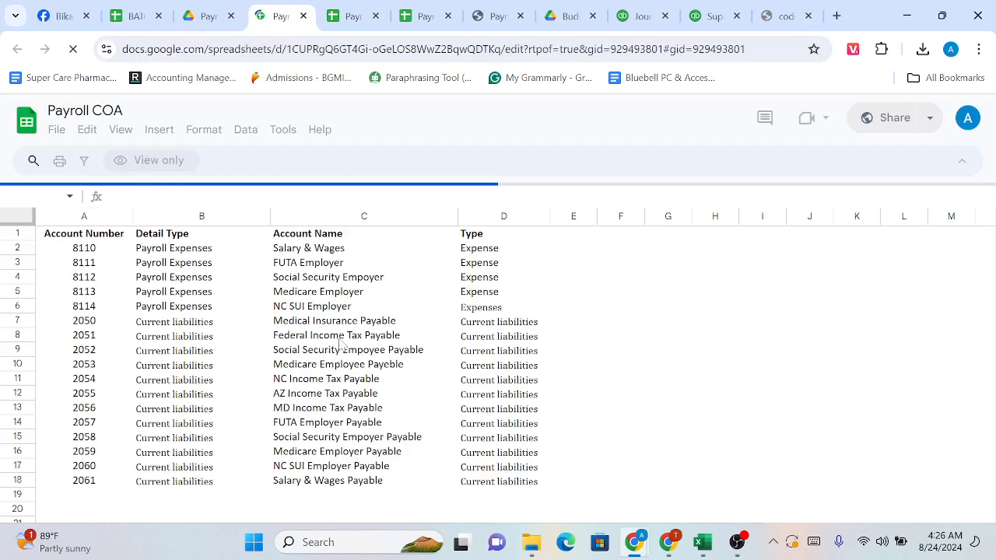
- Examine the payroll expense accounts in the Payroll COA sheet, from Salary & Wages to NC SUI Employer
left_click(287, 250)
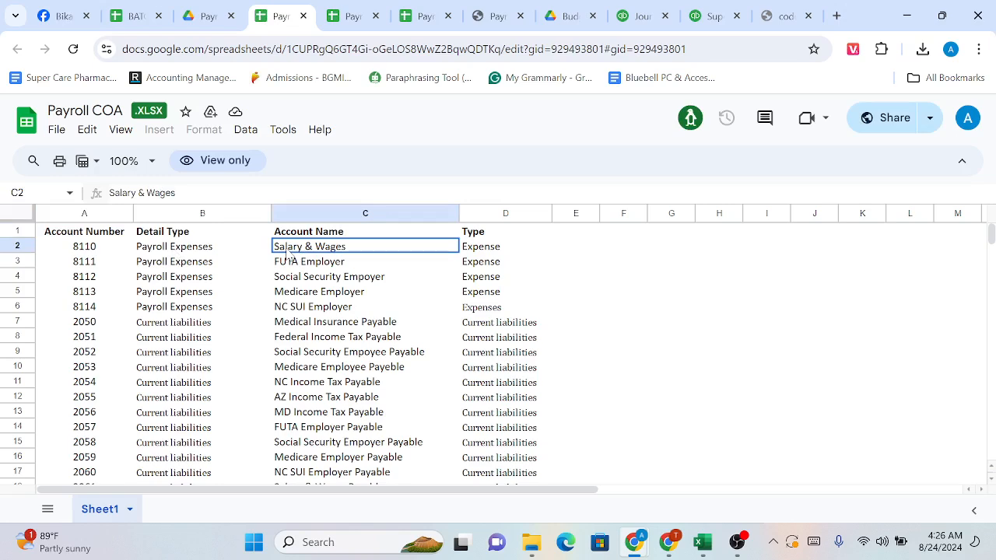
left_click(306, 278)
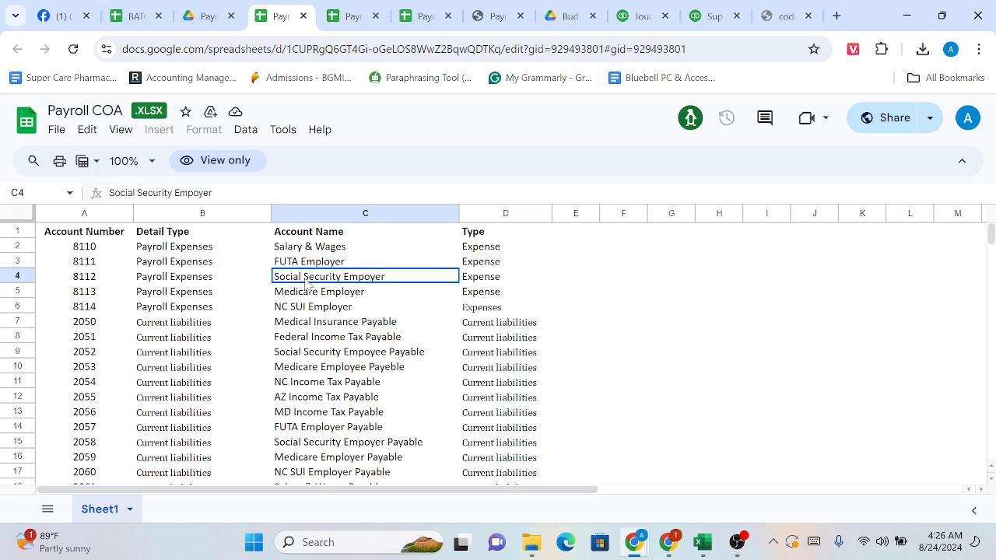
key("Down")
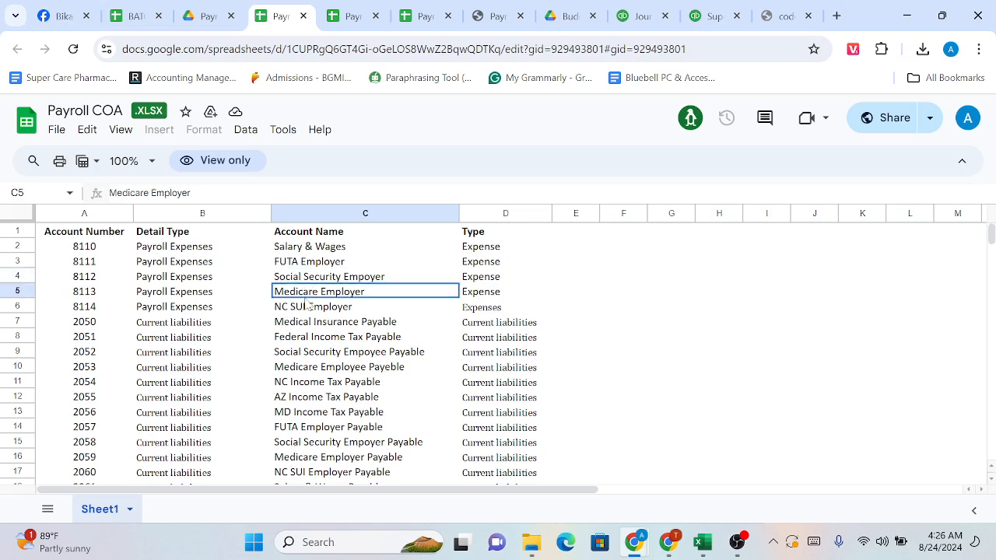
left_click(304, 311)
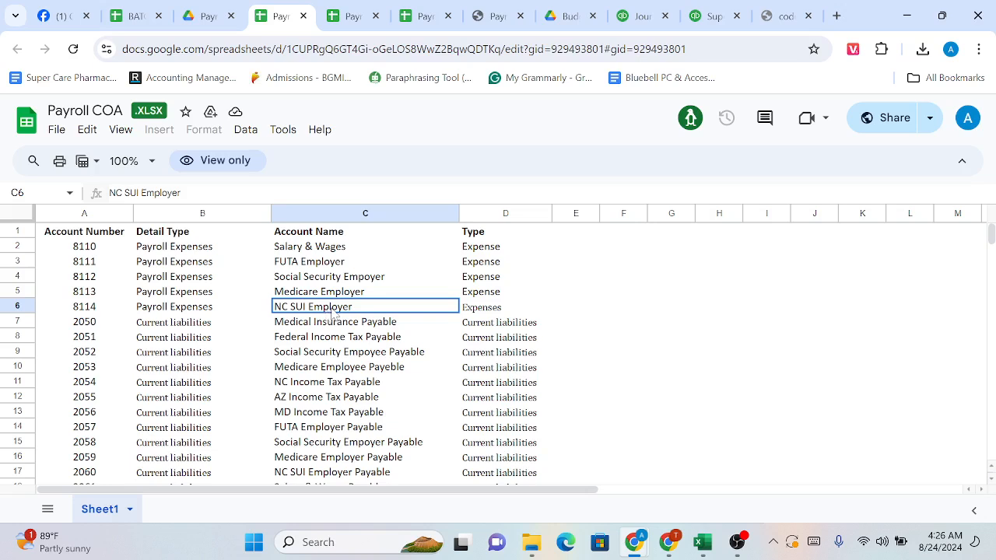
left_click(335, 294)
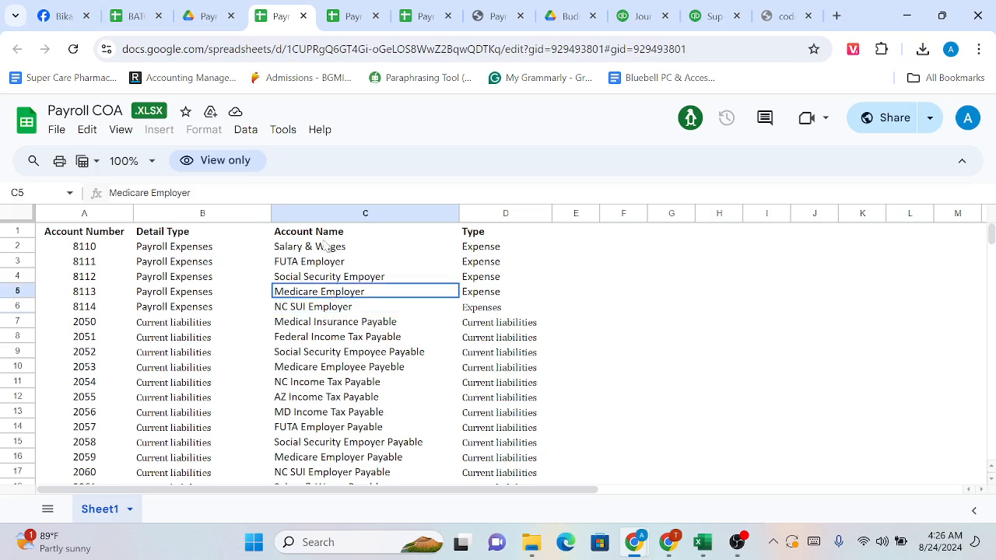
left_click_drag(328, 247, 342, 310)
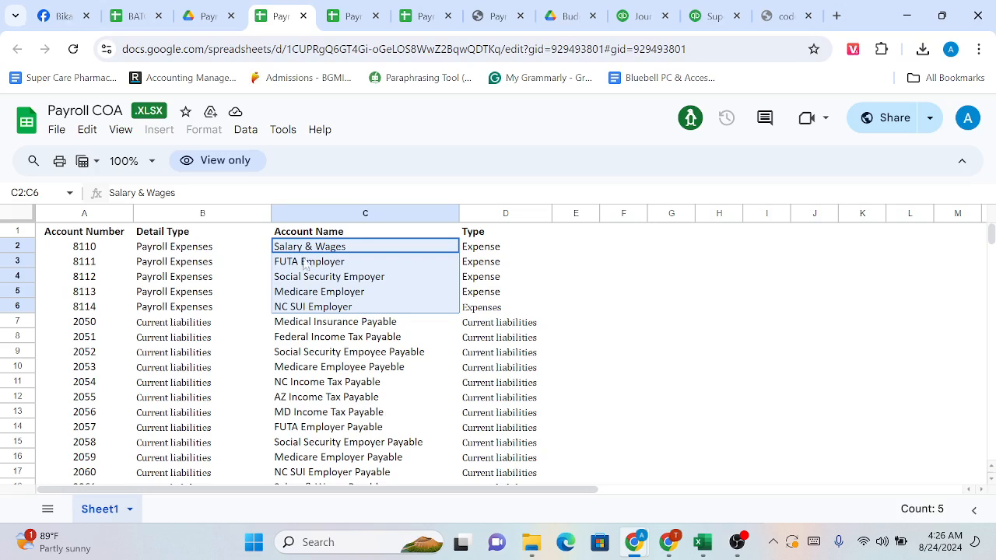
left_click(347, 252)
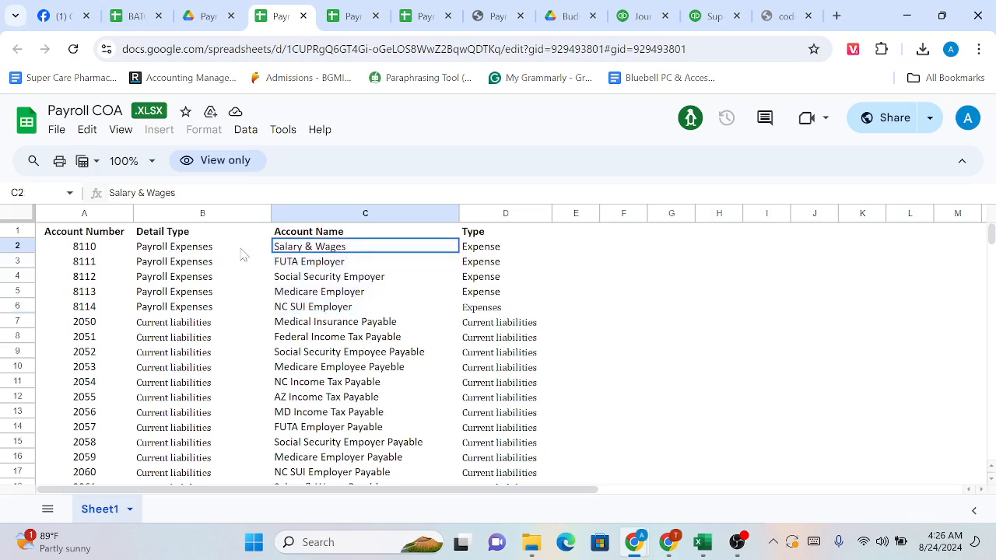
left_click_drag(341, 265, 343, 309)
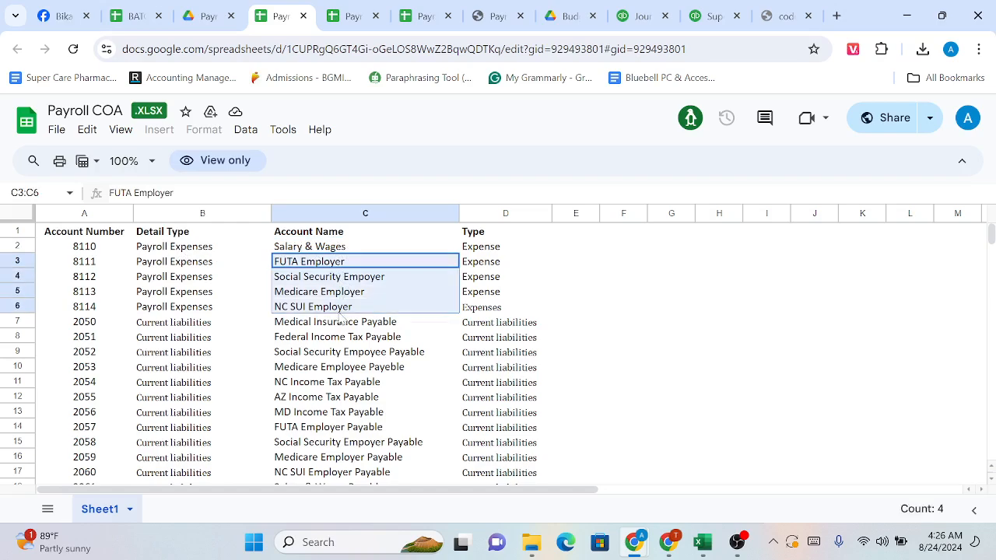
- Review the current liability accounts in the Payroll COA sheet, from Medical Insurance Payable to Salary & Wages Payable
scroll(342, 315, "down", 2)
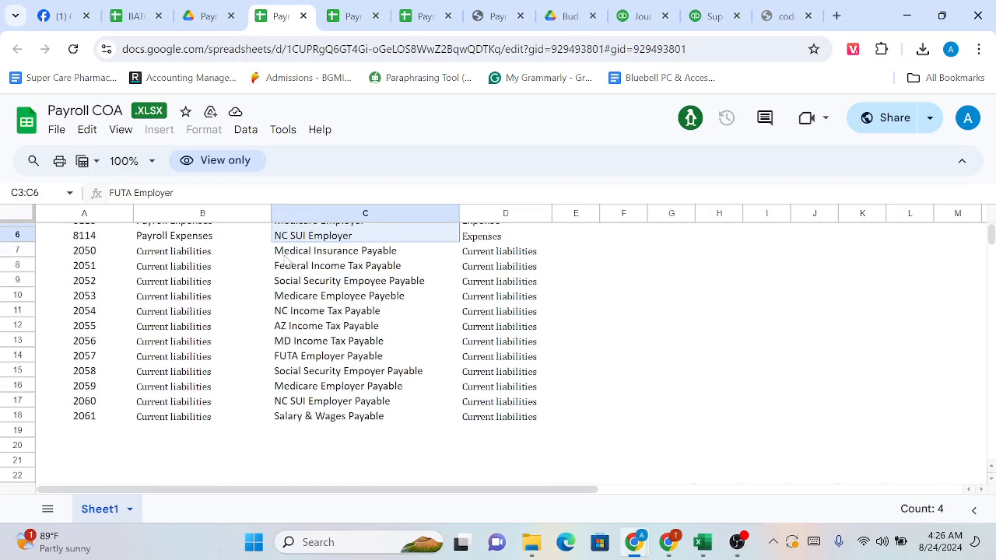
left_click_drag(280, 255, 298, 420)
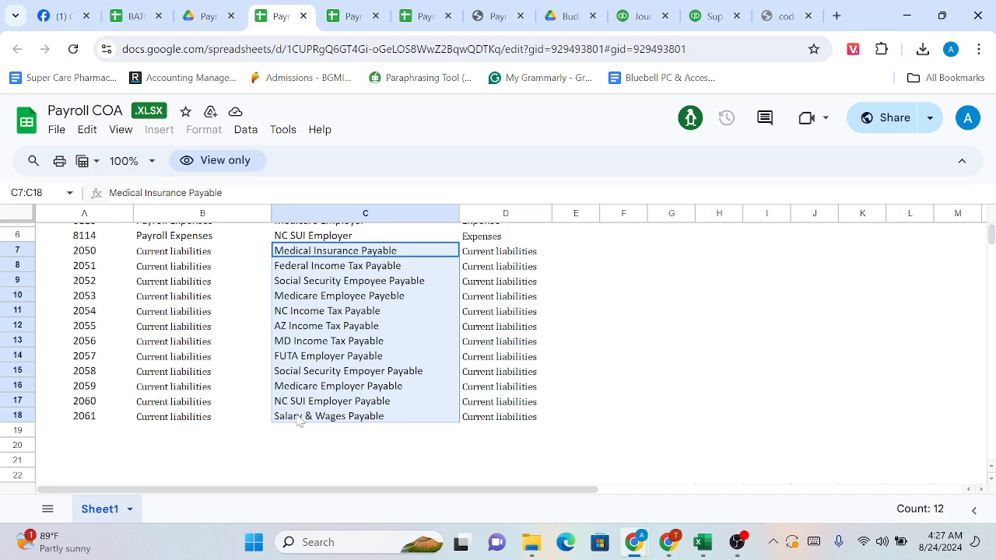
scroll(192, 324, "up", 1)
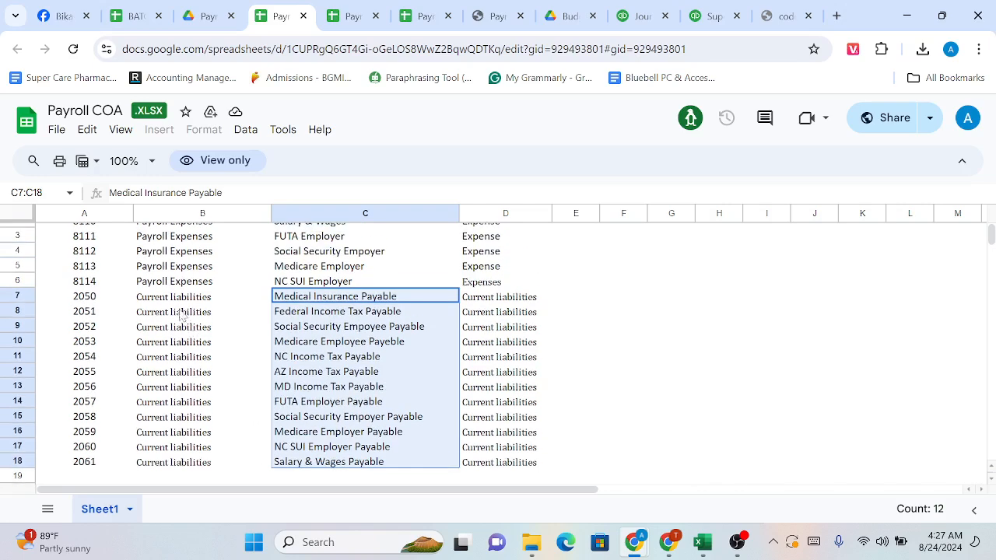
scroll(223, 348, "up", 1)
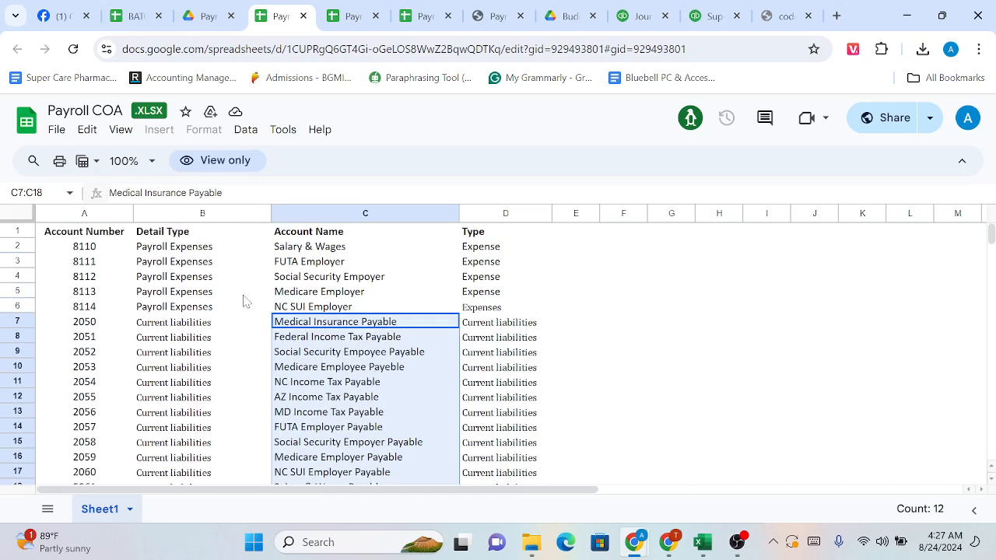
- Download the Payroll COA sheet as a comma-separated values (.csv) file and open it in Excel
left_click(57, 129)
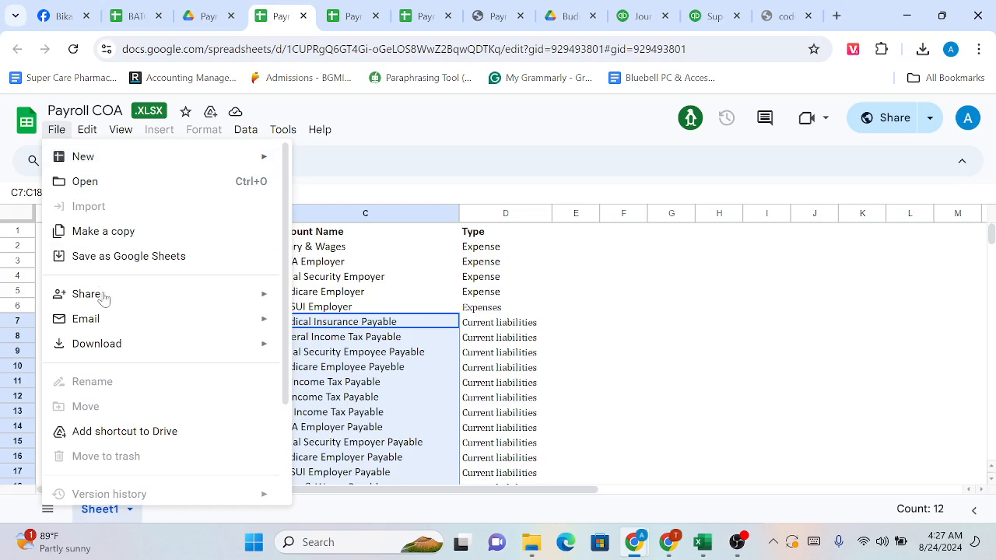
mouse_move(99, 346)
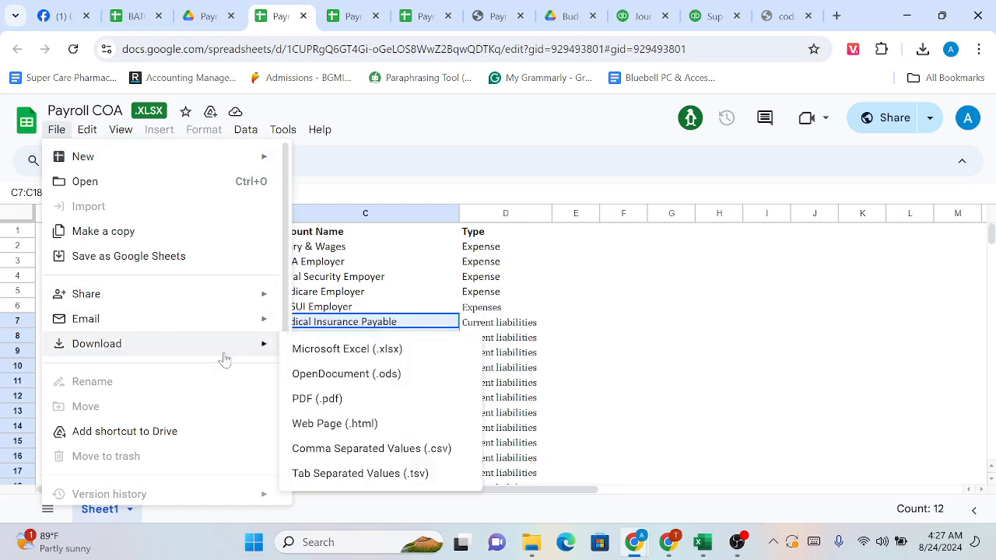
left_click(366, 450)
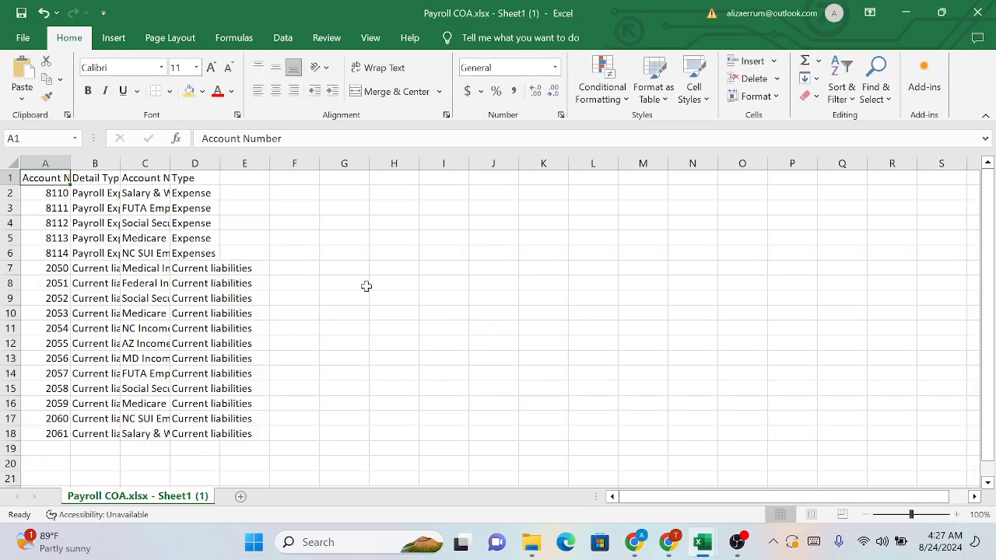
- Widen the Account Name, Detail Type and Account Number columns, then select the account numbers of the current liabilities
left_click_drag(169, 164, 242, 165)
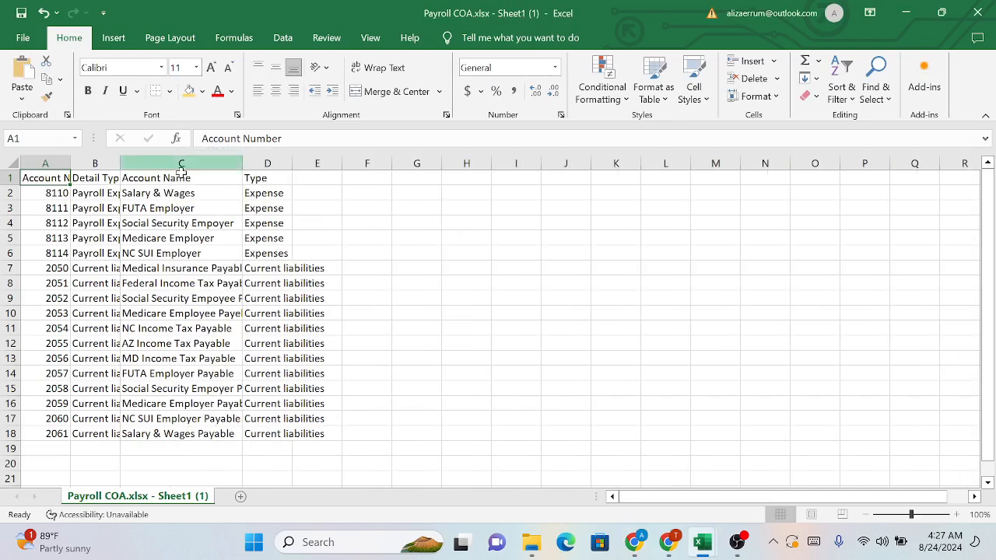
left_click_drag(120, 165, 210, 160)
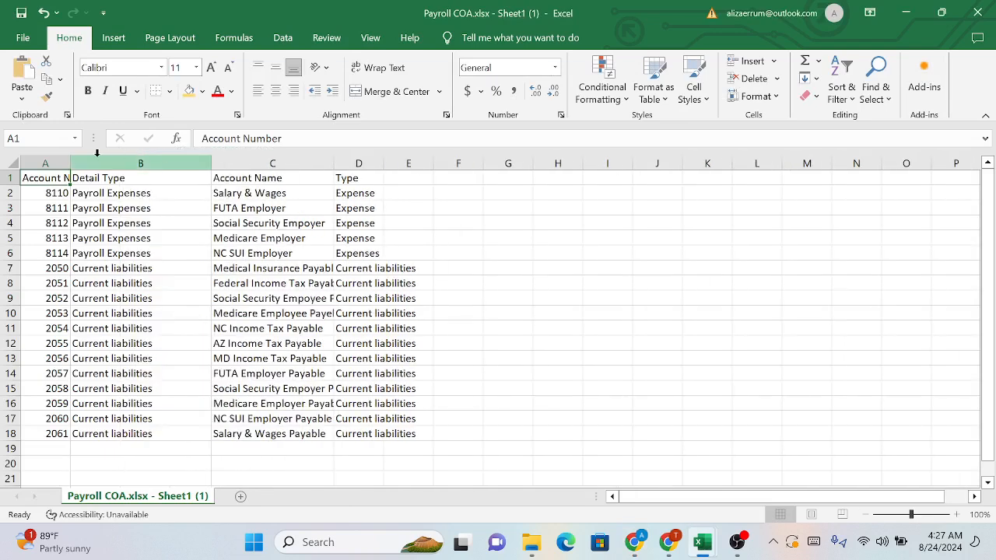
left_click_drag(70, 164, 84, 164)
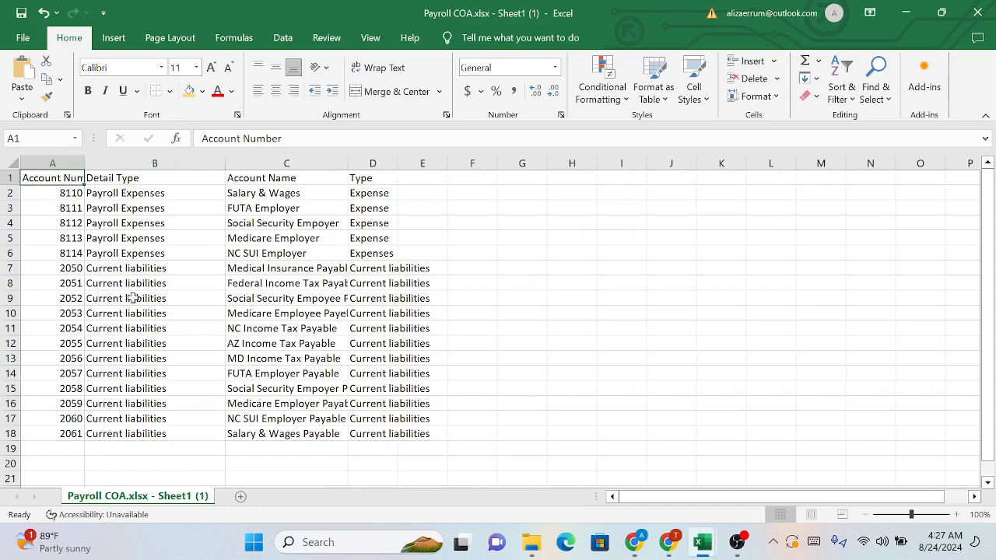
left_click_drag(58, 271, 55, 432)
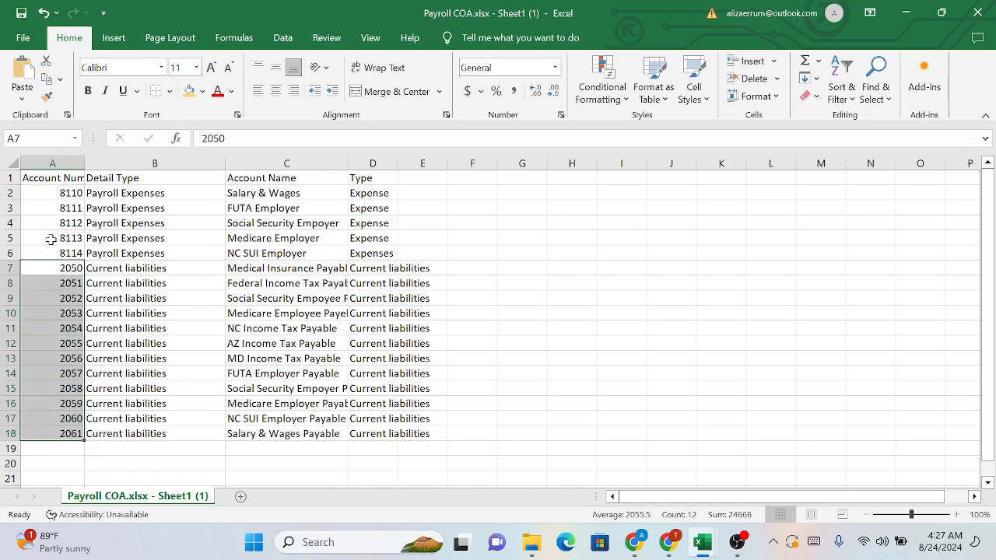
- Save a copy of the chart of accounts to the Desktop as "Payroll COA.xlsx - 719" in CSV (Comma delimited) format
left_click(31, 37)
left_click(66, 284)
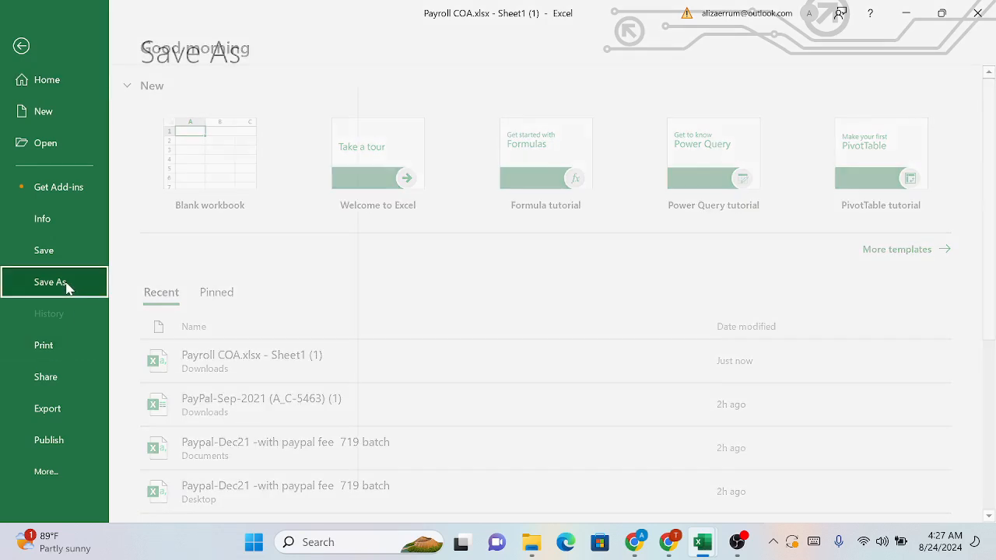
left_click(514, 266)
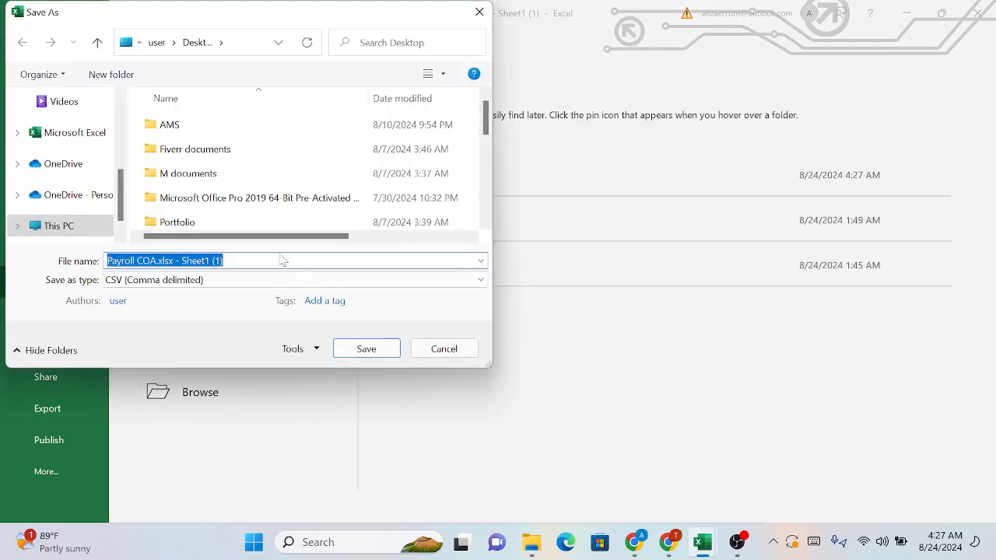
left_click(225, 261)
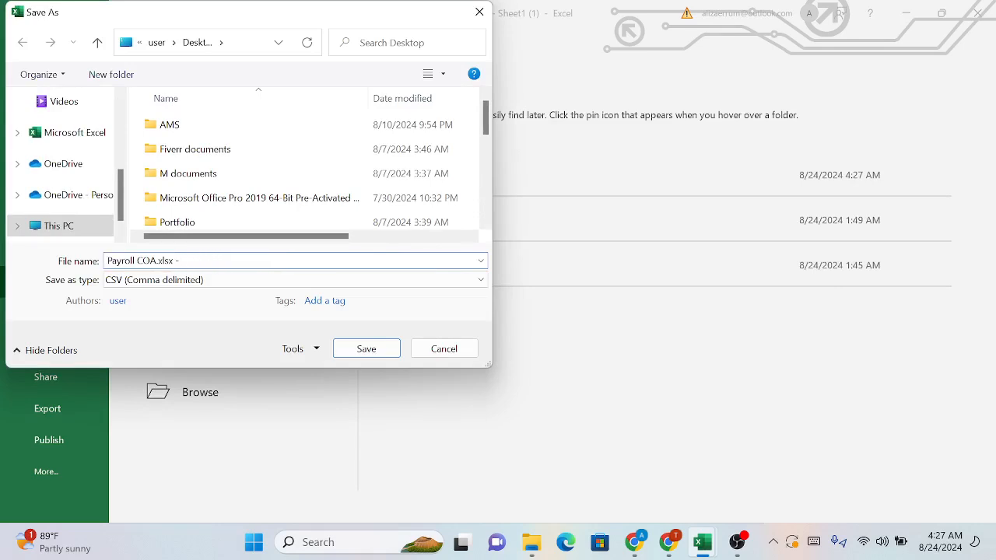
left_click(348, 351)
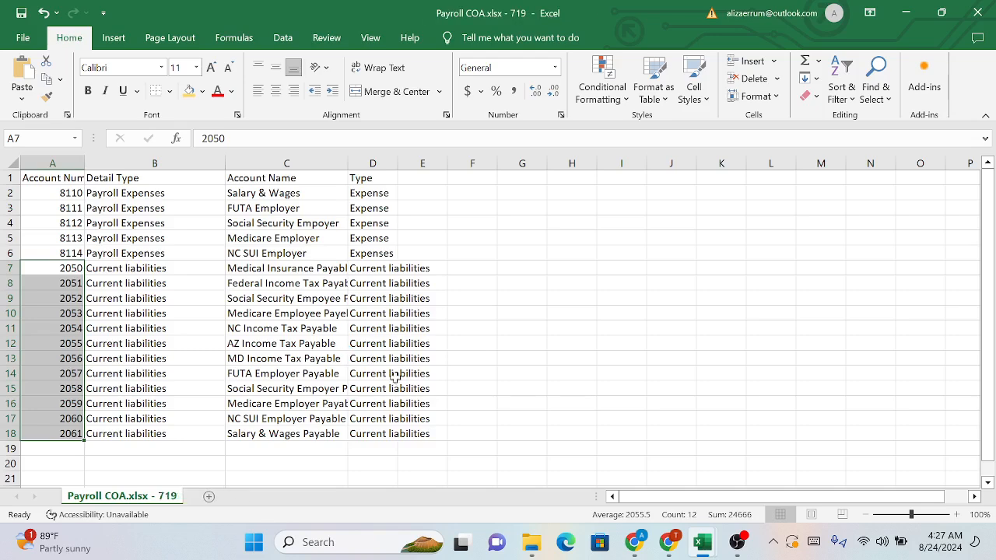
- Switch back to QuickBooks Online in the browser and open Super Care Pharmacy's chart of accounts from the budget report page
mouse_move(633, 542)
left_click(566, 478)
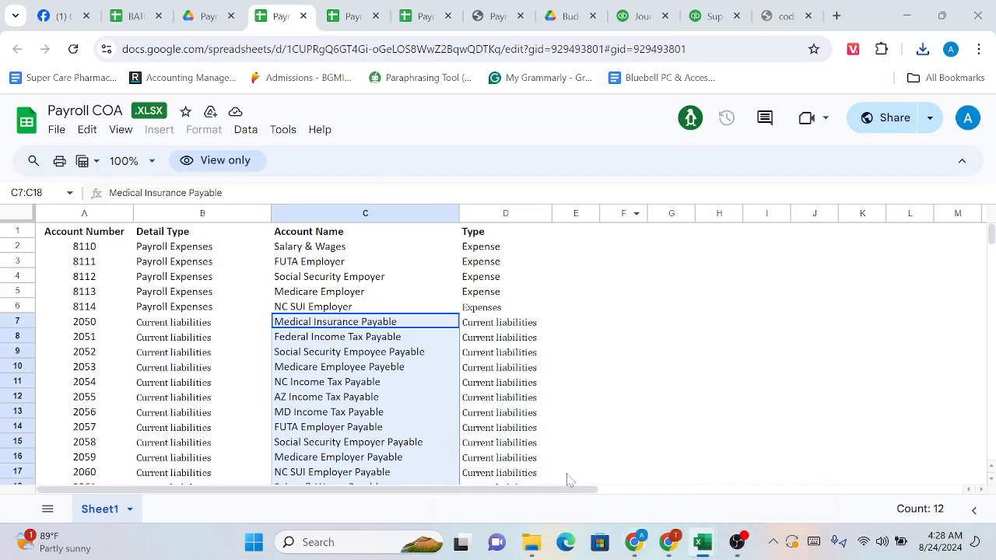
left_click(639, 16)
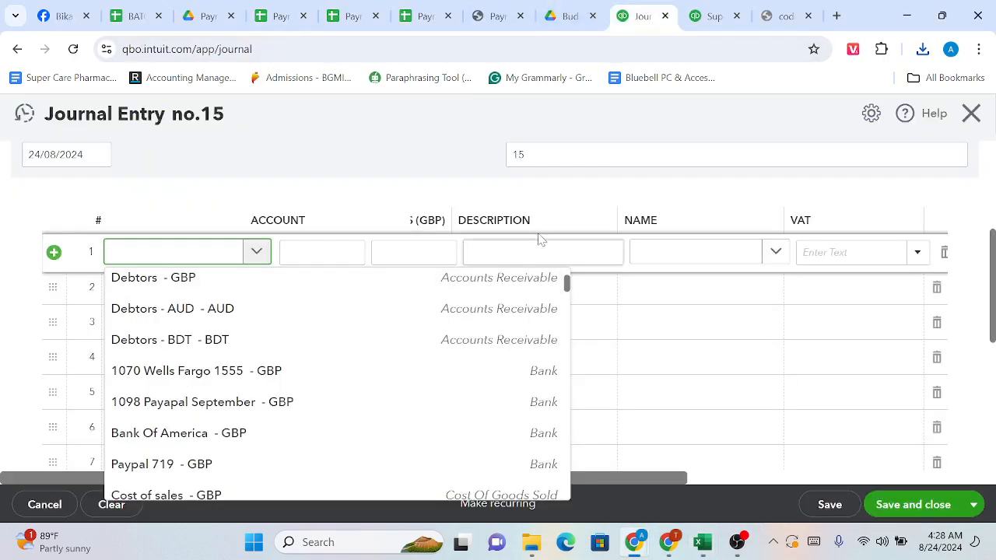
left_click(394, 177)
left_click(709, 15)
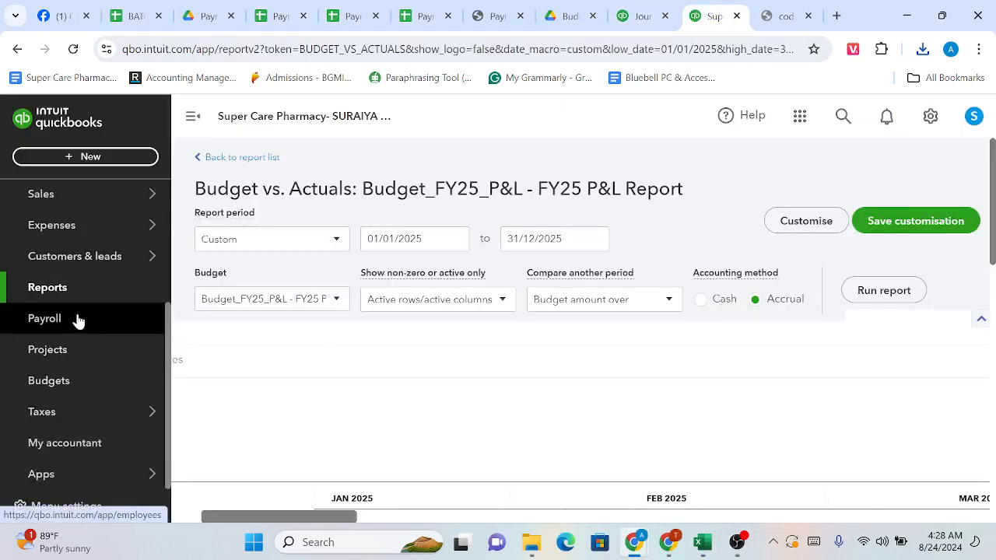
scroll(75, 318, "up", 2)
mouse_move(91, 311)
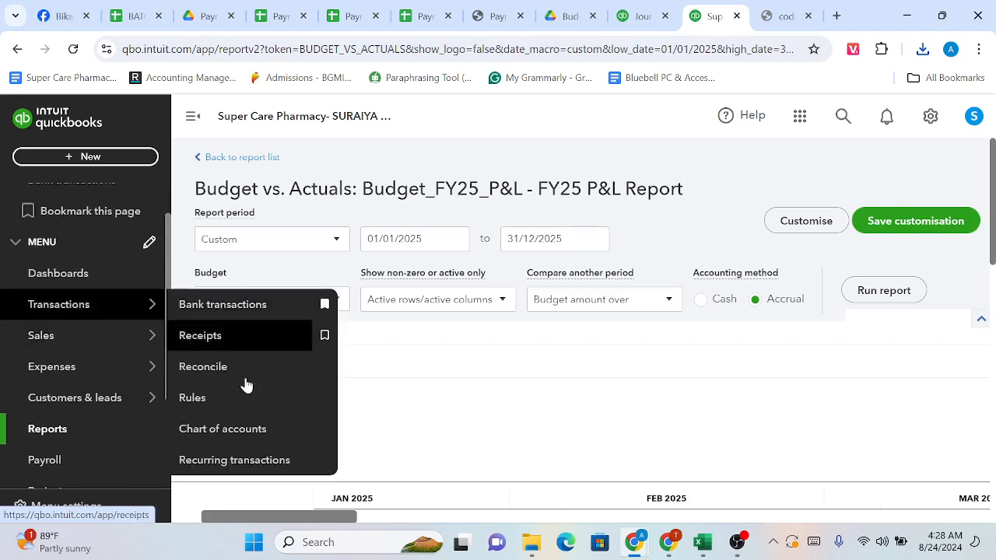
left_click(239, 430)
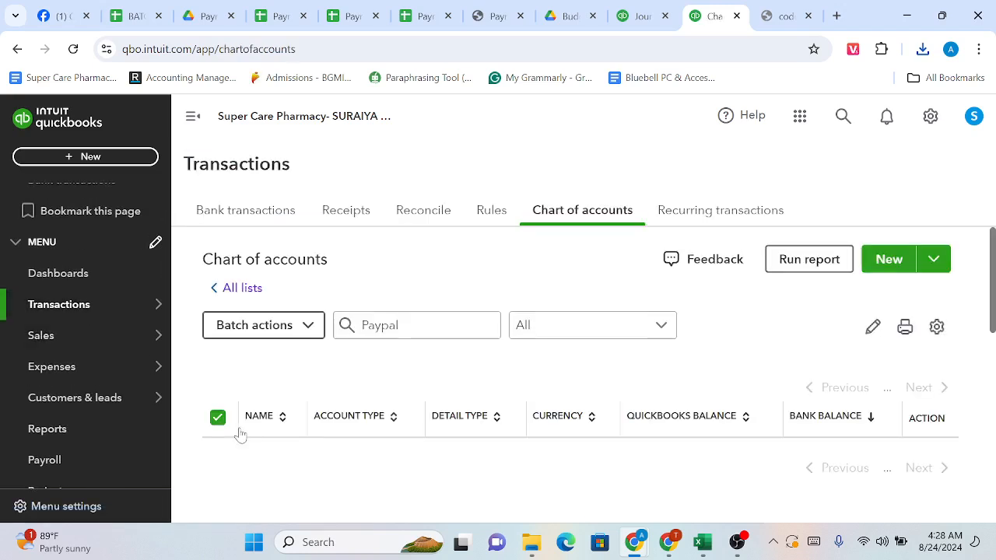
- Start an import of accounts from the chart of accounts page
left_click(941, 265)
left_click(941, 265)
left_click(941, 264)
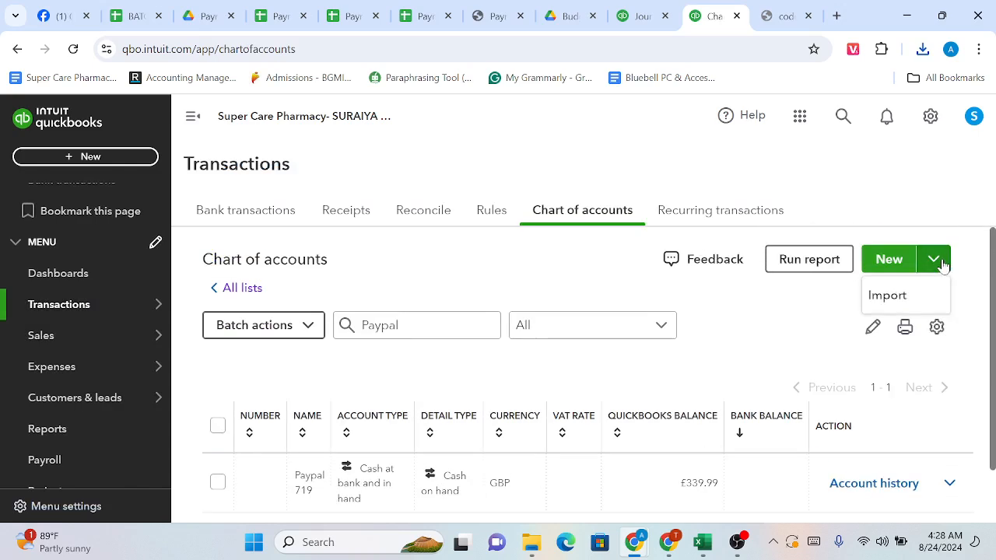
left_click(891, 295)
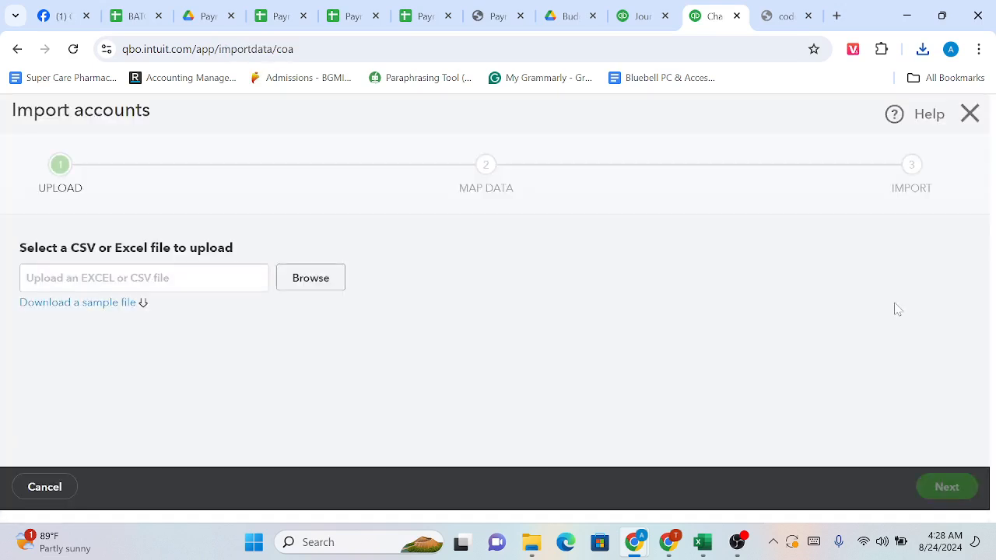
- Select the recently saved file "Payroll COA.xlsx - 719" from the Desktop as the accounts file to upload
left_click(300, 281)
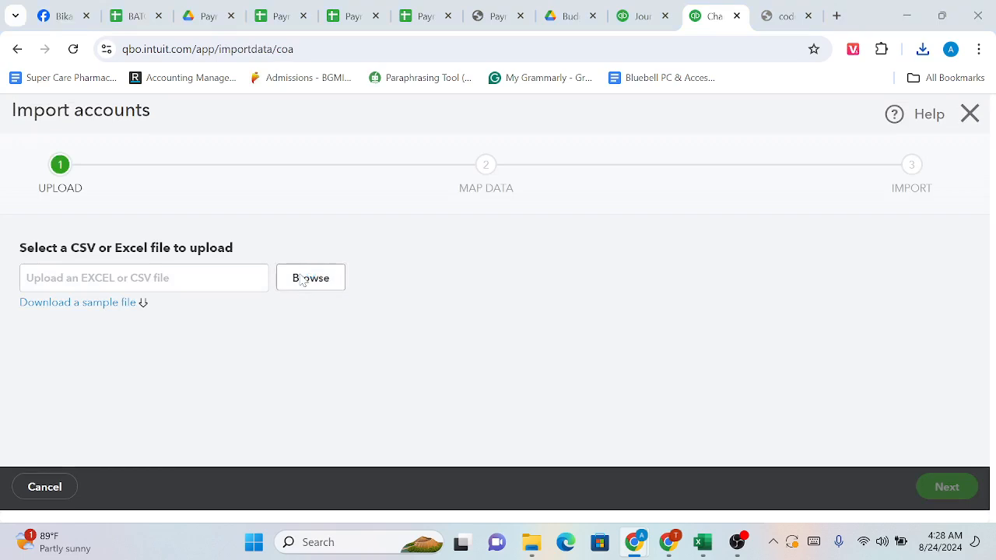
left_click(249, 149)
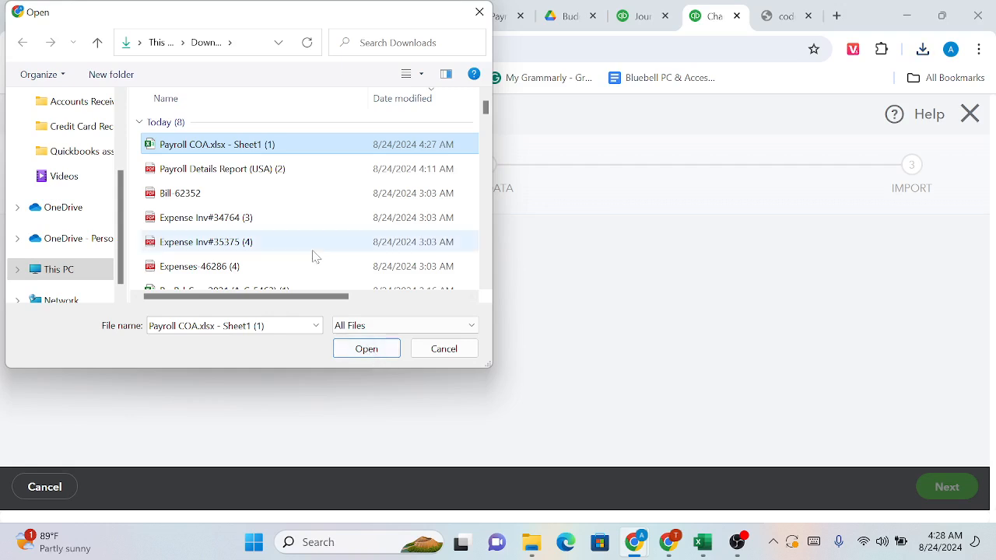
scroll(272, 243, "down", 1)
scroll(273, 242, "up", 1)
scroll(272, 242, "down", 2)
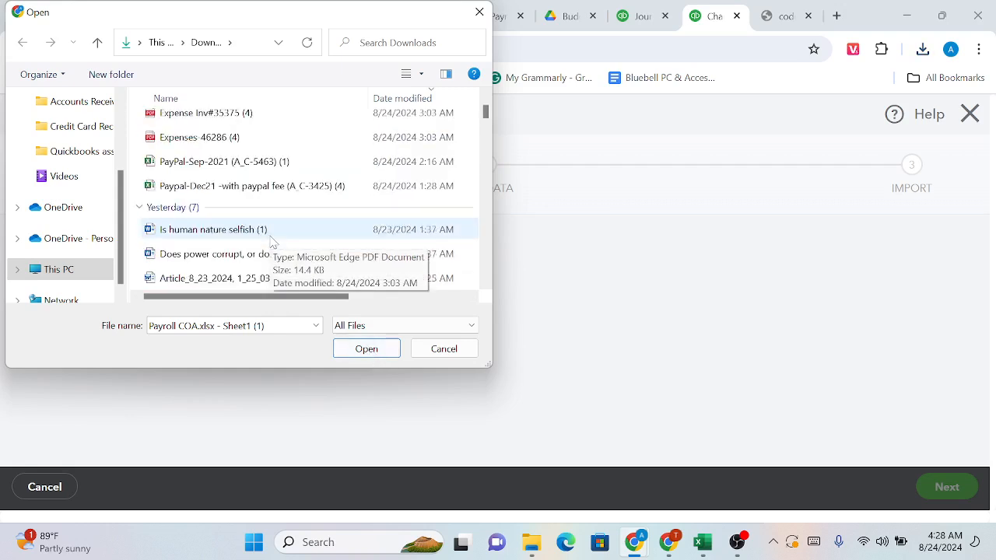
scroll(244, 229, "up", 2)
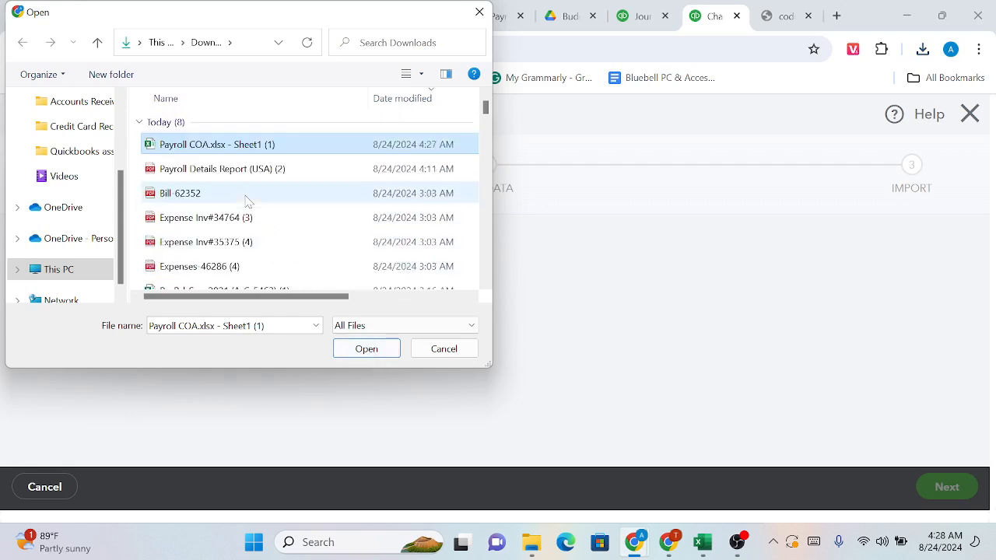
scroll(100, 118, "up", 3)
left_click(89, 108)
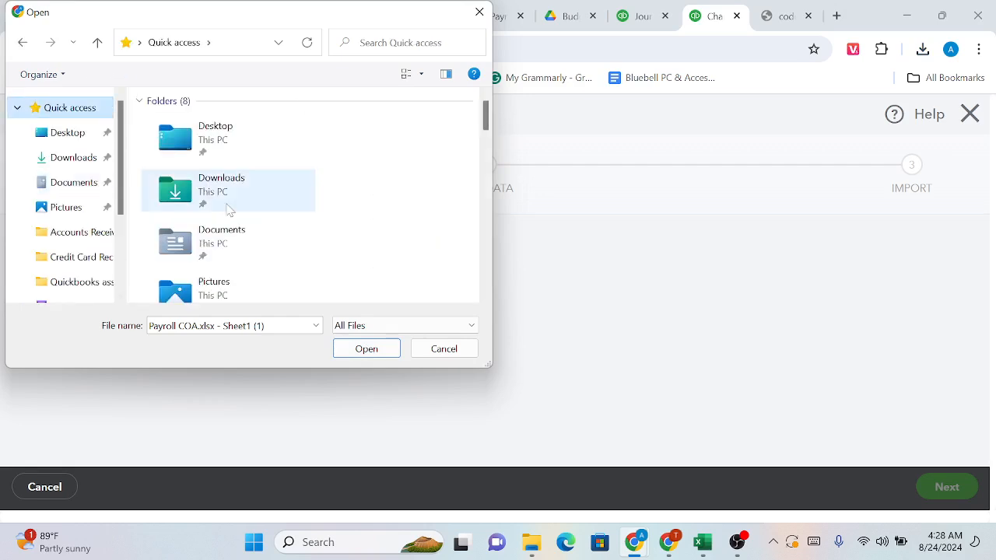
scroll(229, 210, "down", 5)
left_click(264, 160)
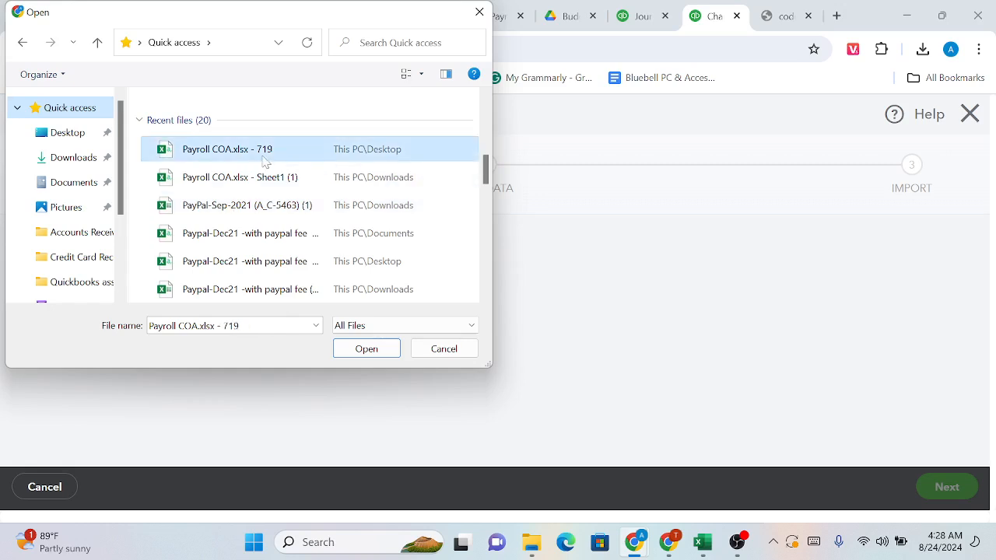
left_click(377, 348)
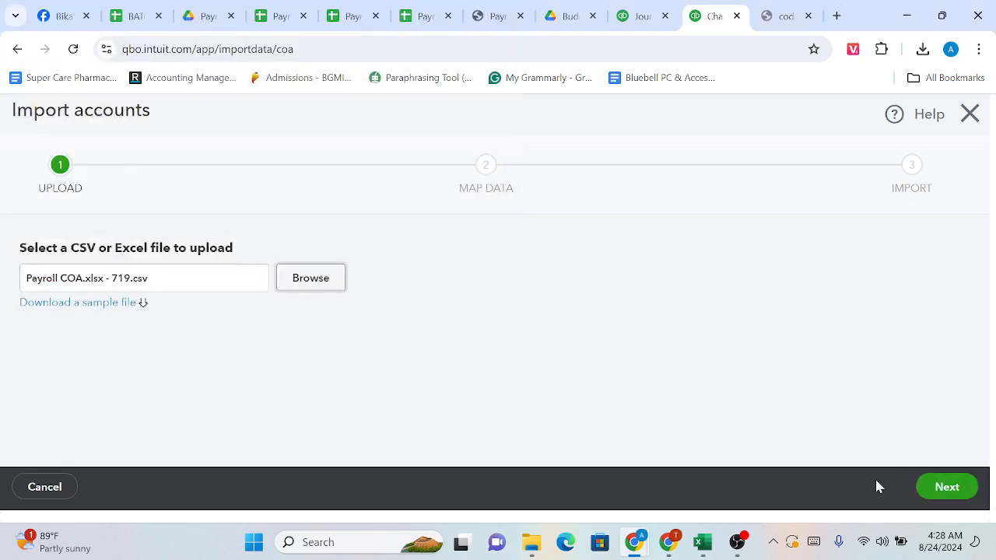
- Accept the suggested field mapping, review the listed payroll accounts and import them all
left_click(945, 489)
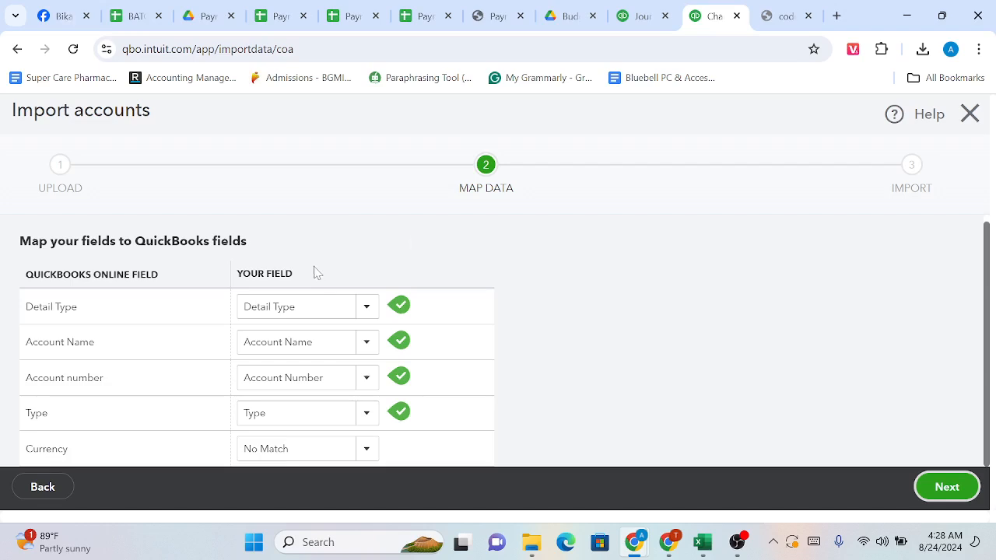
left_click(946, 486)
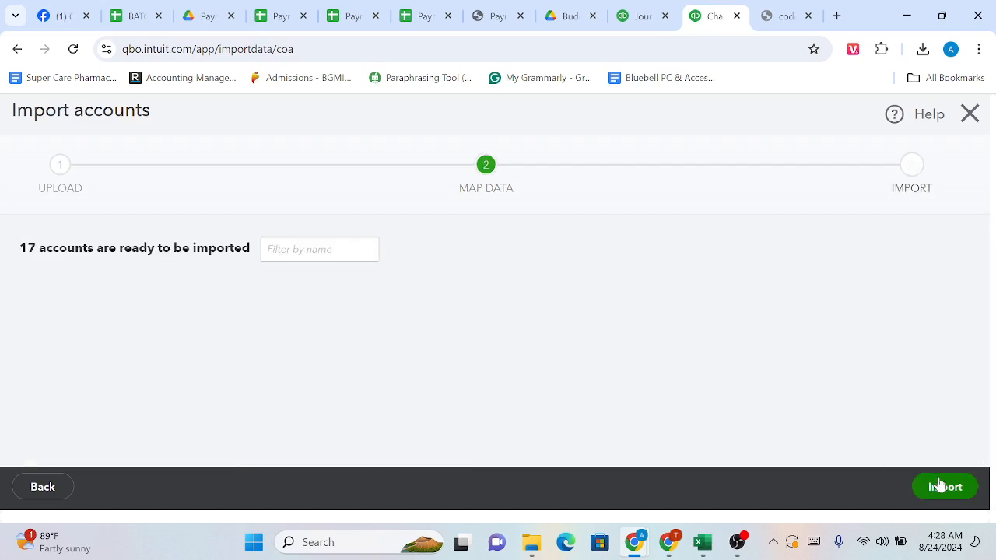
scroll(847, 427, "down", 5)
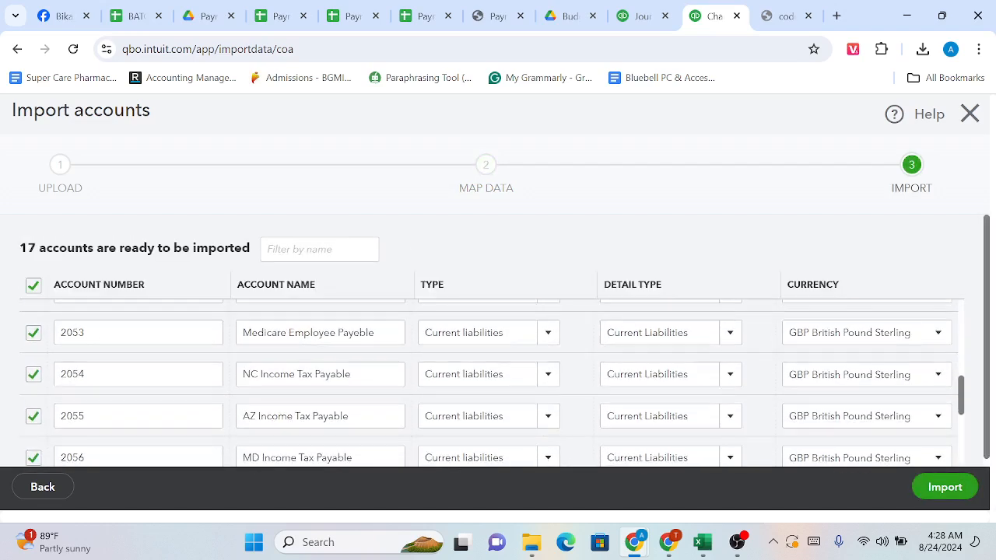
scroll(320, 374, "down", 3)
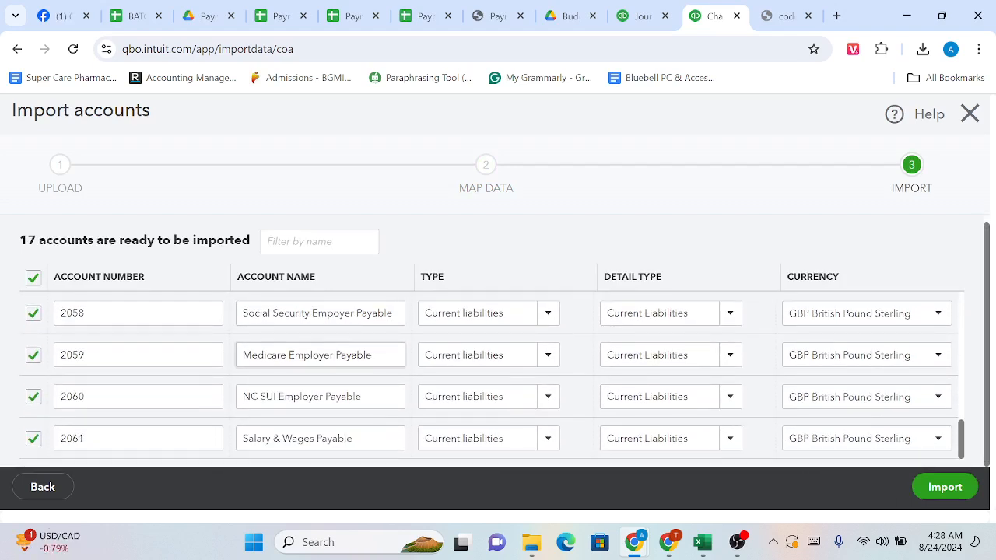
scroll(143, 369, "up", 8)
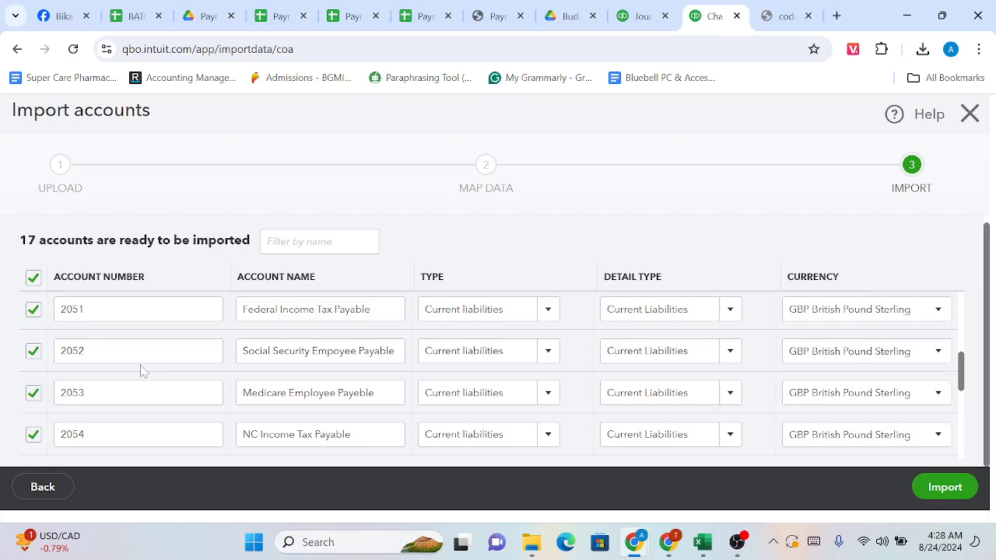
left_click(934, 486)
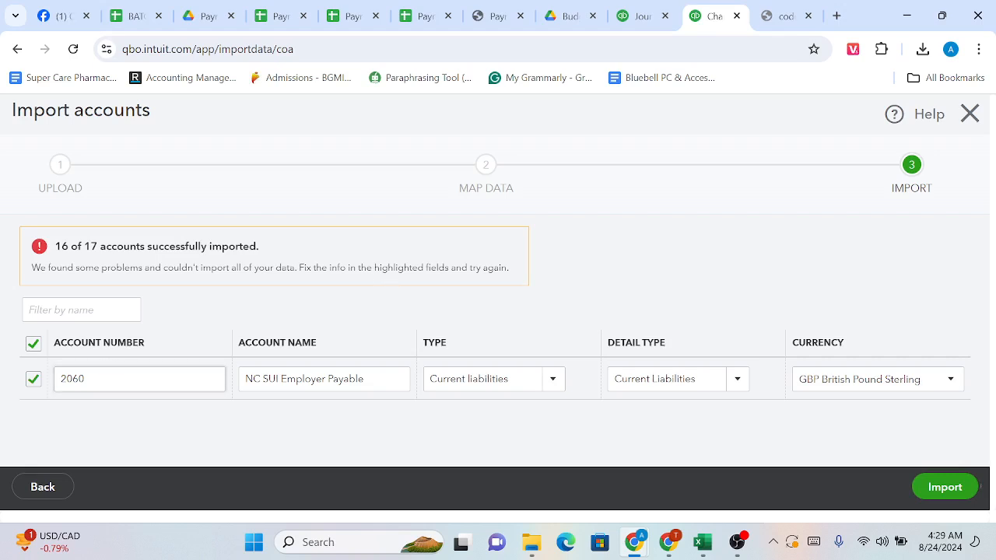
- Try to import the remaining NC SUI Employer Payable account with account number 2061
double_click(87, 379)
left_click(87, 379)
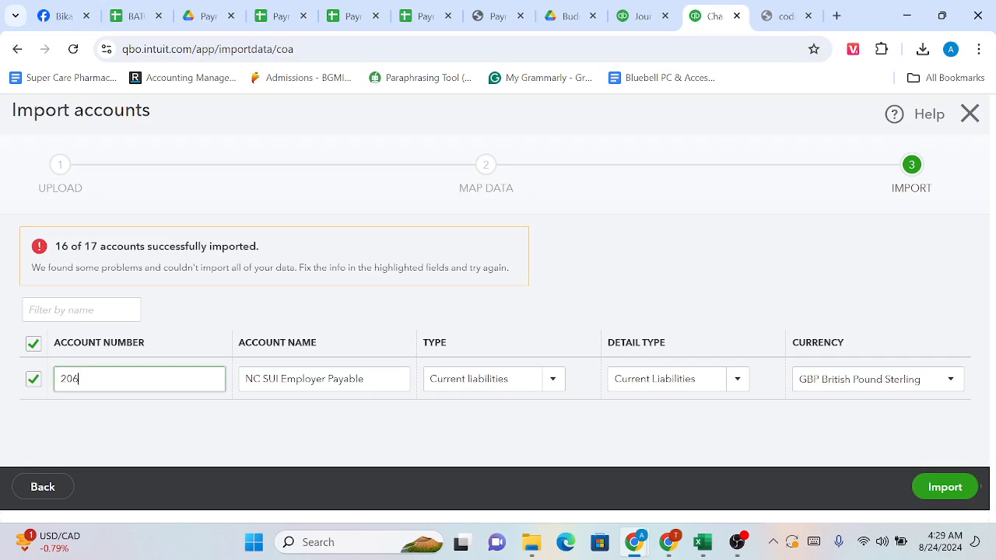
left_click(944, 493)
- Look up accounts starting with 206 in the account list on line 2 of the open journal entry
left_click_drag(366, 379, 244, 379)
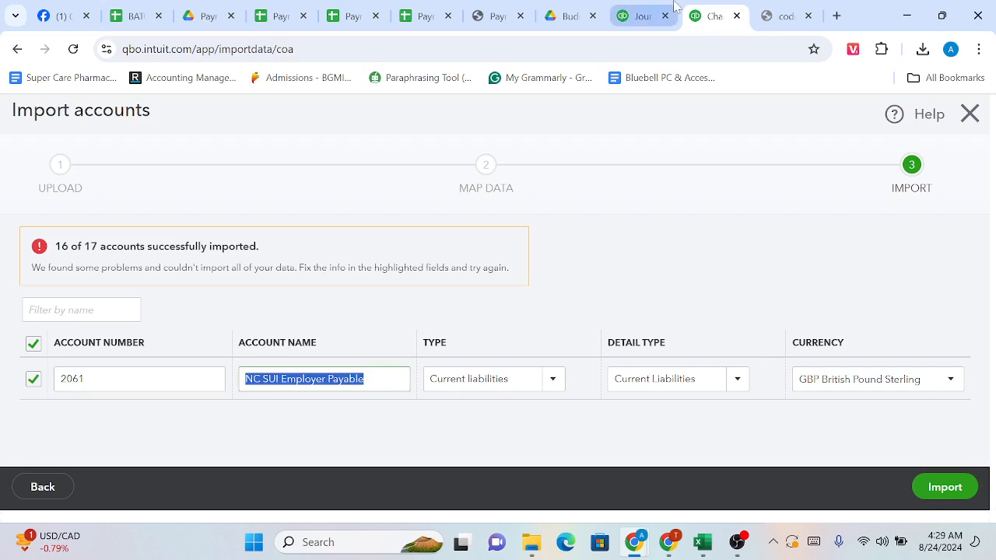
left_click(638, 15)
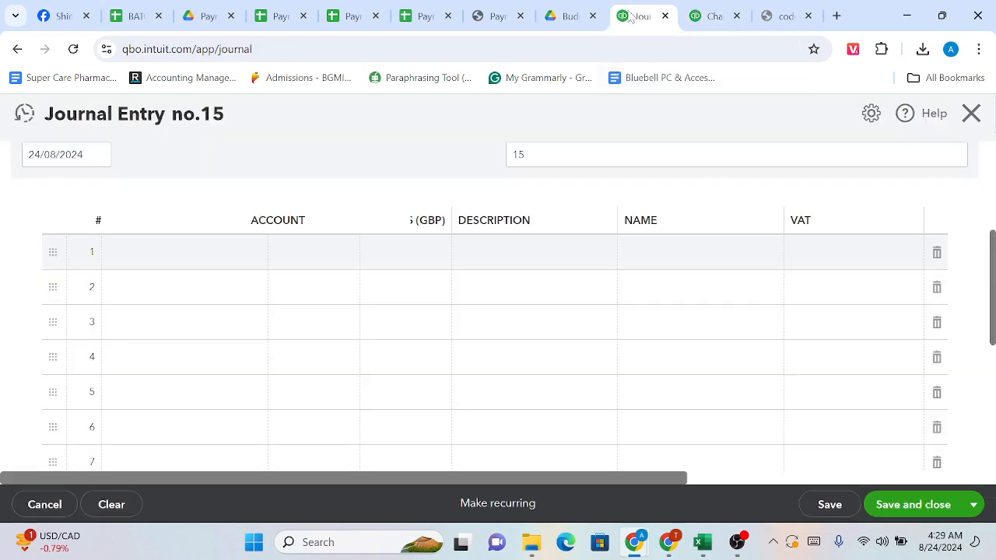
left_click(208, 278)
left_click(153, 296)
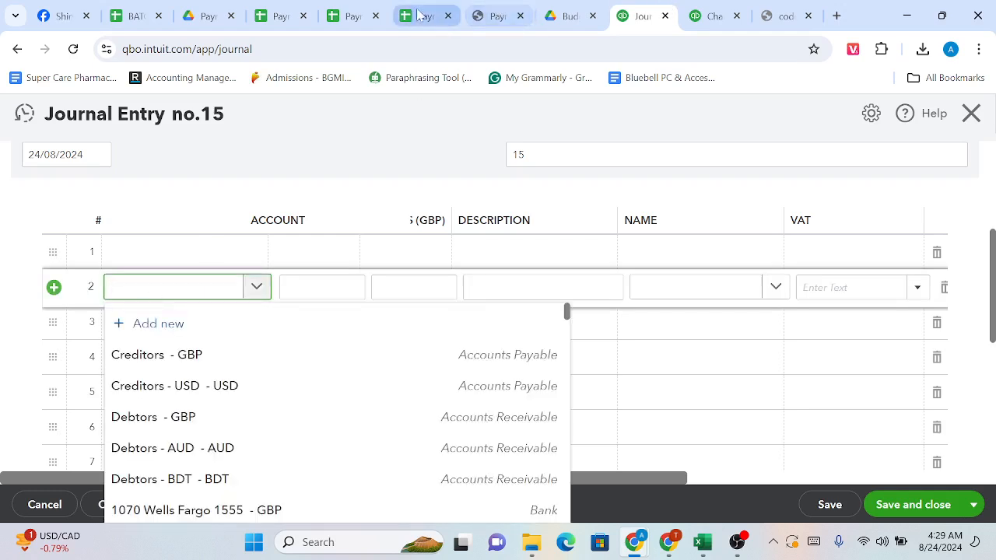
left_click(713, 9)
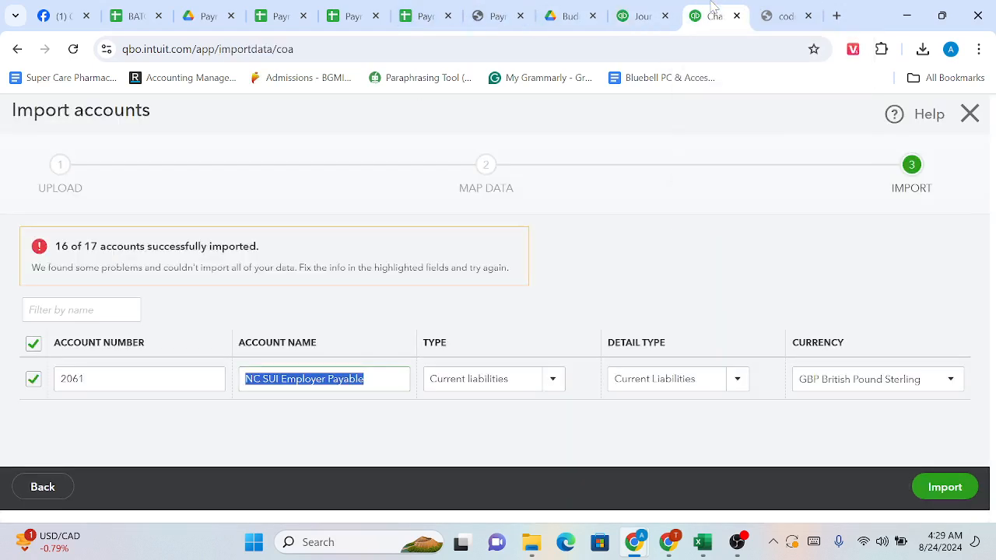
left_click(636, 14)
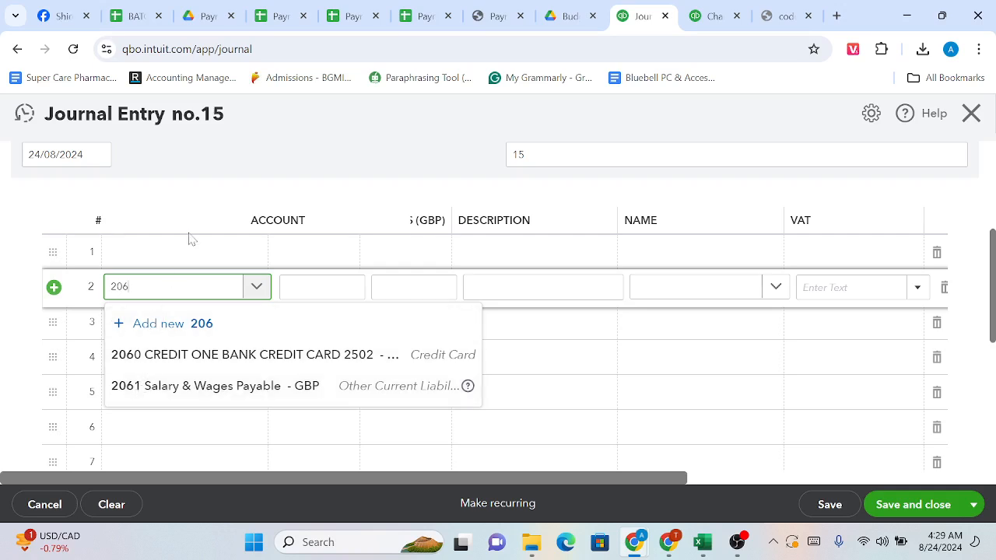
left_click(710, 8)
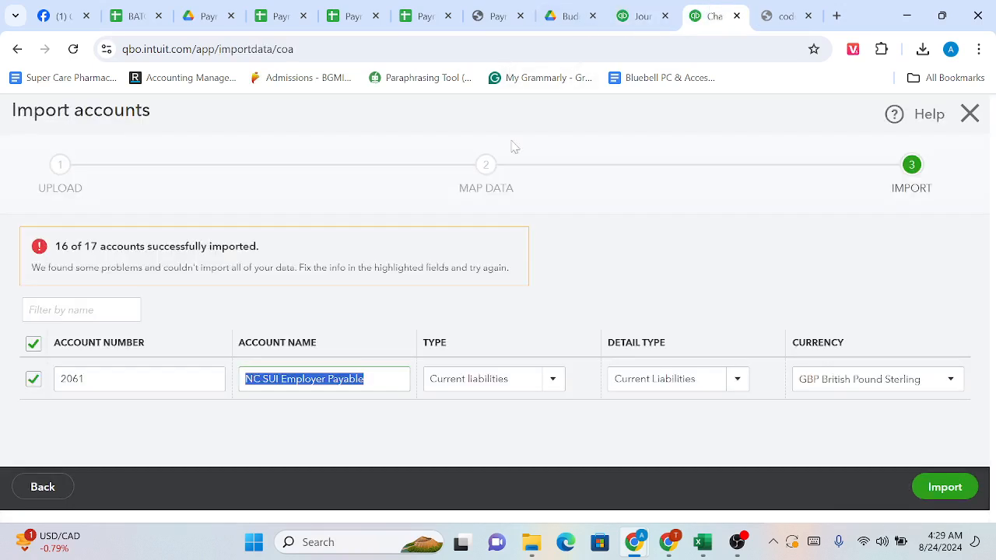
left_click(86, 379)
left_click(86, 378)
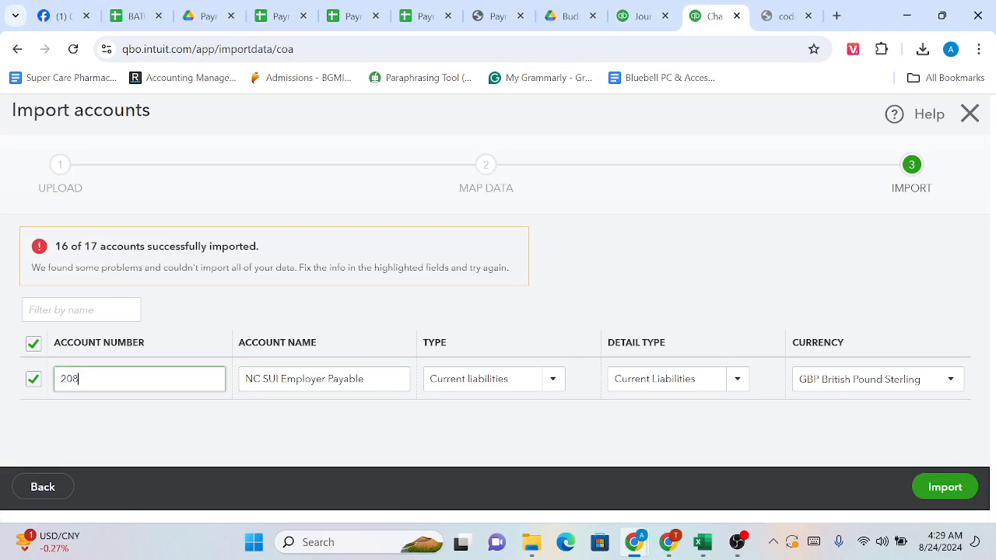
type("80")
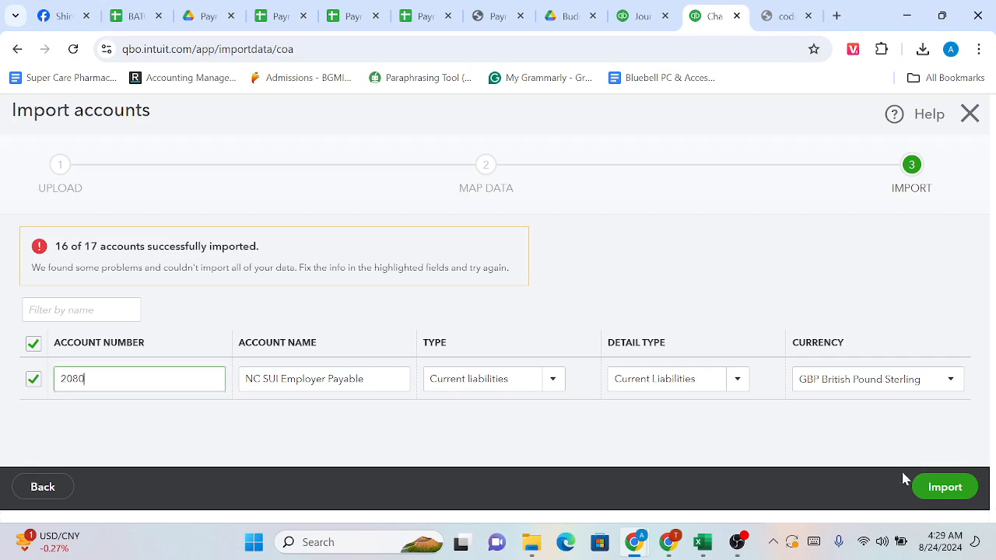
left_click(952, 485)
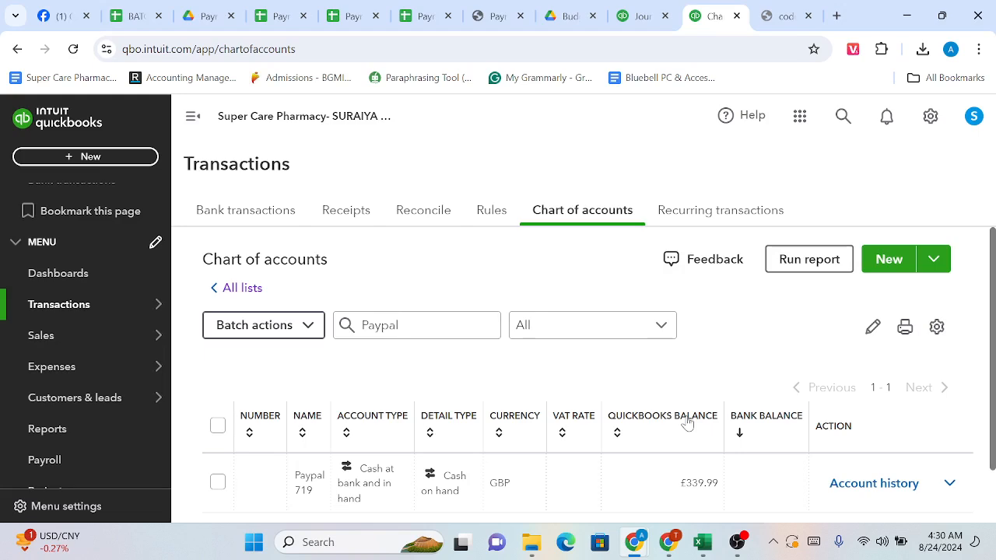
- Switch to the payroll folder in Google Drive and preview Journal Import.csv
left_click(643, 14)
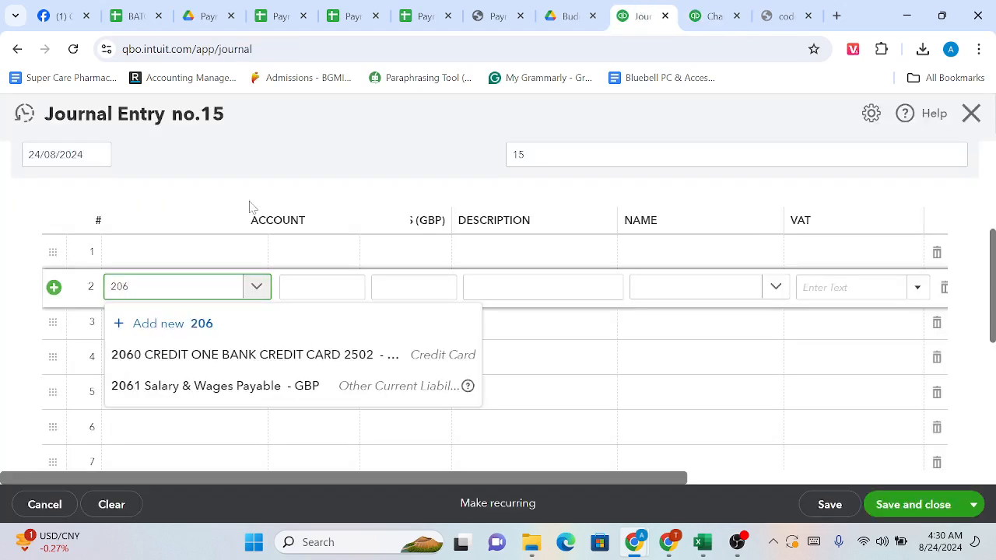
left_click(200, 17)
double_click(587, 389)
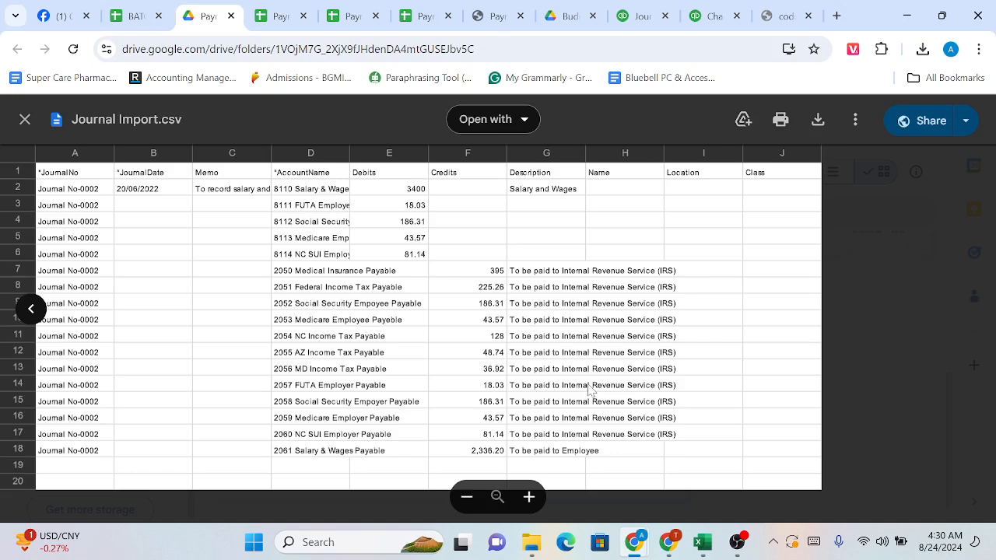
- Return to QuickBooks Online and close journal entry no. 15 without saving it
left_click(639, 16)
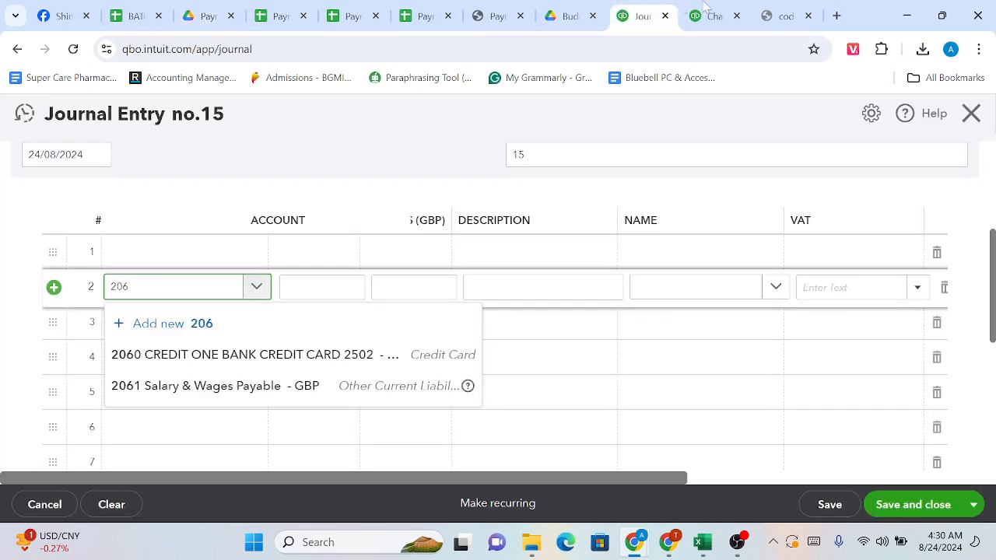
scroll(689, 189, "up", 3)
left_click(971, 114)
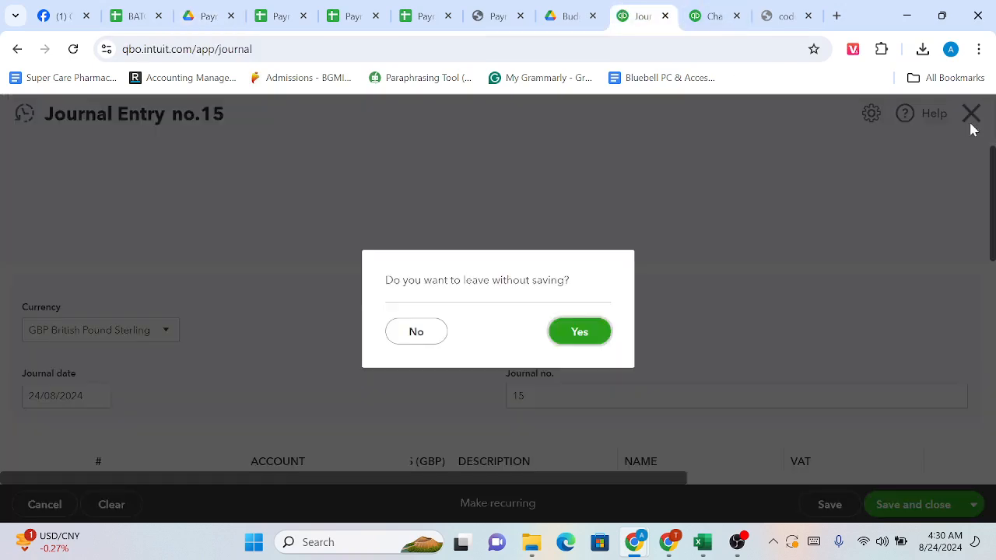
left_click(586, 332)
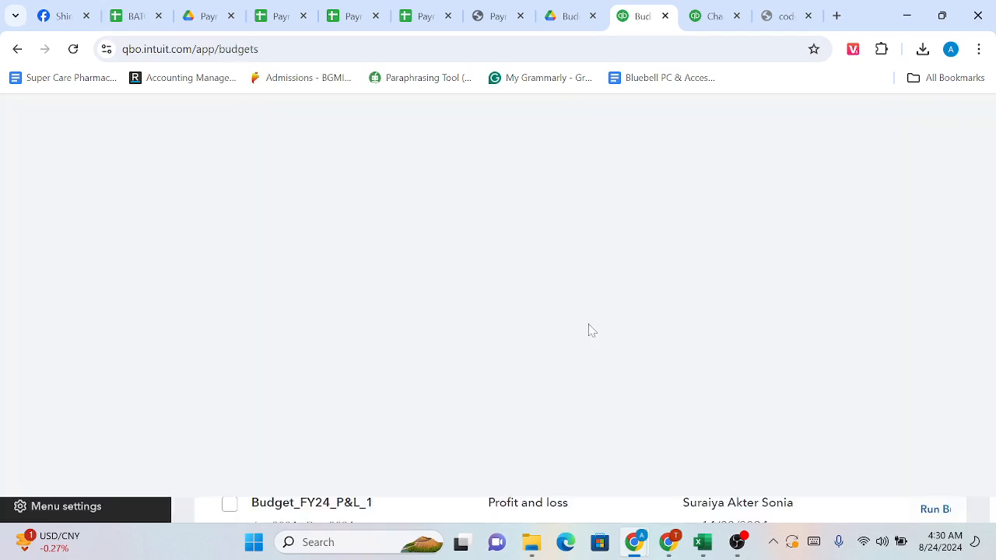
- Open the journal entries import from the Import Data tool and go to its CSV upload section
left_click(930, 118)
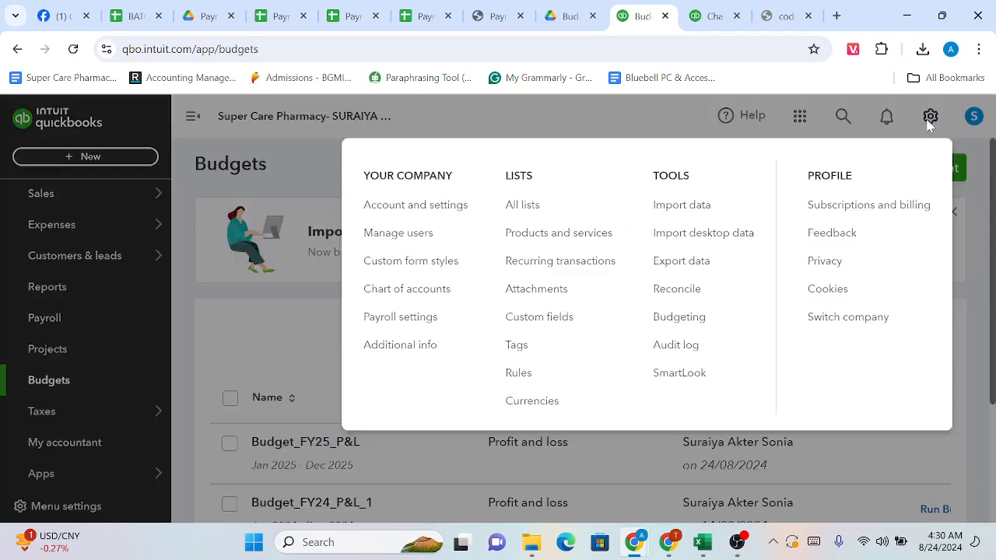
left_click(679, 207)
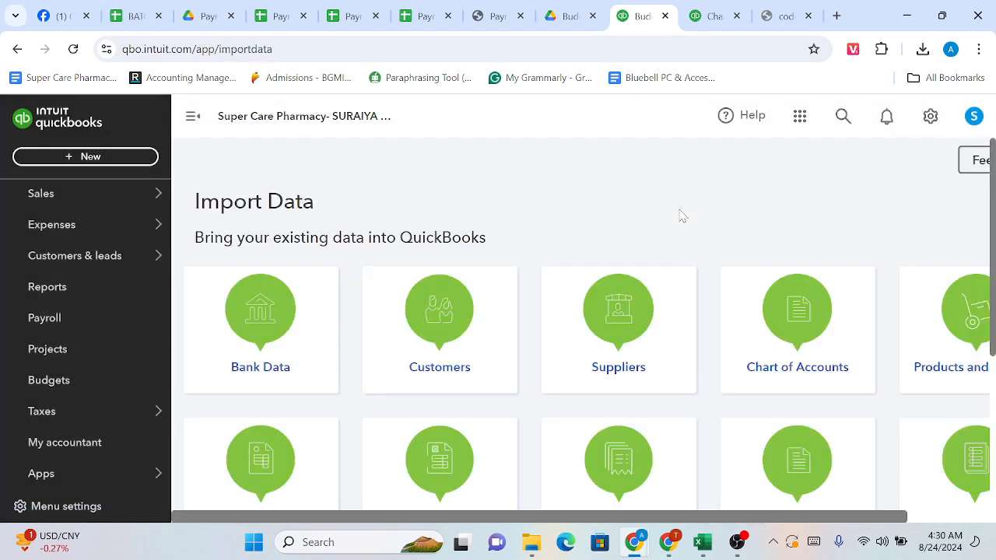
scroll(467, 333, "down", 3)
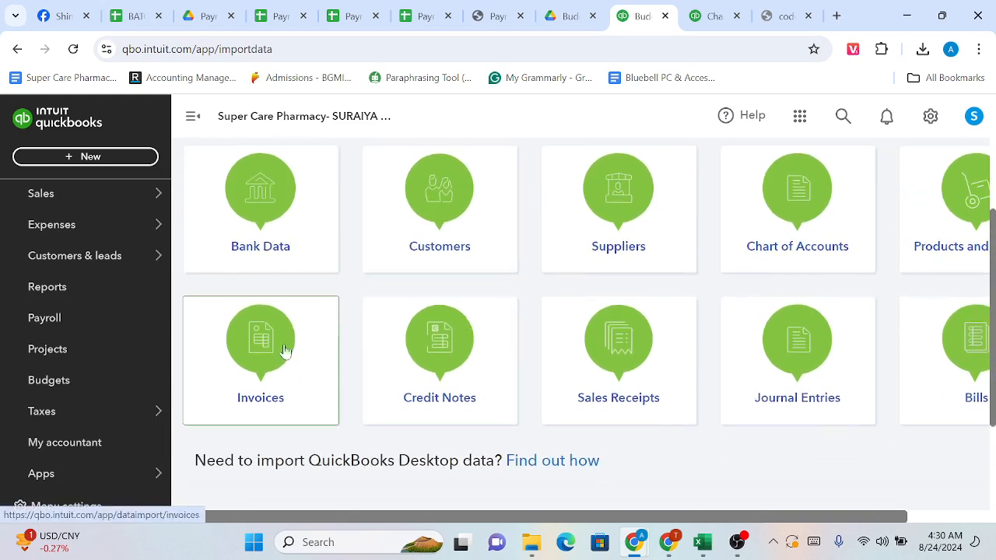
scroll(487, 358, "right", 2)
left_click(723, 377)
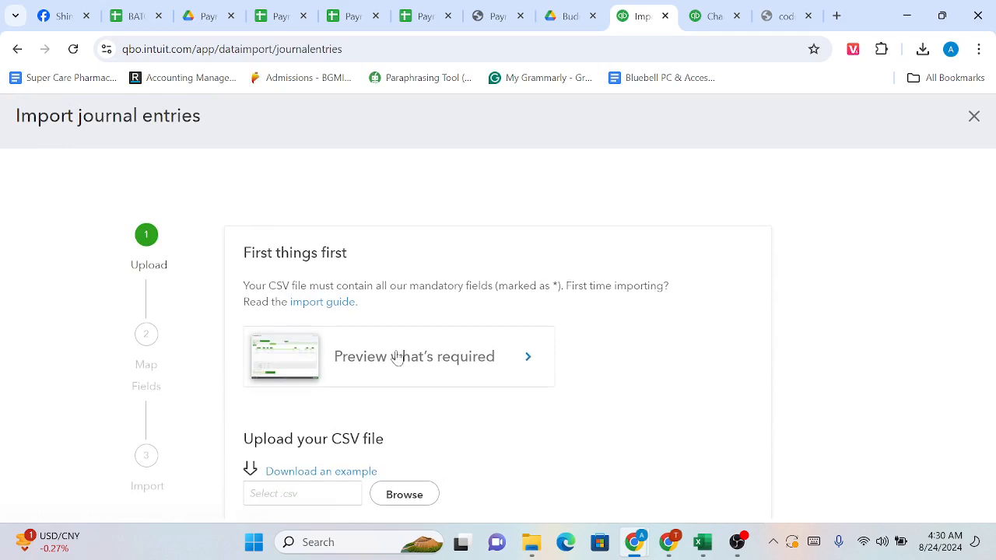
scroll(396, 355, "down", 2)
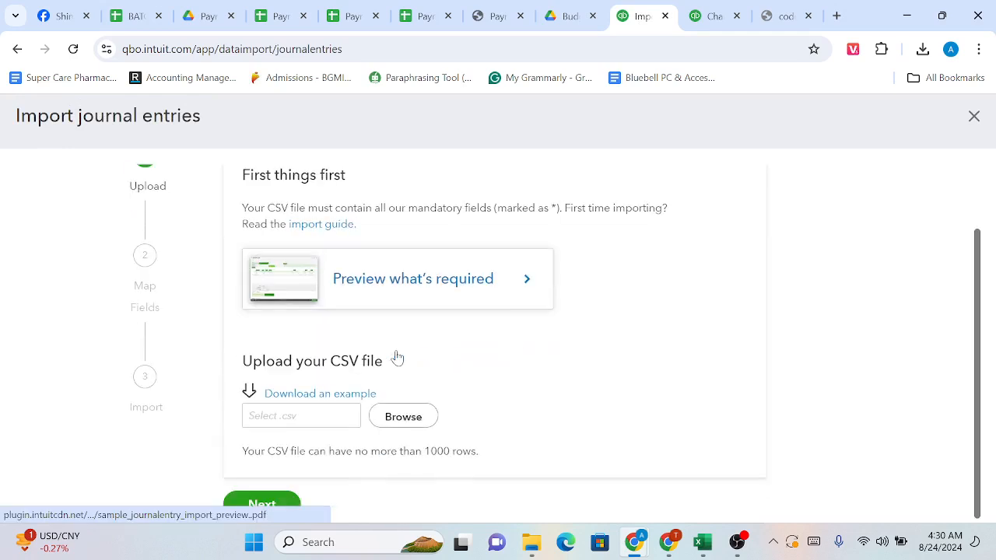
- Download the example journal entries CSV and look over its columns in Excel, closing the file when done
left_click(318, 395)
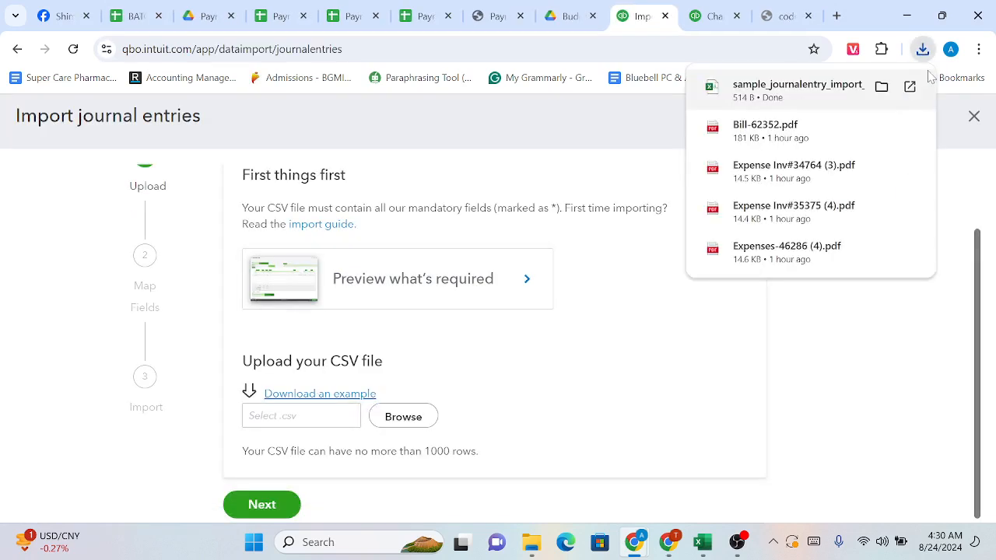
left_click(825, 103)
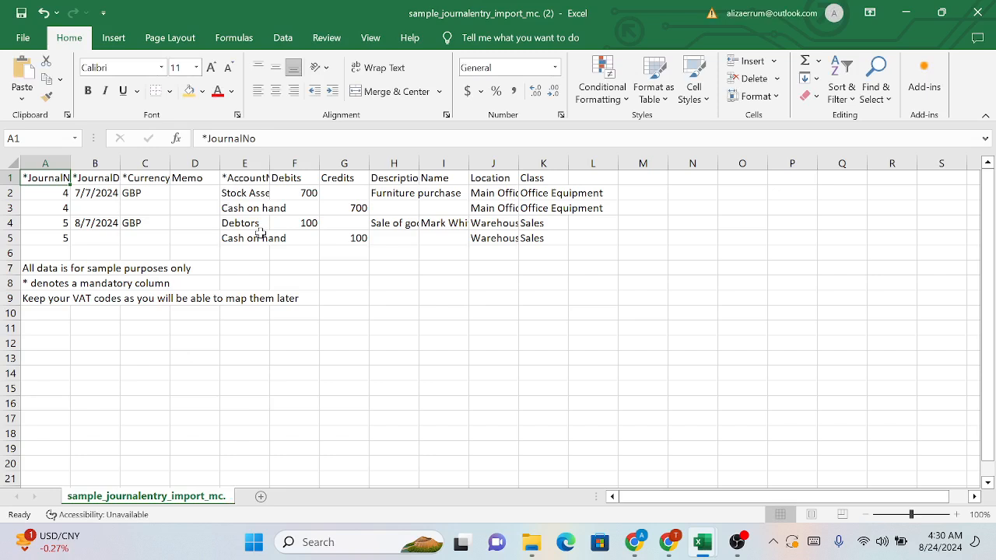
mouse_move(699, 542)
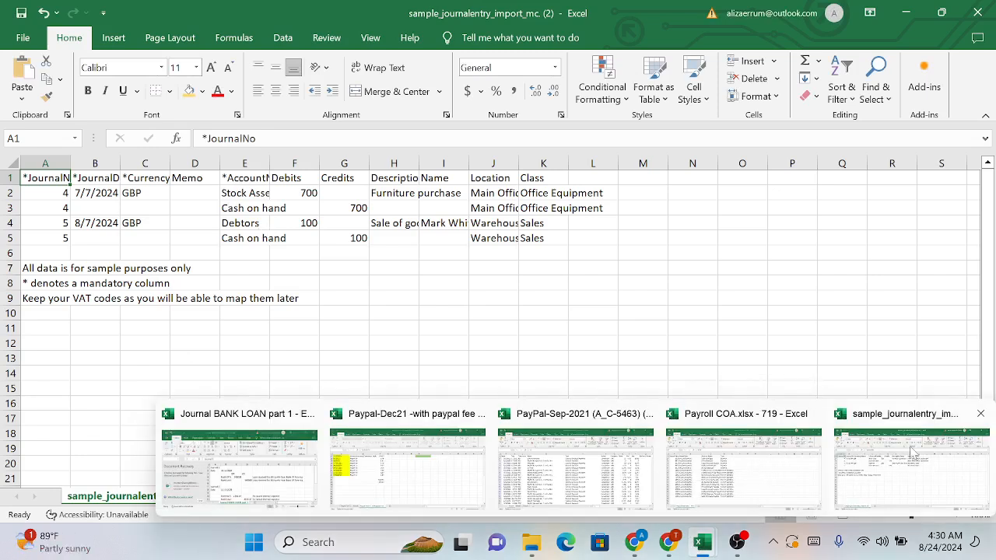
left_click(980, 414)
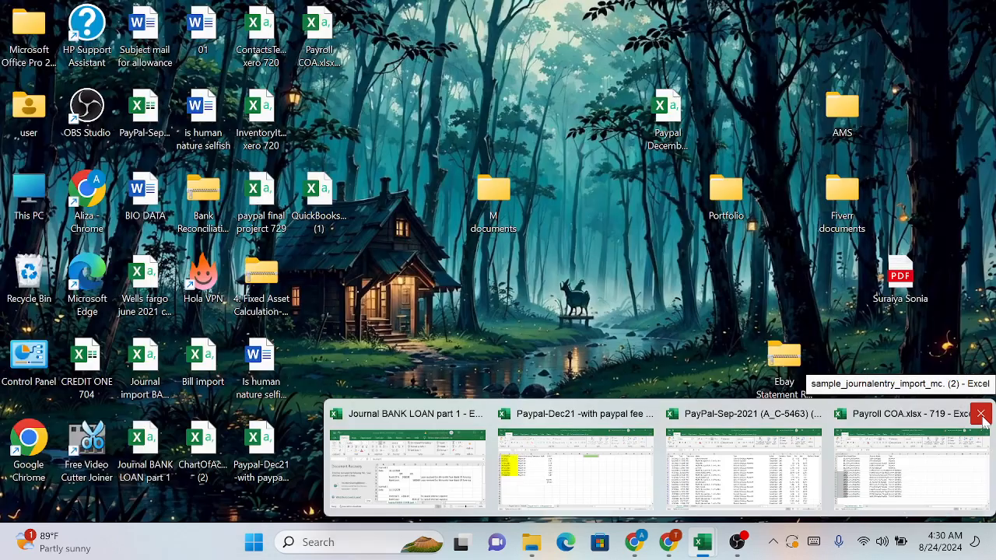
- Close the Payroll COA workbook and the PayPal-Sep-2021 workbook in Excel without saving changes
left_click(980, 415)
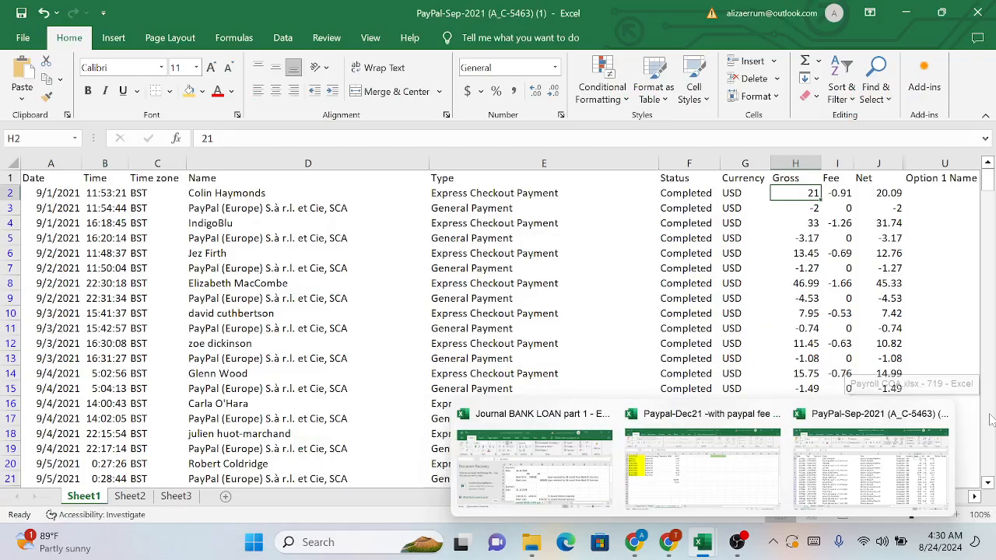
mouse_move(702, 542)
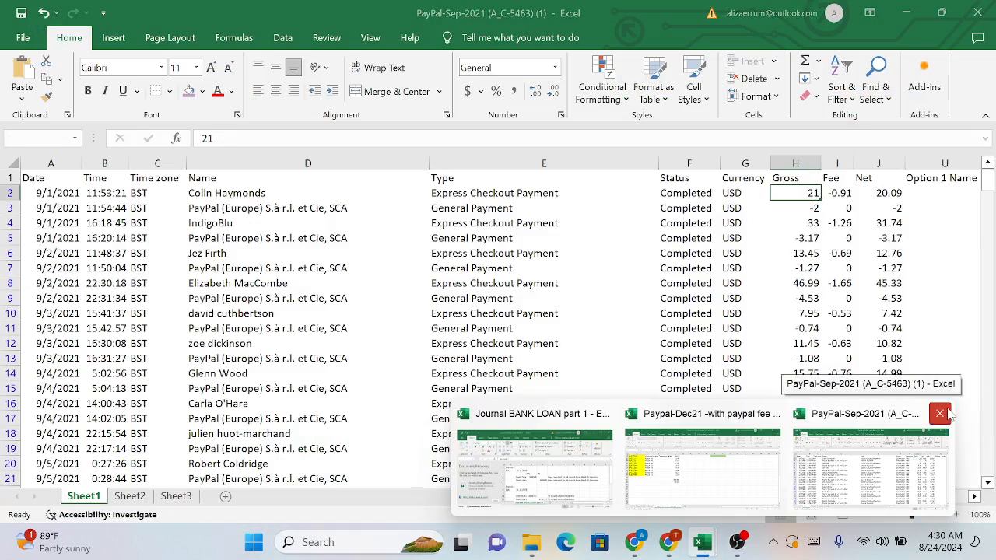
left_click(940, 414)
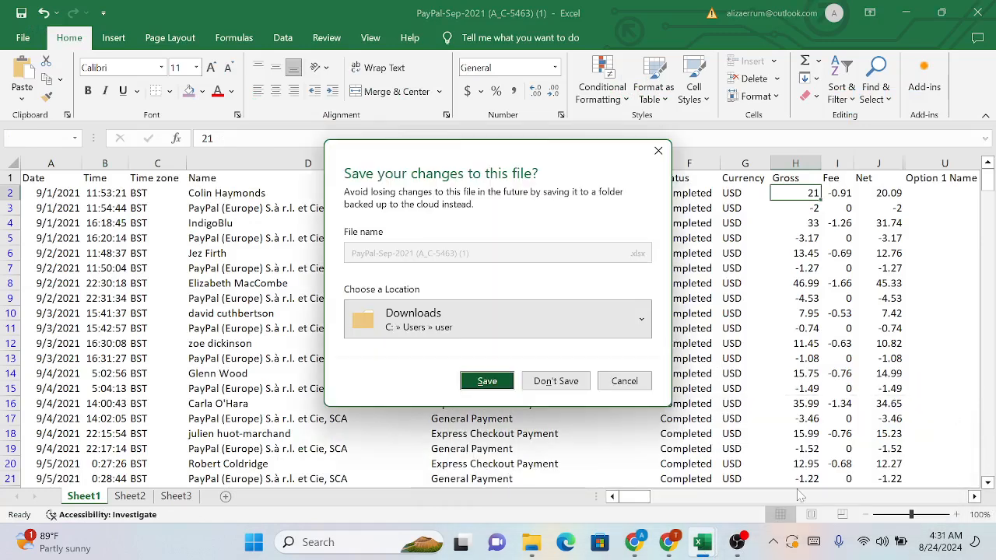
left_click(556, 381)
- Switch back to Chrome and return to the Journal Import.csv preview in the payroll Drive folder
mouse_move(633, 542)
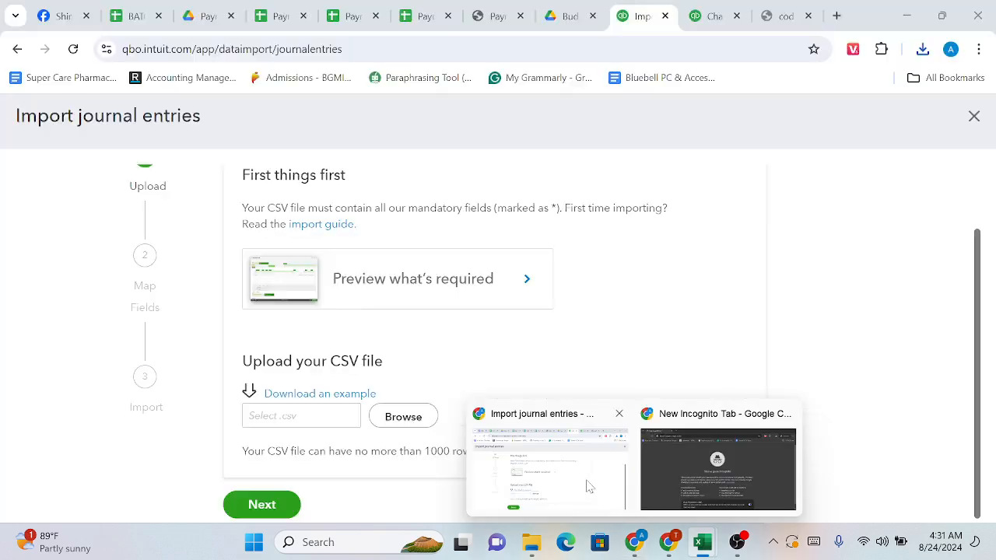
left_click(588, 486)
left_click(274, 16)
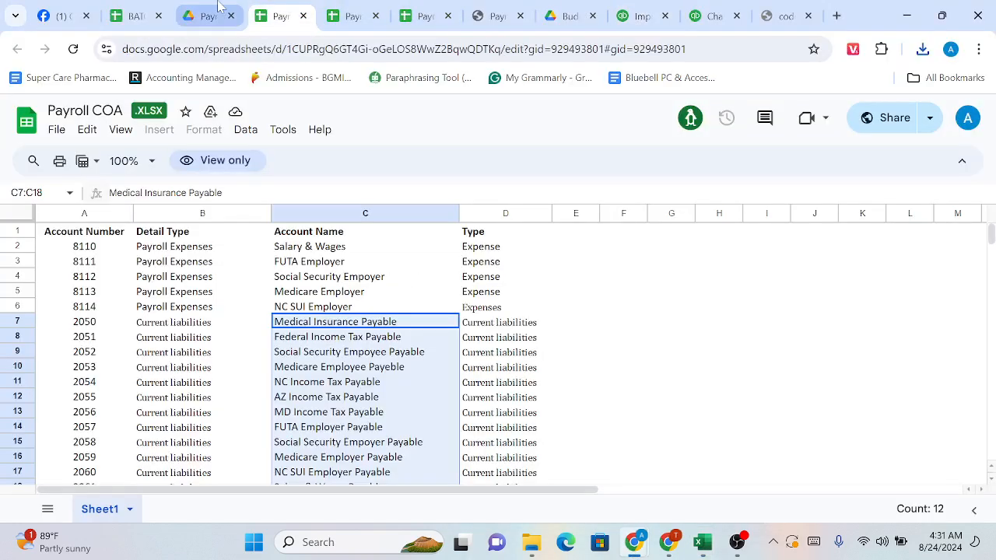
left_click(217, 9)
left_click(136, 16)
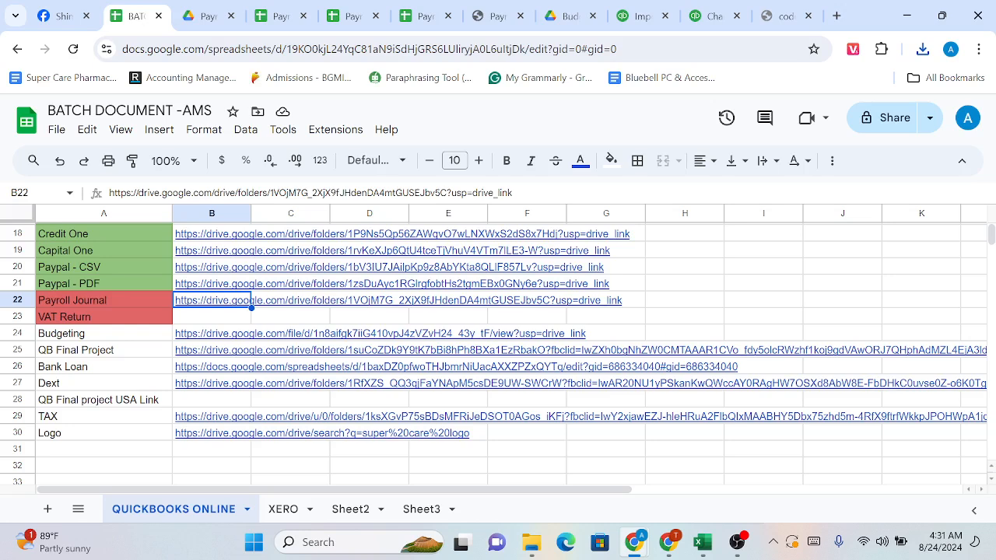
left_click(214, 12)
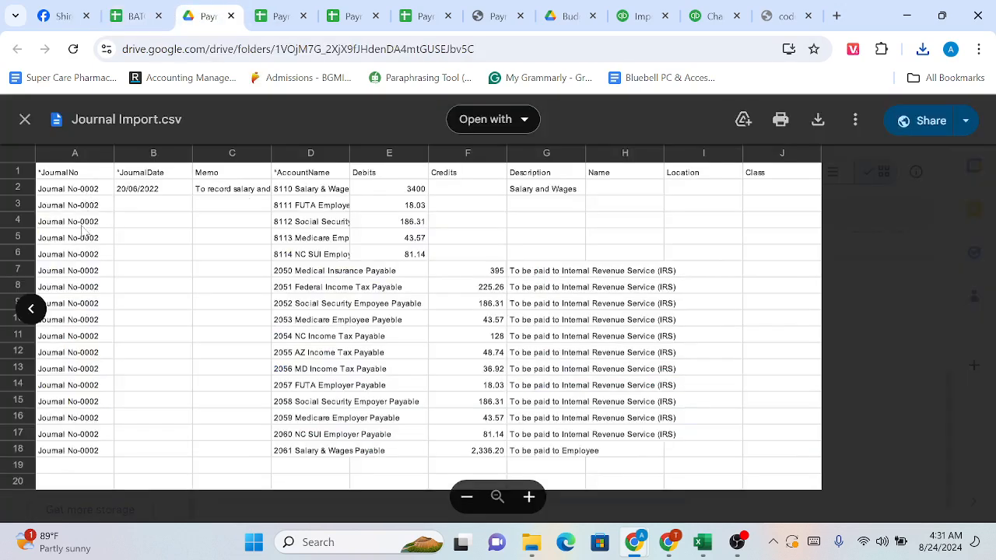
- Examine the journal number, date, memo, account names, and debit and credit amounts in Journal Import.csv
left_click_drag(82, 231, 80, 460)
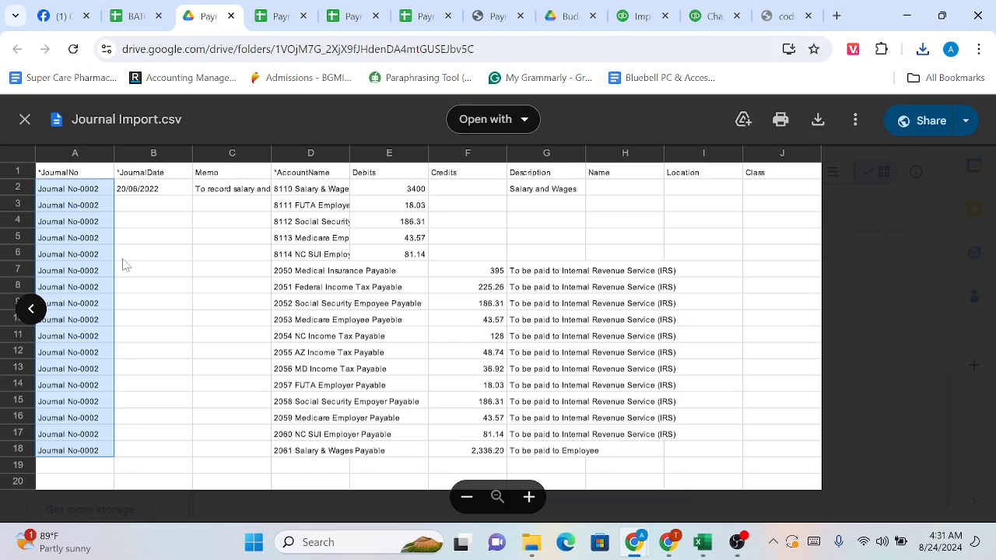
left_click(167, 191)
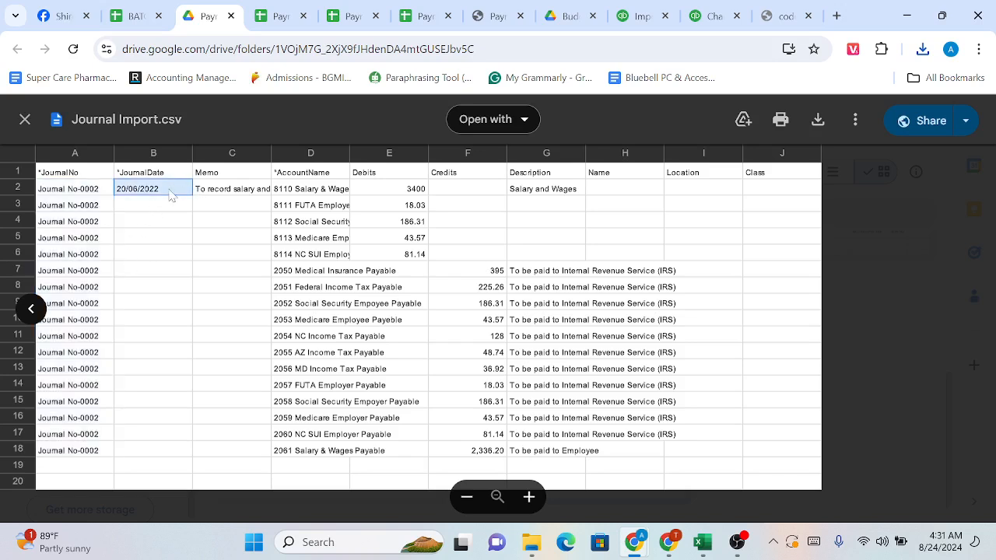
left_click(222, 192)
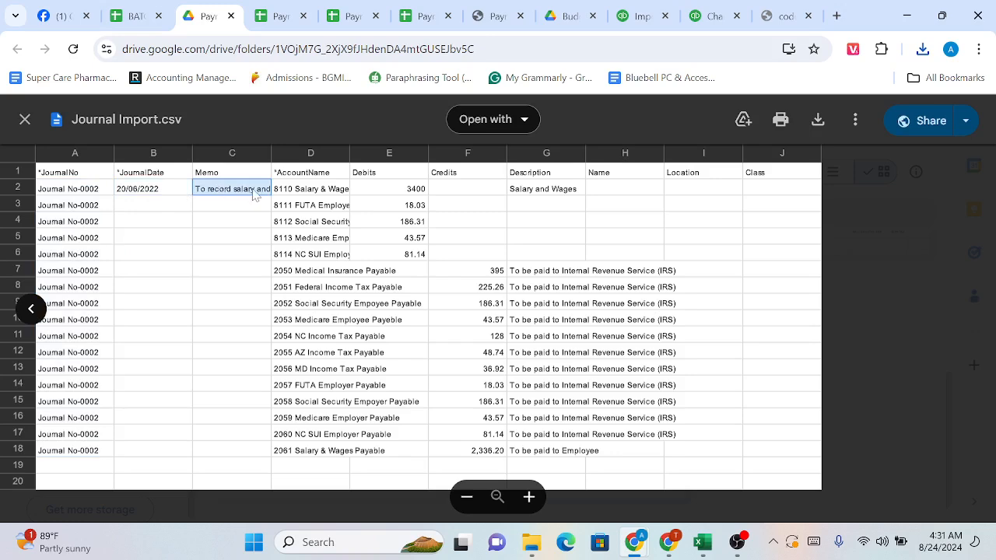
left_click(300, 195)
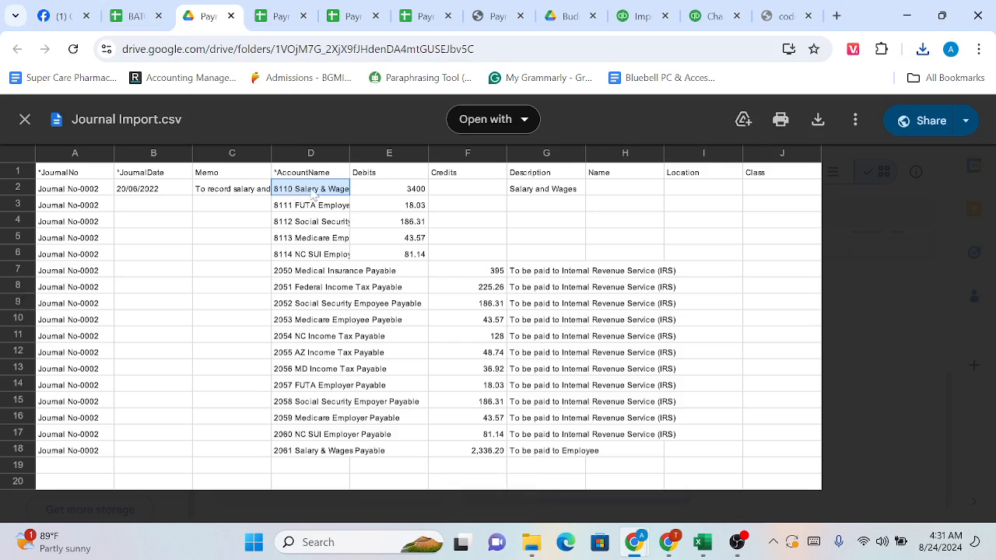
left_click_drag(314, 196, 498, 433)
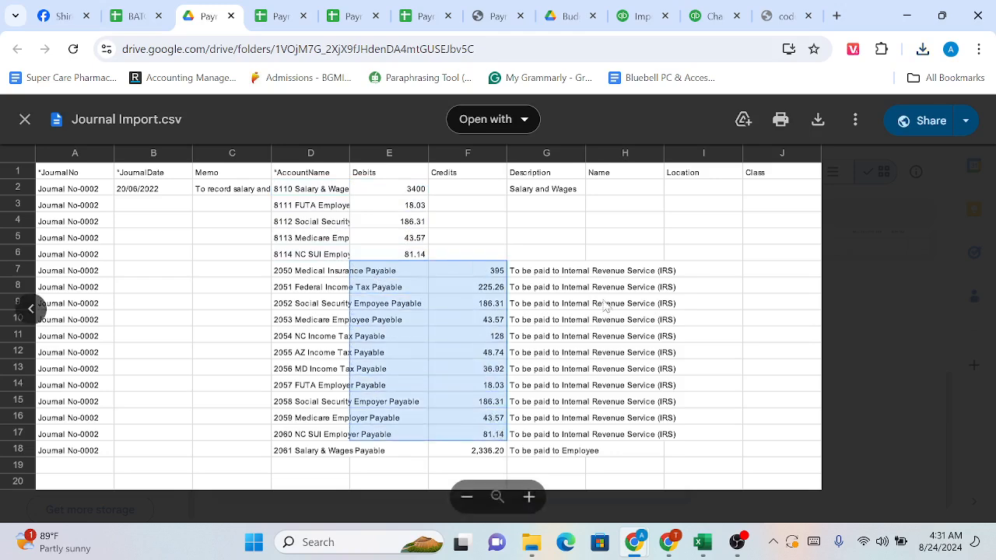
- Examine the Description entries for the salary, tax payable and employee payable lines in Journal Import.csv
left_click(551, 279)
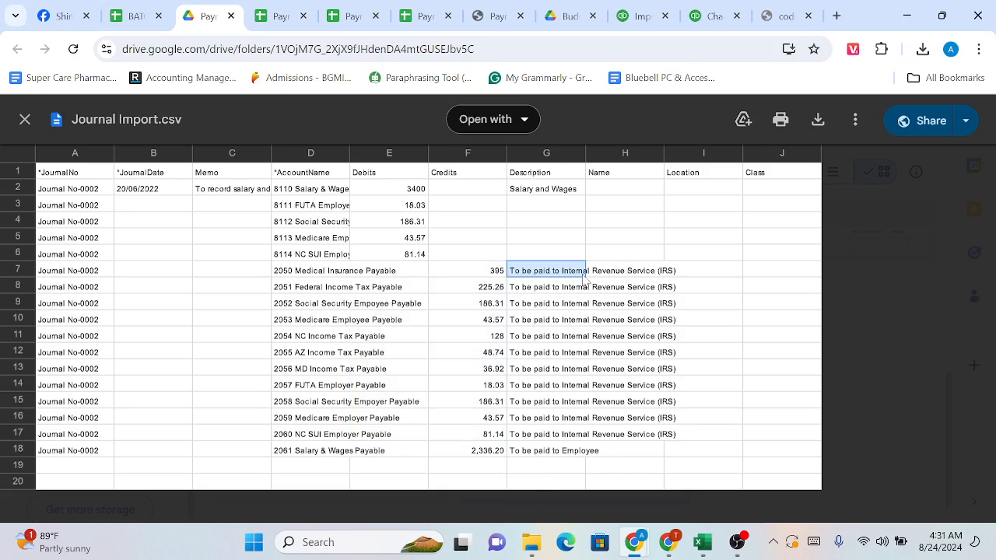
left_click_drag(661, 272, 662, 445)
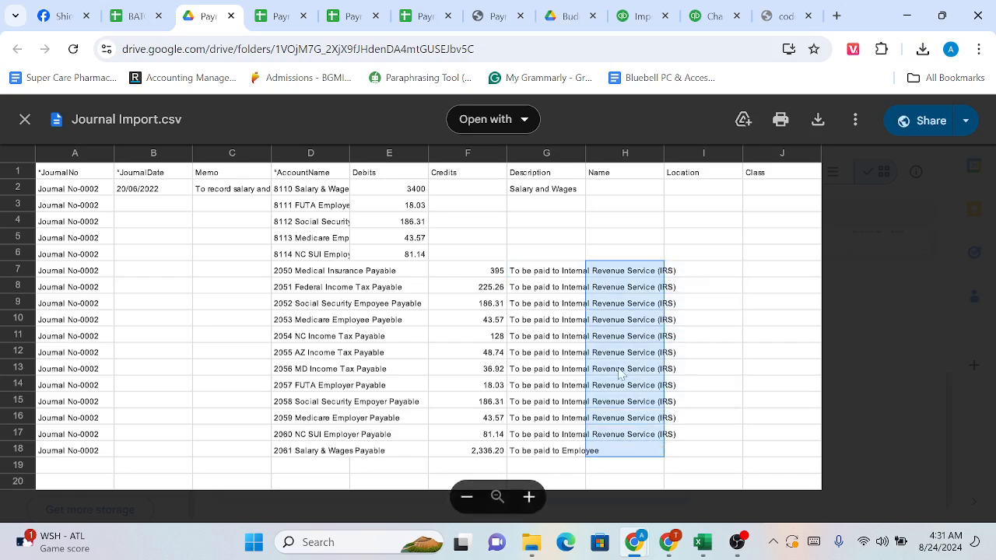
left_click(520, 192)
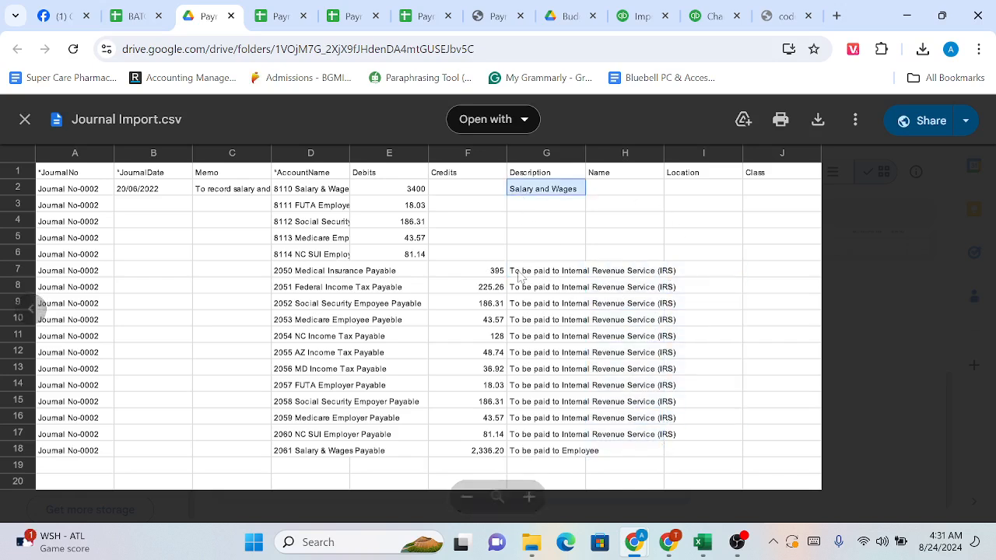
left_click_drag(524, 276, 618, 444)
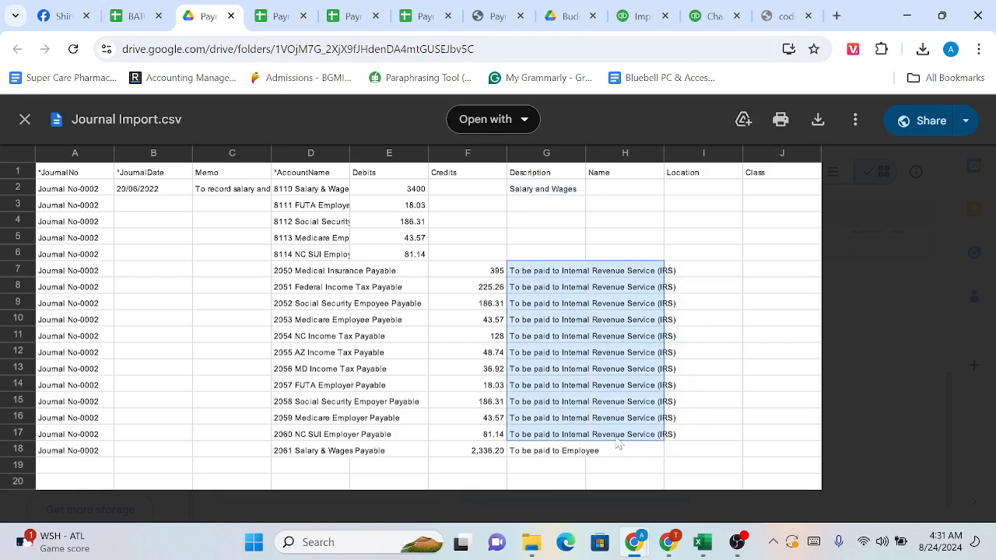
left_click(541, 456)
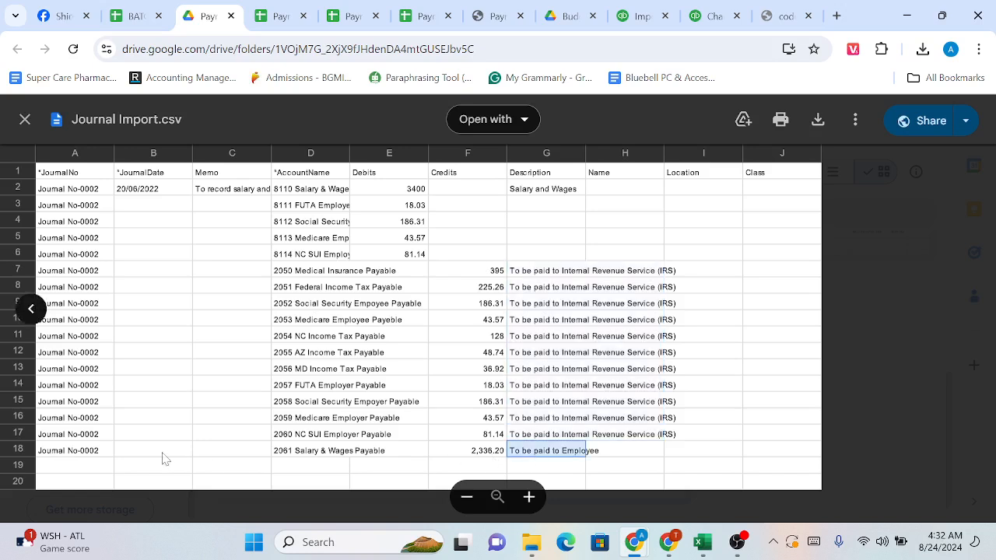
left_click(19, 451)
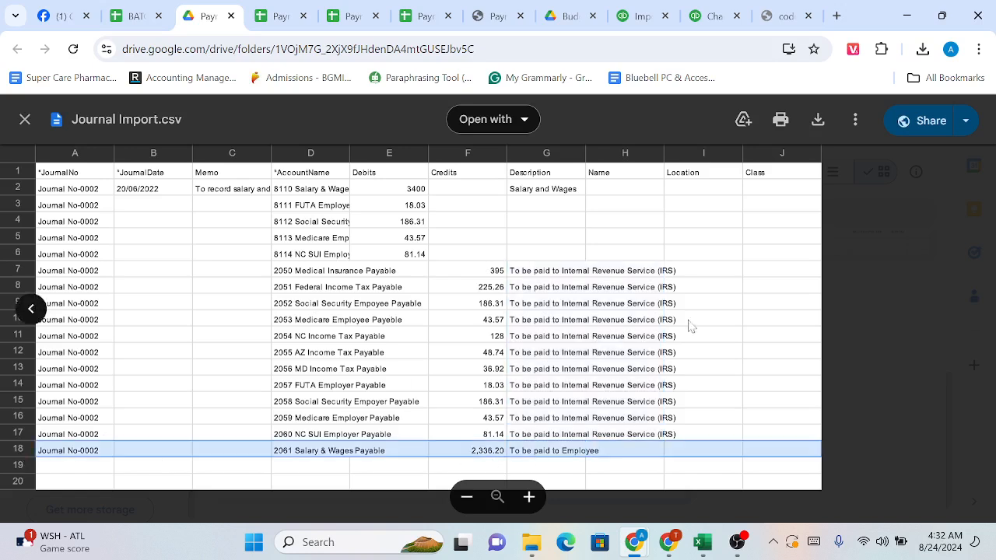
left_click_drag(515, 271, 620, 442)
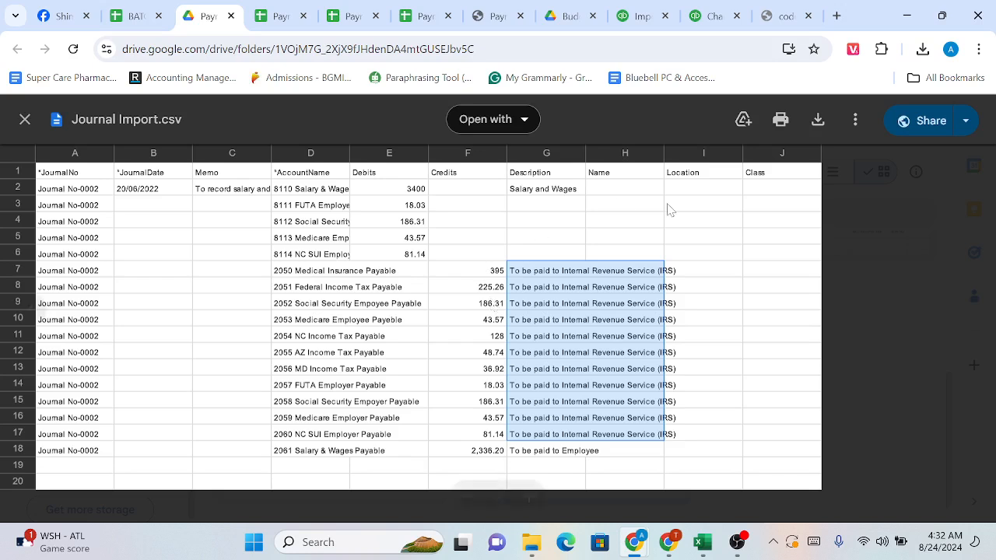
- Try to download Journal Import.csv from its Drive preview
left_click(817, 121)
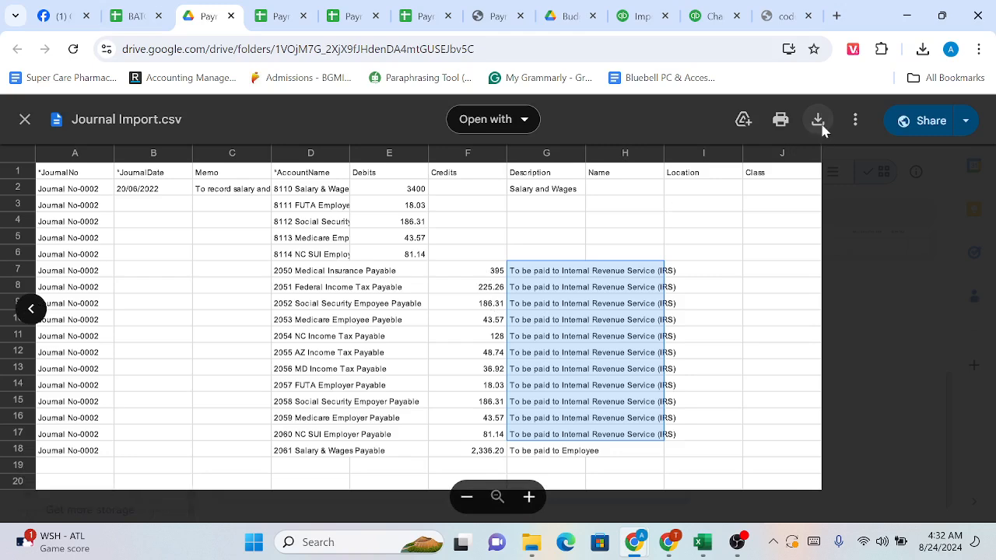
left_click(822, 129)
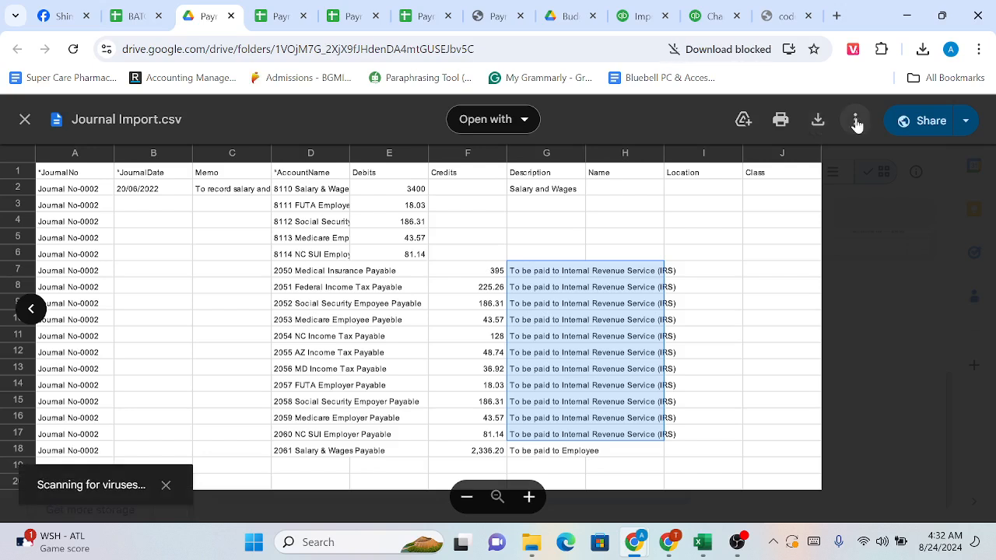
left_click(854, 121)
left_click(817, 131)
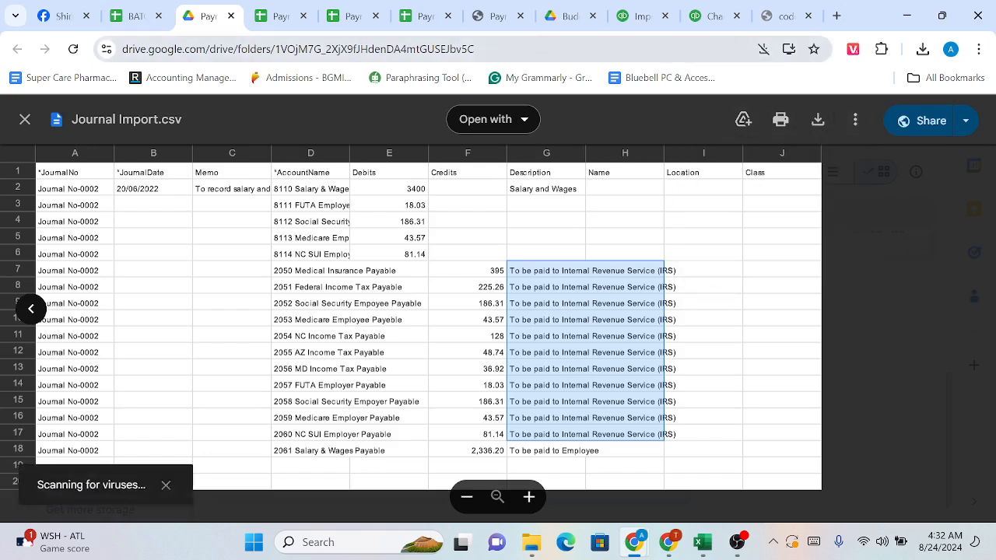
- Copy the payroll Drive folder's link and open it in the empty tab of the other Chrome profile
key("ctrl+l")
key("ctrl+c")
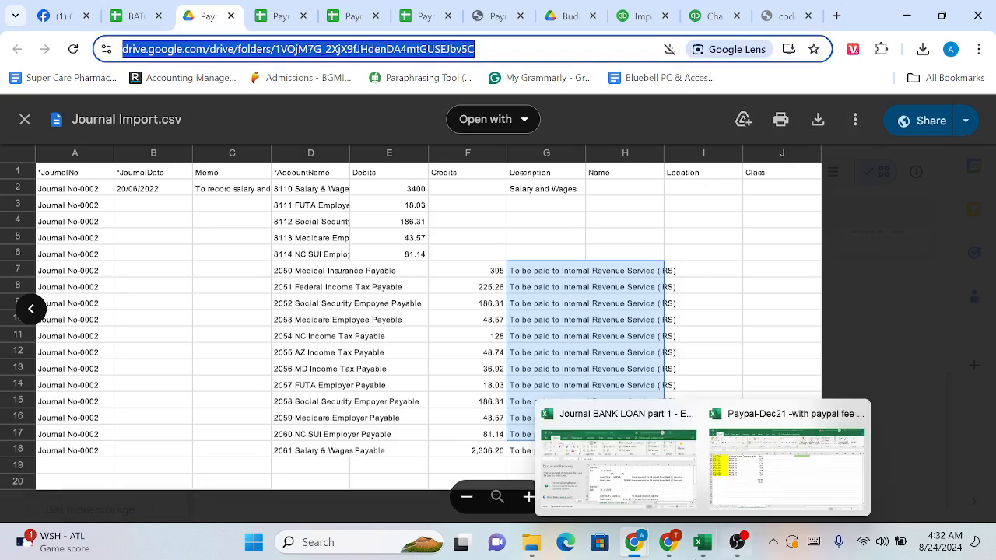
left_click(667, 475)
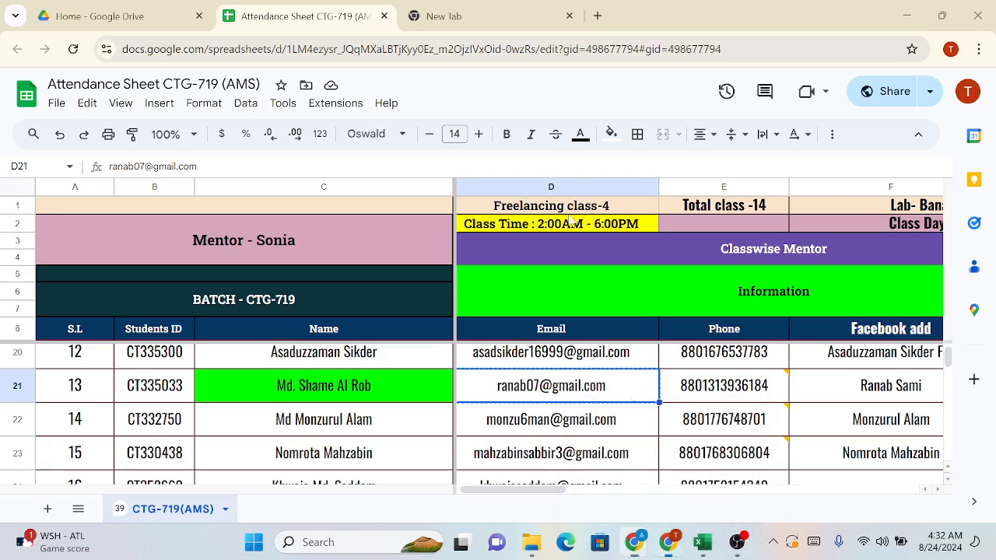
left_click(480, 9)
key("ctrl+l")
key("ctrl+v")
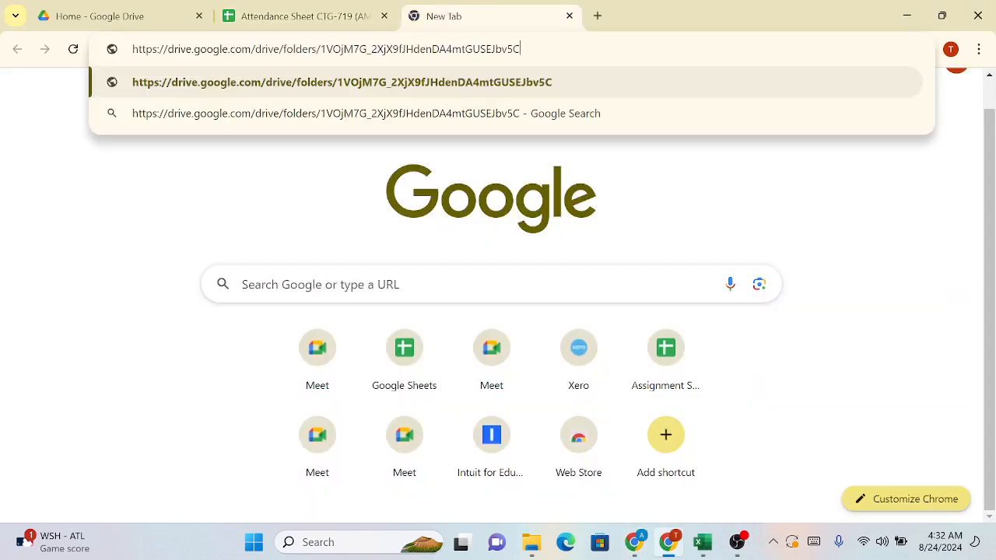
key("Return")
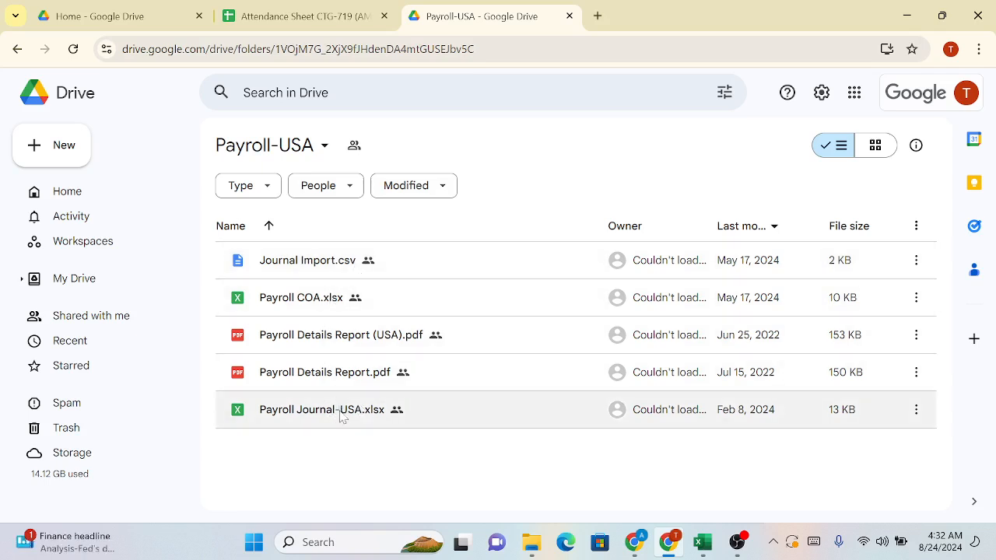
- Open Payroll Journal-USA.xlsx from the Payroll-USA folder and review the month-end payroll journal
double_click(340, 415)
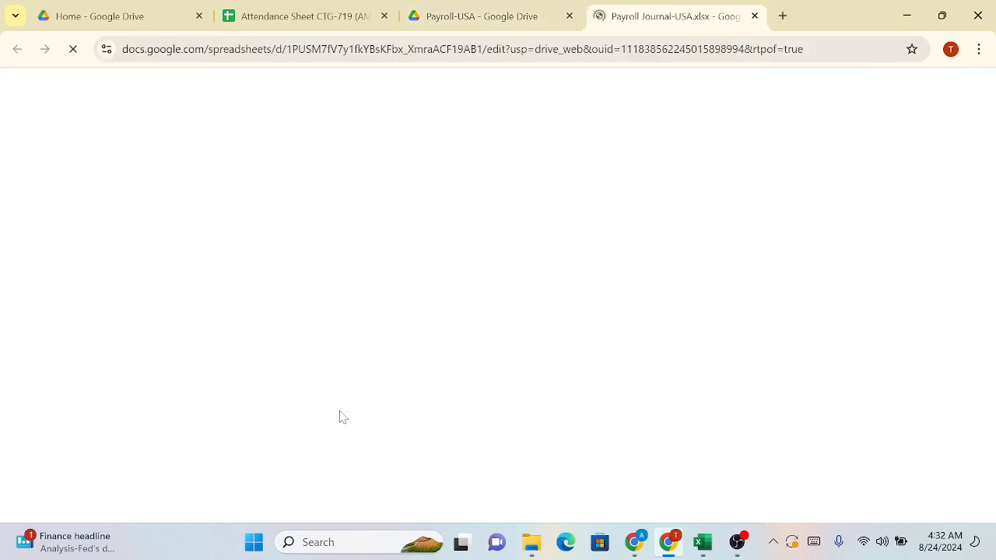
left_click(496, 9)
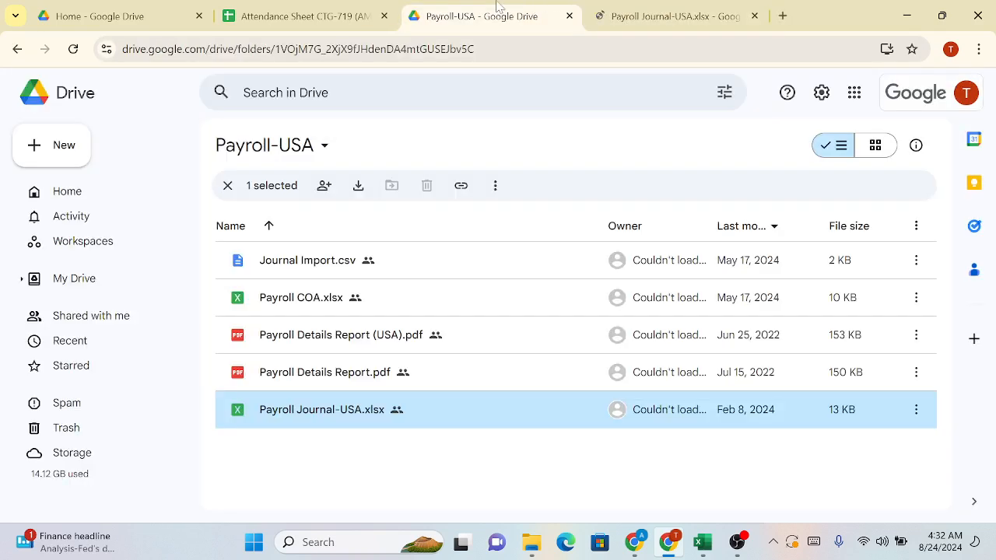
left_click(669, 16)
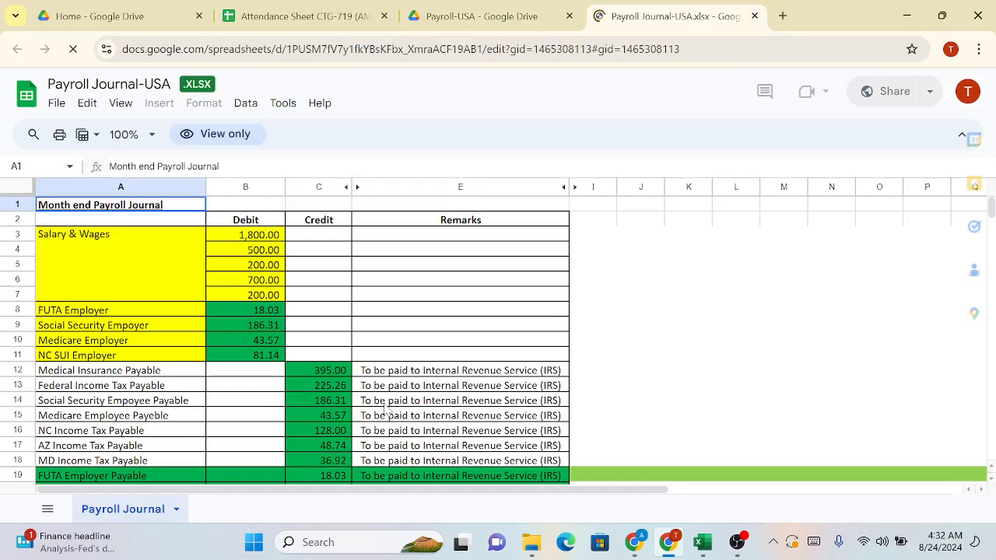
scroll(334, 327, "down", 5)
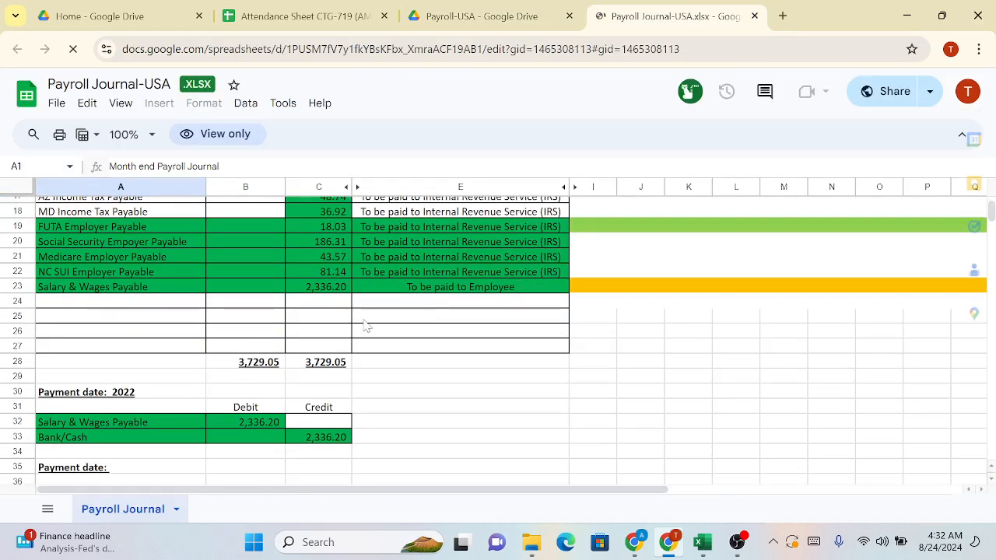
scroll(366, 326, "up", 3)
scroll(278, 290, "up", 3)
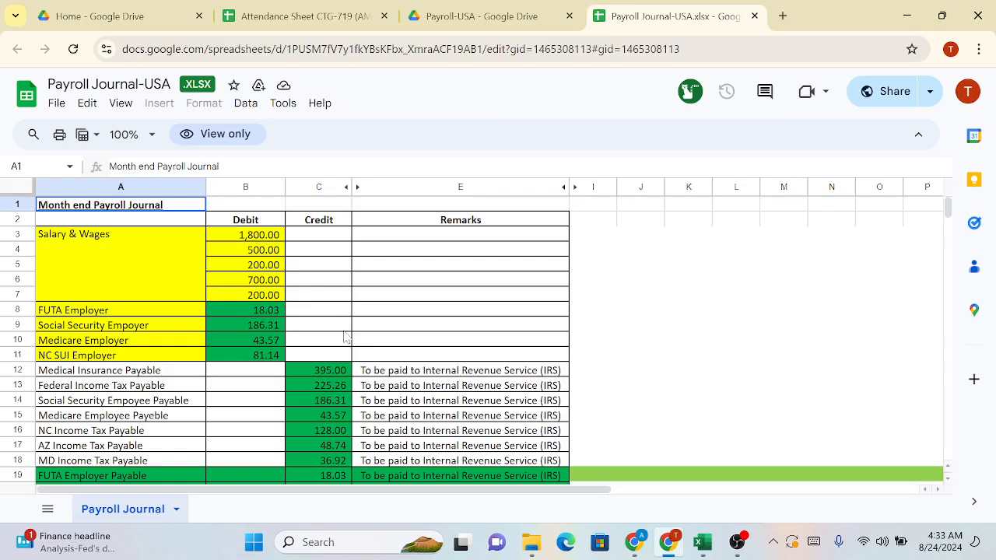
- Examine the salary payment entry in rows 32–33, tracing Salary & Wages Payable from cell C23 to the Bank/Cash credit
scroll(346, 336, "down", 5)
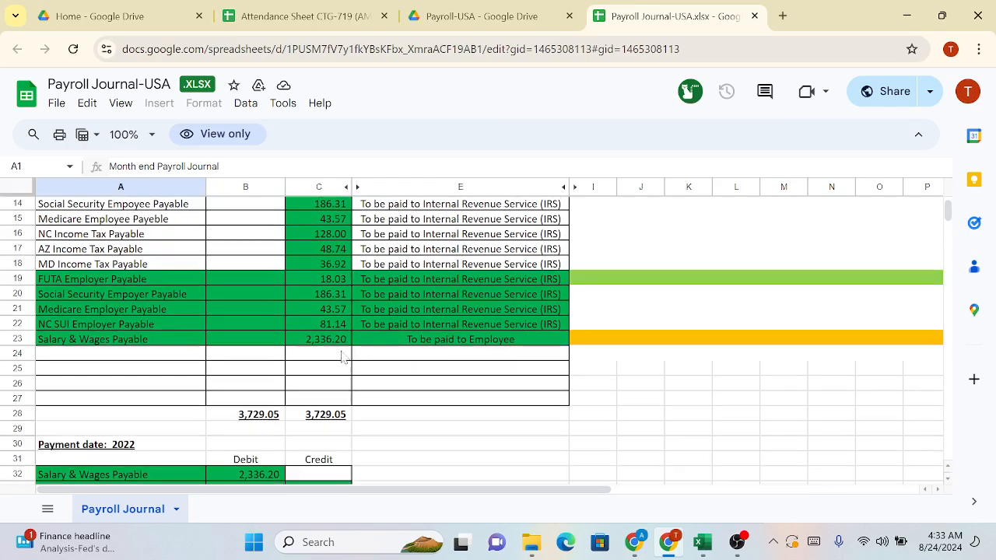
scroll(346, 303, "down", 3)
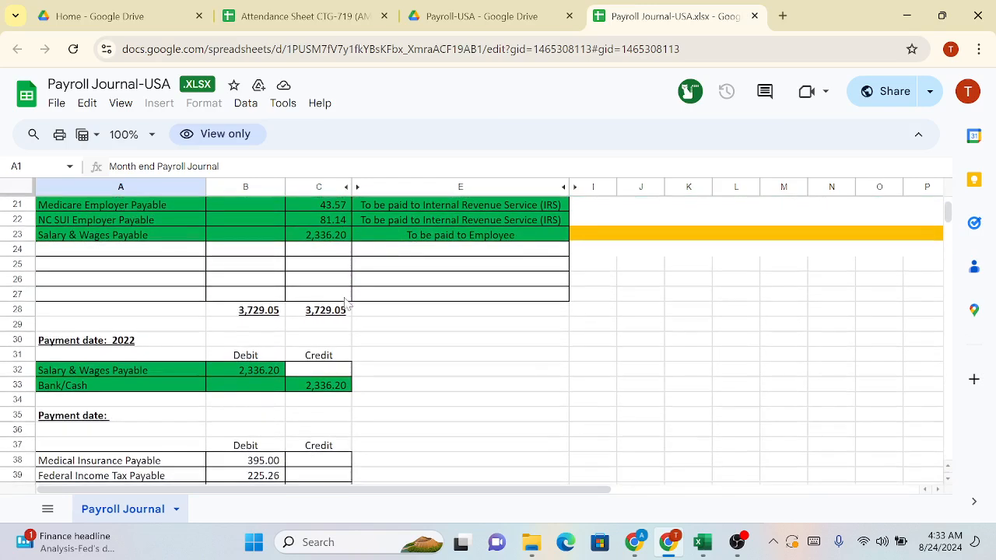
scroll(296, 343, "down", 1)
scroll(249, 378, "down", 2)
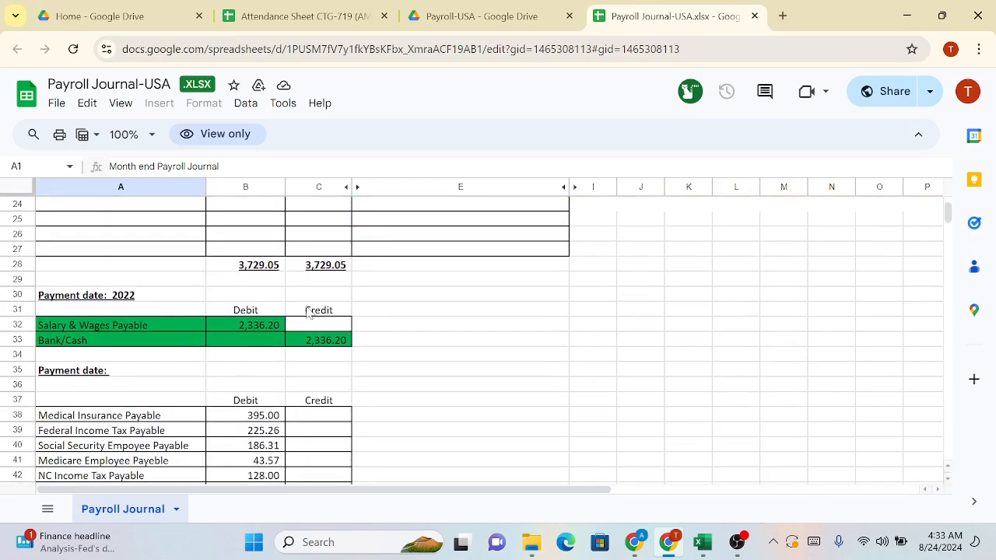
scroll(308, 311, "up", 3)
left_click(334, 300)
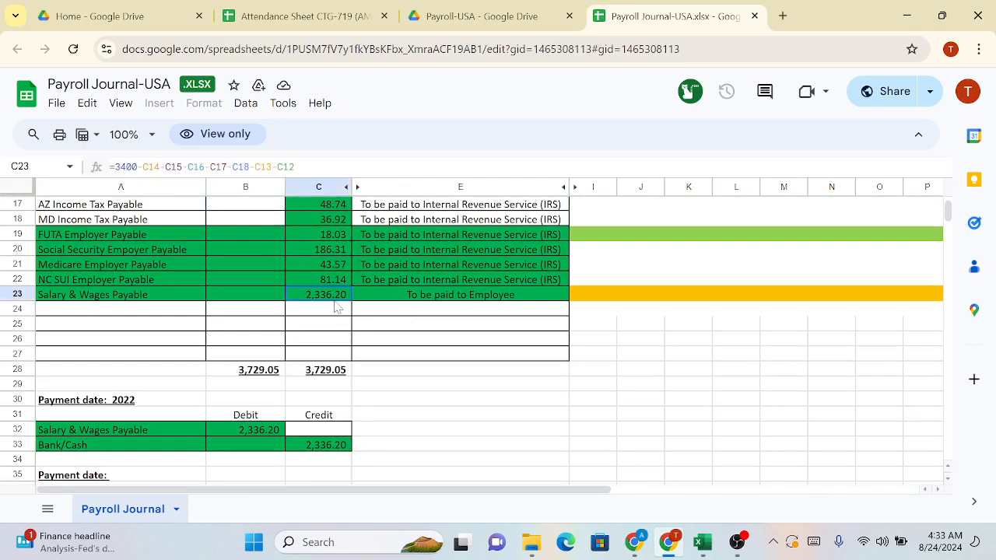
scroll(327, 323, "down", 1)
left_click(269, 394)
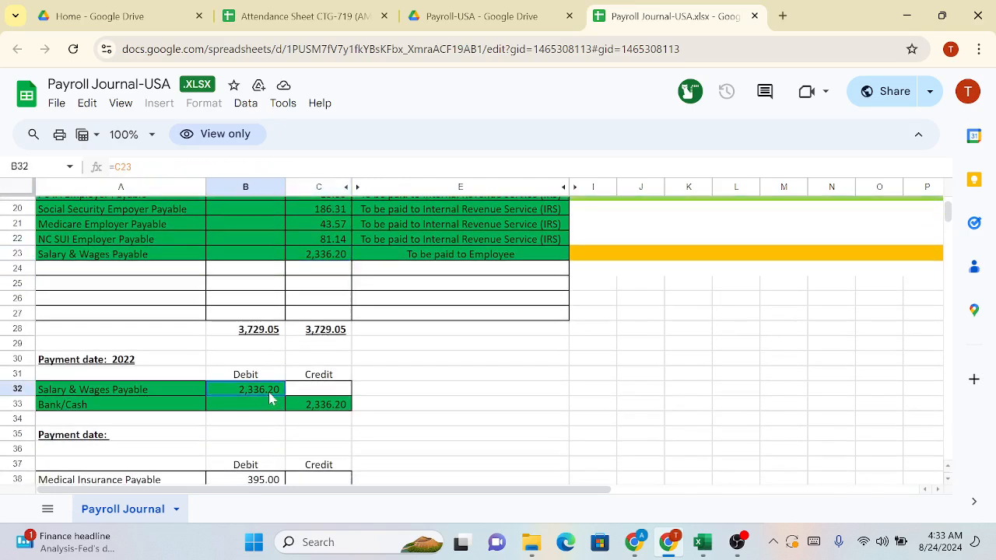
scroll(196, 359, "down", 2)
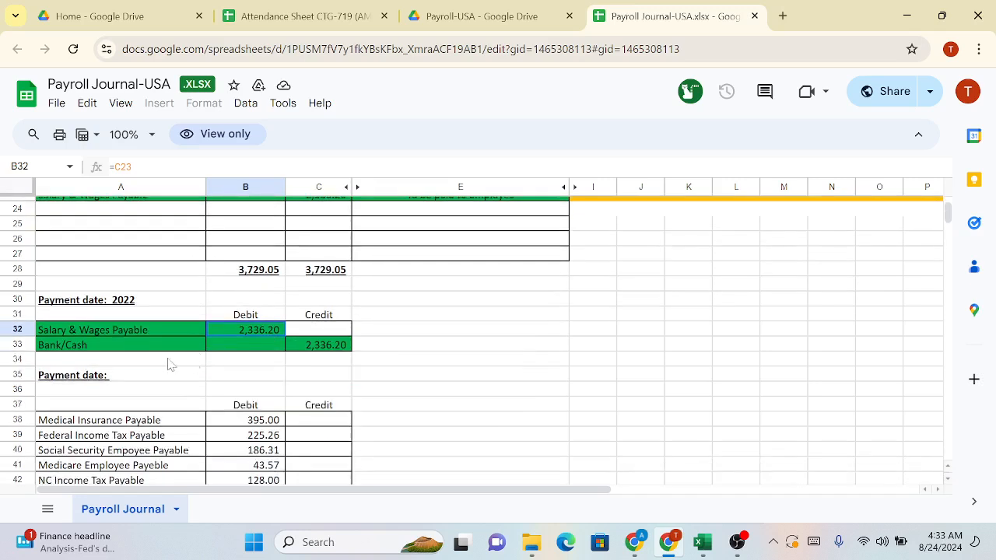
left_click(134, 350)
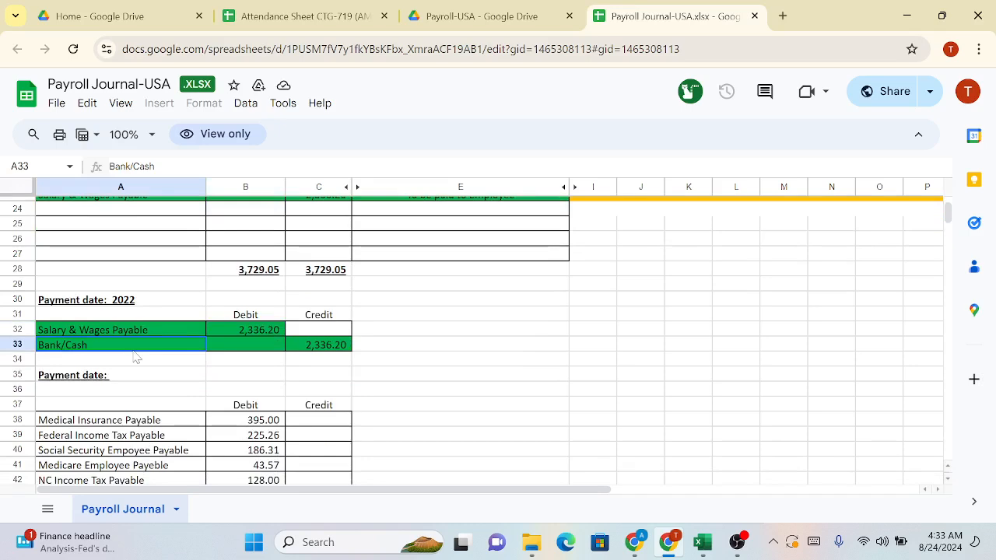
scroll(135, 356, "down", 2)
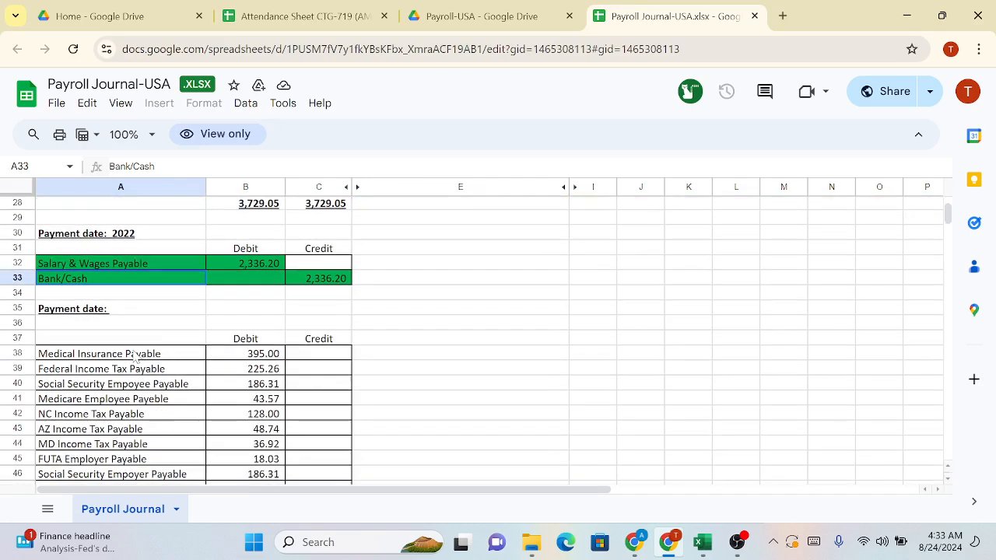
left_click(312, 292)
- Examine the payment entry for the insurance and tax payables in rows 38–48 and its Bank/Cash credit in row 49
scroll(221, 330, "down", 3)
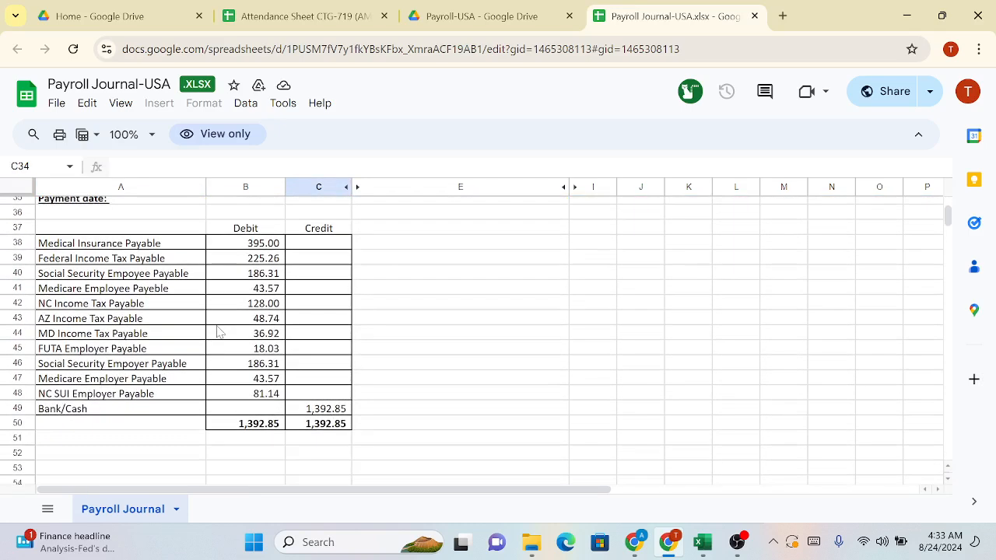
scroll(218, 246, "up", 1)
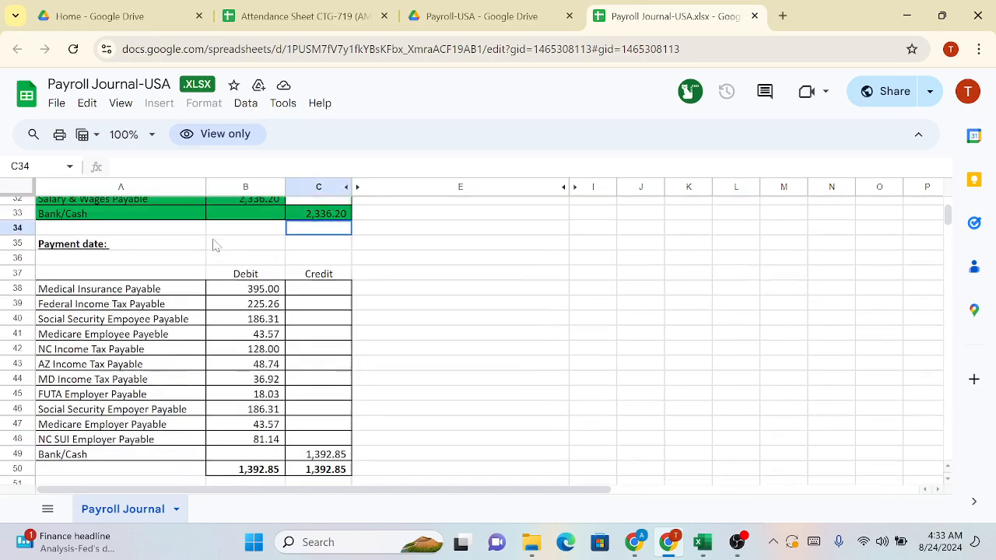
scroll(216, 245, "down", 1)
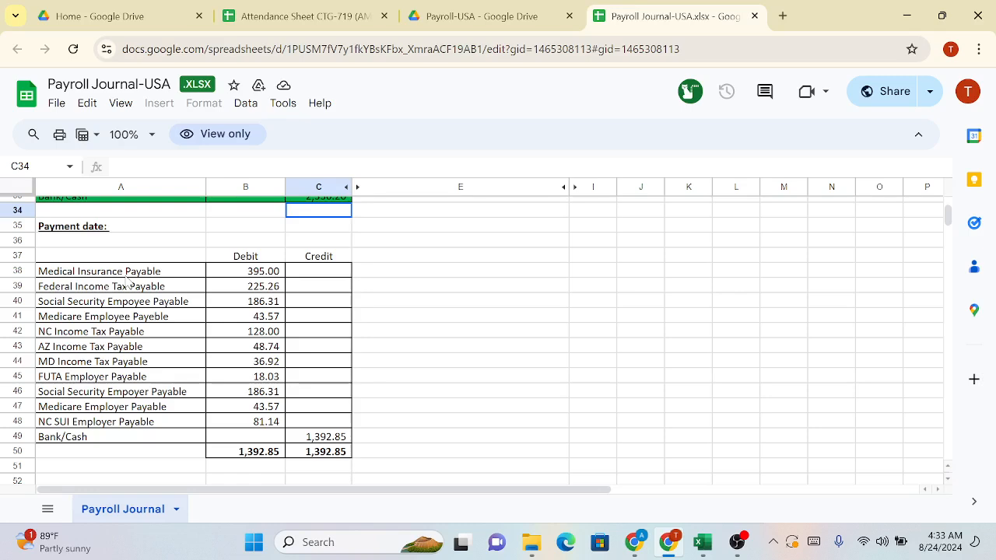
scroll(128, 282, "up", 10)
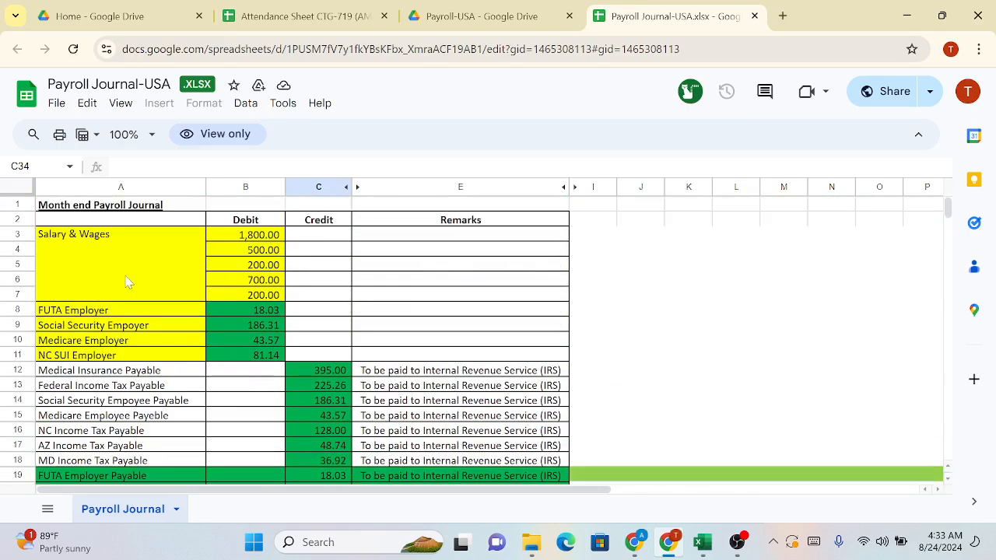
scroll(128, 282, "down", 2)
scroll(128, 282, "down", 6)
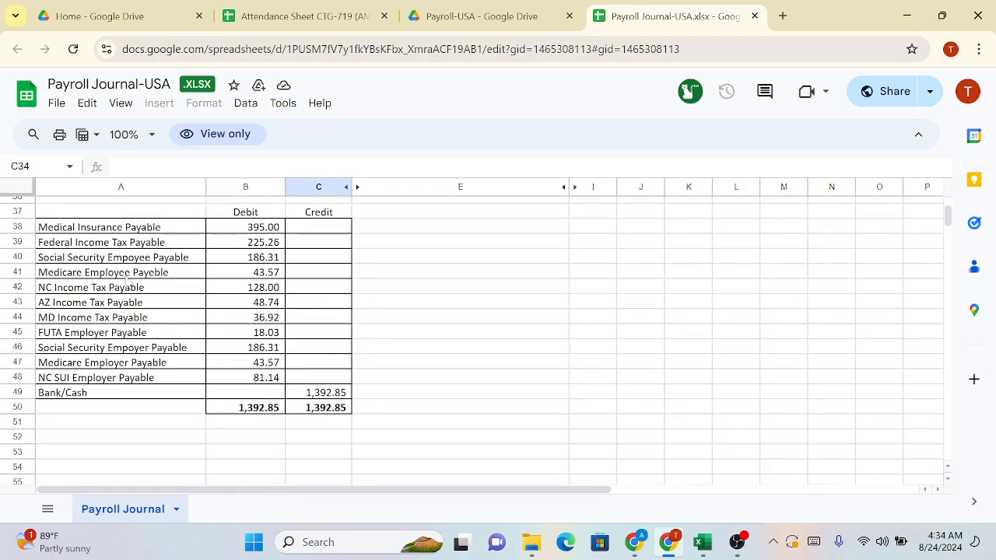
scroll(128, 282, "up", 1)
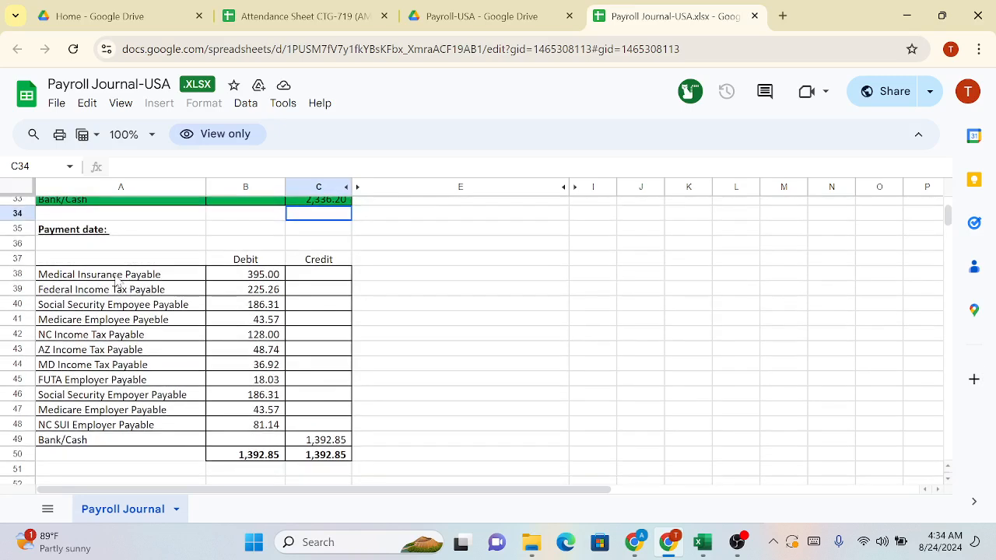
left_click_drag(117, 274, 117, 426)
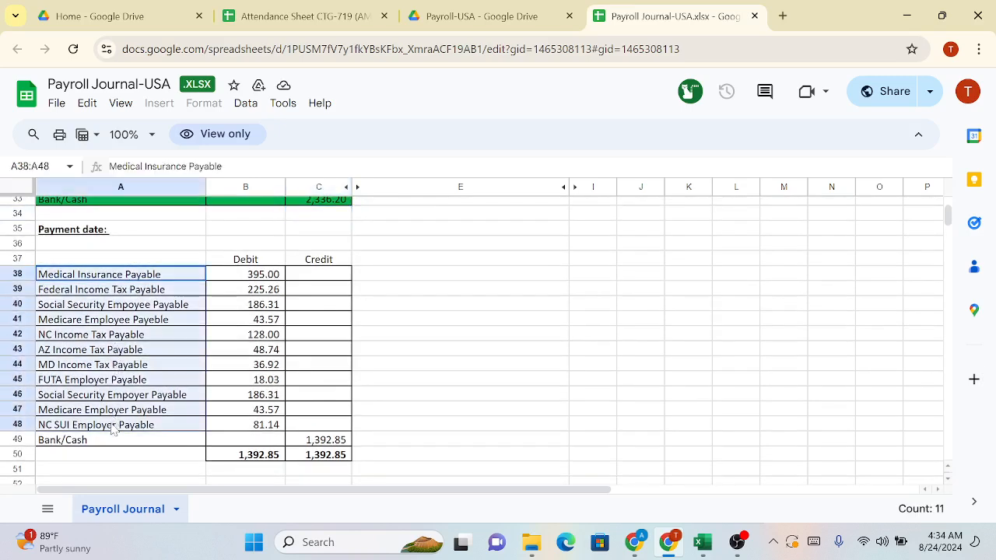
left_click(106, 442)
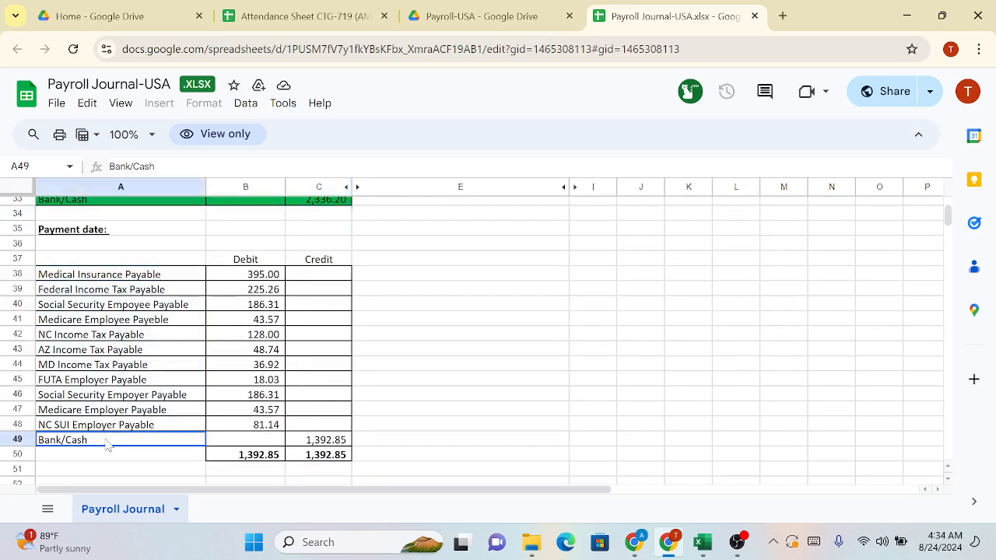
left_click(321, 445)
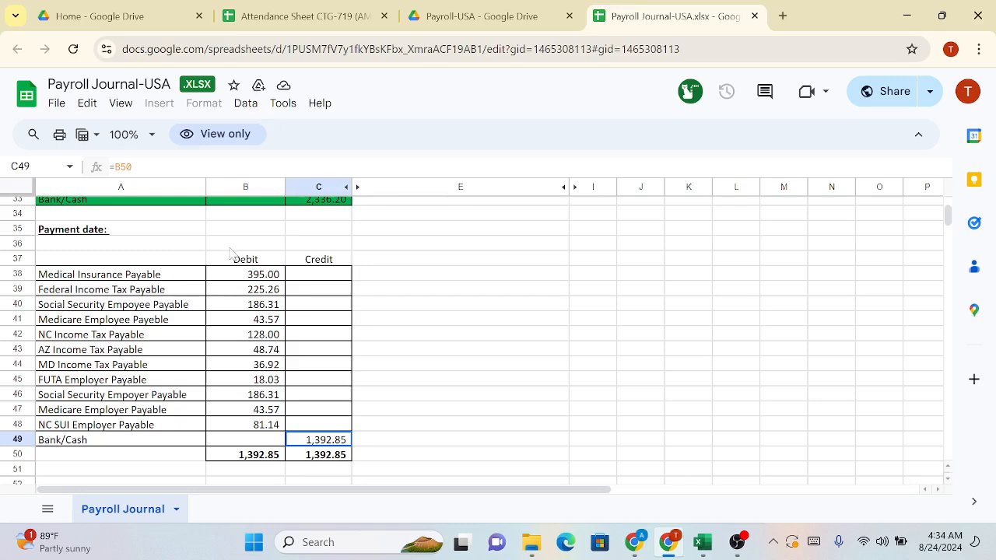
- Compare the month-end payroll journal's payable lines with the two payment entries below it
scroll(230, 254, "up", 3)
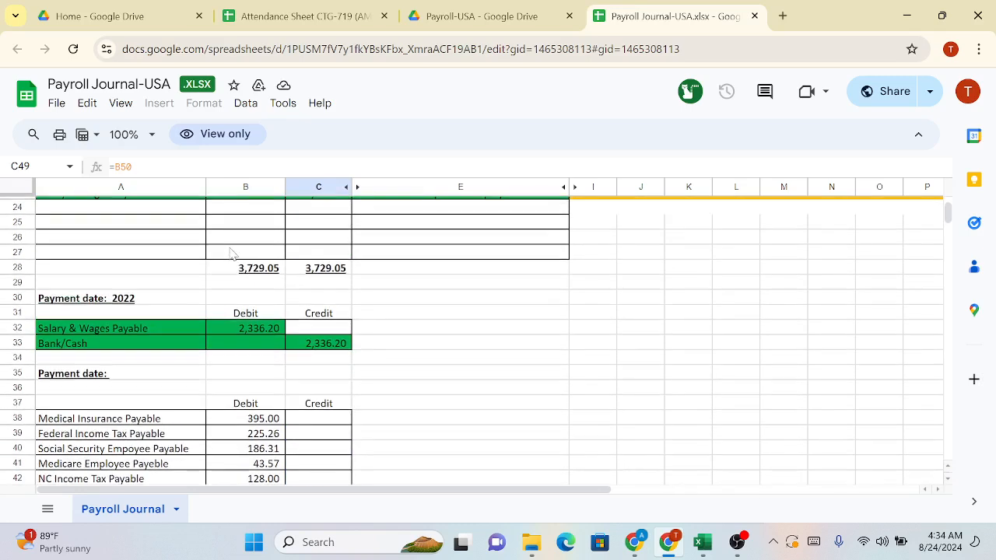
scroll(230, 254, "up", 3)
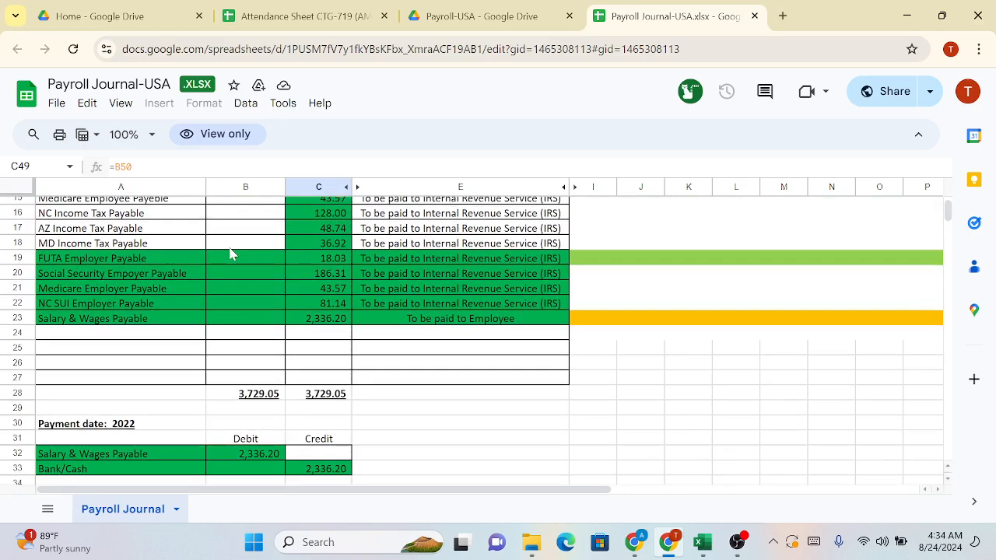
scroll(230, 253, "up", 3)
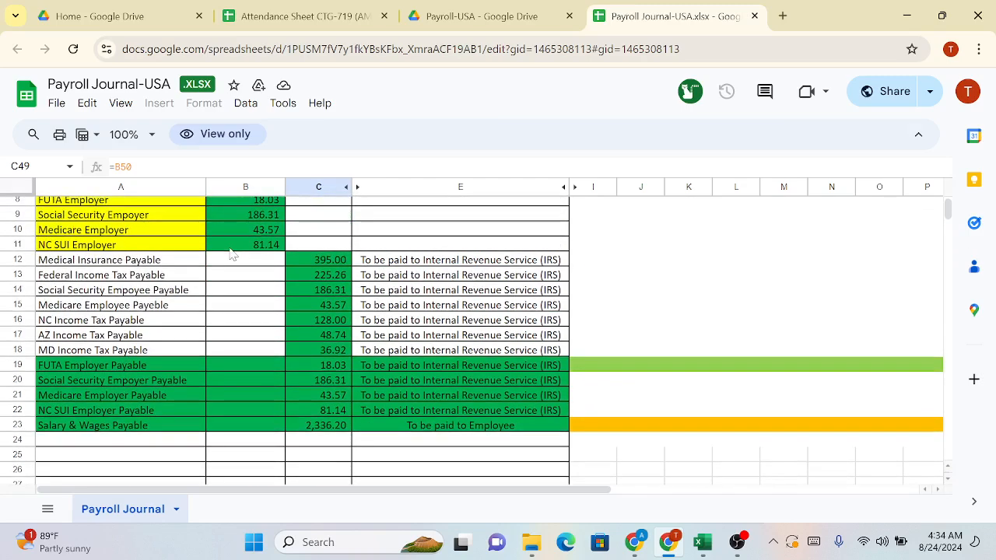
scroll(230, 254, "down", 7)
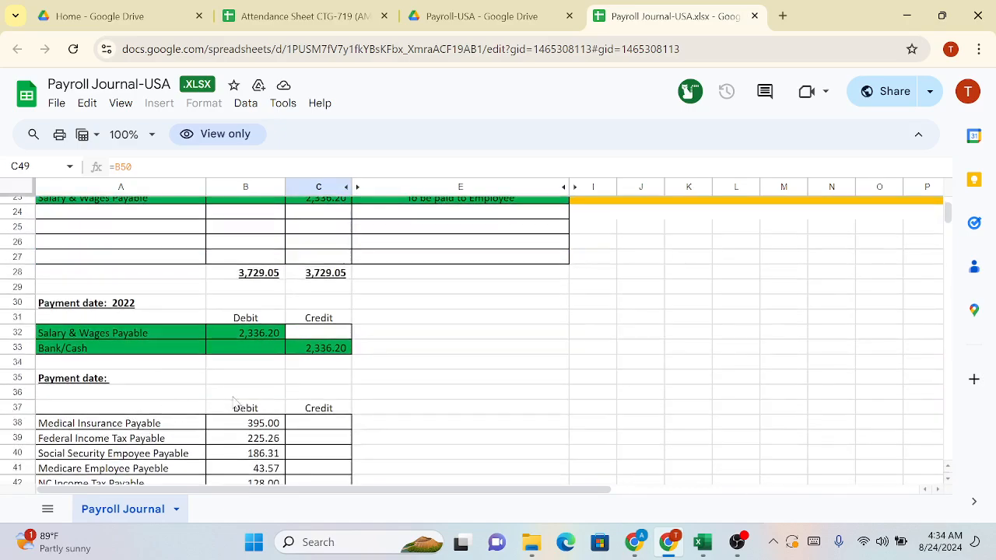
scroll(234, 402, "down", 2)
scroll(234, 402, "up", 5)
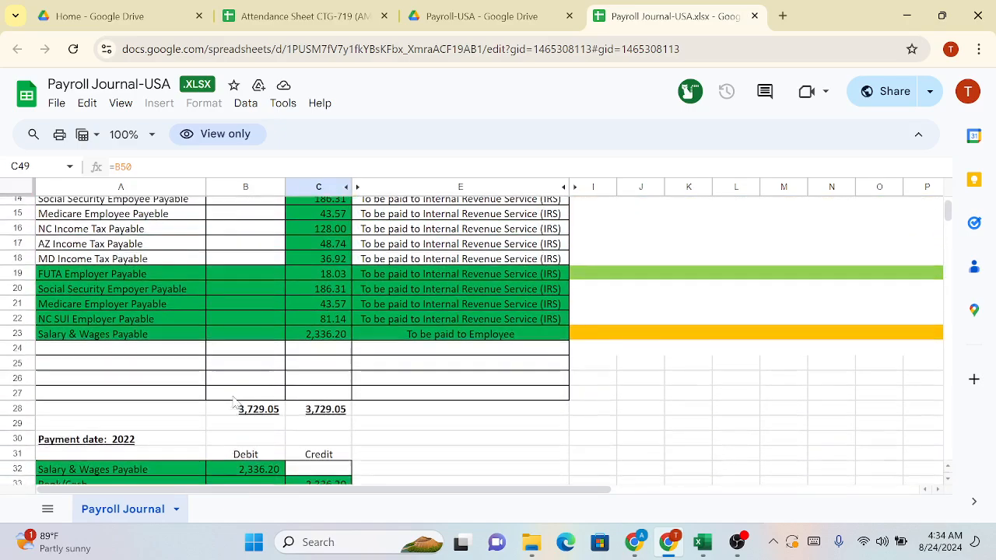
scroll(234, 402, "down", 2)
scroll(234, 402, "up", 8)
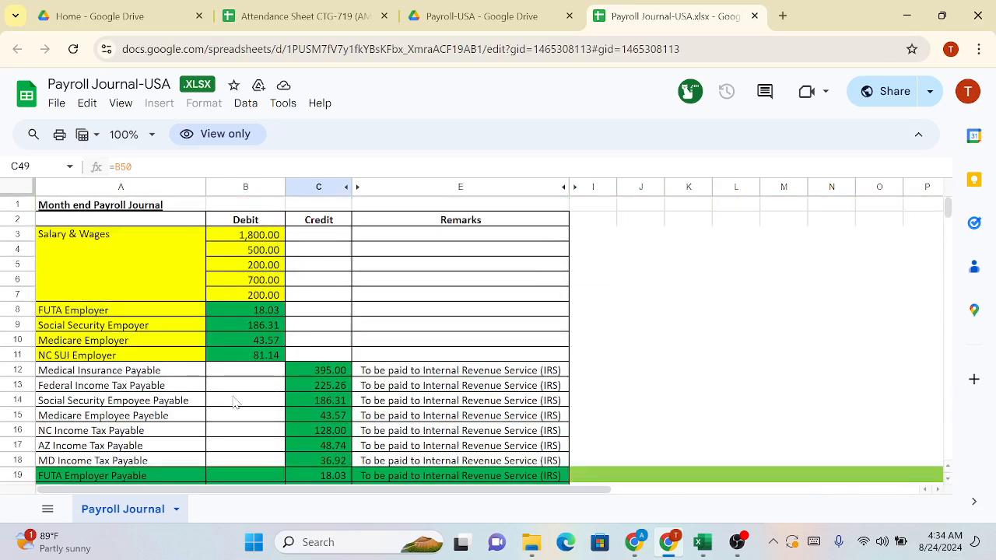
- Download Journal Import.csv from the Payroll-USA Drive folder and open the downloaded copy in Excel
left_click(504, 6)
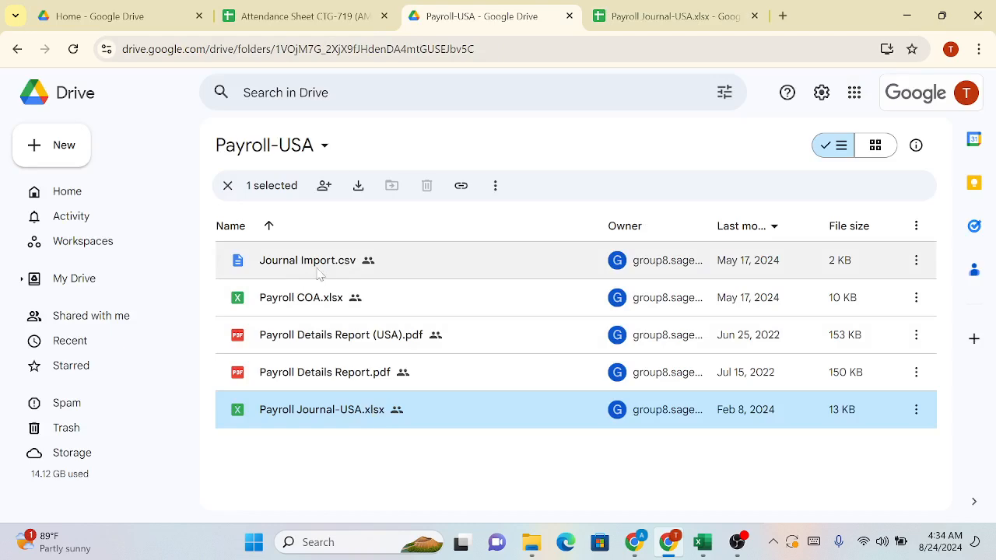
left_click(319, 274)
double_click(318, 274)
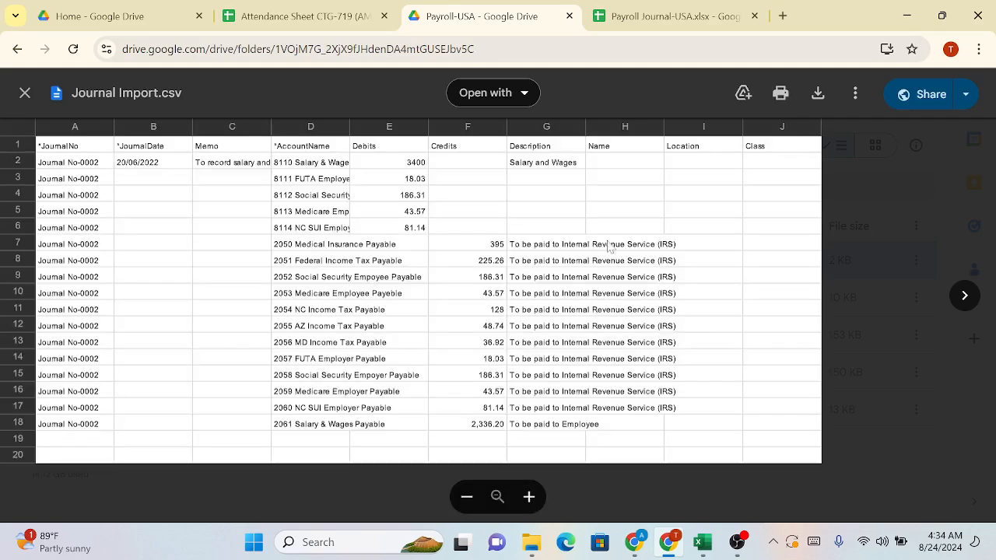
left_click(817, 94)
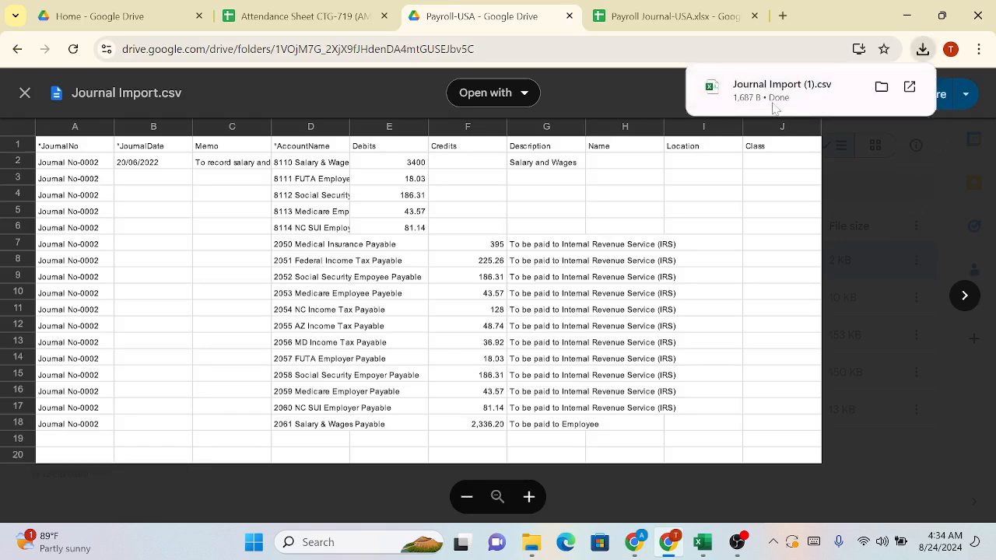
left_click(795, 91)
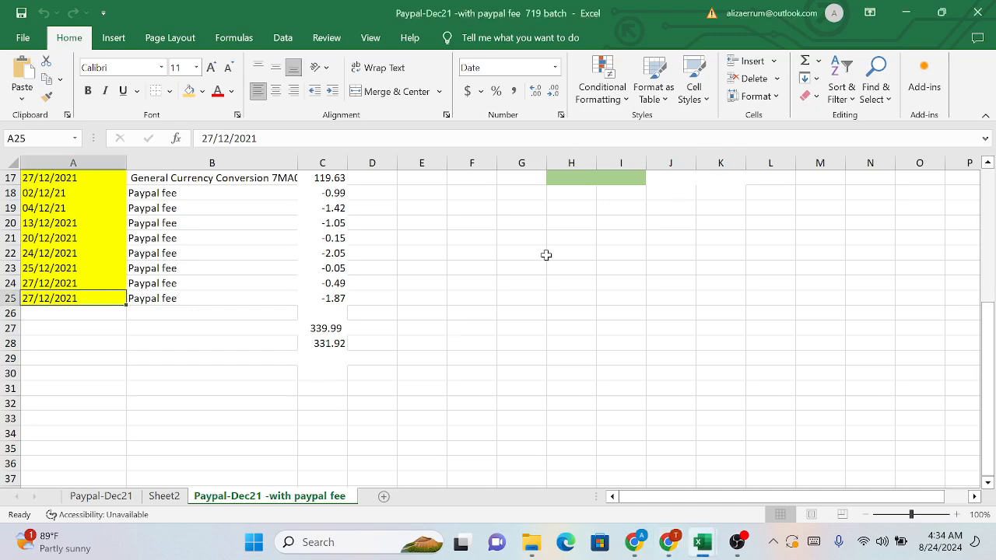
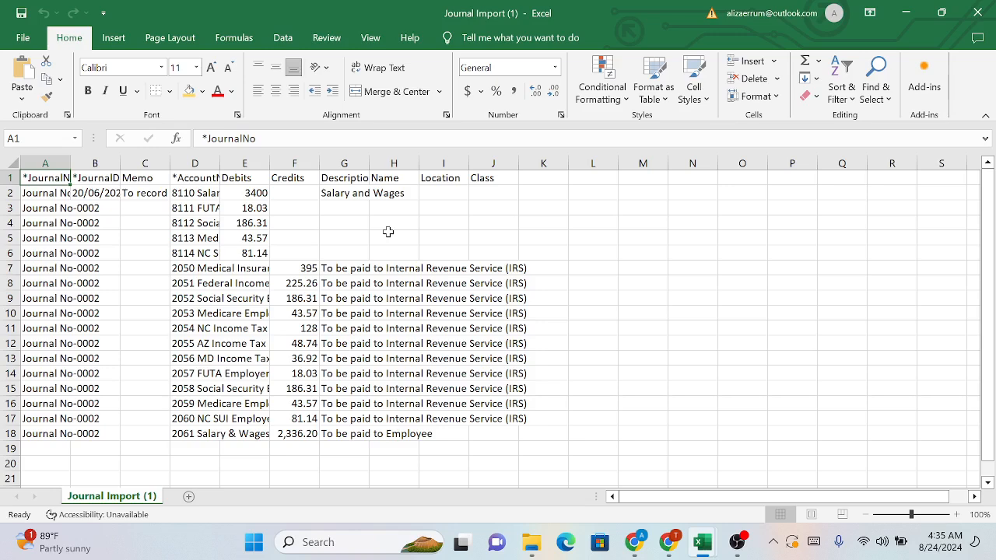
- Widen the Debits and AccountName columns of the journal import sheet to show more of their contents
left_click(242, 265)
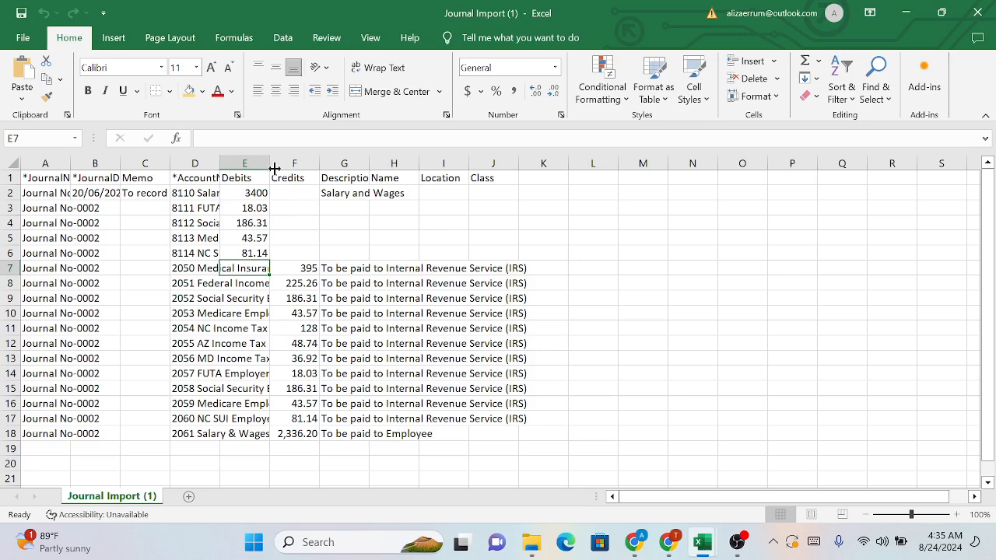
left_click_drag(268, 165, 318, 163)
left_click_drag(221, 165, 264, 166)
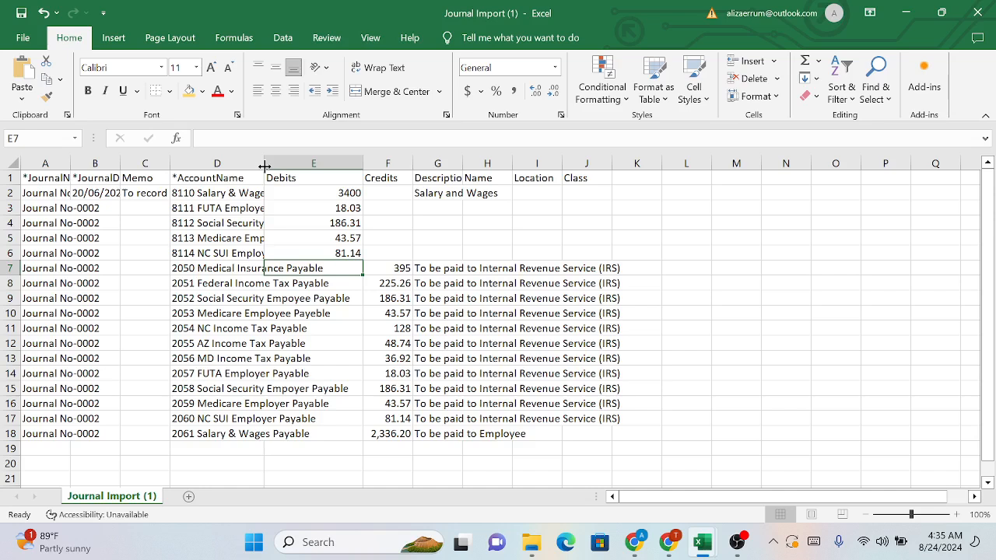
- Save the sheet as a comma-delimited CSV copy named "Journal Import 719" in the Documents folder
left_click(23, 37)
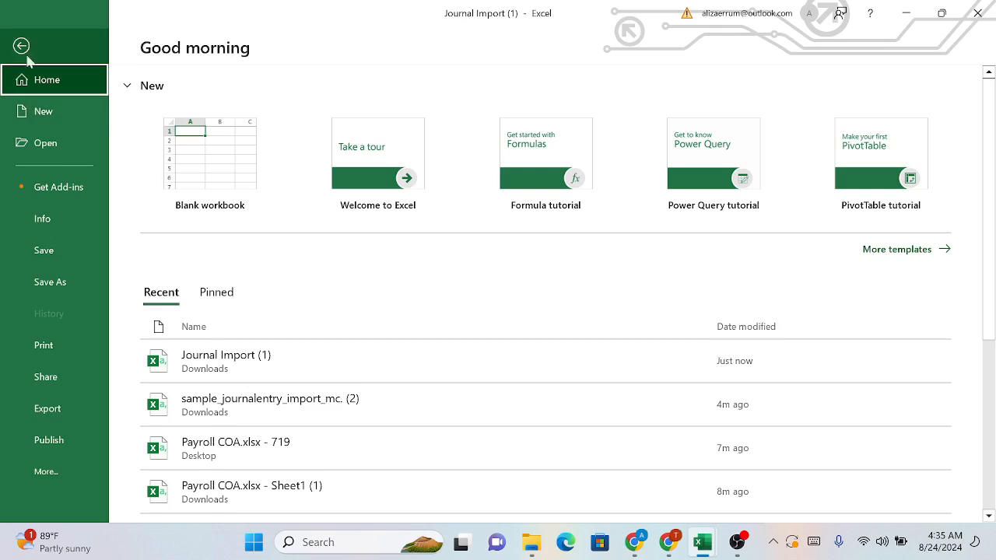
left_click(62, 285)
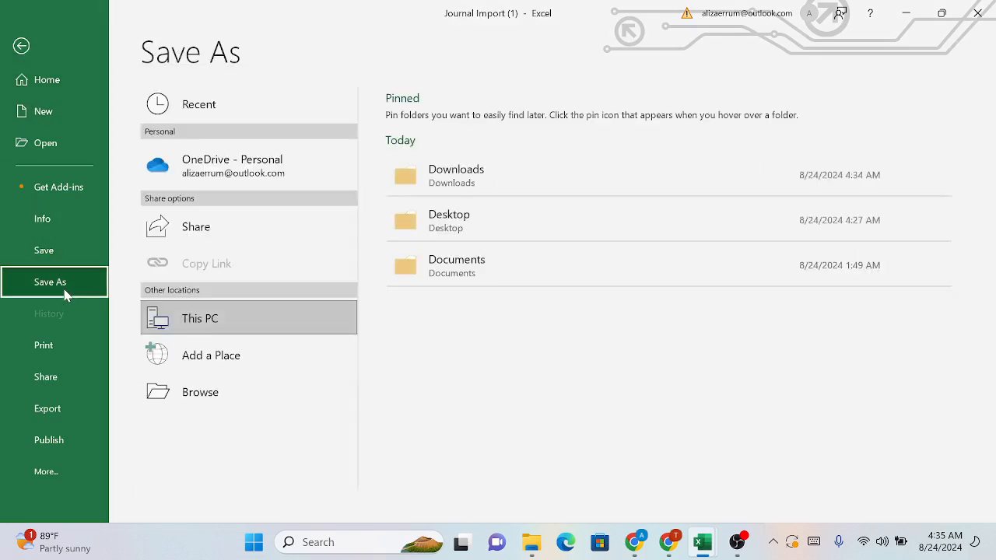
left_click(434, 265)
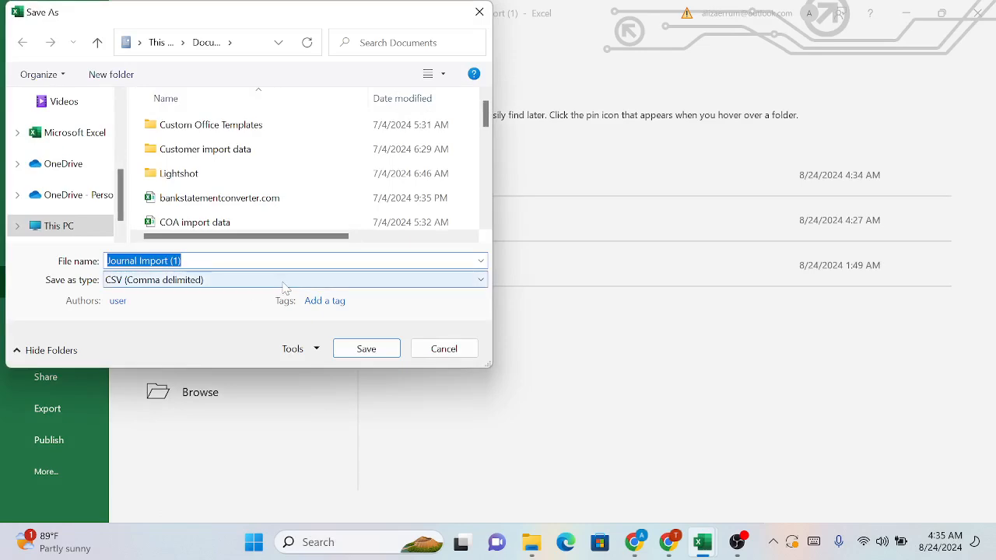
key("End")
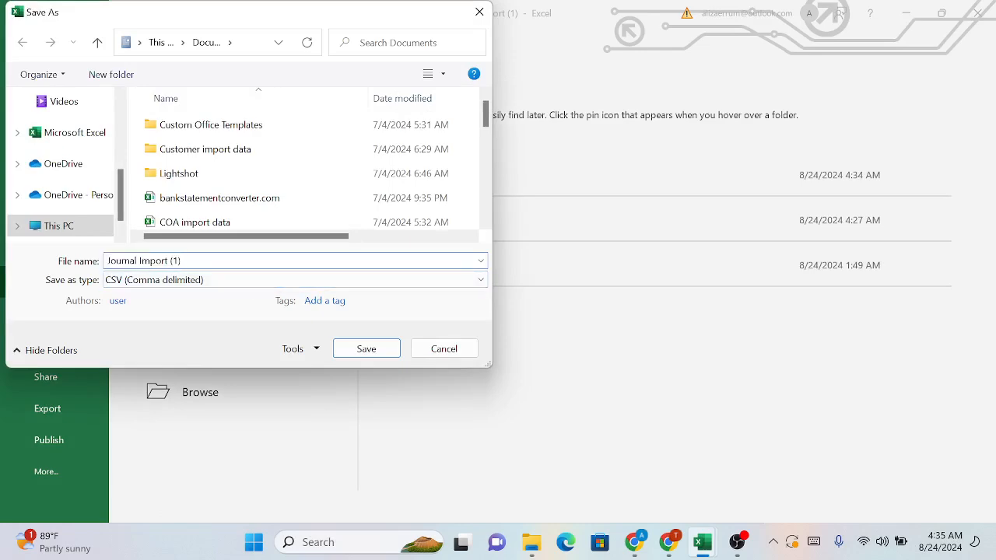
key("BackSpace")
key("BackSpace")
type("19")
key("BackSpace")
key("BackSpace")
type("/19")
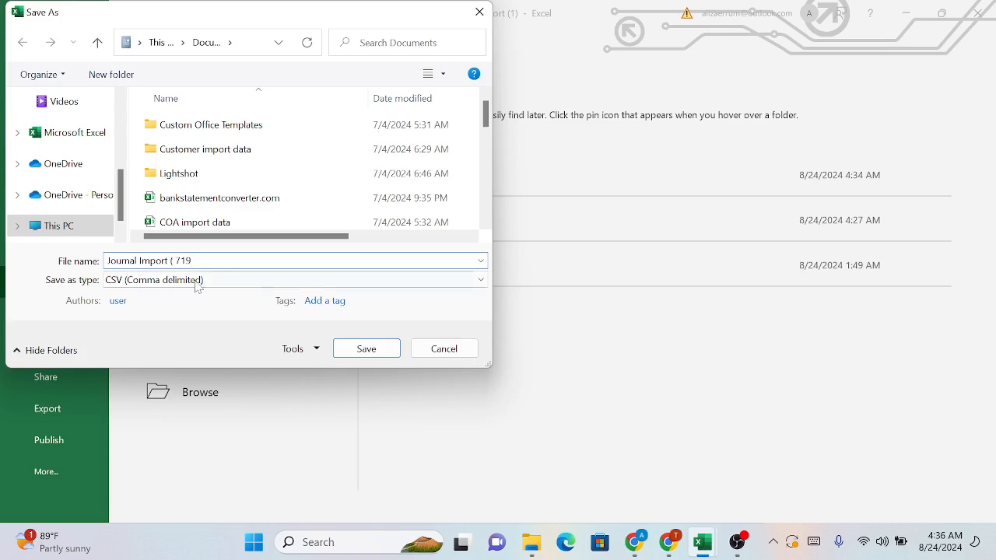
left_click(175, 261)
key("BackSpace")
key("BackSpace")
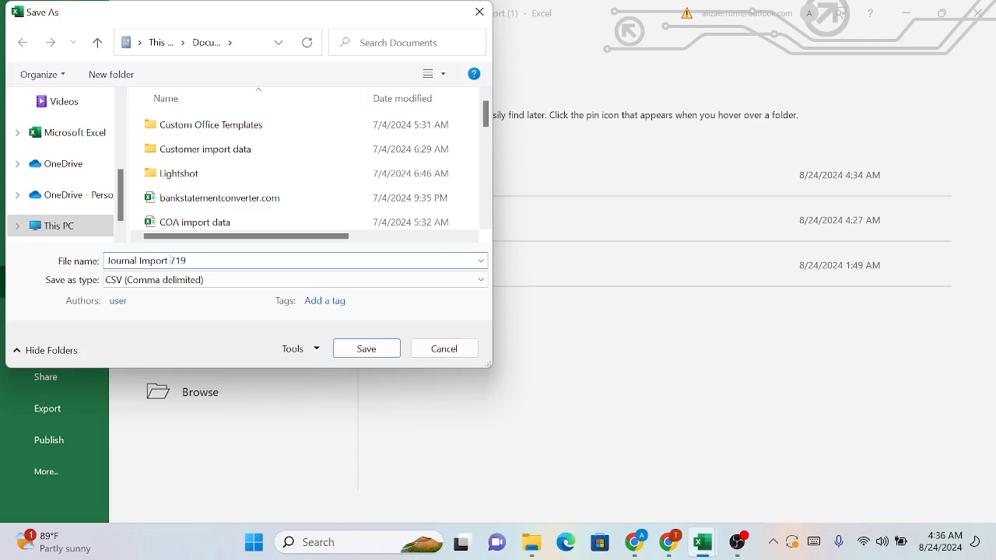
left_click(364, 350)
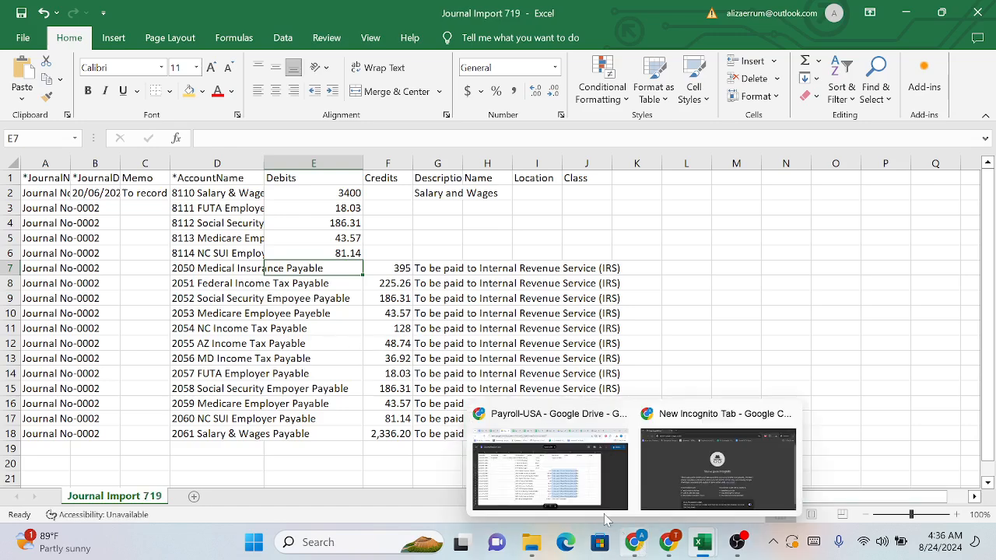
- Switch to Chrome and bring up the QuickBooks Import journal entries page
mouse_move(669, 547)
left_click(650, 476)
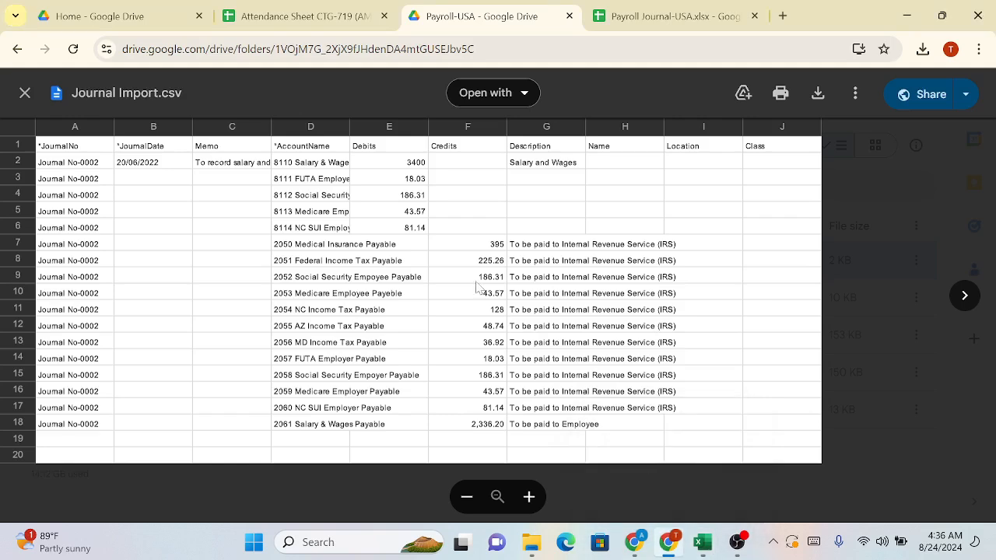
left_click(666, 12)
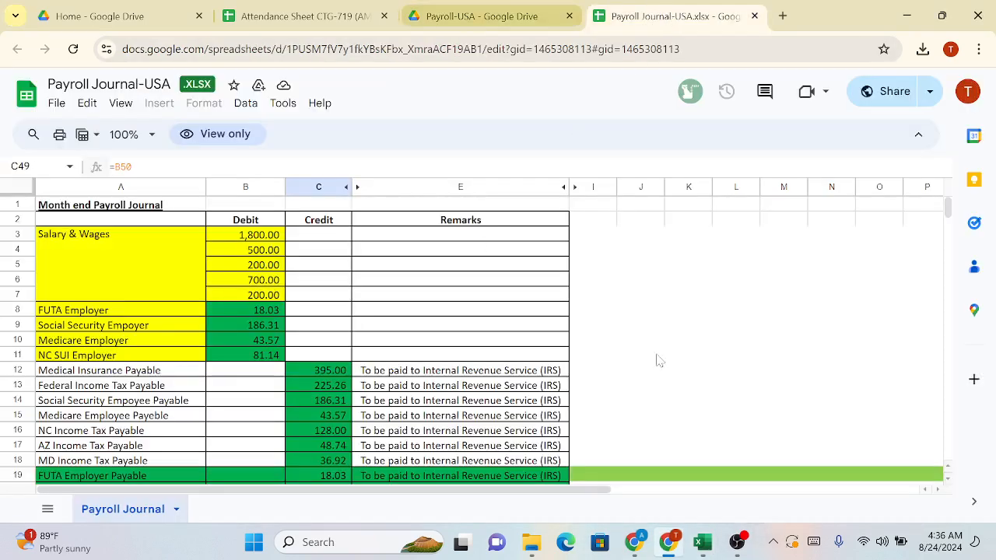
mouse_move(667, 547)
left_click(549, 476)
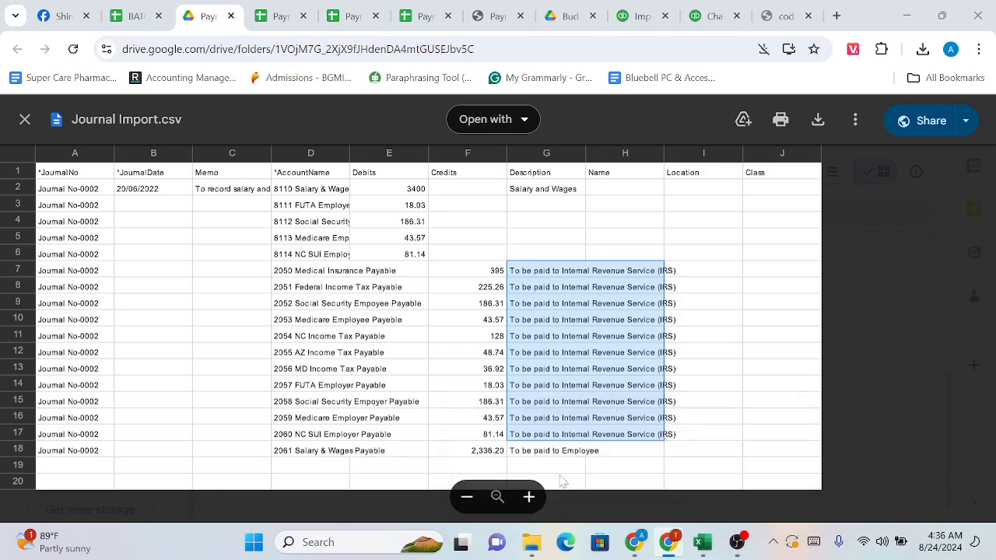
left_click(642, 15)
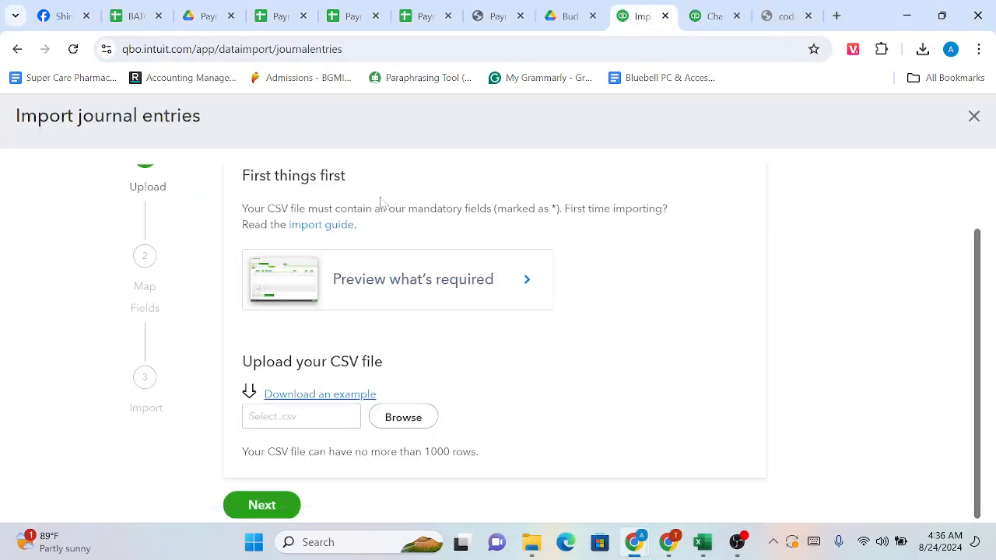
- Close the open journal entries import and start a fresh Journal Entries import from the Import Data page
scroll(384, 204, "up", 1)
left_click(973, 116)
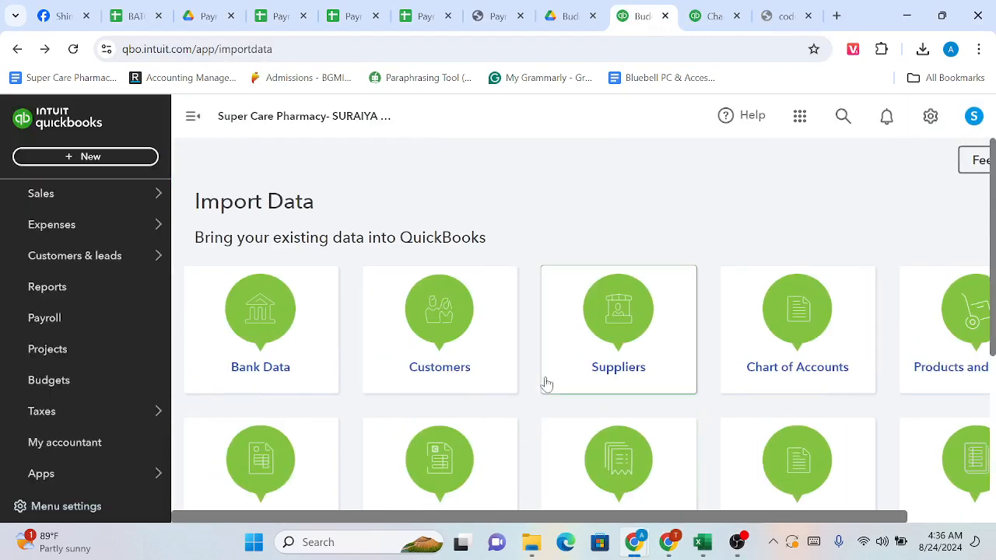
scroll(264, 343, "down", 1)
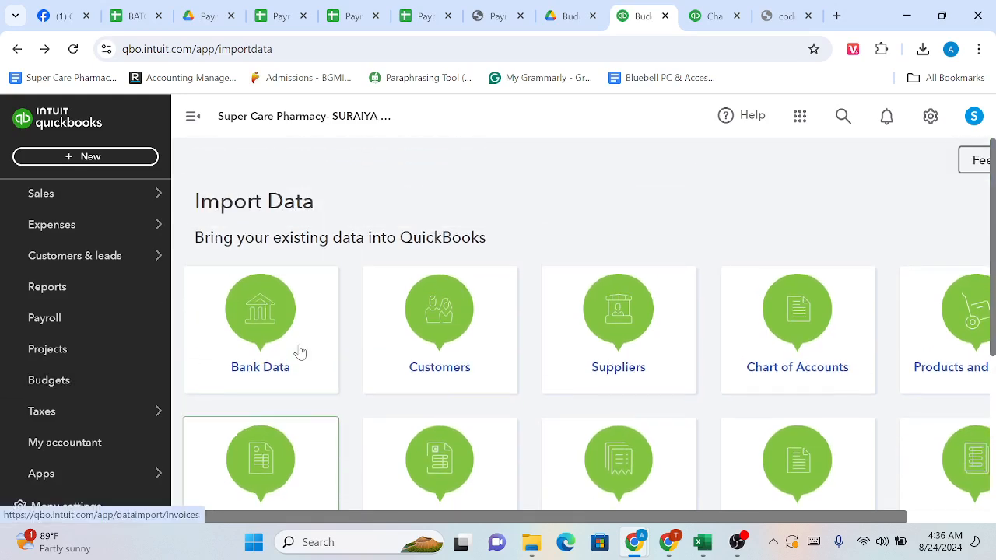
scroll(298, 350, "down", 2)
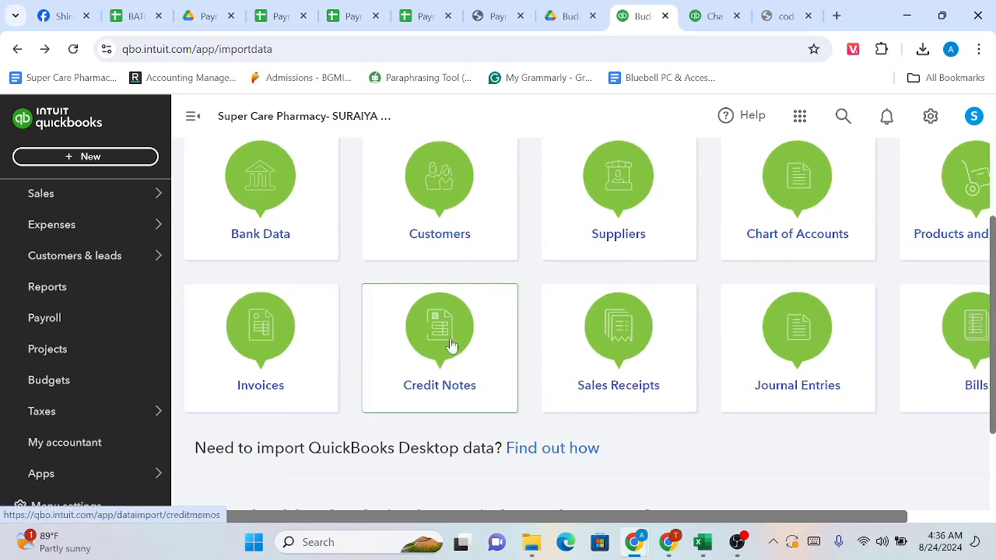
scroll(451, 346, "right", 2)
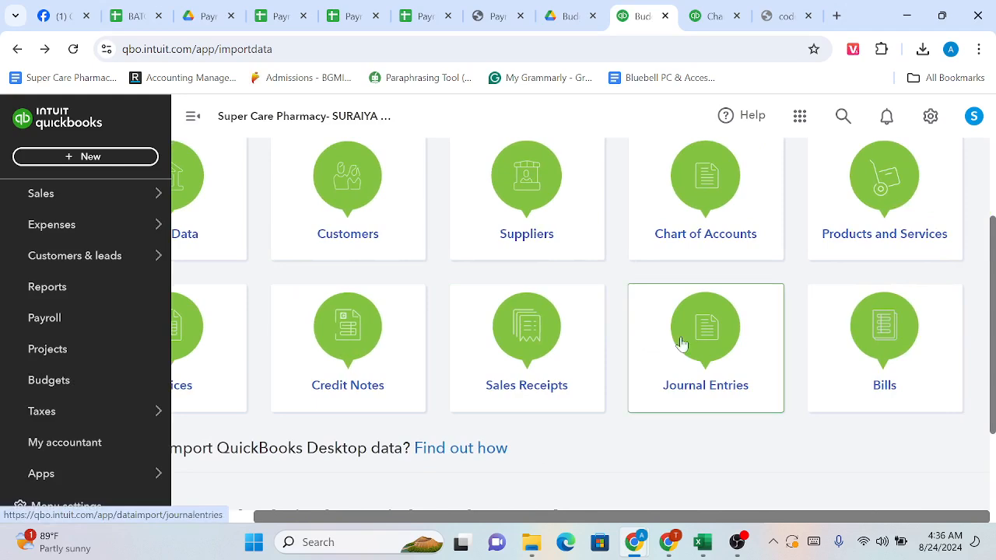
left_click(680, 343)
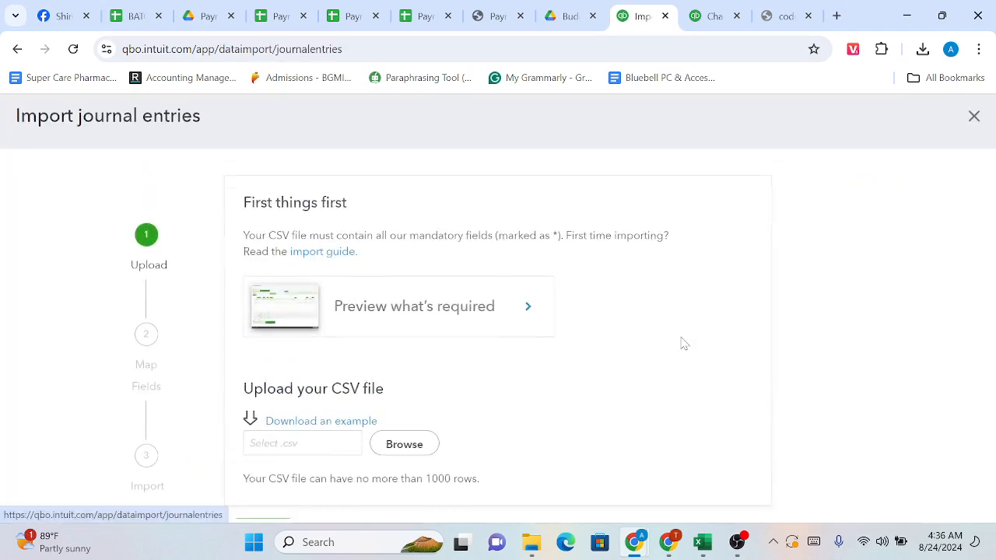
- Upload the file Journal Import 719 as the journal entries CSV and continue to the field mapping
scroll(469, 386, "down", 1)
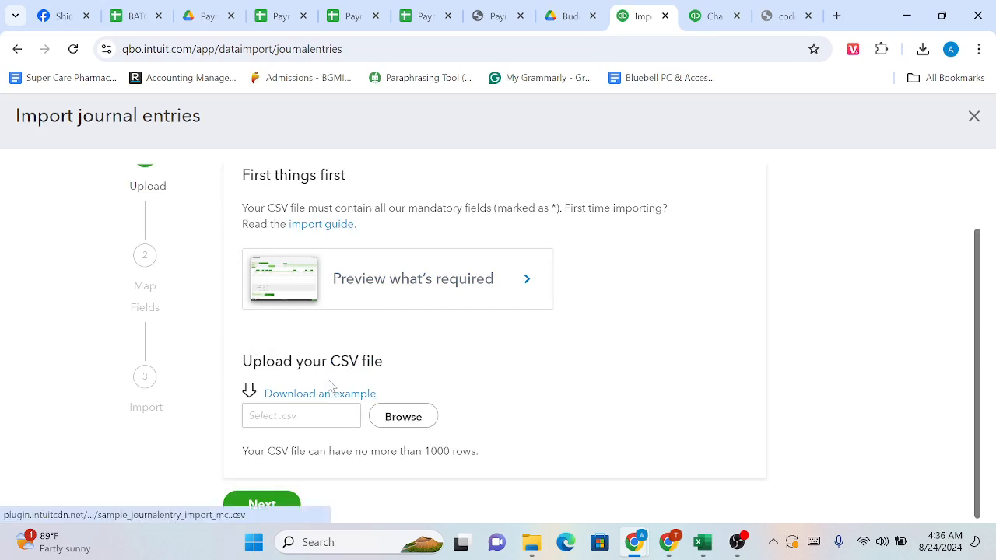
left_click(388, 422)
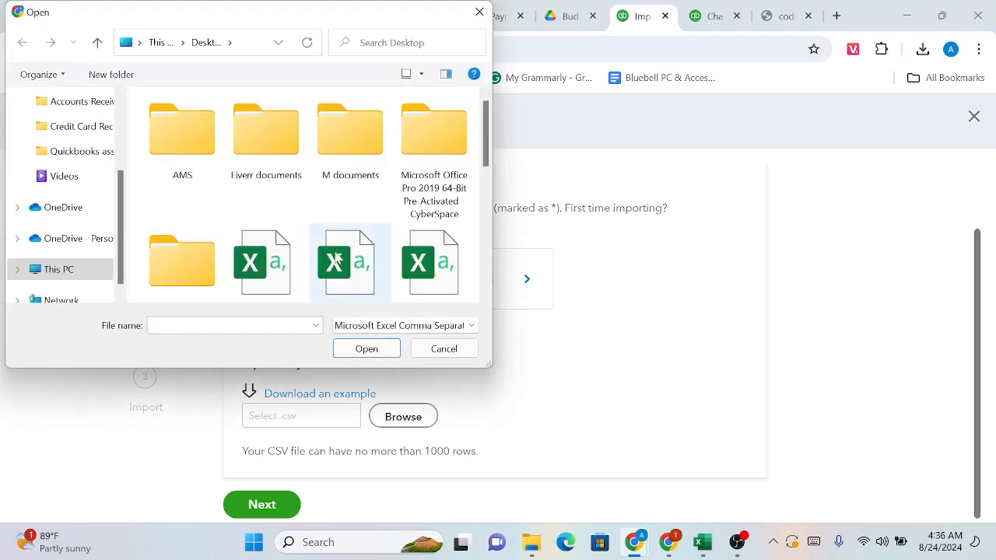
scroll(78, 137, "up", 3)
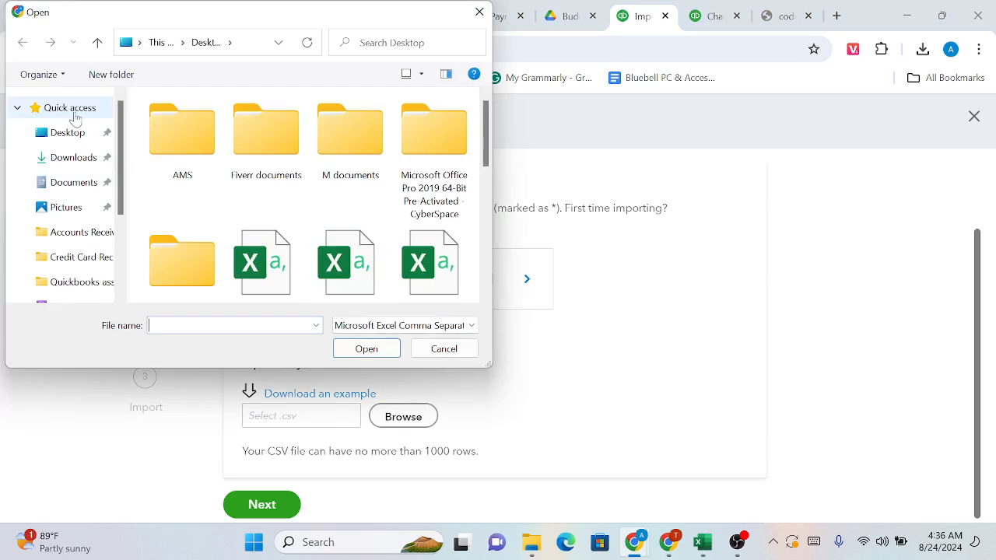
left_click(74, 116)
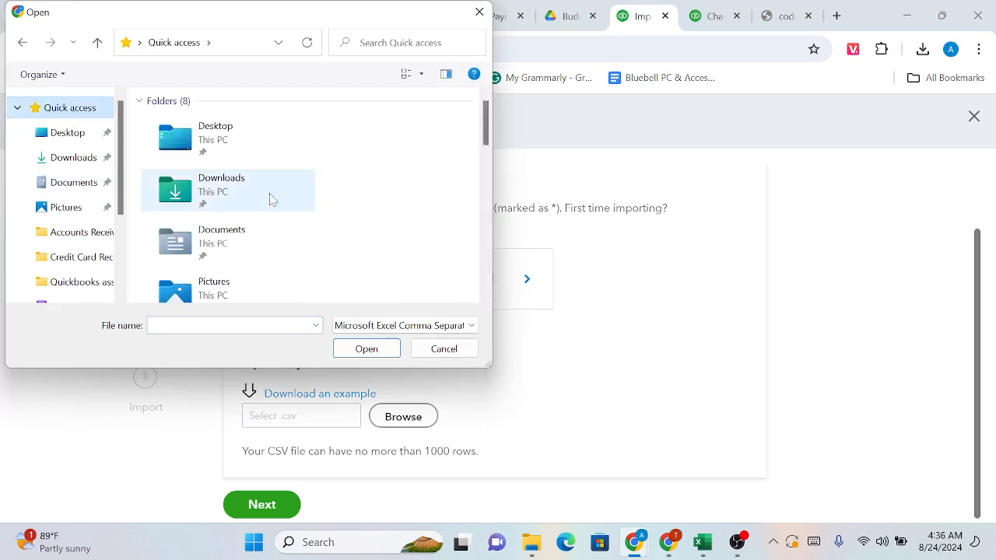
scroll(270, 193, "down", 2)
scroll(270, 195, "down", 3)
left_click(251, 237)
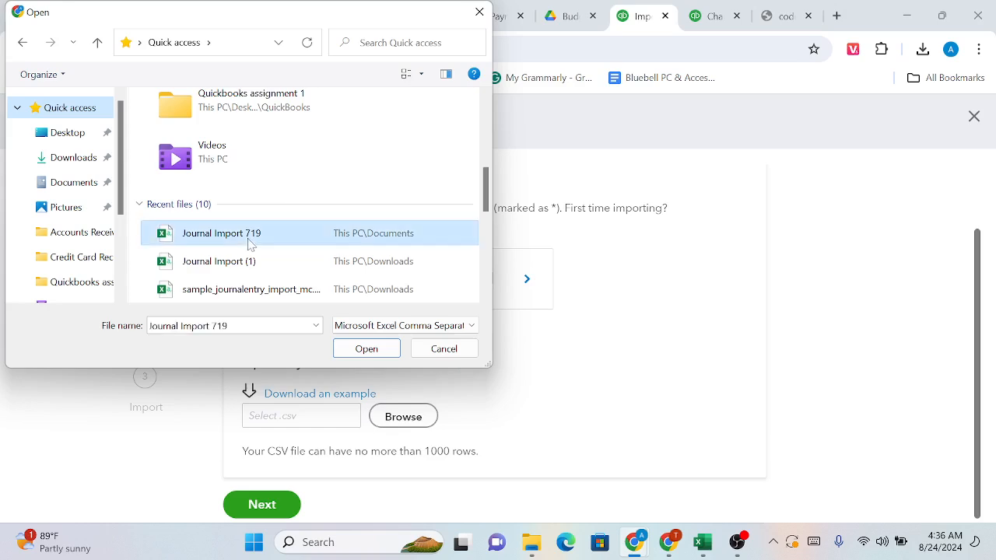
left_click(364, 349)
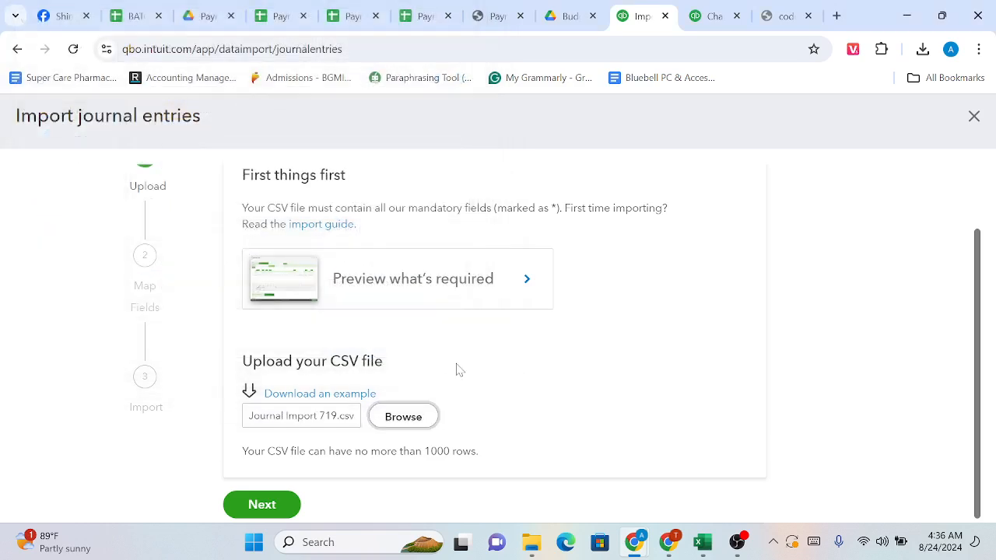
left_click(267, 504)
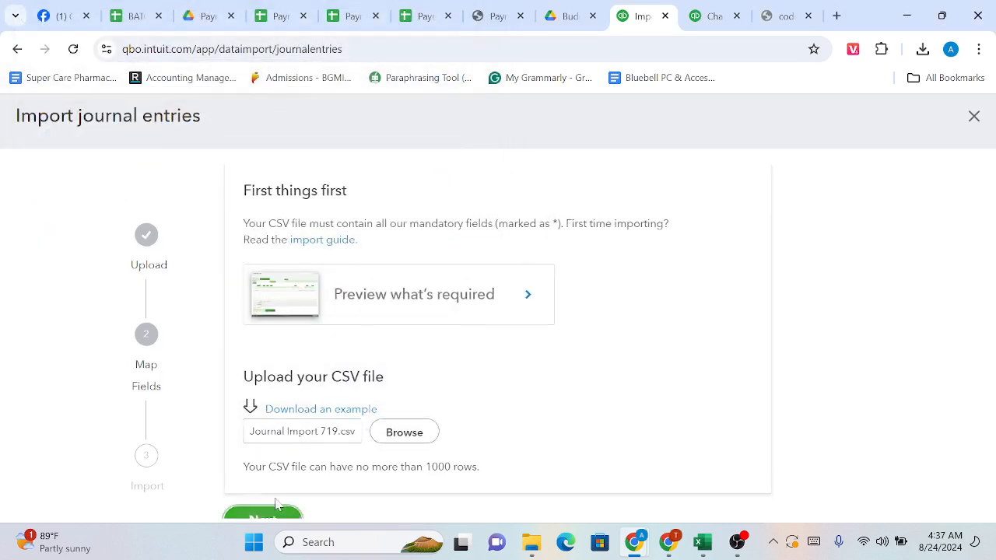
- Review the column mapping, check the journal date's format in cell B2 of Journal Import 719 in Excel, and return to the import in Chrome
scroll(344, 403, "down", 3)
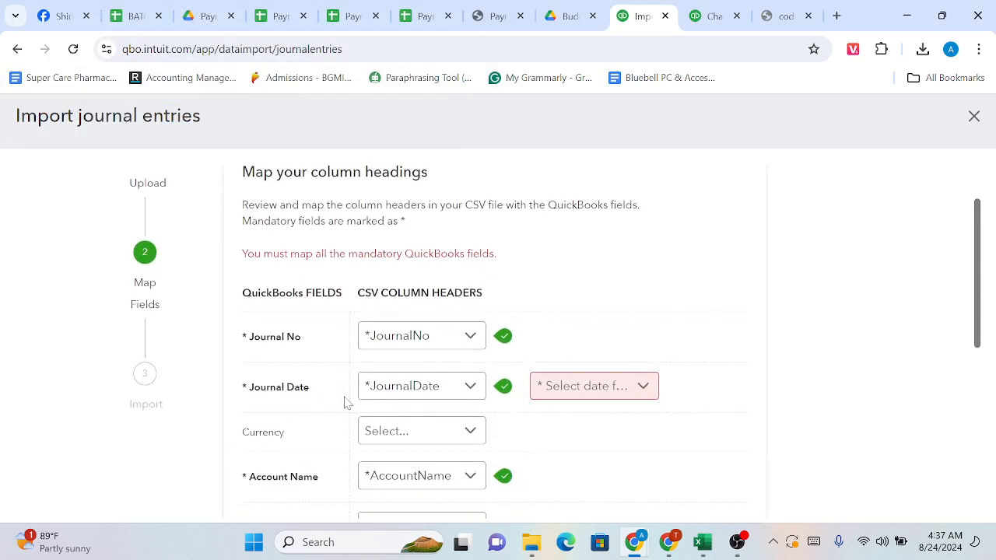
scroll(345, 400, "down", 1)
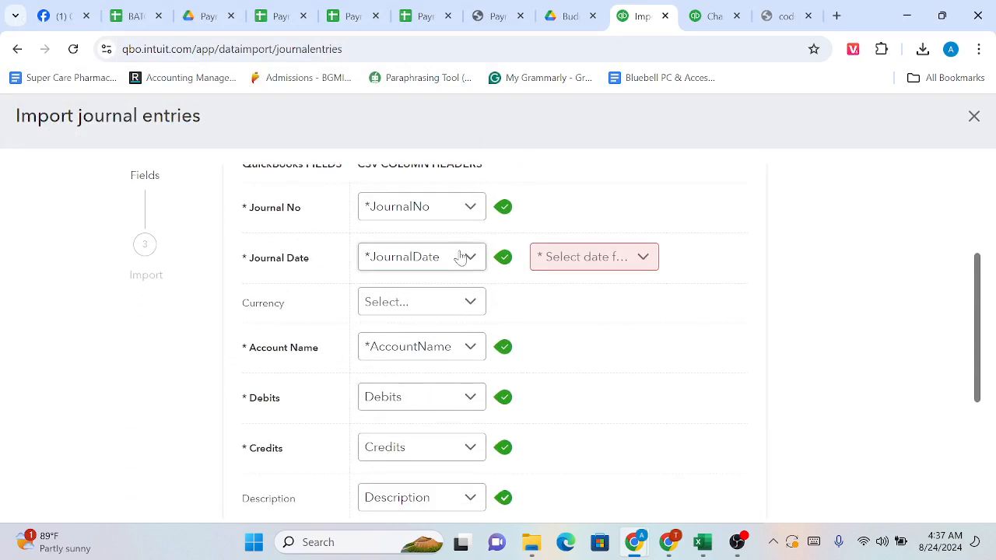
mouse_move(700, 541)
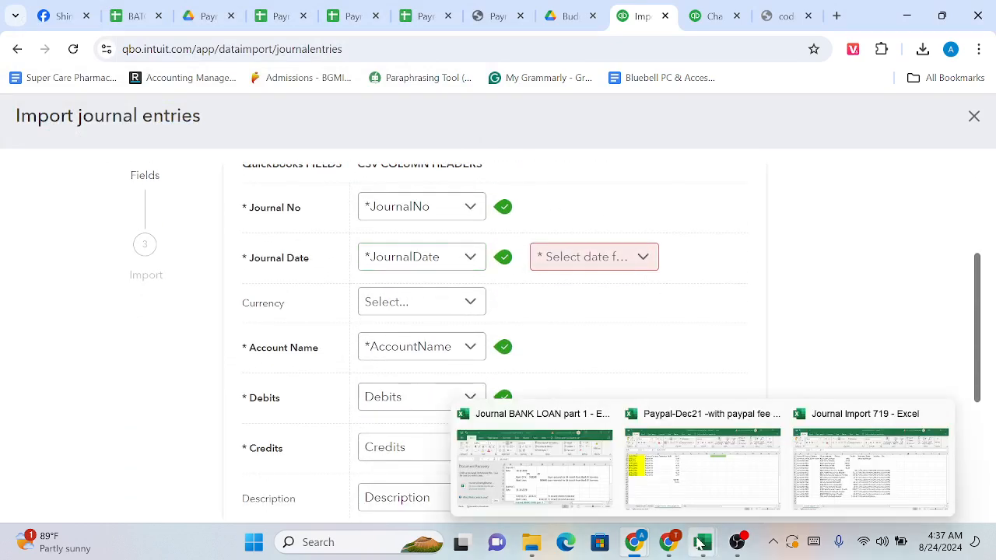
left_click(844, 475)
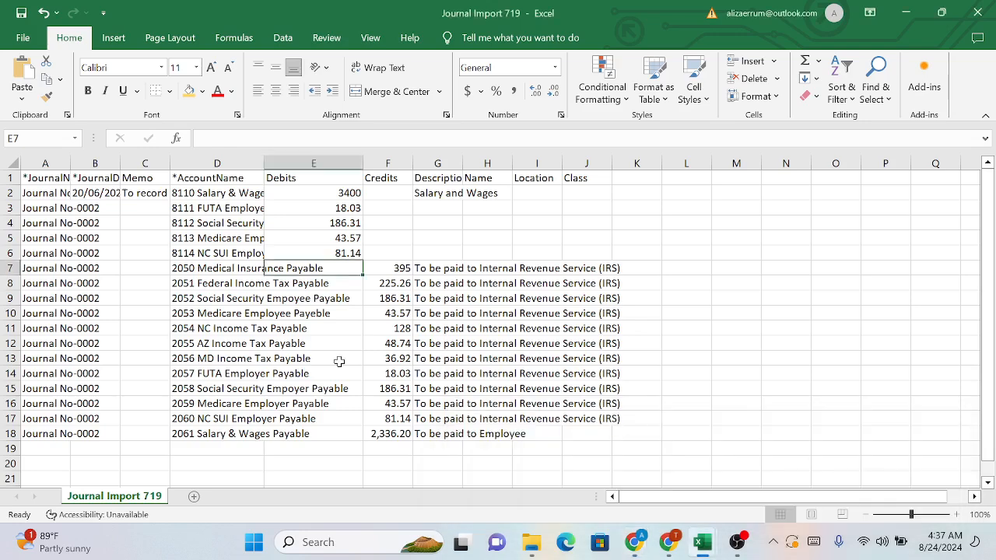
left_click(96, 194)
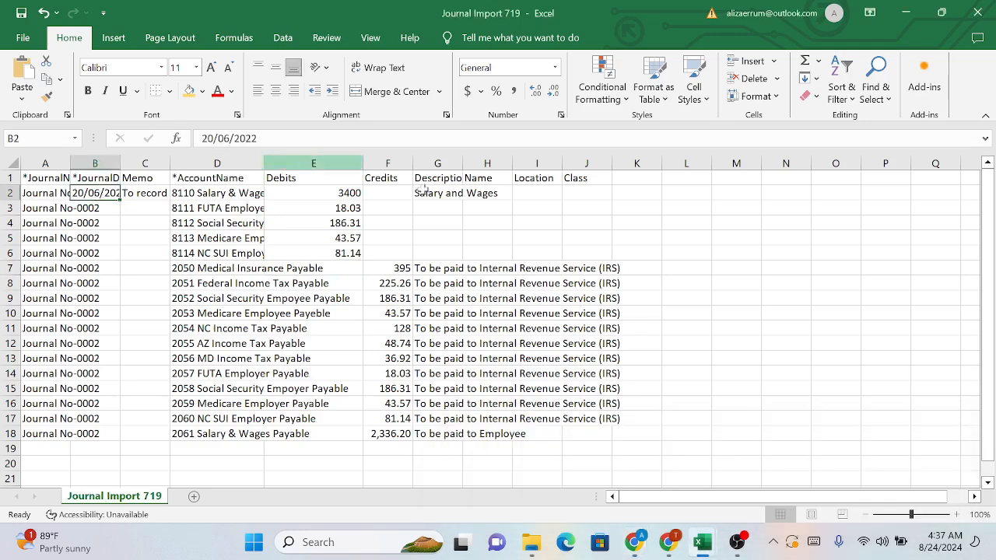
mouse_move(634, 542)
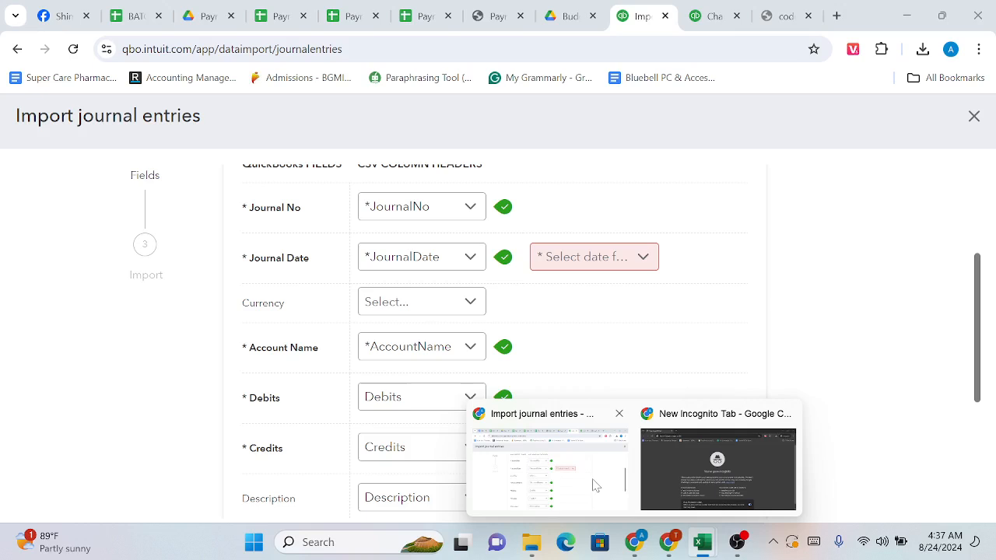
left_click(591, 482)
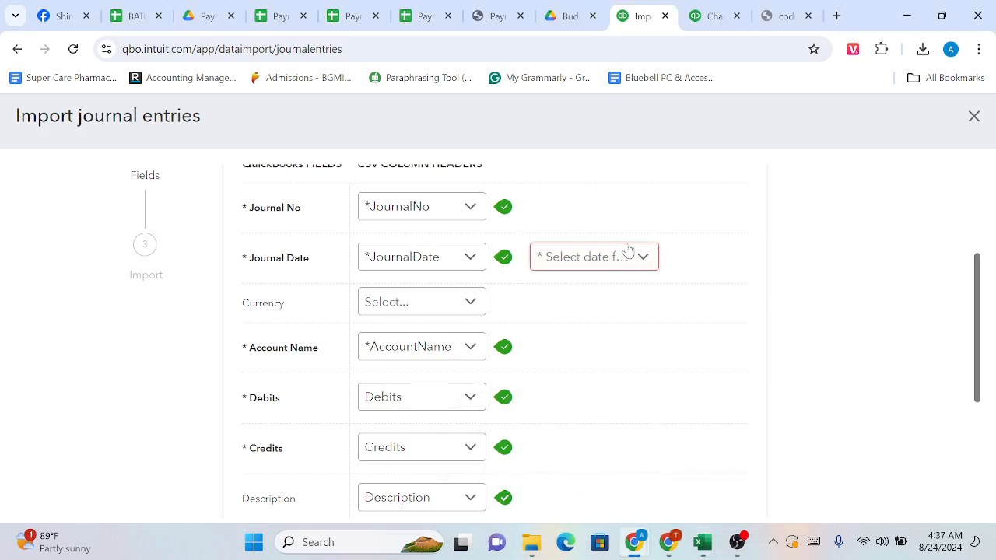
- Set the Journal Date format to D/M/YYYY and submit the column mapping
left_click(640, 262)
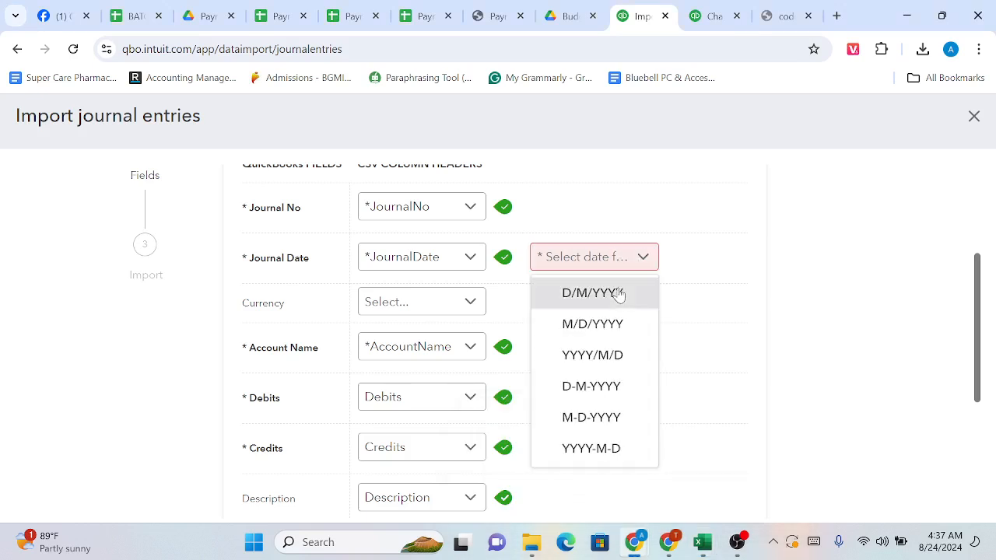
left_click(615, 292)
scroll(607, 373, "down", 4)
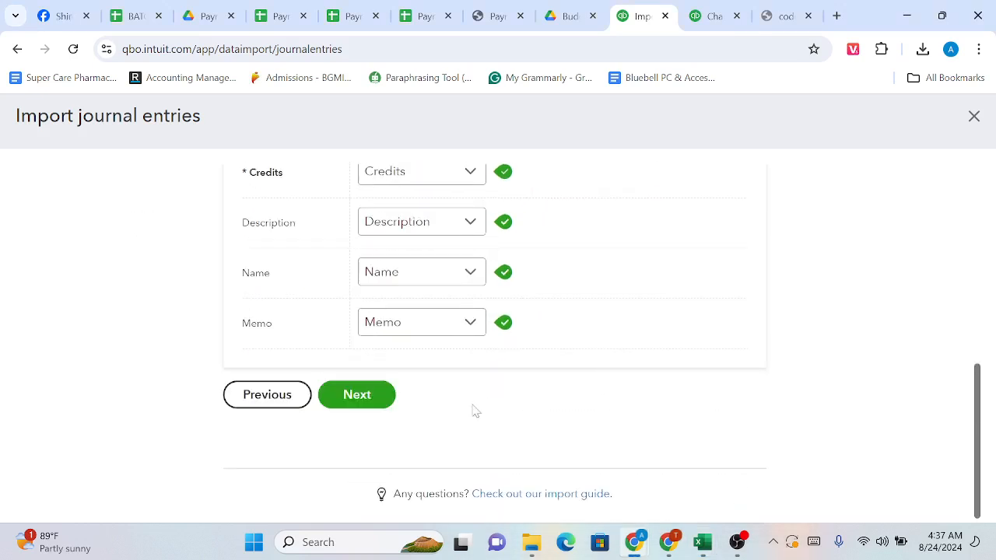
left_click(361, 400)
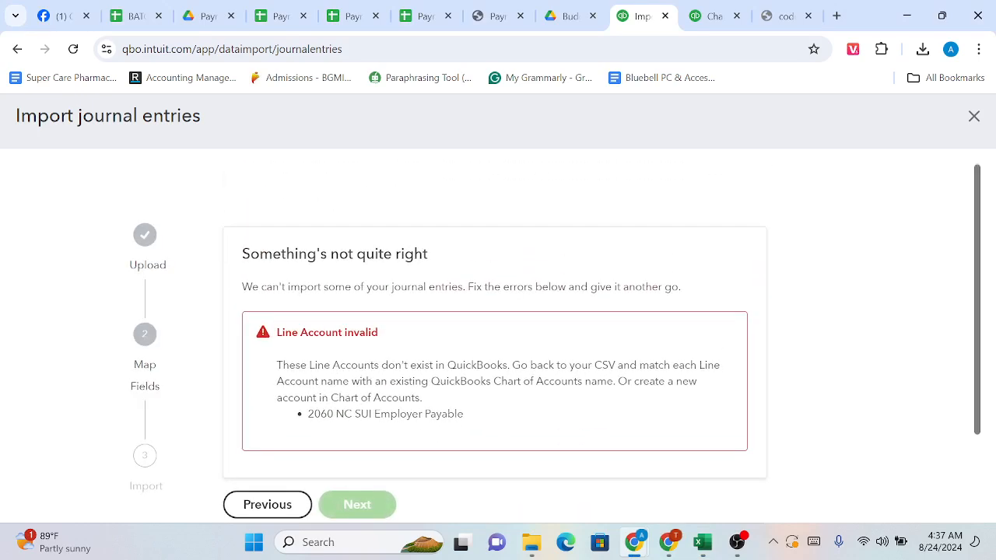
- Review the invalid line account listed by the import and go back through the field mapping to the CSV upload page
scroll(494, 342, "down", 1)
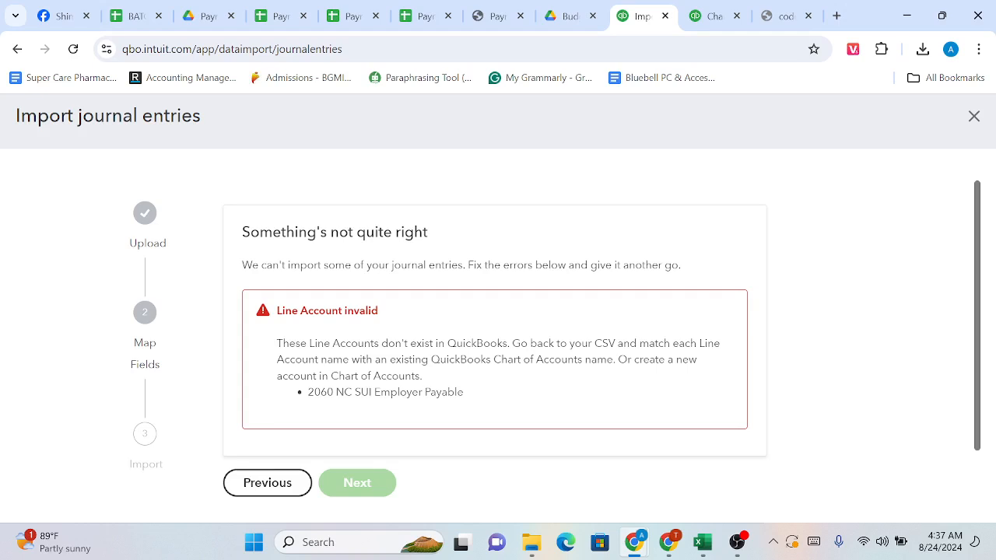
scroll(494, 327, "down", 1)
scroll(308, 339, "down", 1)
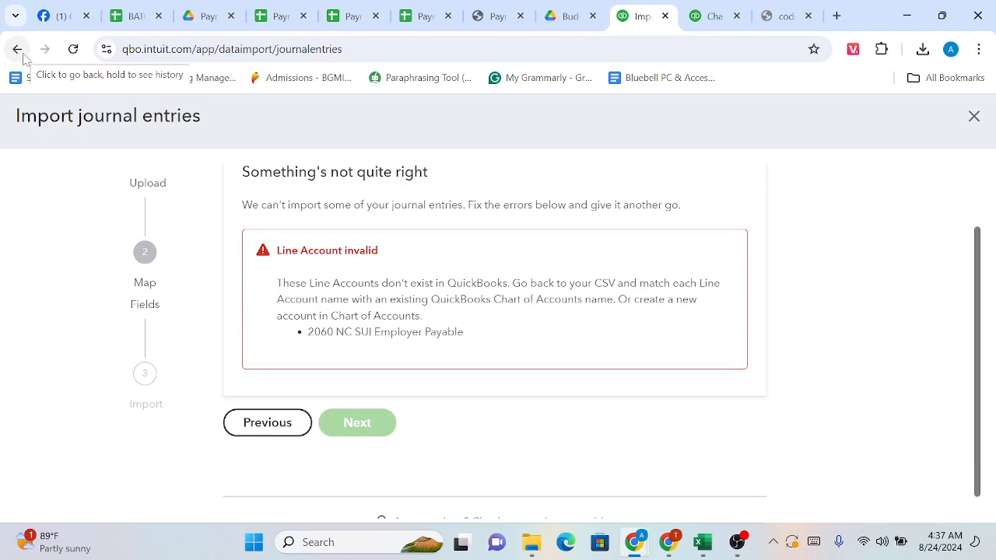
left_click(267, 421)
scroll(273, 427, "down", 3)
scroll(273, 427, "down", 5)
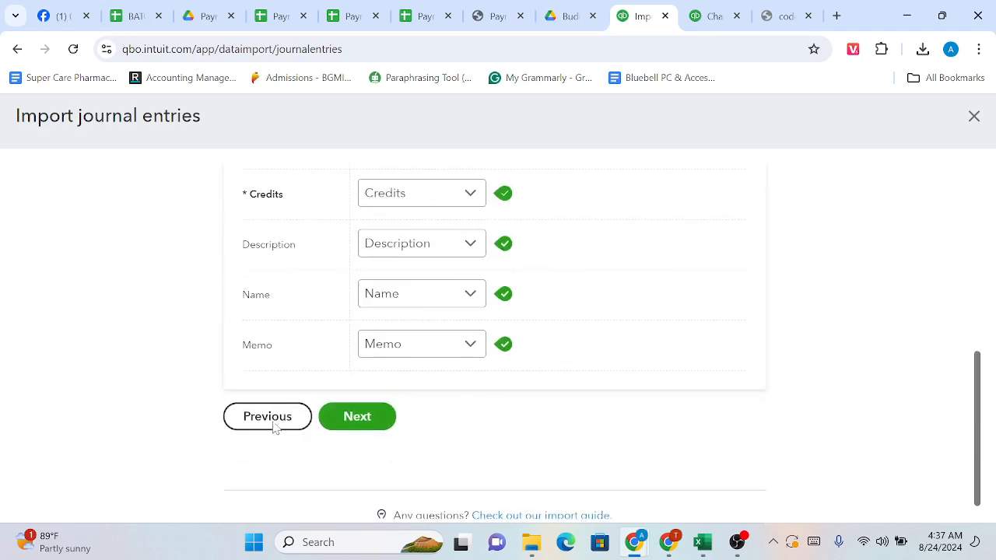
left_click(277, 412)
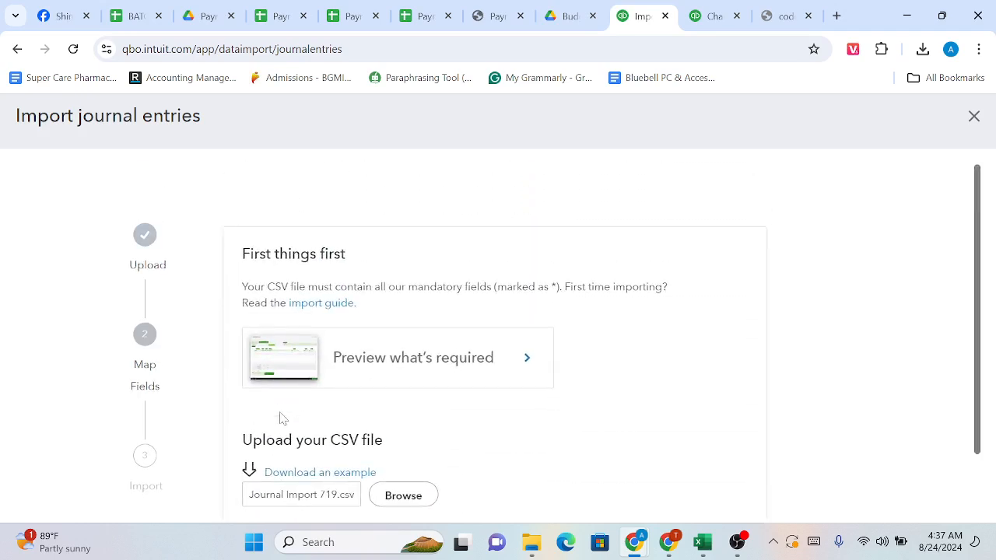
scroll(278, 416, "down", 1)
left_click(267, 506)
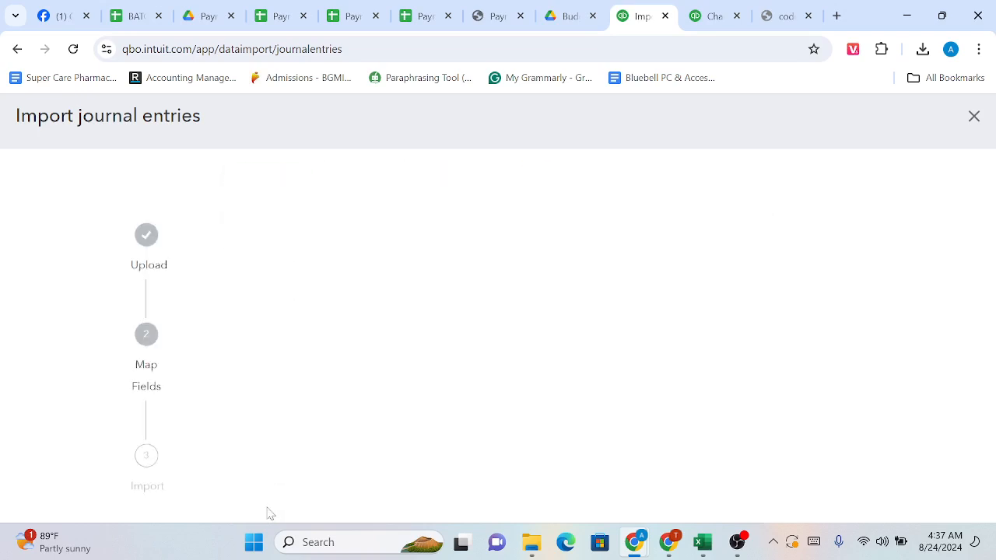
scroll(467, 427, "down", 4)
scroll(456, 436, "down", 3)
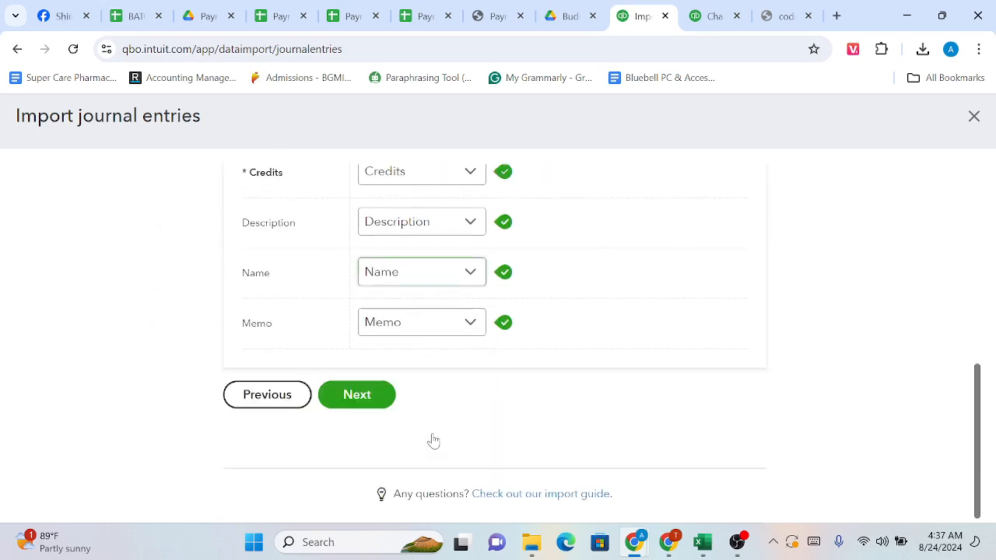
left_click(255, 400)
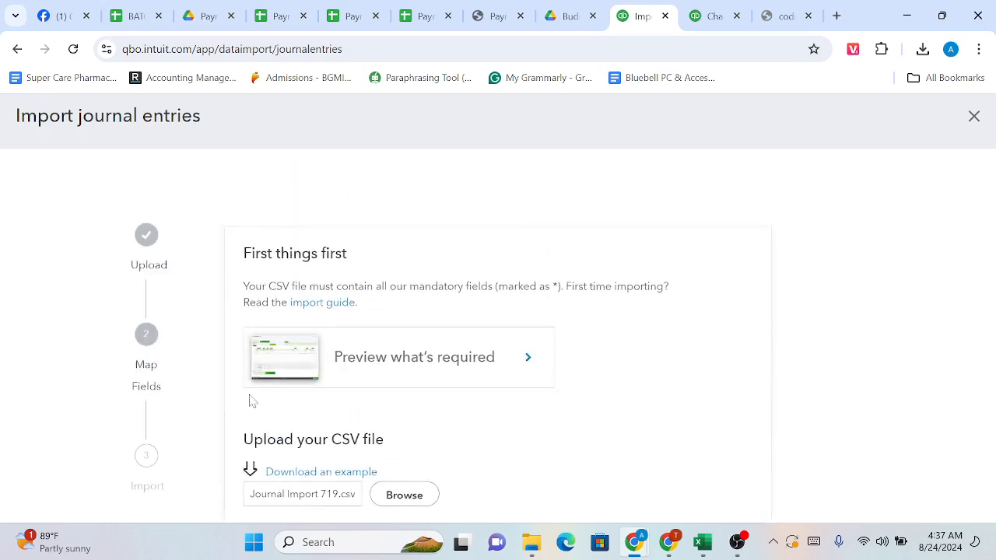
- In the Journal Import 719 workbook in Excel, change the account name in cell D17 to 2080 NC SUI Employer Payable
scroll(250, 399, "down", 1)
mouse_move(702, 542)
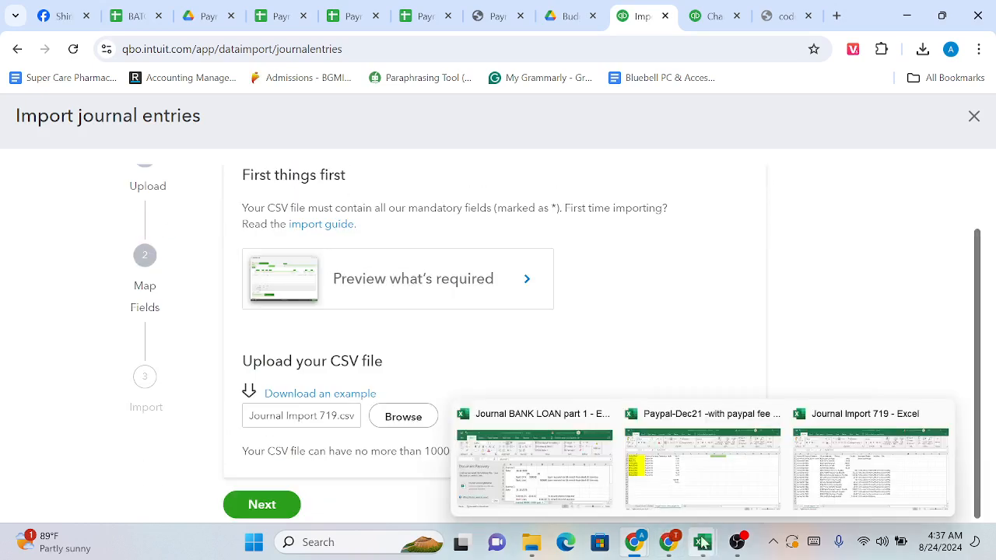
left_click(836, 459)
scroll(278, 449, "down", 1)
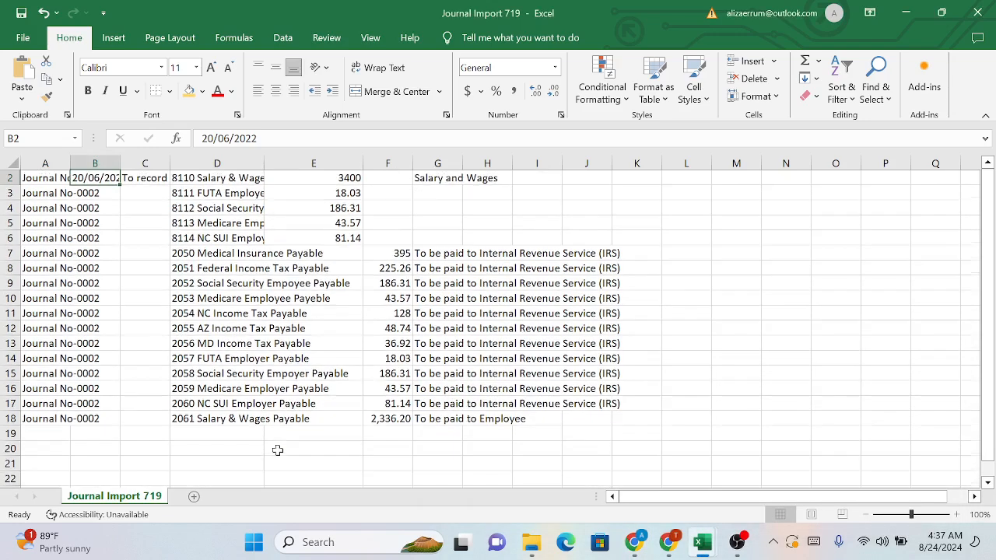
left_click(191, 404)
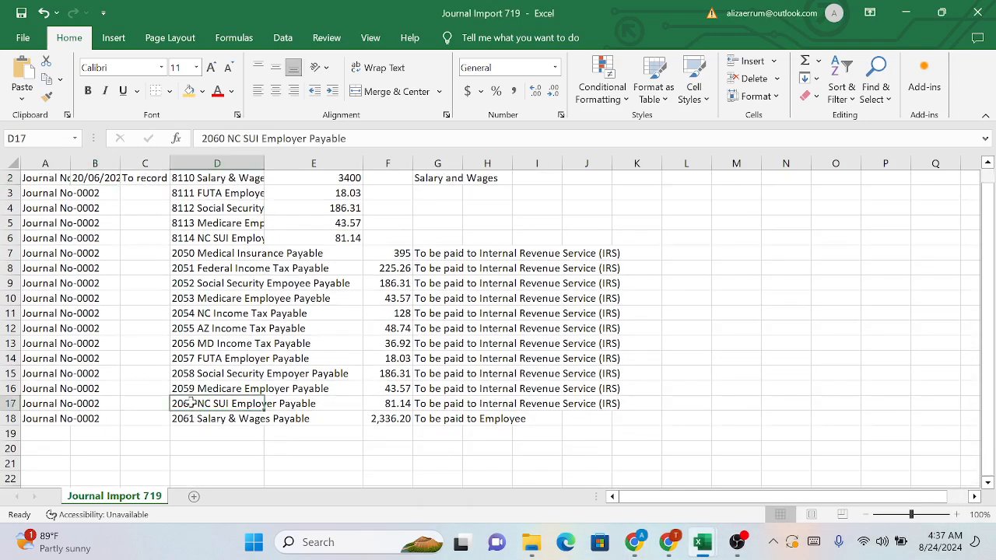
double_click(195, 404)
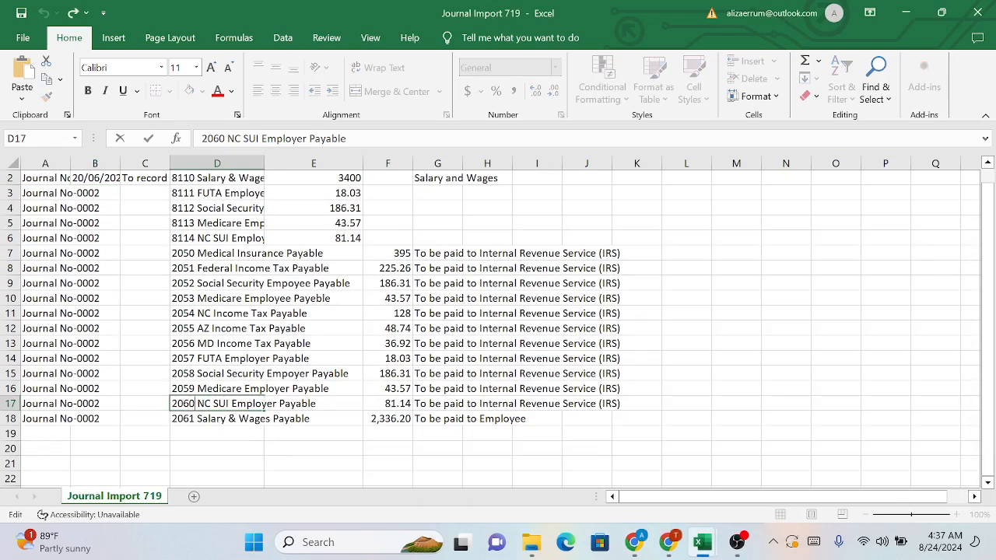
key("BackSpace")
key("BackSpace")
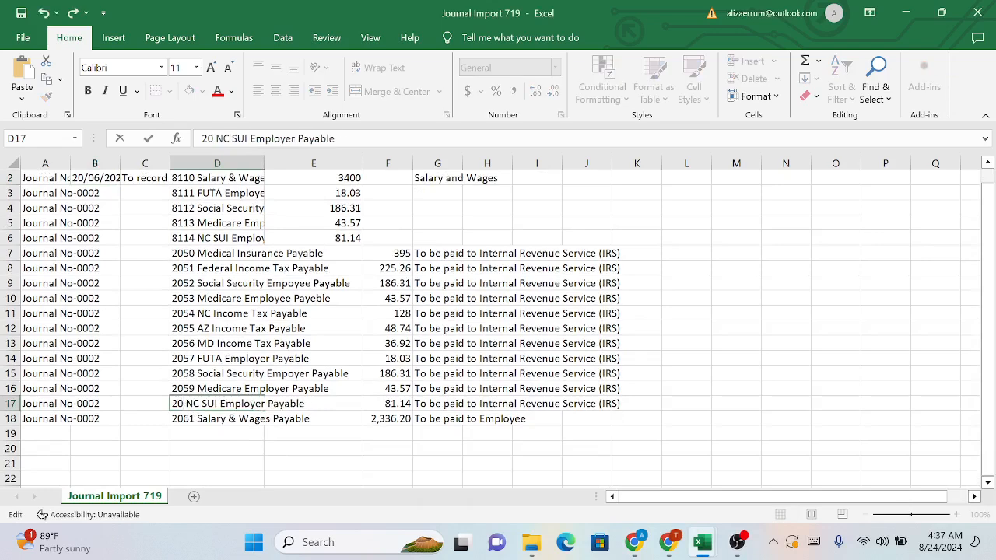
type("80")
left_click(204, 443)
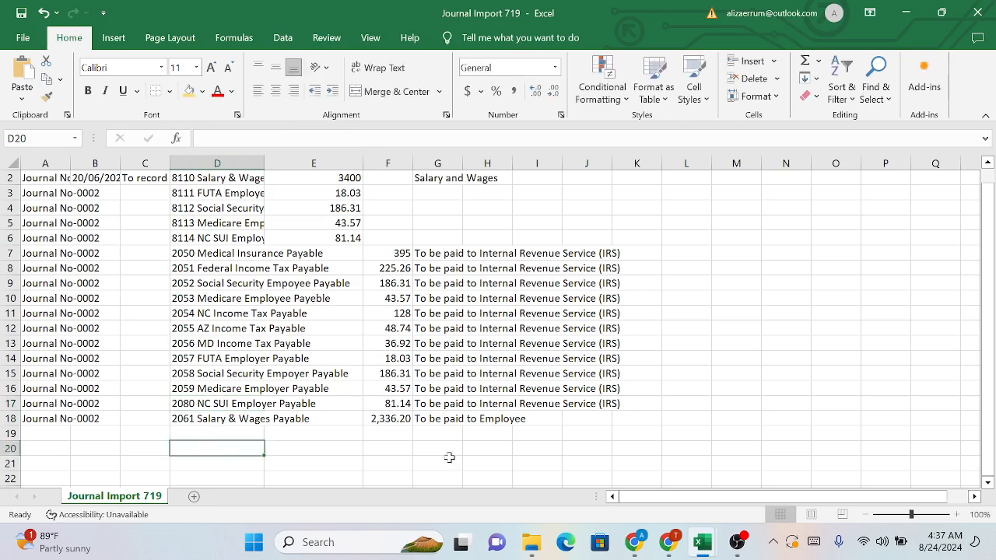
- Switch to Chrome and search the QuickBooks chart of accounts for 2080 to check the account's number and name
mouse_move(632, 550)
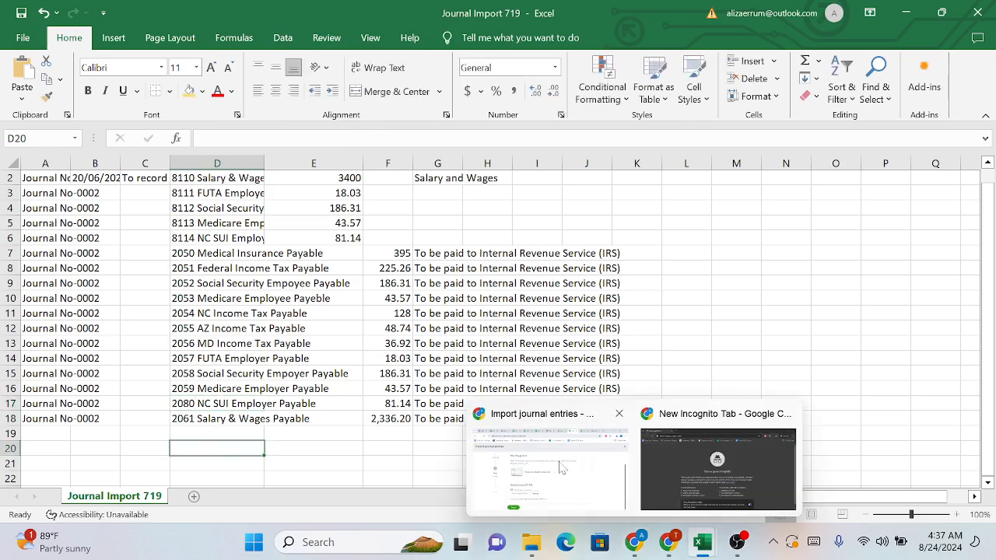
left_click(561, 466)
left_click(712, 16)
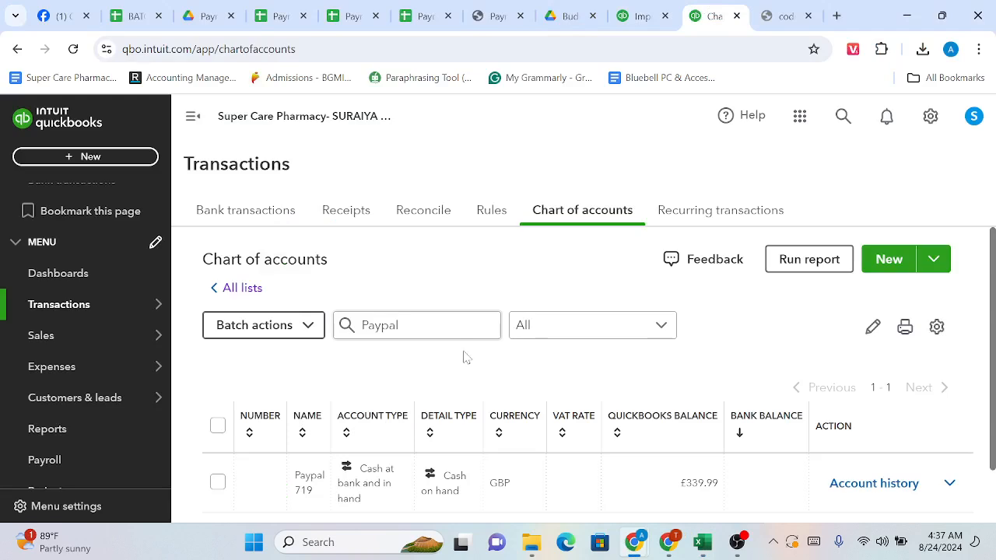
left_click(413, 325)
key("BackSpace")
key("BackSpace")
key("BackSpace")
key("BackSpace")
key("BackSpace")
key("BackSpace")
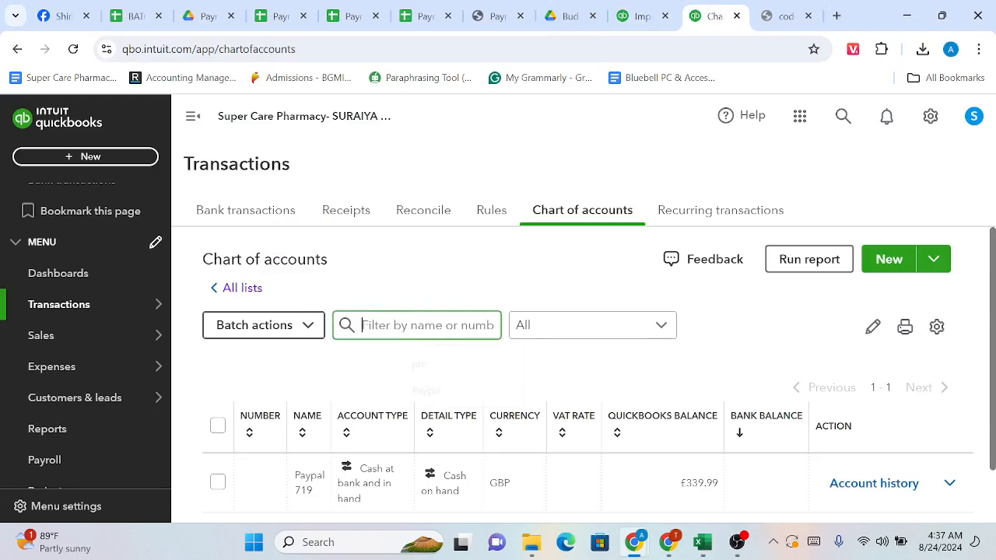
type("20")
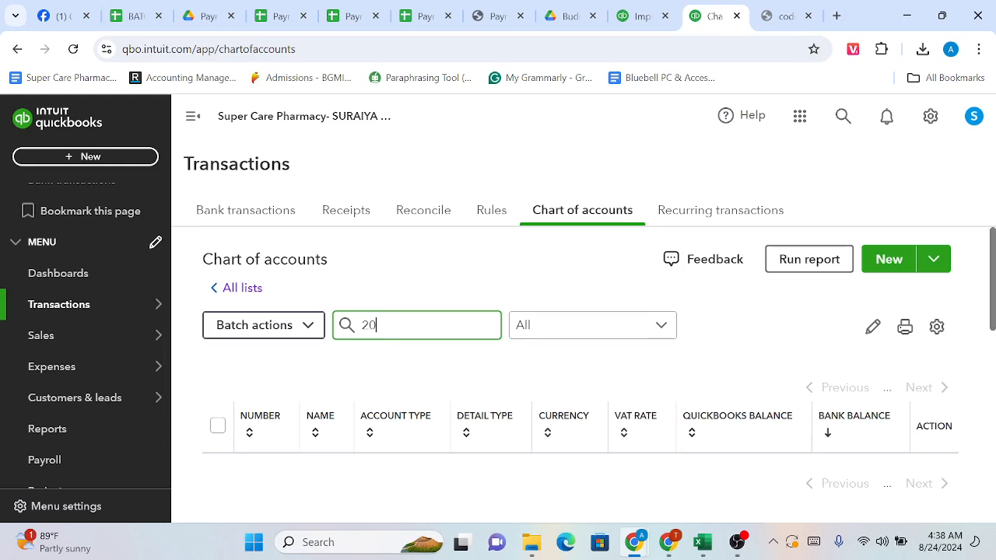
type("80")
scroll(455, 381, "down", 1)
scroll(454, 376, "down", 1)
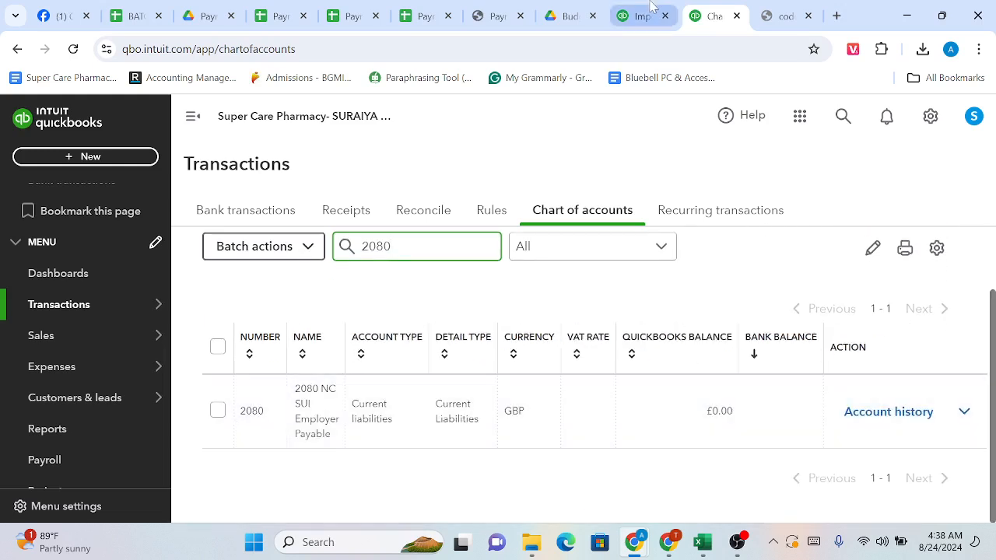
- Return to Journal Import 719 in Excel and save it to the Desktop folder
mouse_move(697, 556)
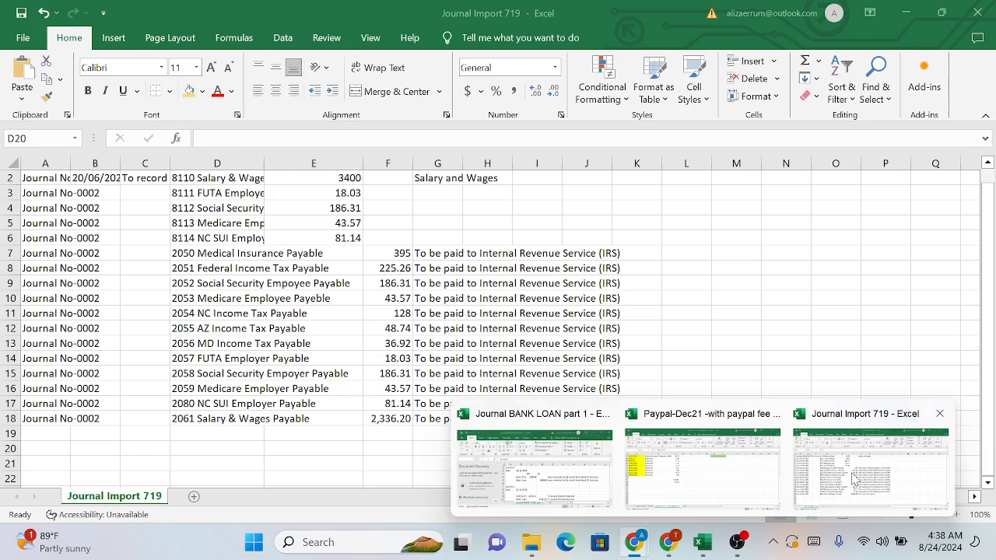
left_click(856, 476)
left_click(23, 38)
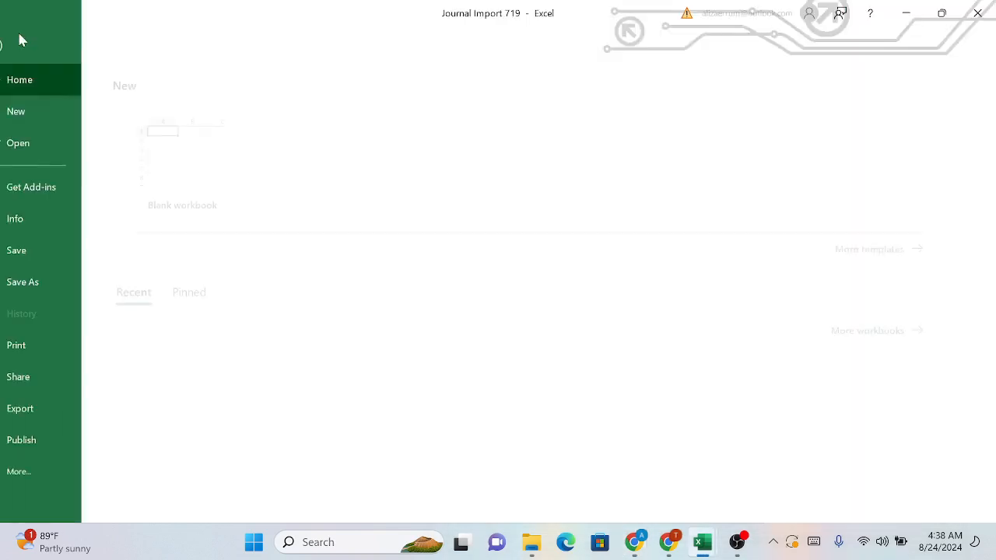
left_click(69, 272)
left_click(536, 266)
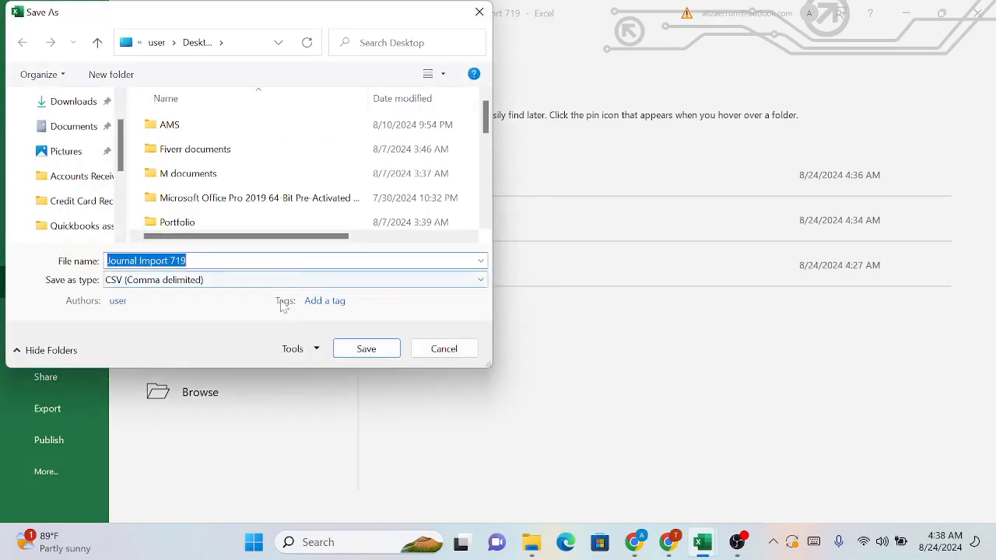
left_click(367, 349)
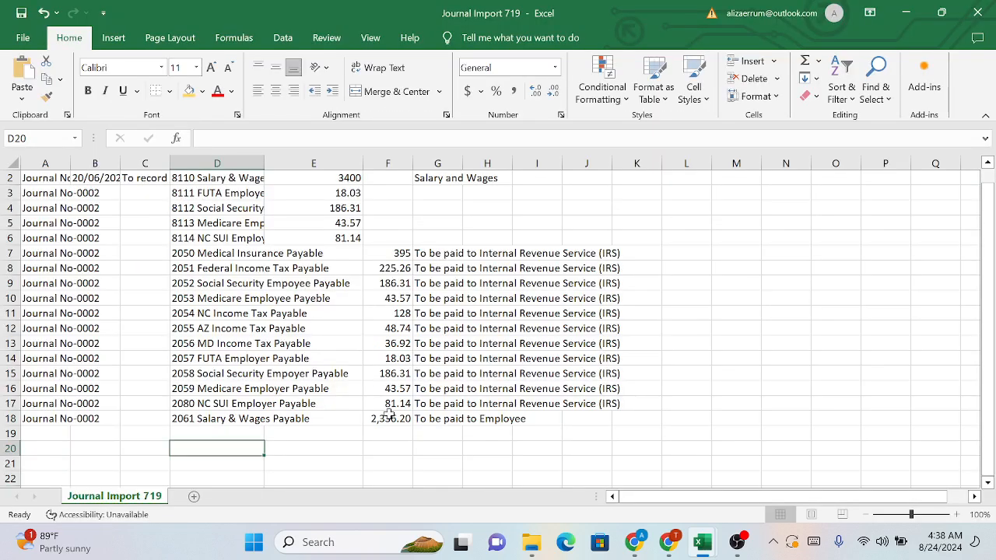
- In the journal entries import in Chrome, upload Journal Import 719 from the Desktop and continue to the field mapping
mouse_move(636, 547)
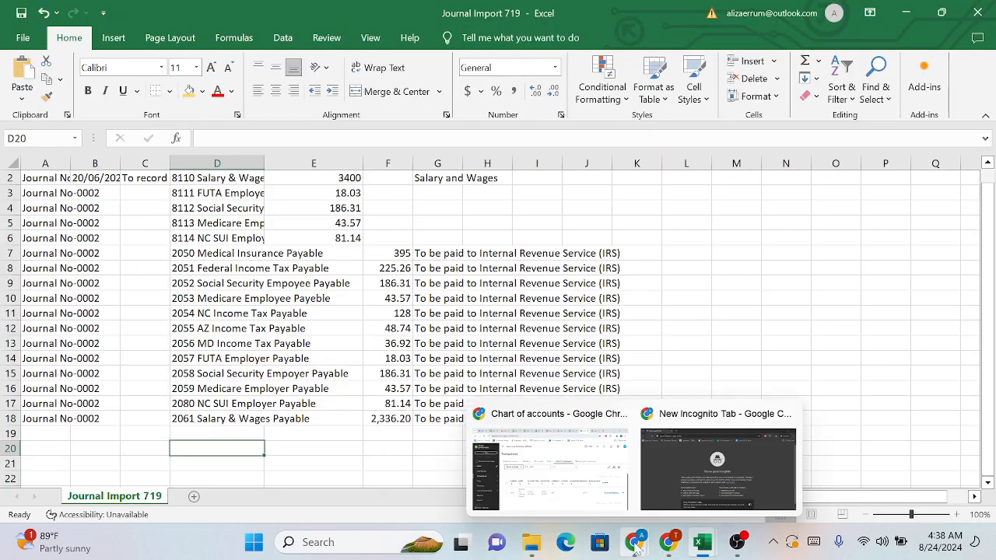
left_click(554, 466)
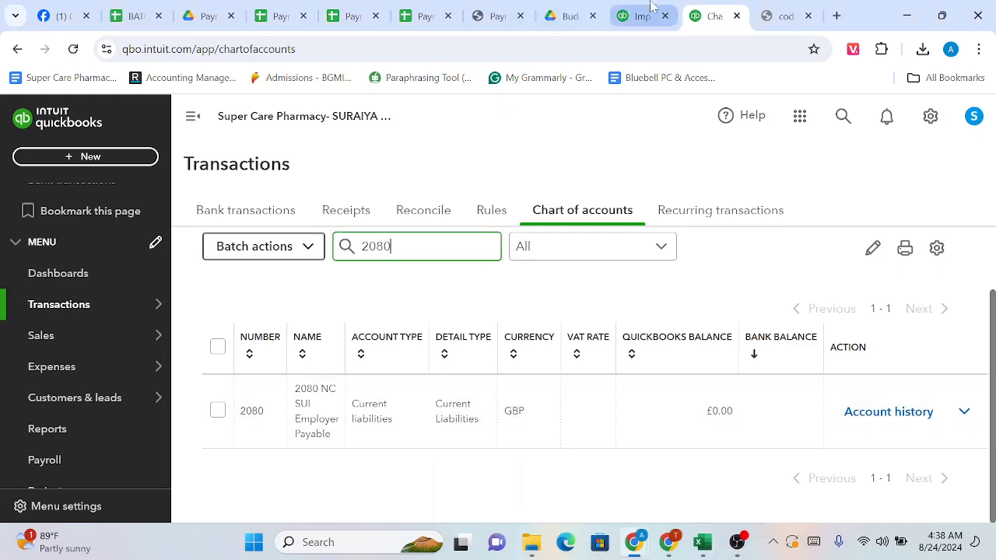
left_click(650, 8)
left_click(424, 410)
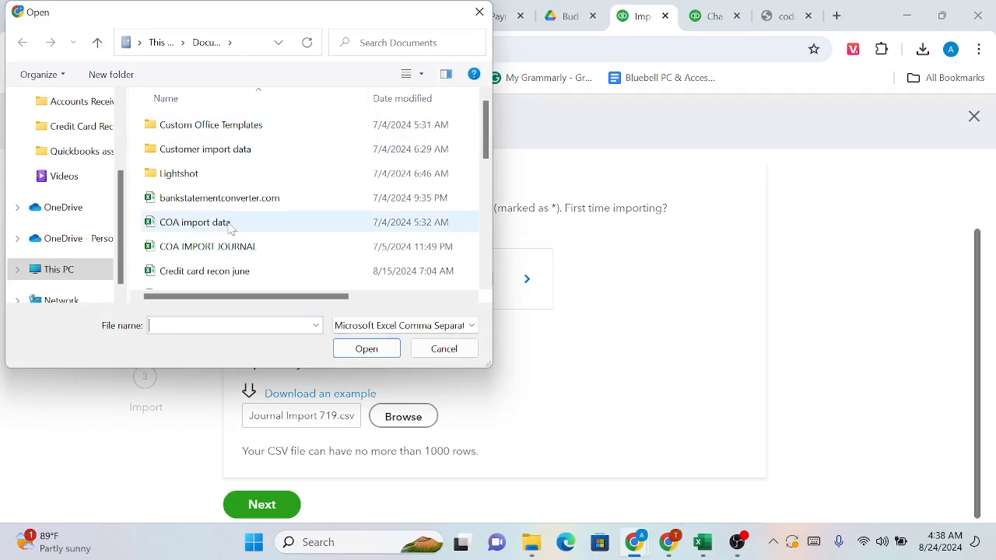
scroll(100, 163, "up", 3)
left_click(70, 109)
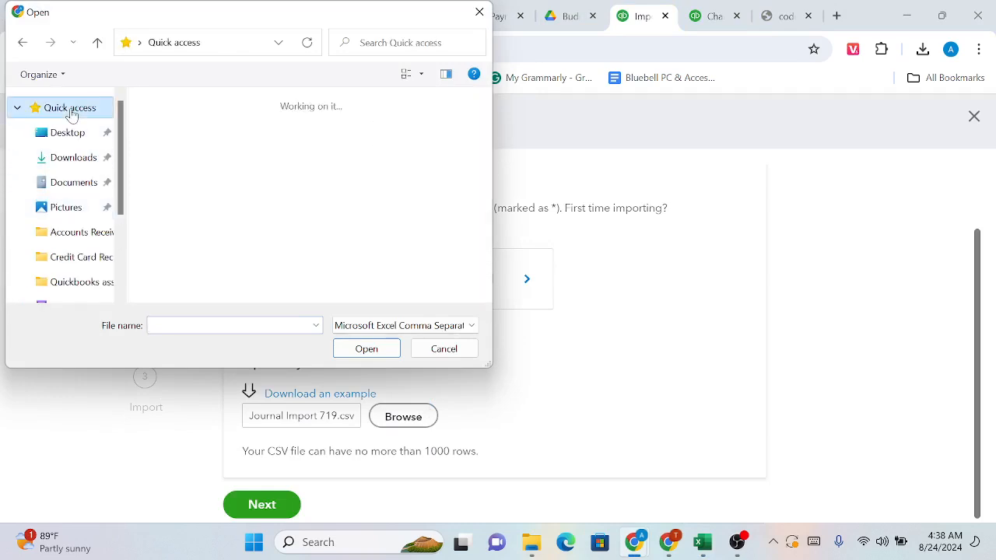
scroll(260, 237, "down", 5)
scroll(254, 246, "down", 2)
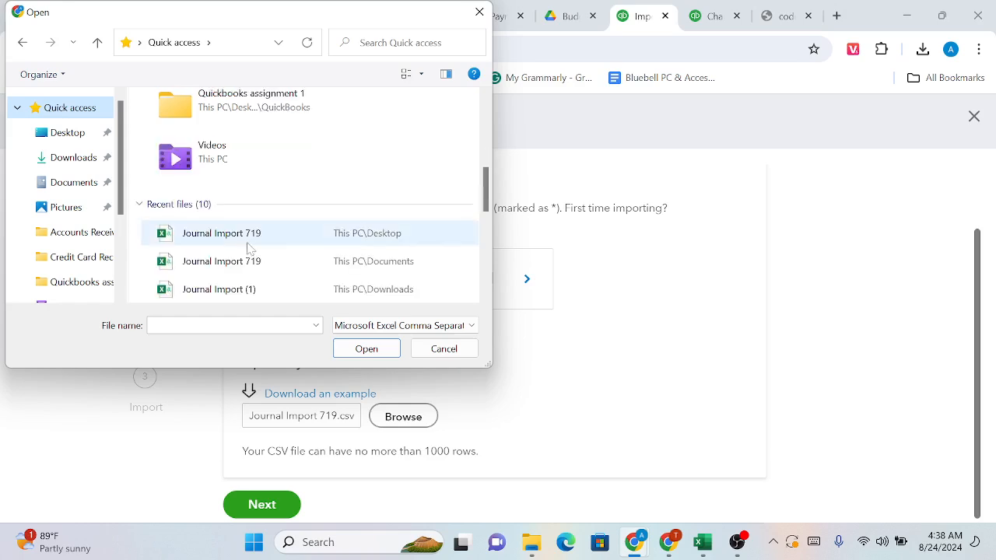
left_click(241, 240)
left_click(378, 354)
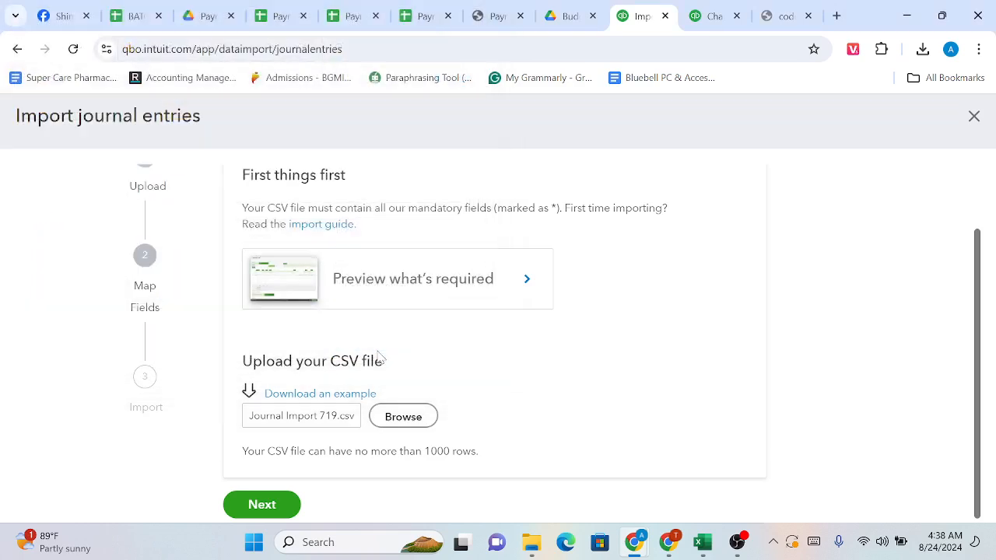
left_click(256, 508)
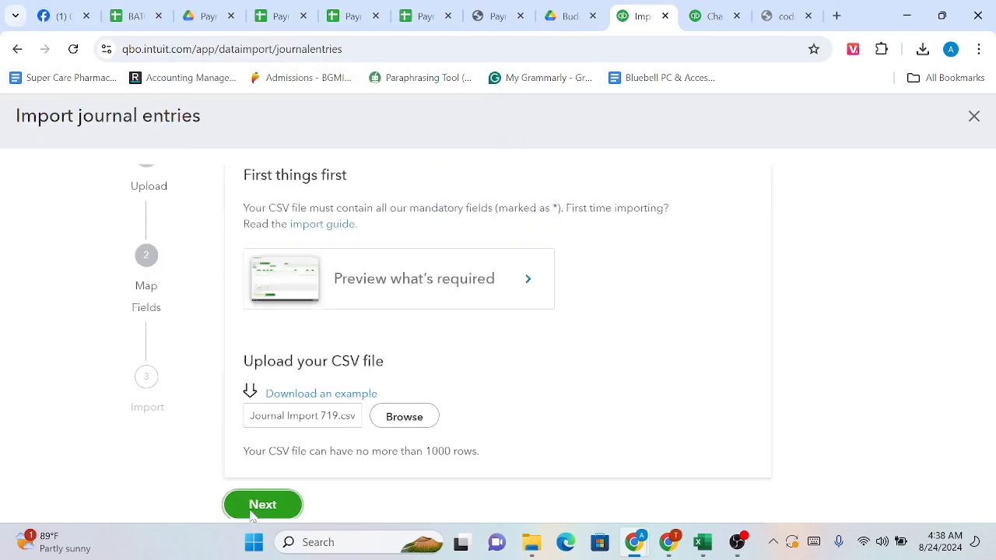
- Choose D/M/YYYY as the Journal Date format for the re-uploaded file and submit the field mapping
scroll(265, 458, "down", 2)
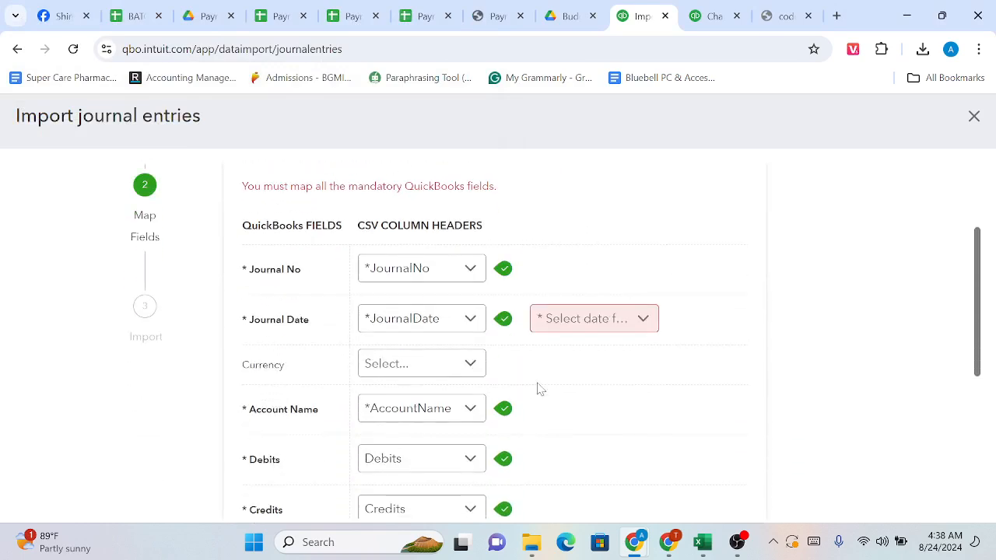
left_click(642, 320)
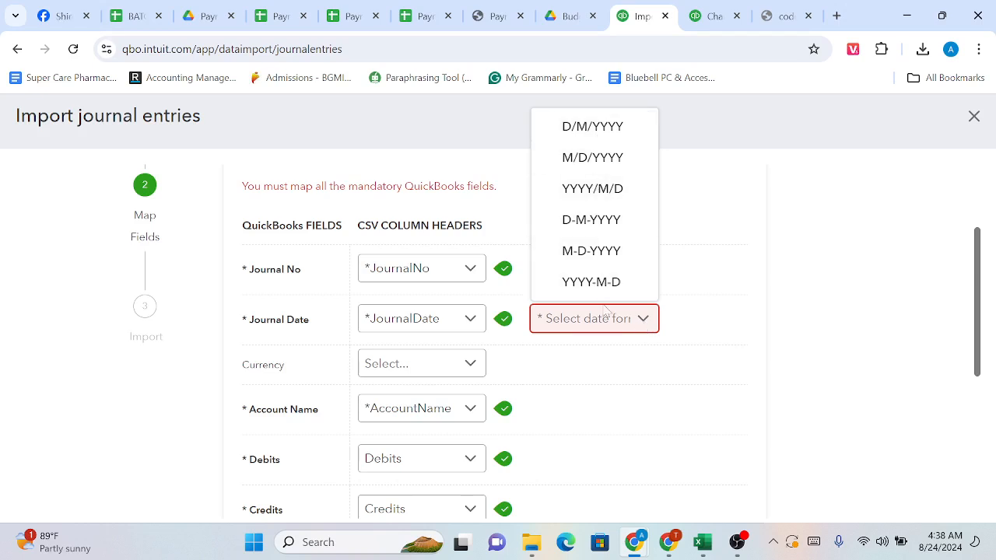
left_click(600, 128)
scroll(581, 351, "down", 4)
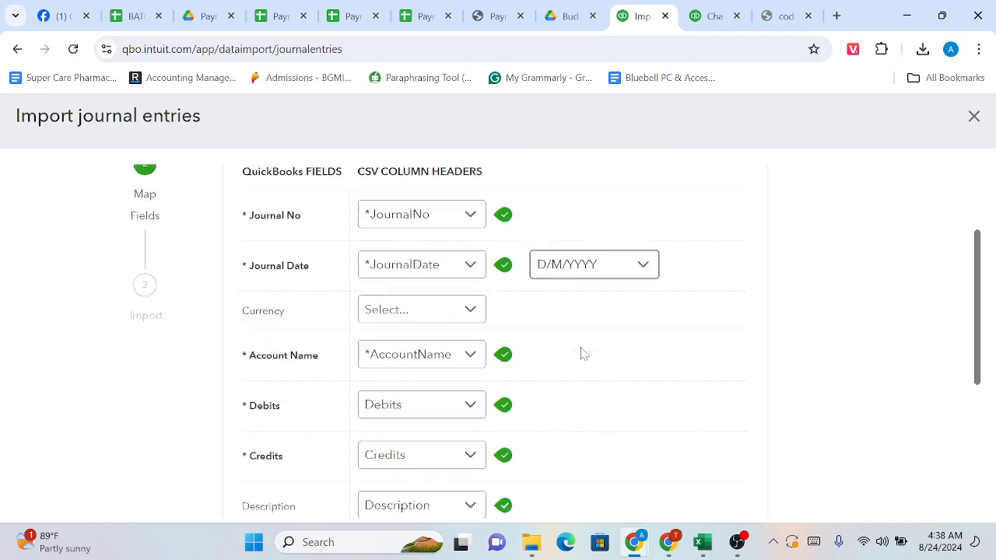
left_click(364, 406)
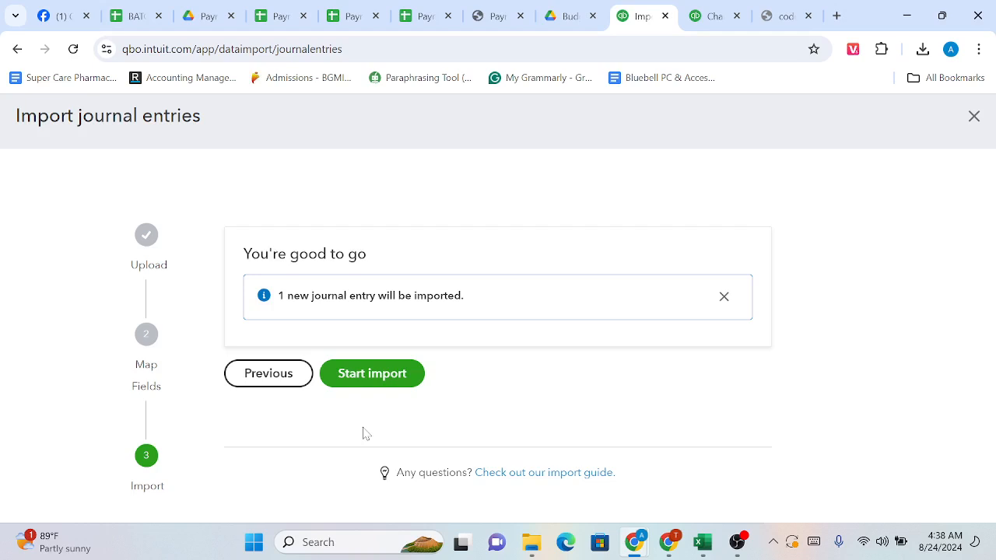
- Start the import of the new journal entry and finish the wizard to return to the Import Data page
left_click(381, 381)
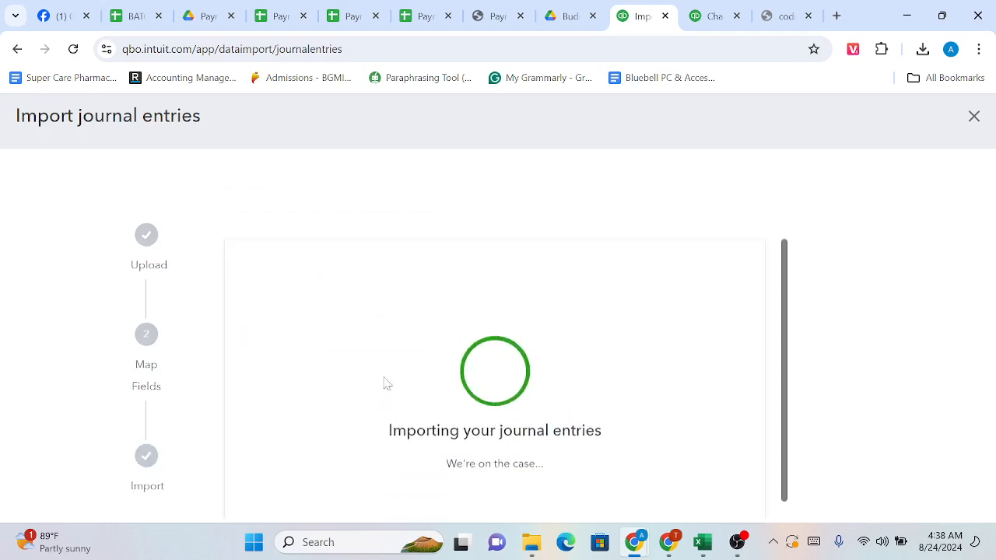
left_click(494, 417)
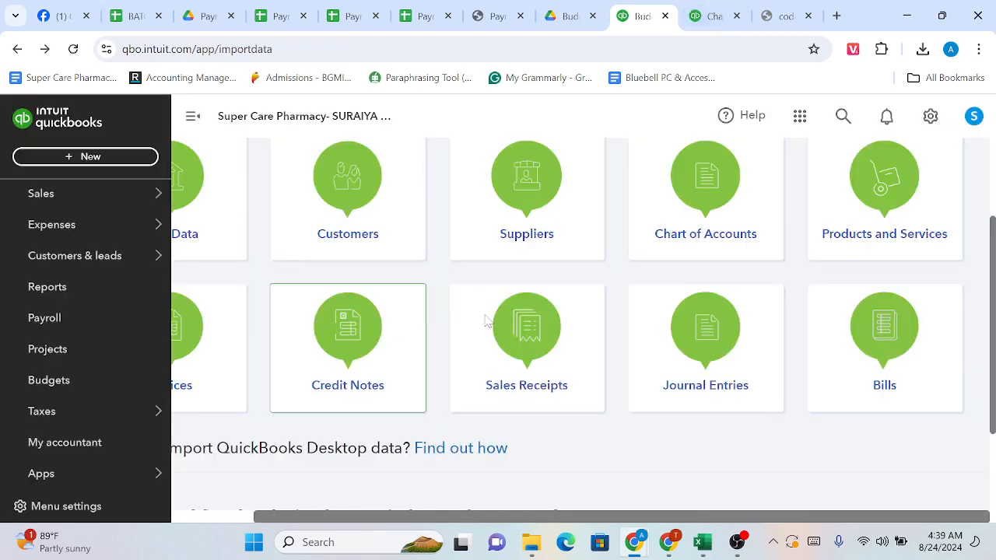
- Start a new journal entry in QuickBooks from the Chart of accounts page
left_click(712, 16)
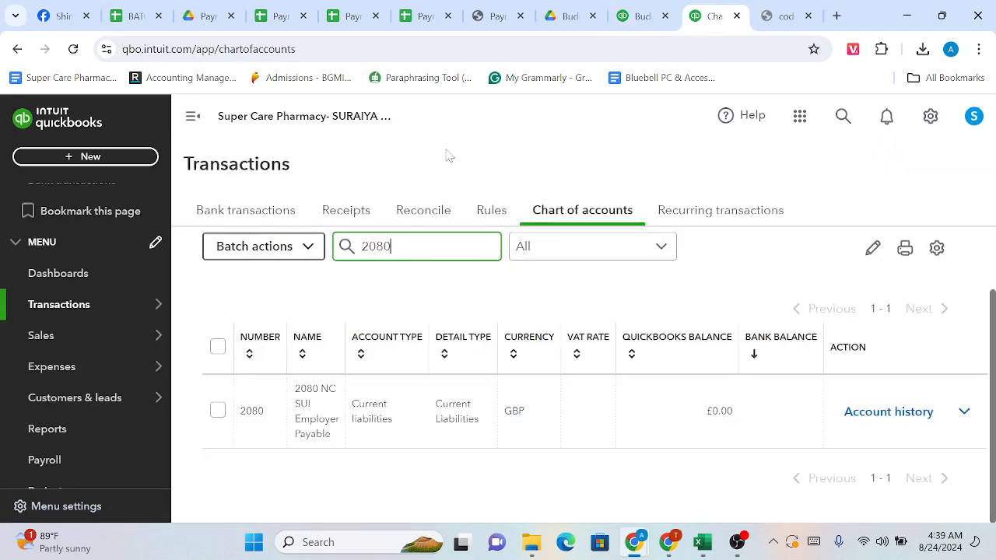
left_click(93, 159)
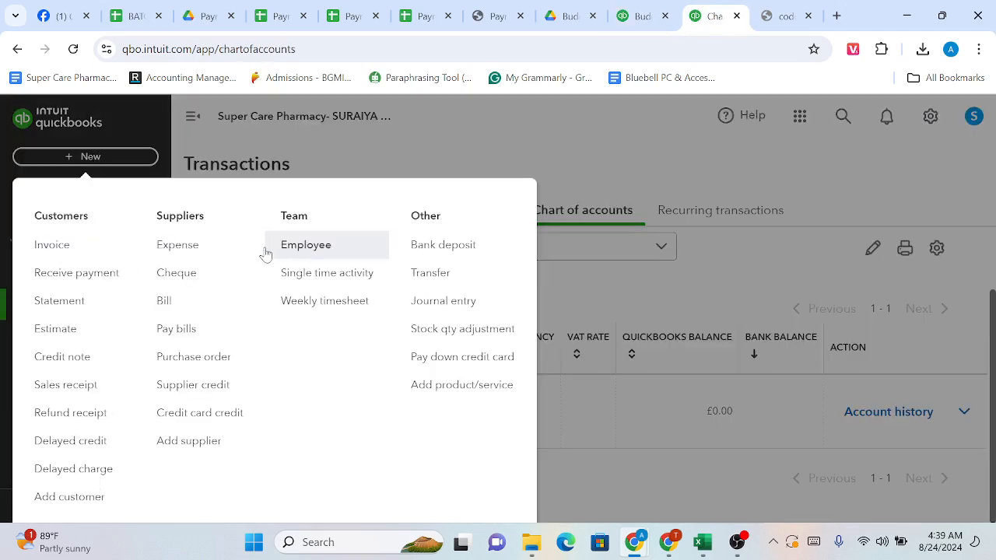
left_click(416, 301)
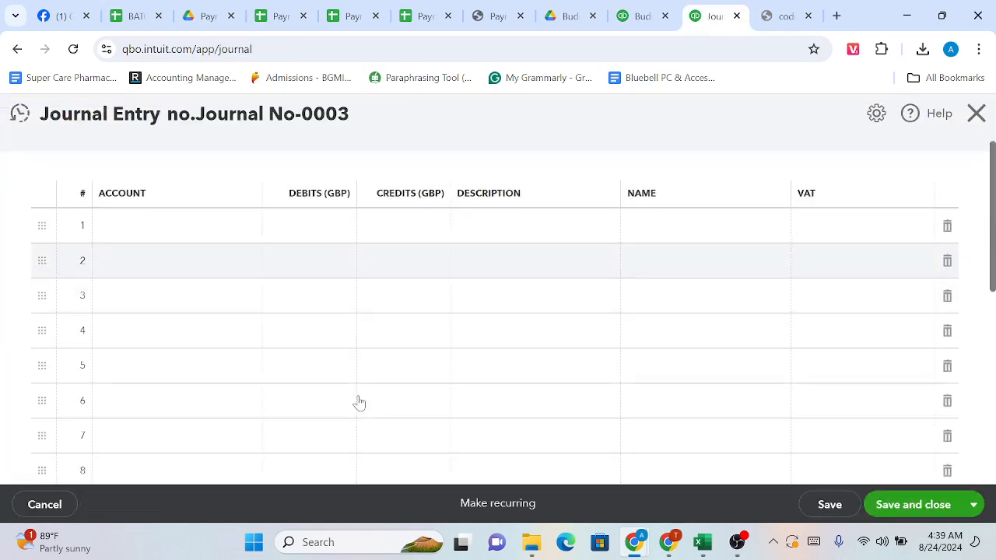
scroll(359, 402, "down", 2)
scroll(359, 402, "up", 2)
left_click(227, 271)
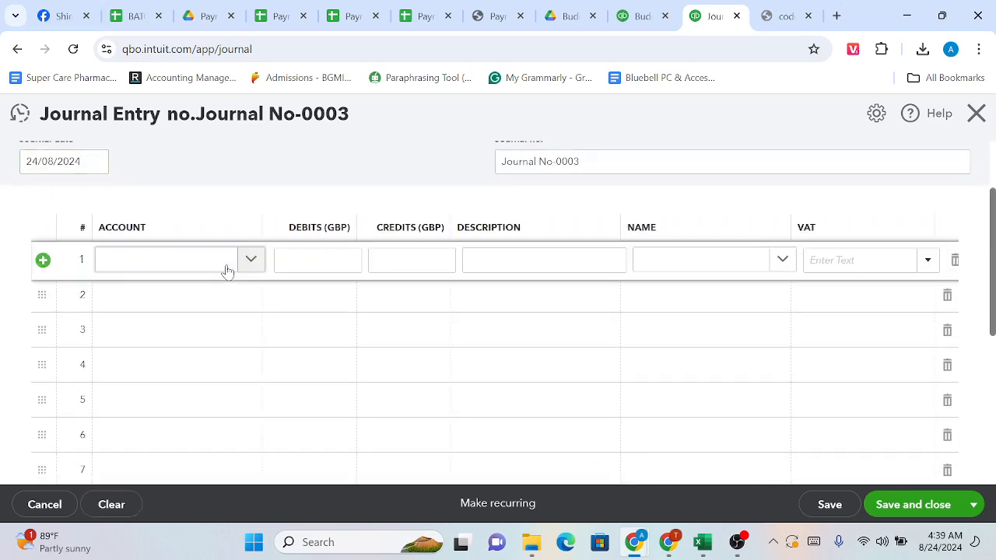
left_click(257, 268)
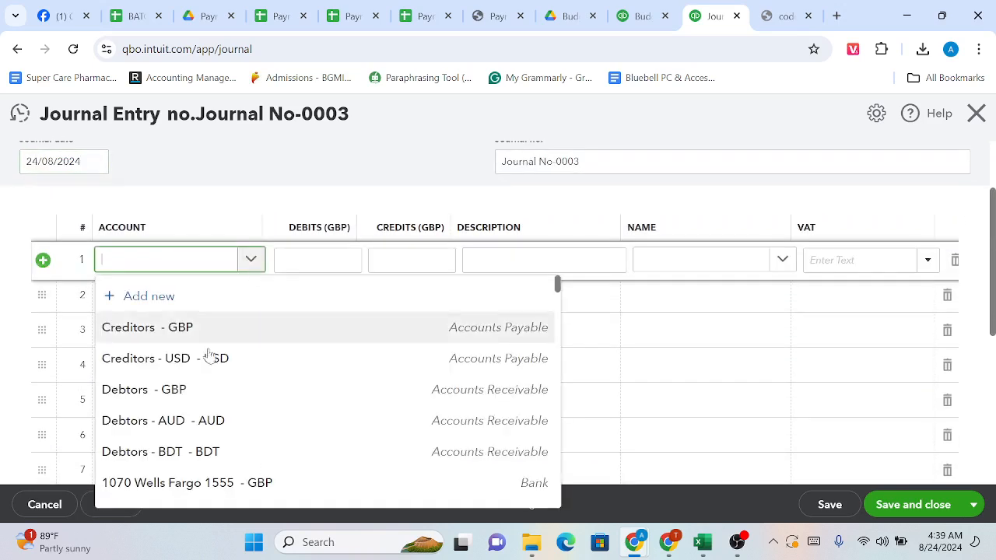
scroll(205, 459, "down", 1)
left_click(204, 459)
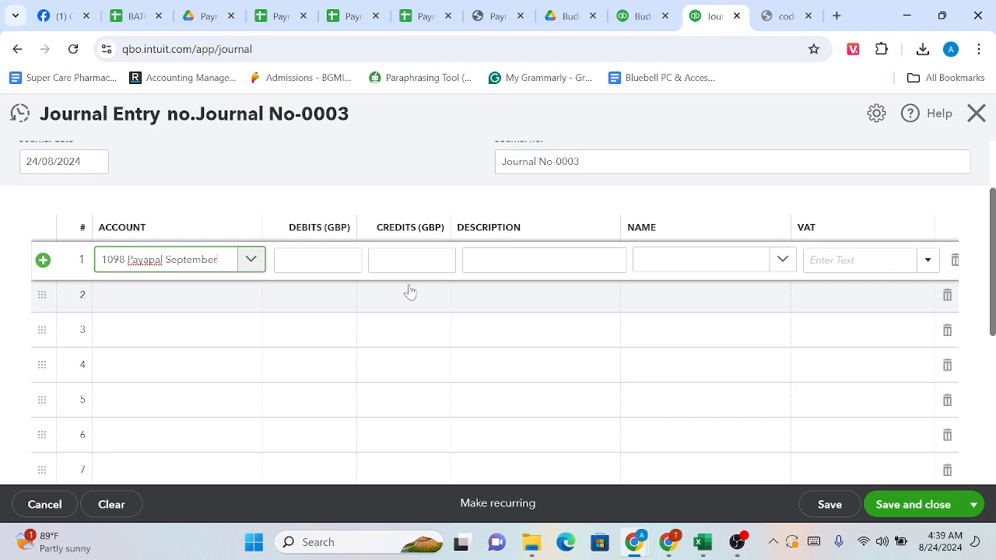
- Open the Payroll Journal-USA workbook from the Payroll-USA folder in Google Drive
left_click(642, 15)
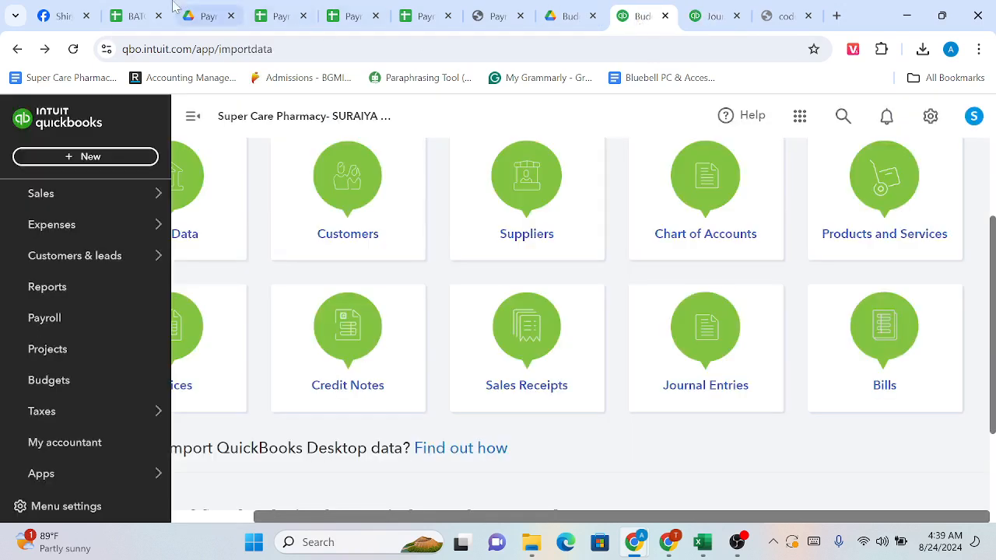
left_click(199, 10)
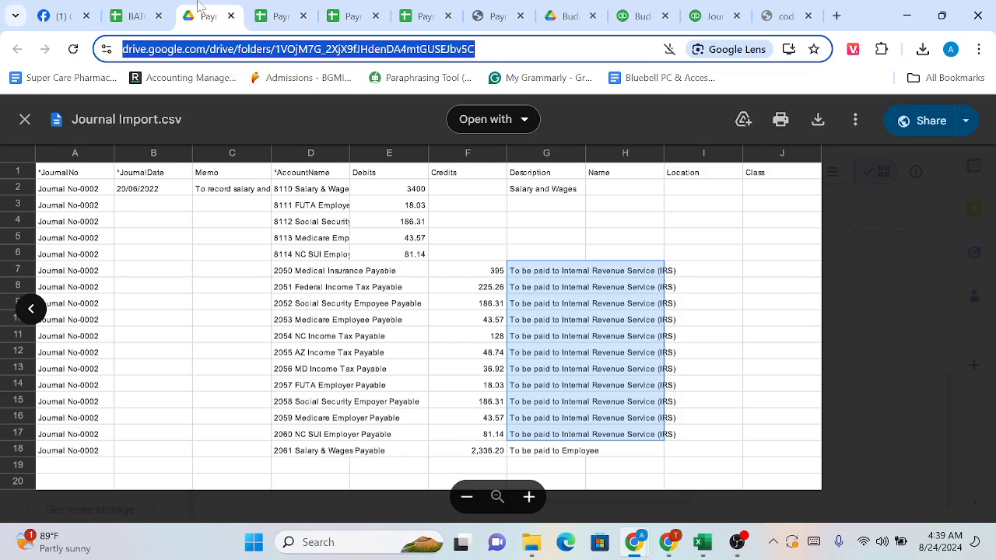
left_click(25, 122)
scroll(309, 338, "up", 4)
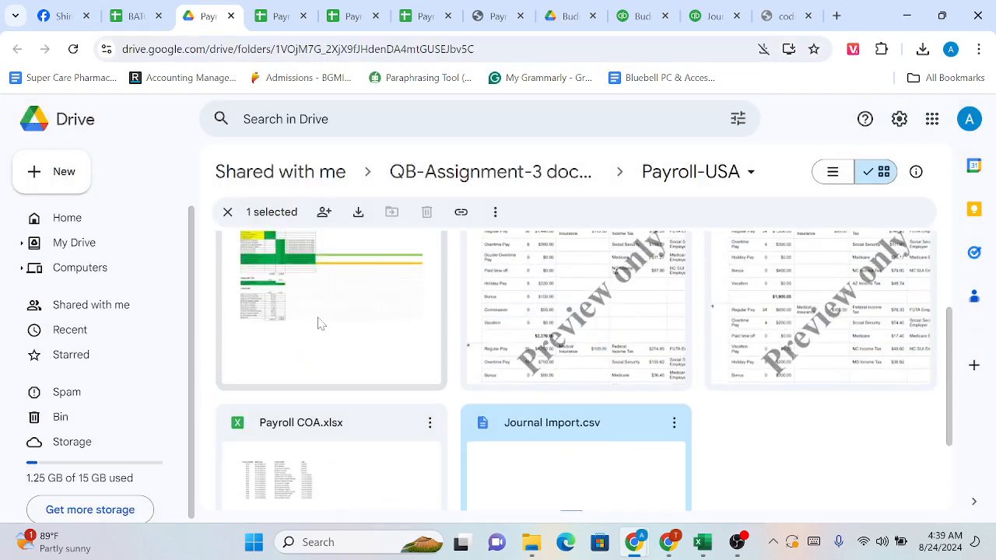
double_click(321, 323)
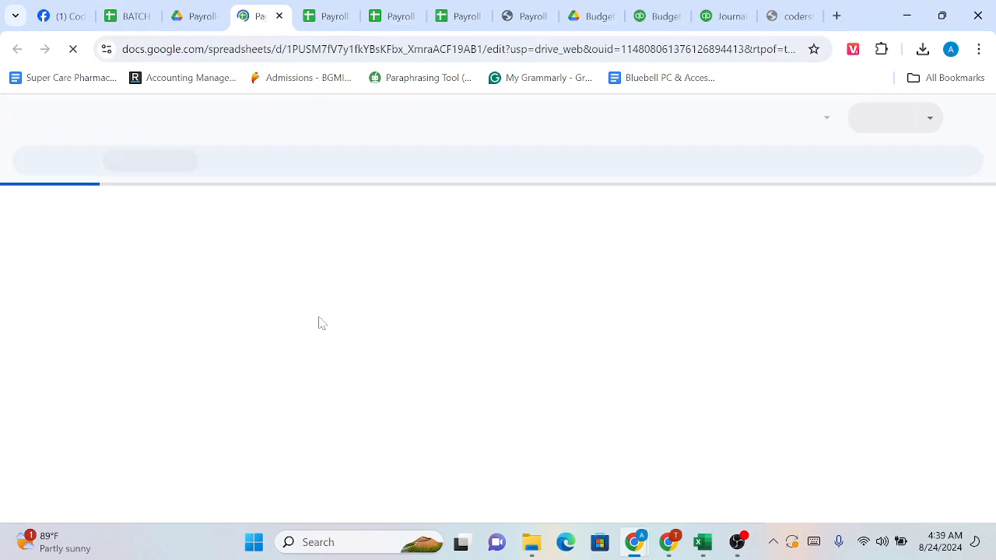
- Examine the 2022 payment entry in rows 30 to 33, checking the accounts and amounts debited and credited
scroll(189, 366, "down", 5)
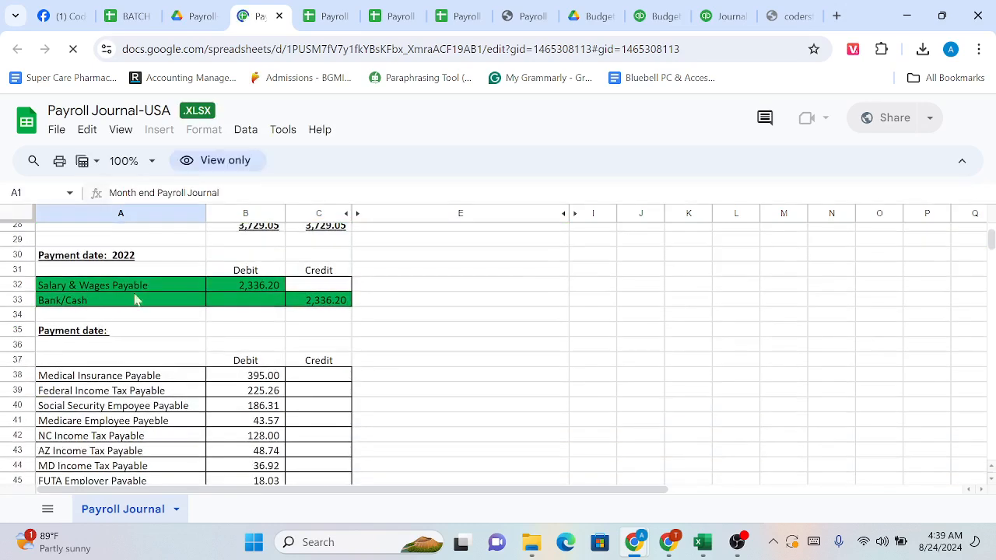
left_click(130, 285)
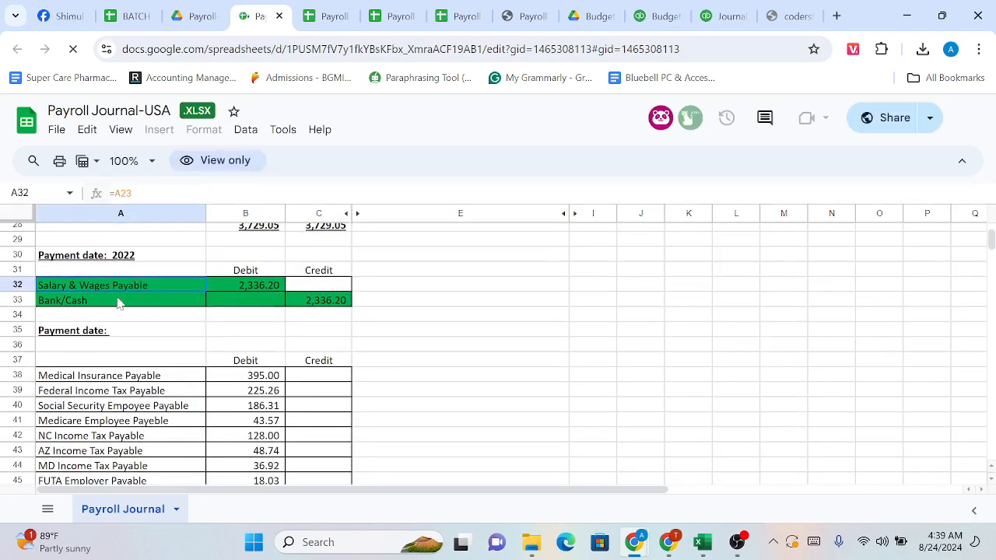
left_click(252, 289)
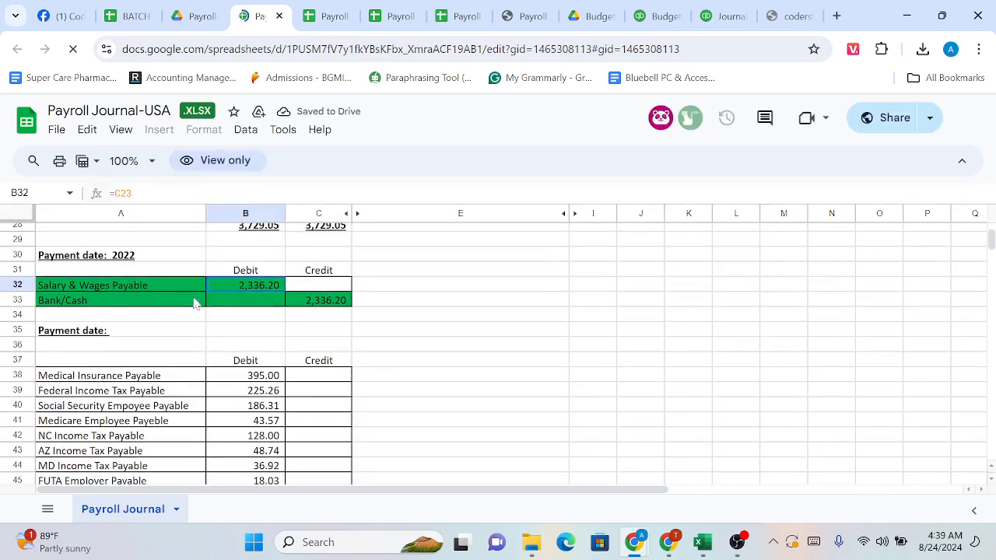
left_click(147, 304)
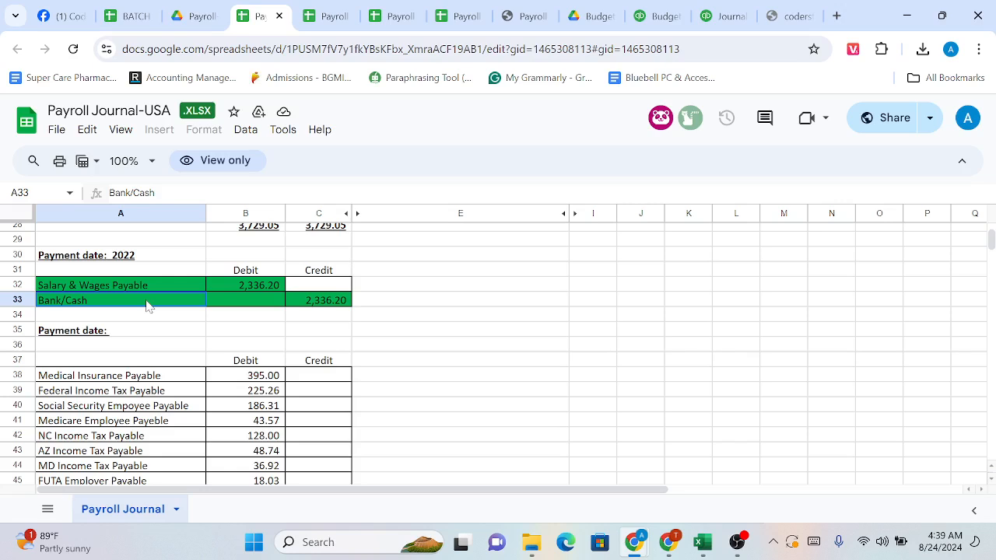
left_click(298, 303)
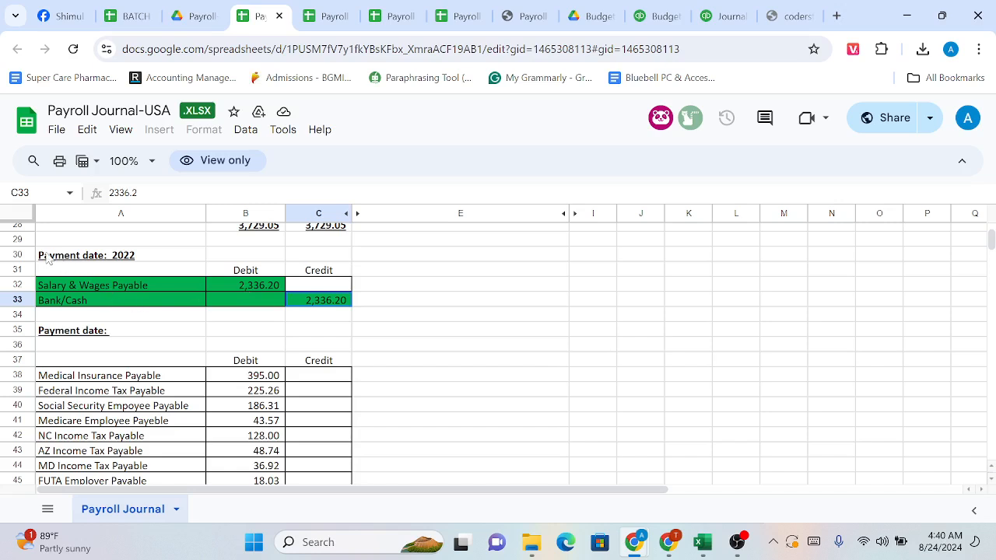
left_click_drag(47, 259, 309, 327)
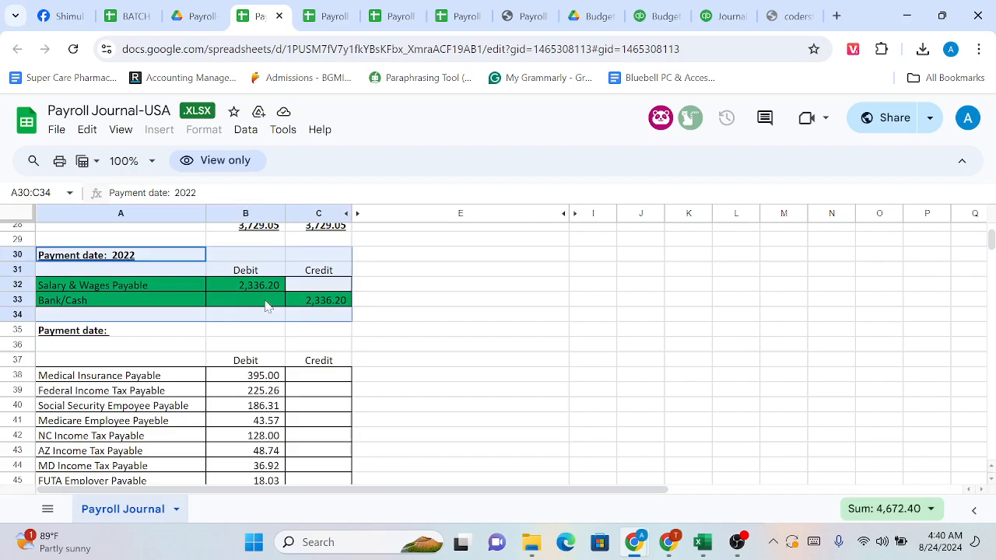
left_click(178, 290)
scroll(190, 272, "up", 4)
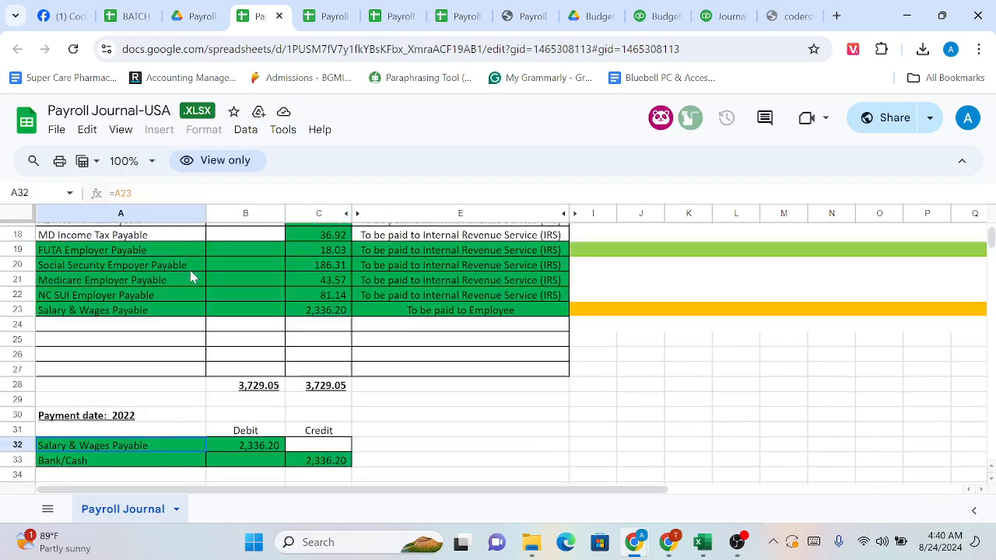
scroll(192, 278, "down", 3)
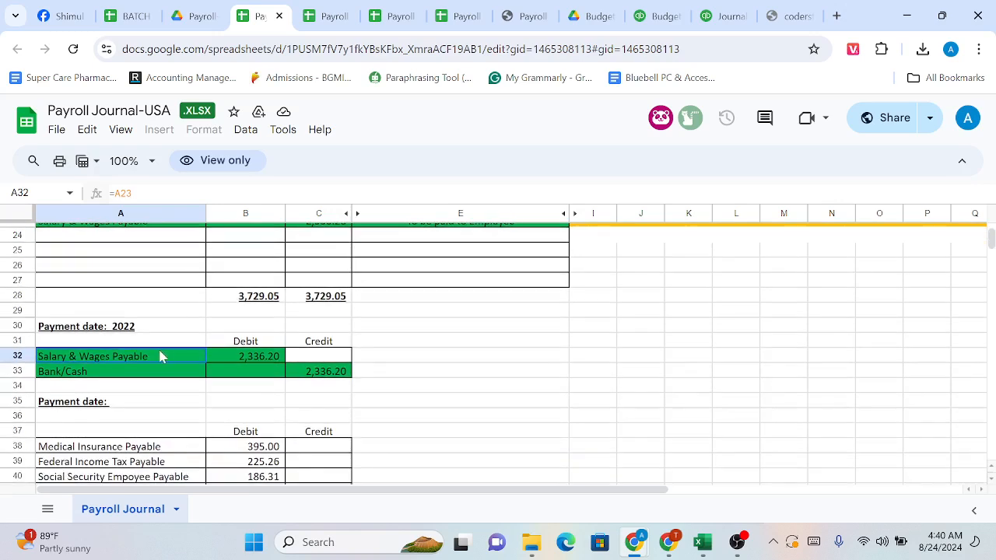
- Return to the QuickBooks journal entry and clear the account chosen in the first line
left_click(722, 16)
left_click(251, 262)
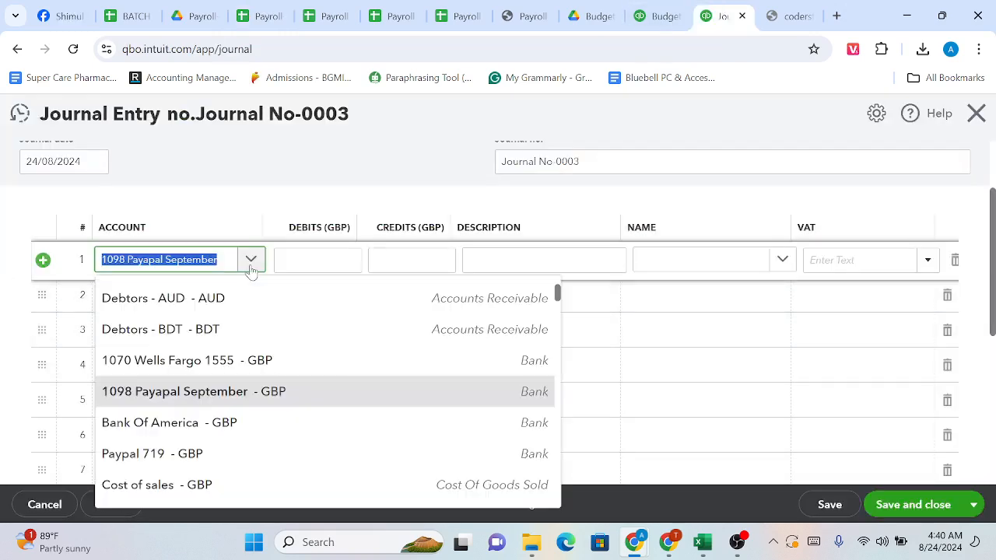
key("BackSpace")
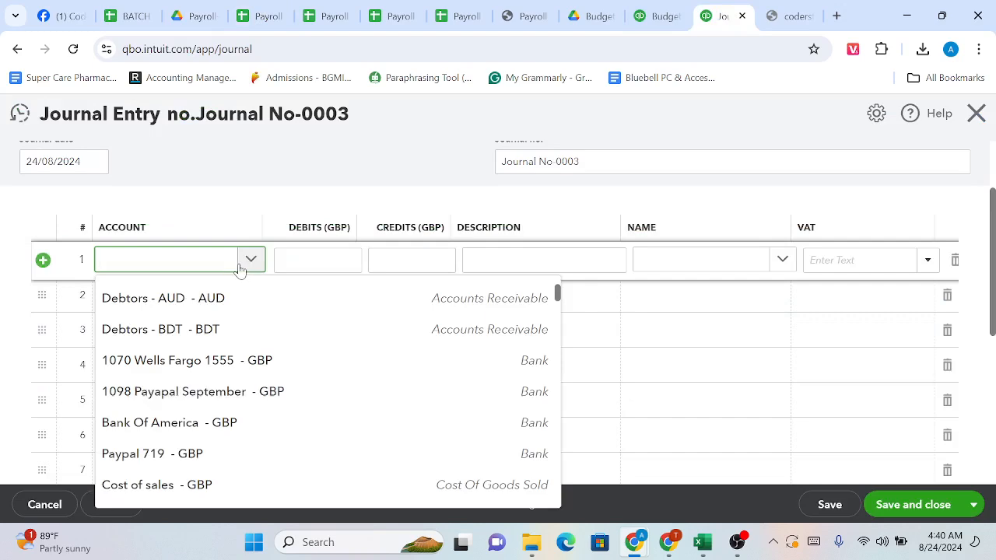
- Look up the account number of Salary & Wages Payable in Journal Import 719 in Excel
mouse_move(703, 542)
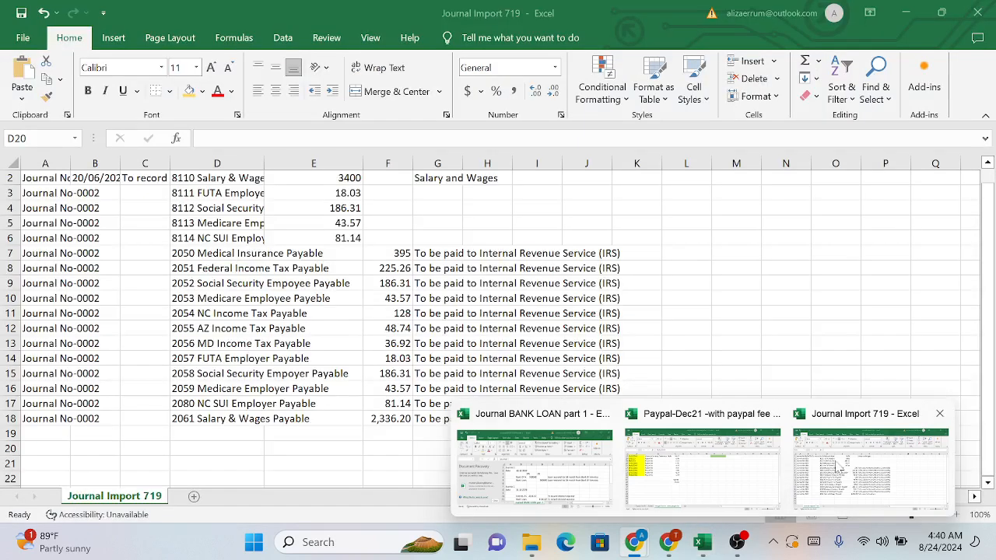
left_click(839, 467)
scroll(287, 333, "up", 1)
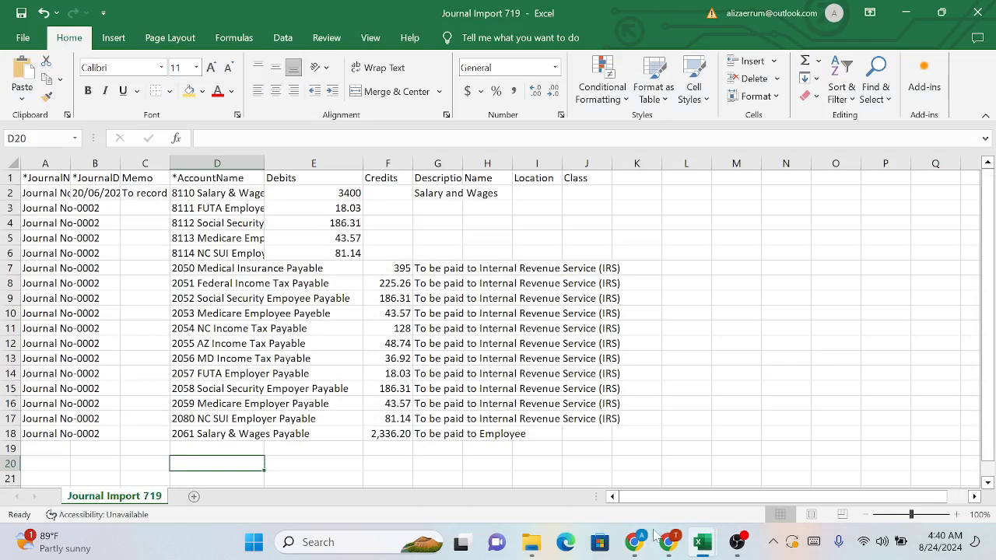
- Back in the Chrome journal entry, set the first line's account to 2061 Salary & Wages Payable and move to its debit amount
mouse_move(636, 542)
left_click(615, 490)
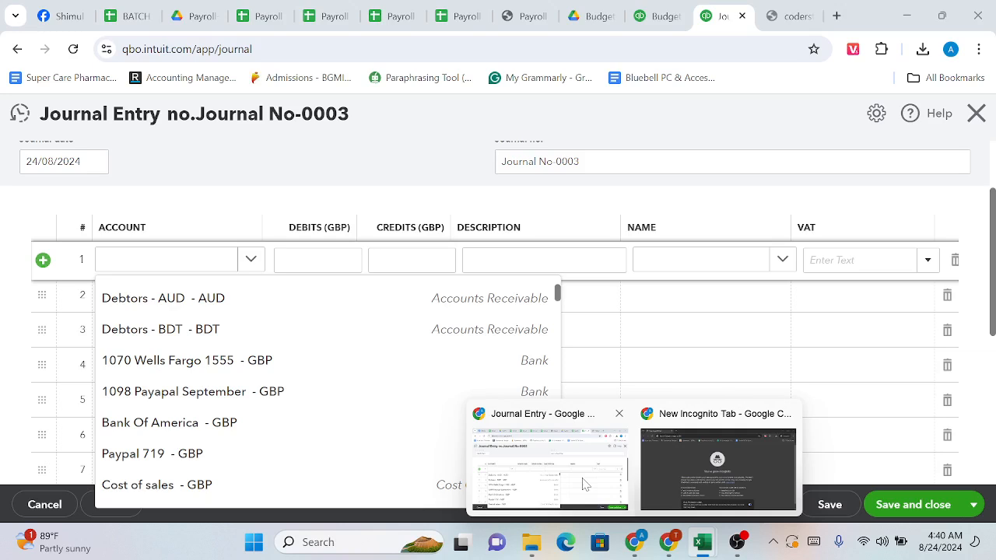
left_click(185, 260)
type("2061")
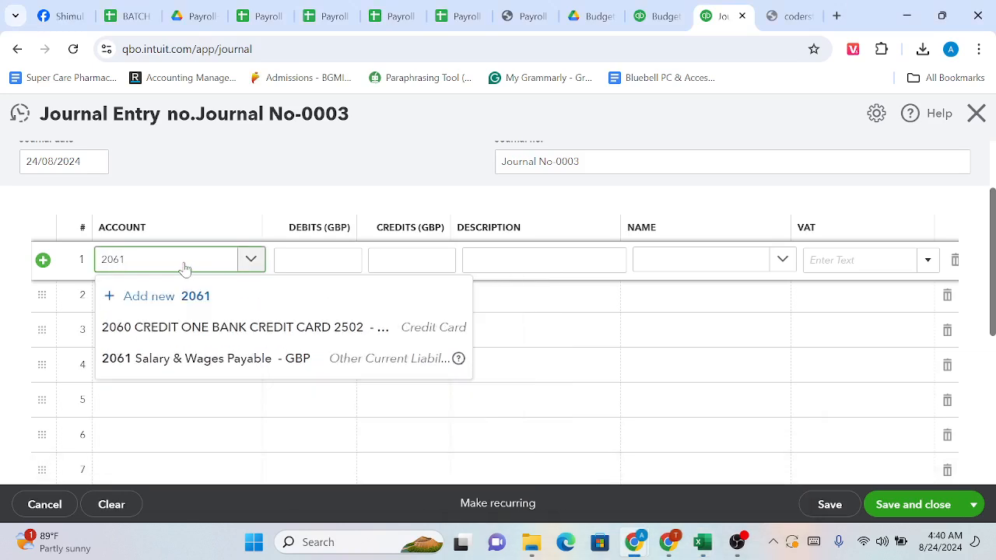
left_click(200, 342)
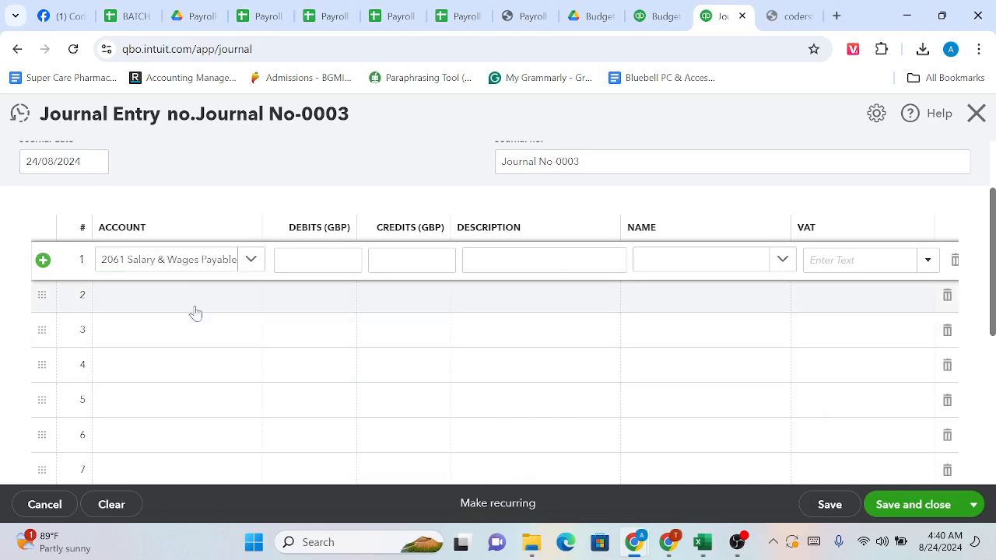
left_click(196, 311)
left_click(195, 265)
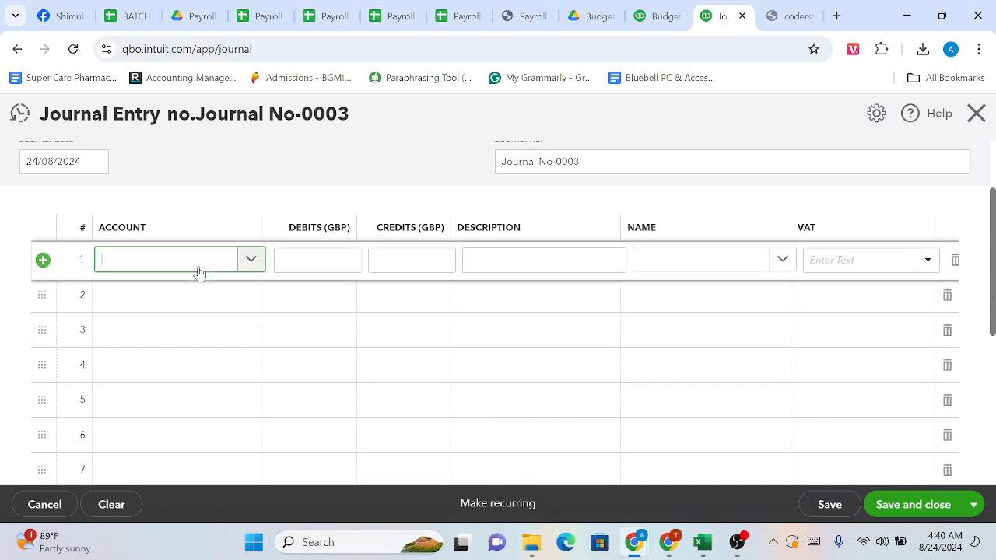
left_click(250, 265)
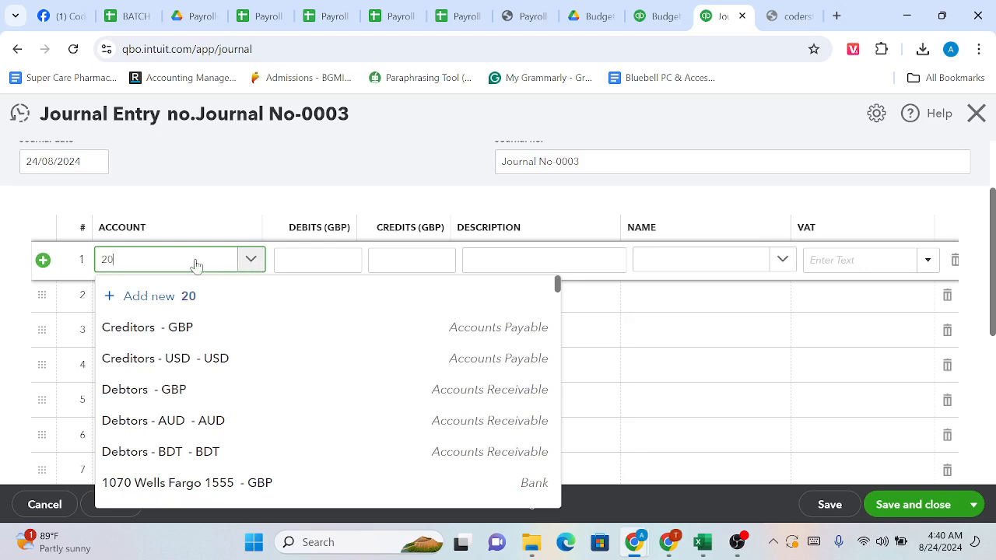
type("2061")
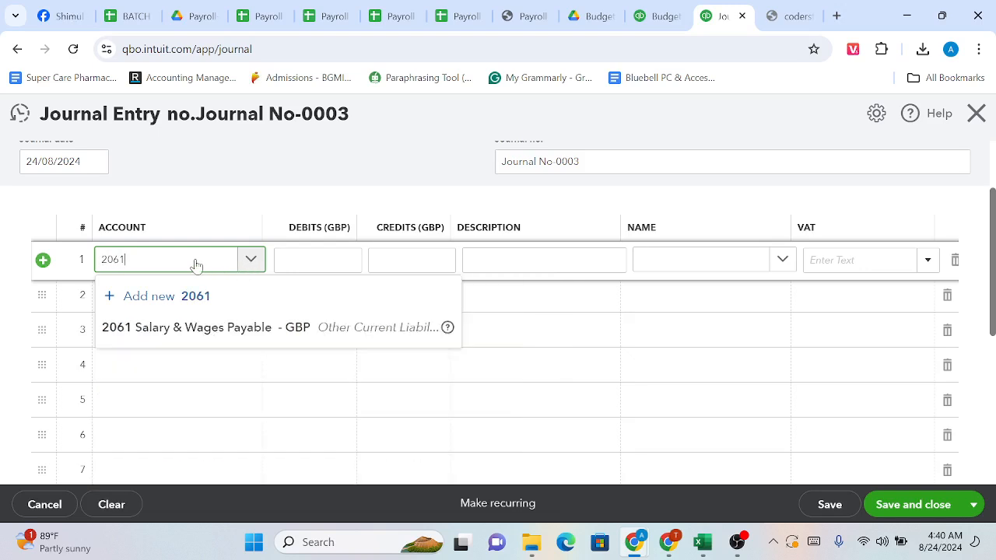
left_click(264, 330)
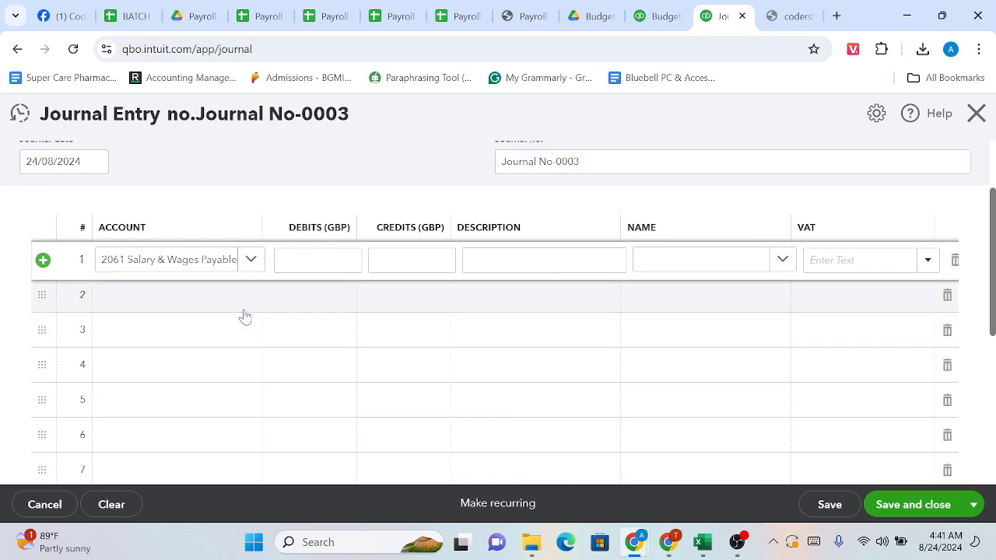
key("Tab")
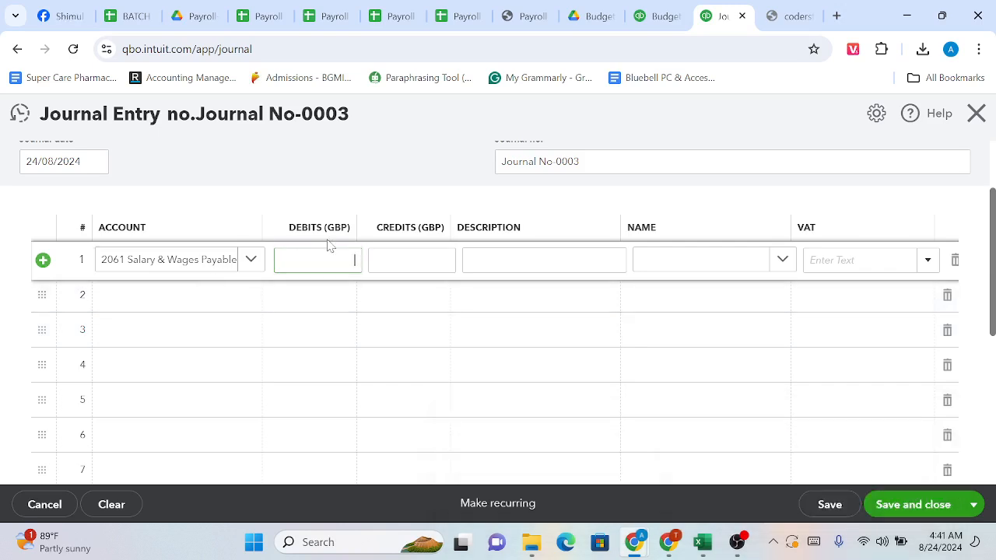
- Copy the Salary & Wages Payable debit amount from the 2022 payment entry in the Payroll Journal-USA sheet
mouse_move(703, 542)
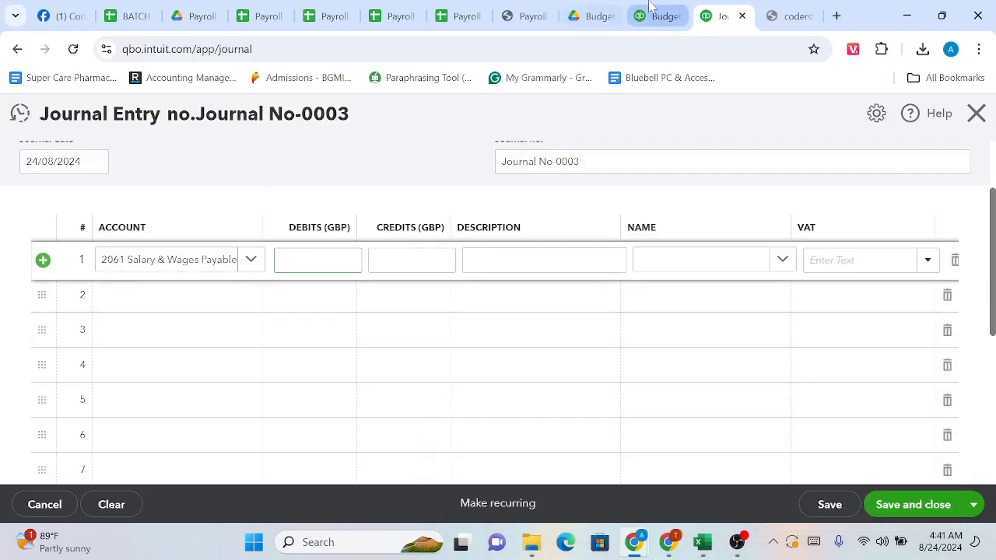
left_click(525, 16)
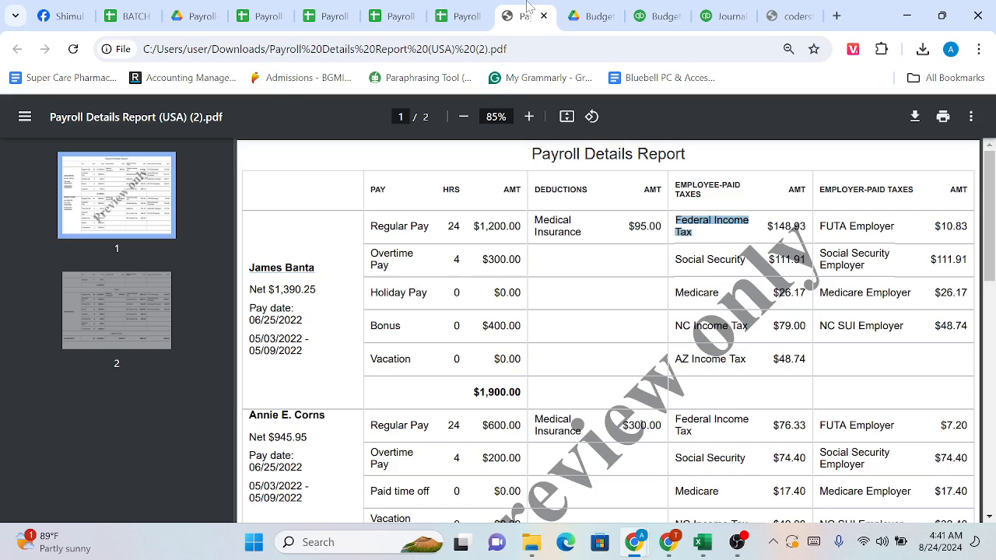
left_click(252, 8)
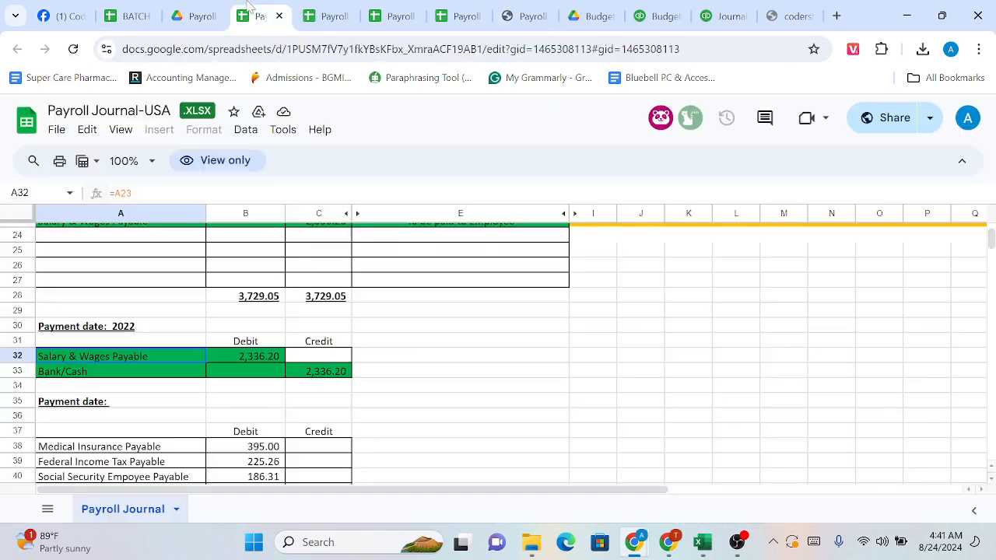
left_click(232, 360)
key("ctrl+c")
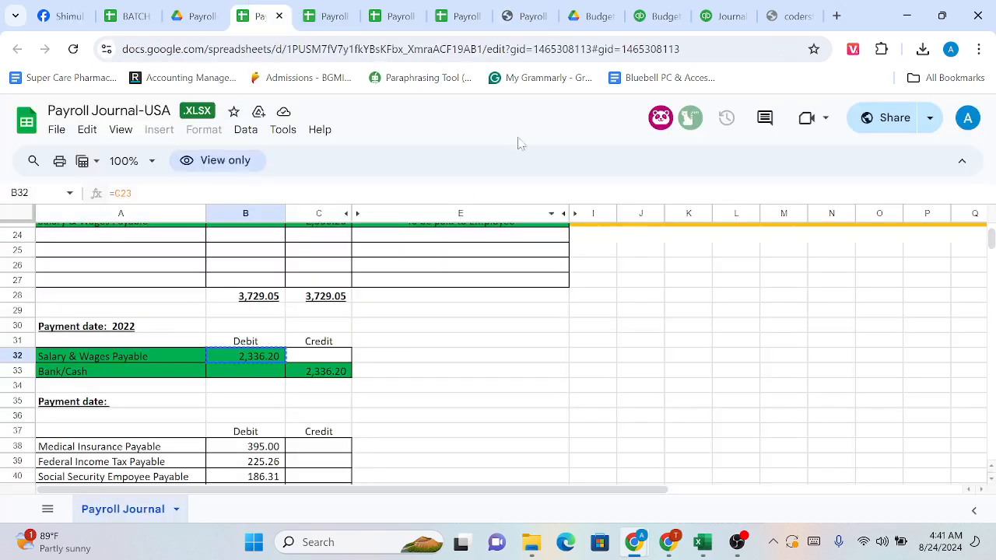
- Close the Payroll COA sheet, the two duplicate payroll sheets, the payroll details PDF and the Budget-2023 PDF
left_click(342, 8)
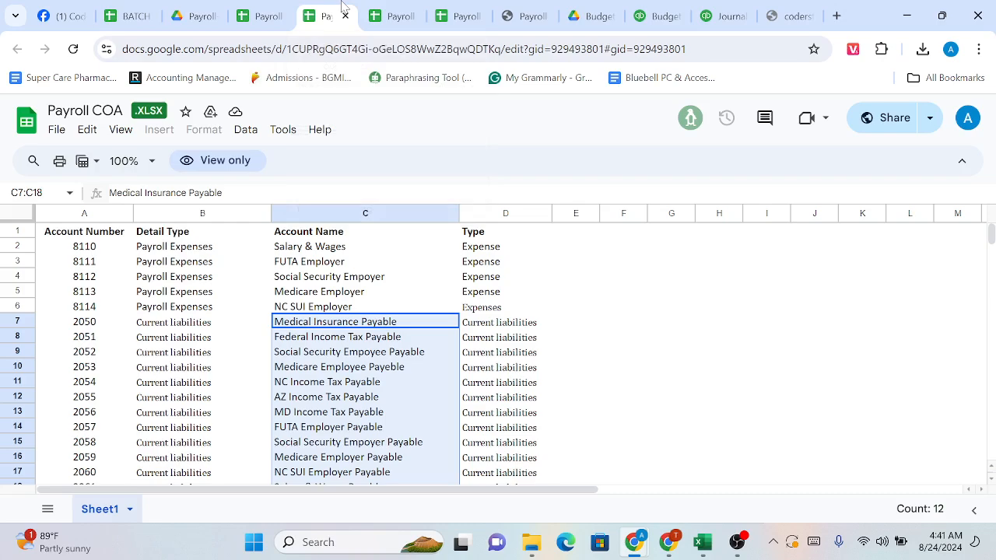
left_click(346, 17)
left_click(346, 17)
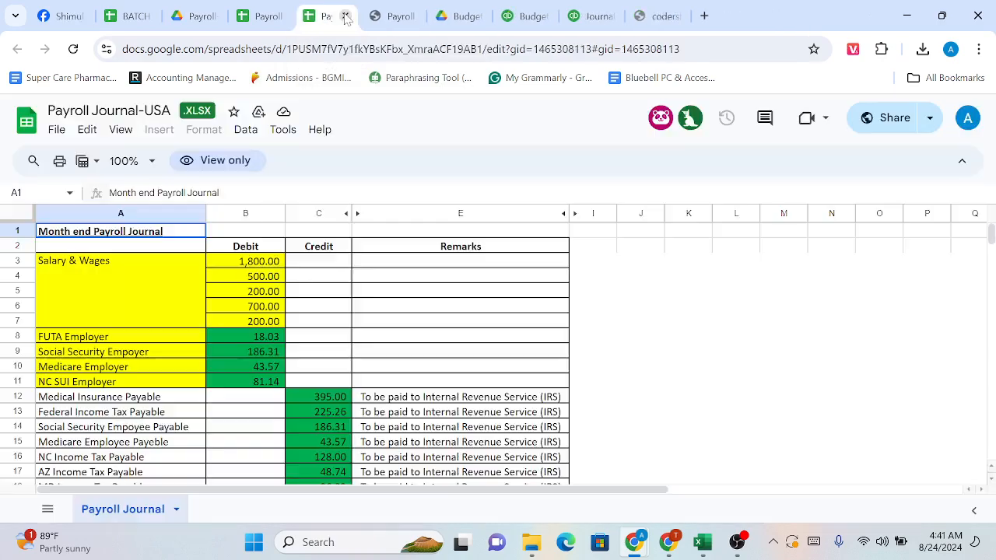
left_click(346, 17)
left_click(346, 16)
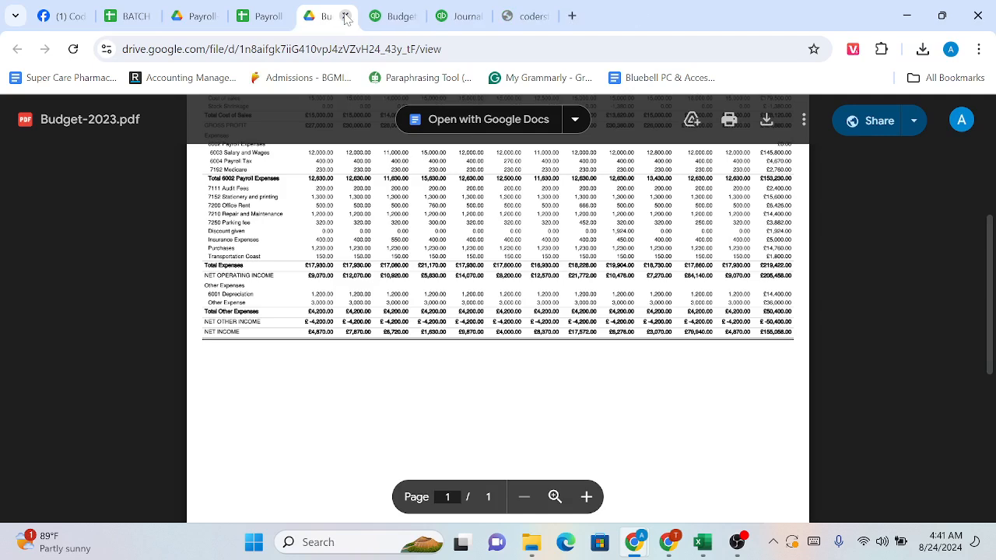
left_click(346, 16)
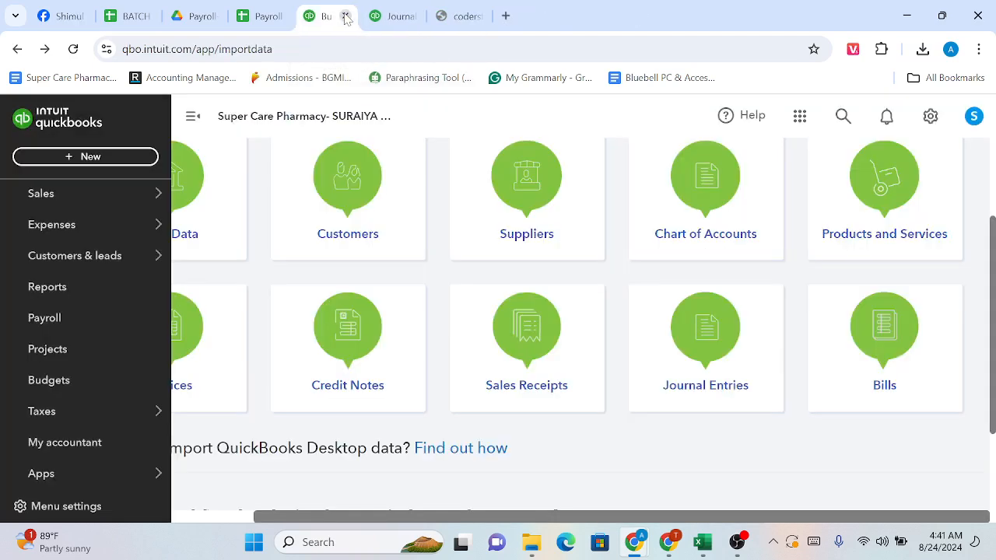
- Return to the QuickBooks journal entry and paste 2,336.20 as the first line's debit amount
left_click(391, 16)
key("ctrl+v")
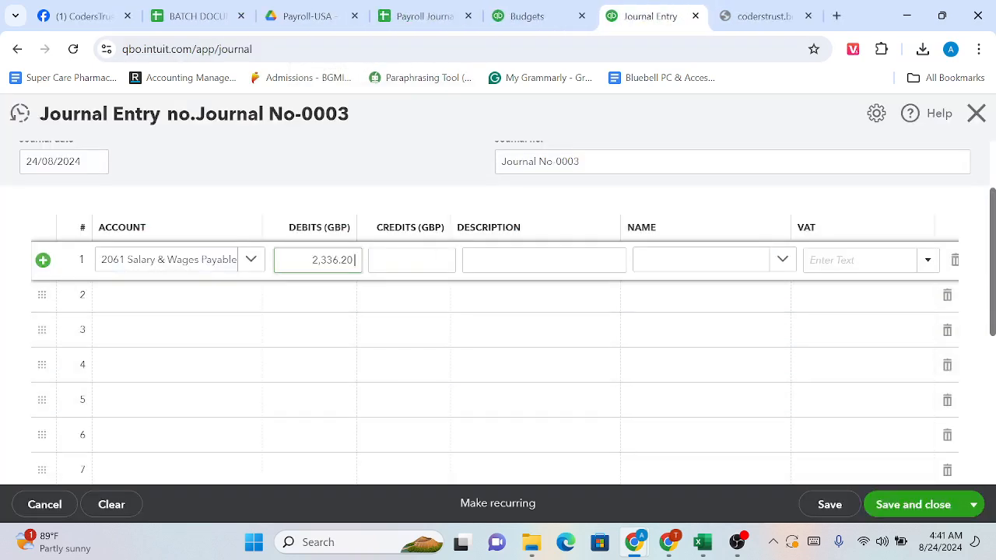
left_click(221, 293)
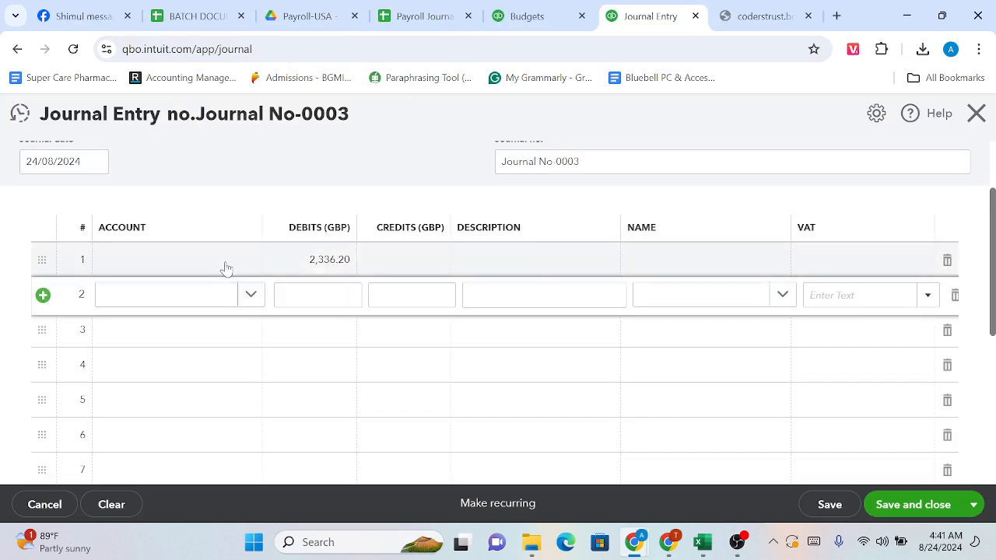
left_click(225, 268)
- Fill the second journal line with the Bank Of America account and a credit of 2,336.20
left_click(220, 292)
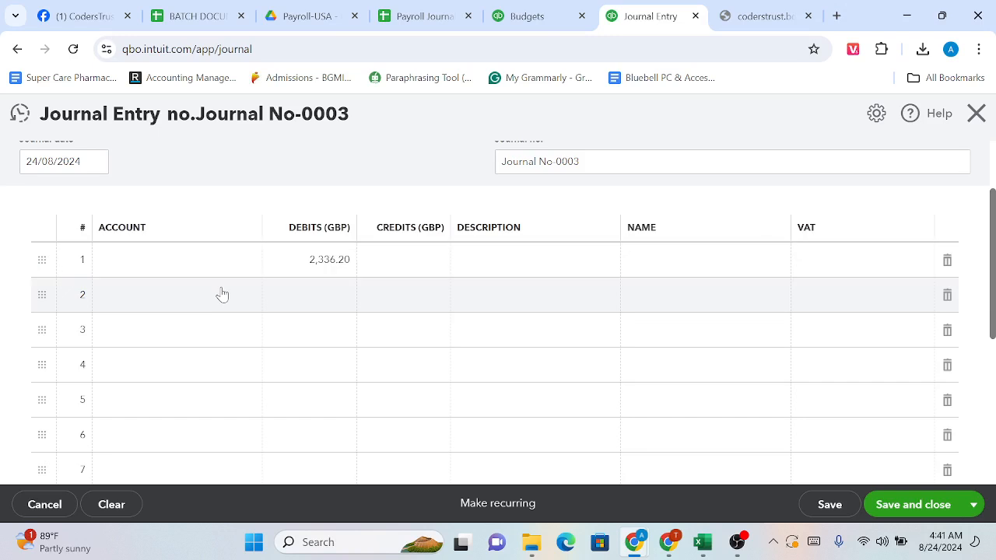
left_click(222, 295)
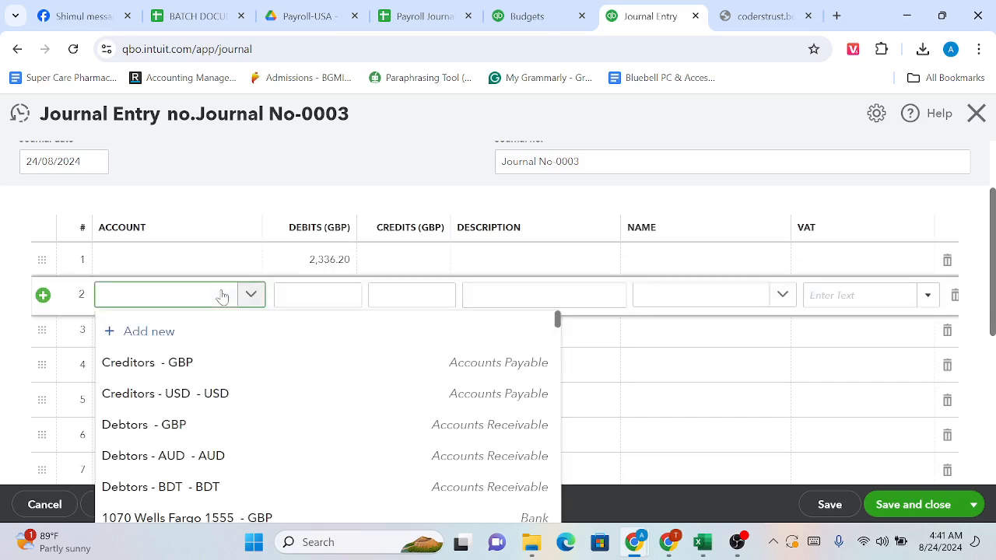
type("B")
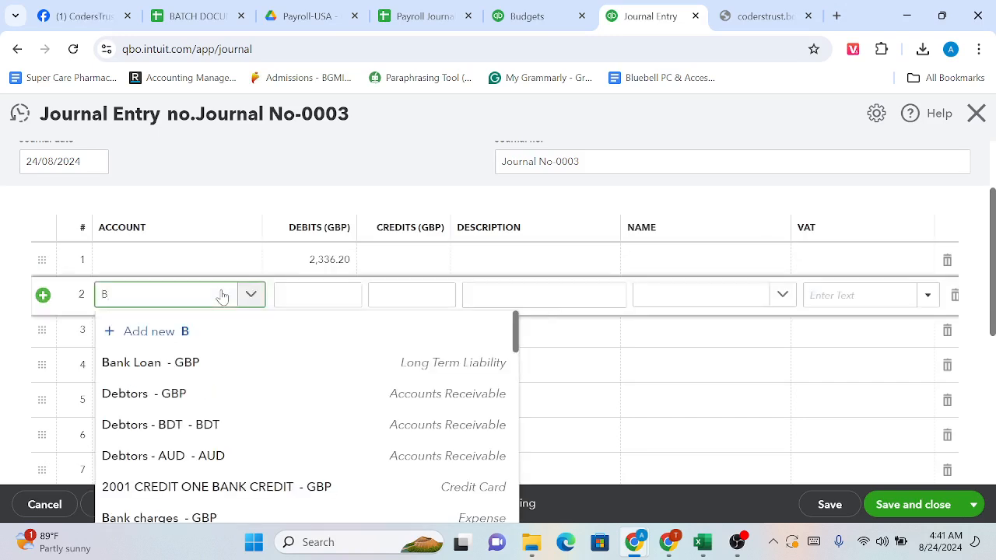
type("ank")
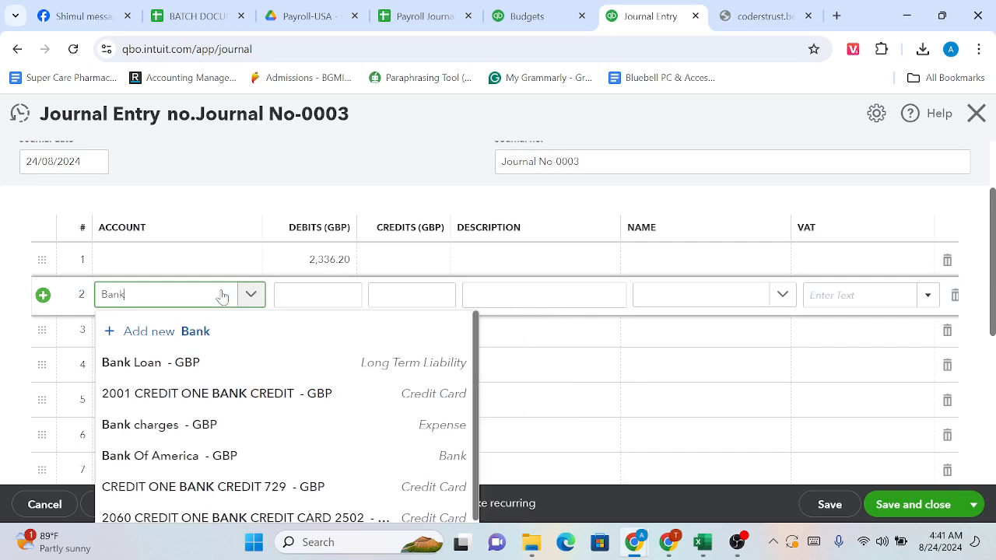
left_click(208, 455)
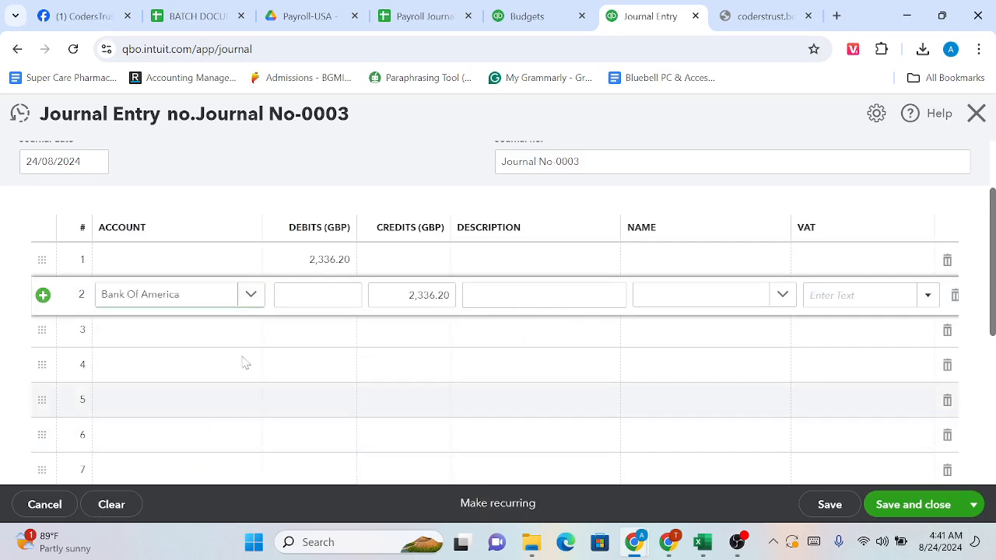
left_click(220, 265)
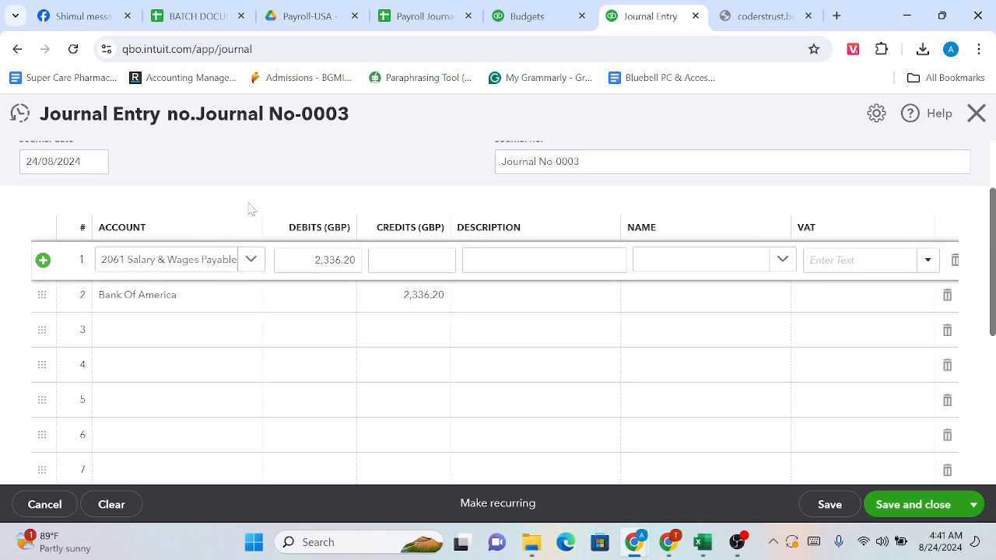
- Set the journal date to 31/07/2022, then save and close the journal entry
scroll(150, 191, "up", 1)
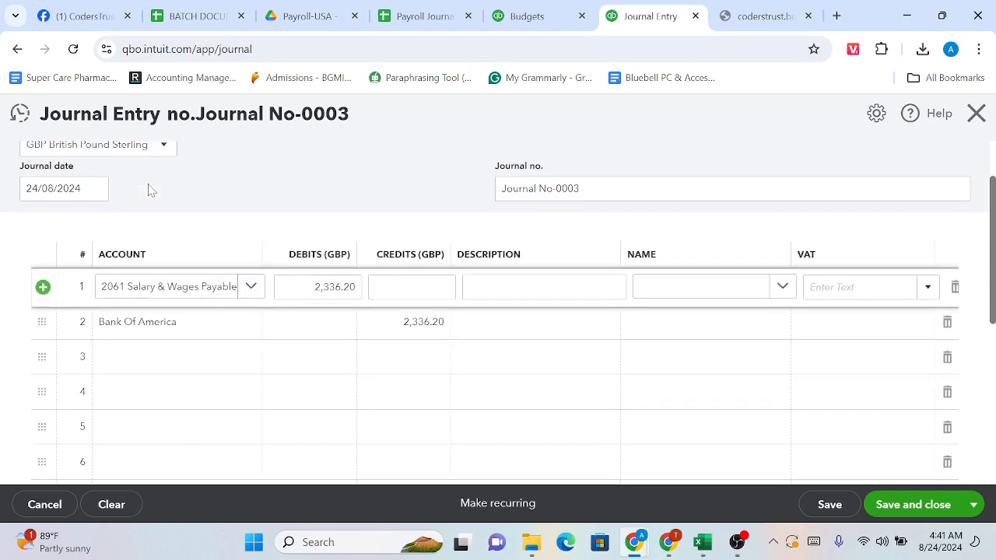
left_click(96, 189)
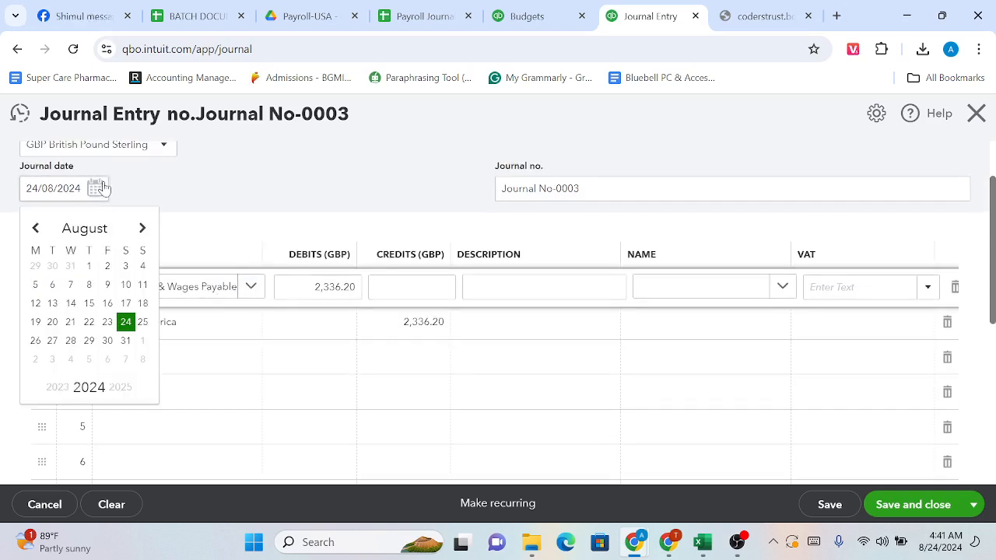
left_click(57, 387)
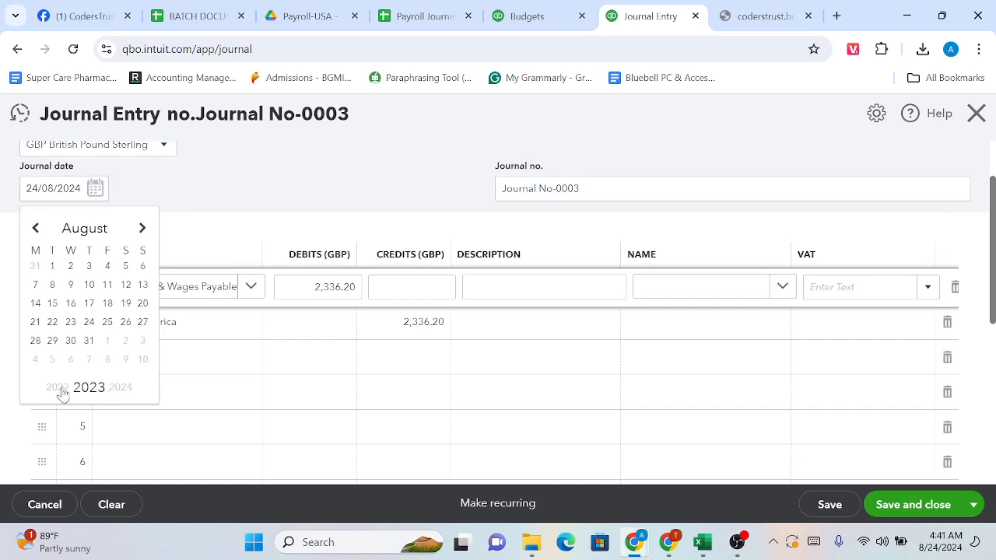
left_click(58, 387)
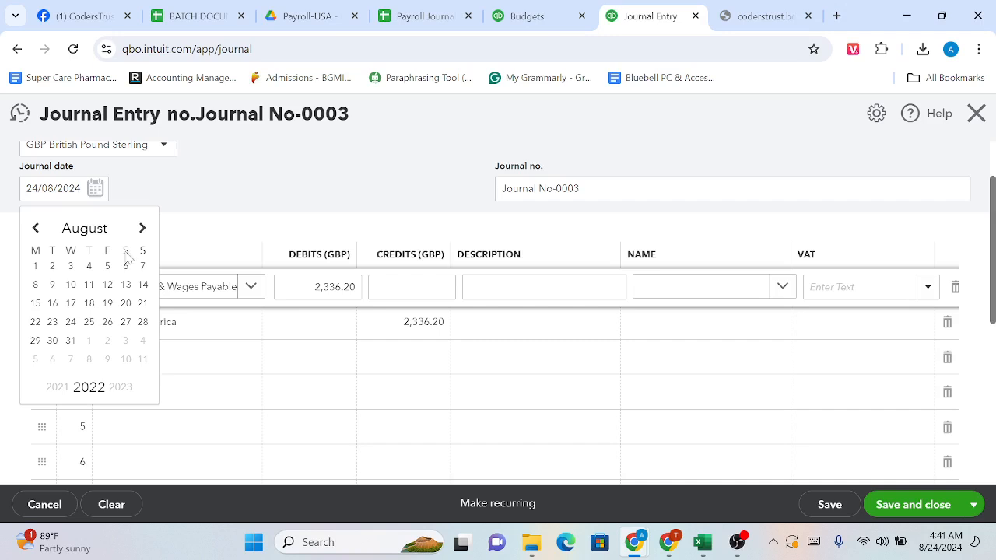
left_click(36, 230)
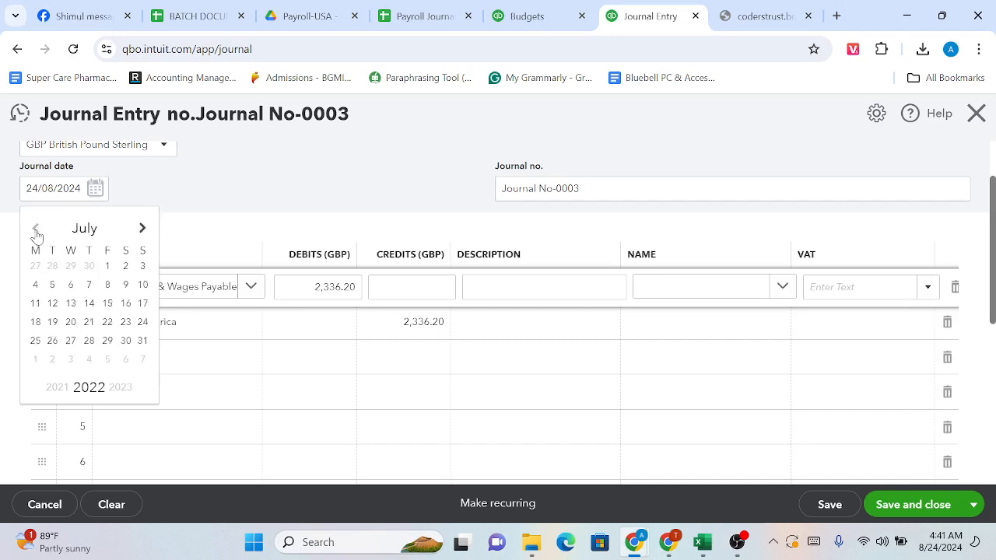
left_click(143, 341)
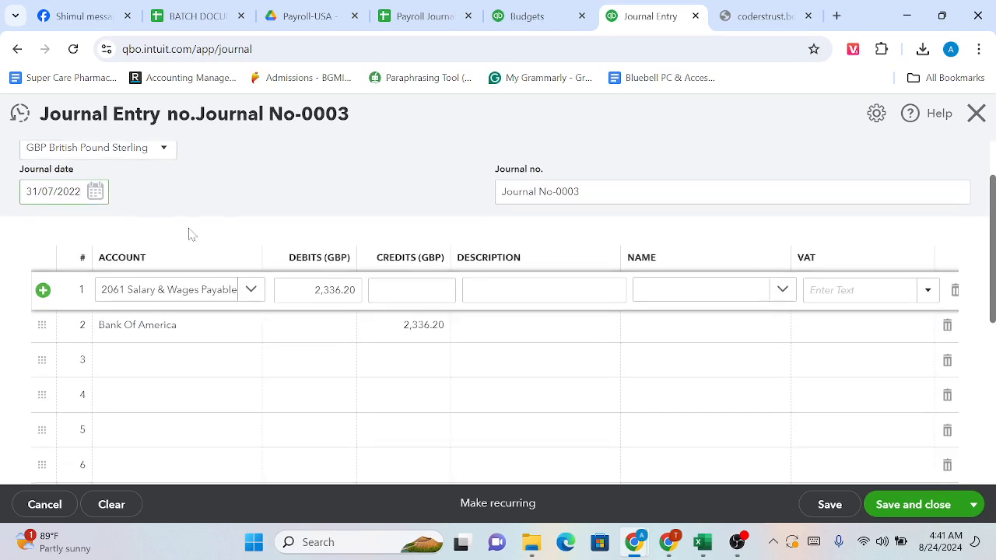
scroll(190, 235, "up", 1)
scroll(190, 235, "down", 1)
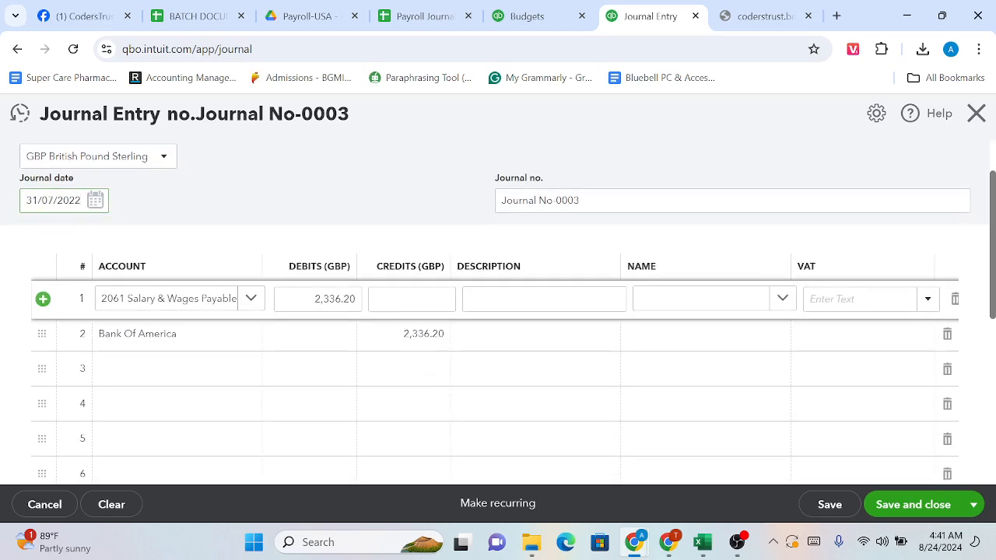
left_click(895, 503)
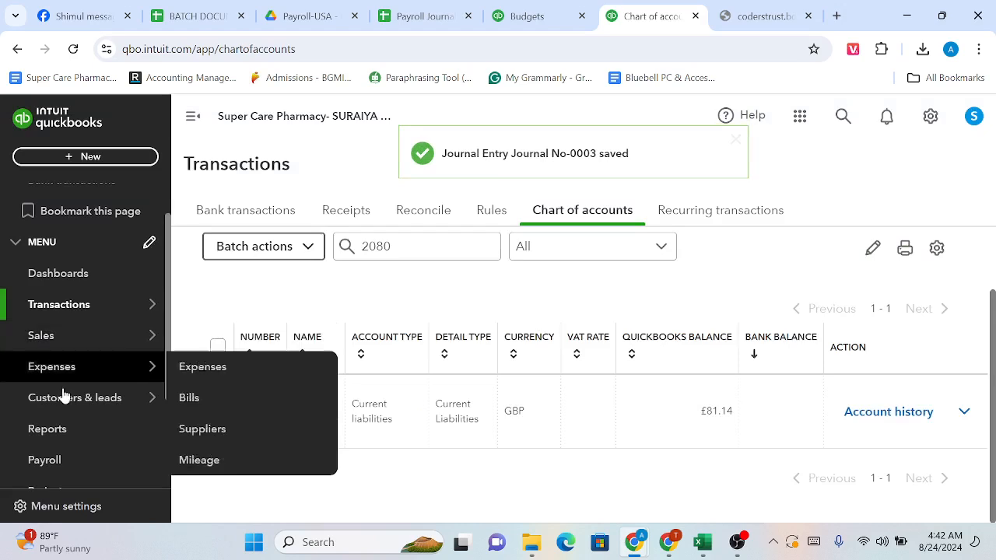
- Open the Profit and Loss report from the favourite reports
mouse_move(66, 399)
scroll(65, 396, "down", 3)
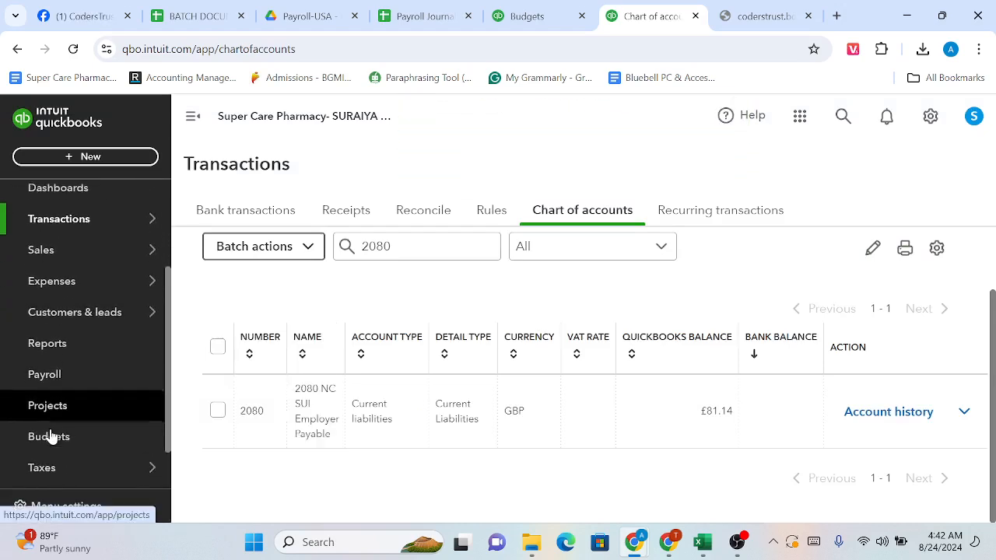
left_click(53, 343)
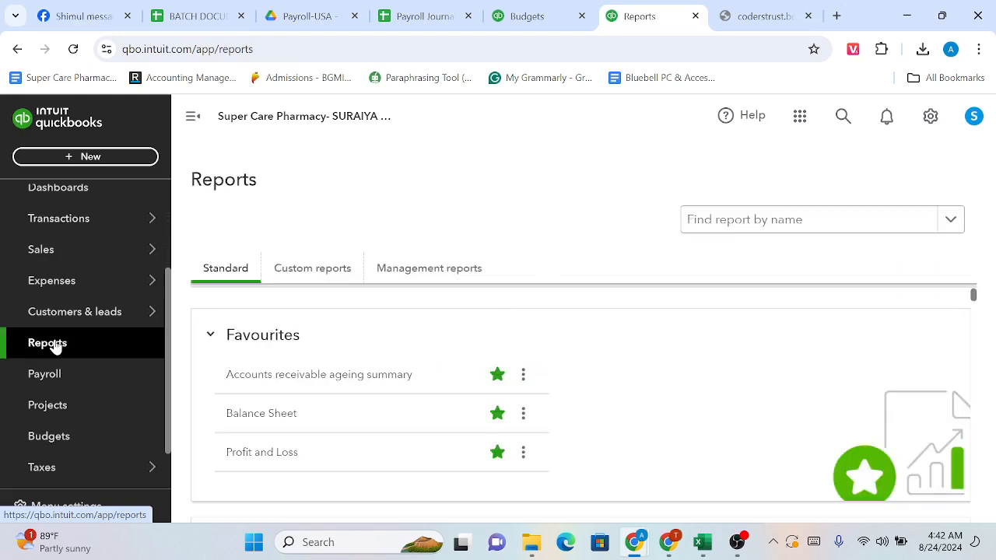
scroll(360, 376, "down", 1)
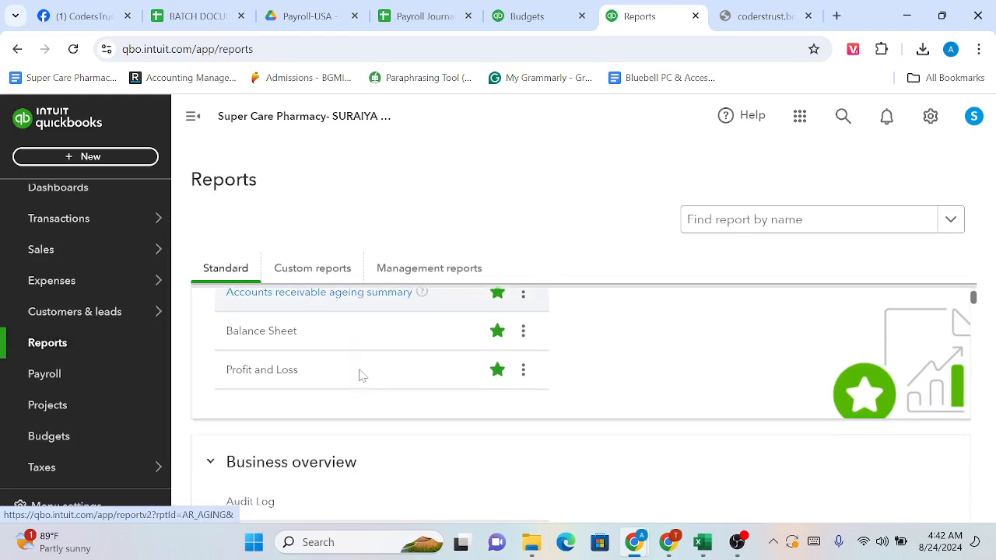
left_click(277, 381)
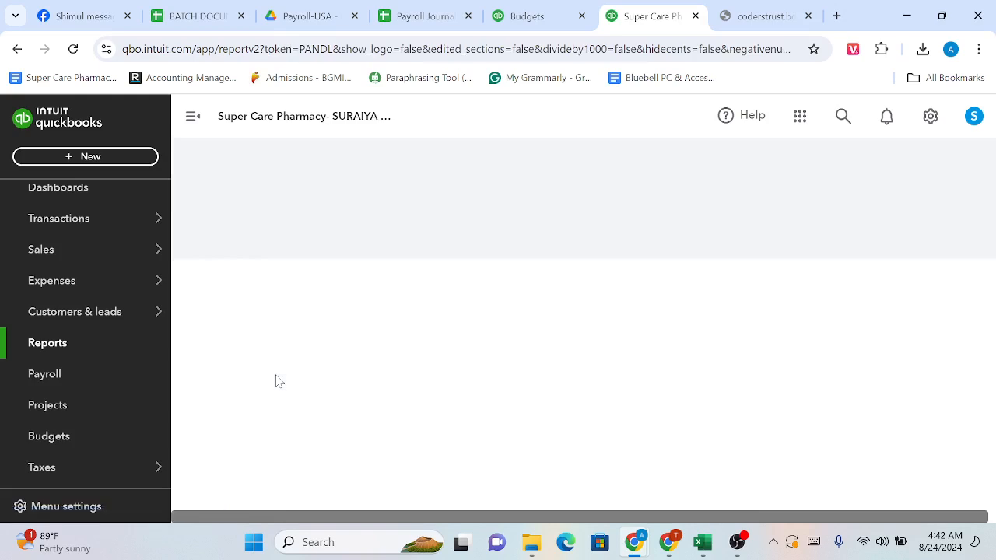
scroll(416, 393, "down", 4)
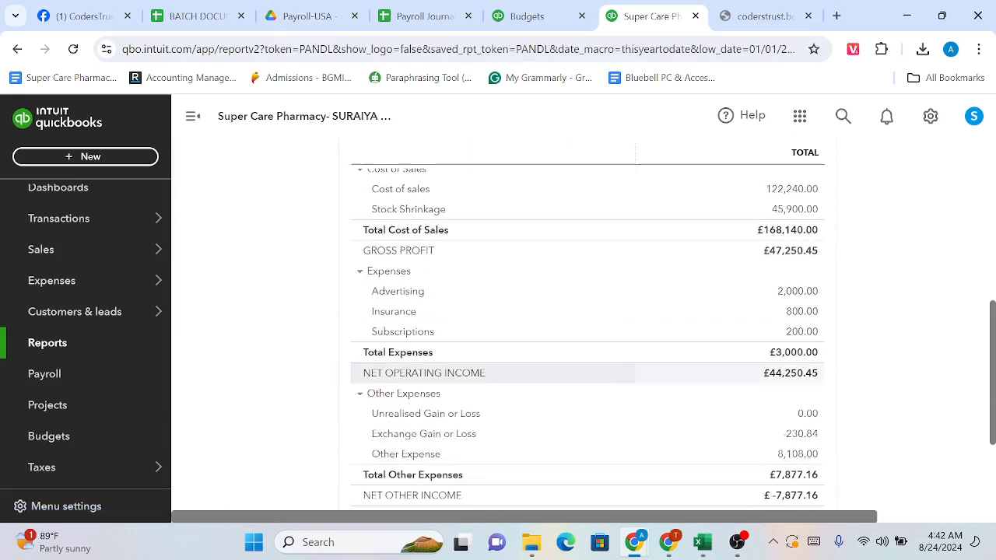
- Run the Profit and Loss report for All Dates and examine the payroll accounts among the expenses
scroll(294, 305, "up", 5)
left_click(336, 238)
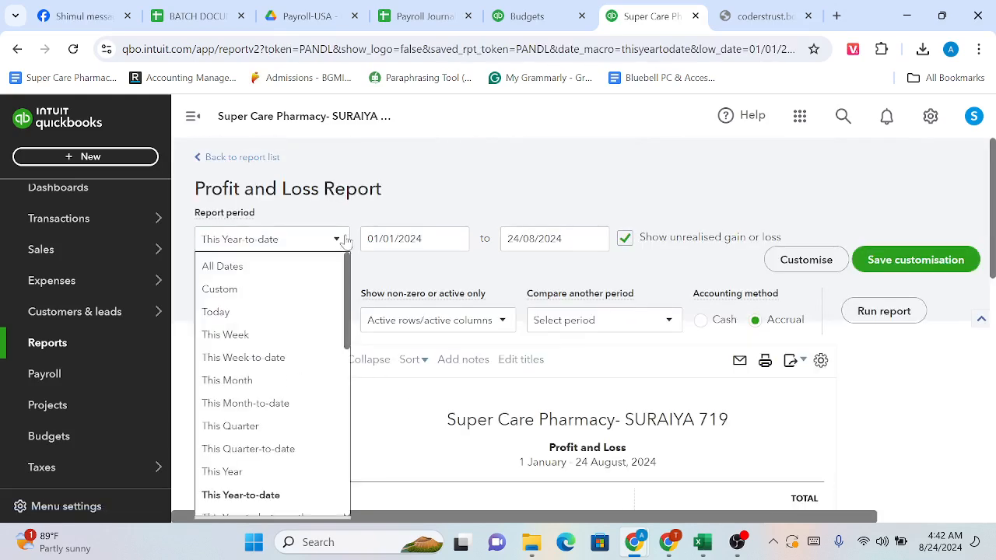
left_click(274, 268)
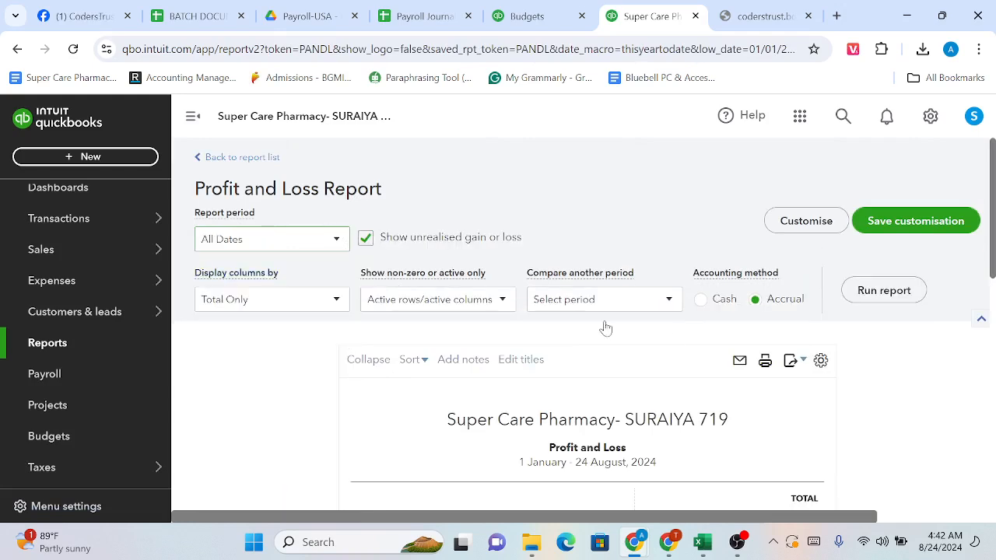
left_click(859, 291)
scroll(859, 293, "down", 3)
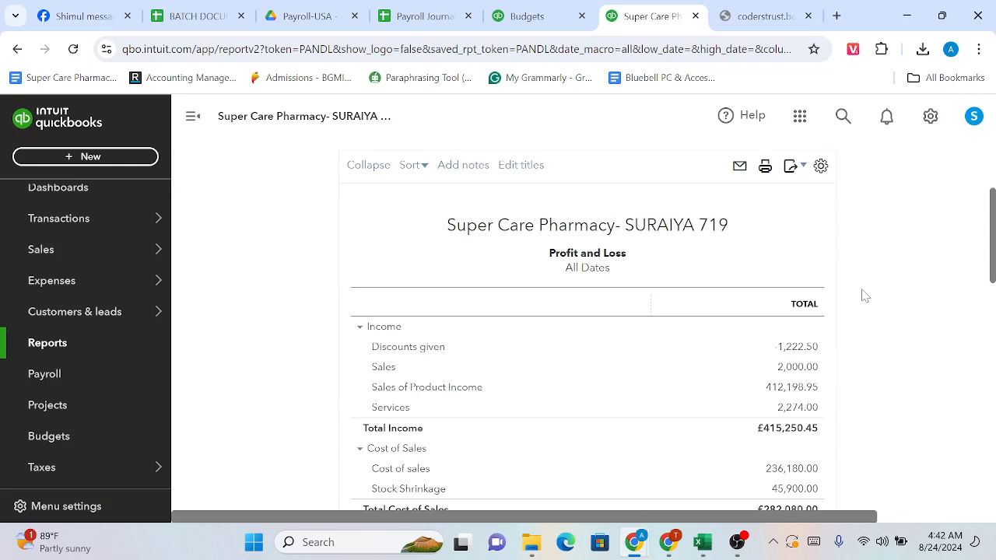
scroll(528, 368, "down", 4)
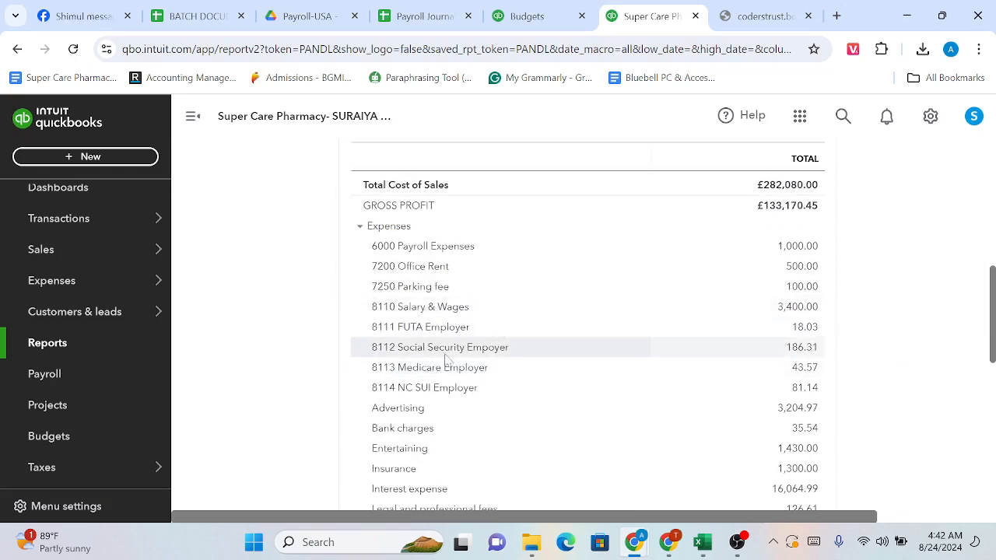
scroll(516, 355, "down", 2)
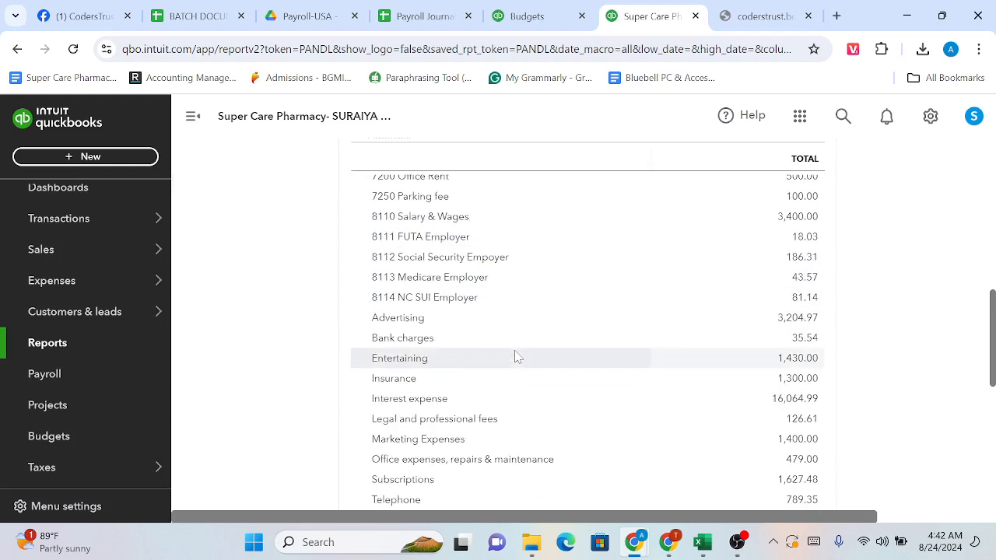
scroll(503, 235, "up", 2)
scroll(498, 289, "up", 2)
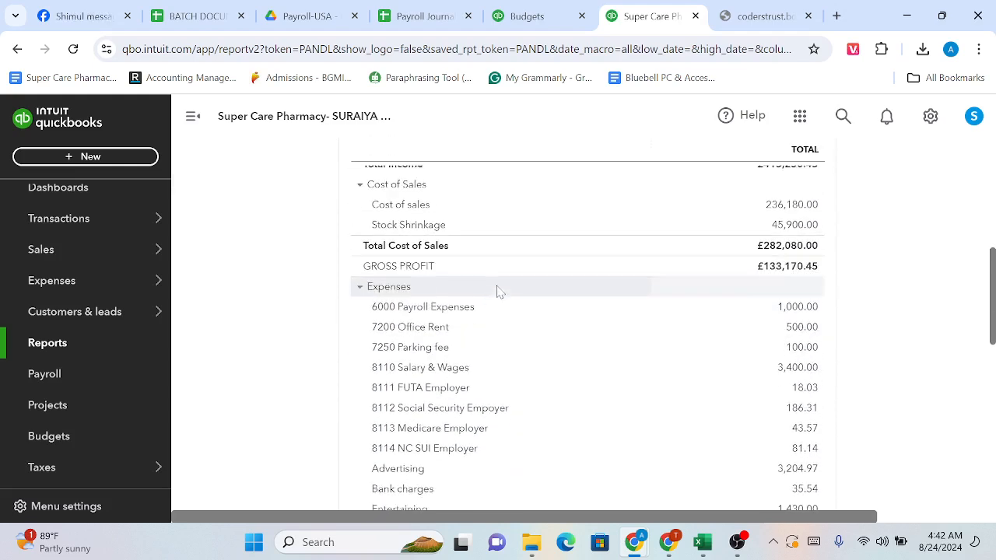
- Look over the Profit and Loss report's income and expenses, then return to the report list and open the Balance Sheet
scroll(497, 288, "down", 4)
scroll(498, 288, "up", 9)
scroll(495, 288, "down", 6)
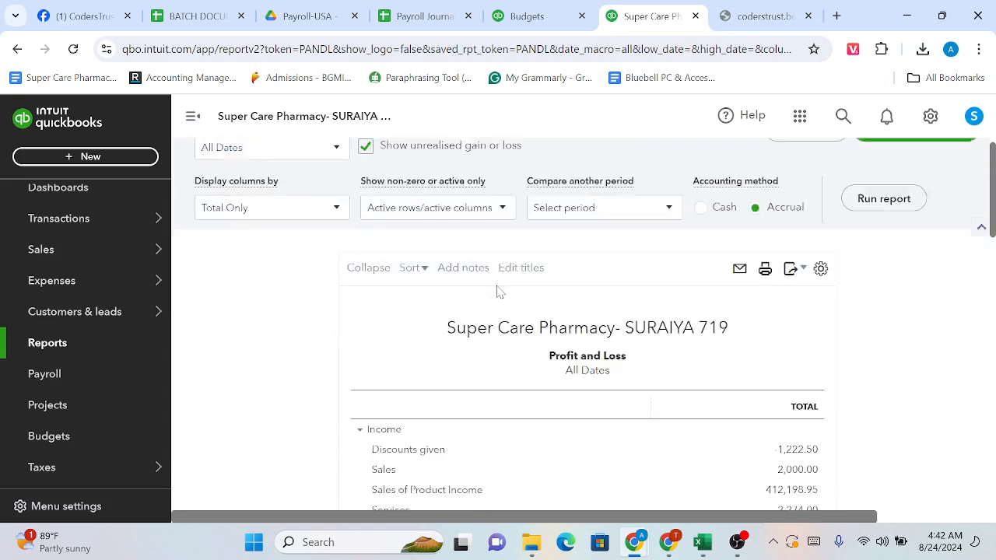
scroll(56, 413, "down", 1)
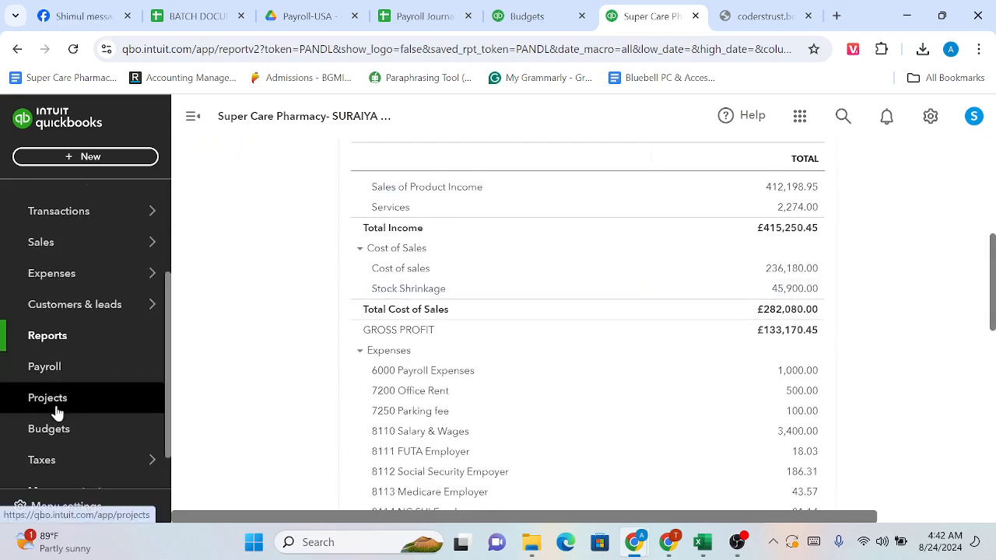
scroll(329, 259, "up", 5)
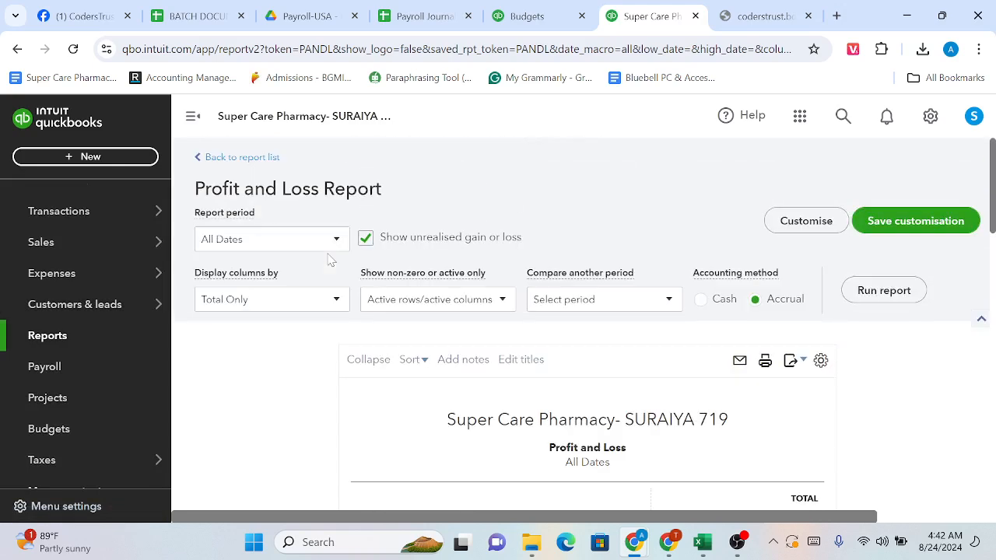
left_click(254, 159)
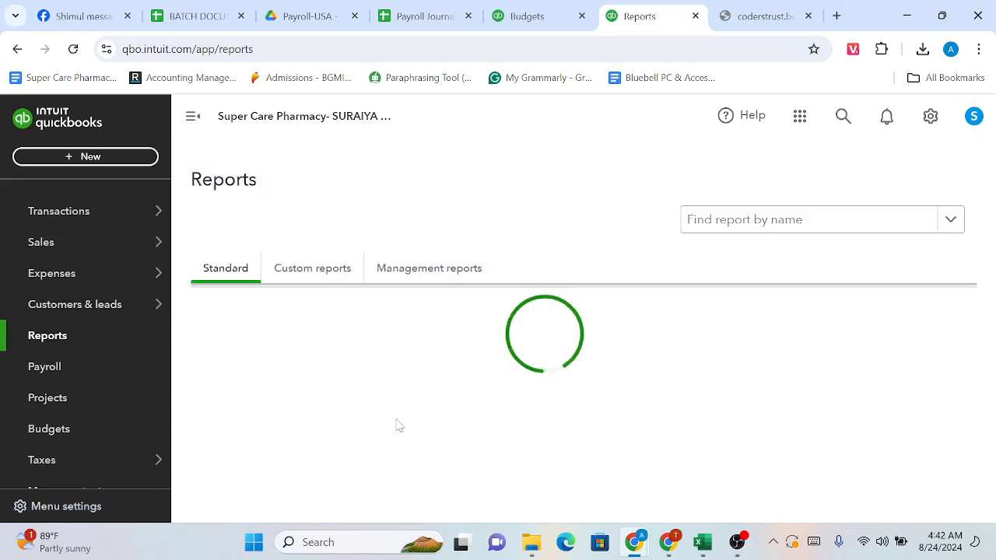
scroll(395, 425, "down", 1)
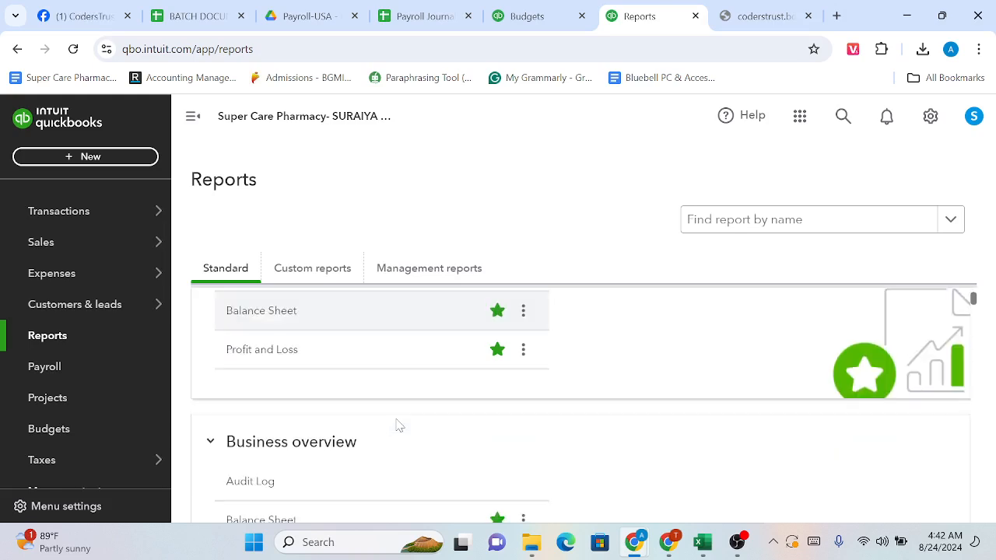
left_click(272, 315)
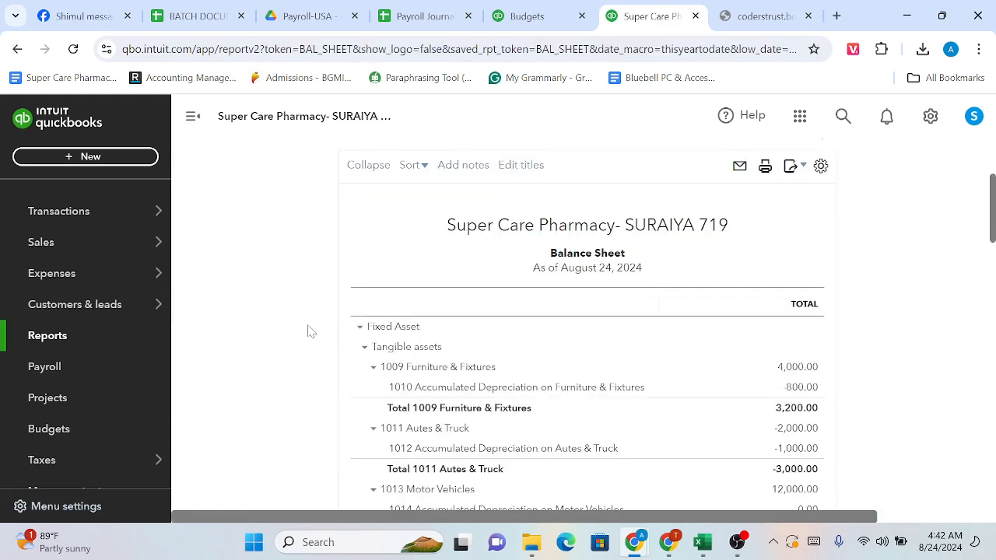
- Run the Balance Sheet for All Dates and examine the Salary & Wages Payable balance under Current Liabilities
scroll(444, 382, "down", 4)
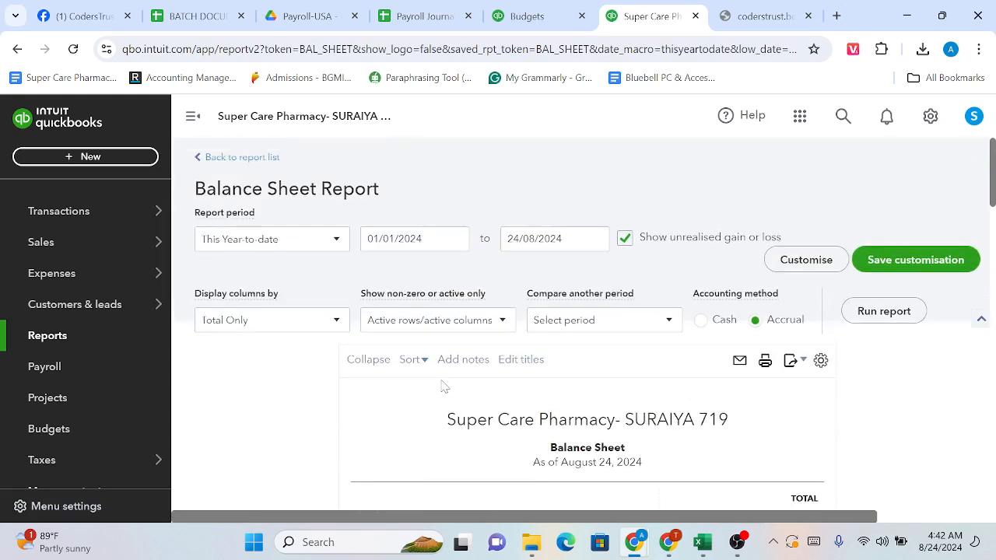
left_click(318, 238)
left_click(285, 266)
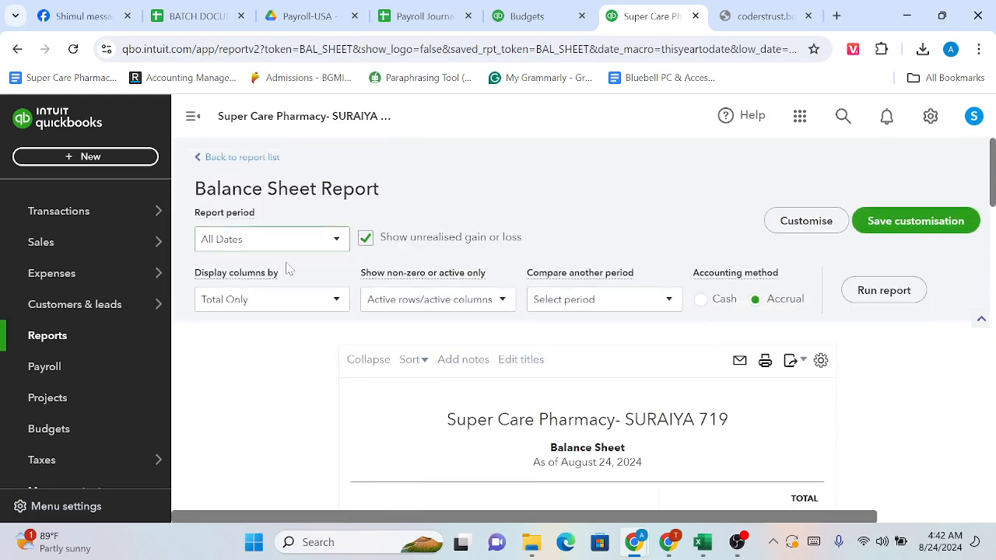
left_click(879, 291)
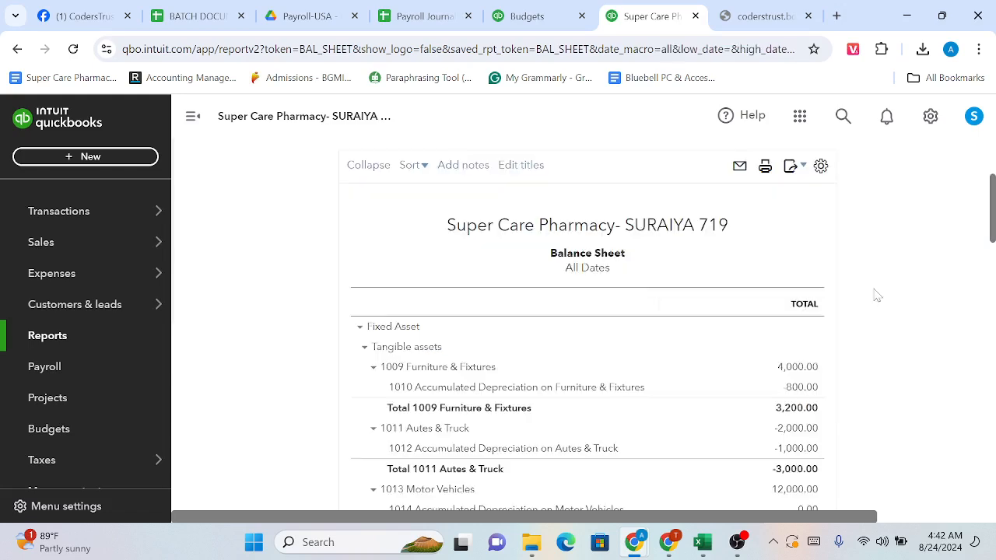
scroll(526, 405, "down", 7)
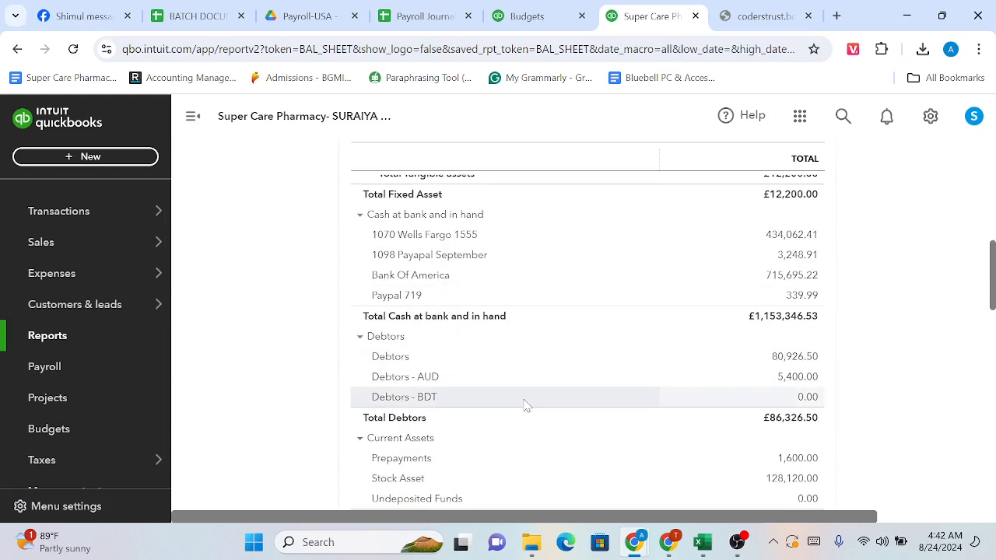
scroll(525, 405, "down", 5)
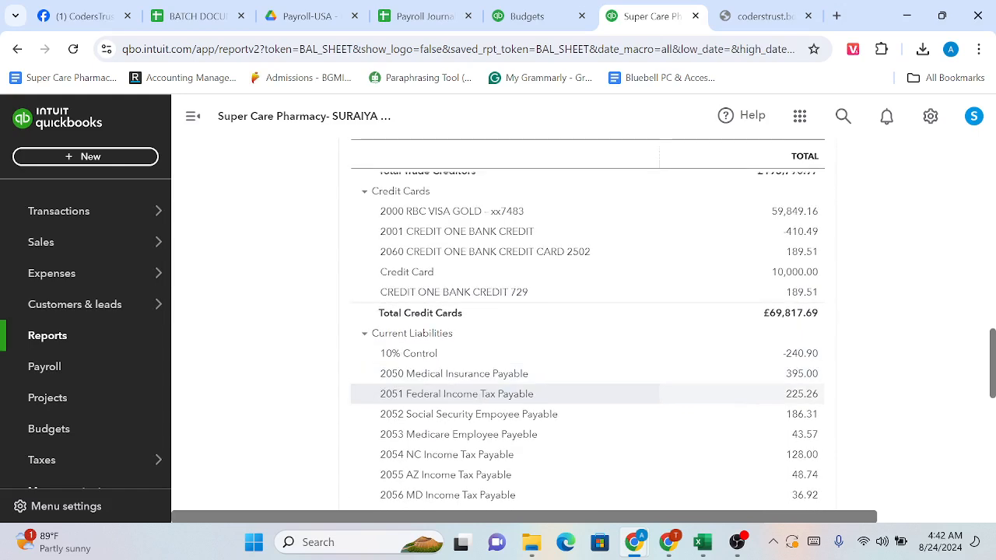
scroll(471, 343, "down", 4)
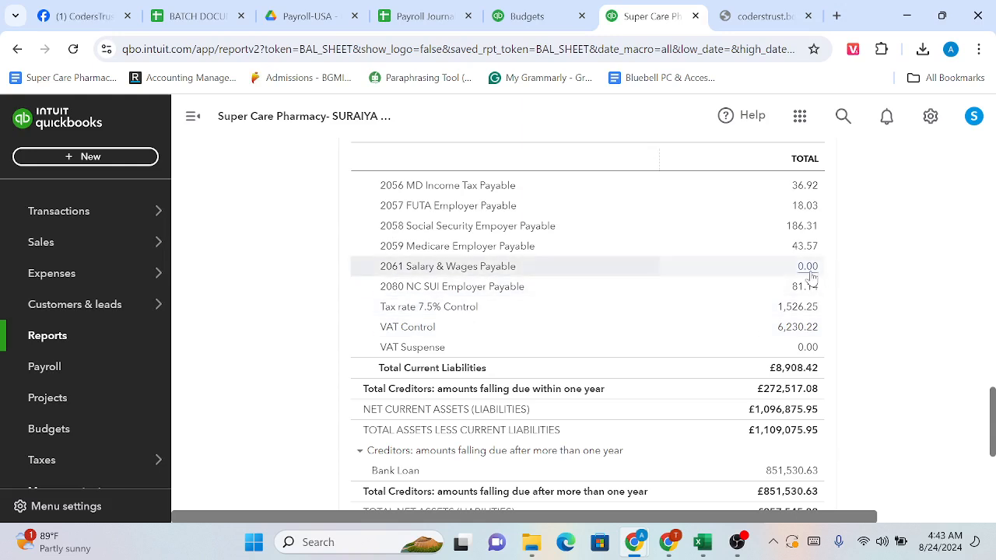
- Switch to the Journal Import 719 workbook in Excel and check the Salary & Wages Payable credit in row 18
mouse_move(700, 542)
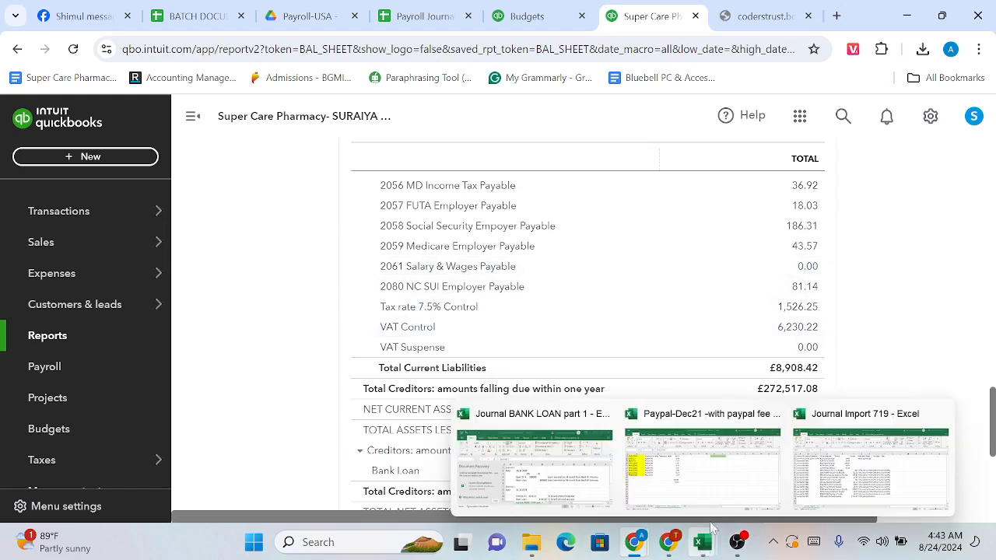
left_click(840, 482)
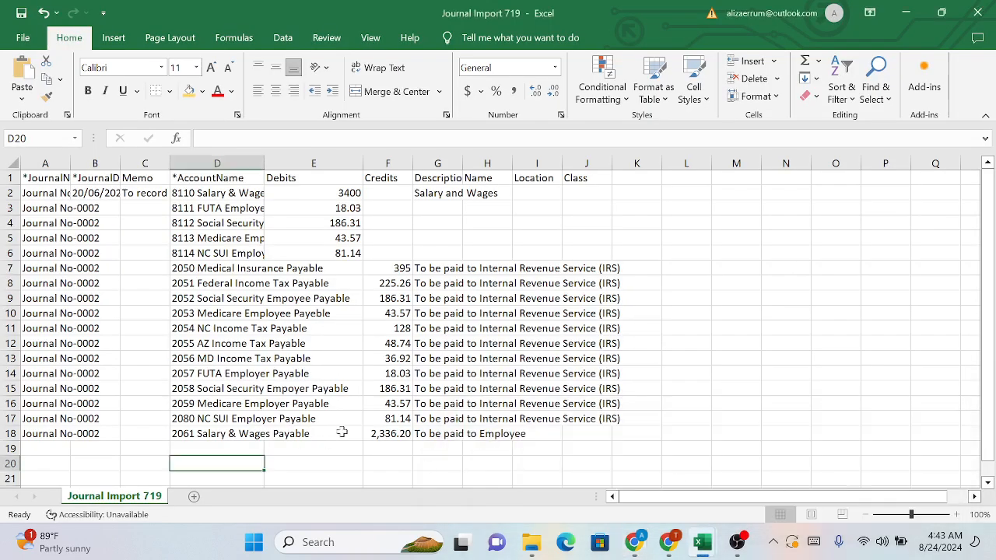
left_click(381, 434)
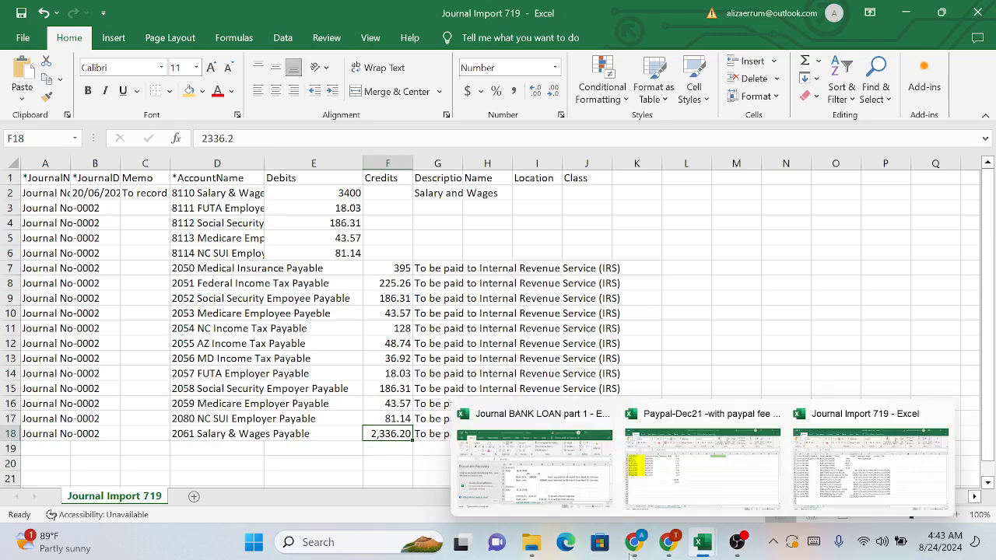
- Switch back to the QuickBooks Balance Sheet and examine the outstanding payroll tax and insurance payables under Current Liabilities
mouse_move(632, 540)
left_click(591, 478)
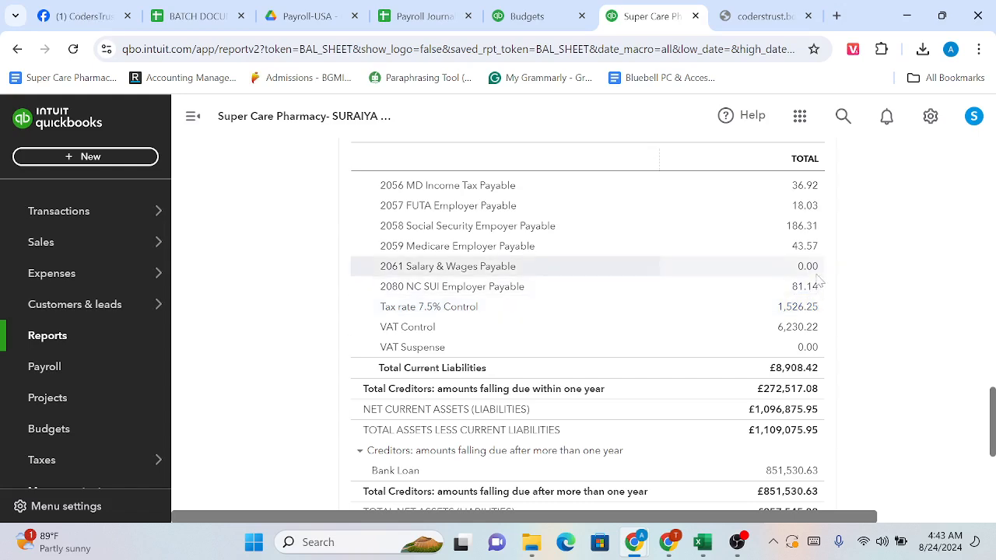
scroll(819, 280, "up", 3)
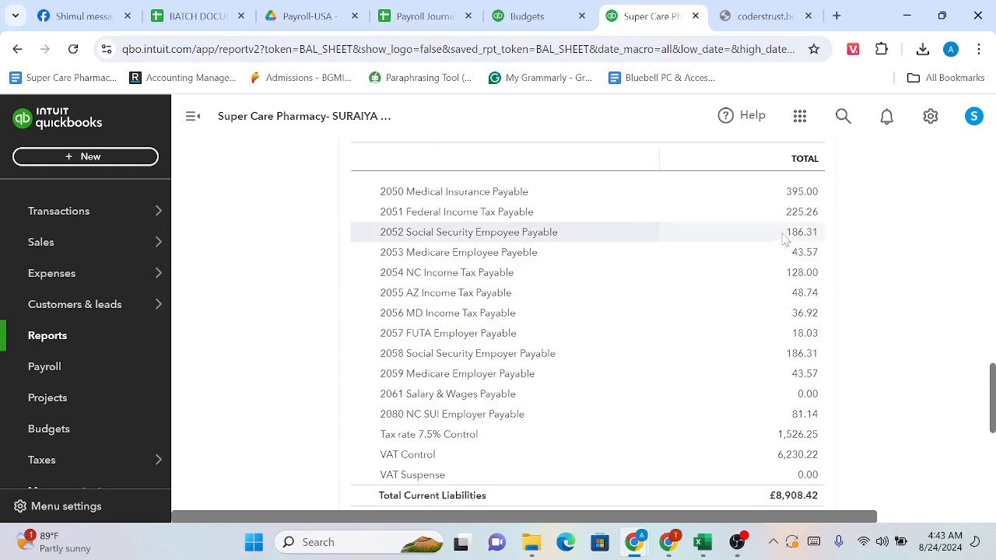
scroll(799, 302, "up", 1)
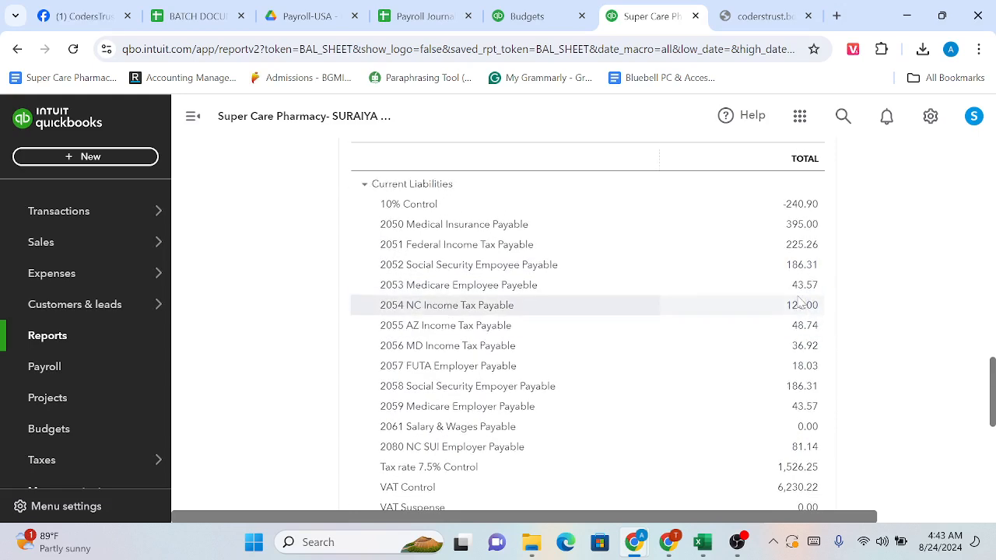
scroll(801, 379, "up", 2)
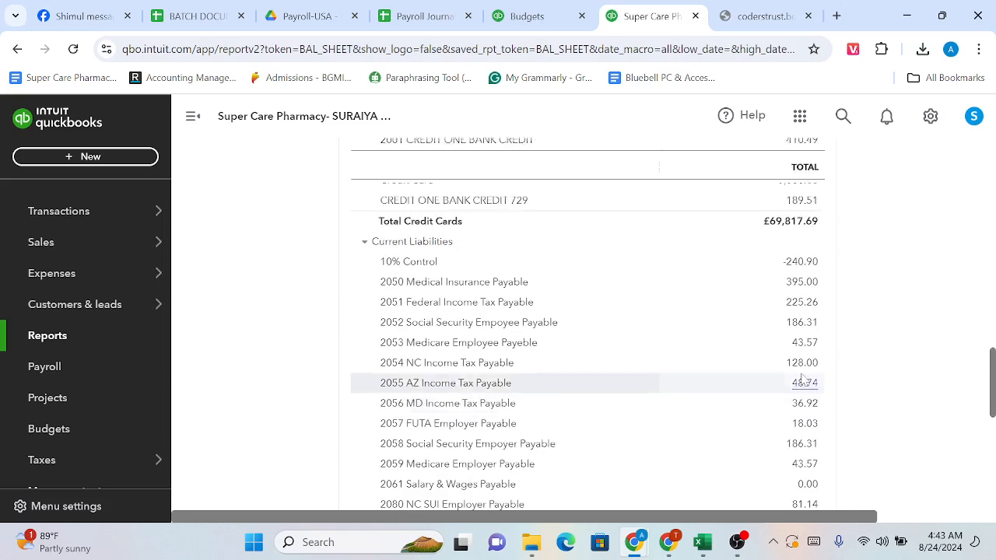
scroll(803, 375, "down", 3)
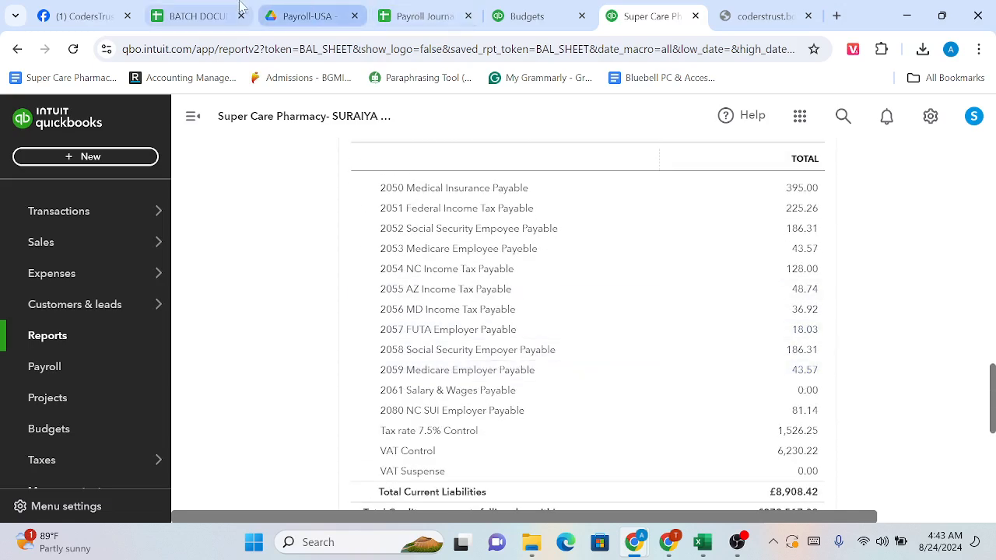
- Open Payroll Journal-USA.xlsx from the Payroll-USA folder in Google Drive and review the payment entry clearing the tax and insurance payables
left_click(309, 7)
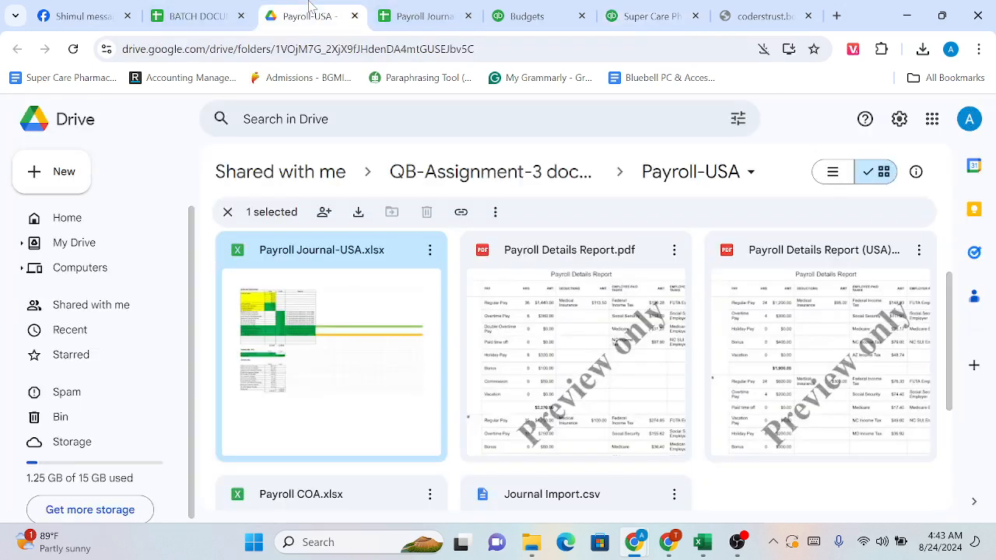
double_click(327, 406)
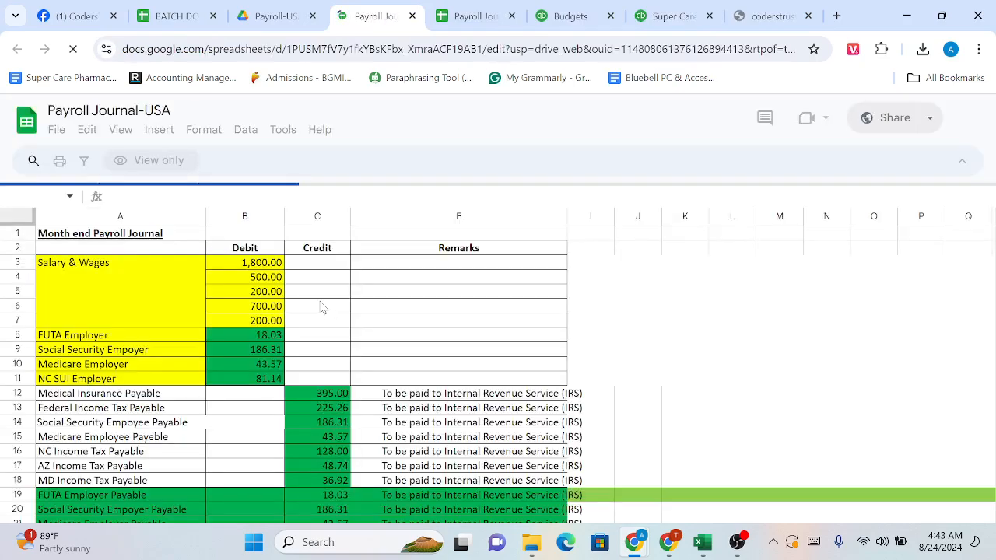
scroll(272, 457, "down", 10)
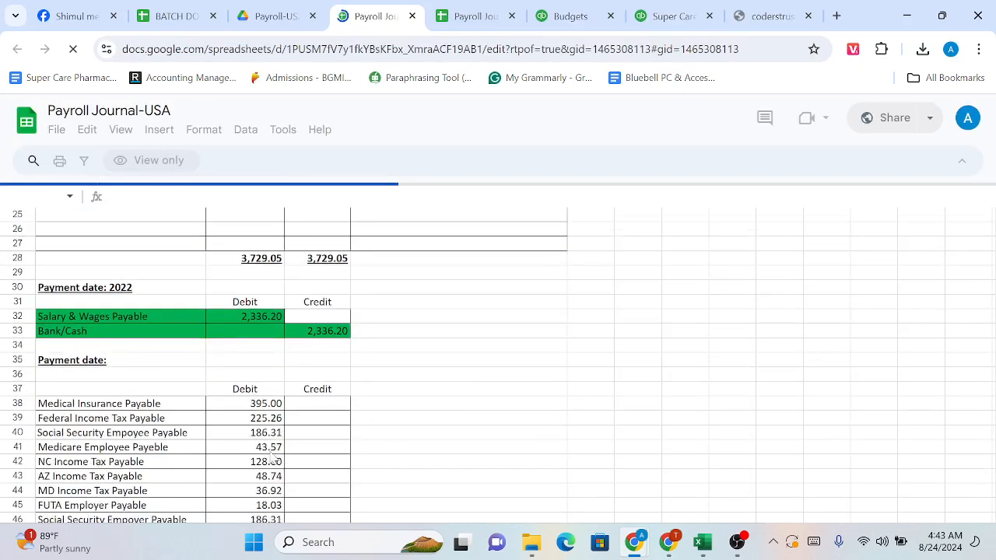
scroll(272, 457, "down", 2)
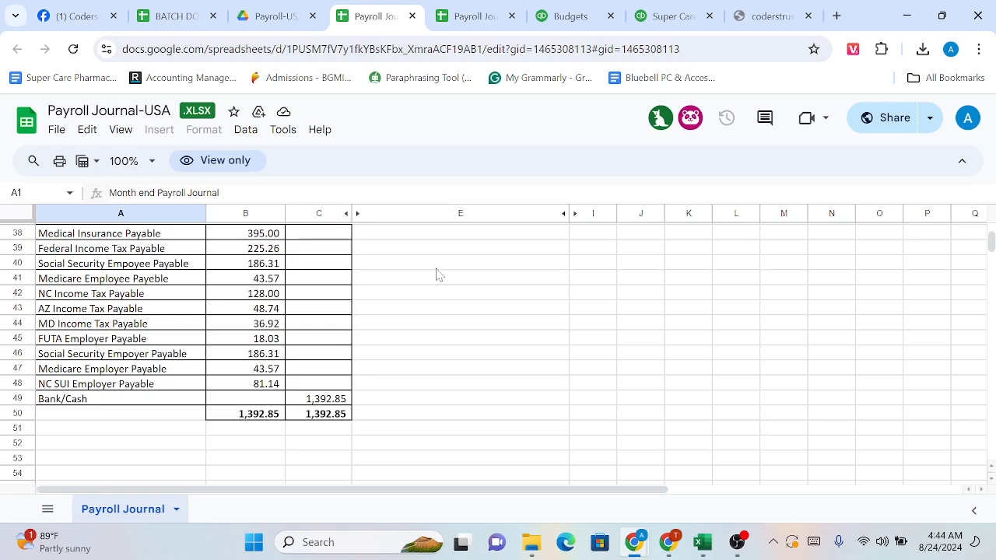
- Switch to the other Chrome window and bring up the Attendance Sheet CTG-719 spreadsheet
left_click(649, 470)
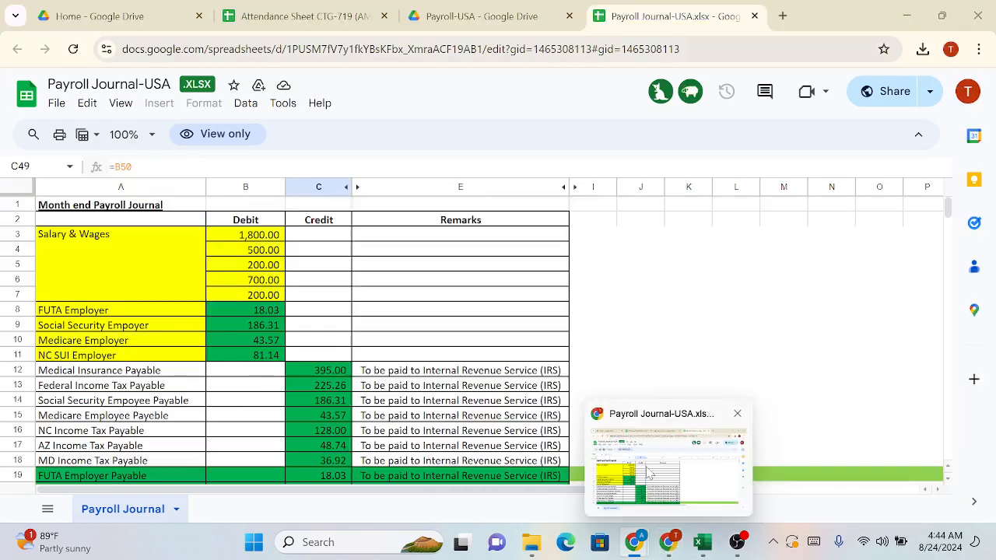
left_click(783, 16)
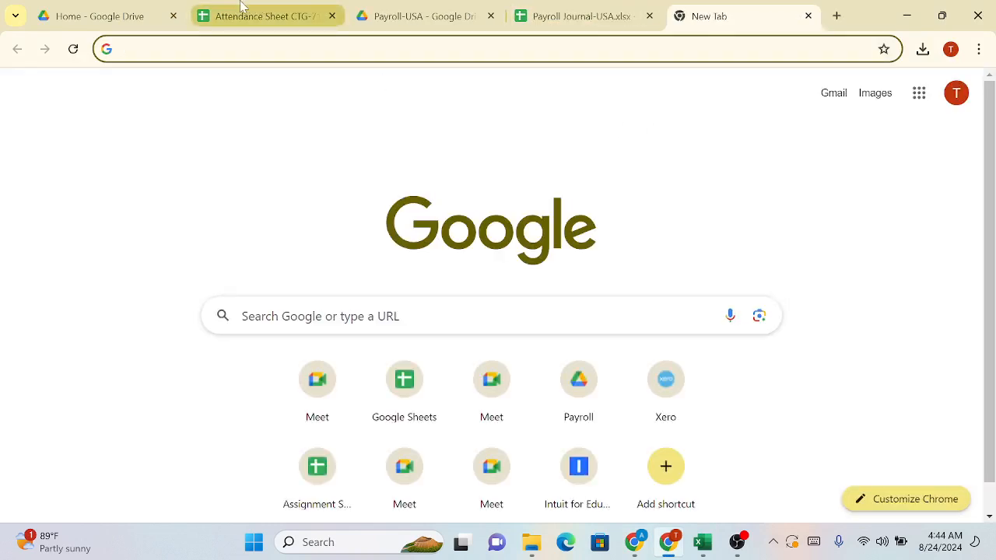
left_click(241, 10)
mouse_move(536, 416)
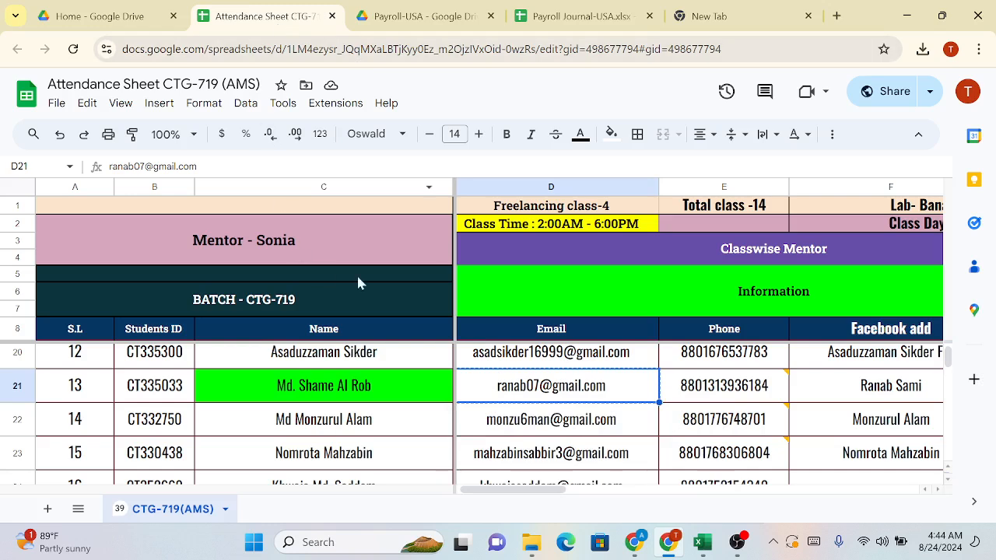
- In the 24Aug,2024 column of the attendance sheet, mark student 1 as P and student 2 as A
scroll(747, 420, "right", 10)
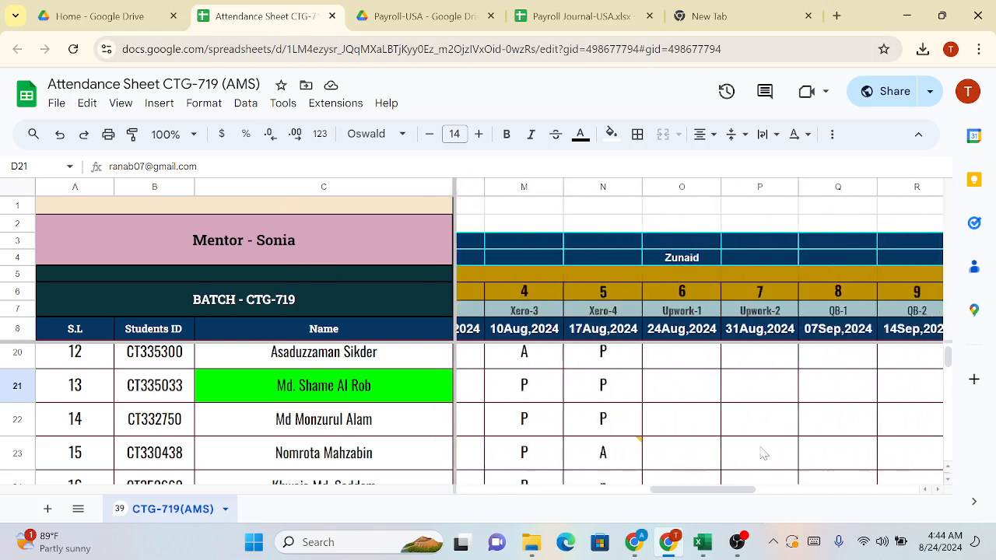
scroll(761, 451, "right", 2)
scroll(610, 424, "up", 5)
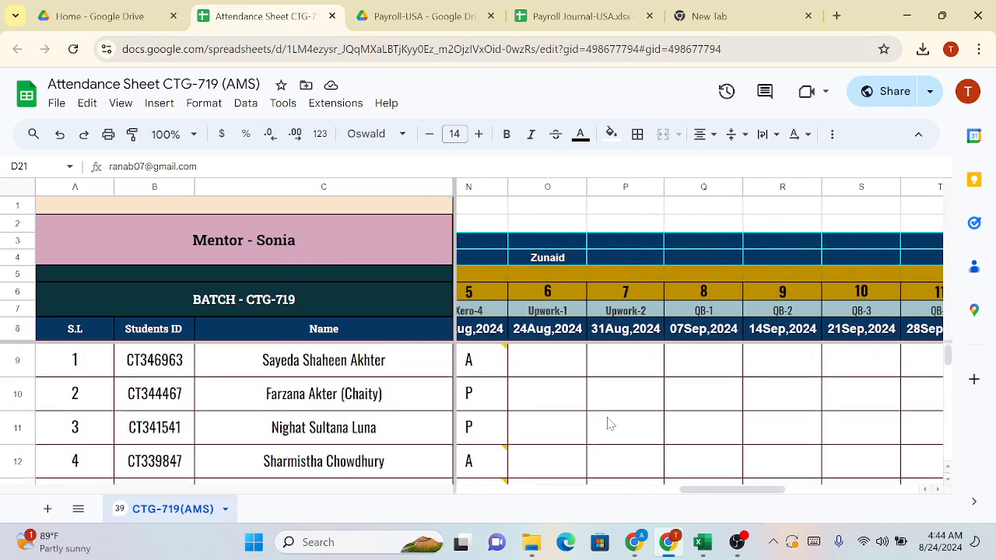
left_click(563, 364)
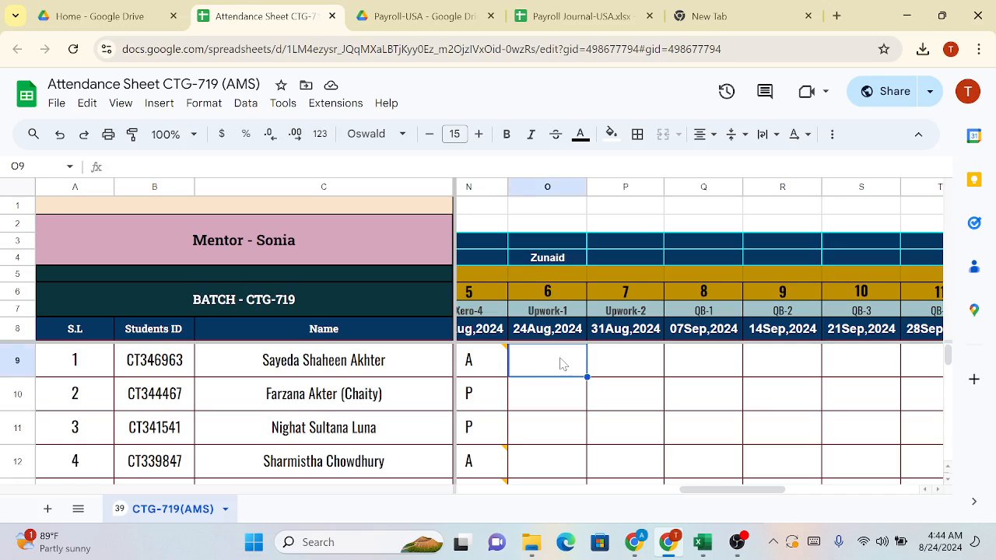
type("P")
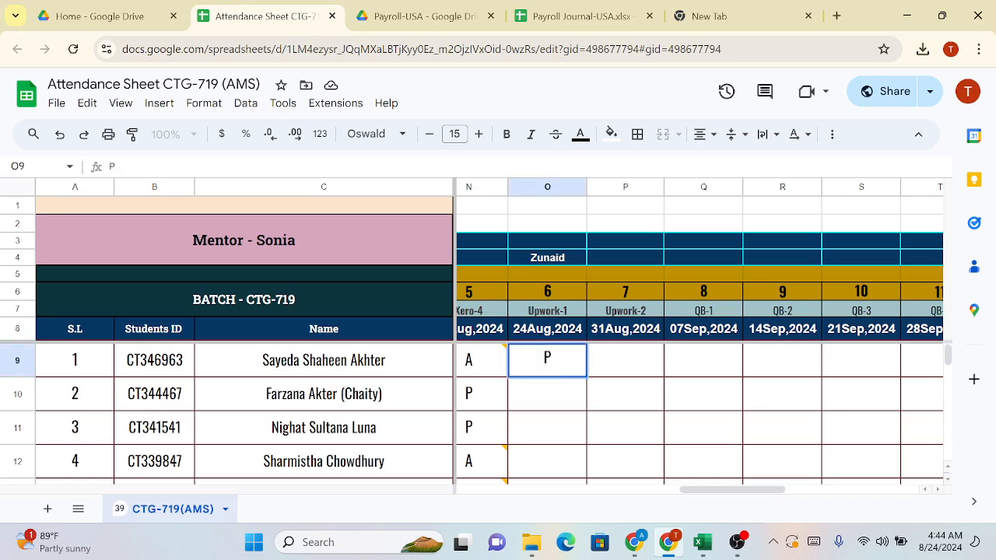
left_click(553, 391)
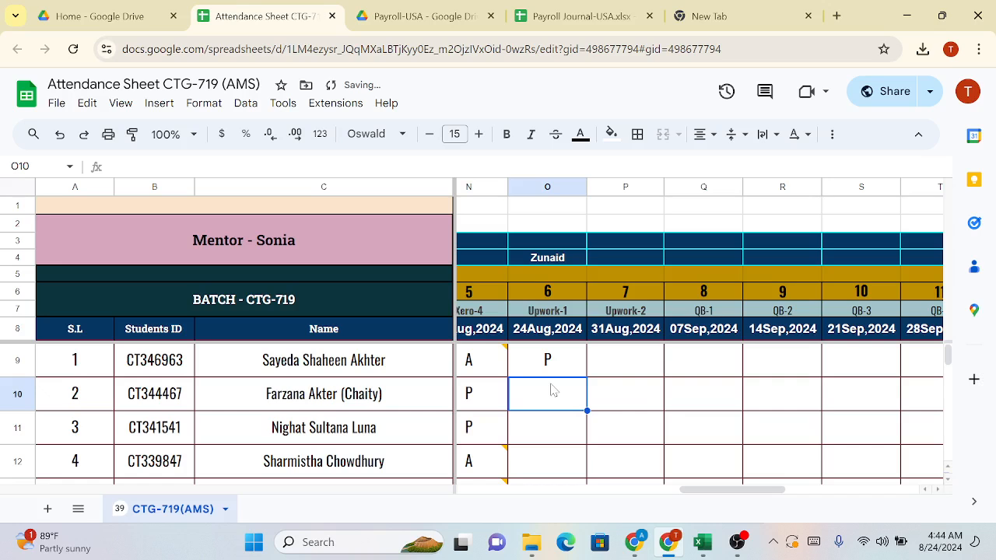
type("A")
- Enter P for student 3 and A for student 4 in the 24Aug,2024 attendance column
left_click(545, 434)
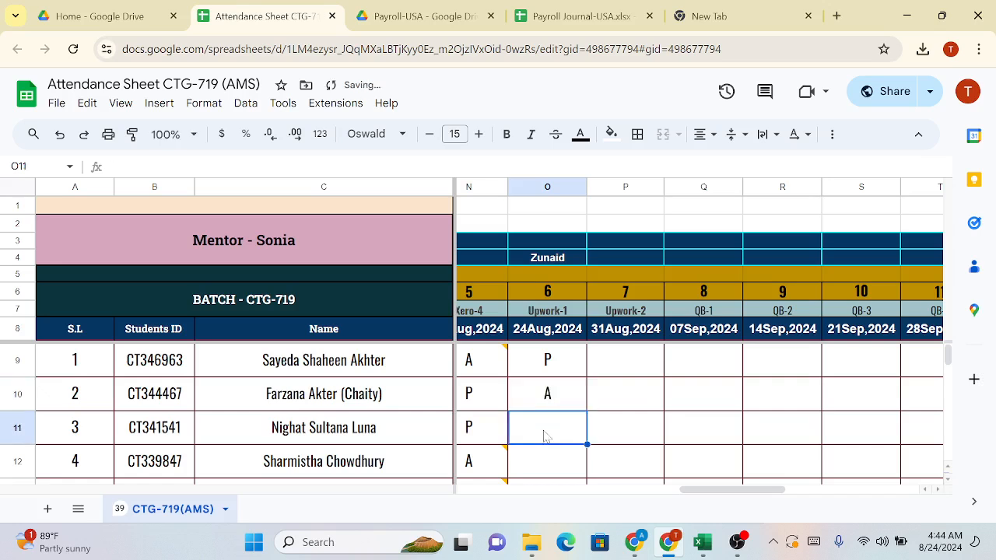
scroll(545, 436, "down", 1)
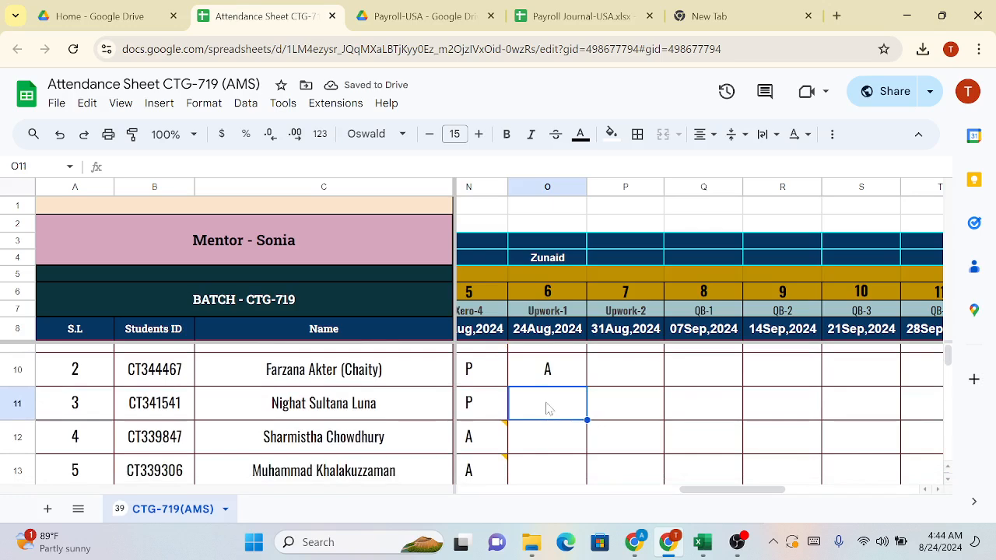
type("P")
left_click(548, 432)
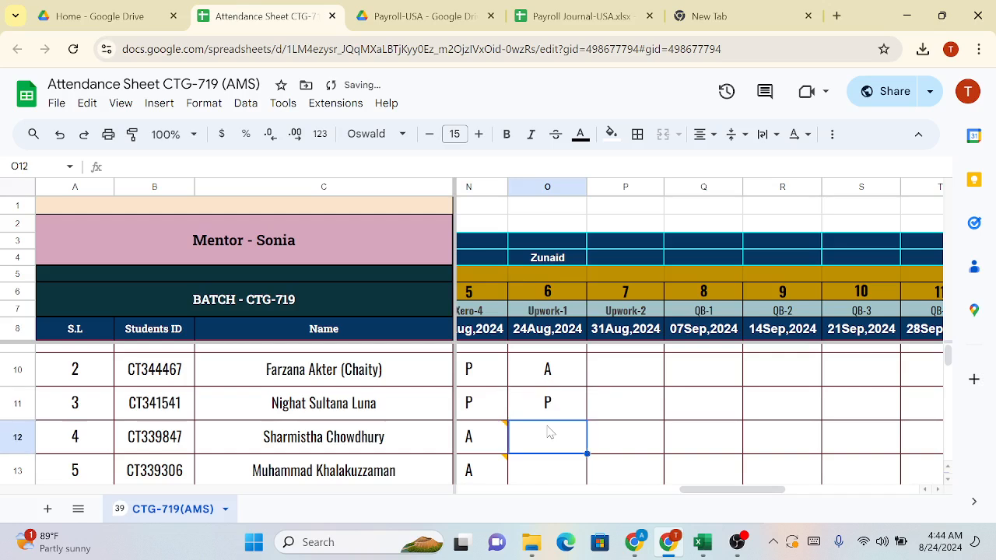
scroll(548, 431, "down", 1)
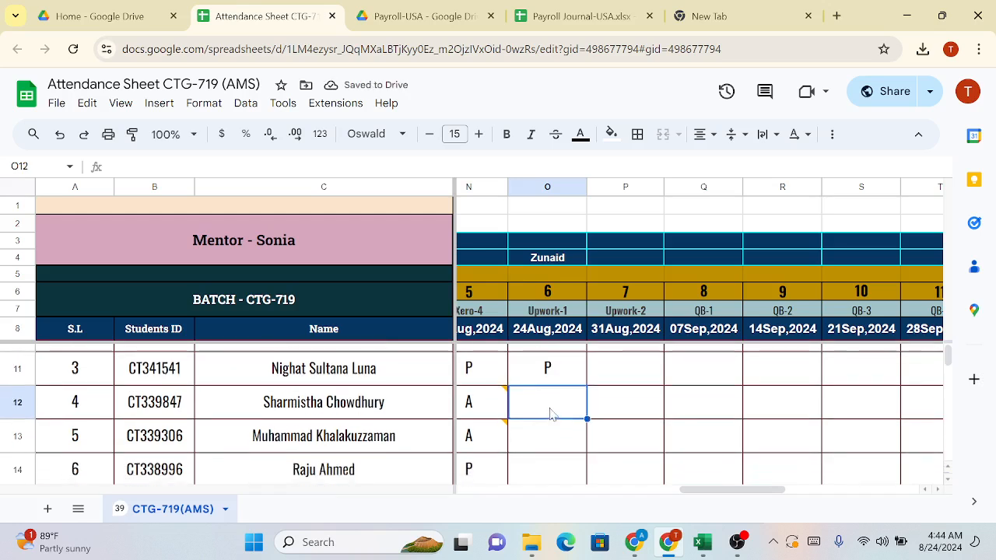
type("A")
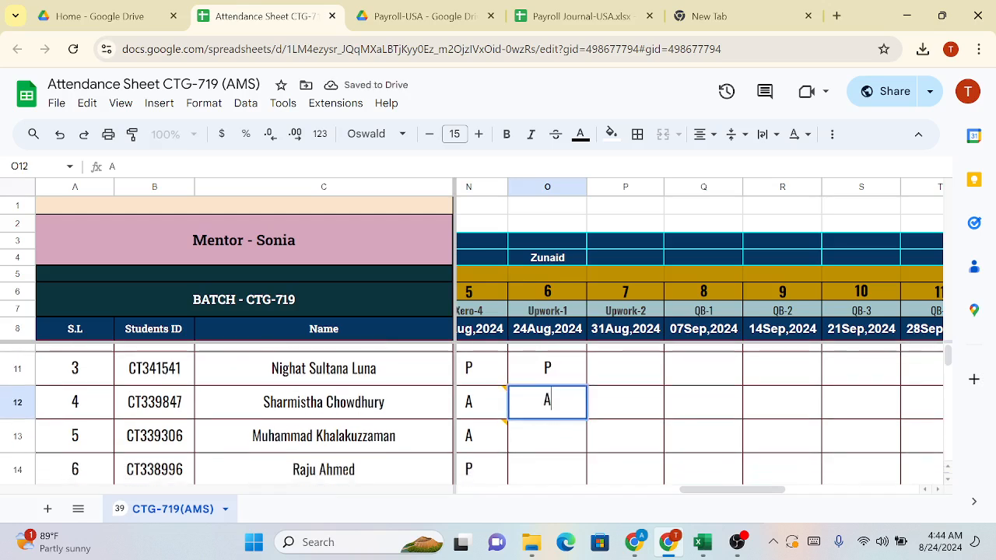
- Mark students 5 and 6 as P in the 24Aug,2024 attendance column
left_click(549, 449)
scroll(551, 453, "down", 1)
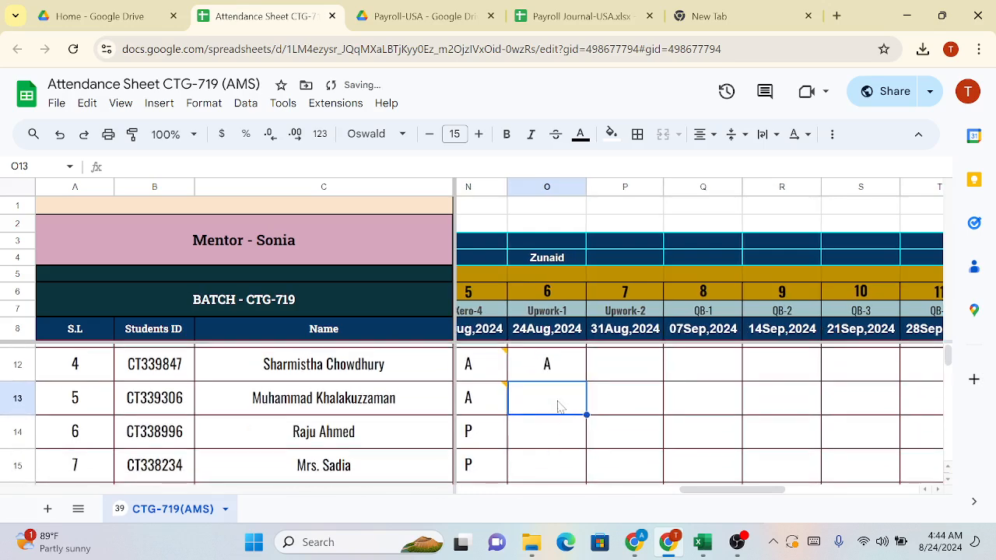
type("P")
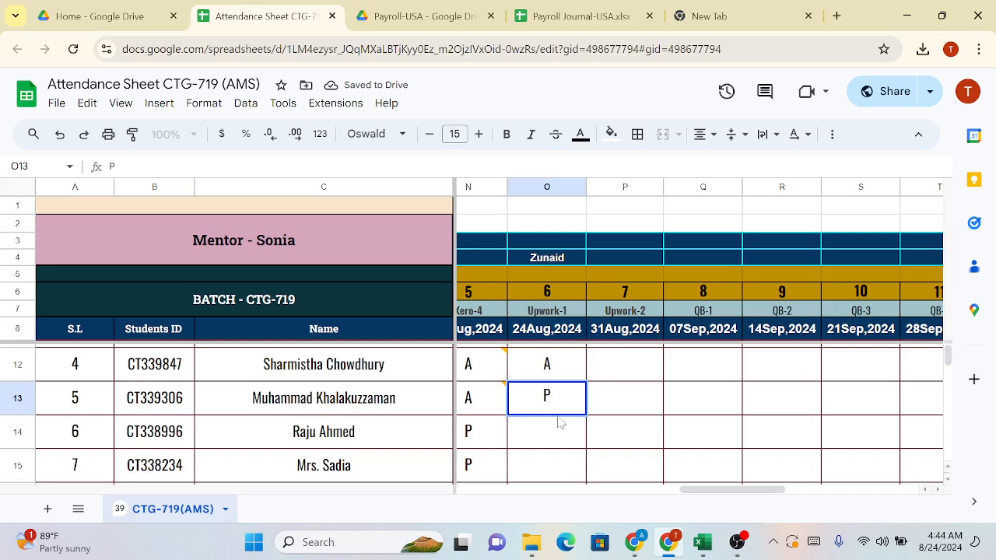
left_click(557, 438)
scroll(557, 438, "down", 1)
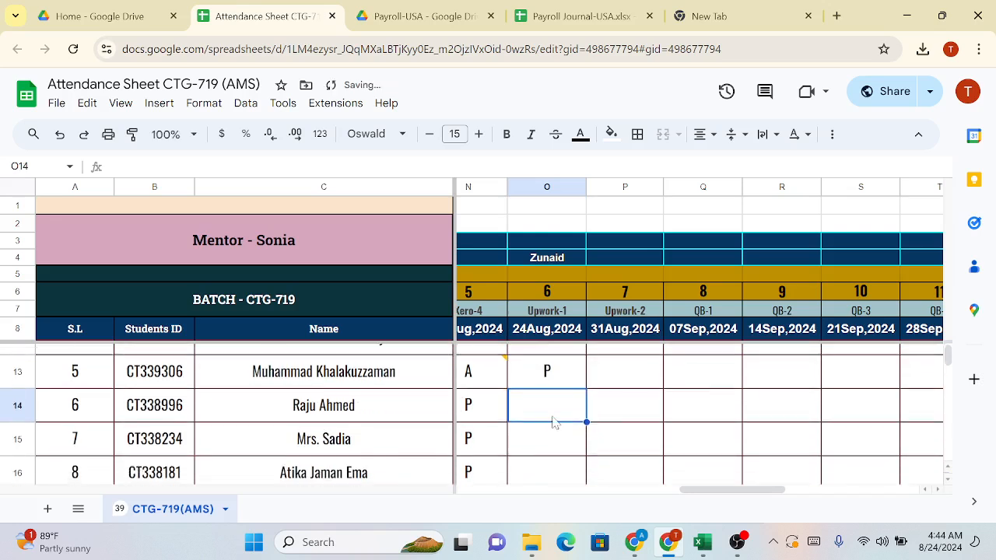
type("P")
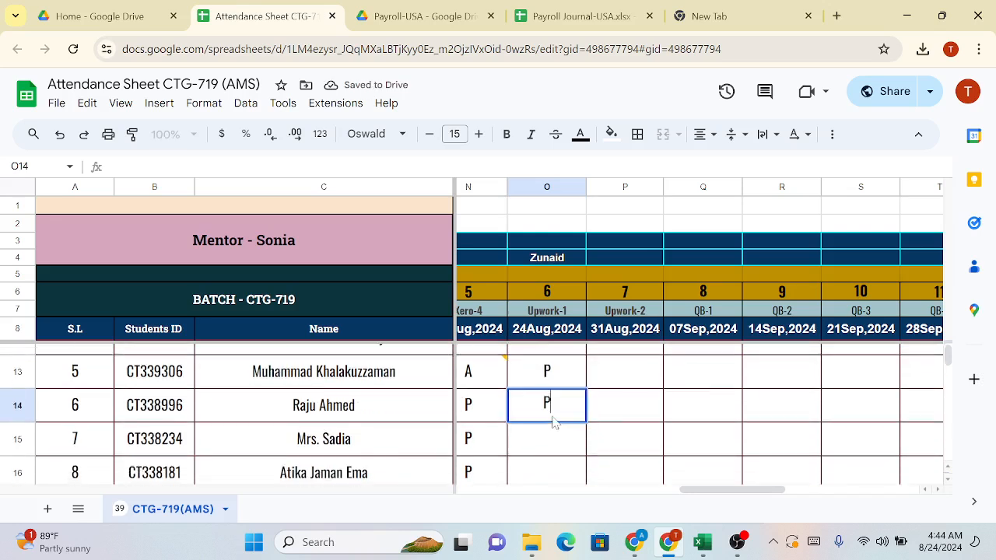
- Enter A for student 7 and P for students 8 and 9 under 24Aug,2024
left_click(551, 441)
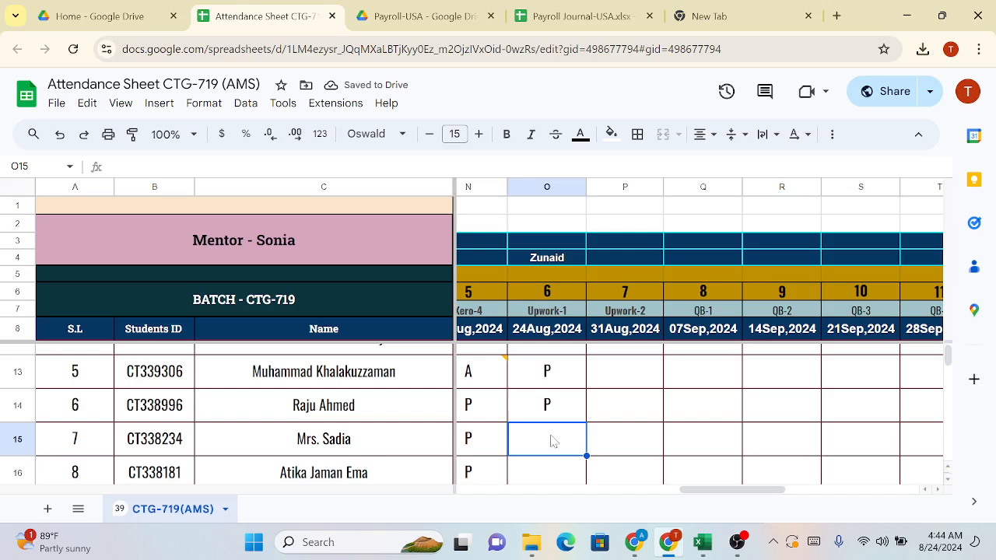
type("A")
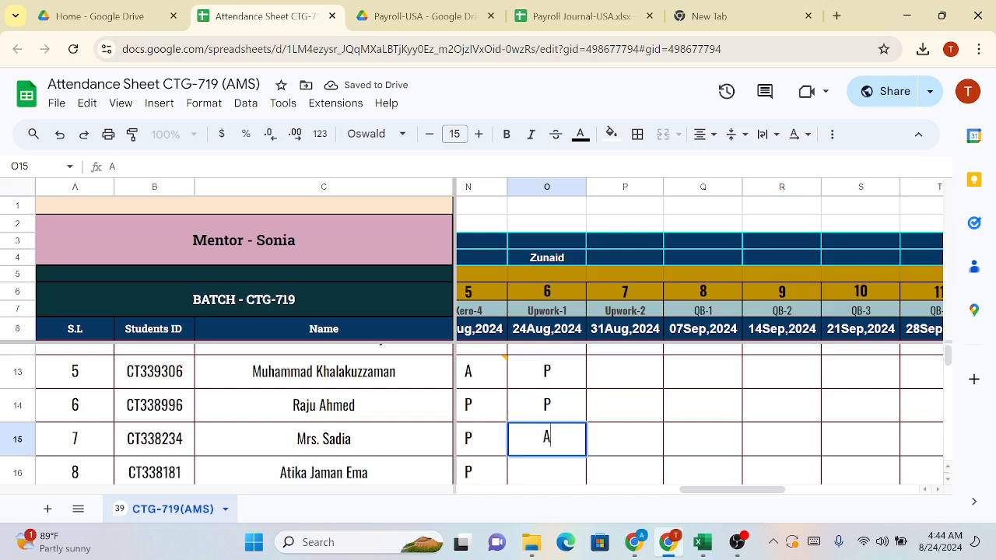
left_click(555, 468)
scroll(551, 451, "down", 1)
type("P")
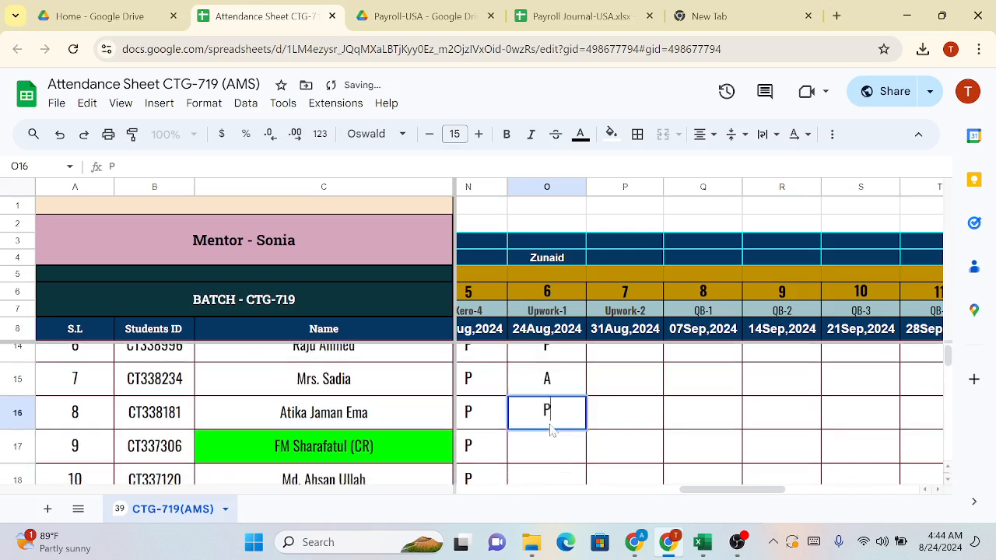
left_click(554, 453)
type("P")
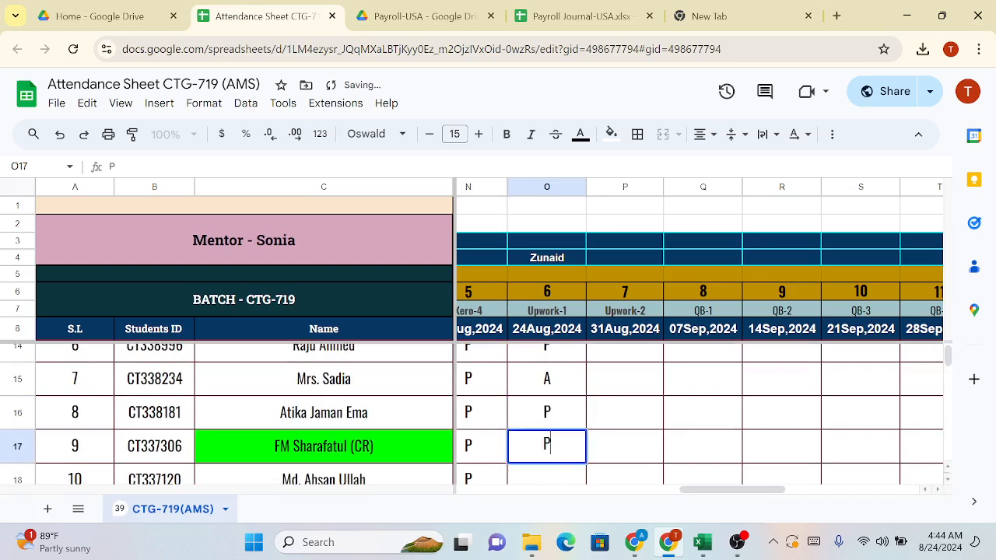
- Record P for students 10 and 11 in the 24Aug,2024 attendance column
left_click(554, 475)
scroll(554, 476, "down", 1)
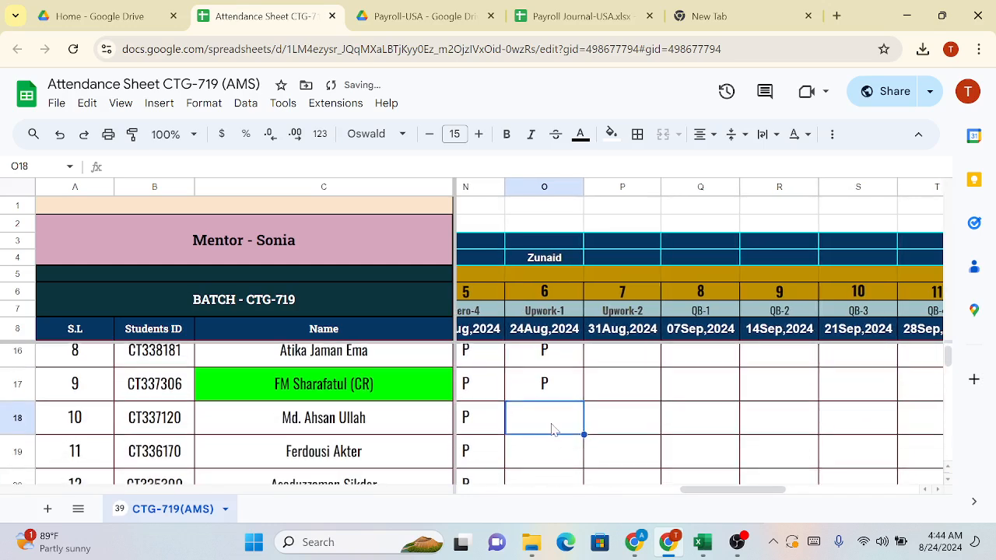
type("P")
left_click(553, 453)
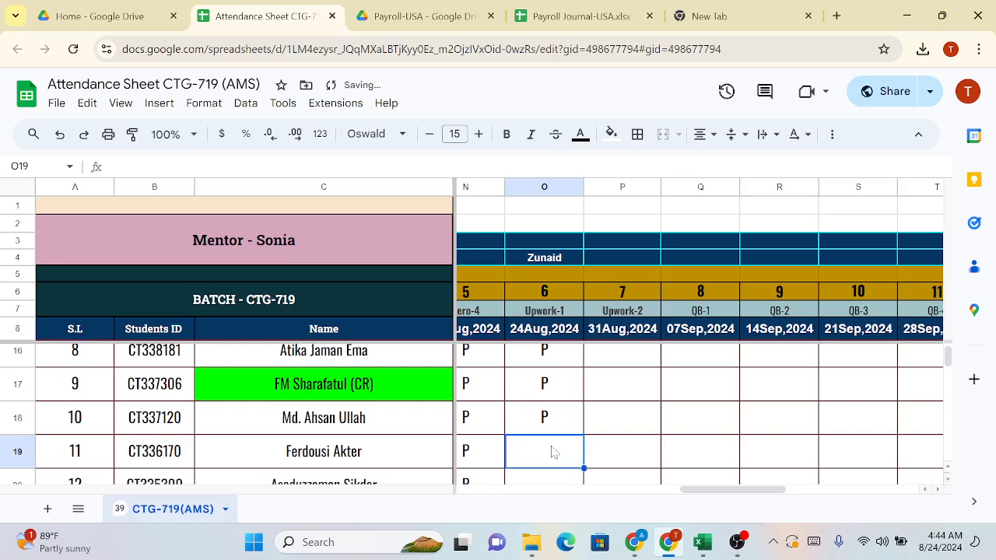
type("P")
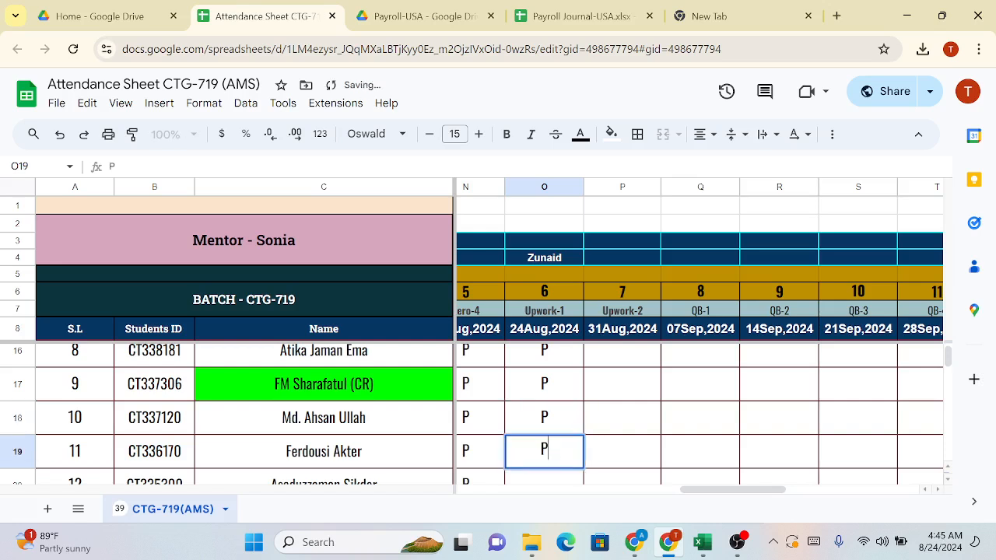
left_click(608, 453)
- Mark students 12 and 13 as P under 24Aug,2024
scroll(608, 453, "down", 1)
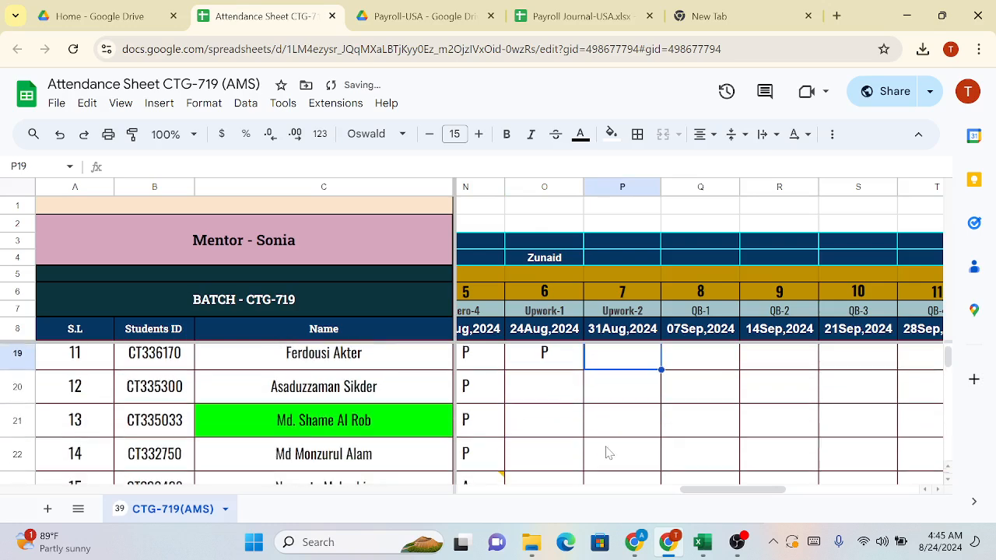
left_click(547, 402)
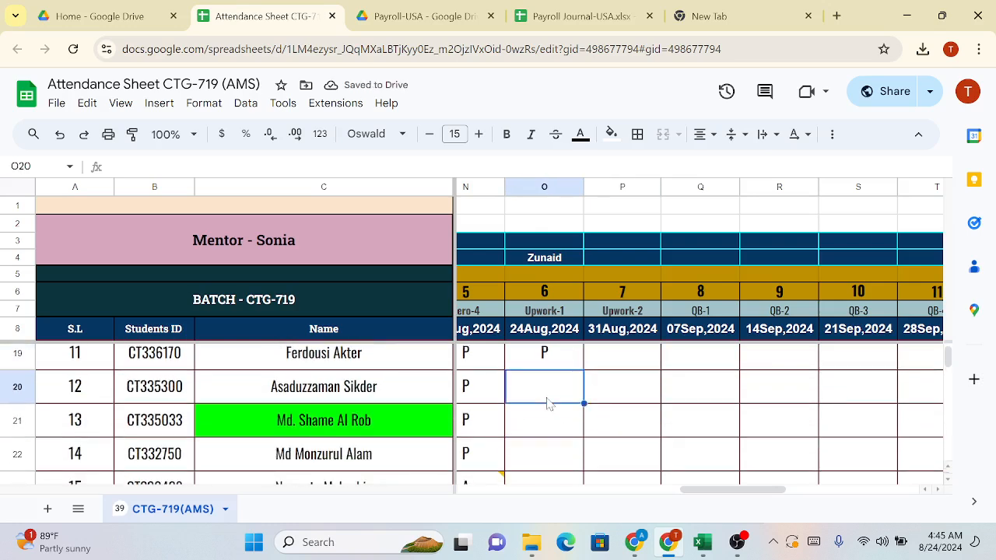
type("P")
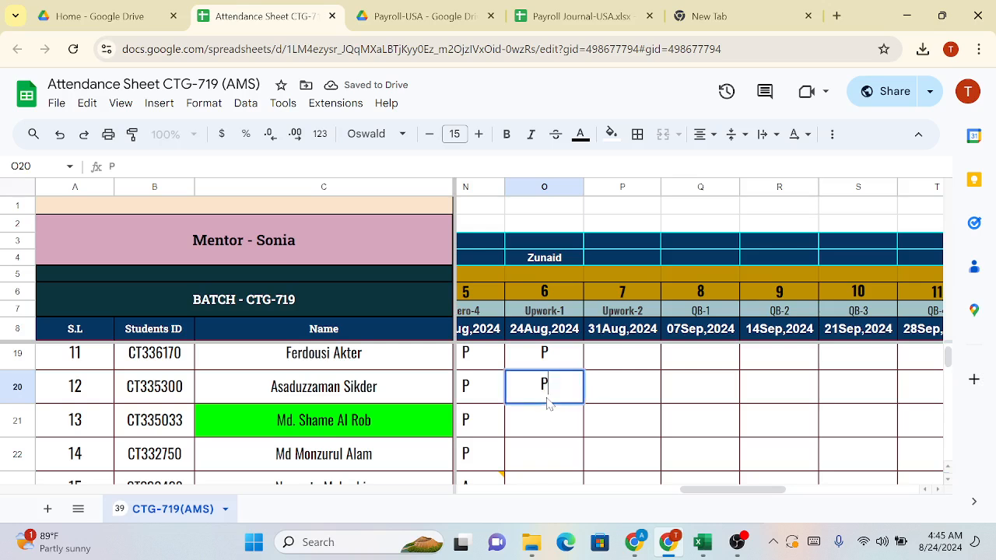
left_click(547, 429)
type("P")
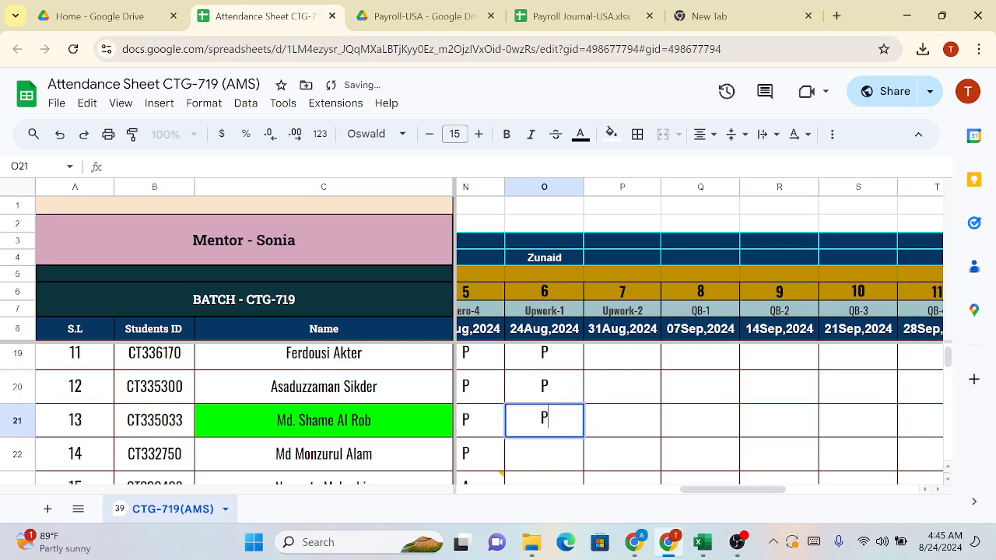
- Enter A for student 14 and P for student 15 in the 24Aug,2024 attendance column
left_click(547, 458)
scroll(547, 458, "down", 2)
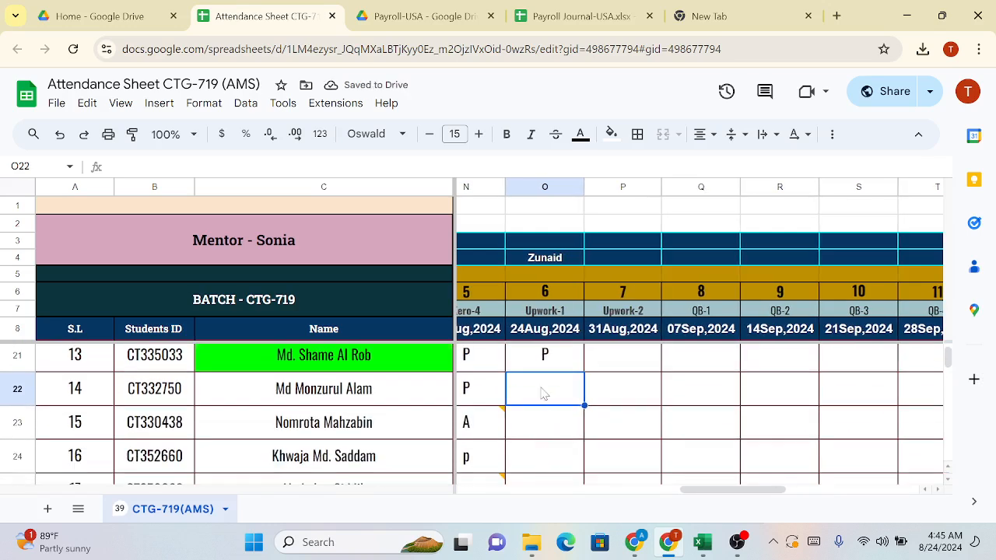
type("A")
left_click(542, 421)
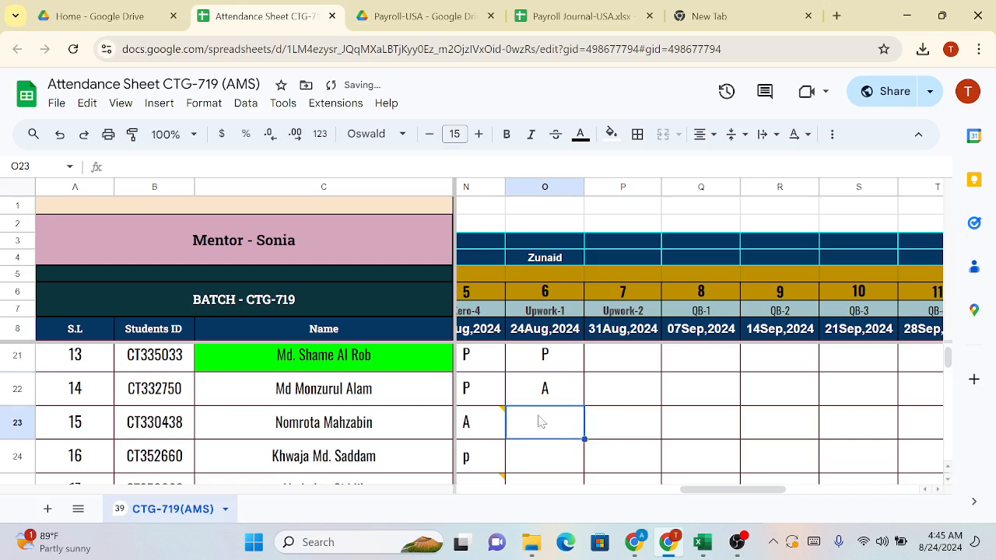
type("P")
- Complete the 24Aug,2024 attendance column by marking the last two students, 16 and 17, as P
left_click(549, 461)
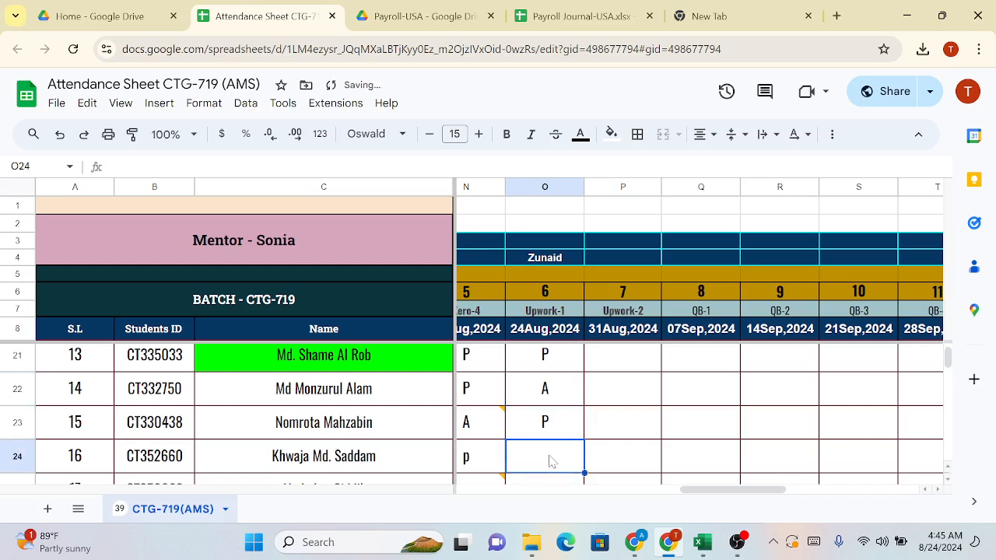
scroll(545, 480, "down", 2)
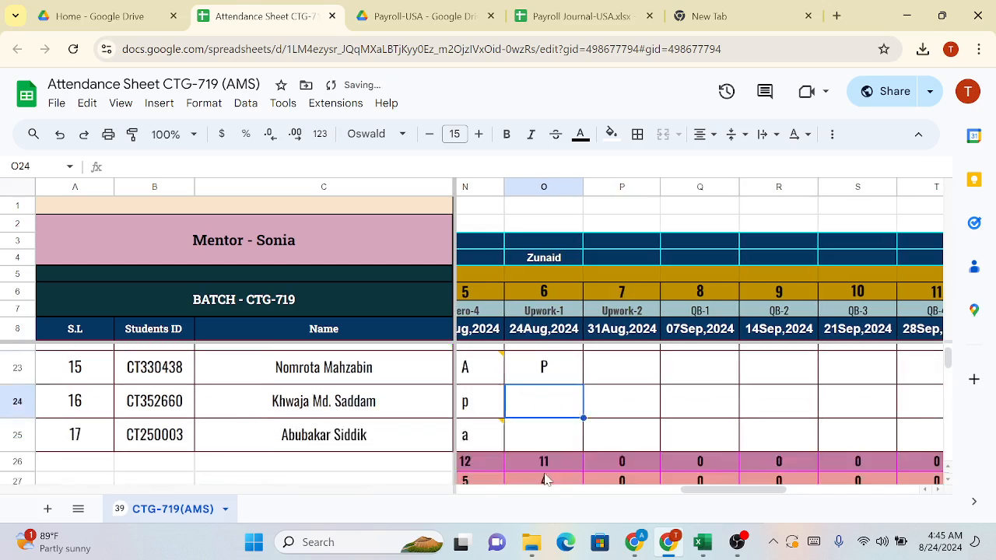
scroll(545, 480, "down", 1)
scroll(548, 435, "up", 3)
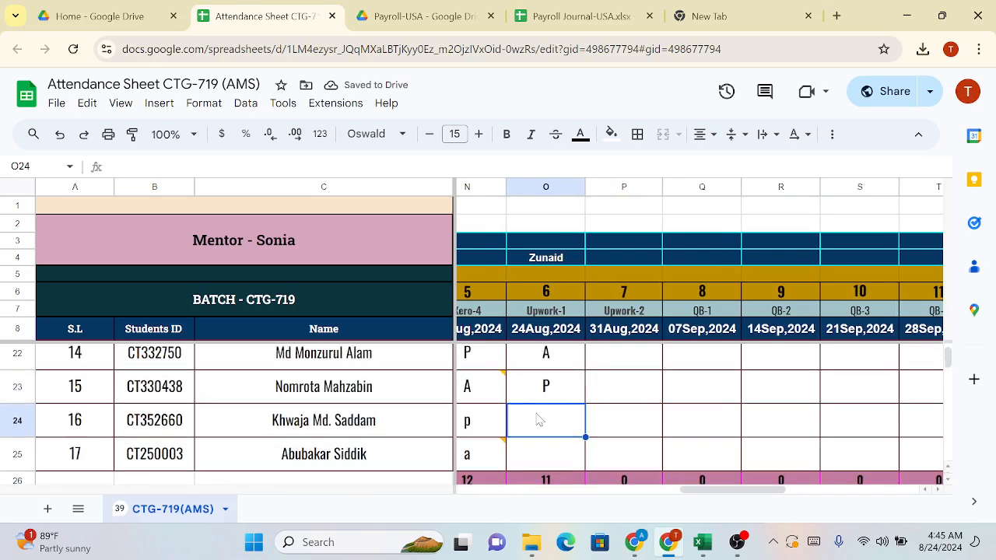
type("P")
left_click(533, 462)
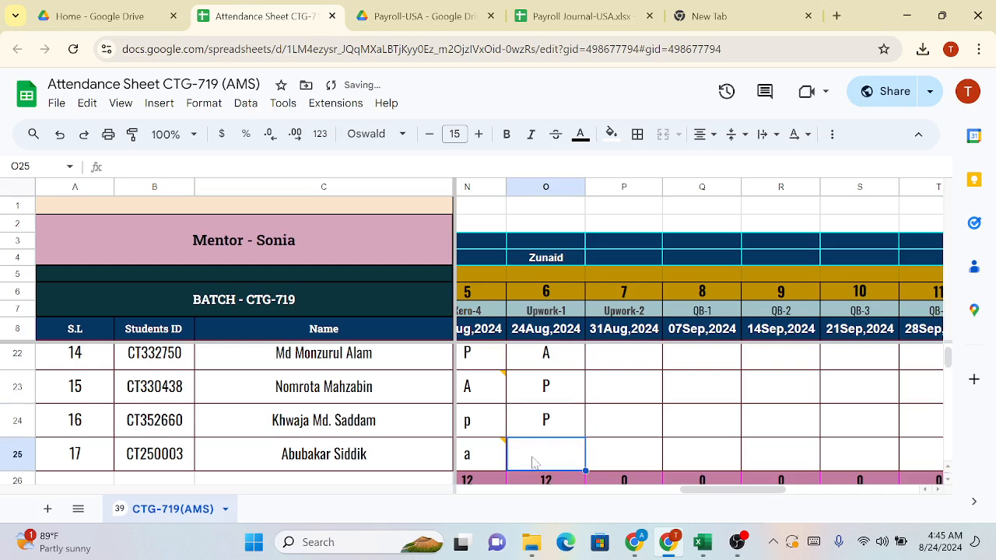
type("P")
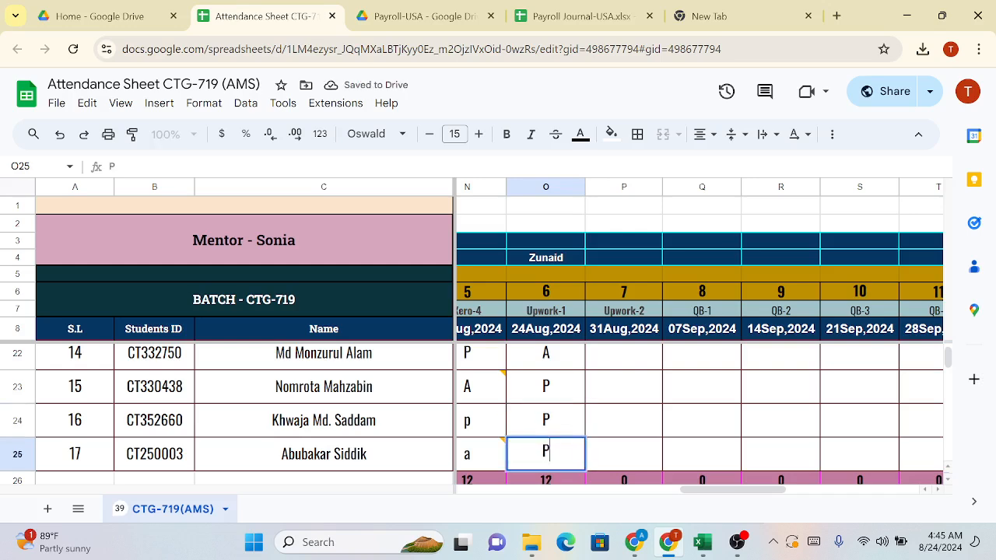
left_click(642, 447)
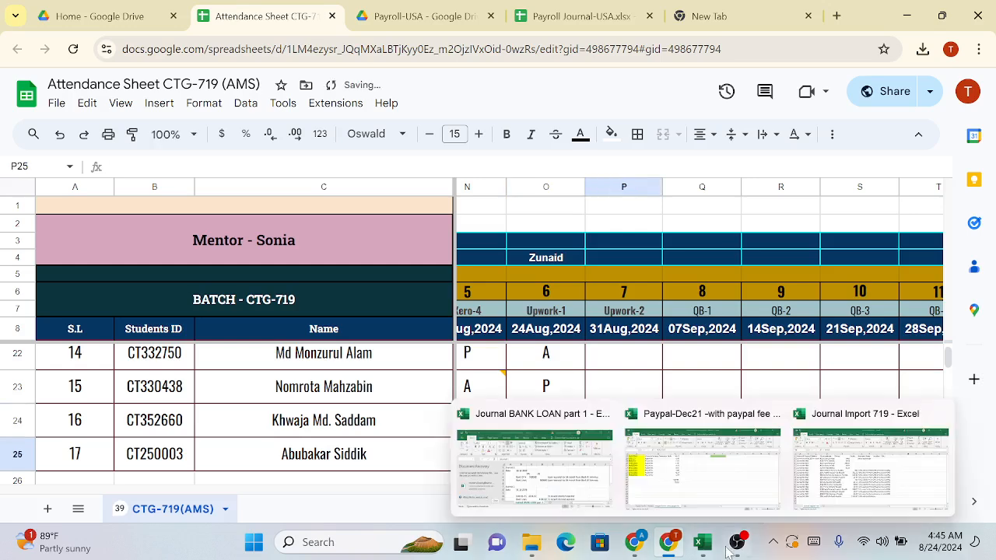